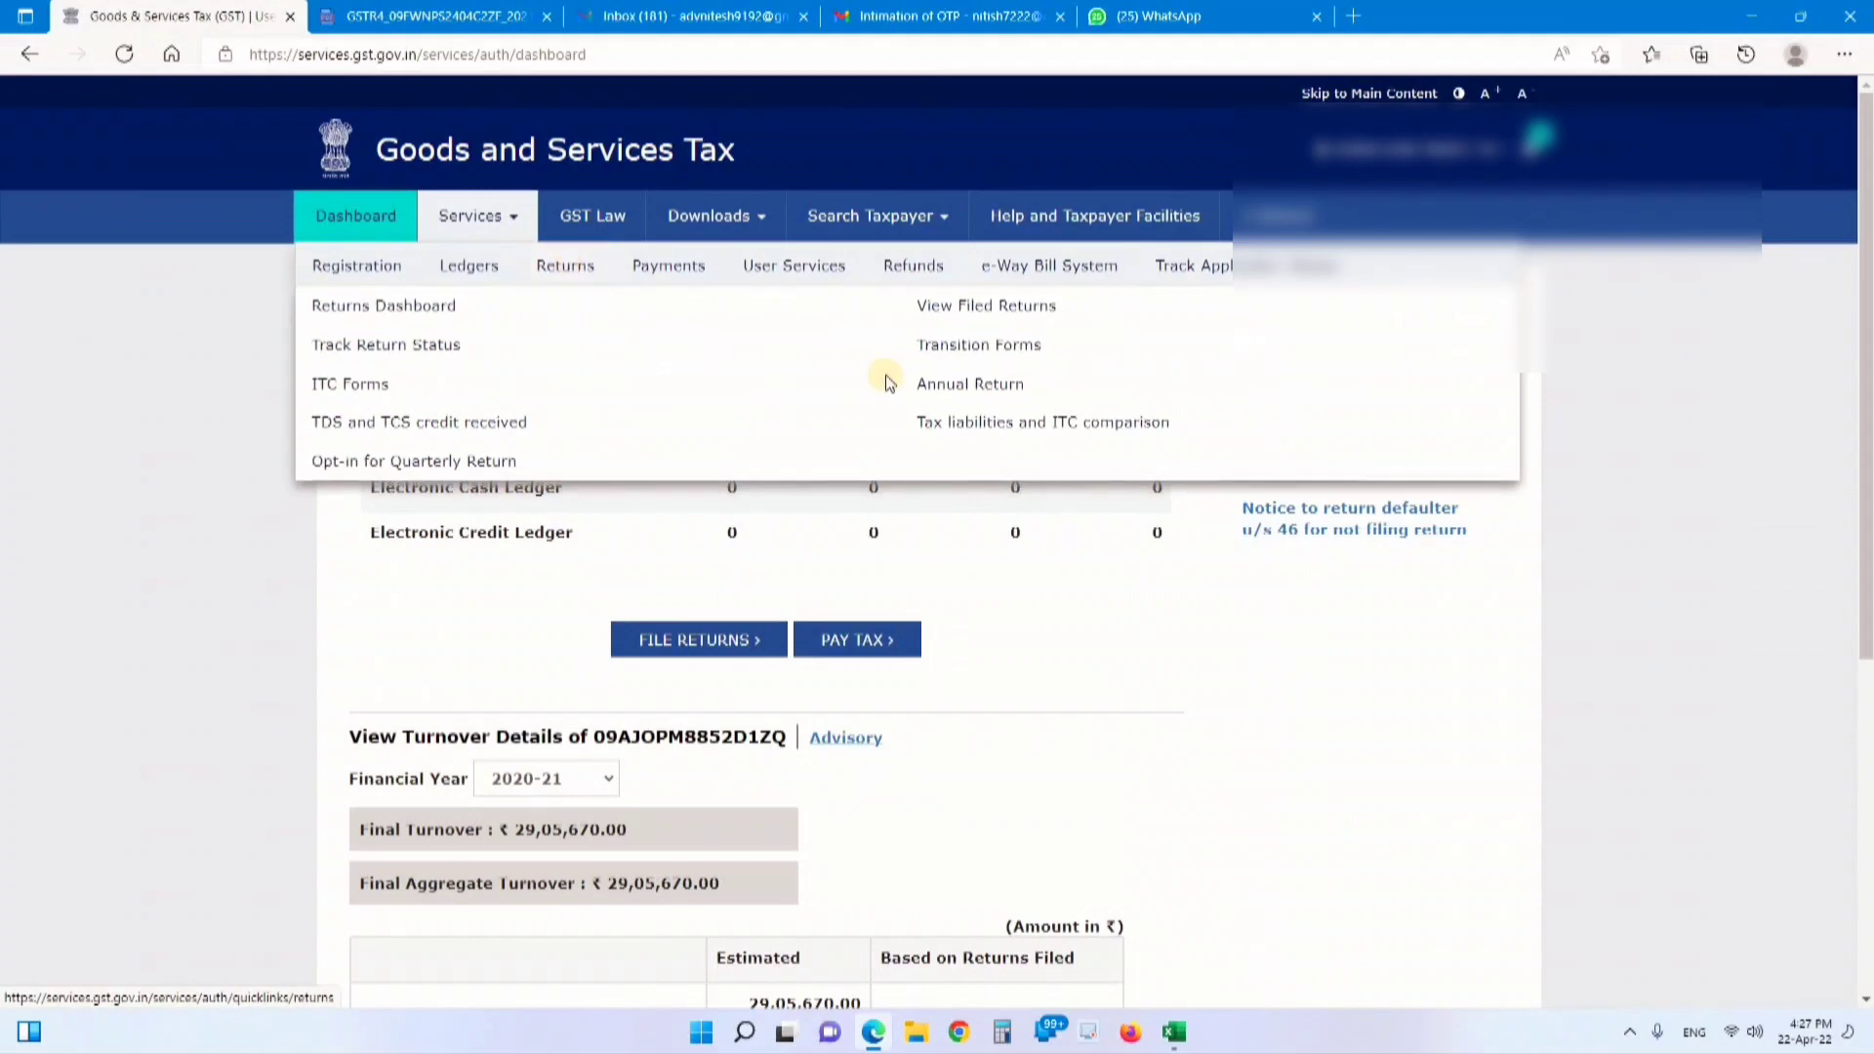
Find the annual return for financial year 2021-22 and open GSTR-4 for online preparation at the previous year's aggregate turnover field
click(932, 385)
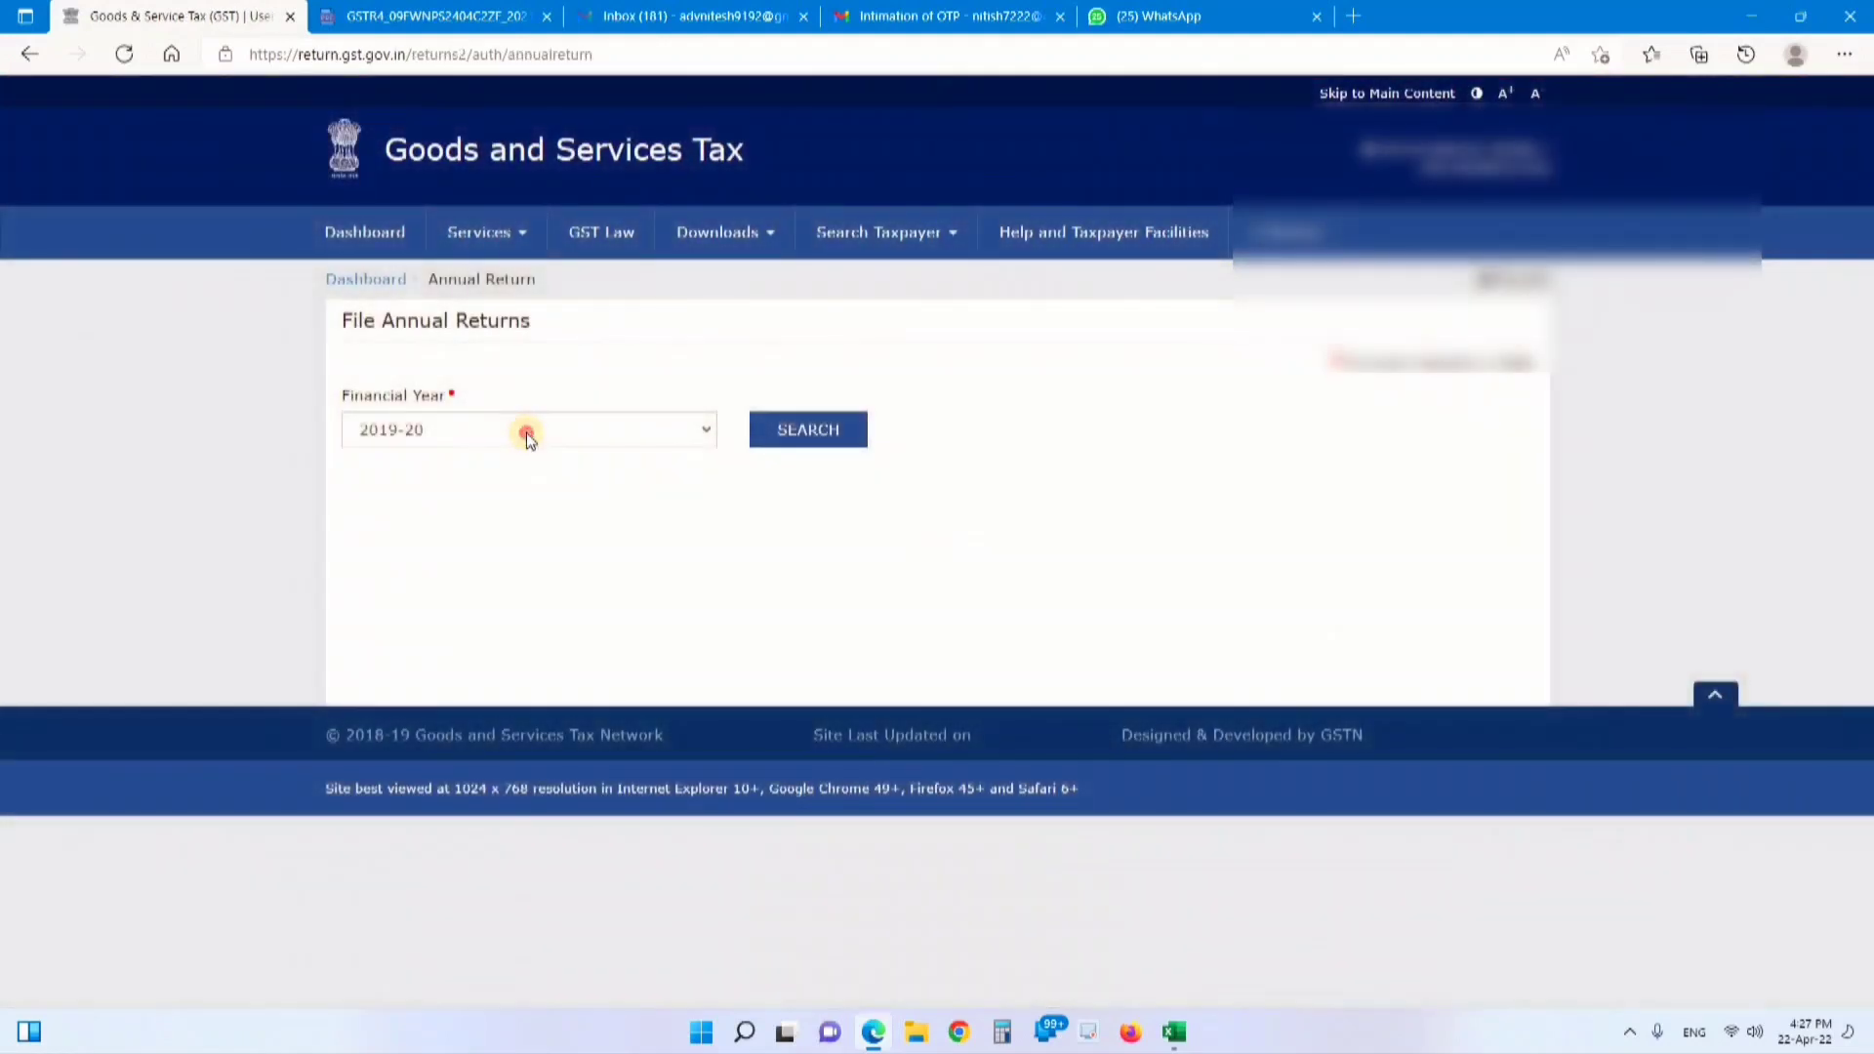
click(525, 431)
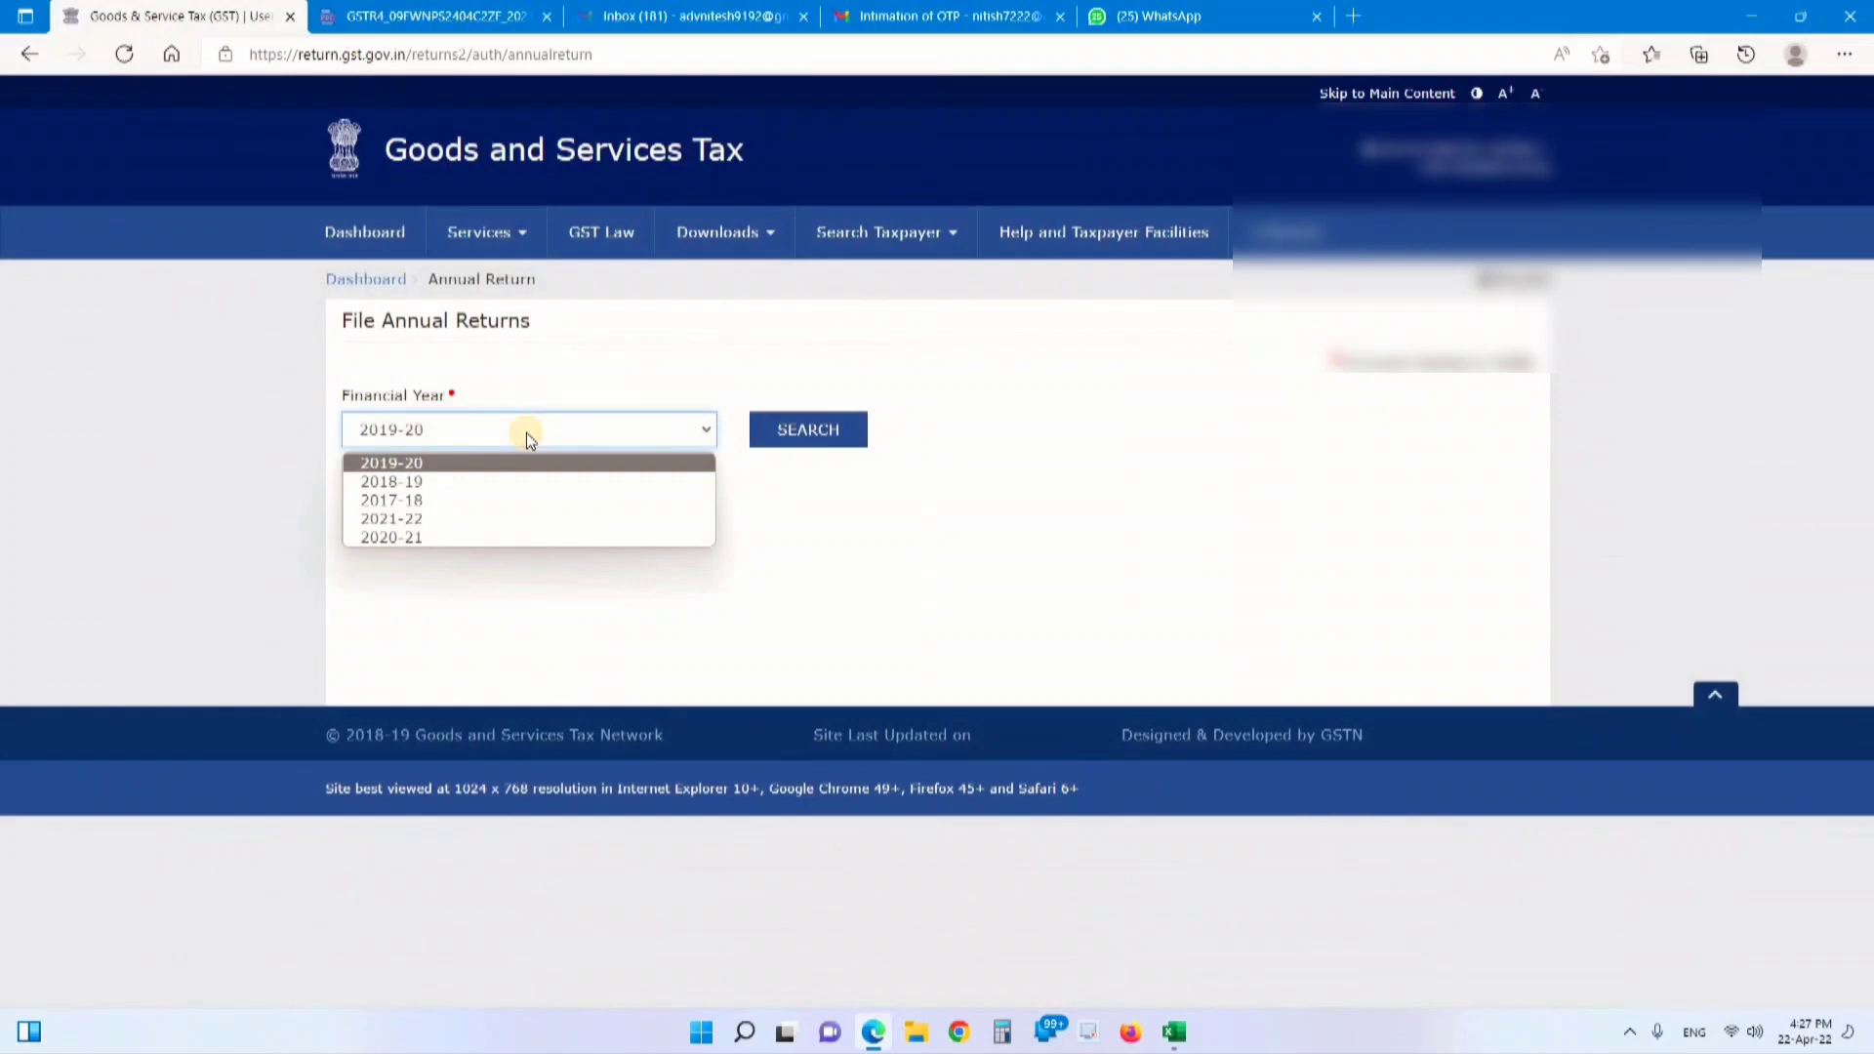
click(525, 517)
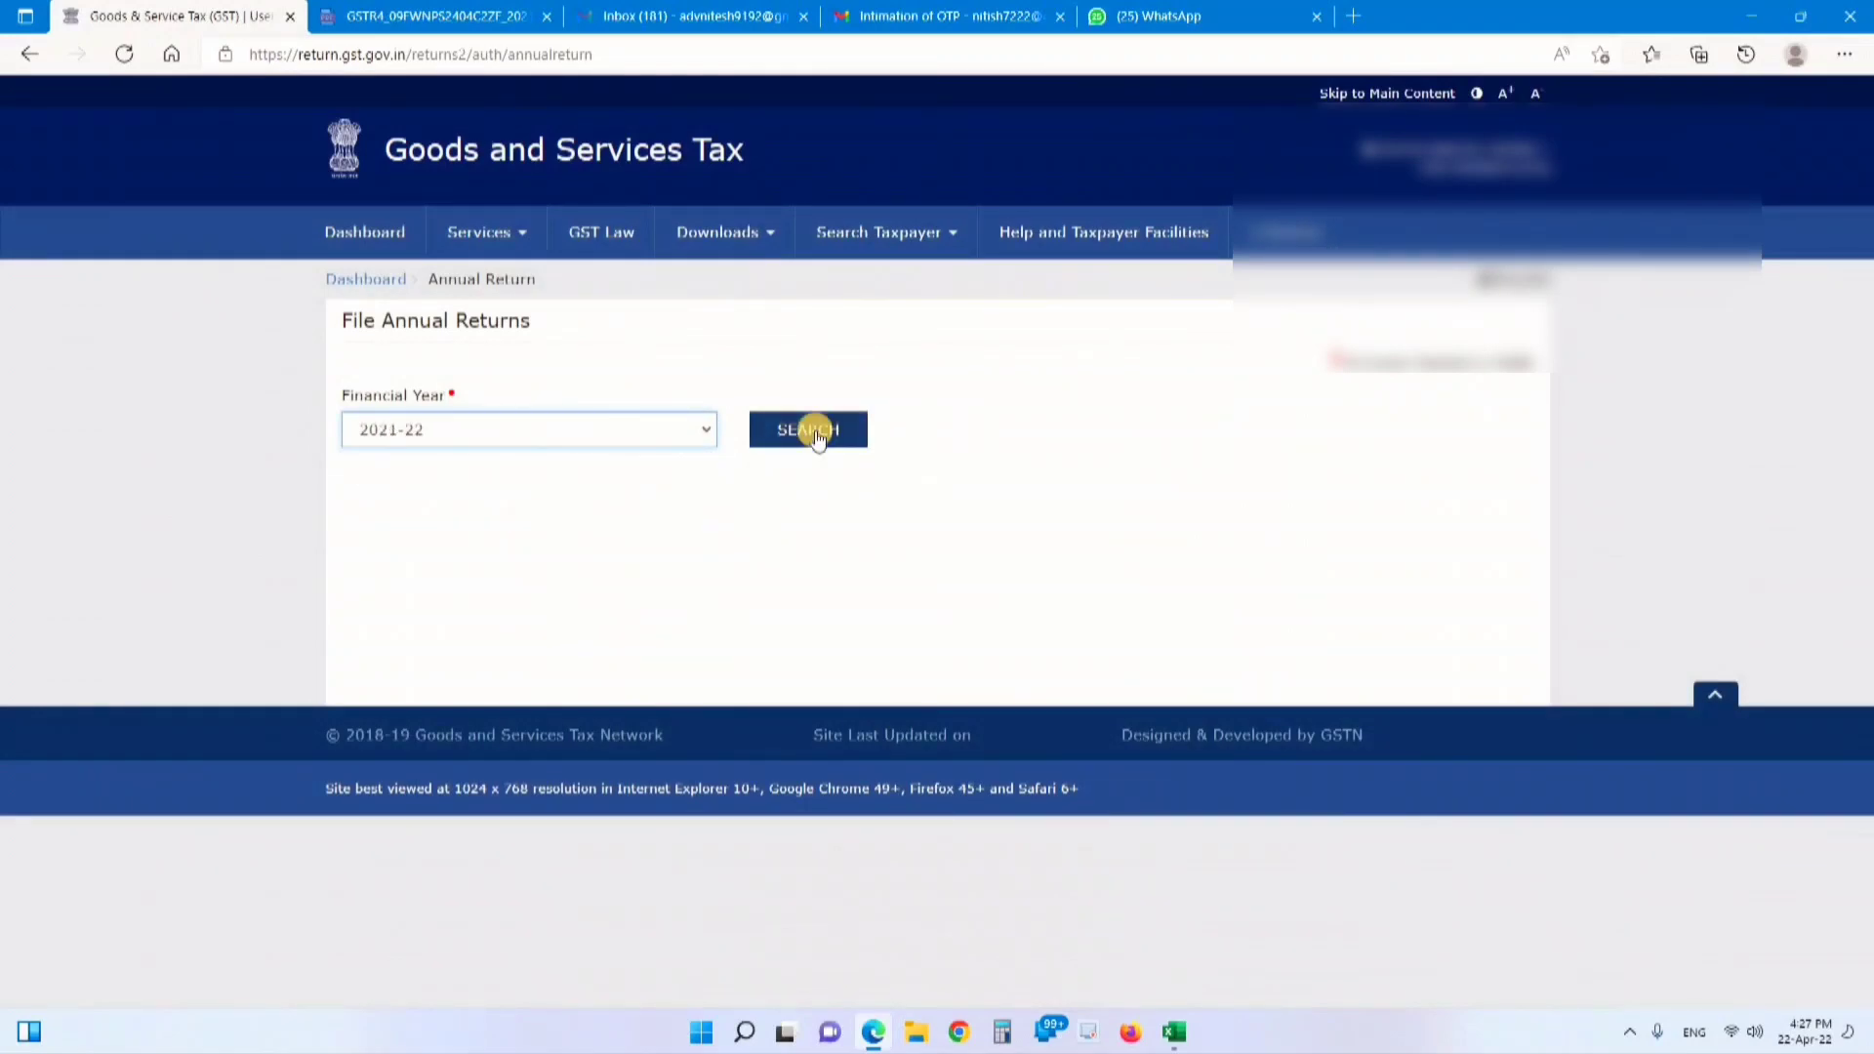
click(816, 431)
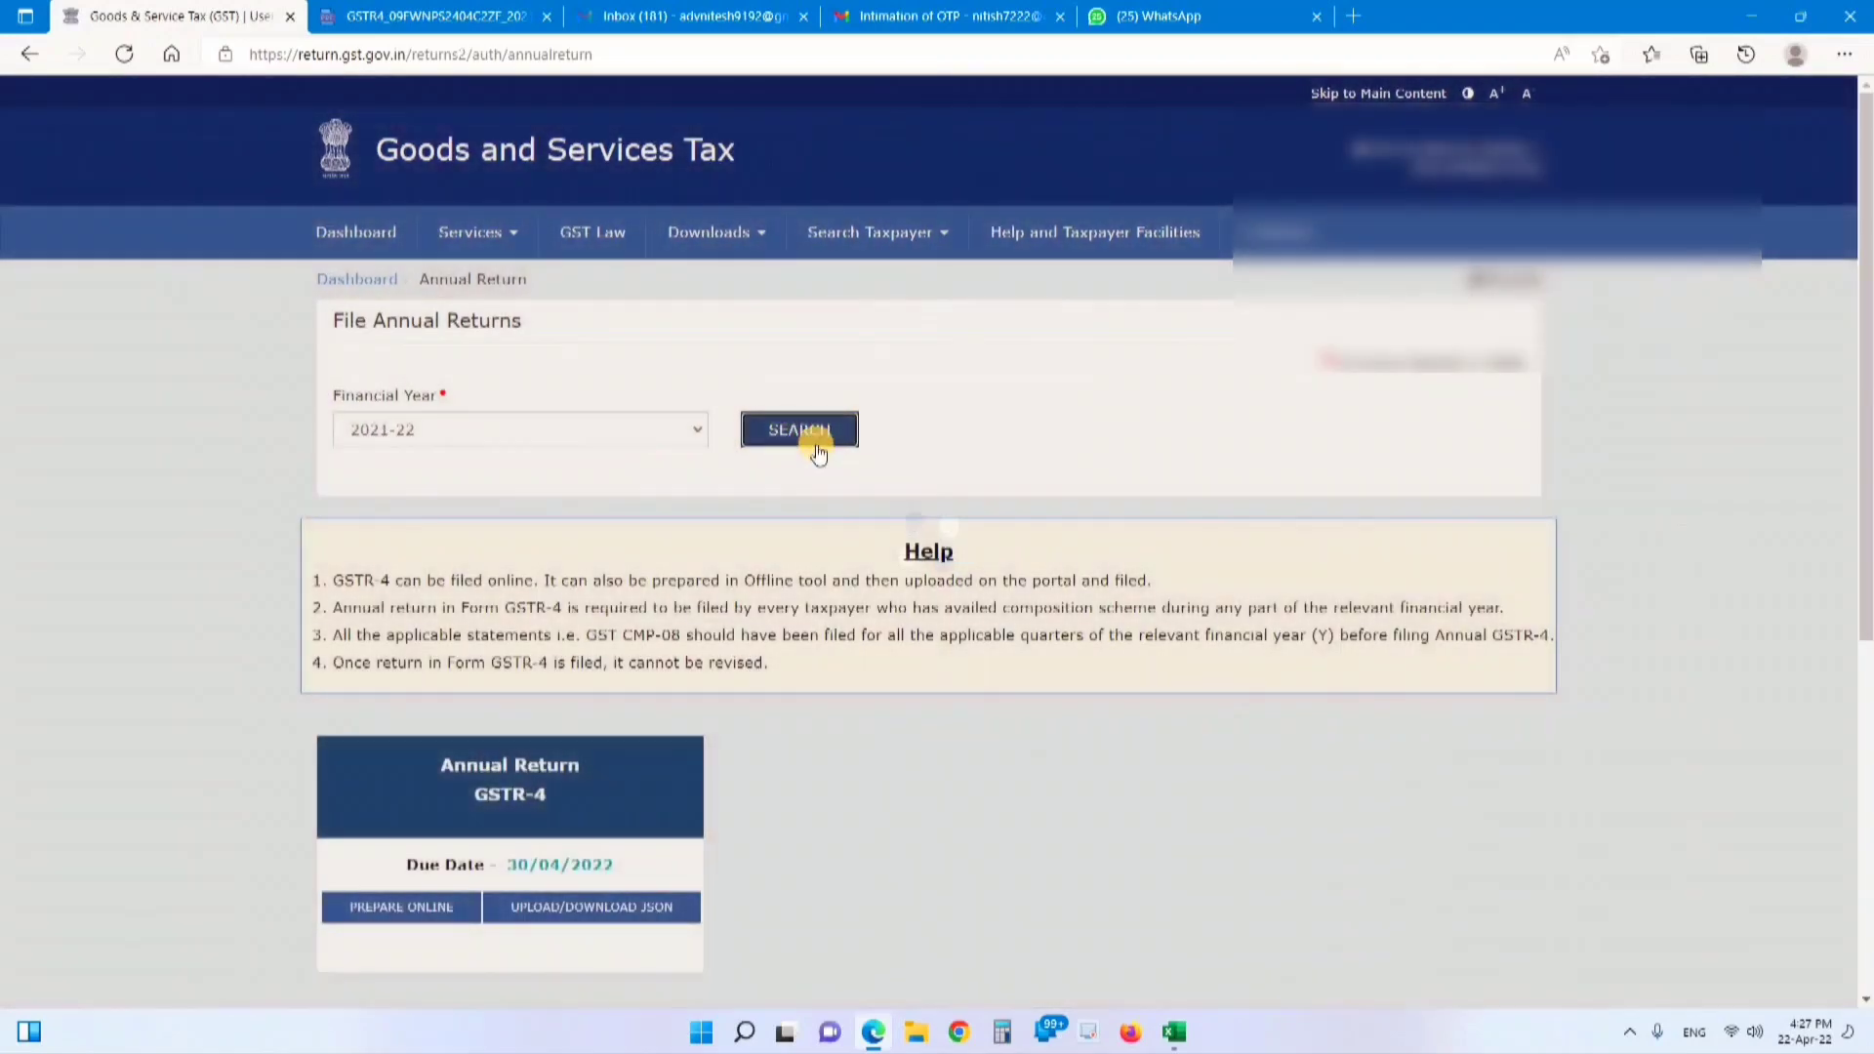
scroll(819, 456, down, 1)
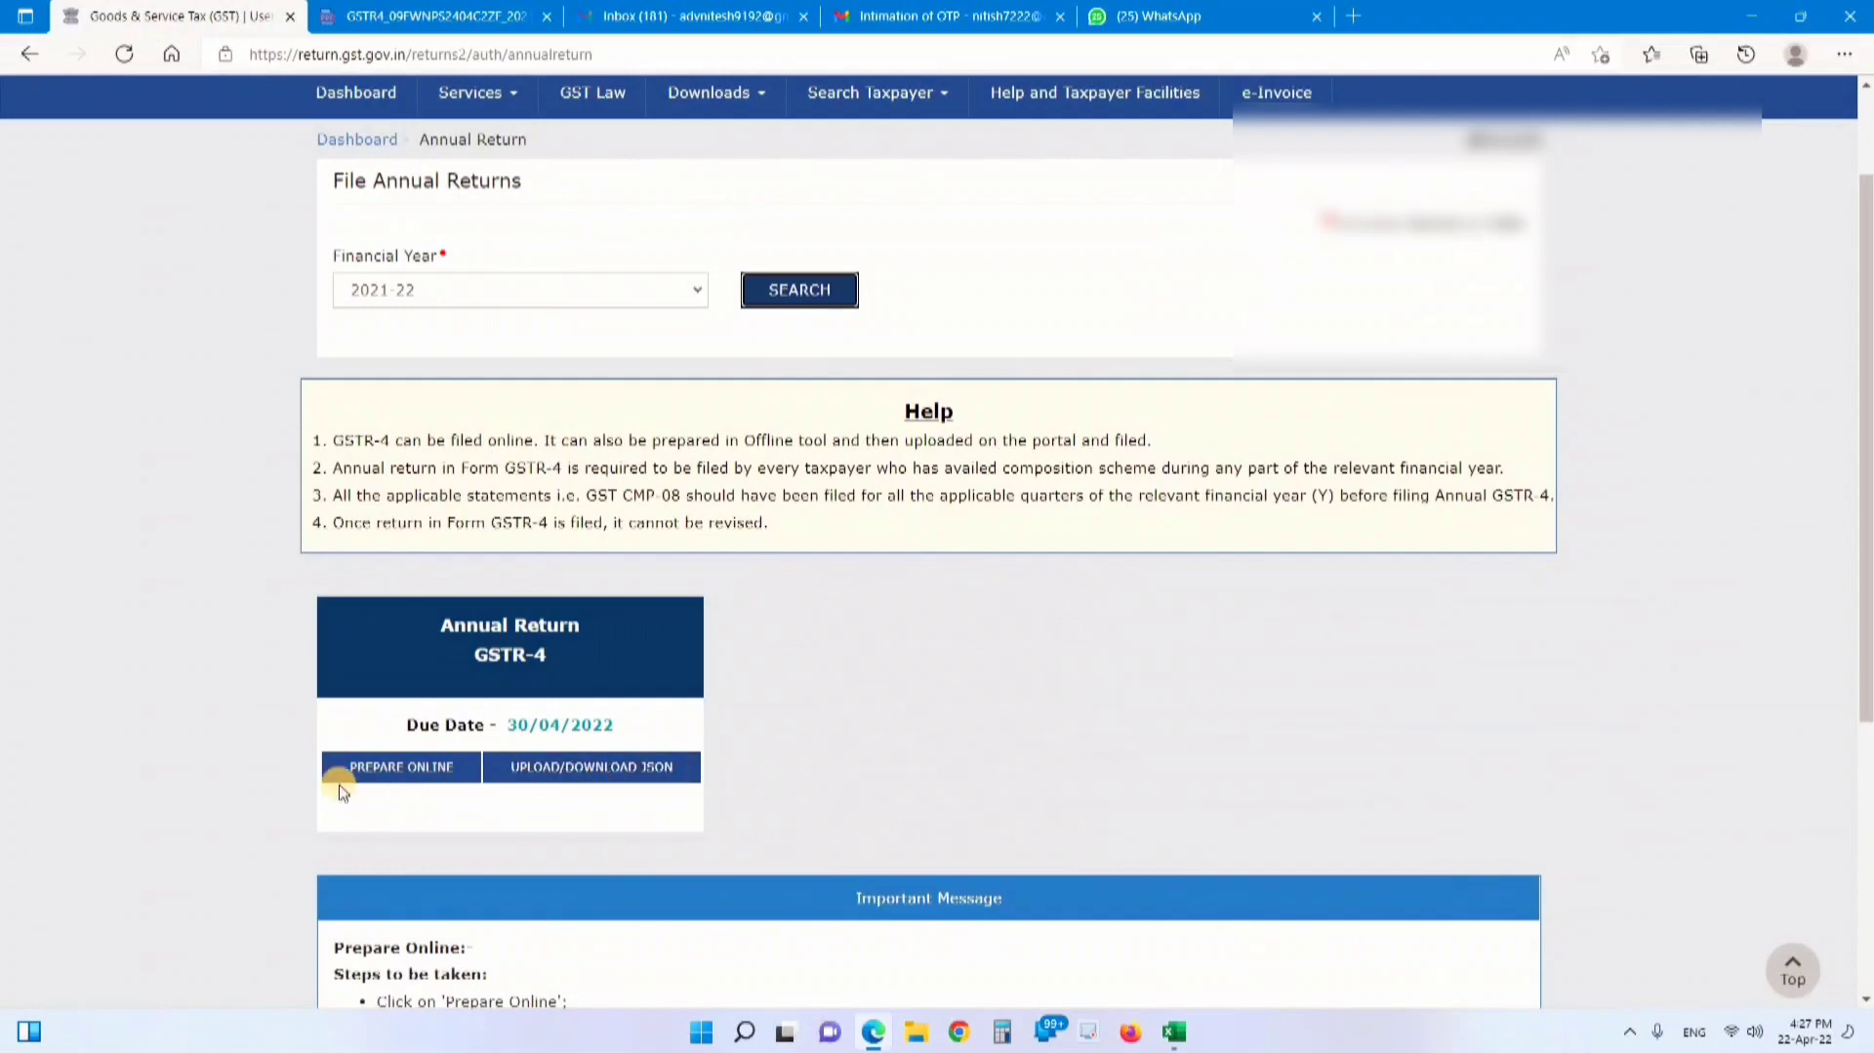
click(405, 768)
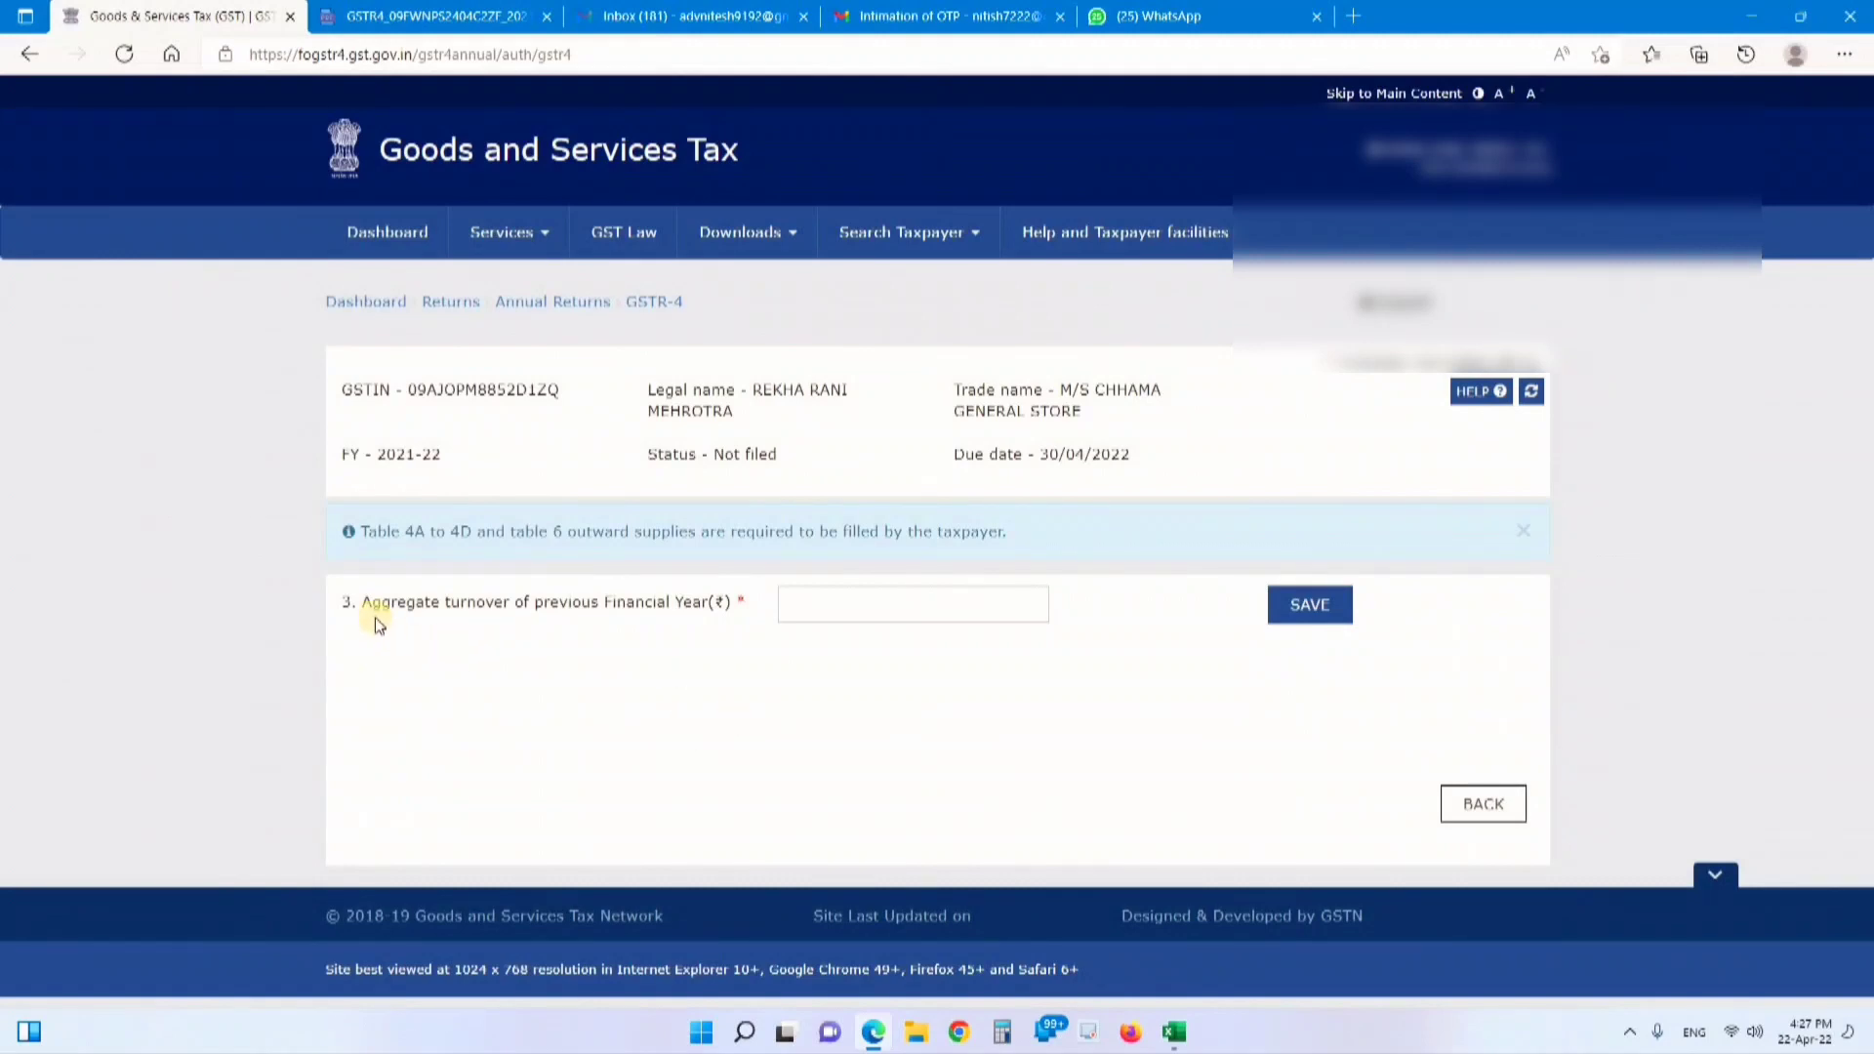
drag(361, 607, 715, 614)
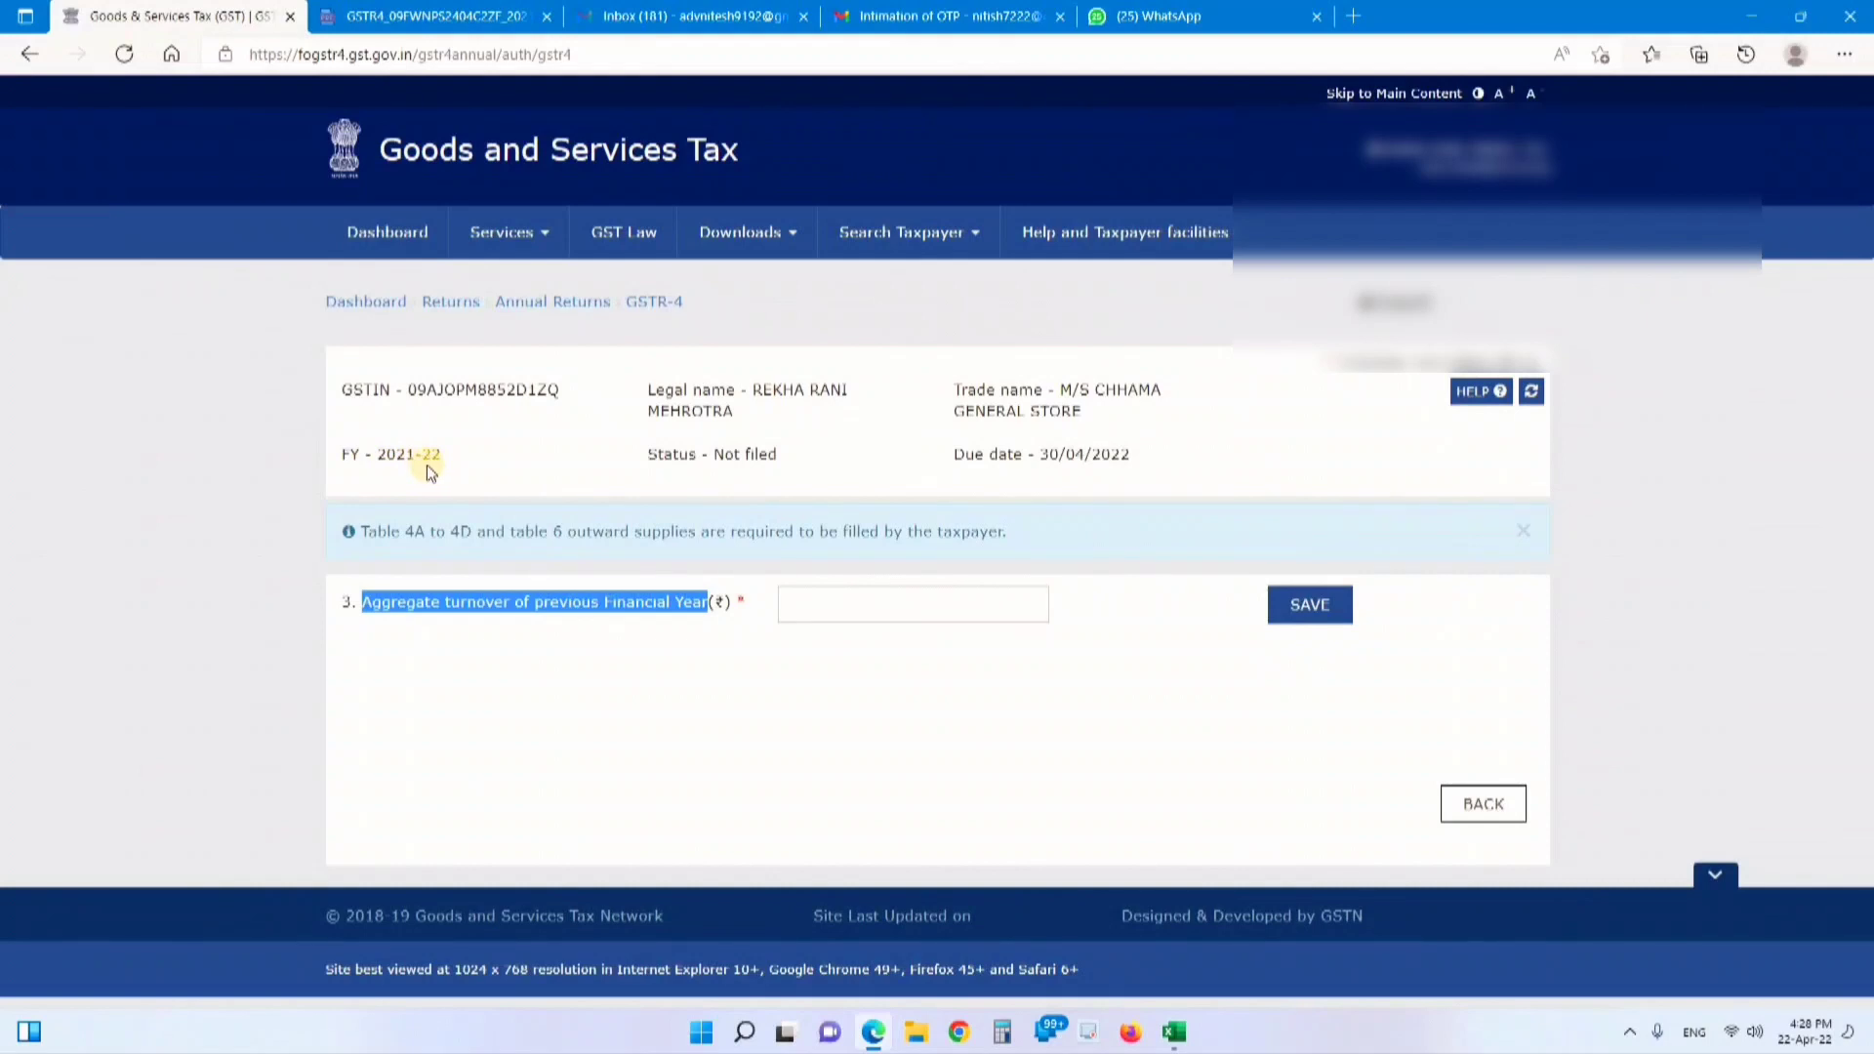
click(819, 609)
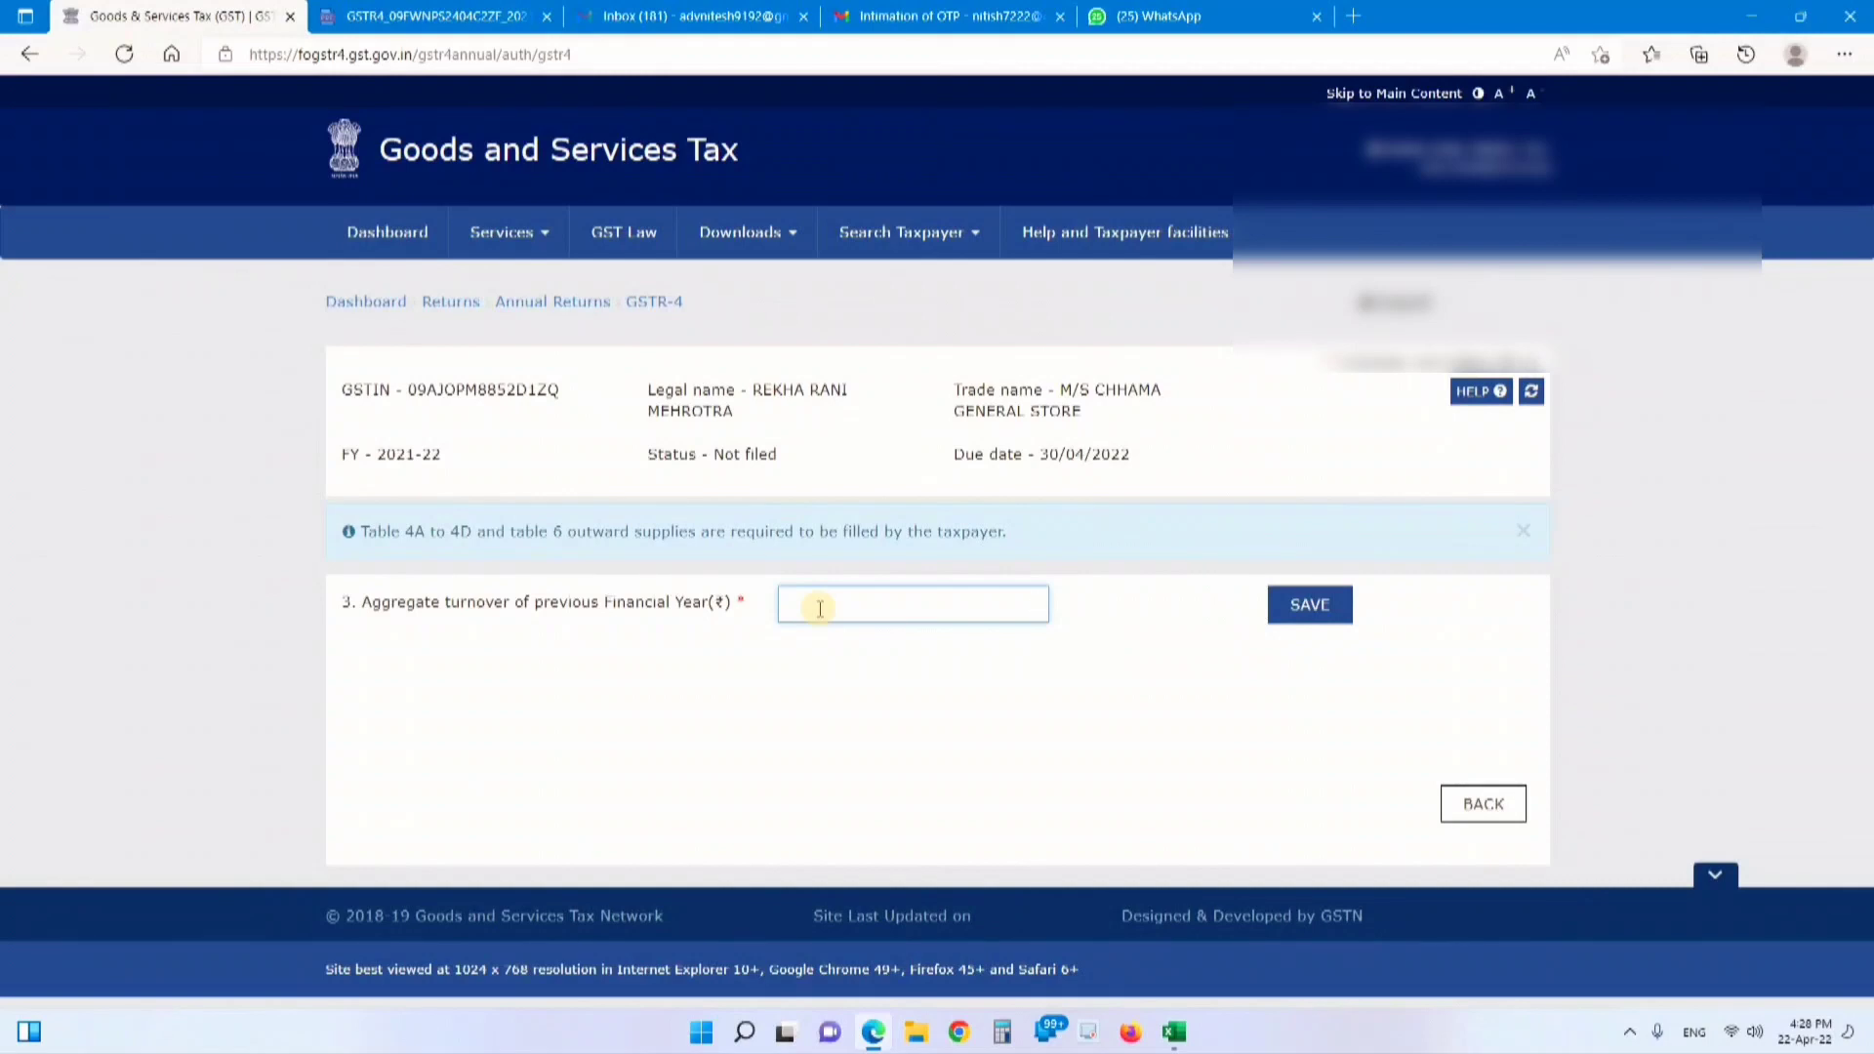
Return to the dashboard and check the 2020-21 turnover based on returns filed
click(452, 304)
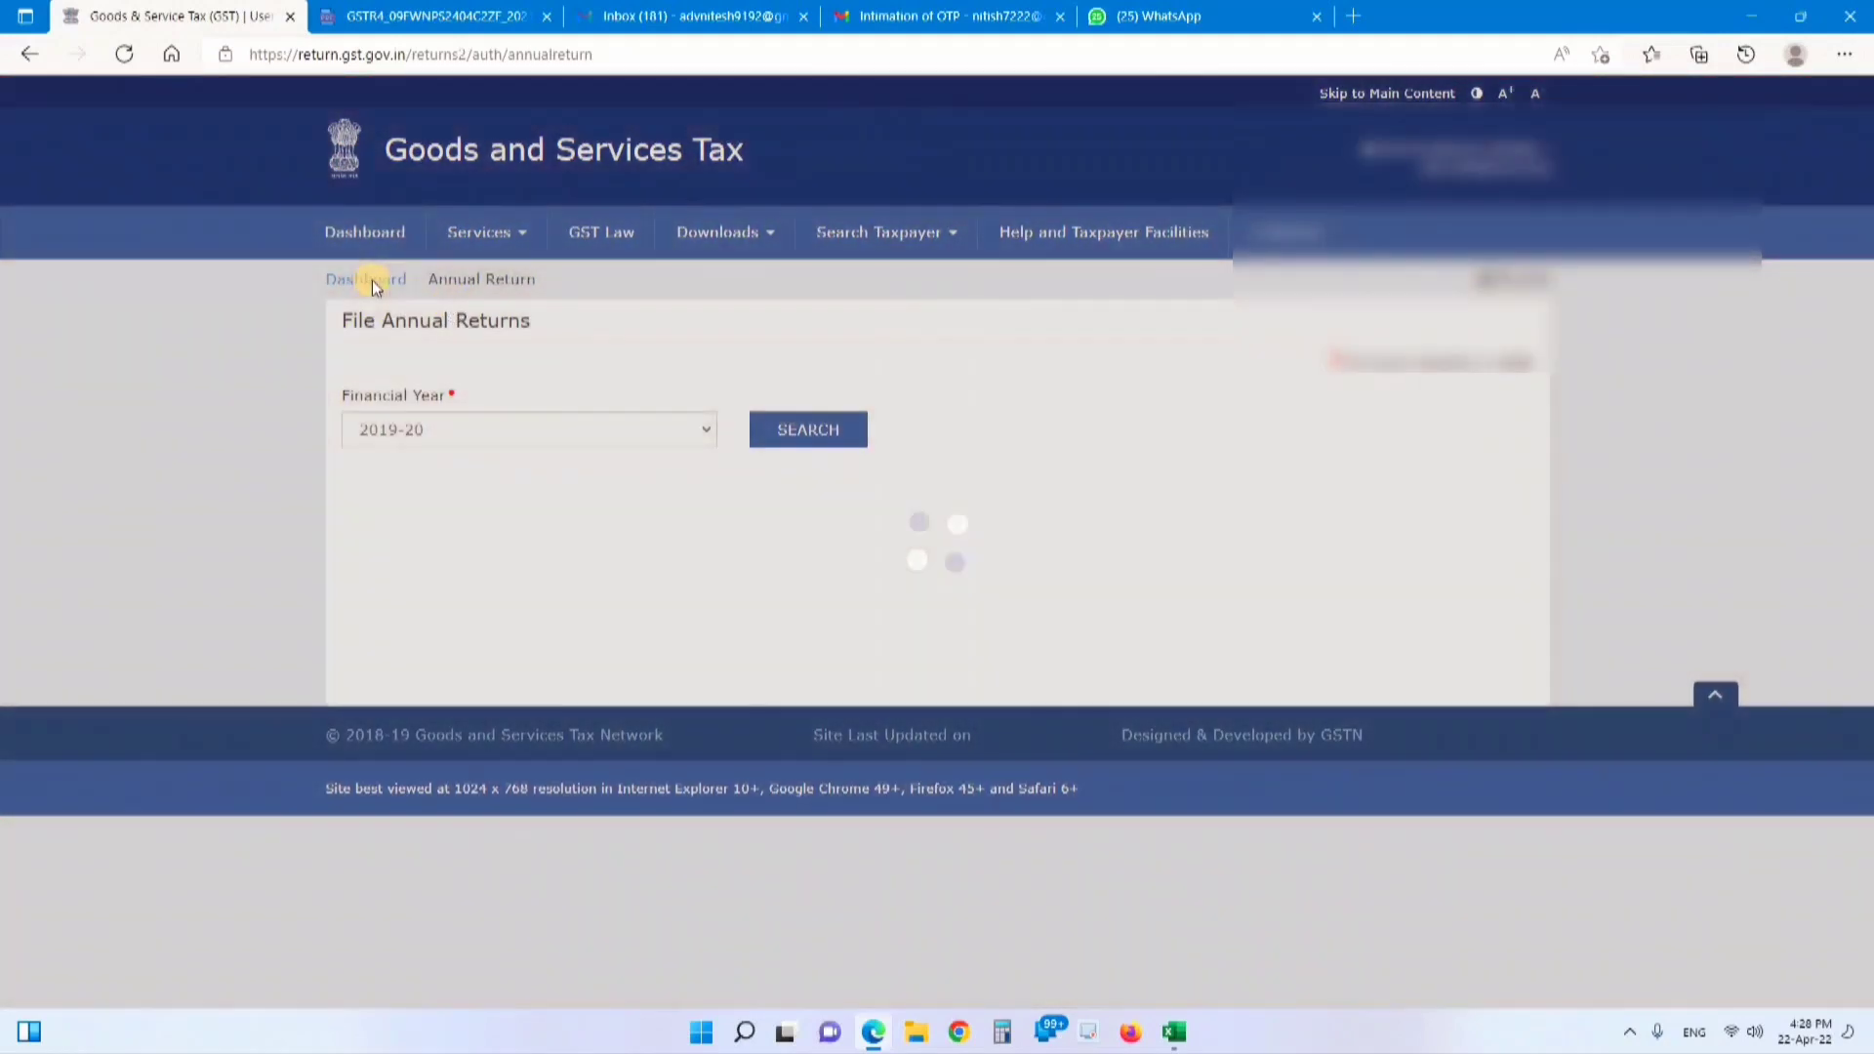
click(372, 279)
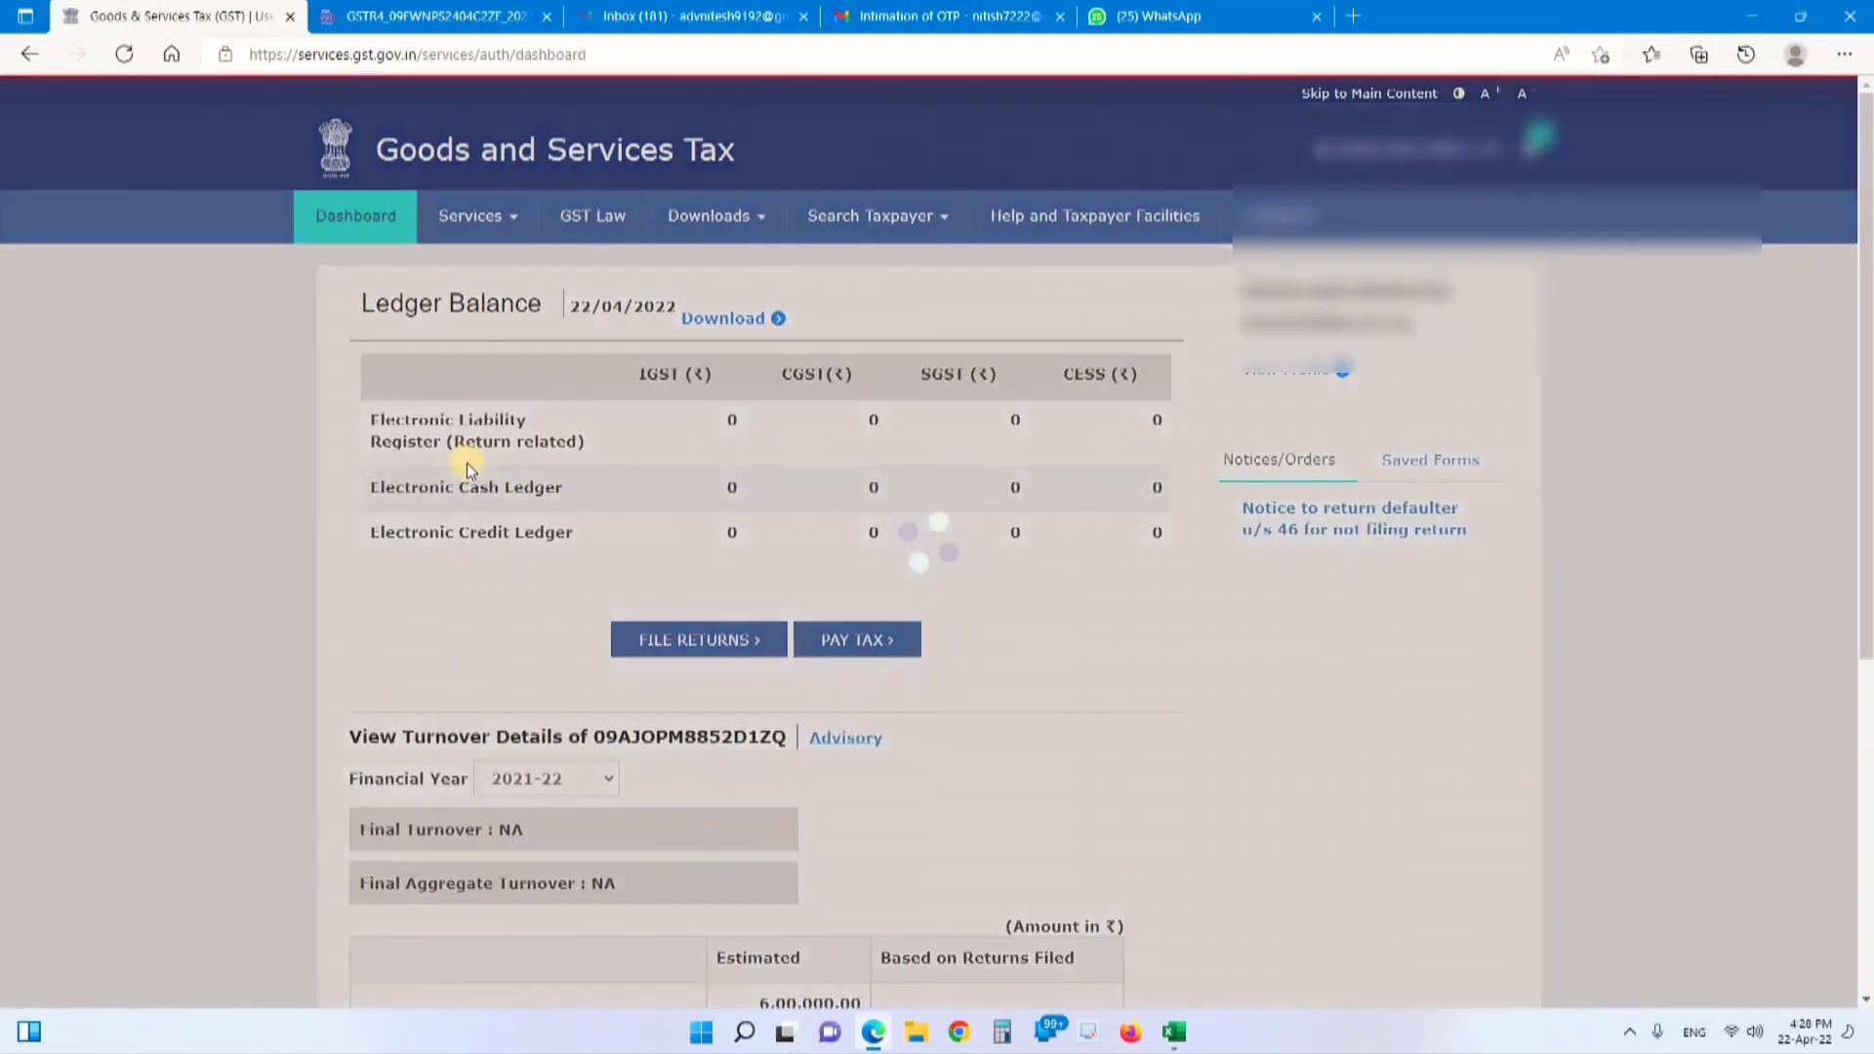
scroll(410, 498, down, 3)
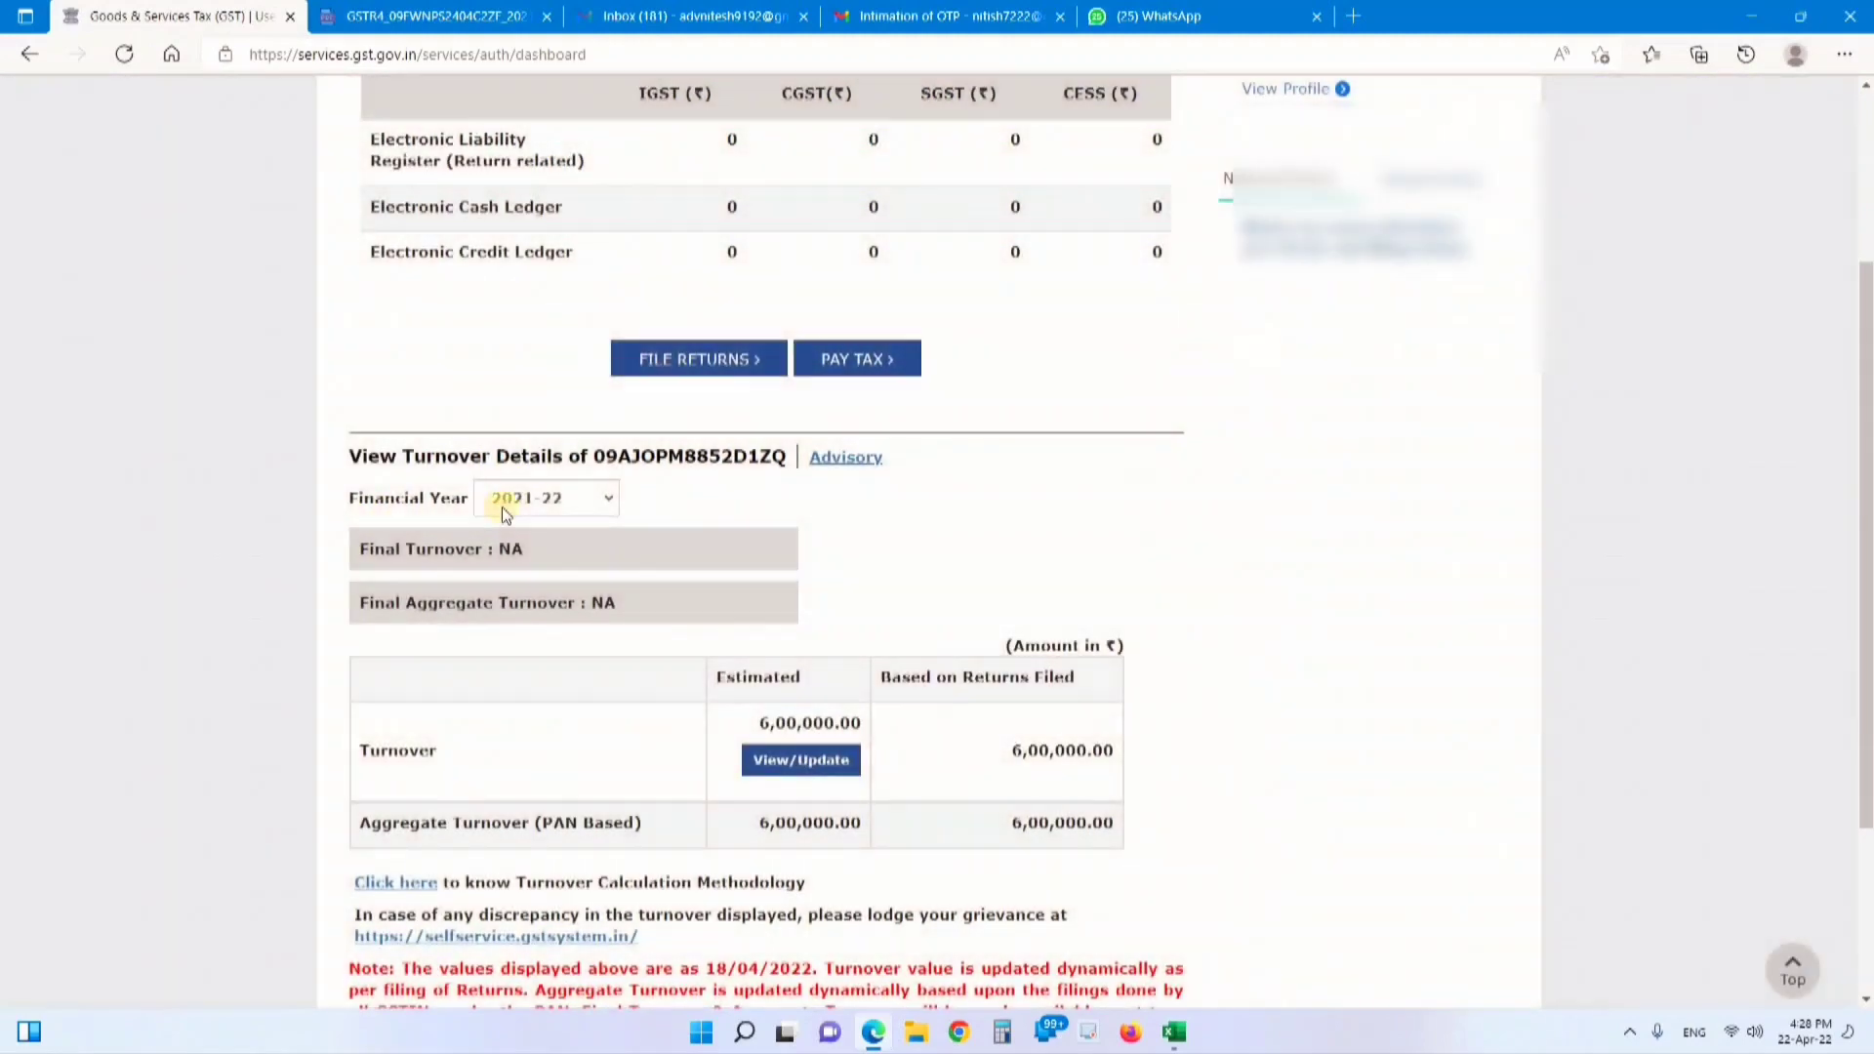
click(546, 500)
click(543, 546)
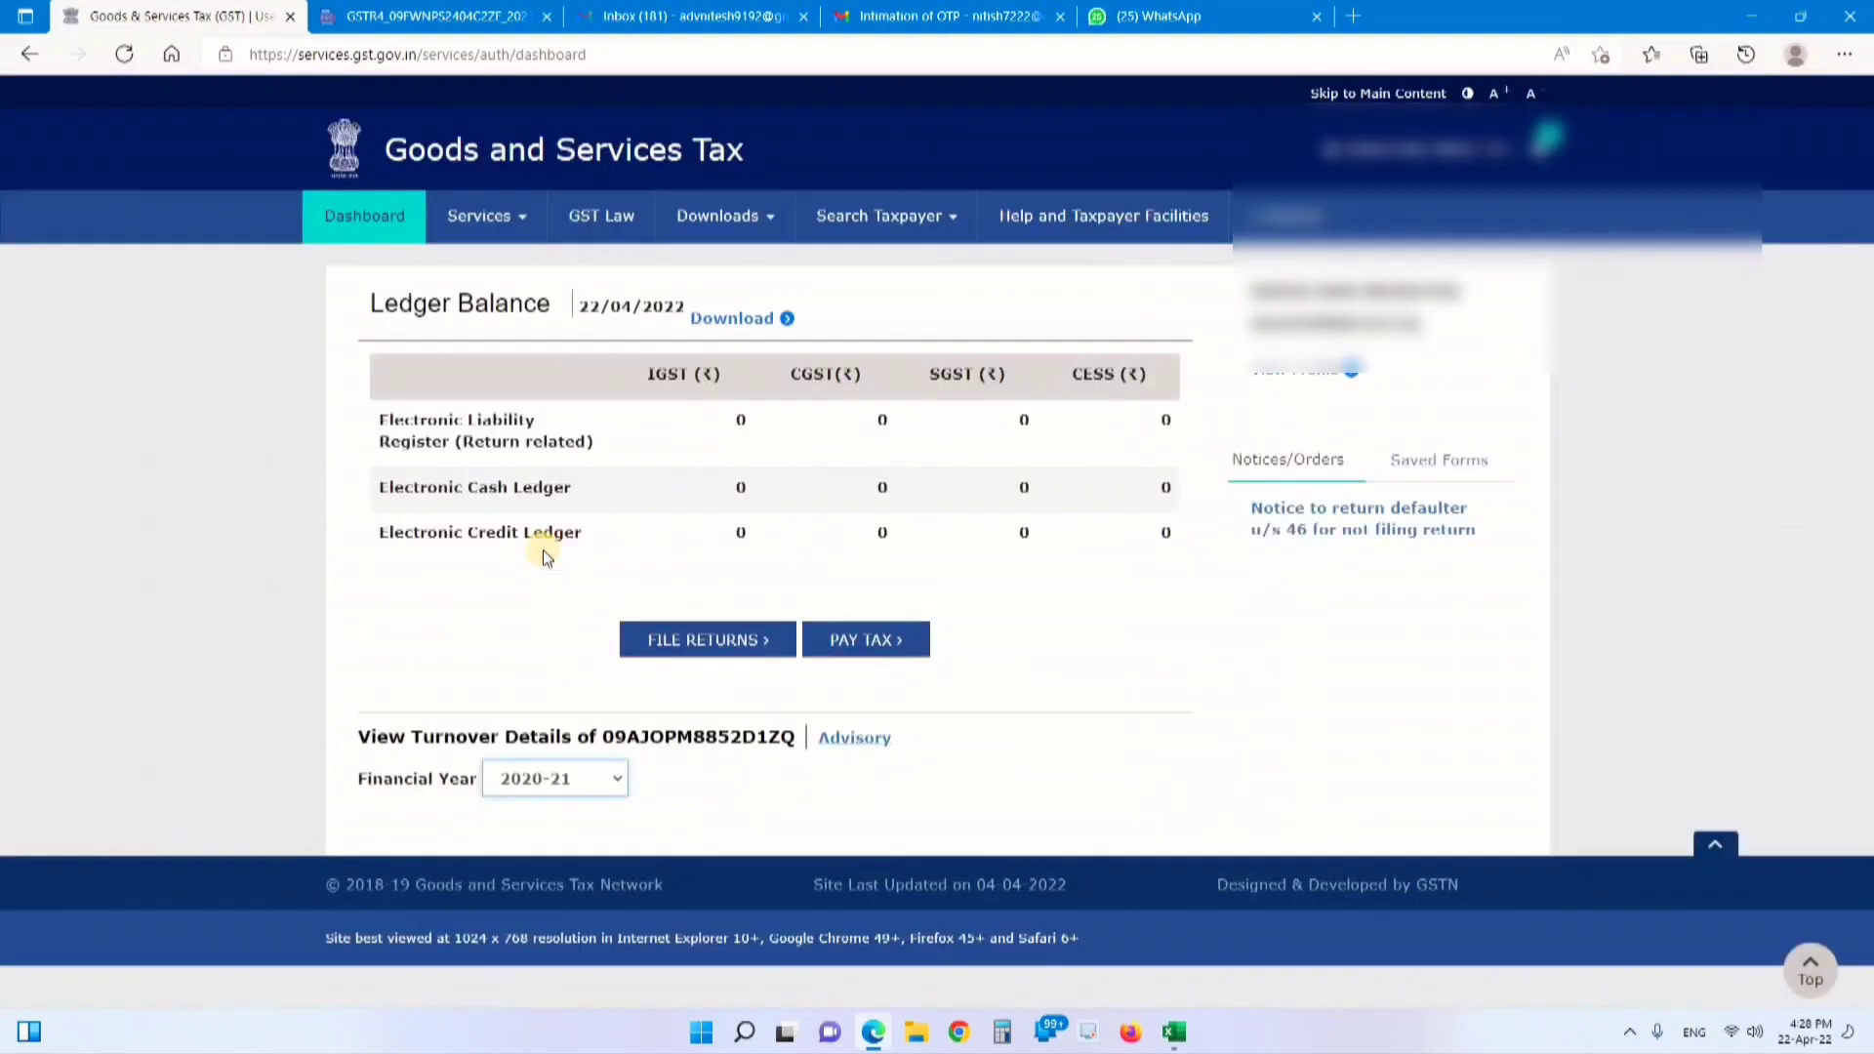
scroll(829, 722, down, 2)
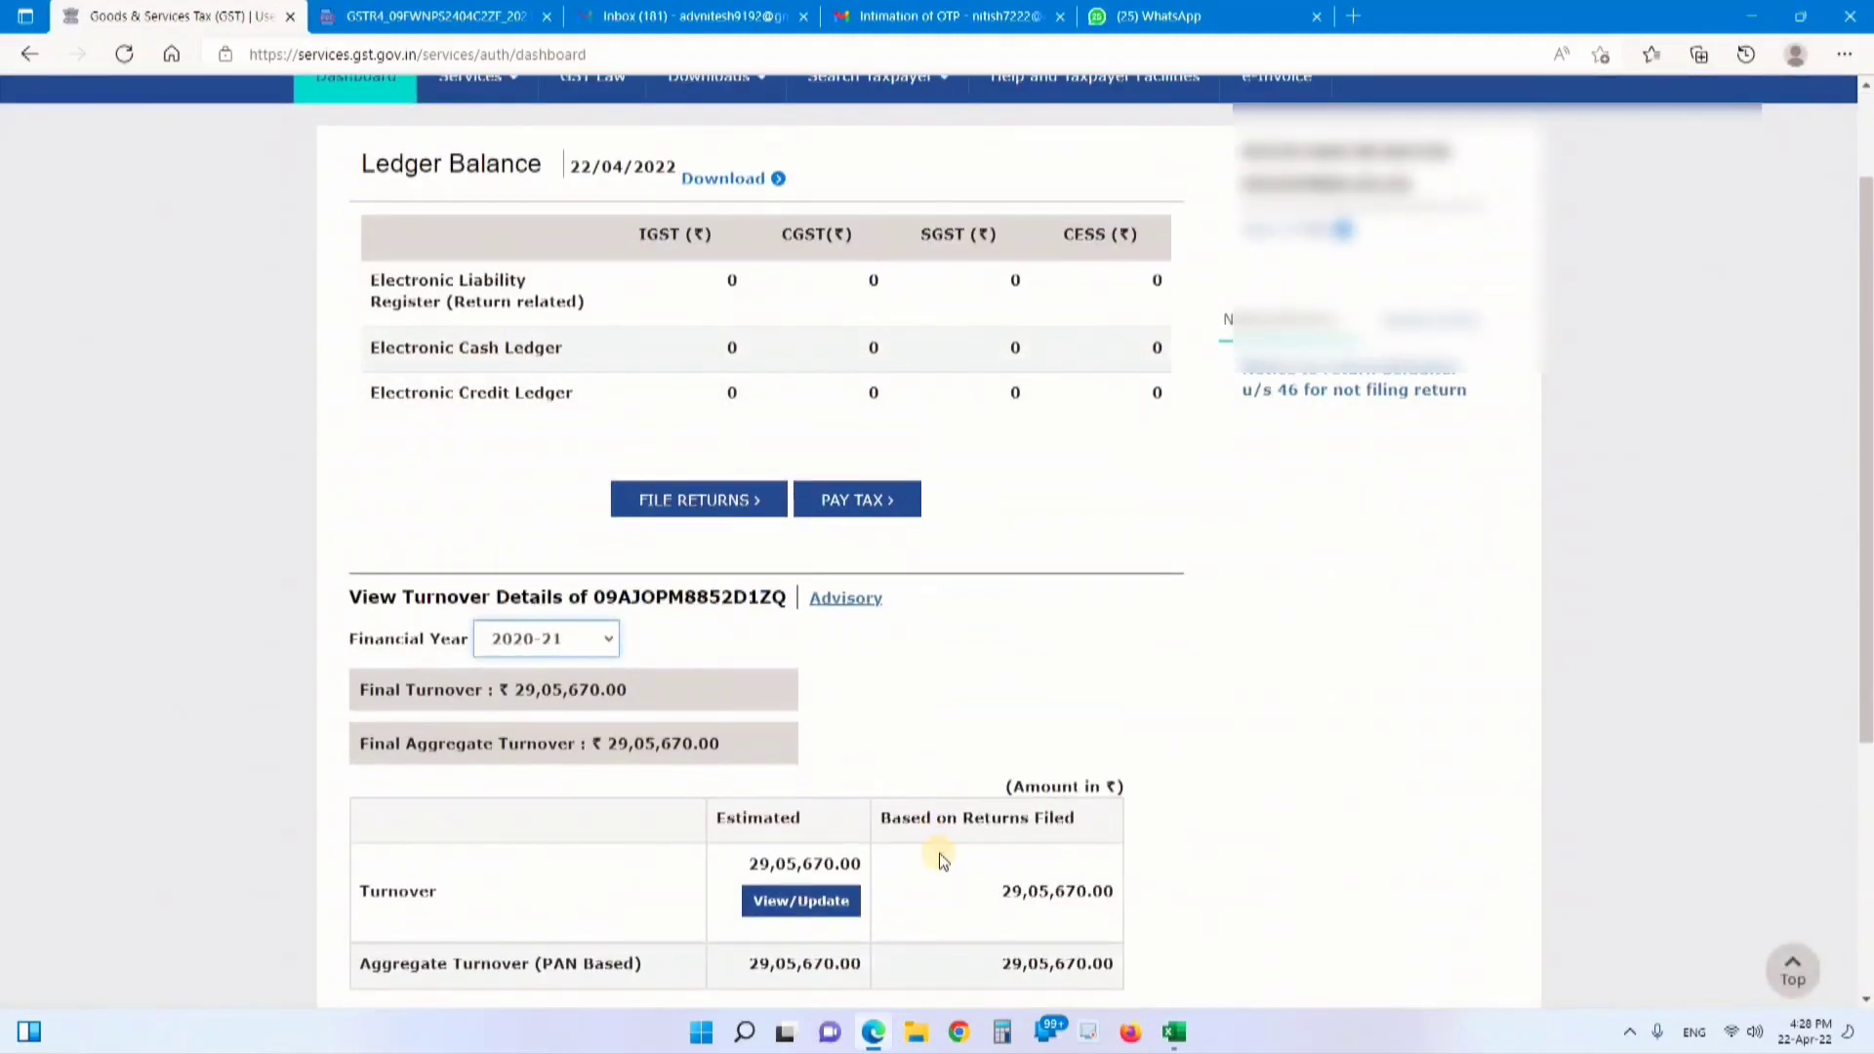
drag(997, 890, 1121, 899)
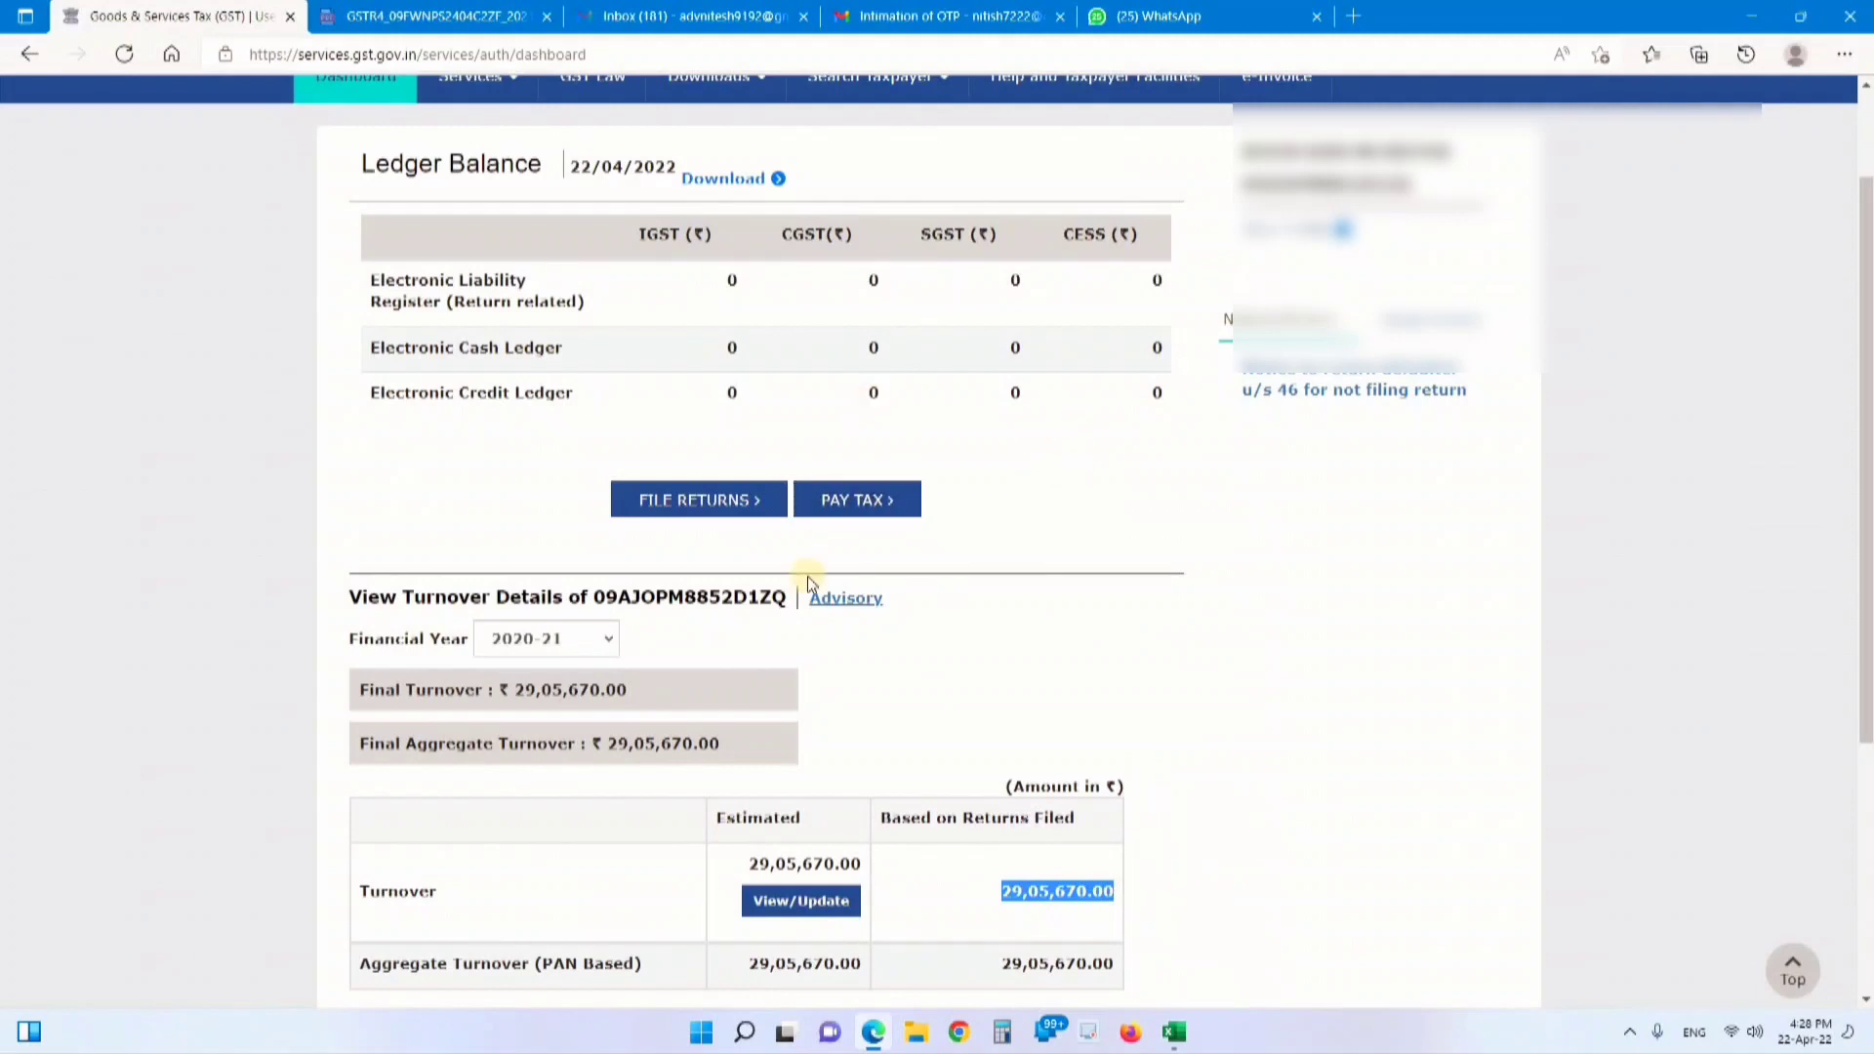
scroll(806, 575, up, 2)
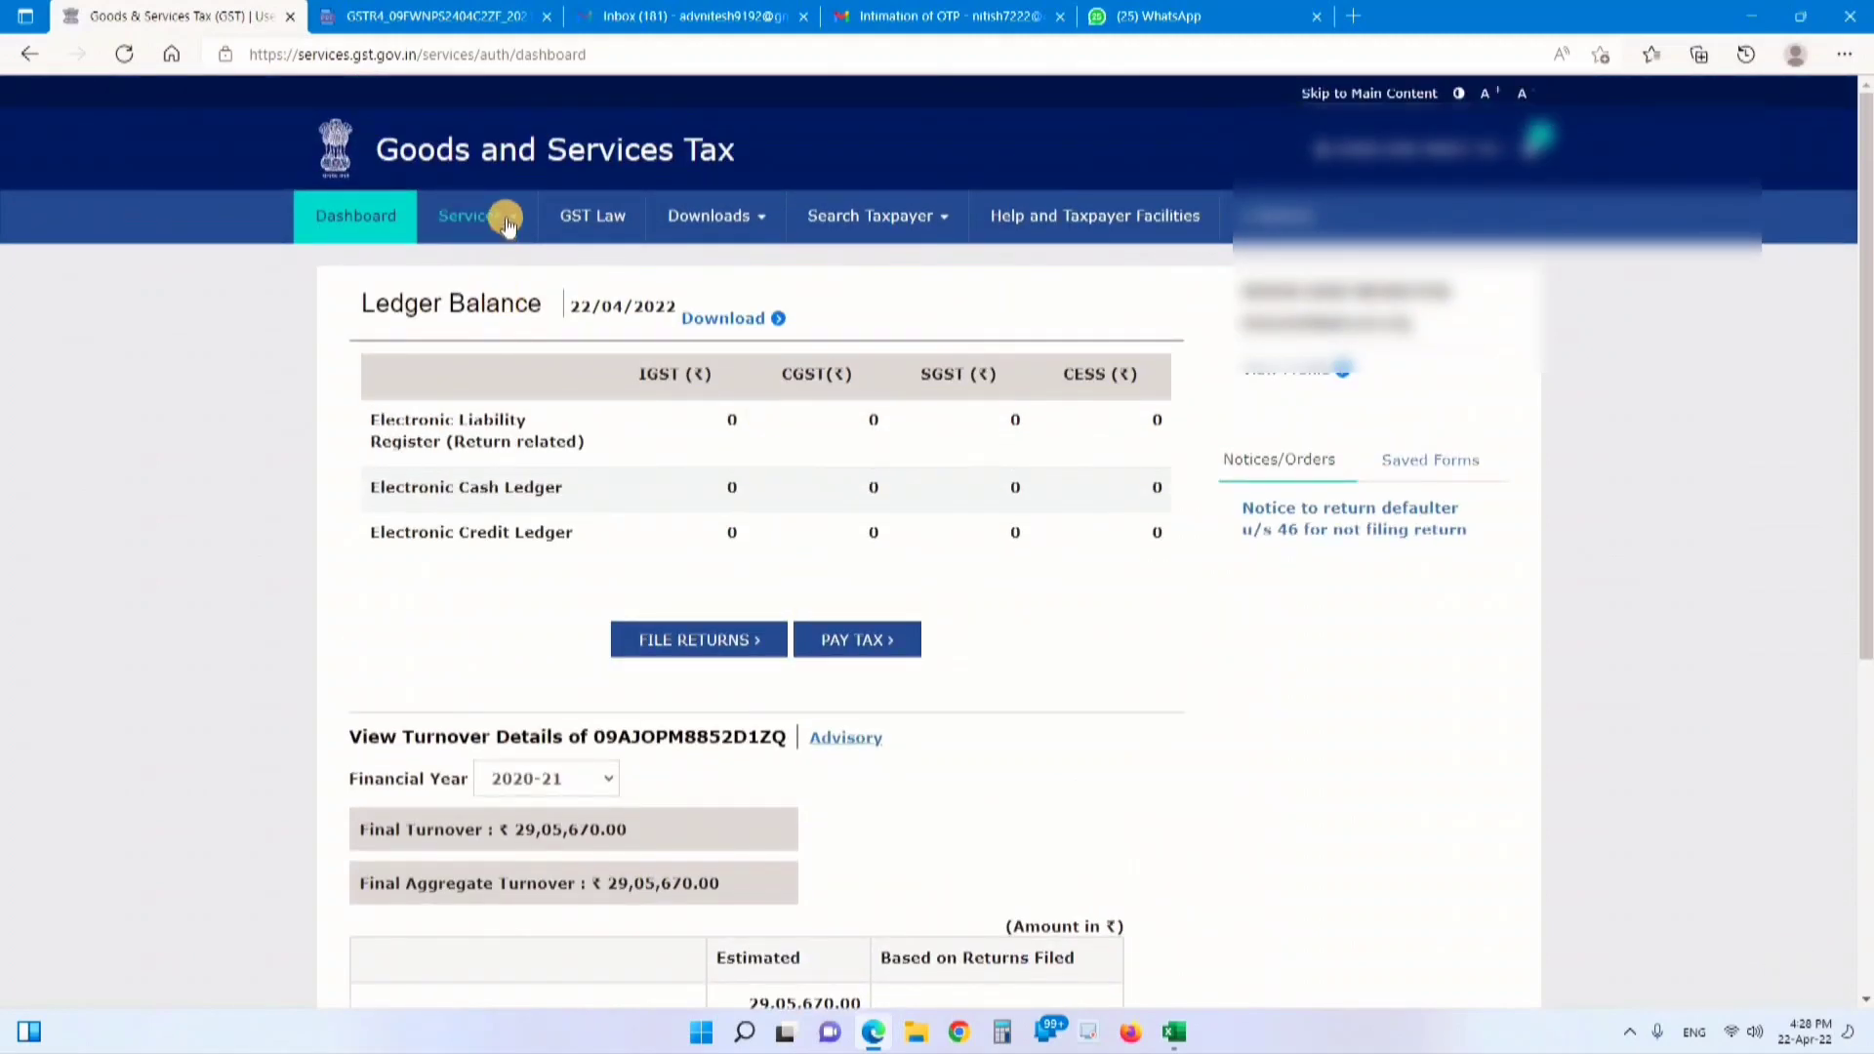
Reopen the annual returns for financial year 2021-22 and start preparing GSTR-4 online
click(505, 222)
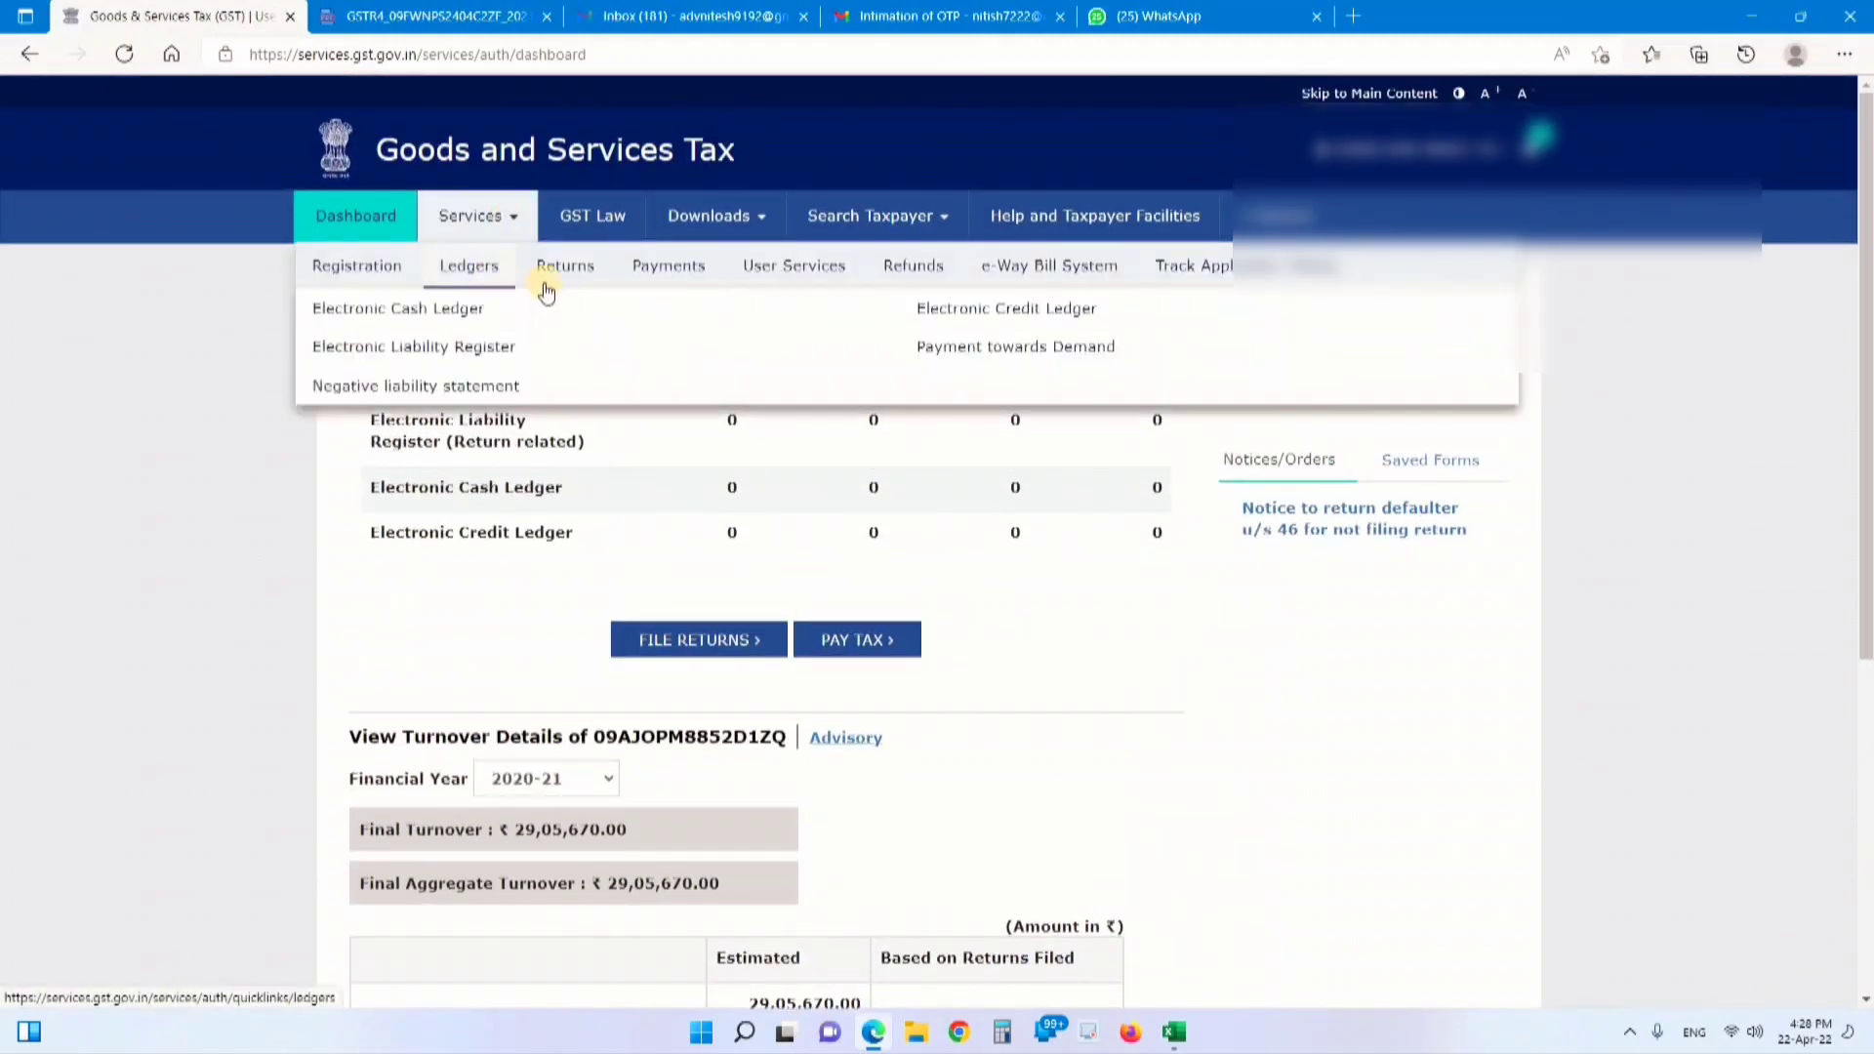
mouse_move(561, 275)
click(923, 386)
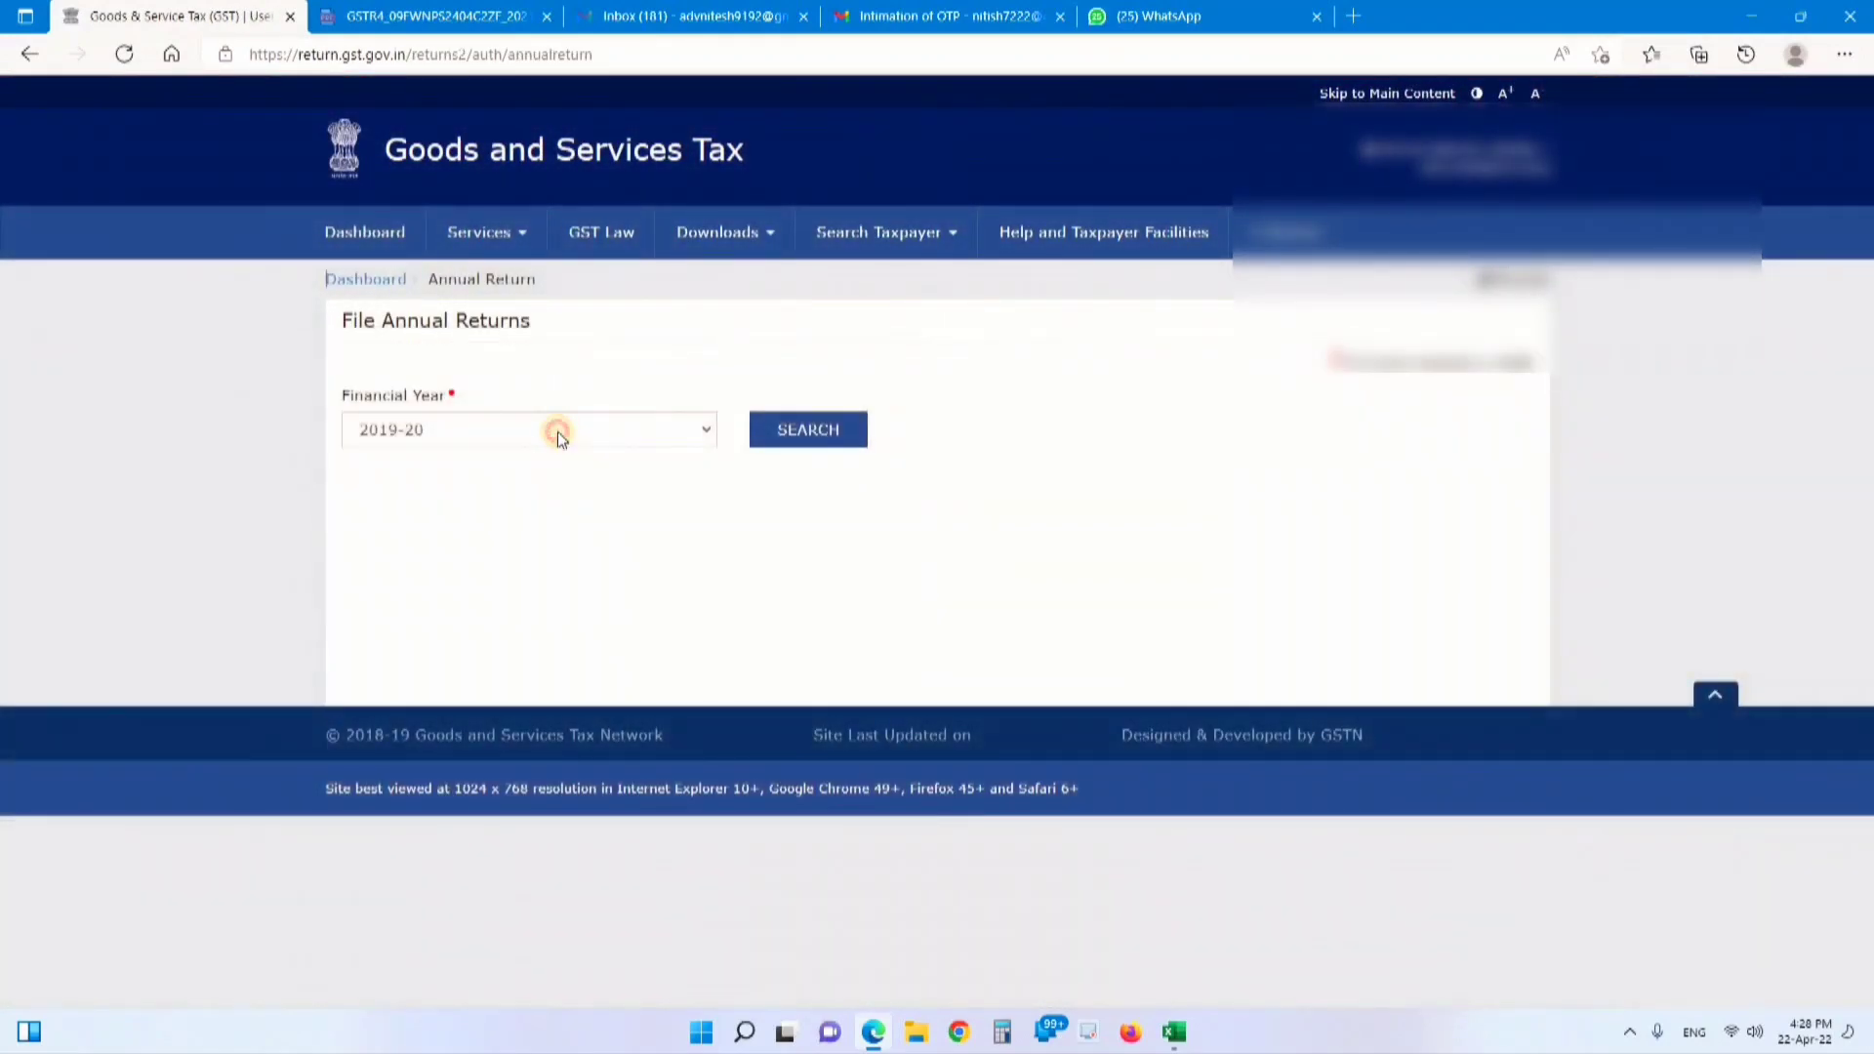
click(558, 431)
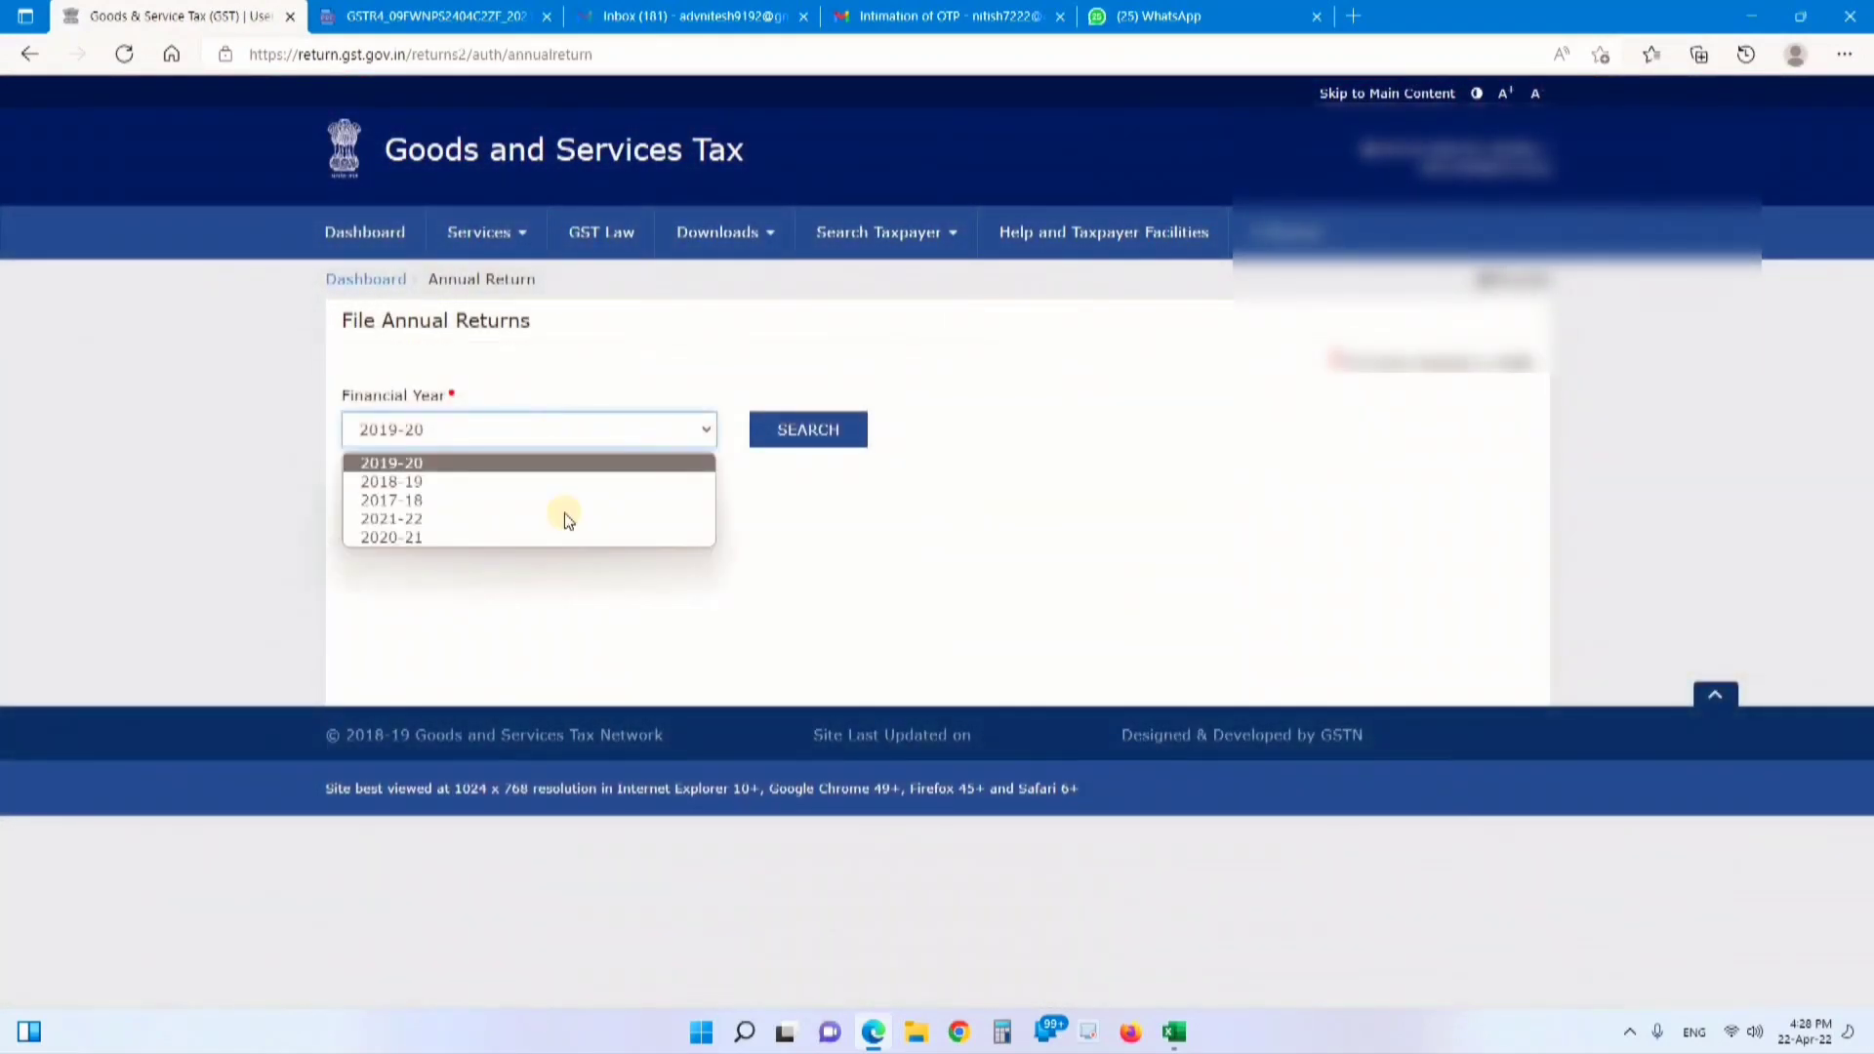
click(564, 521)
click(781, 431)
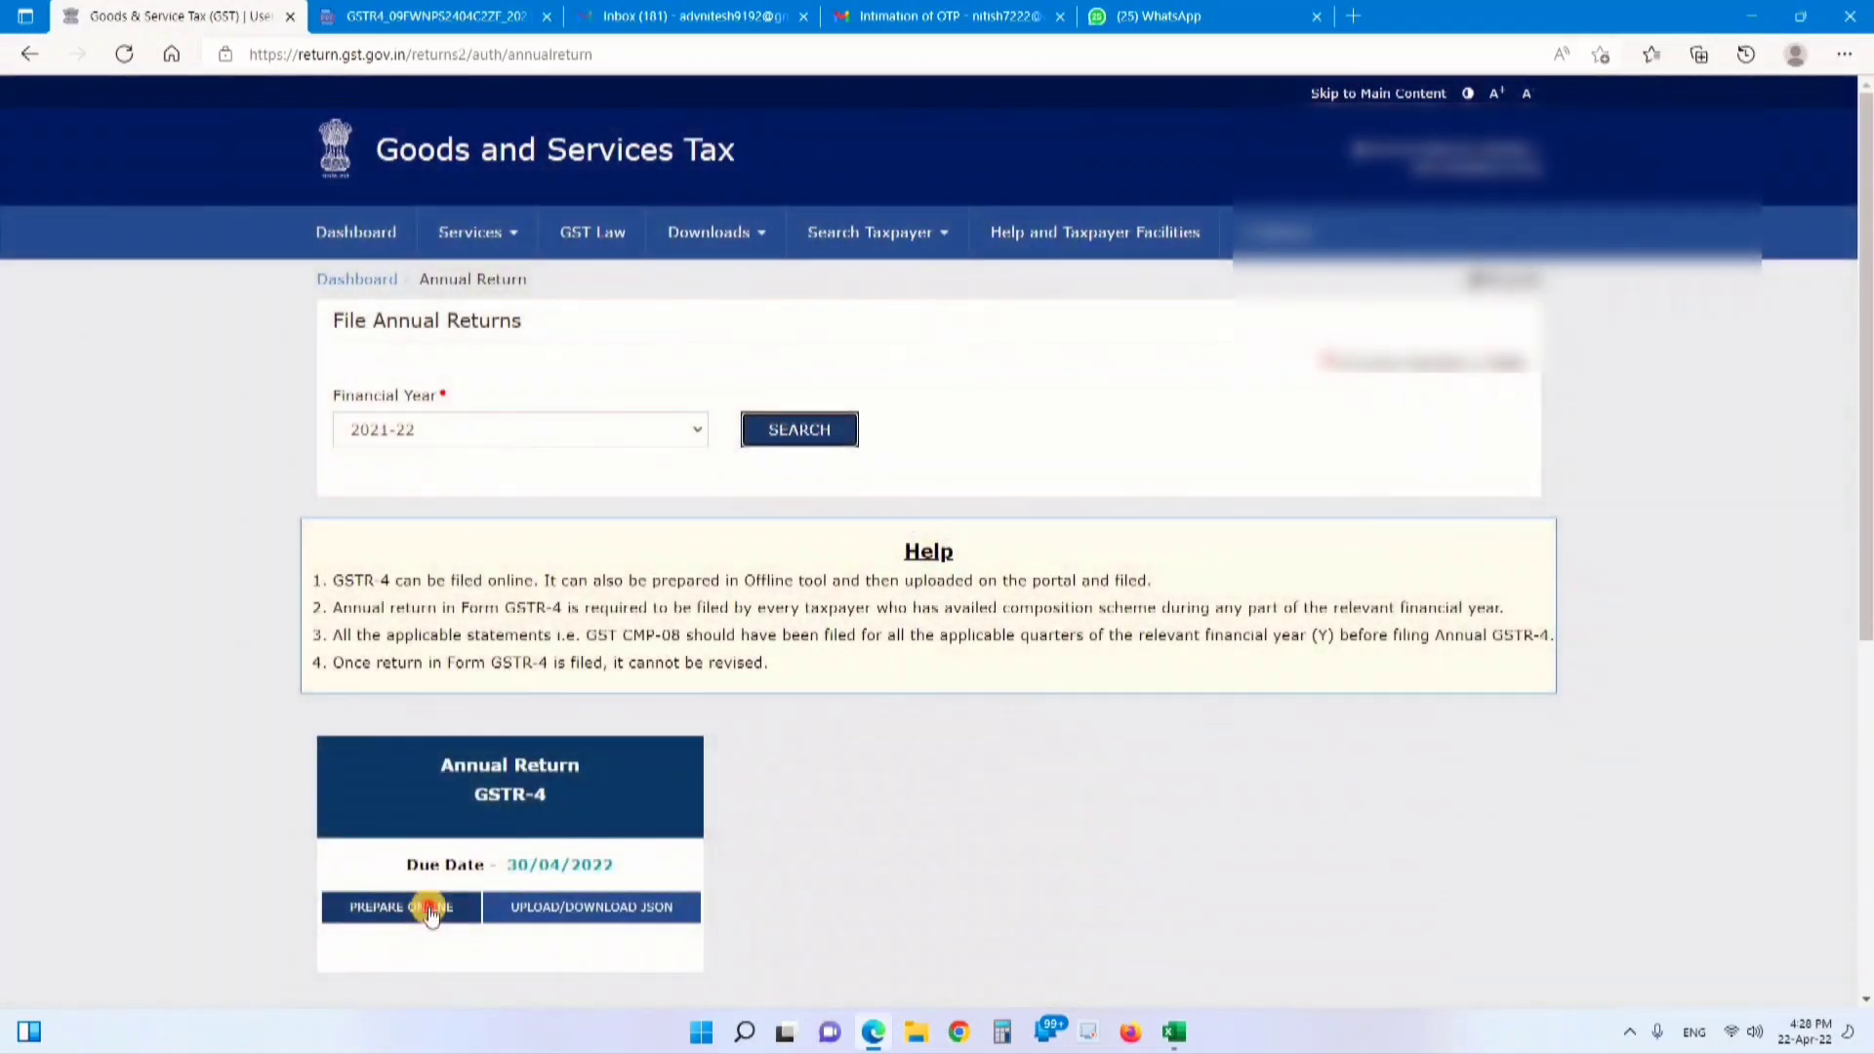
click(427, 914)
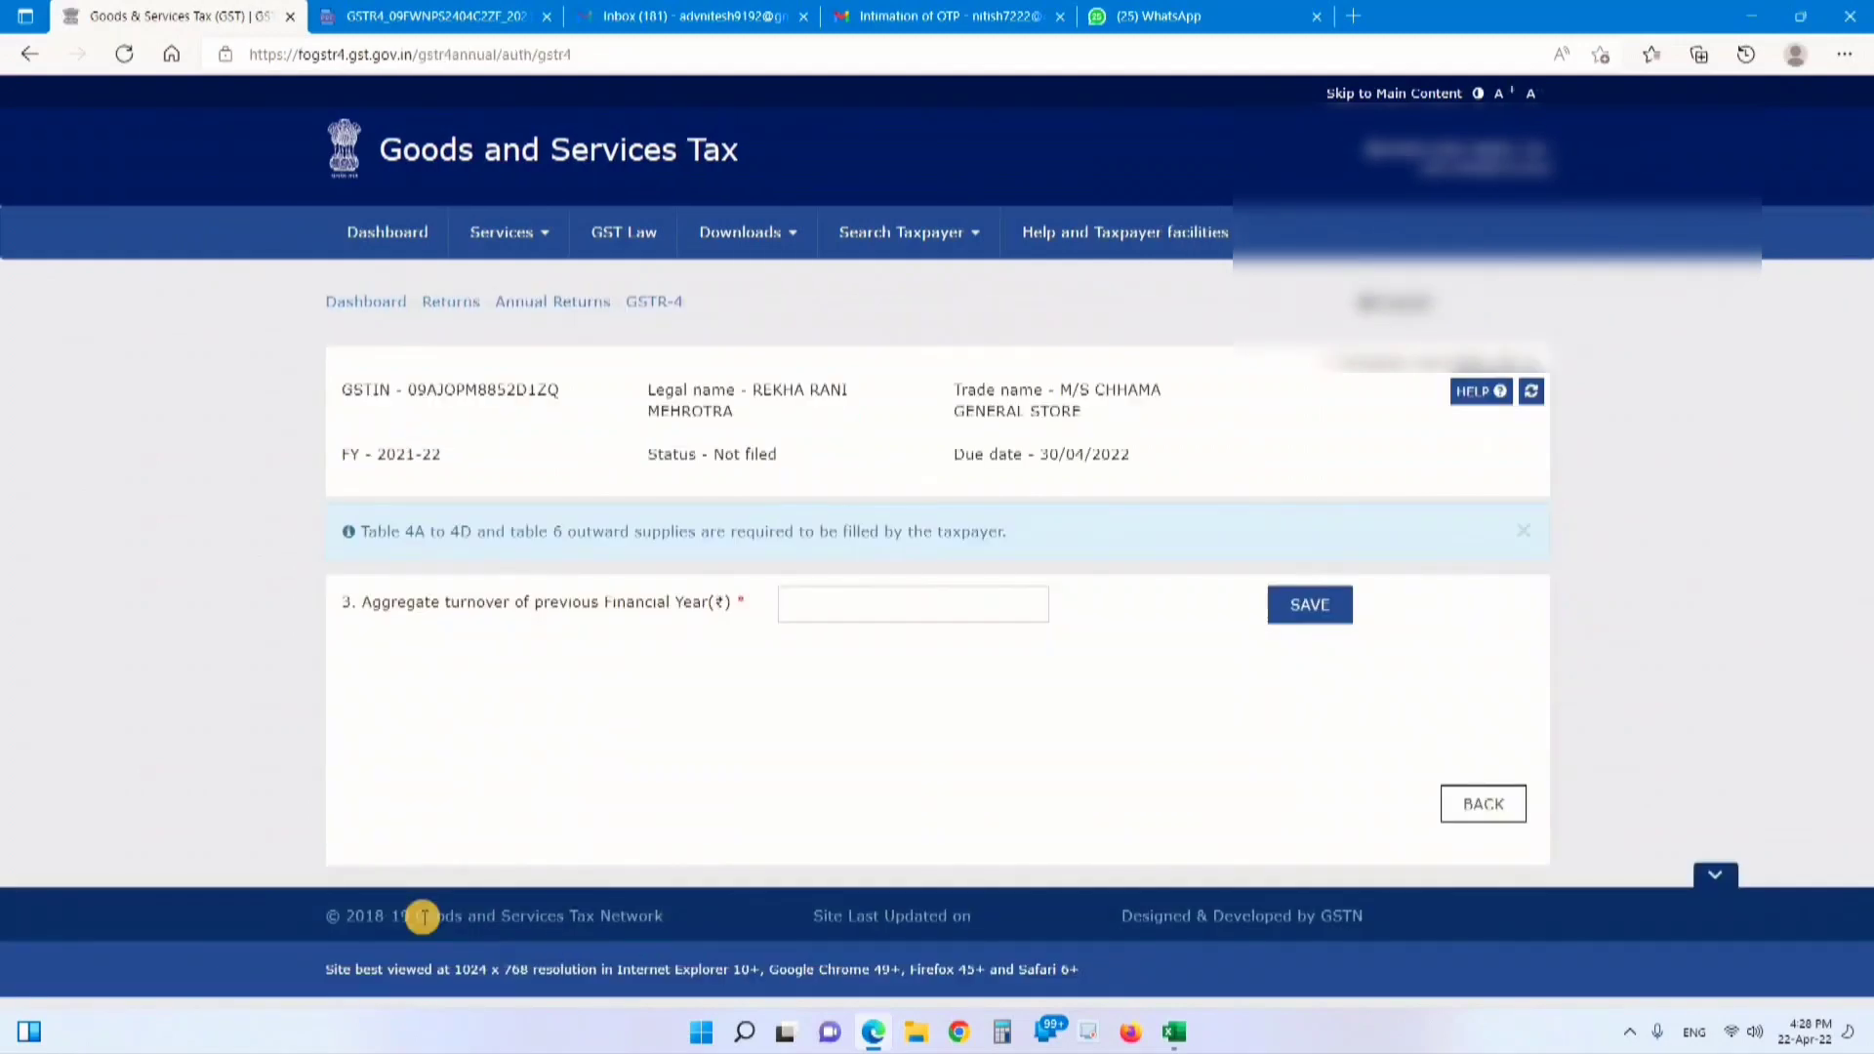
Enter 2905670 as the aggregate turnover of the previous financial year and save it
click(809, 607)
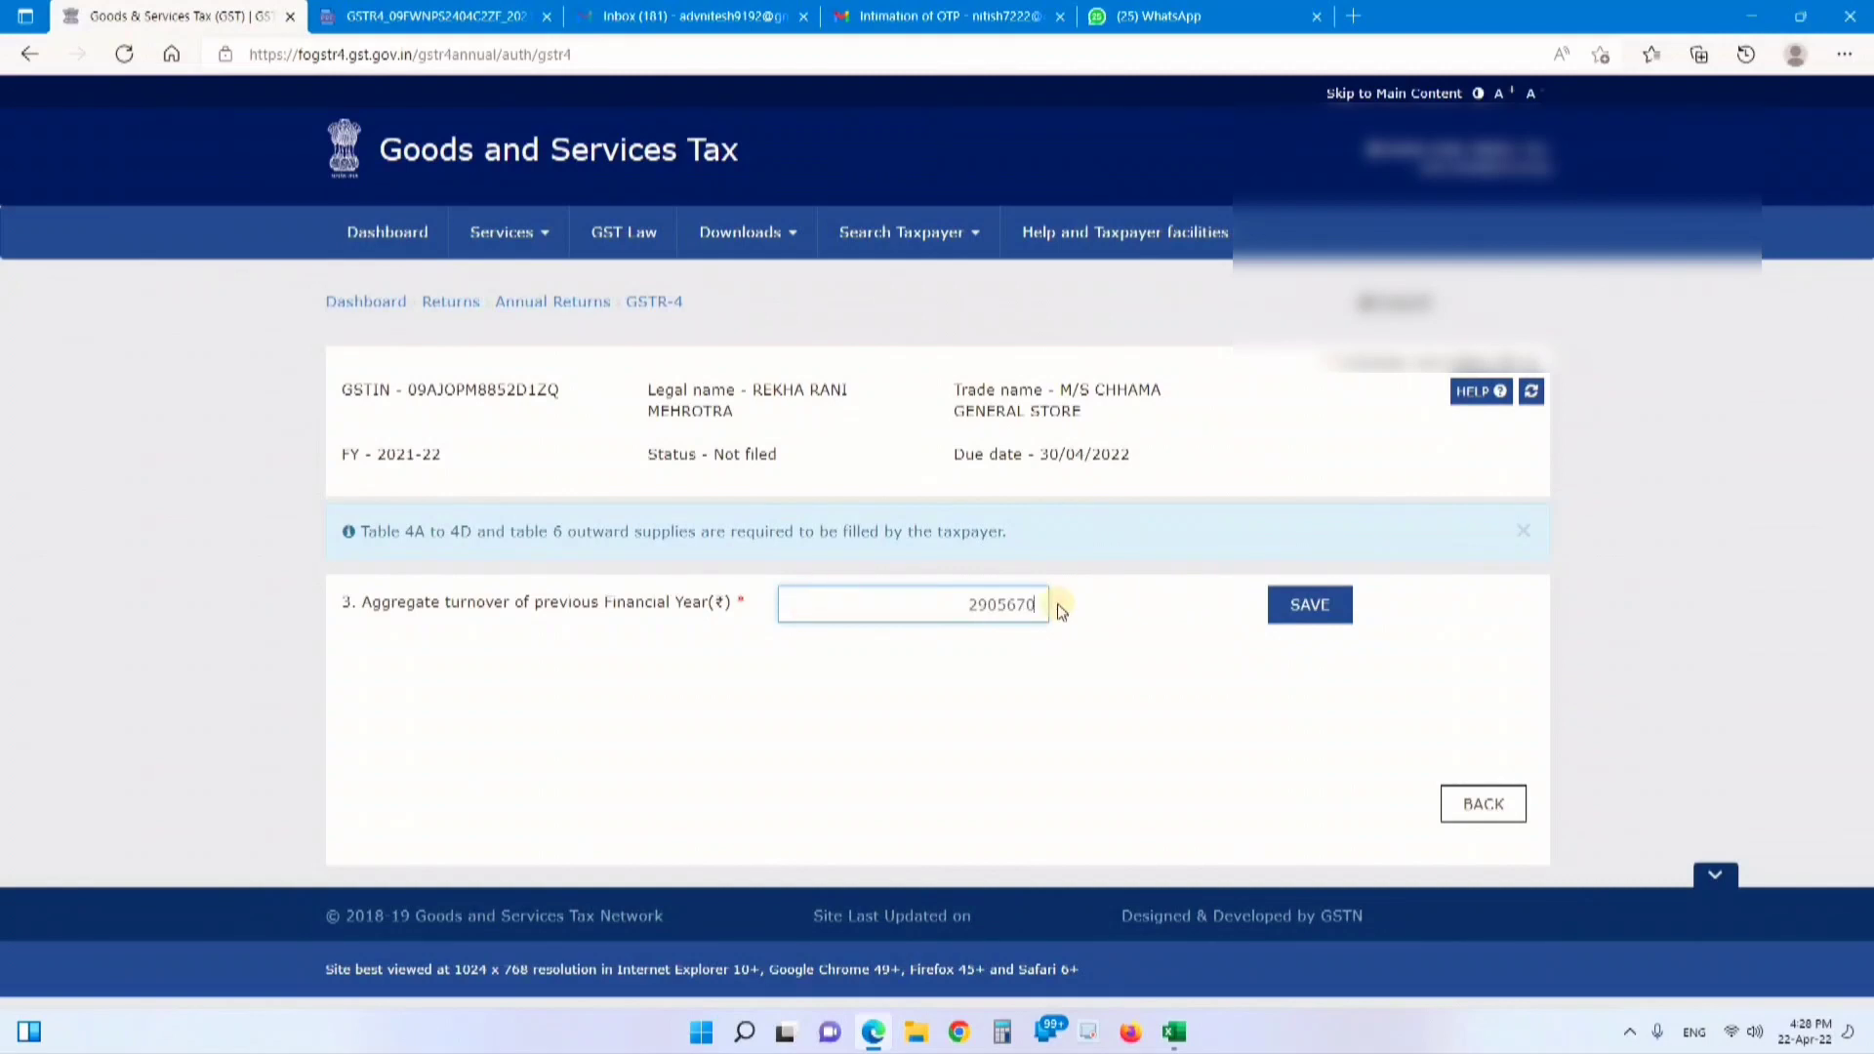
click(1299, 607)
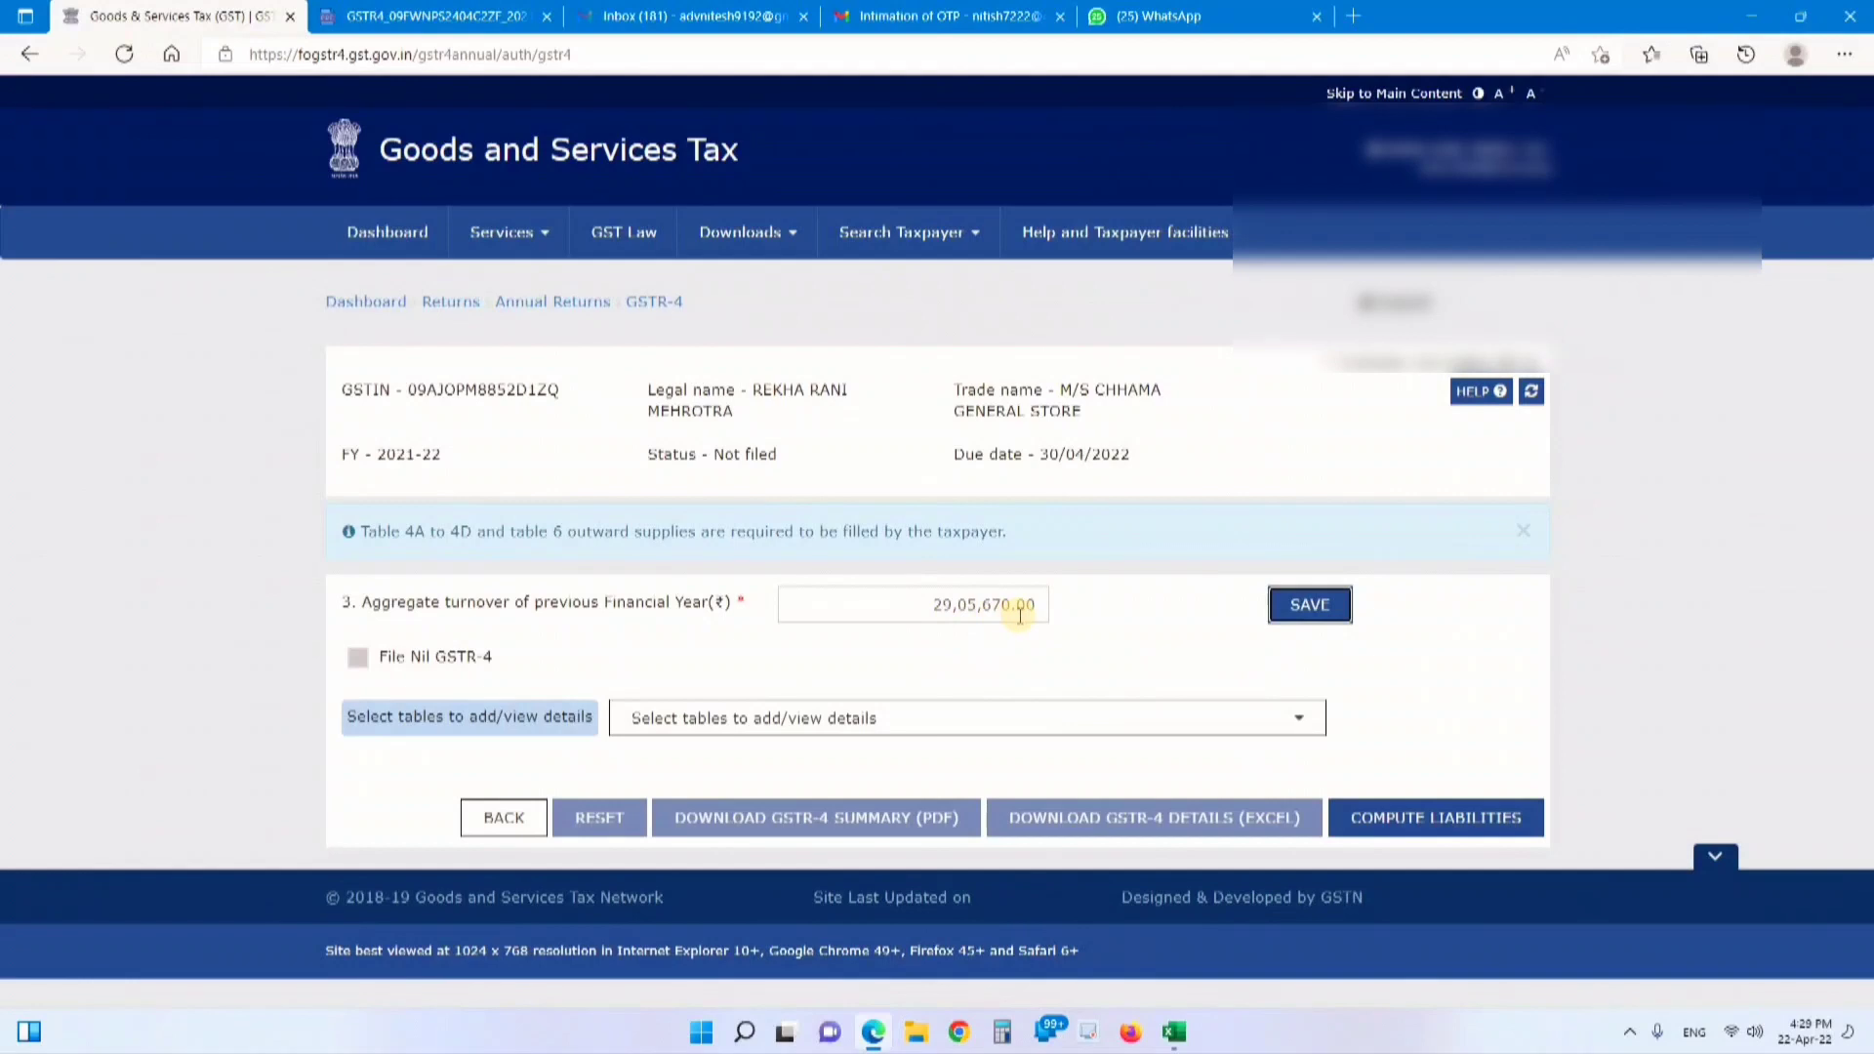
drag(930, 606, 1036, 606)
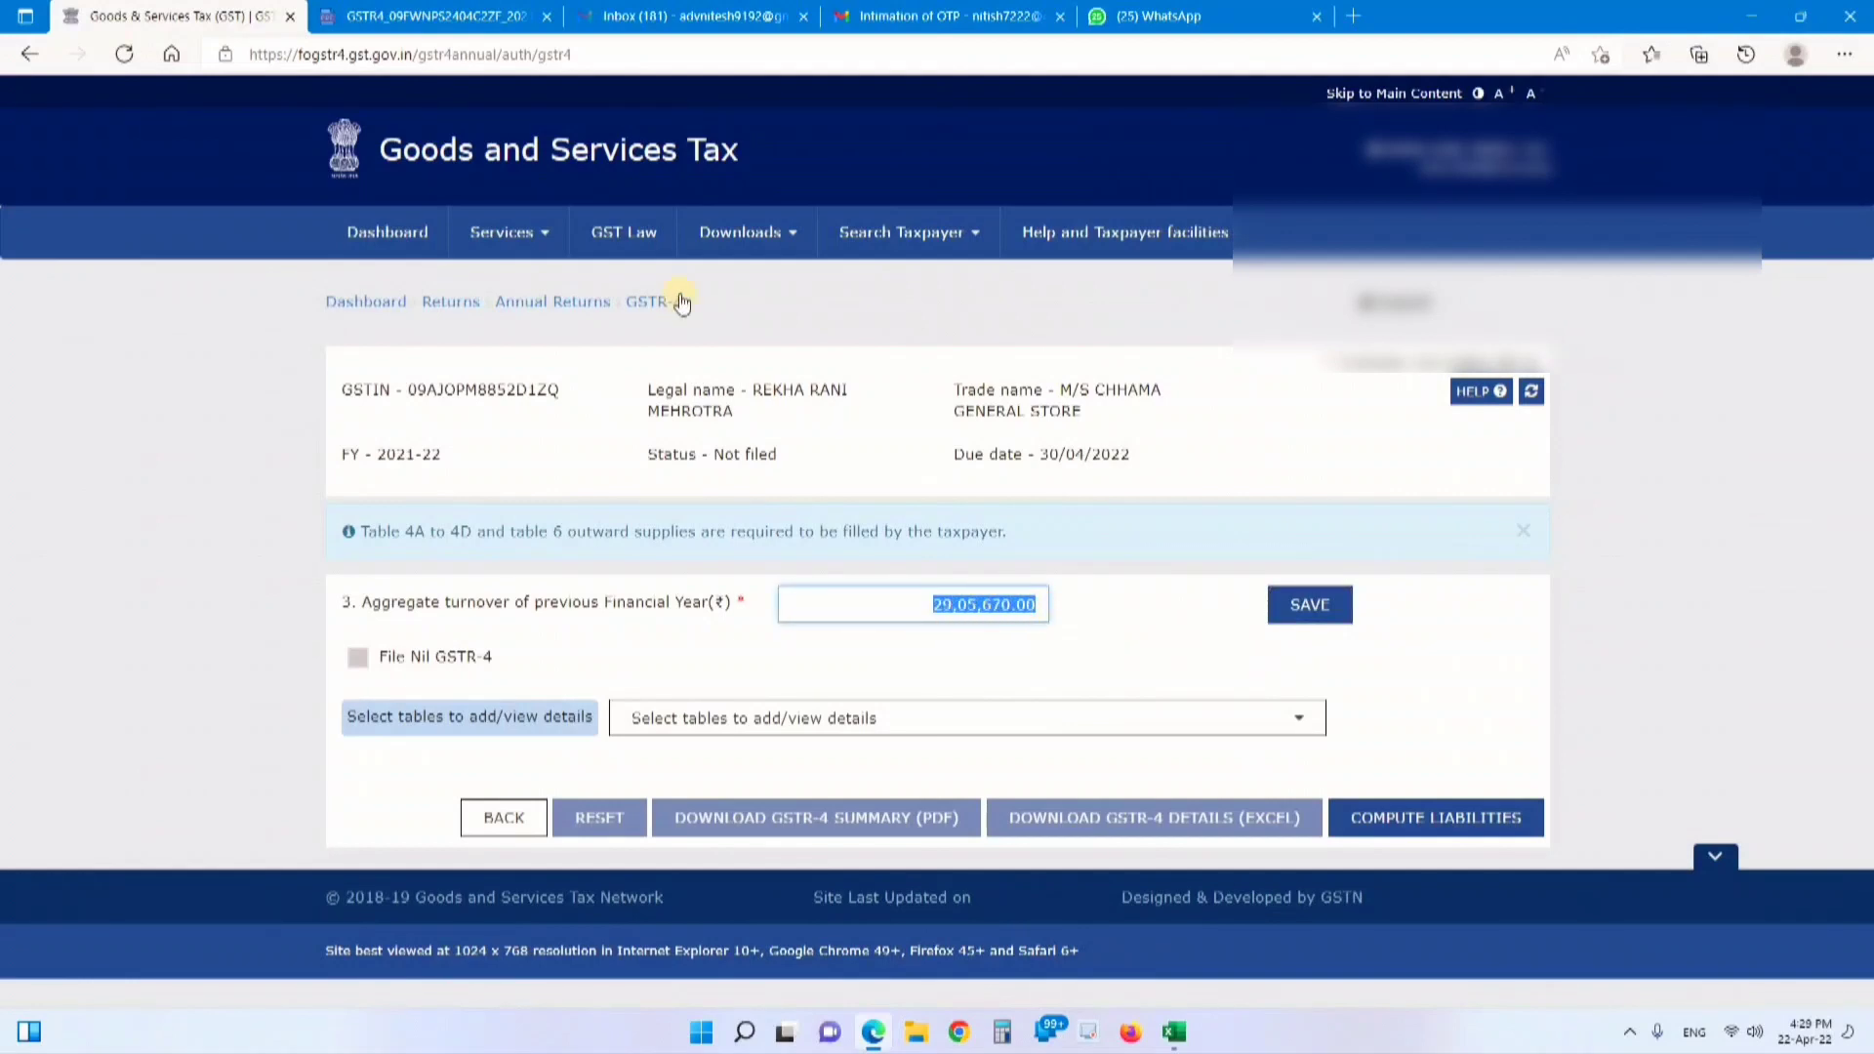
Go back to the dashboard and view the turnover details for financial year 2020-21 again
click(385, 304)
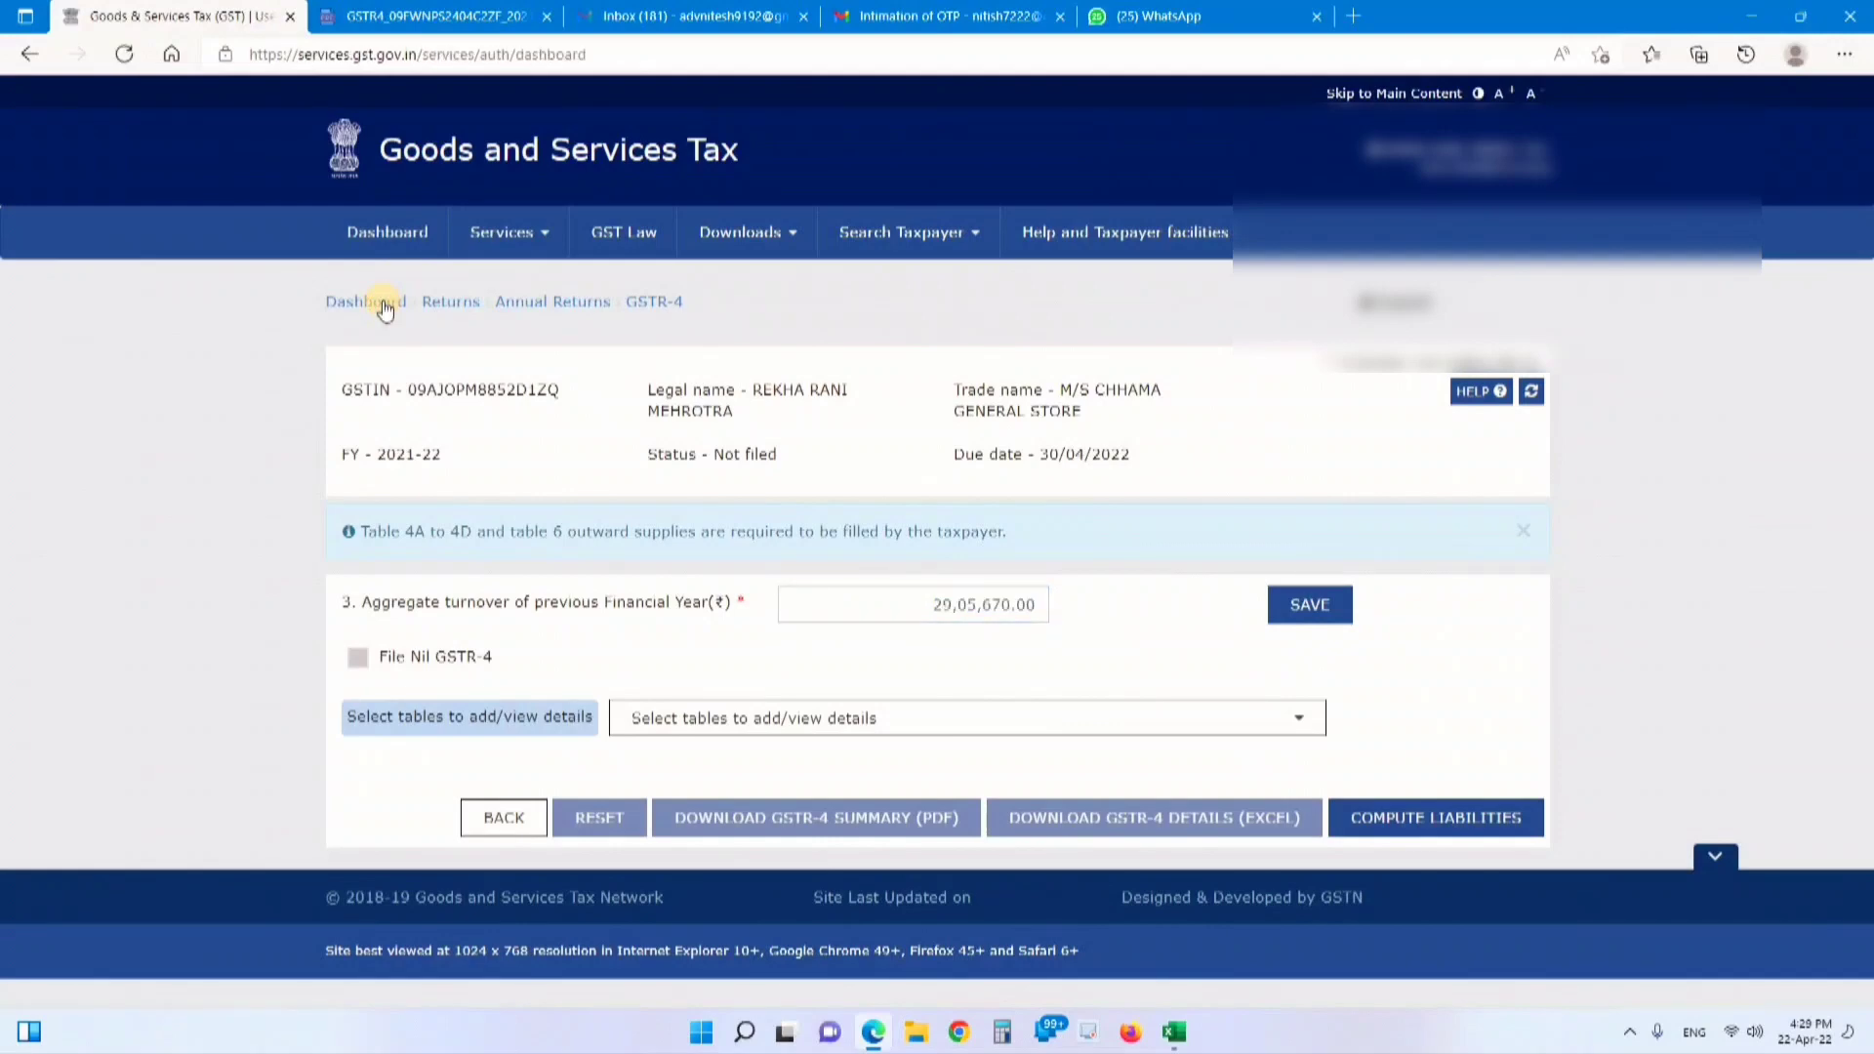
scroll(466, 454, down, 3)
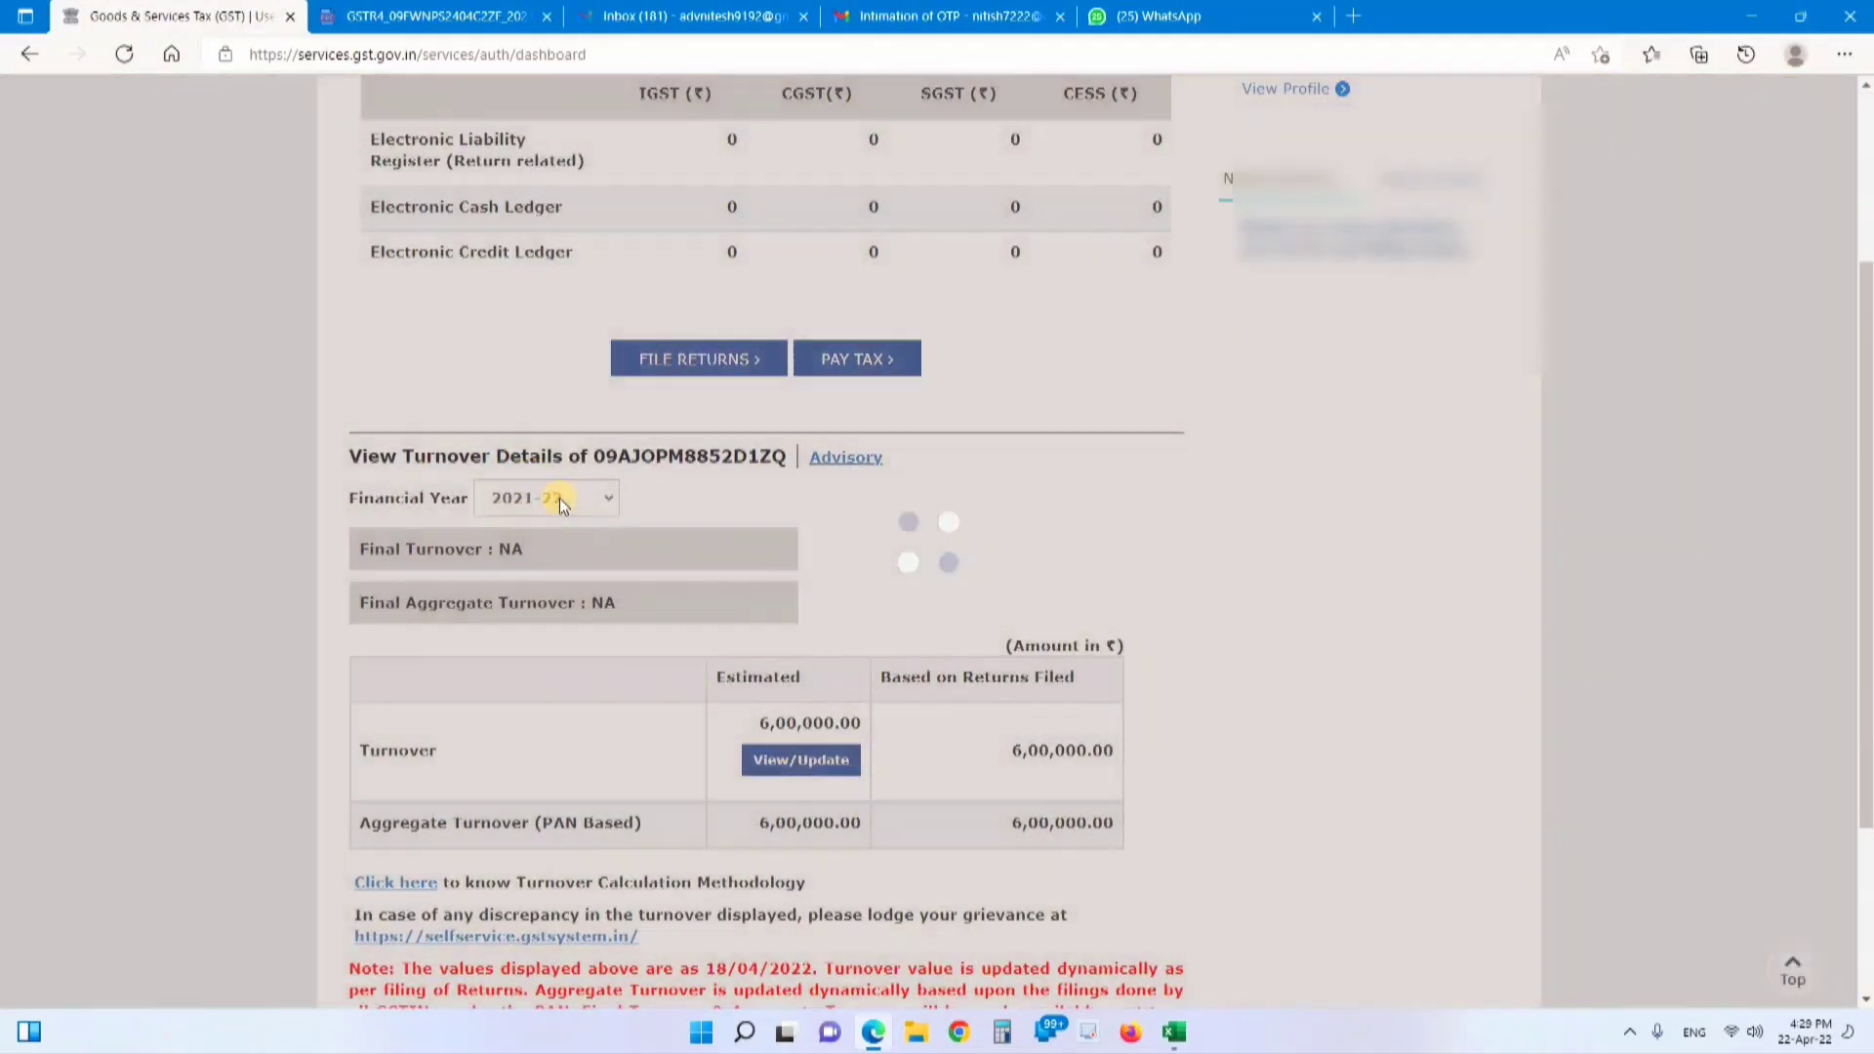
click(559, 498)
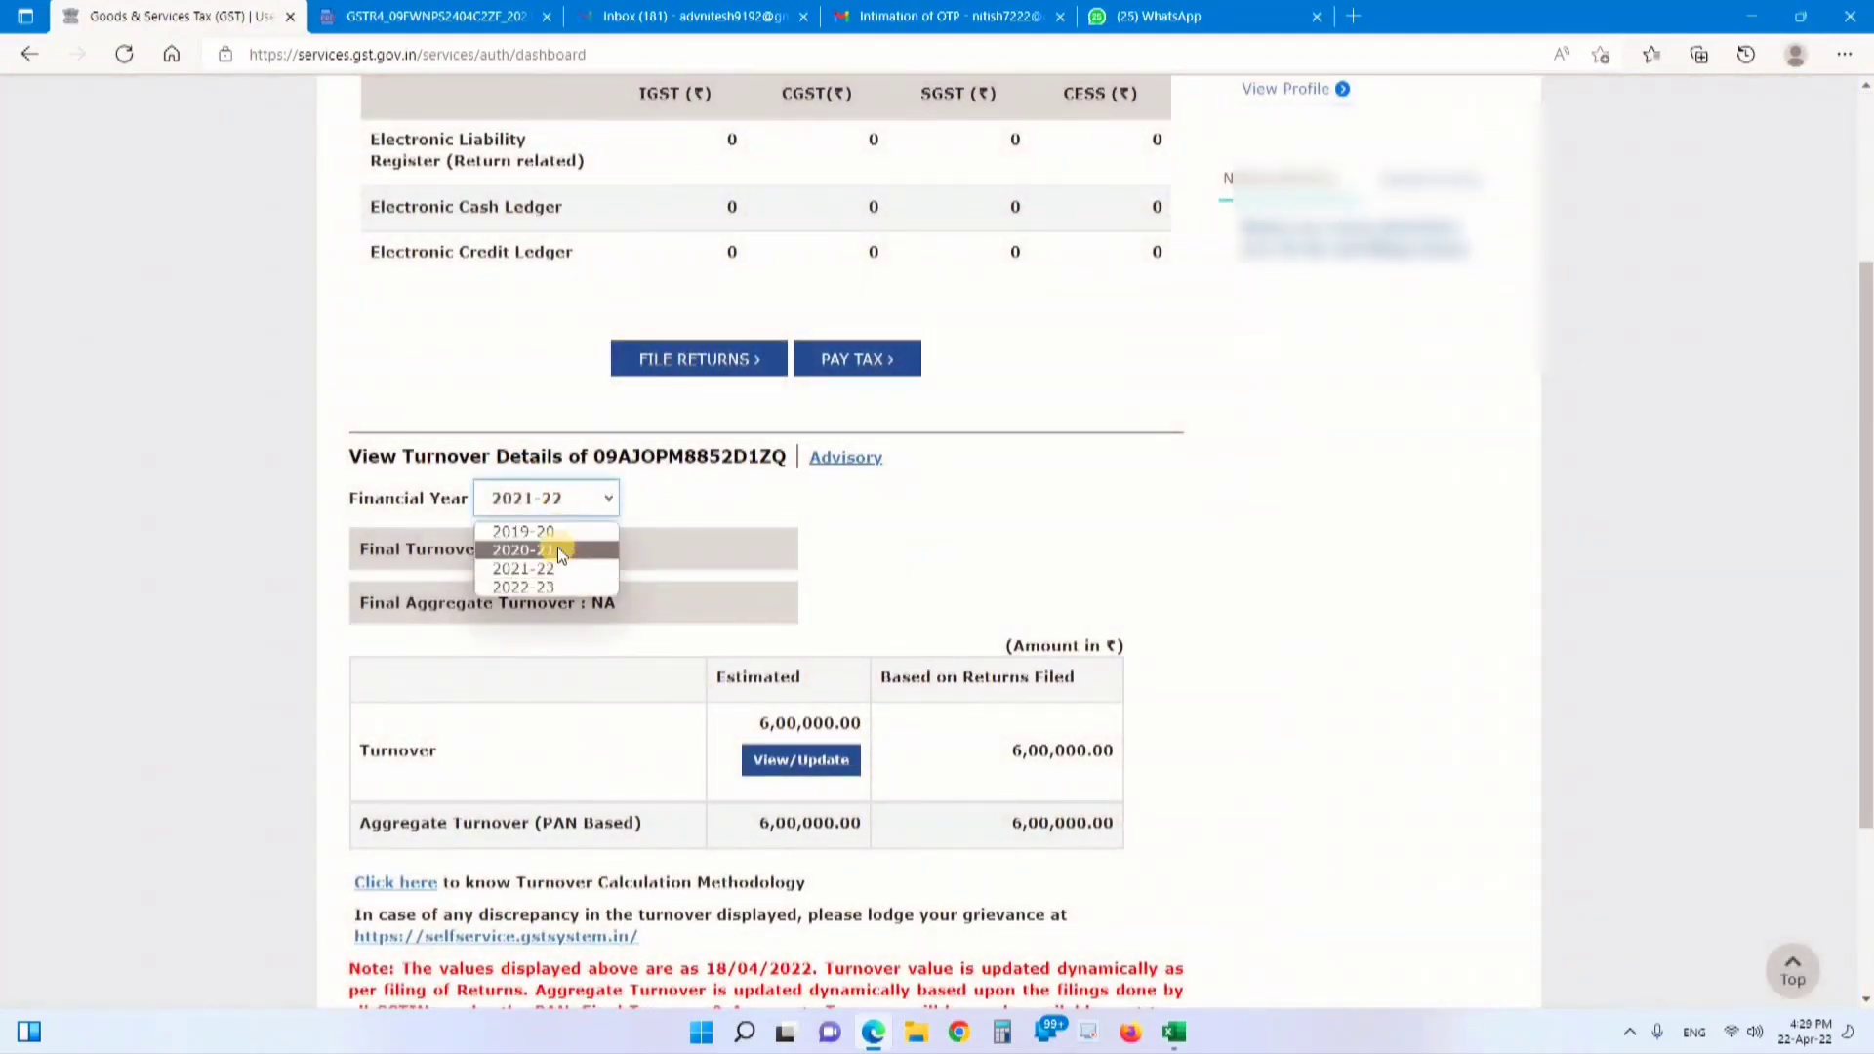
click(558, 545)
scroll(942, 818, down, 1)
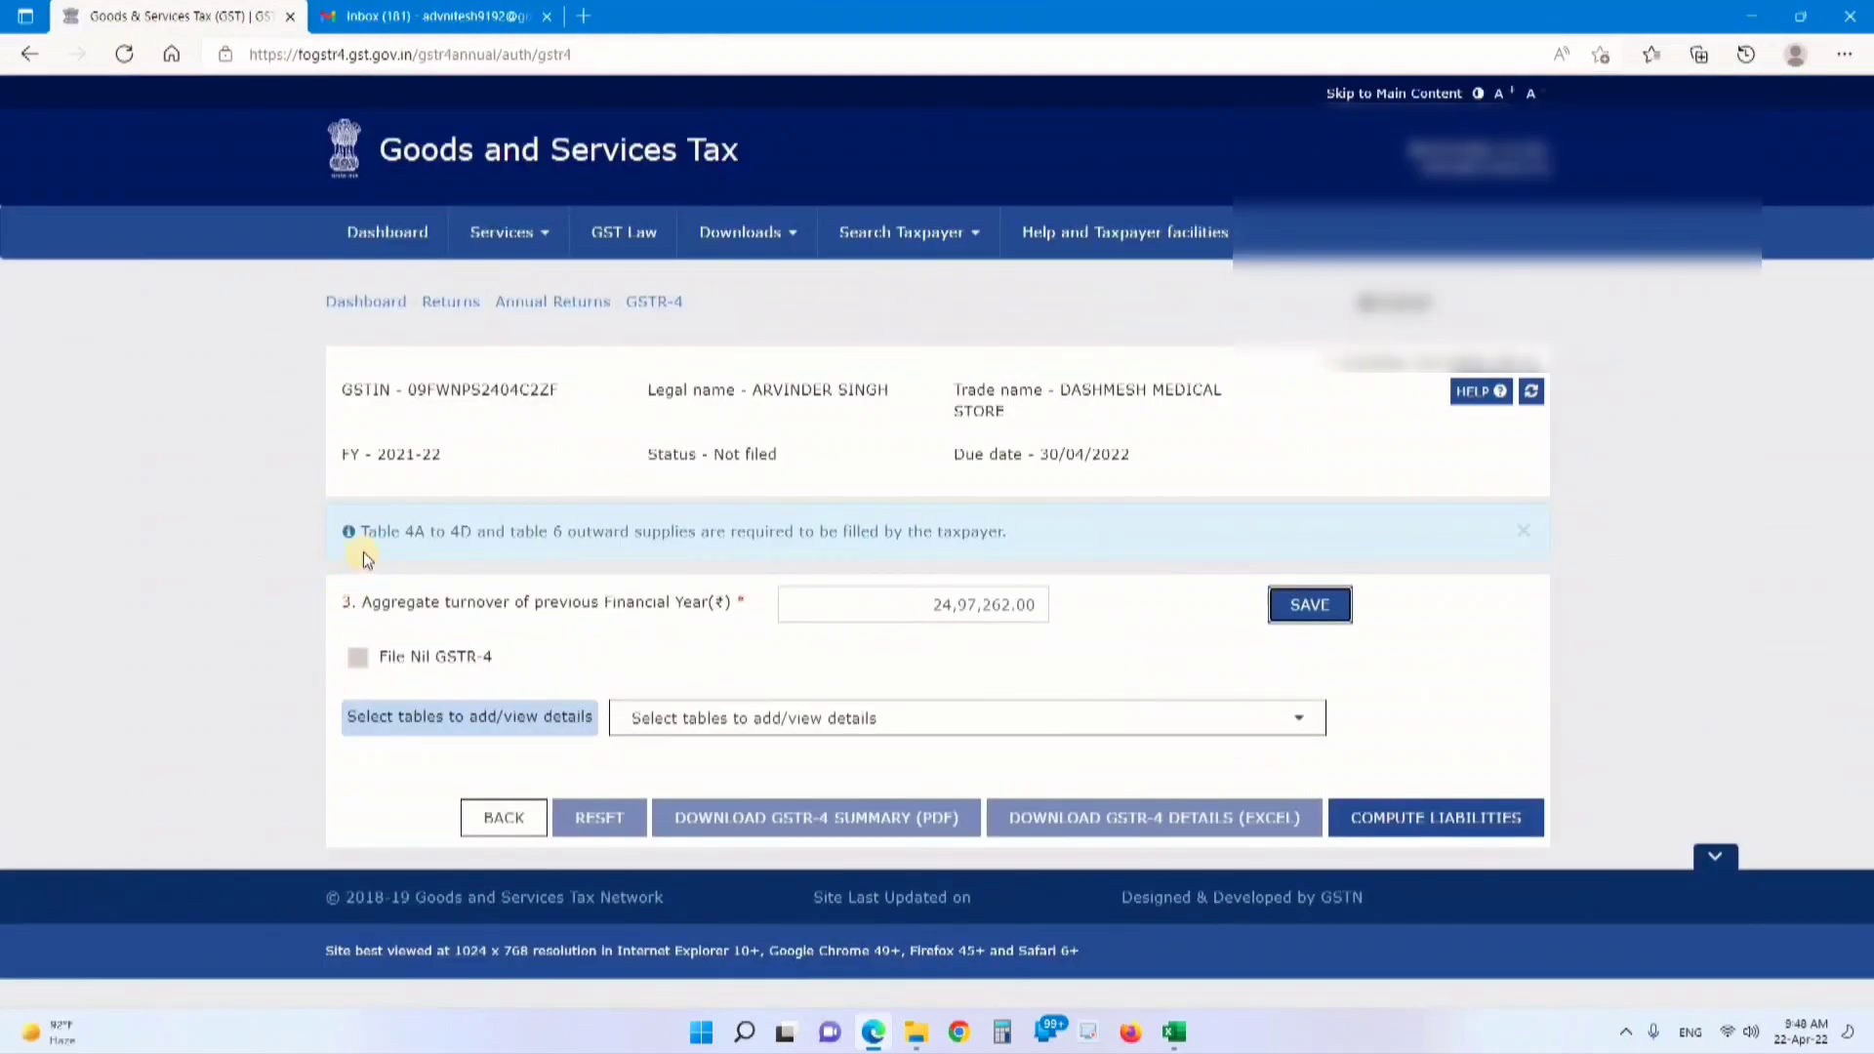
Review the note on required tables and select table 4A, inward supplies from registered supplier (other than reverse charge)
drag(363, 539, 1042, 547)
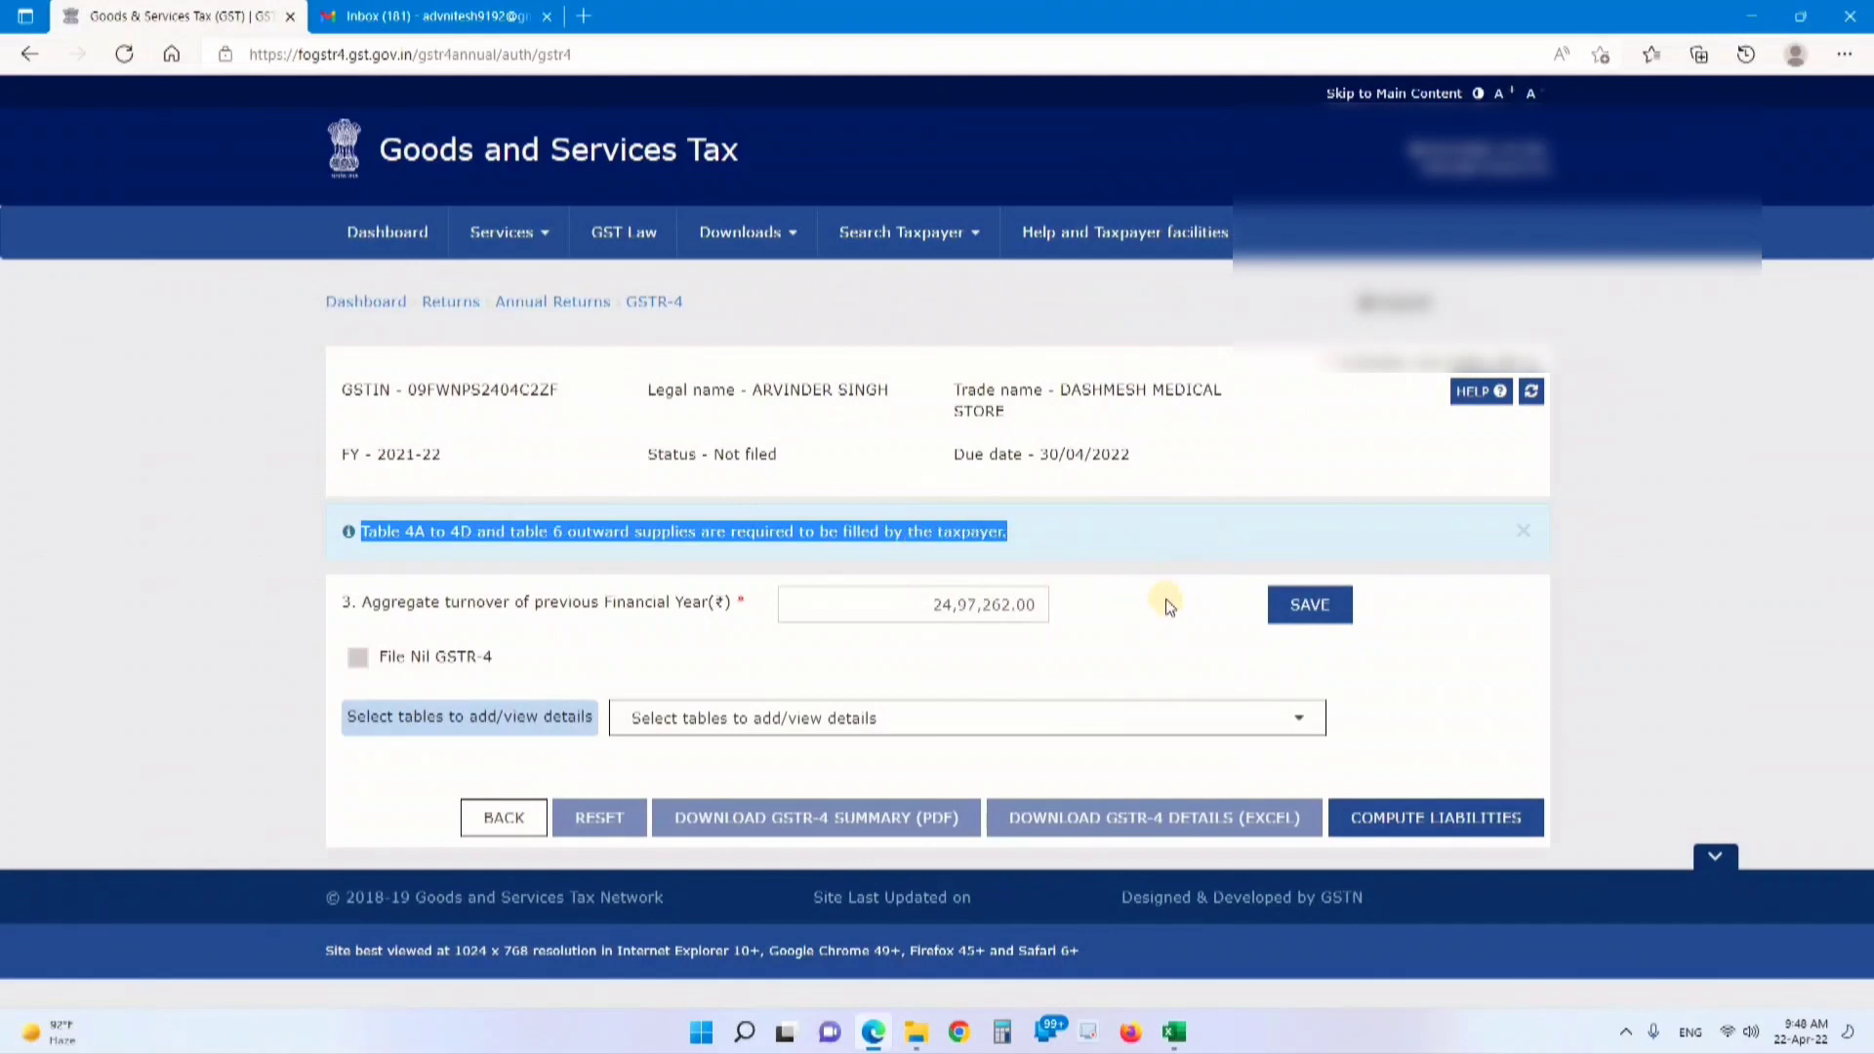
click(1168, 613)
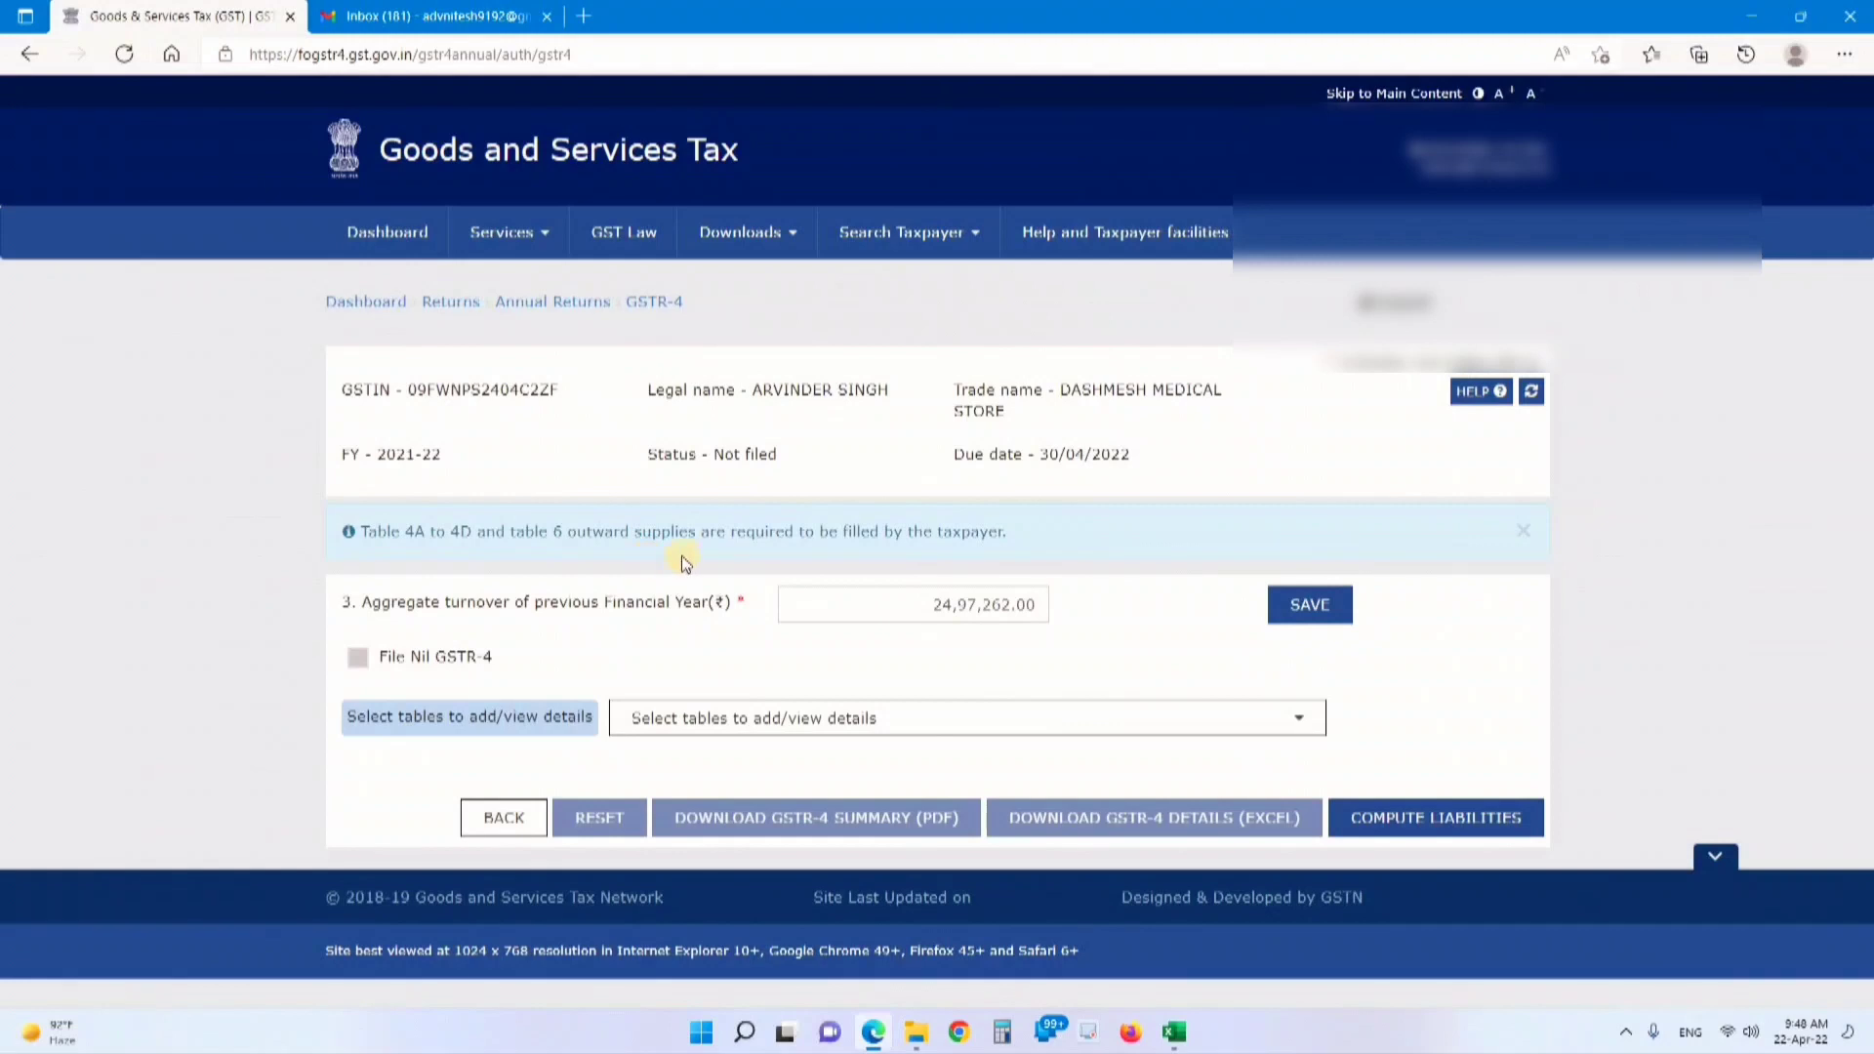
click(776, 719)
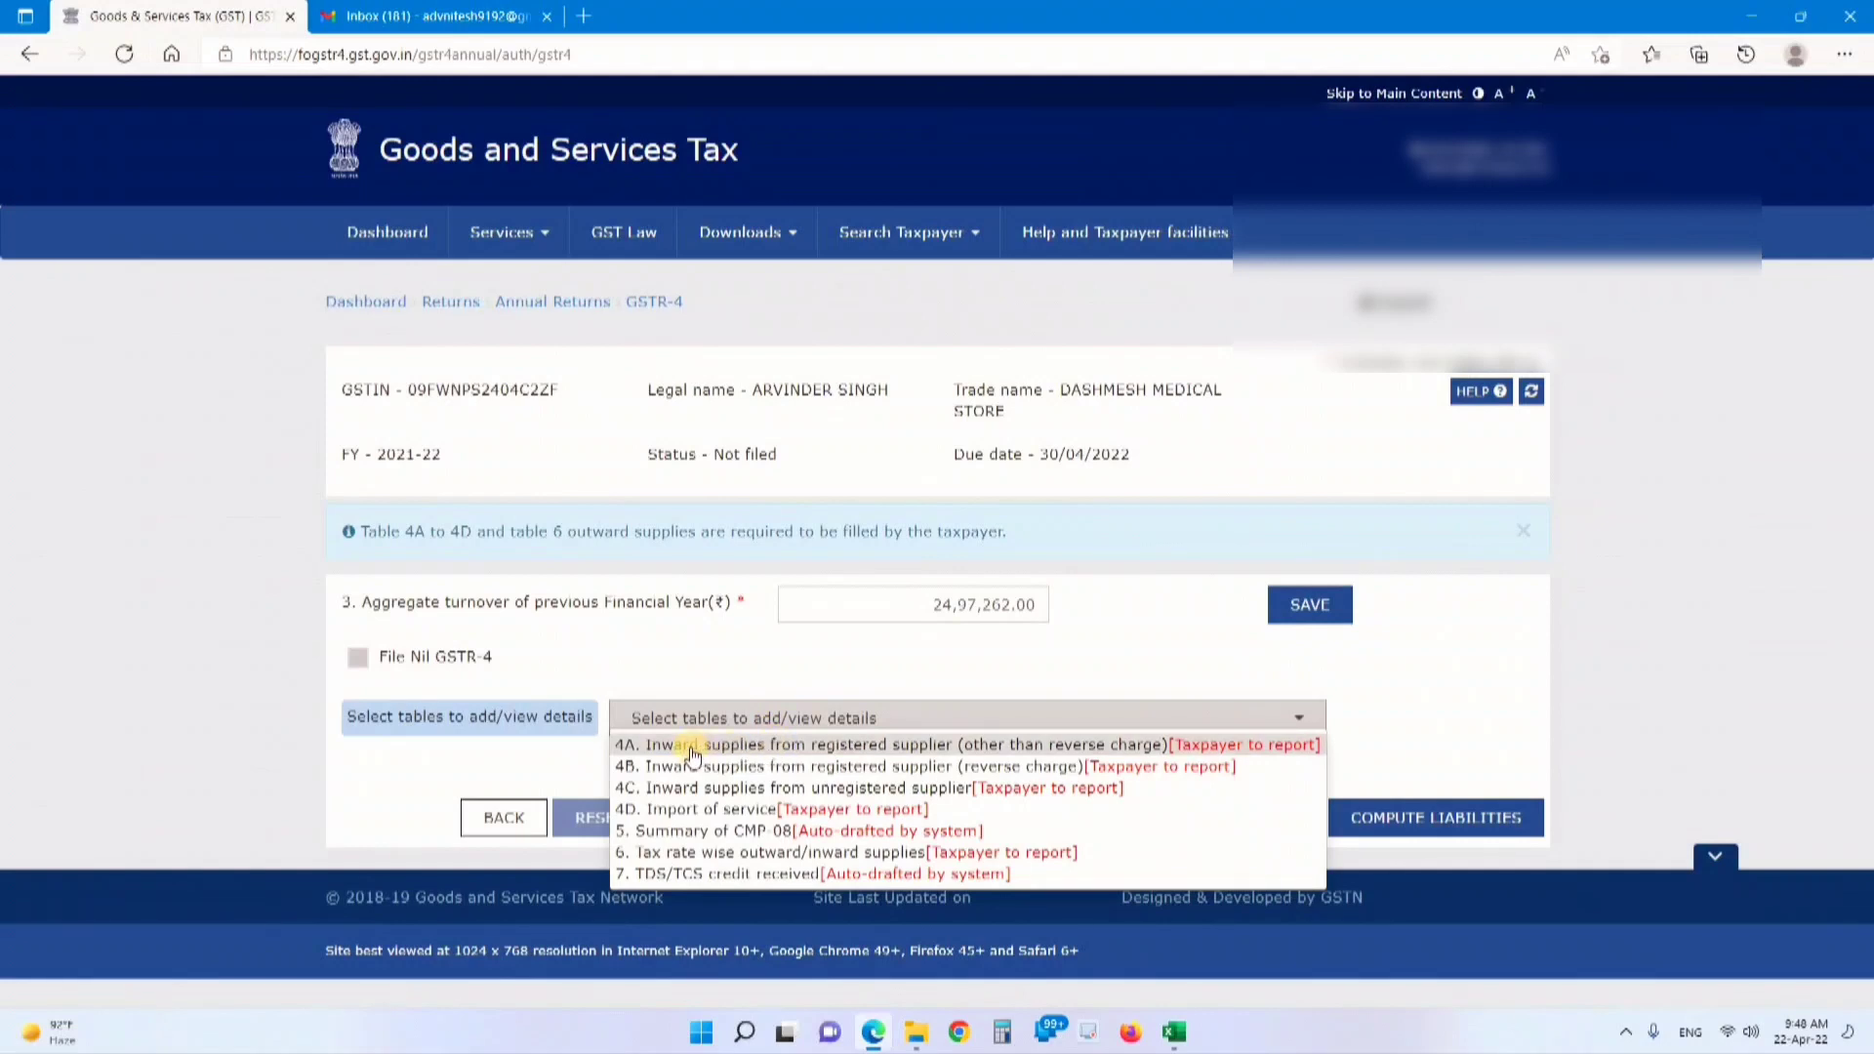
click(884, 747)
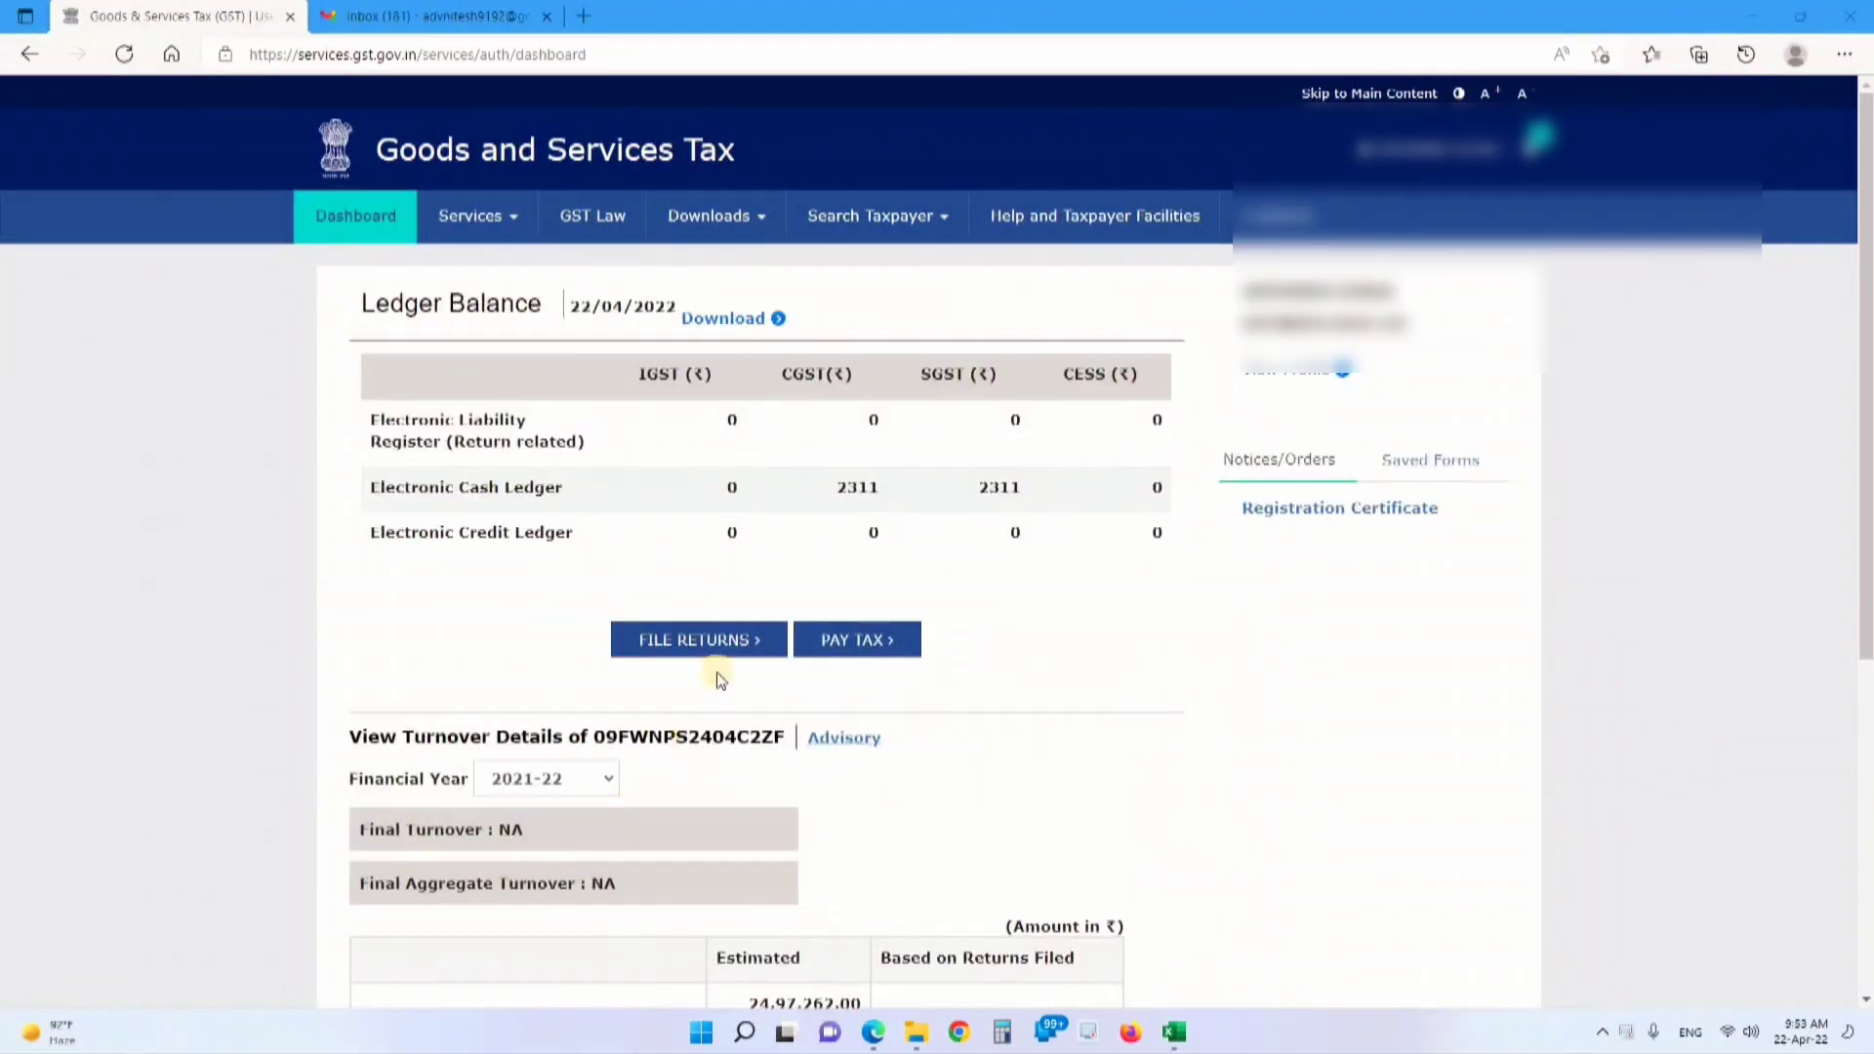
Open the file returns page and search for financial year 2021-22, Quarter 4 (Jan - Mar)
click(715, 642)
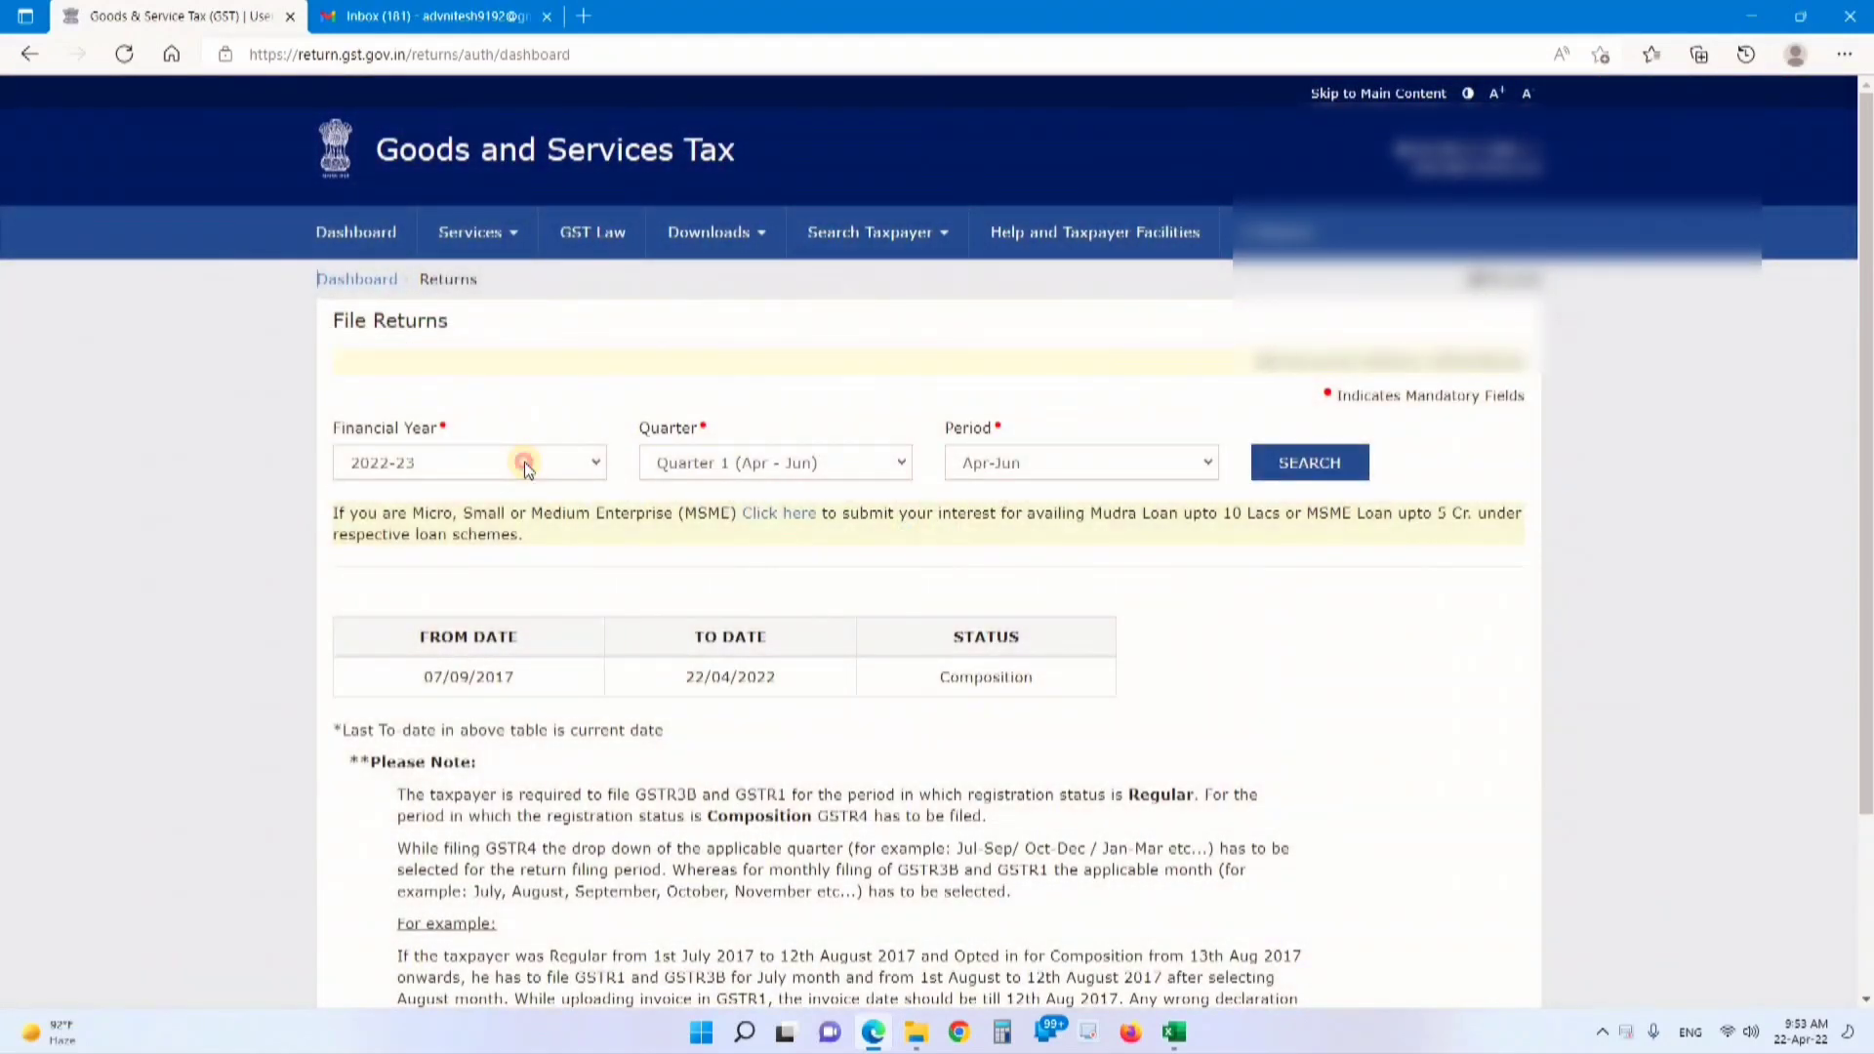
click(524, 463)
click(531, 515)
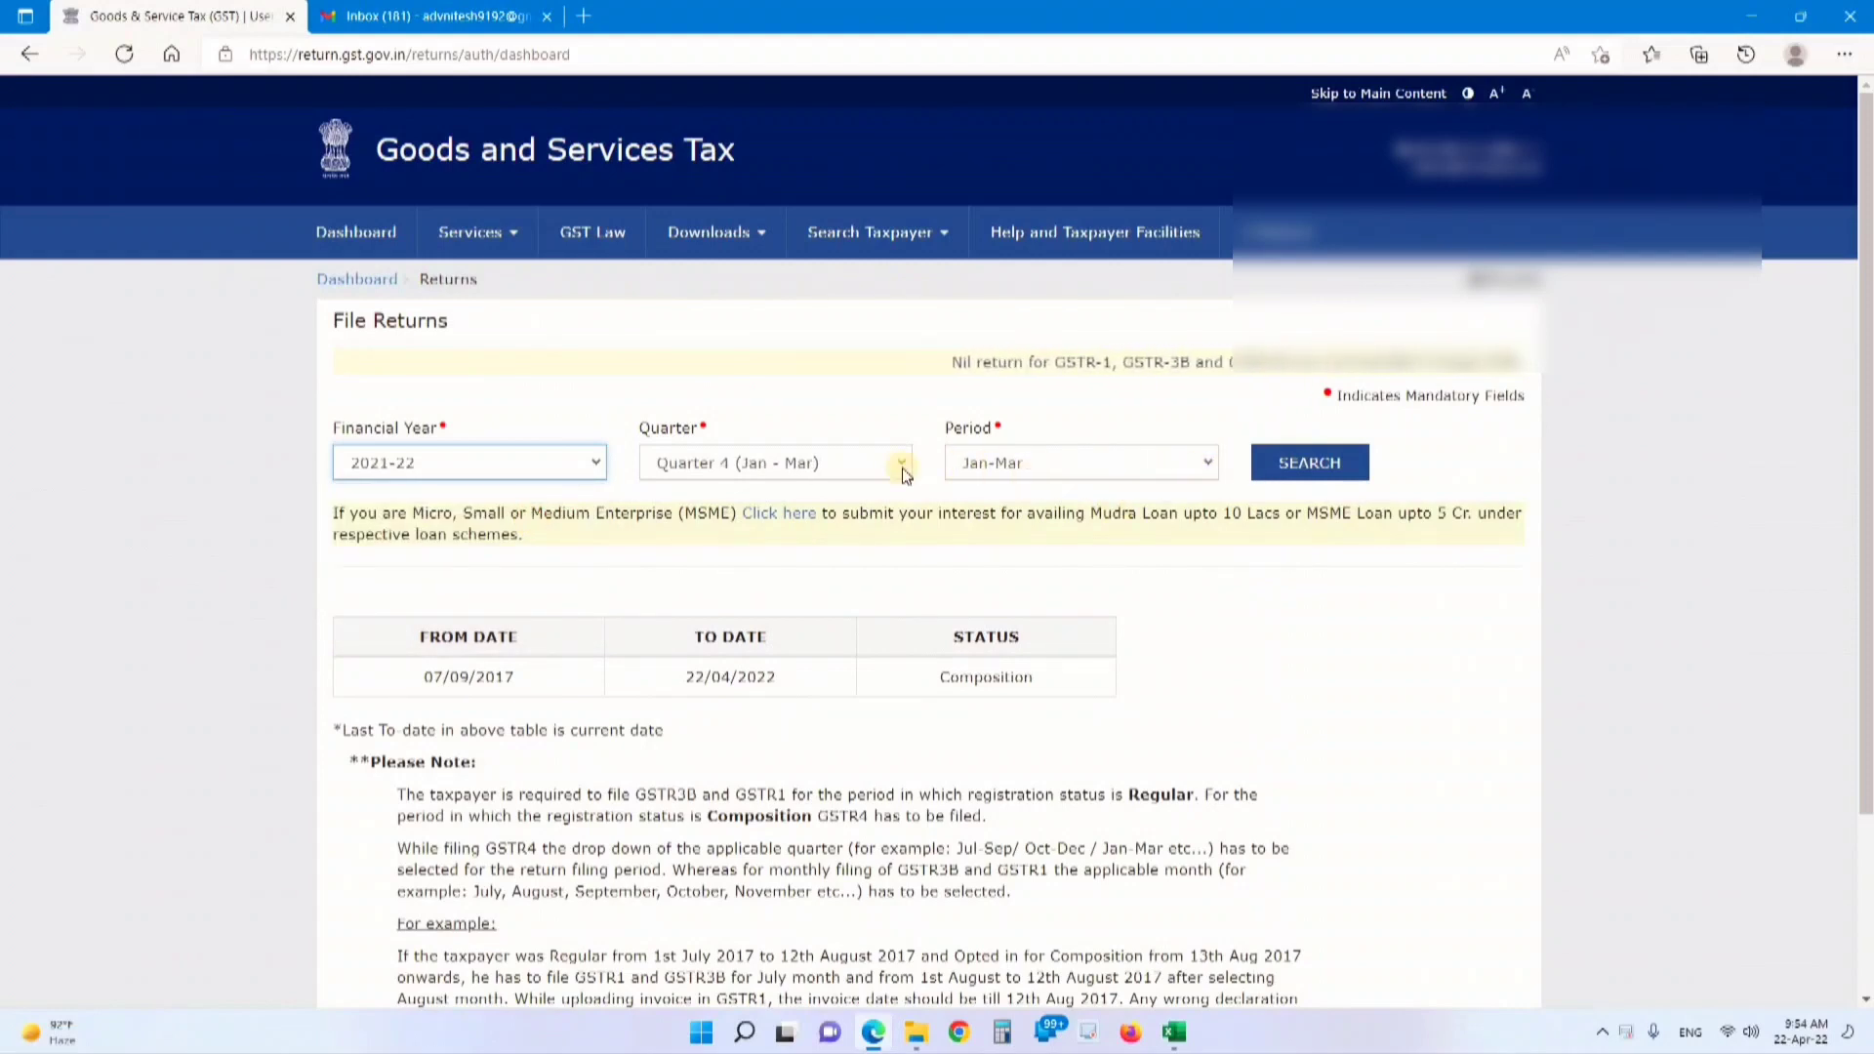
click(847, 463)
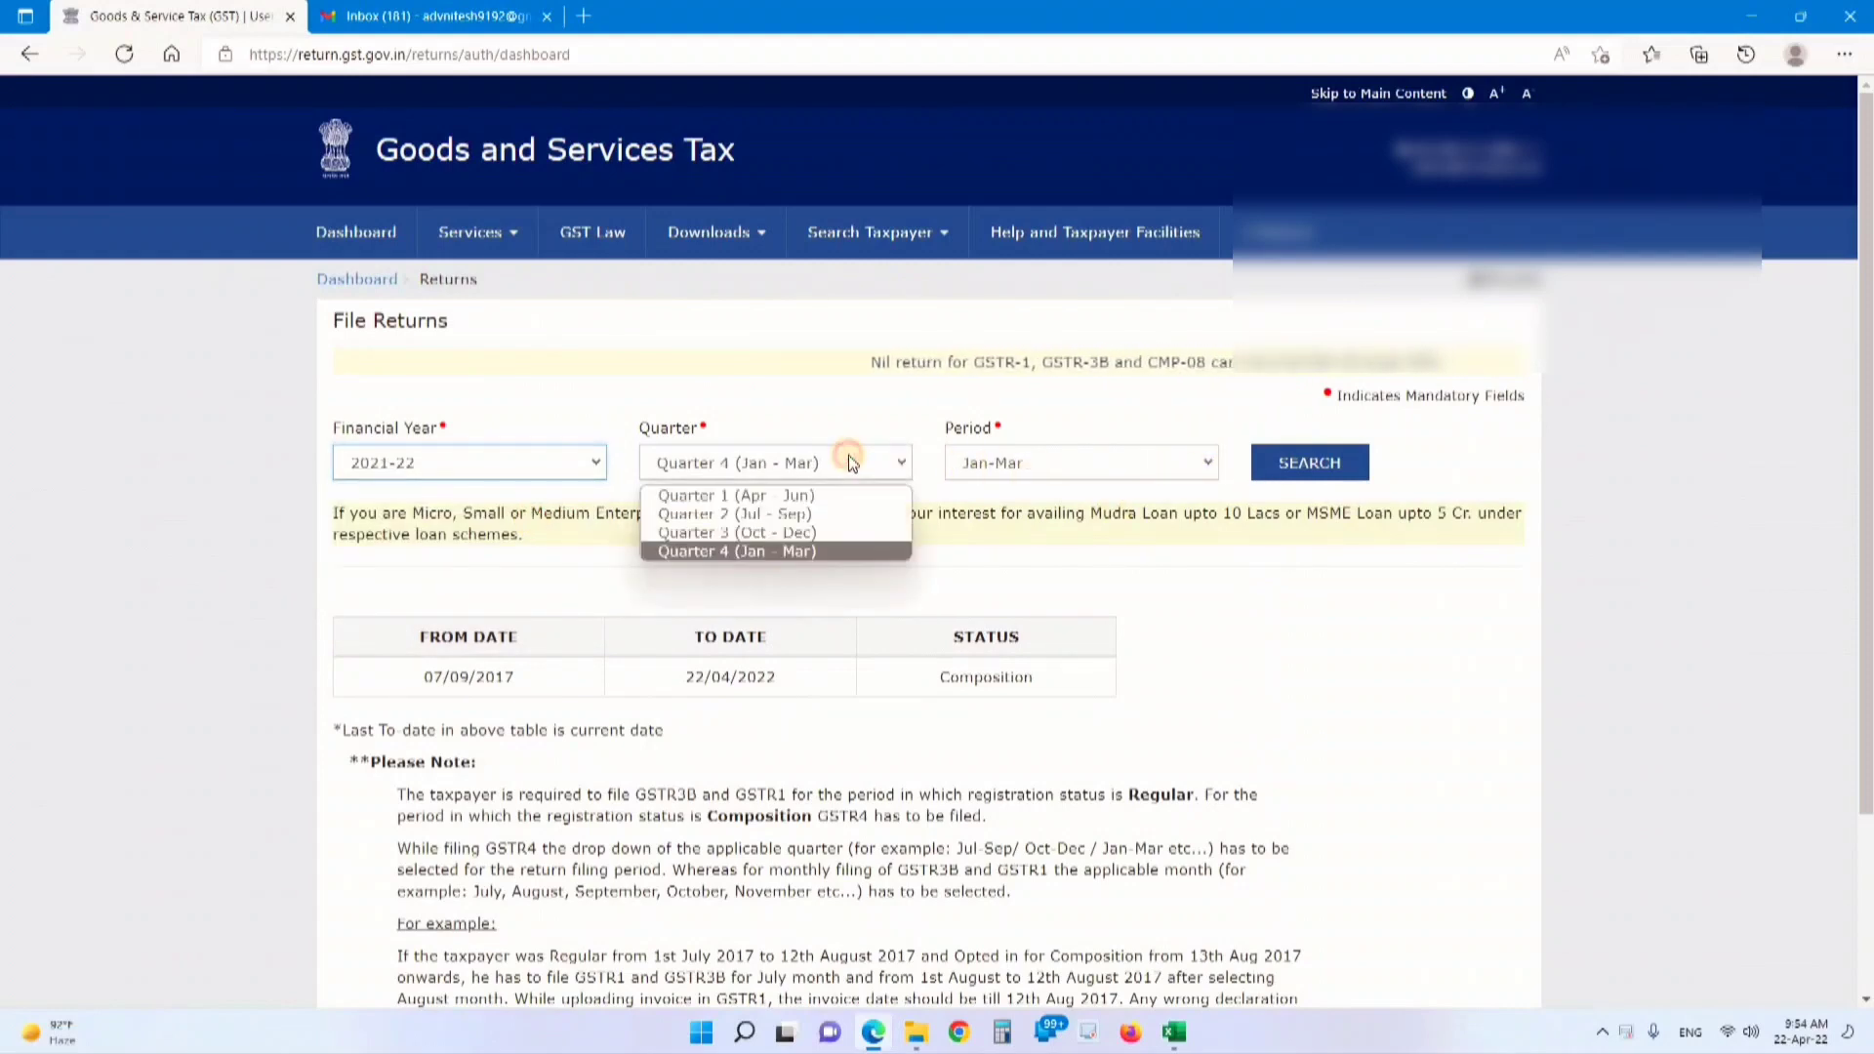
click(852, 552)
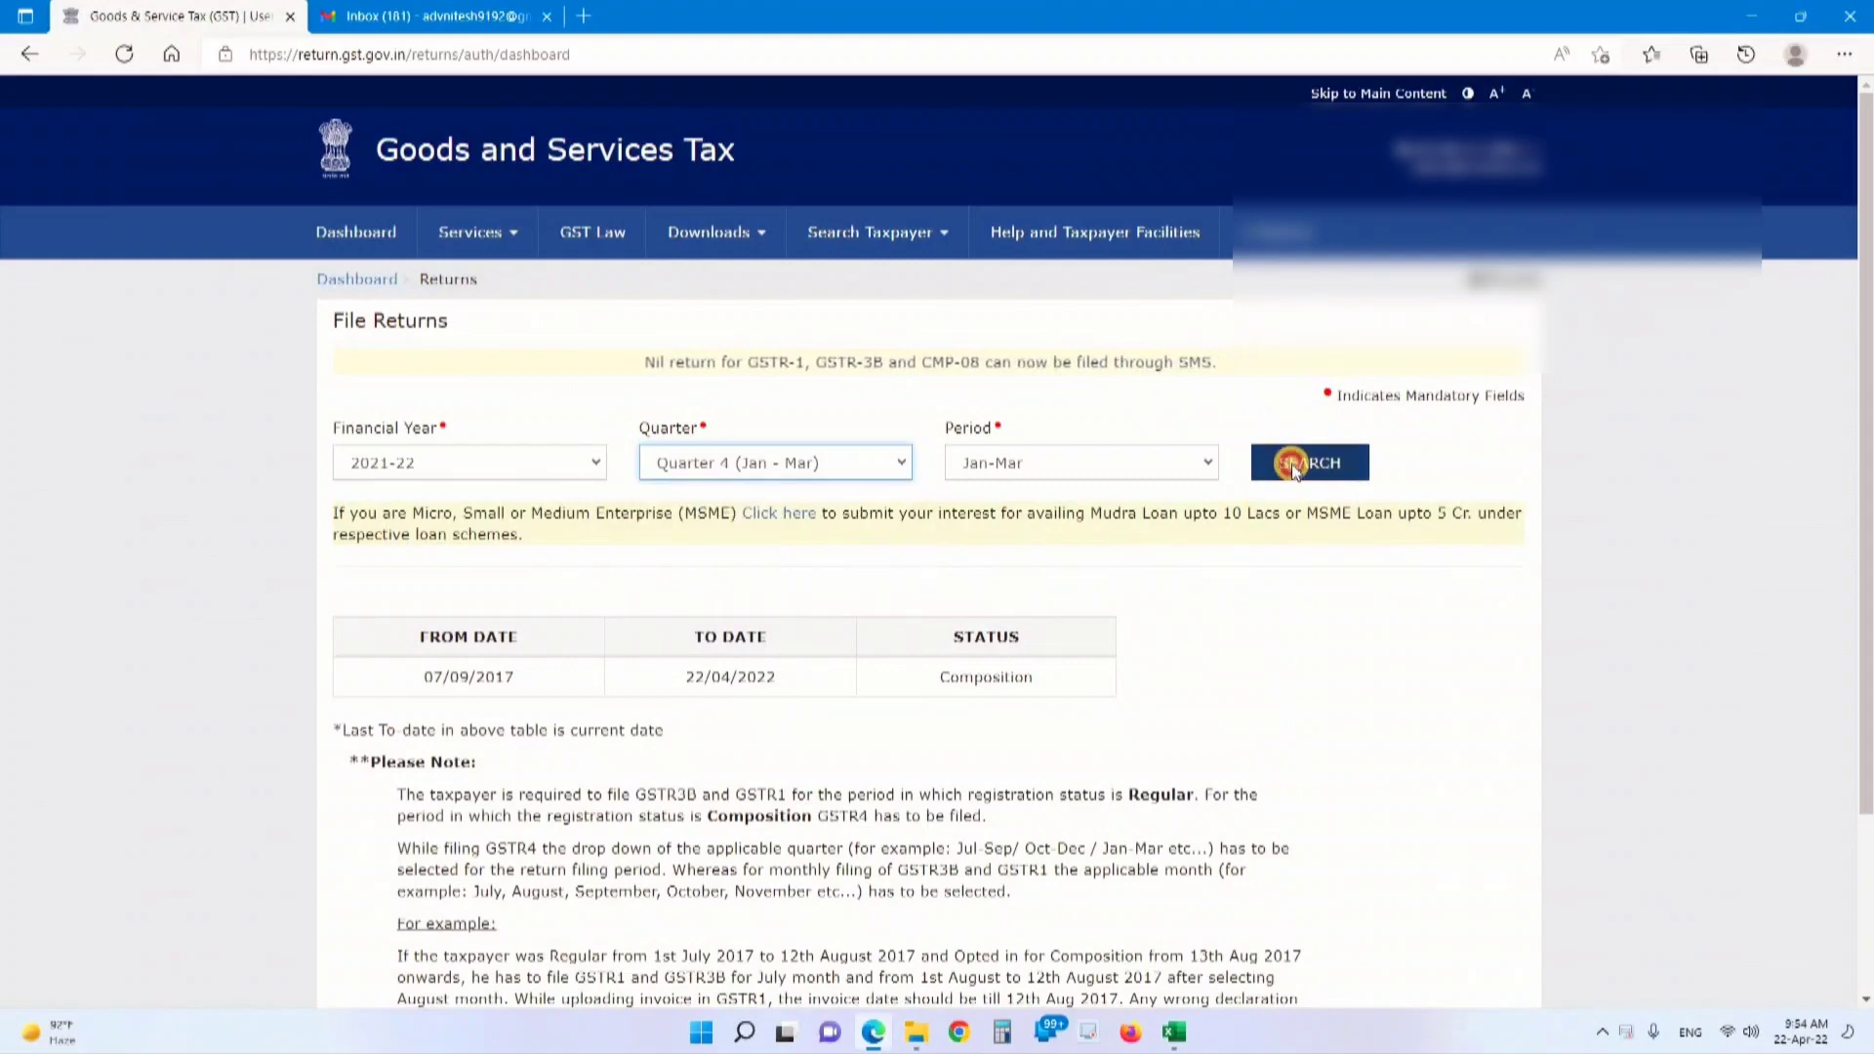
click(1293, 464)
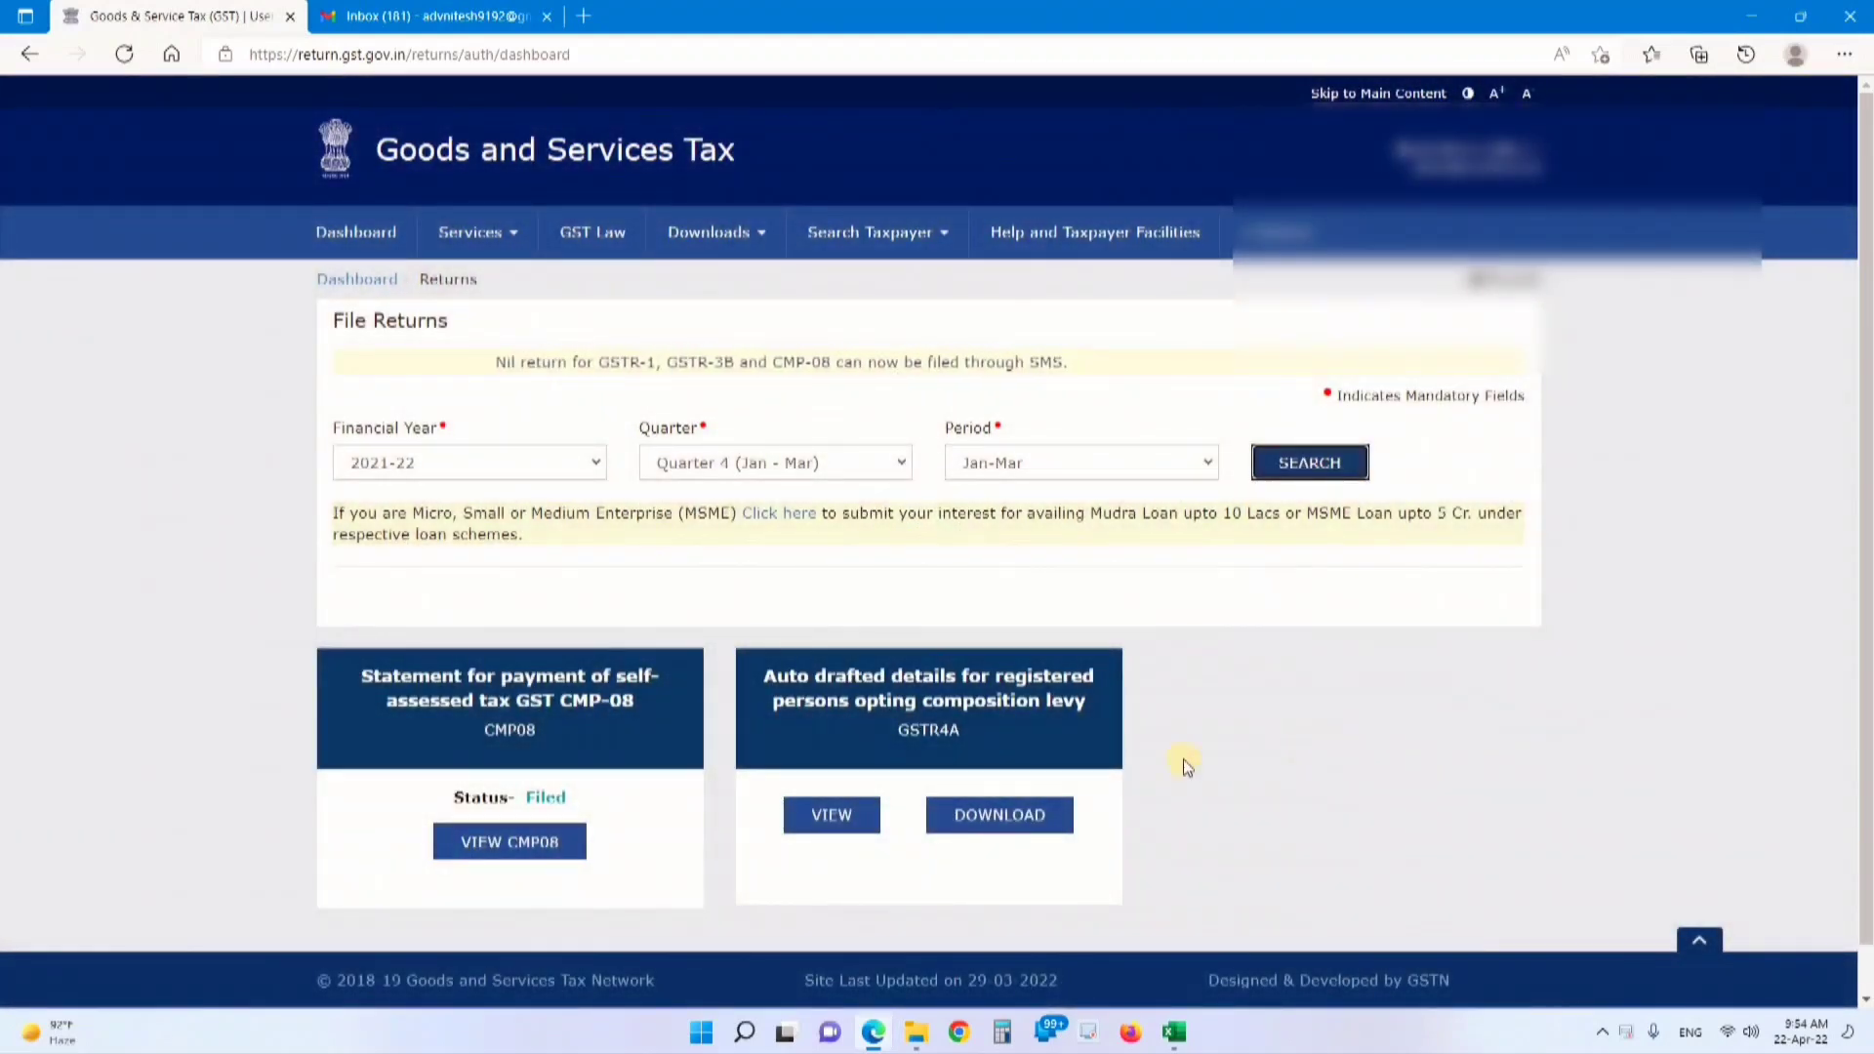
Download the GSTR4A data file for quarters Apr-Jun to Jan-Mar and request generation of the latest Excel file
click(1001, 815)
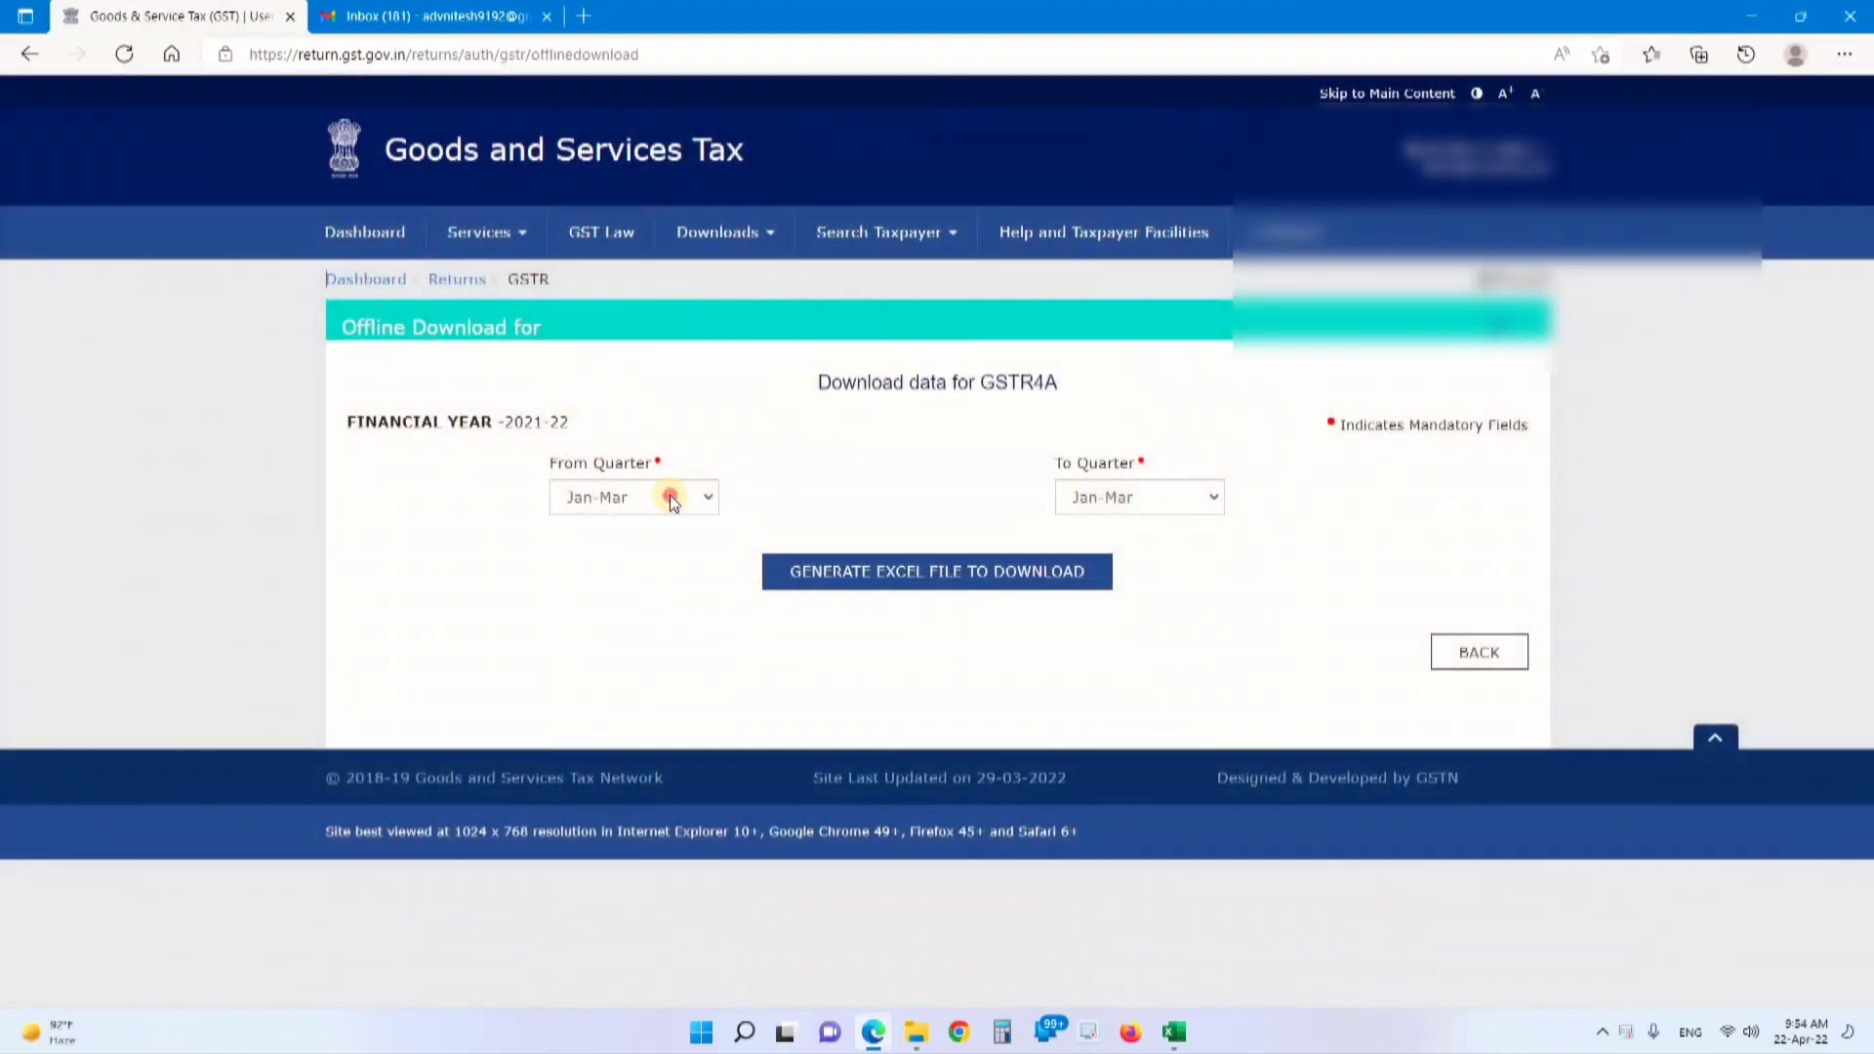
click(670, 498)
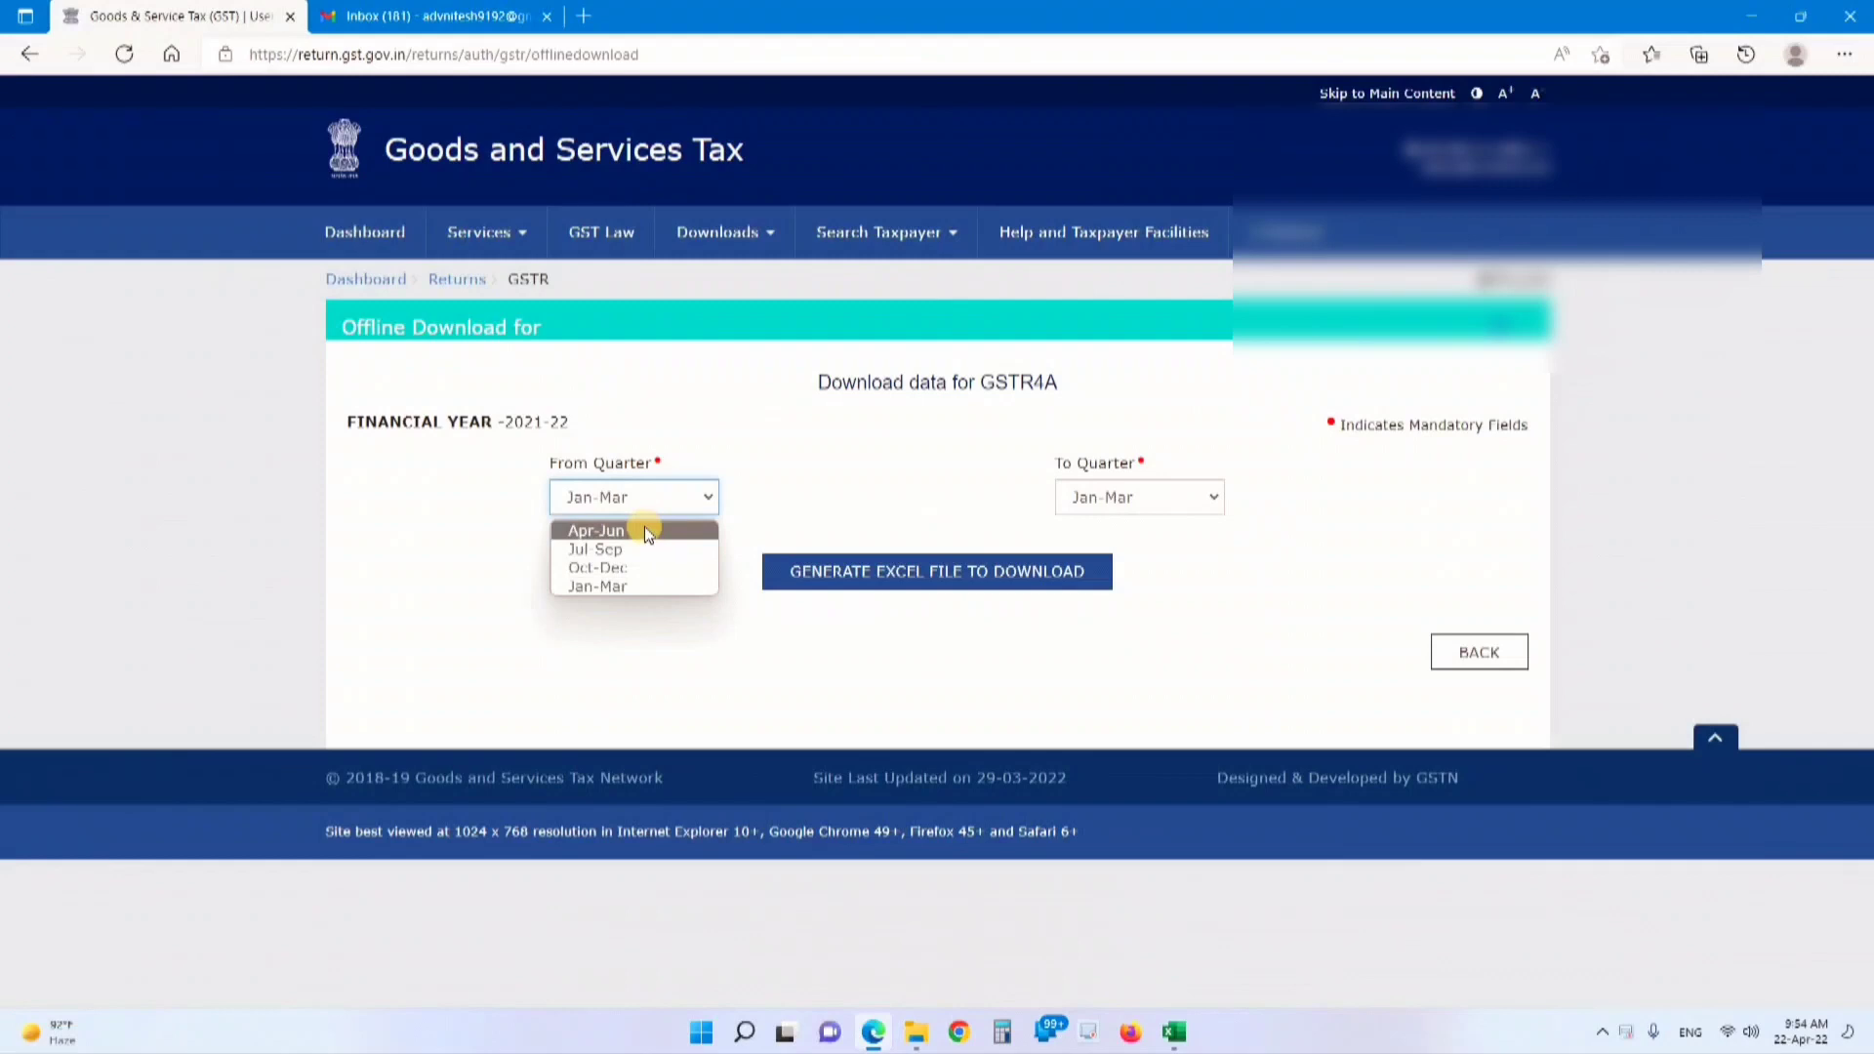
click(646, 532)
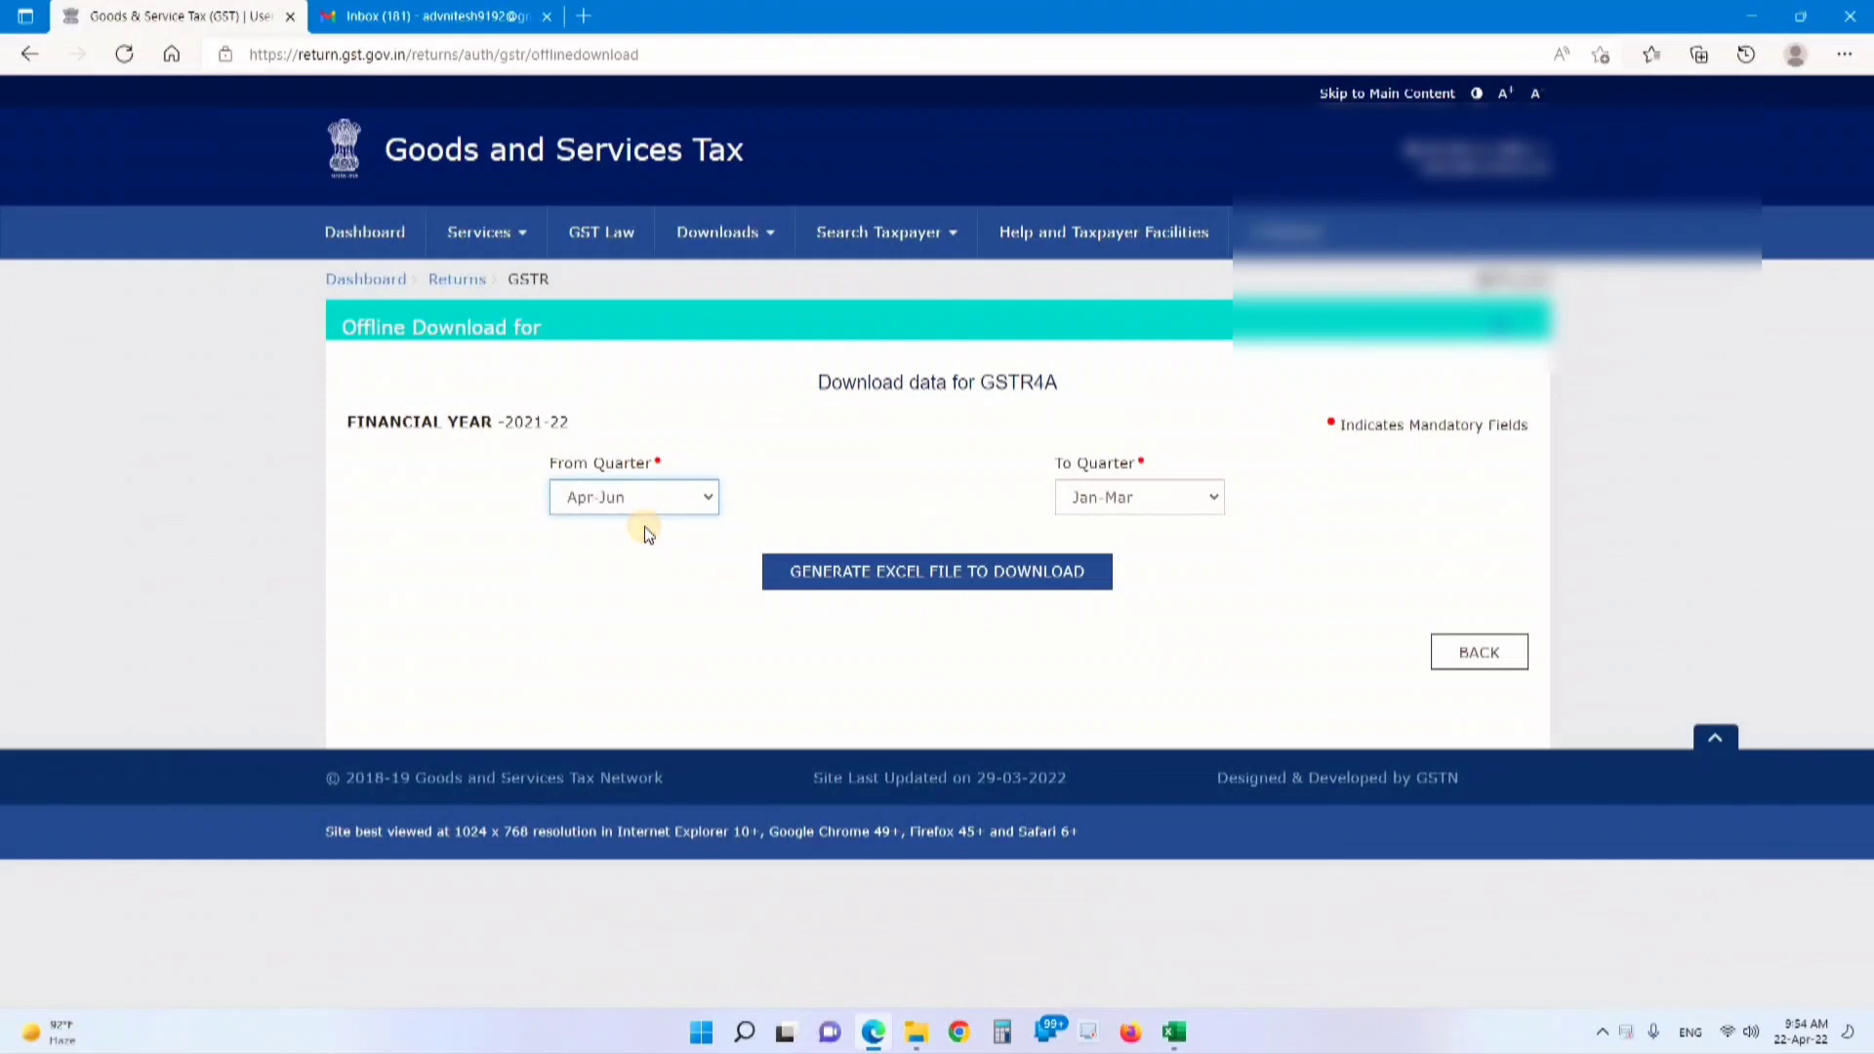
click(1157, 503)
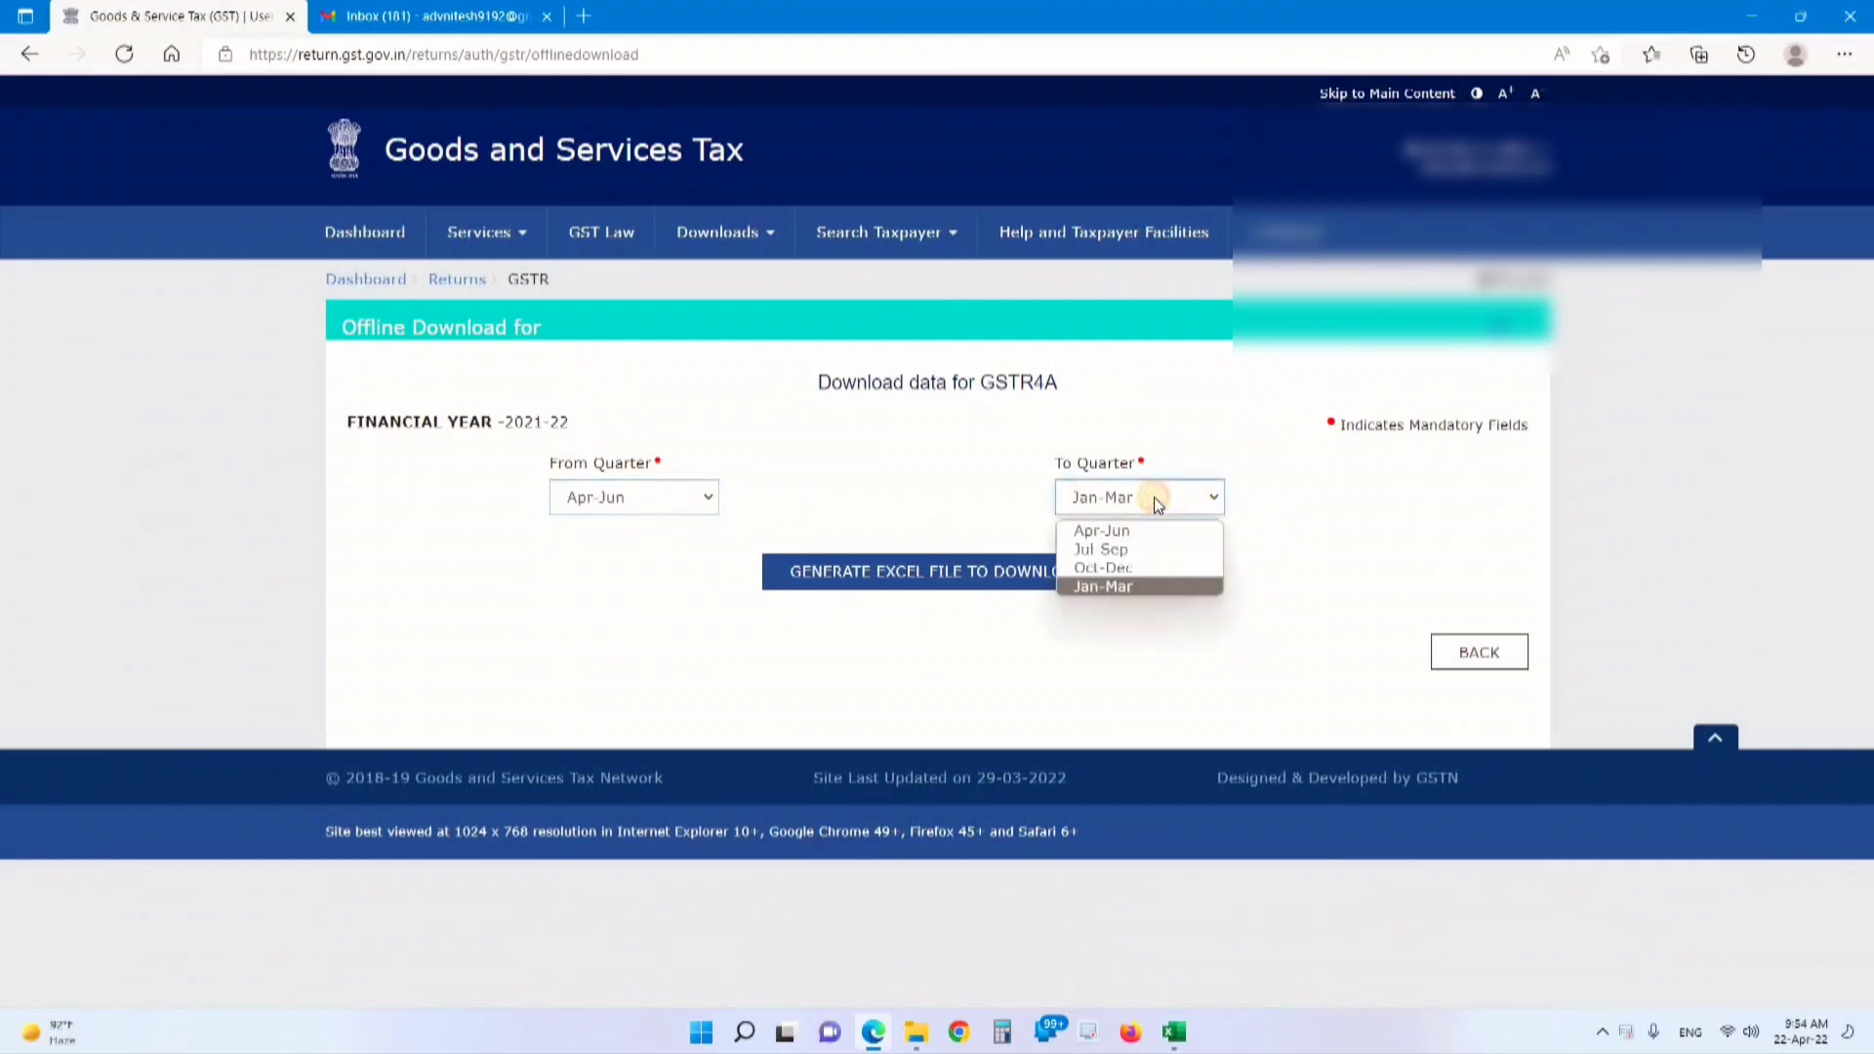
click(1154, 588)
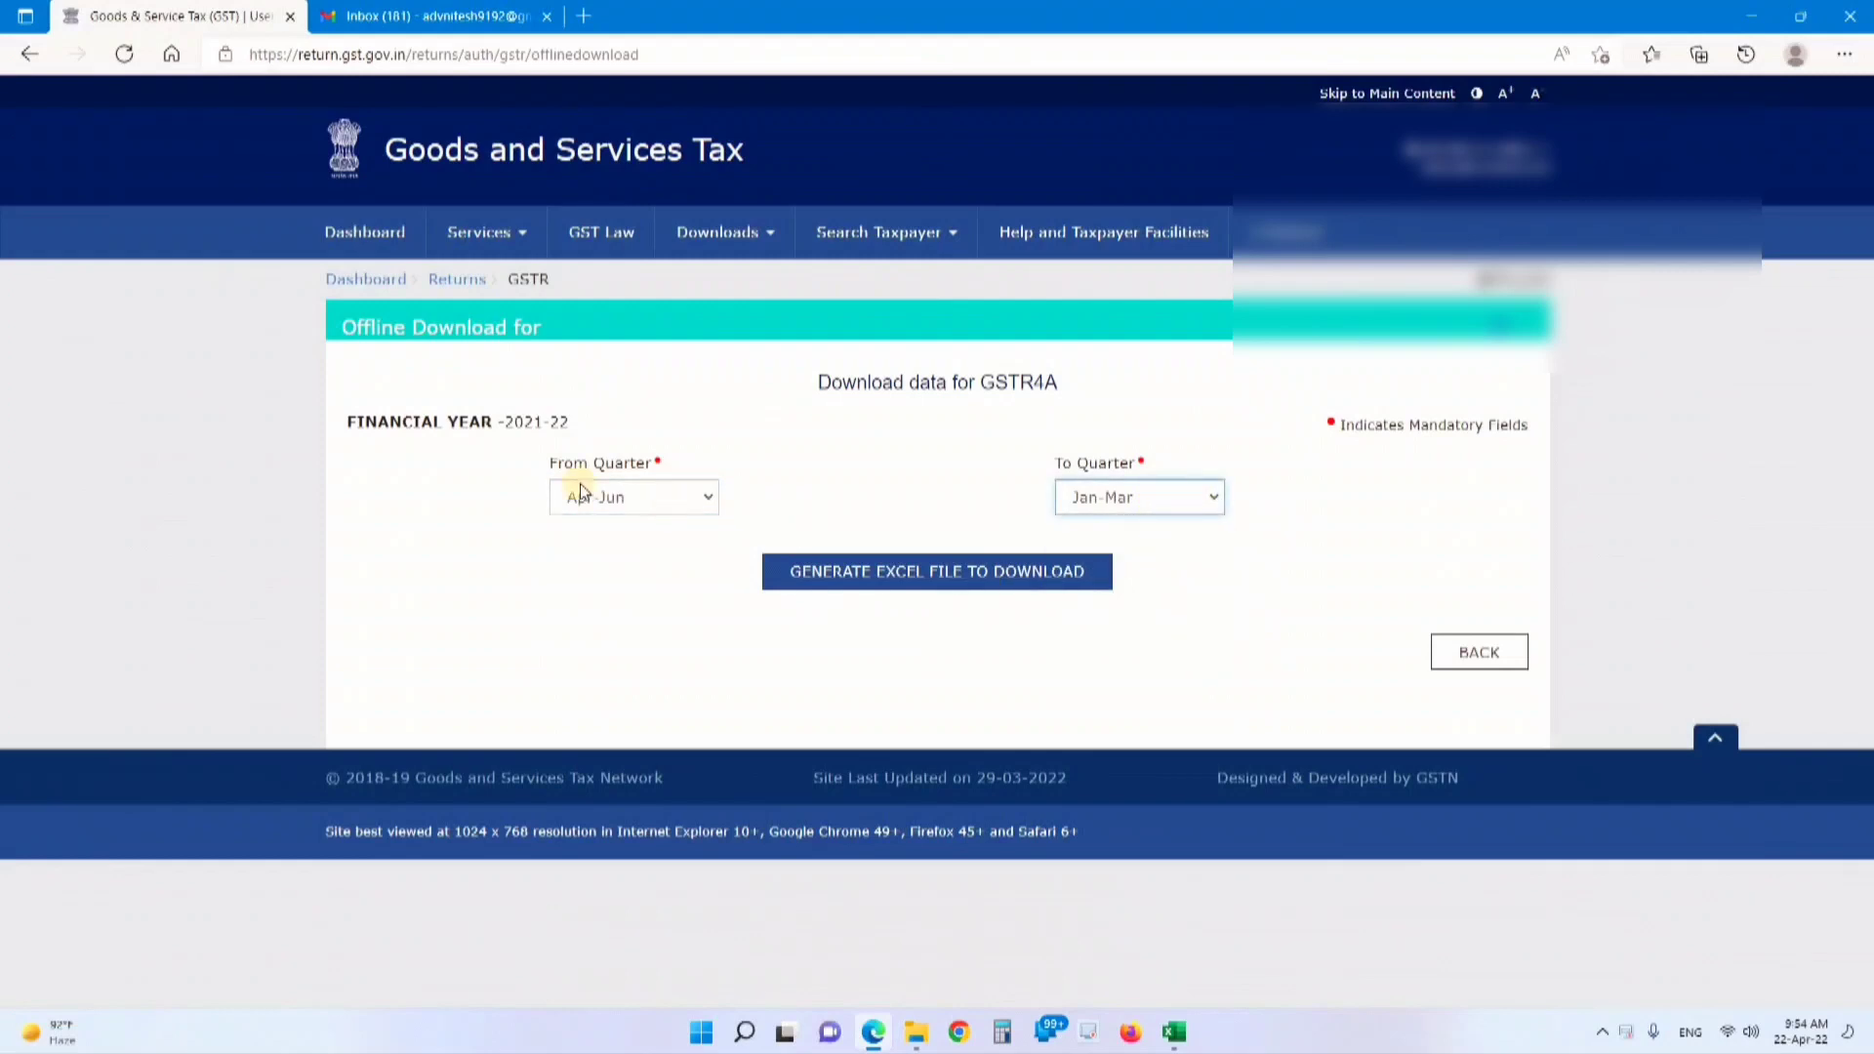
click(966, 573)
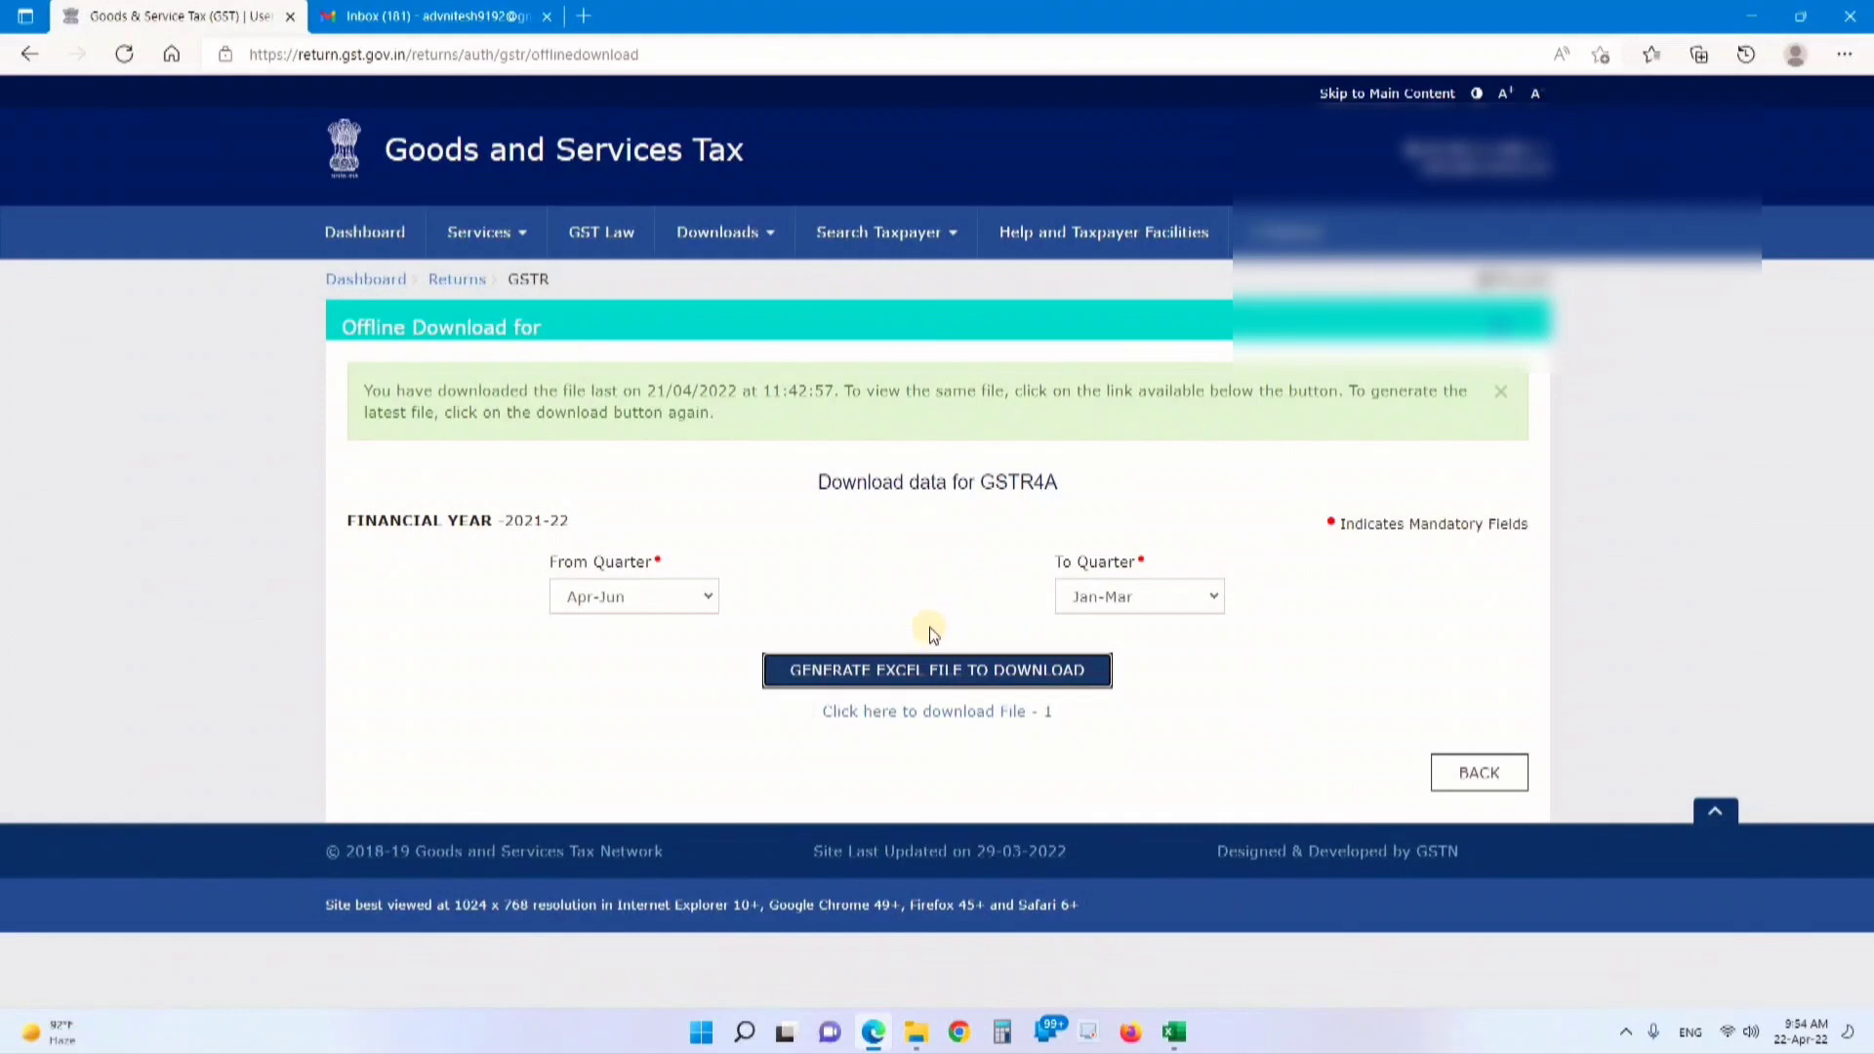
click(940, 711)
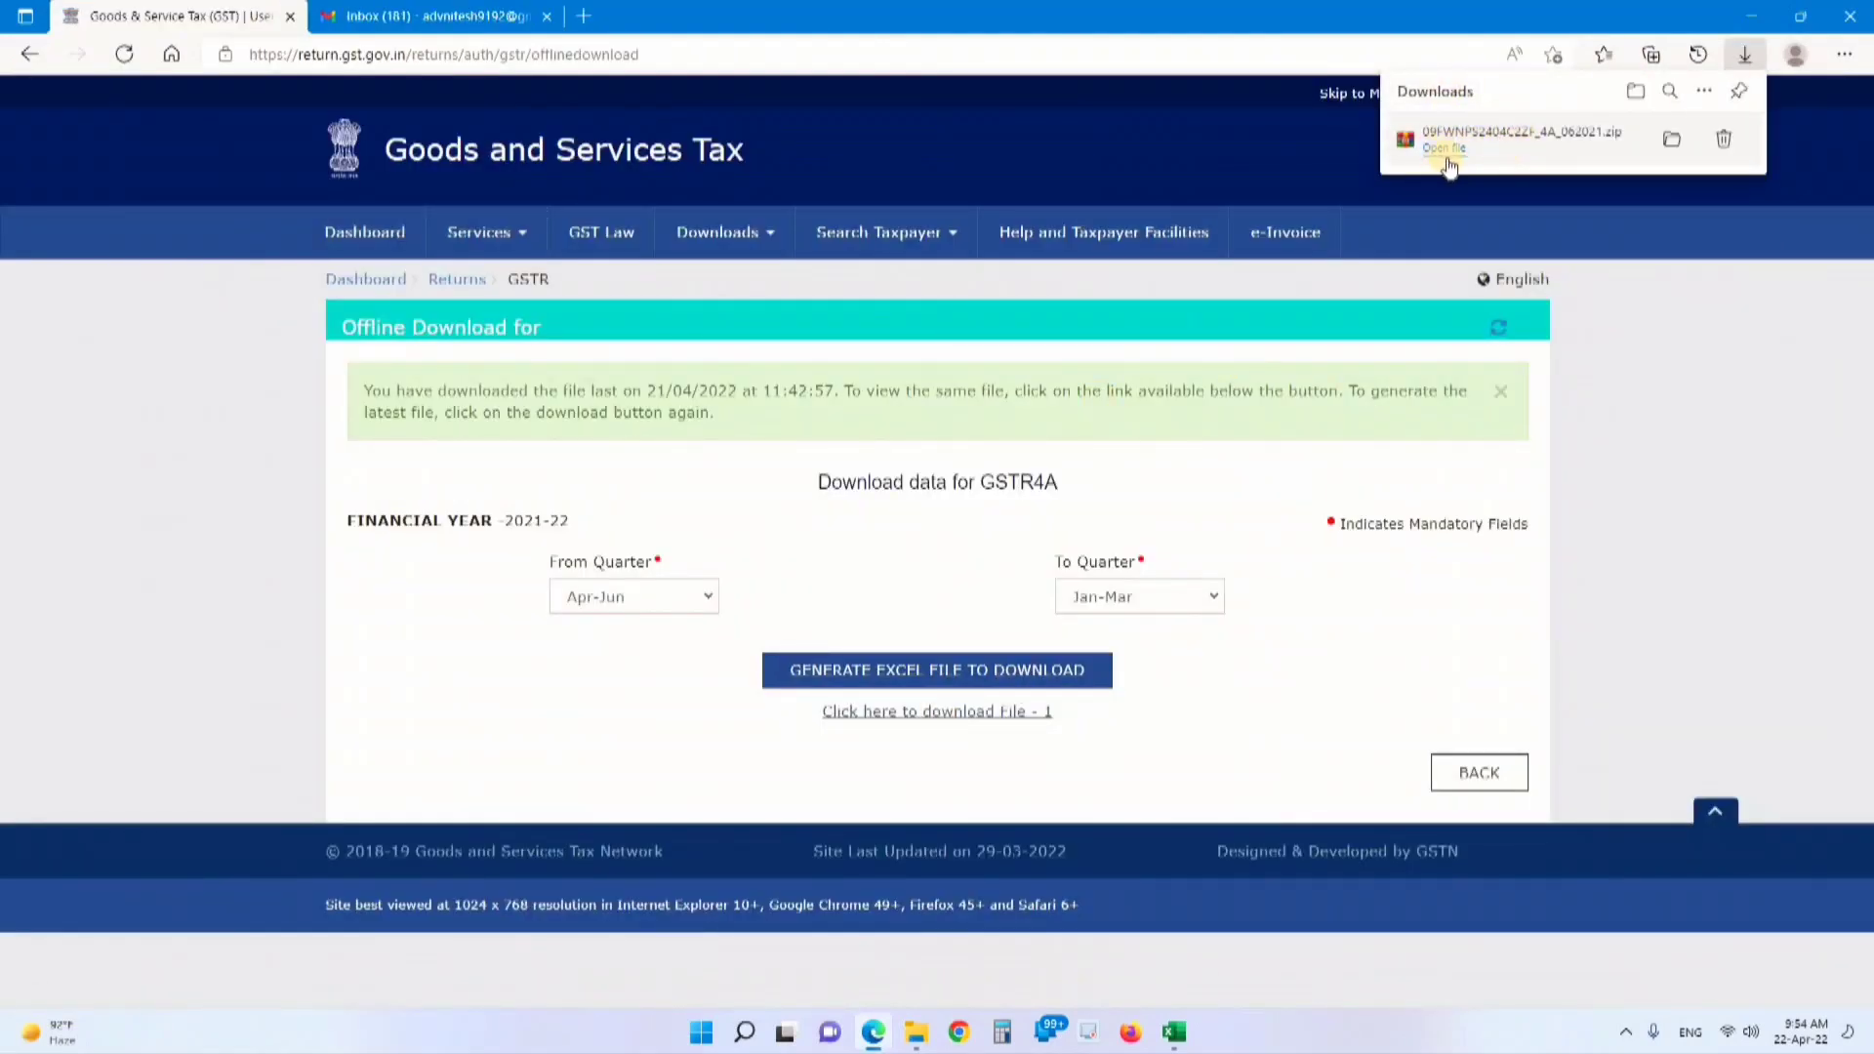
click(883, 676)
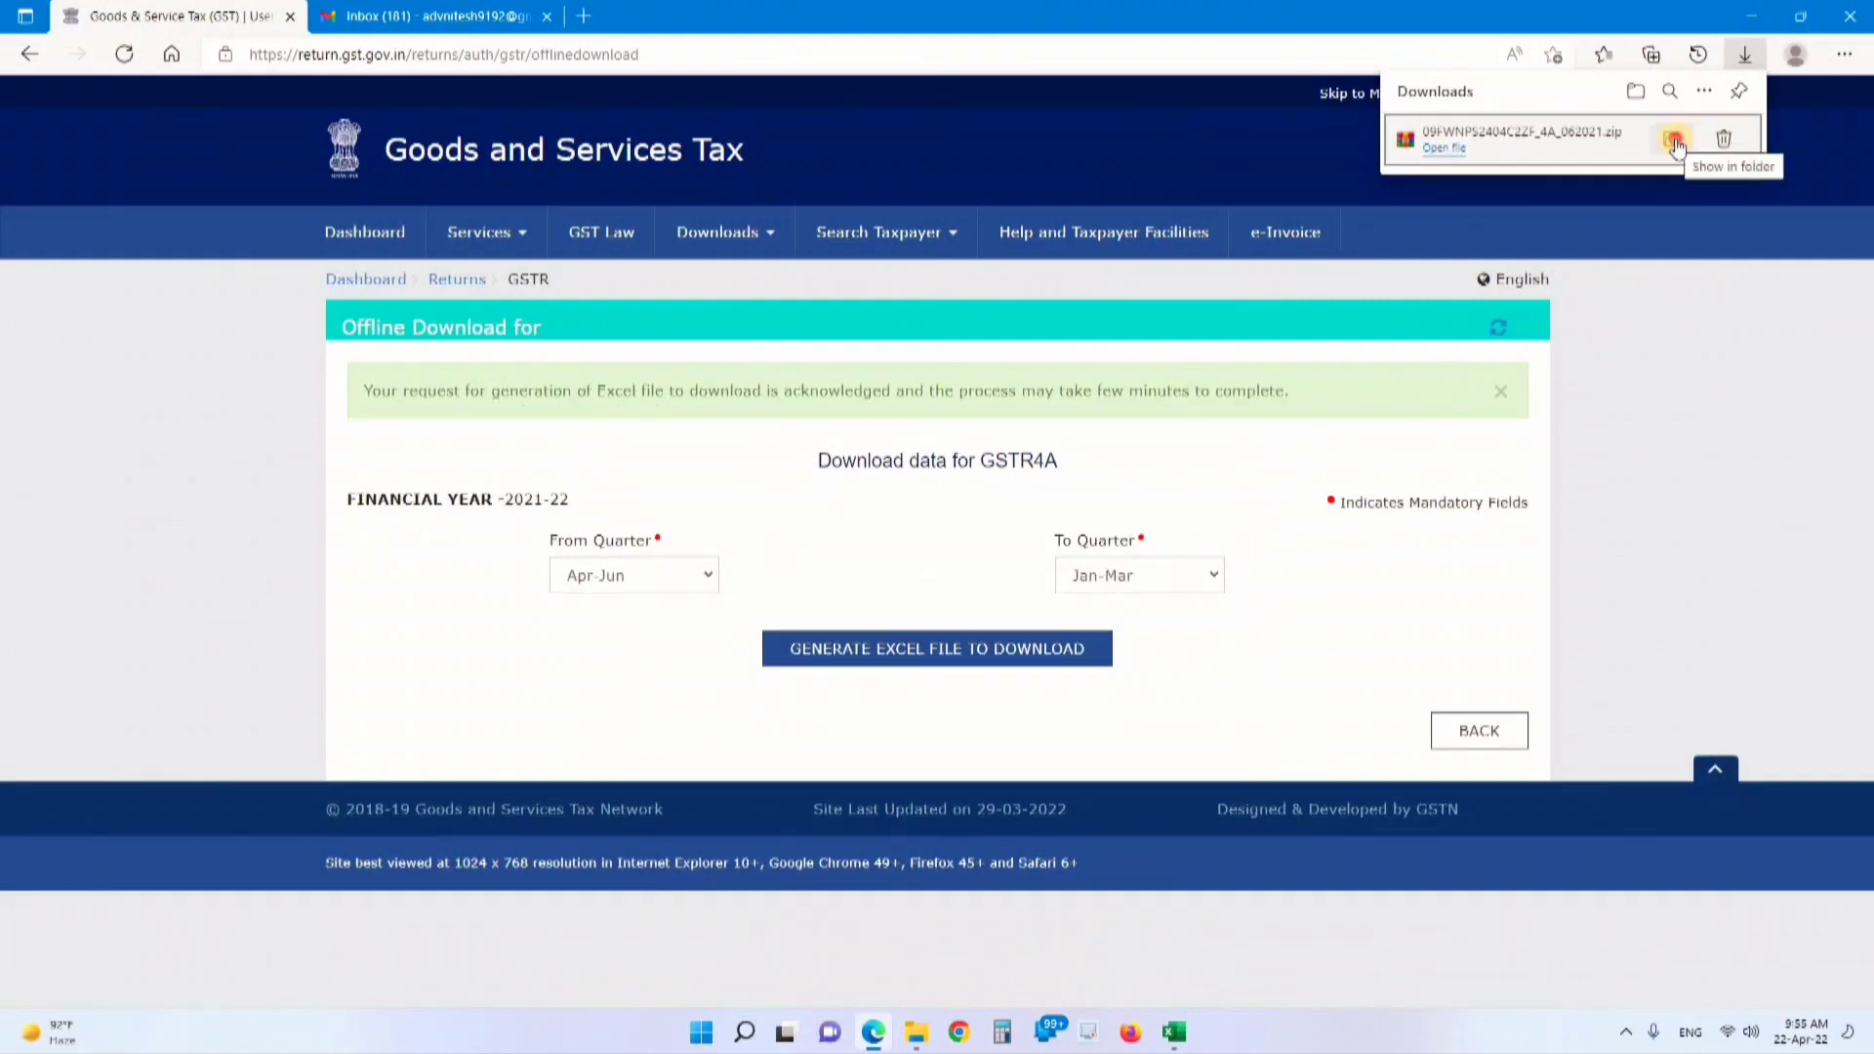
Locate the downloaded GSTR4A zip archive and extract it to the suggested folder in Downloads
click(1673, 141)
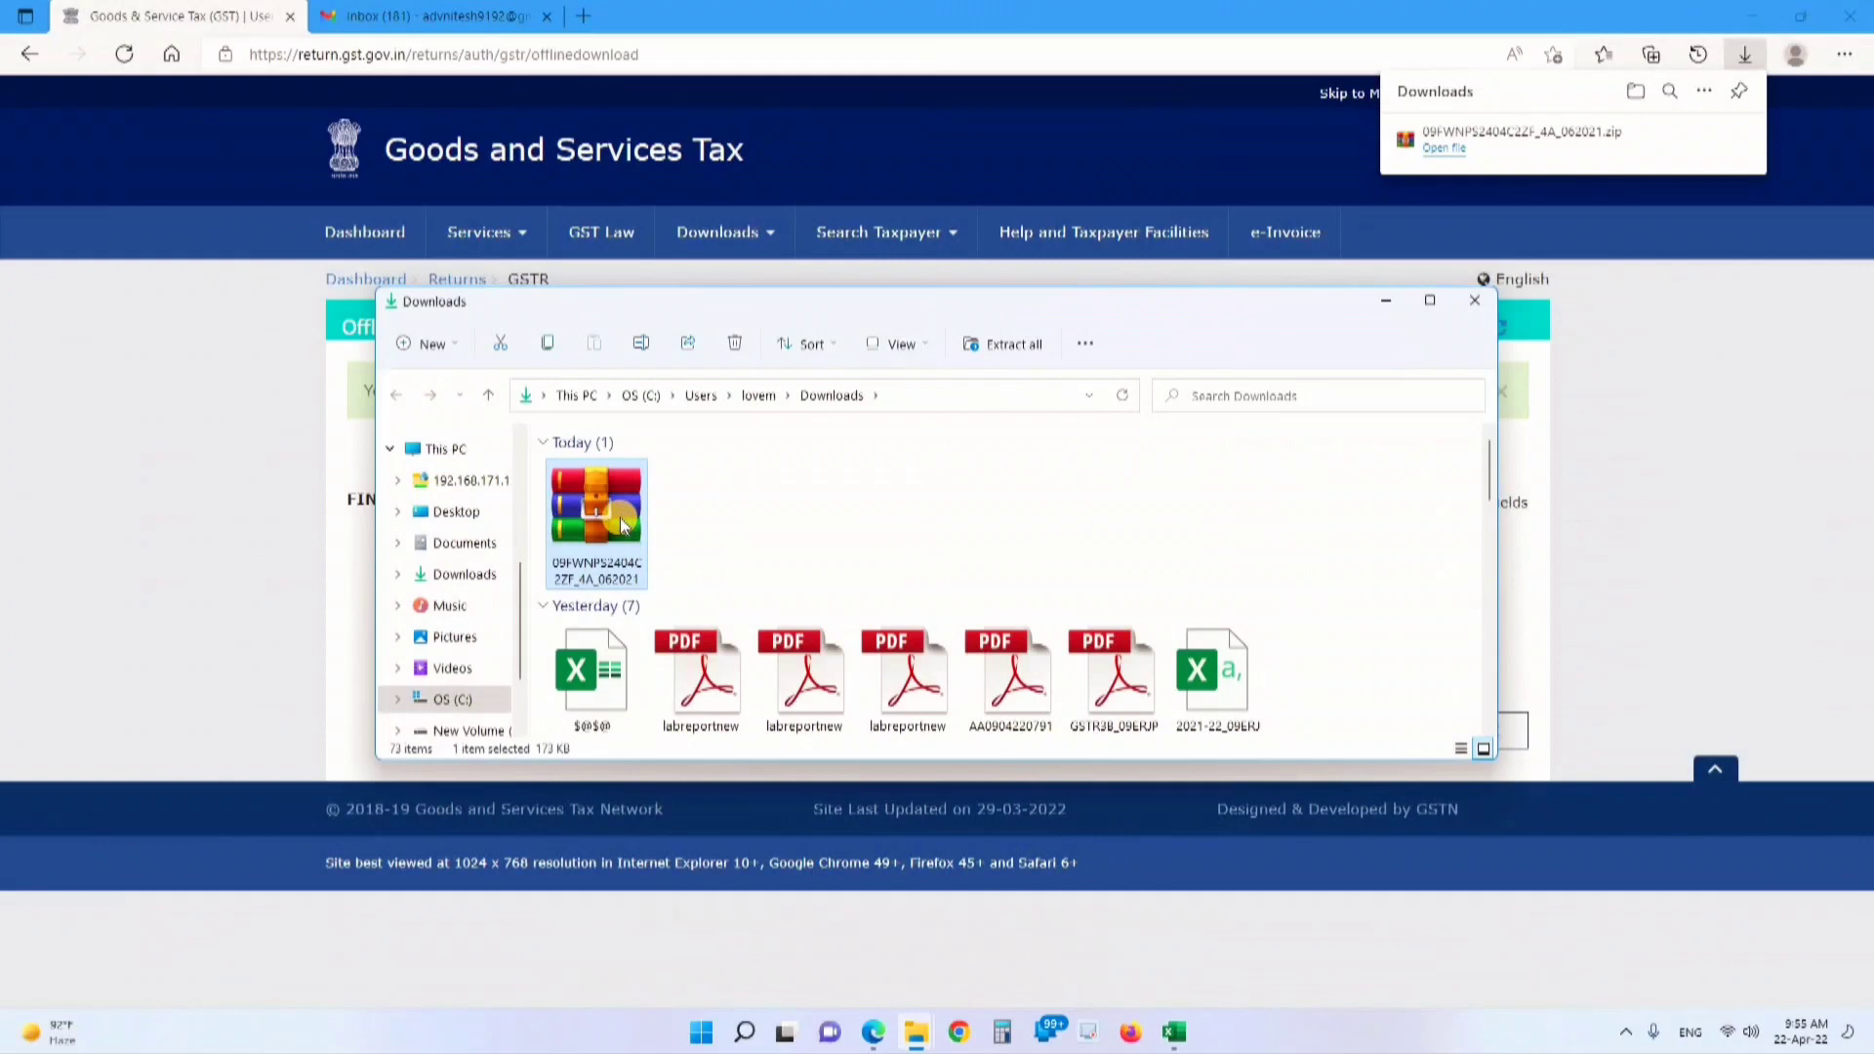
right_click(620, 527)
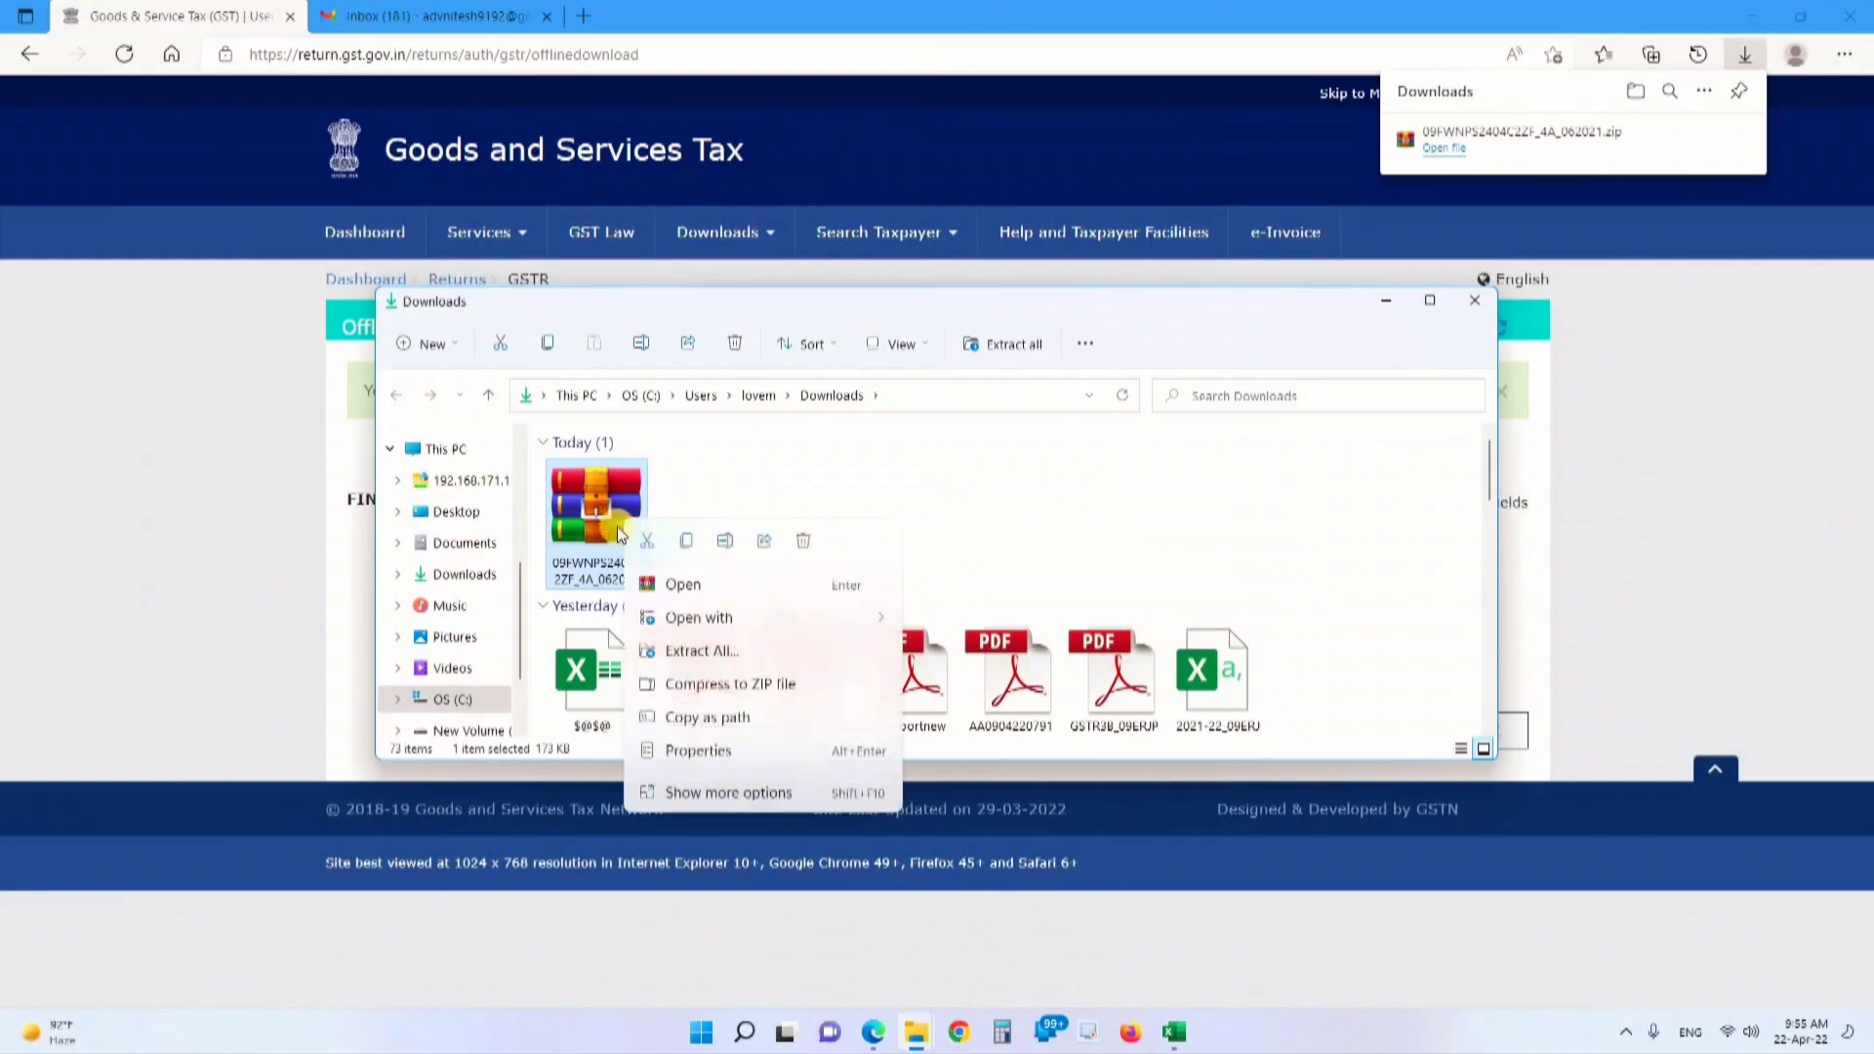
click(695, 650)
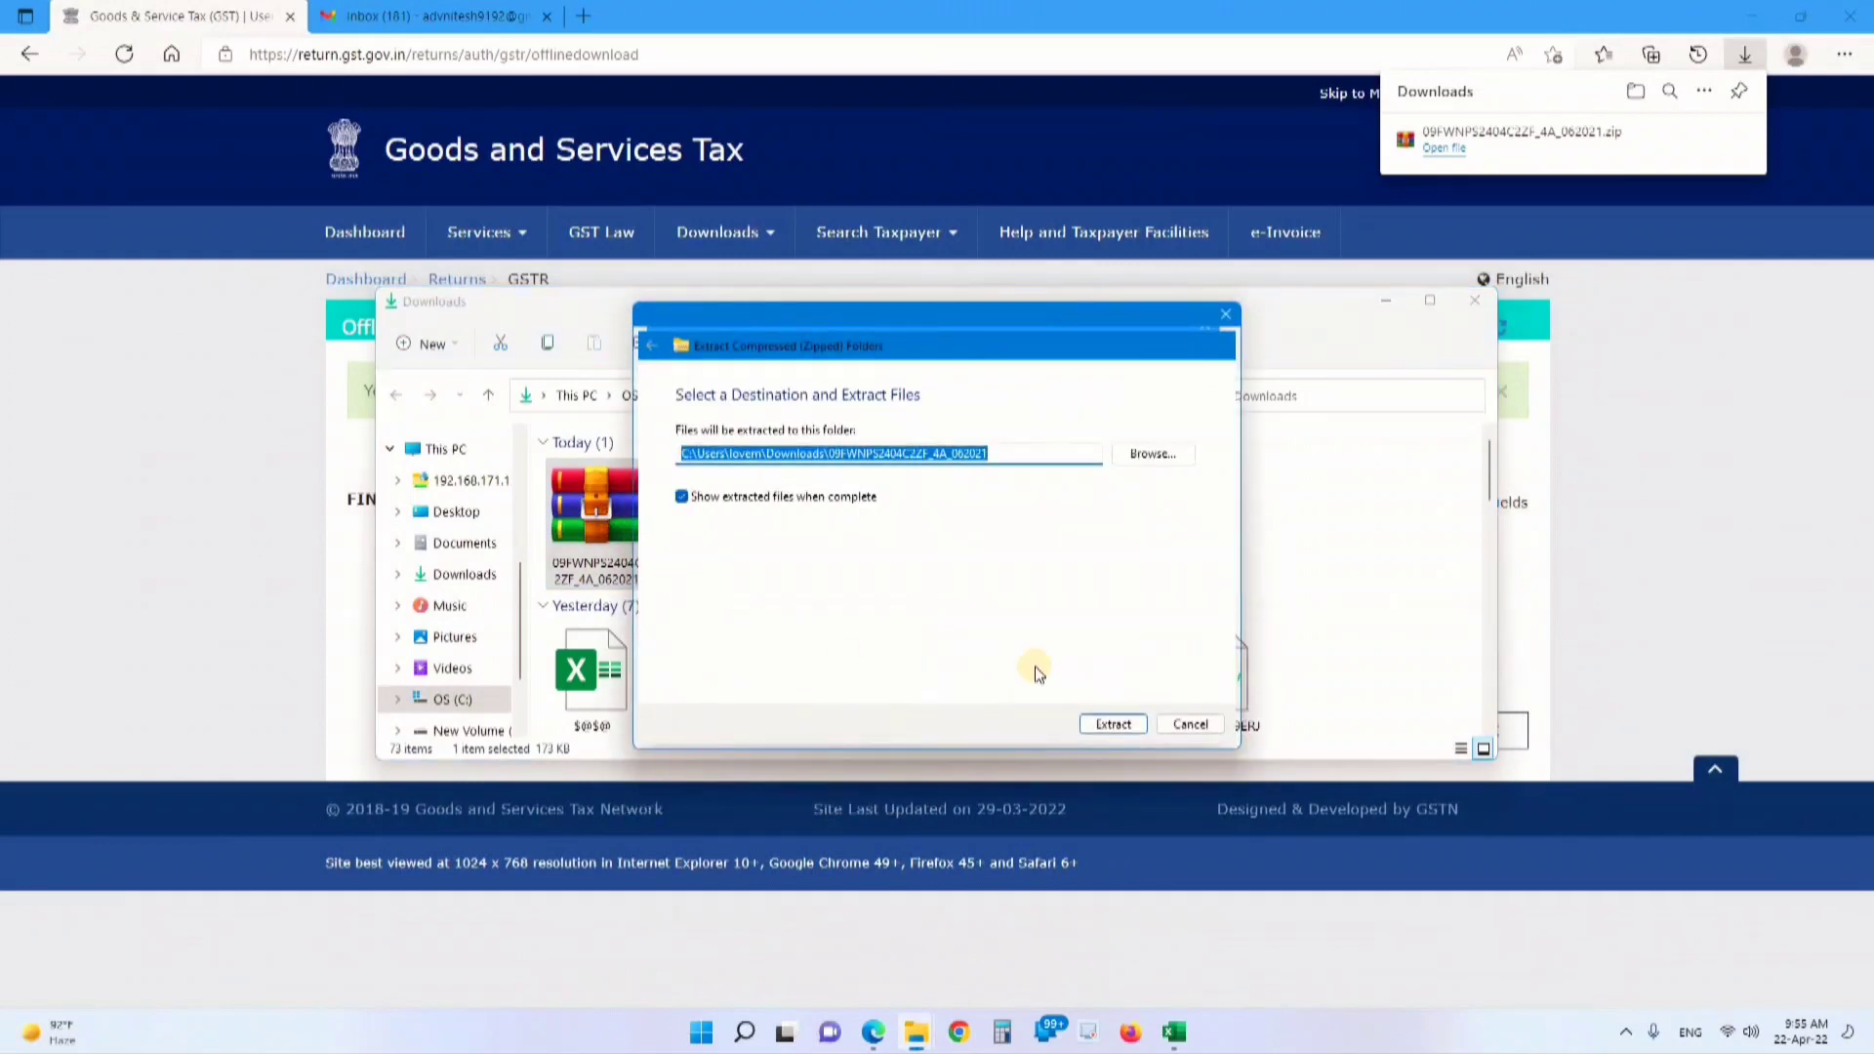
click(1118, 727)
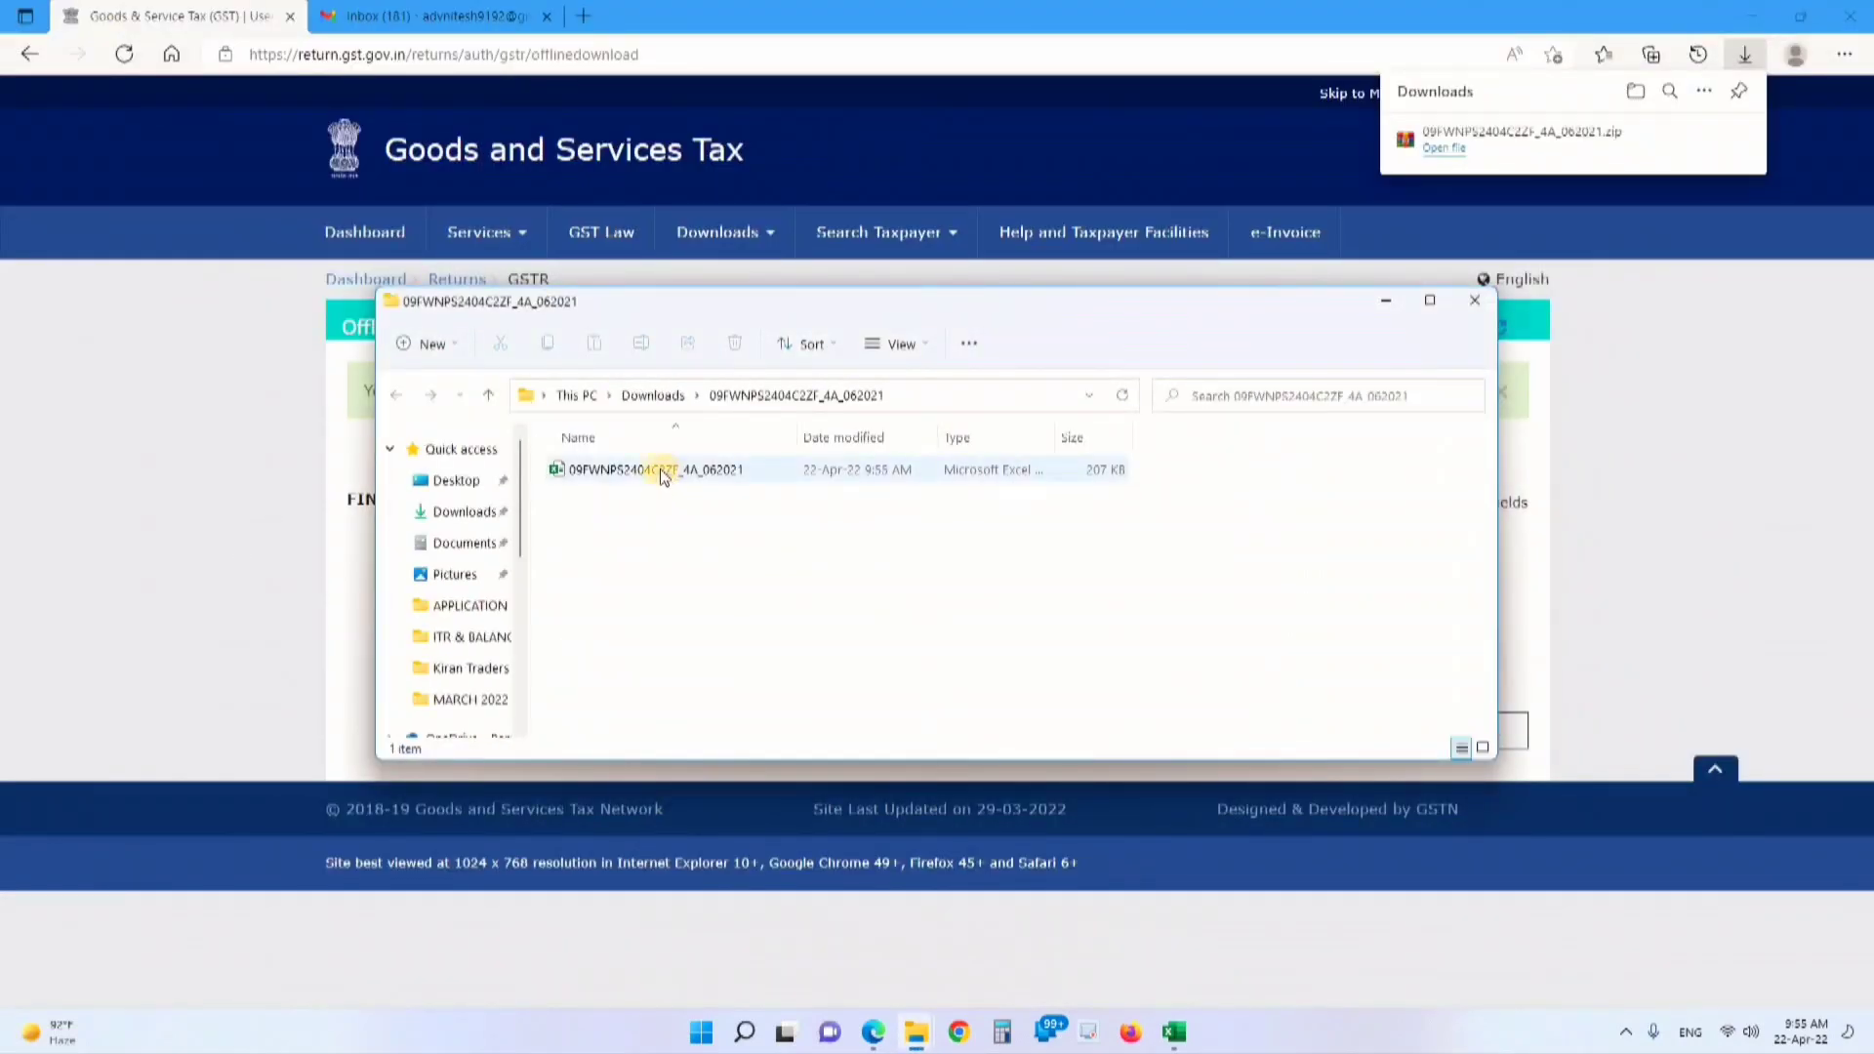
Open the extracted GSTR4A workbook in Excel and switch to its B2B sheet
click(1431, 302)
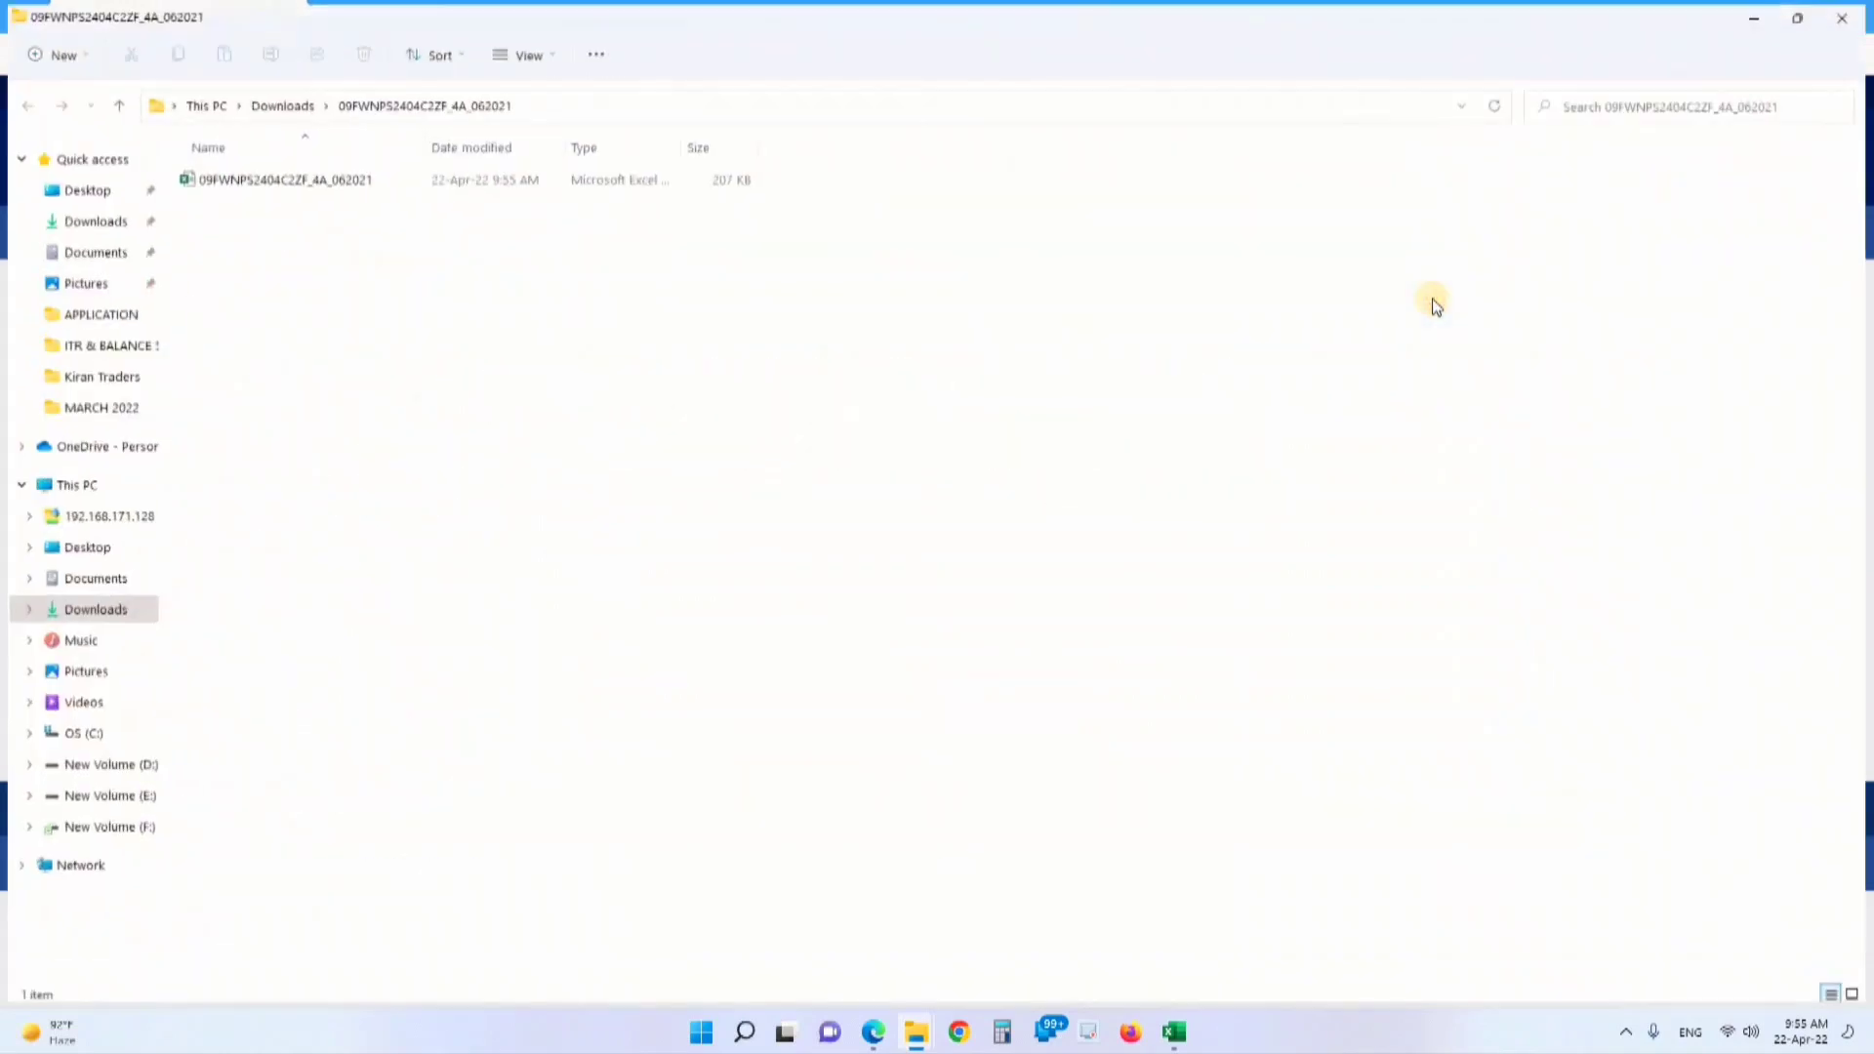
click(297, 178)
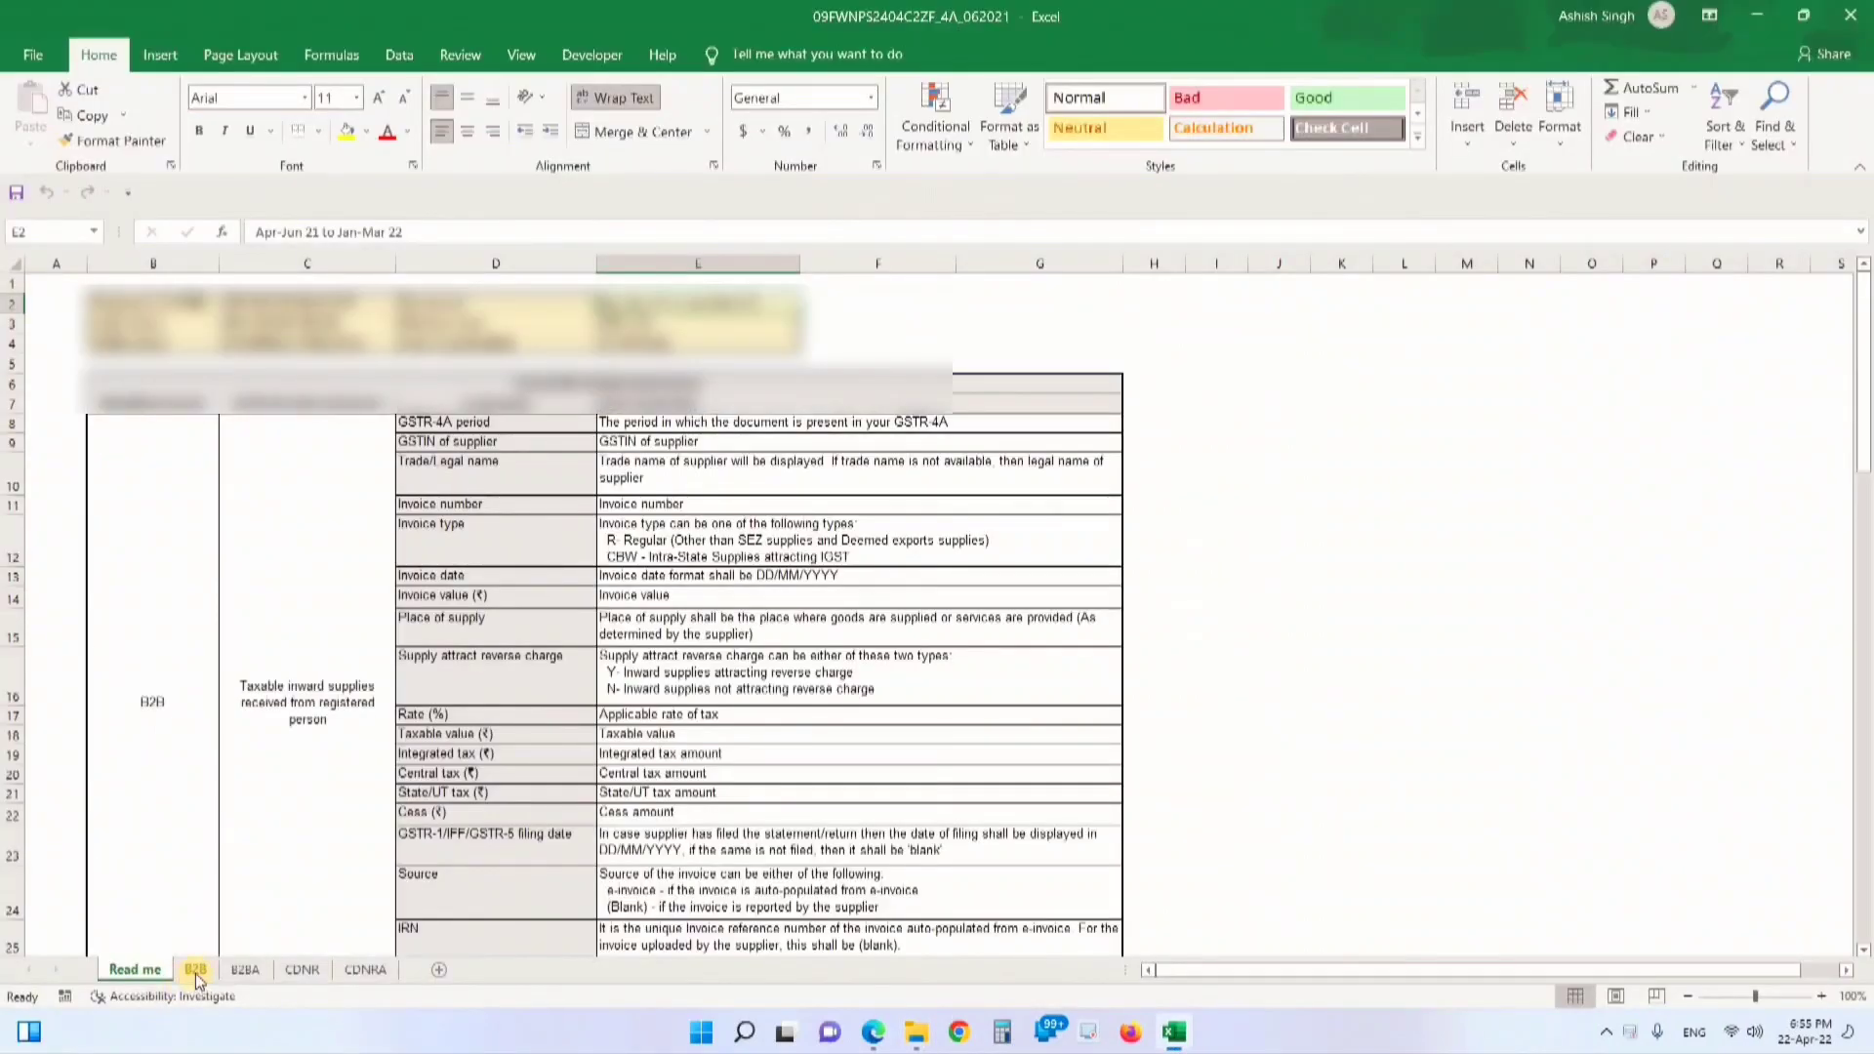
click(195, 970)
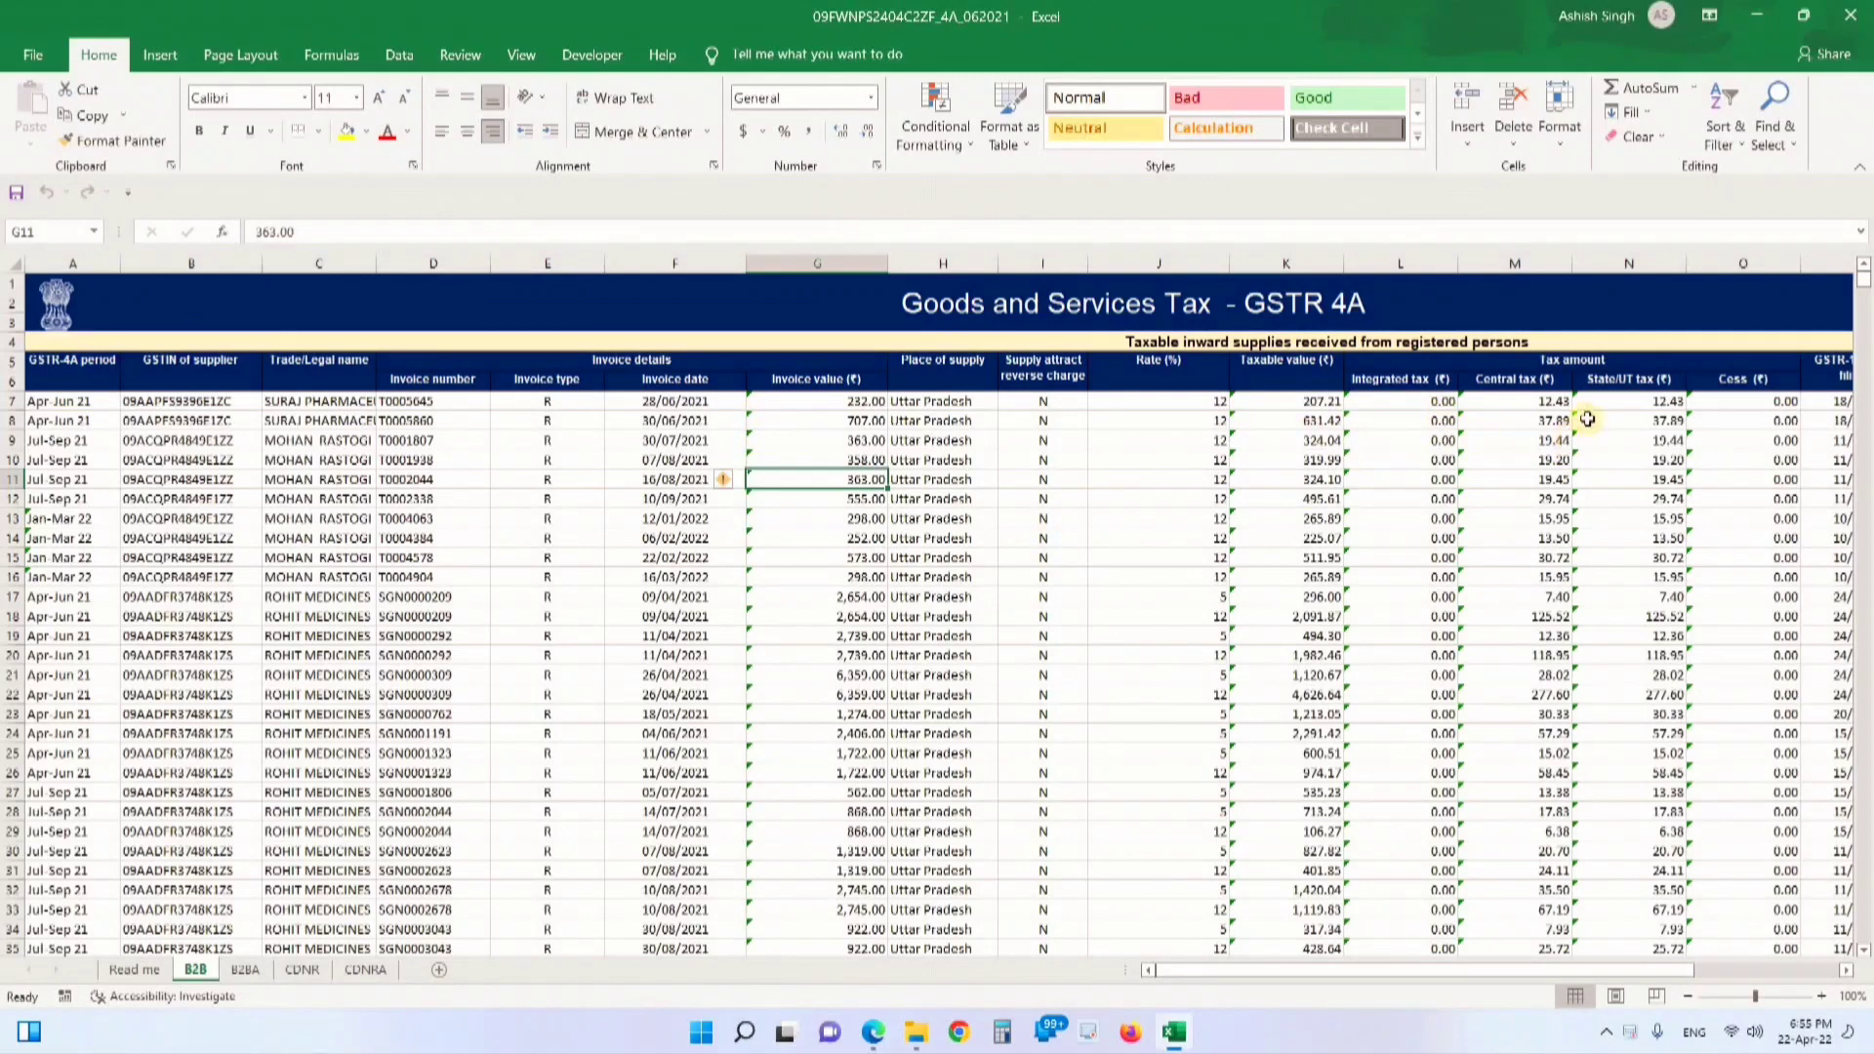
Convert the text-stored numbers from the first invoice value (G7) through column P, row 2035, to real numbers
click(1261, 407)
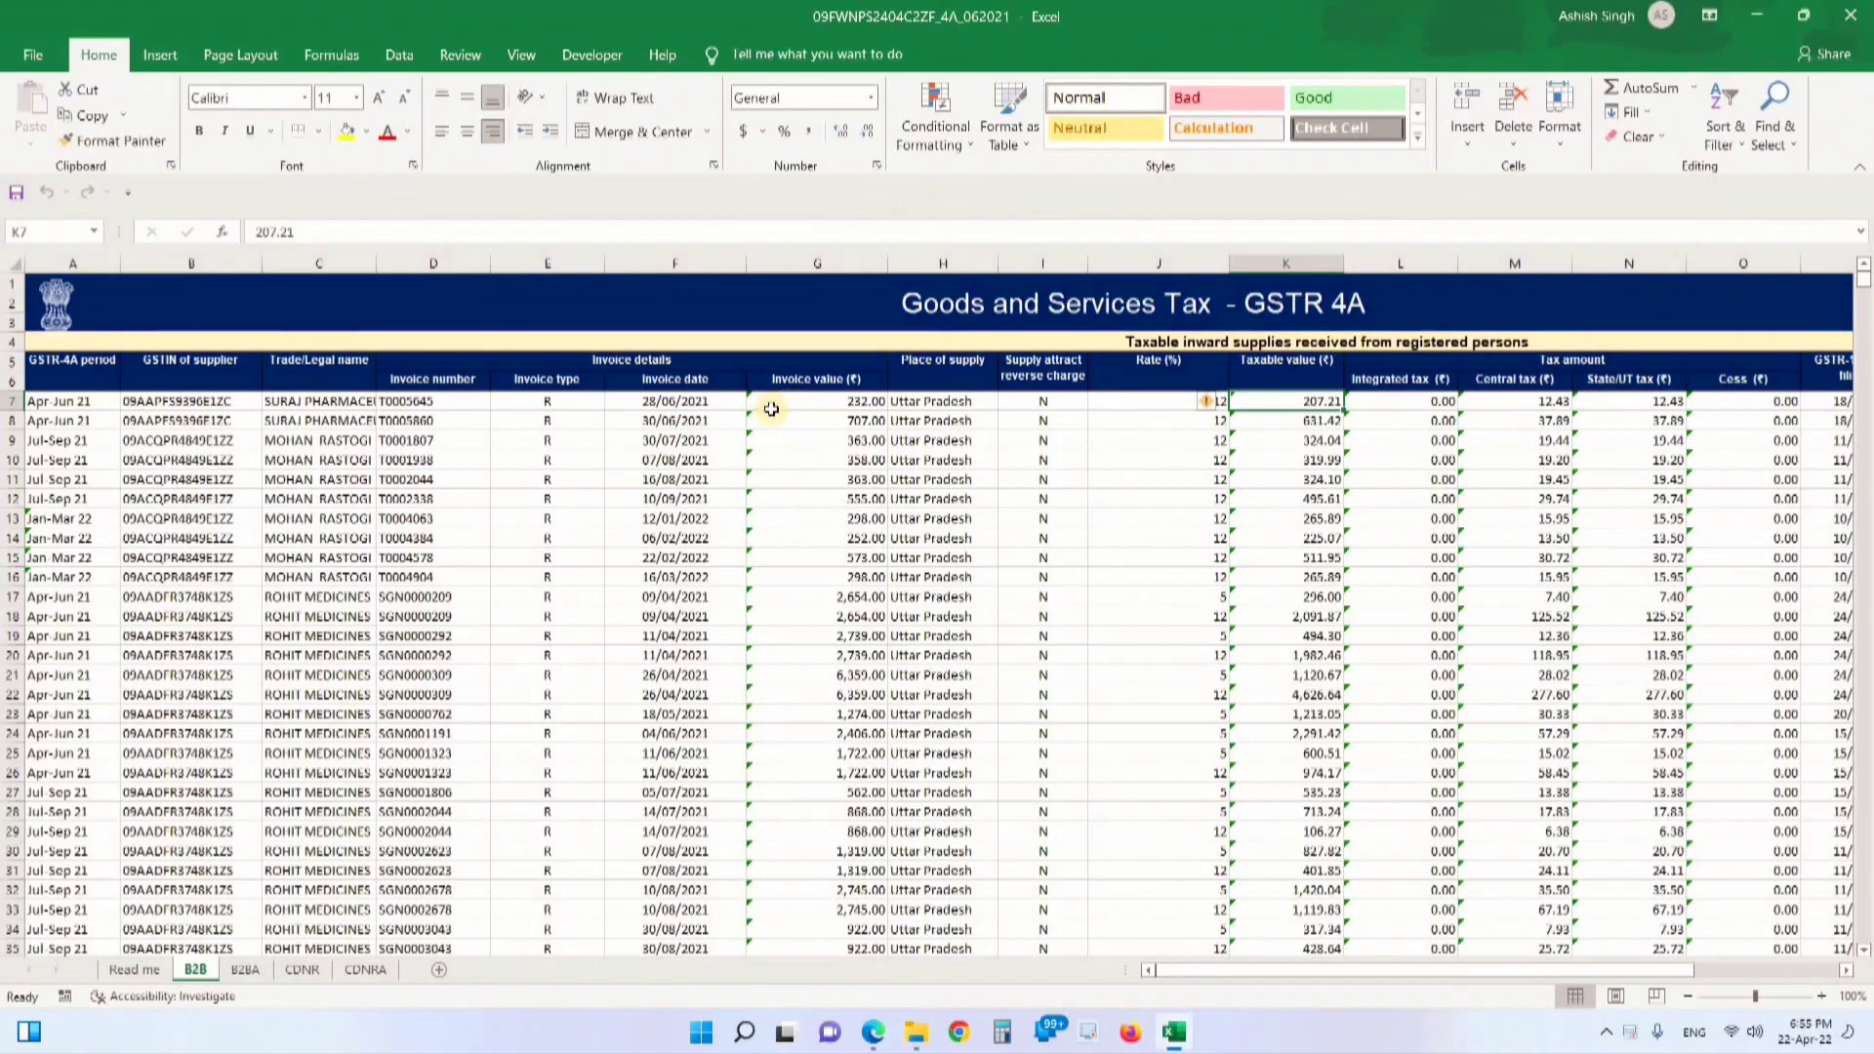
drag(777, 401, 828, 1031)
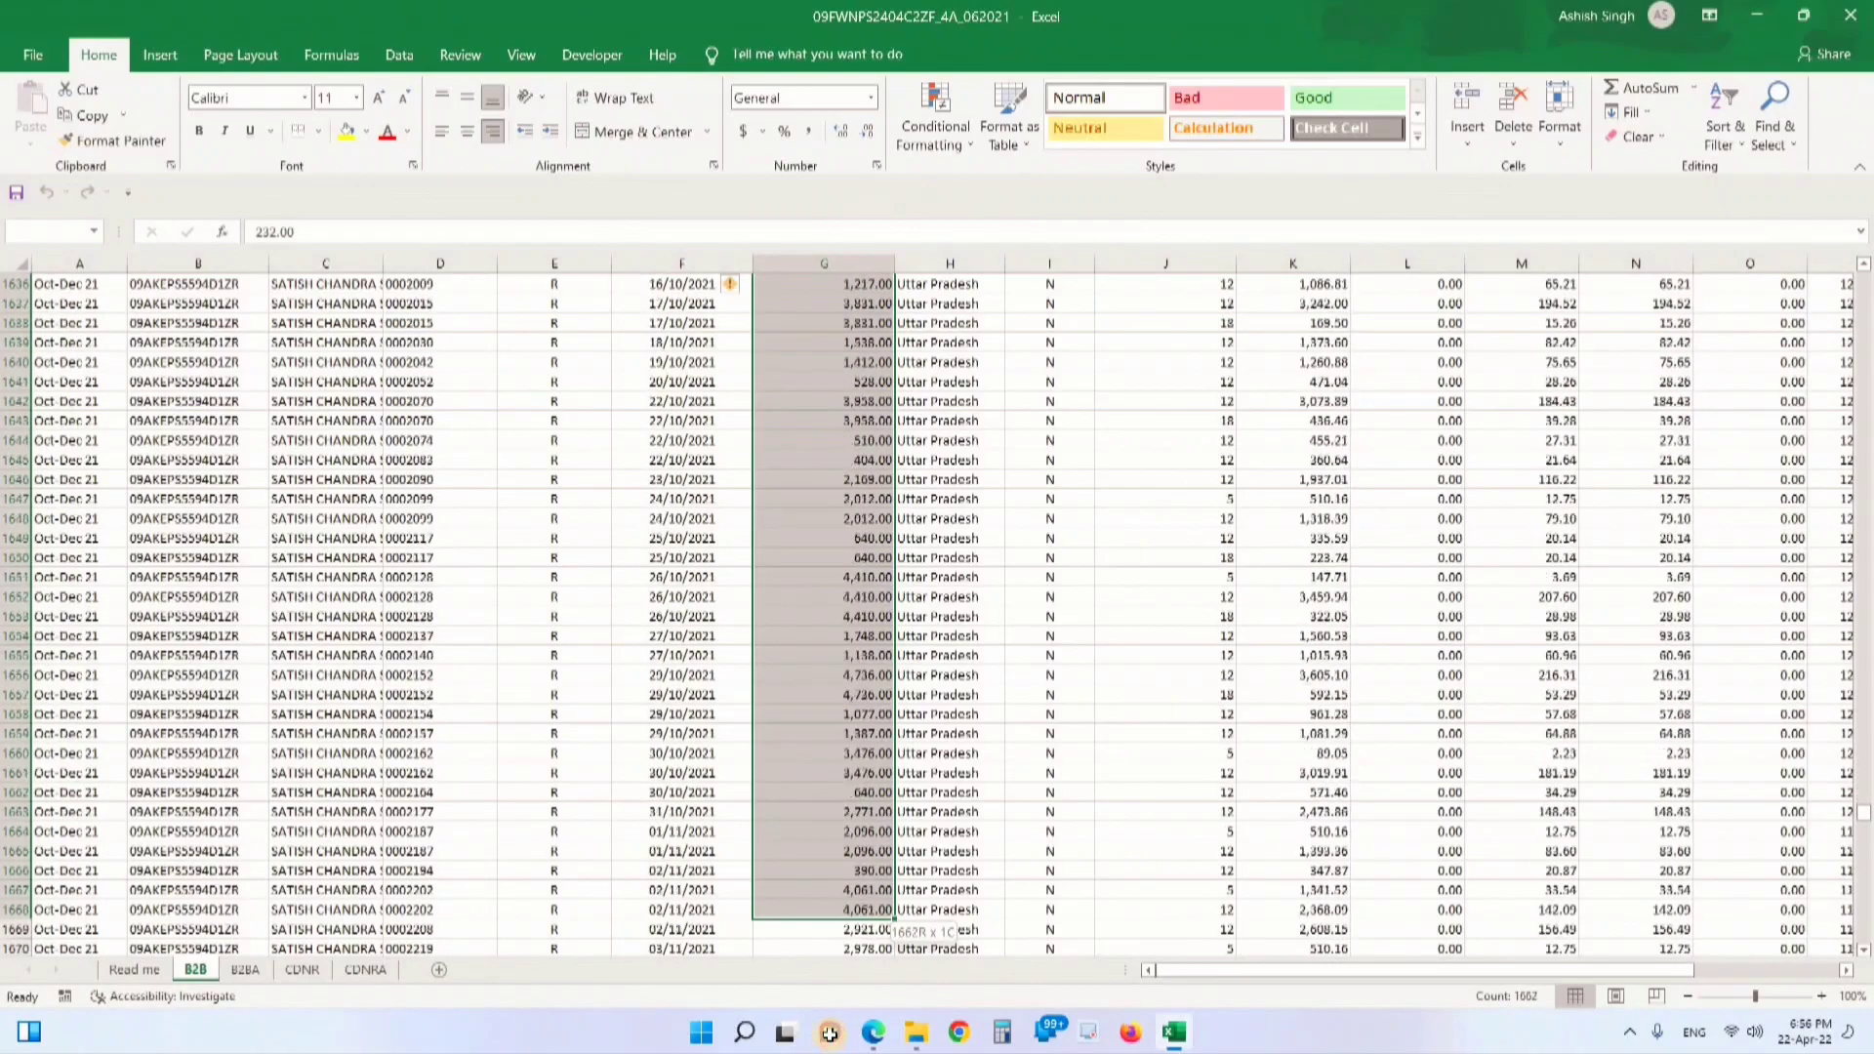
drag(832, 1046, 1530, 915)
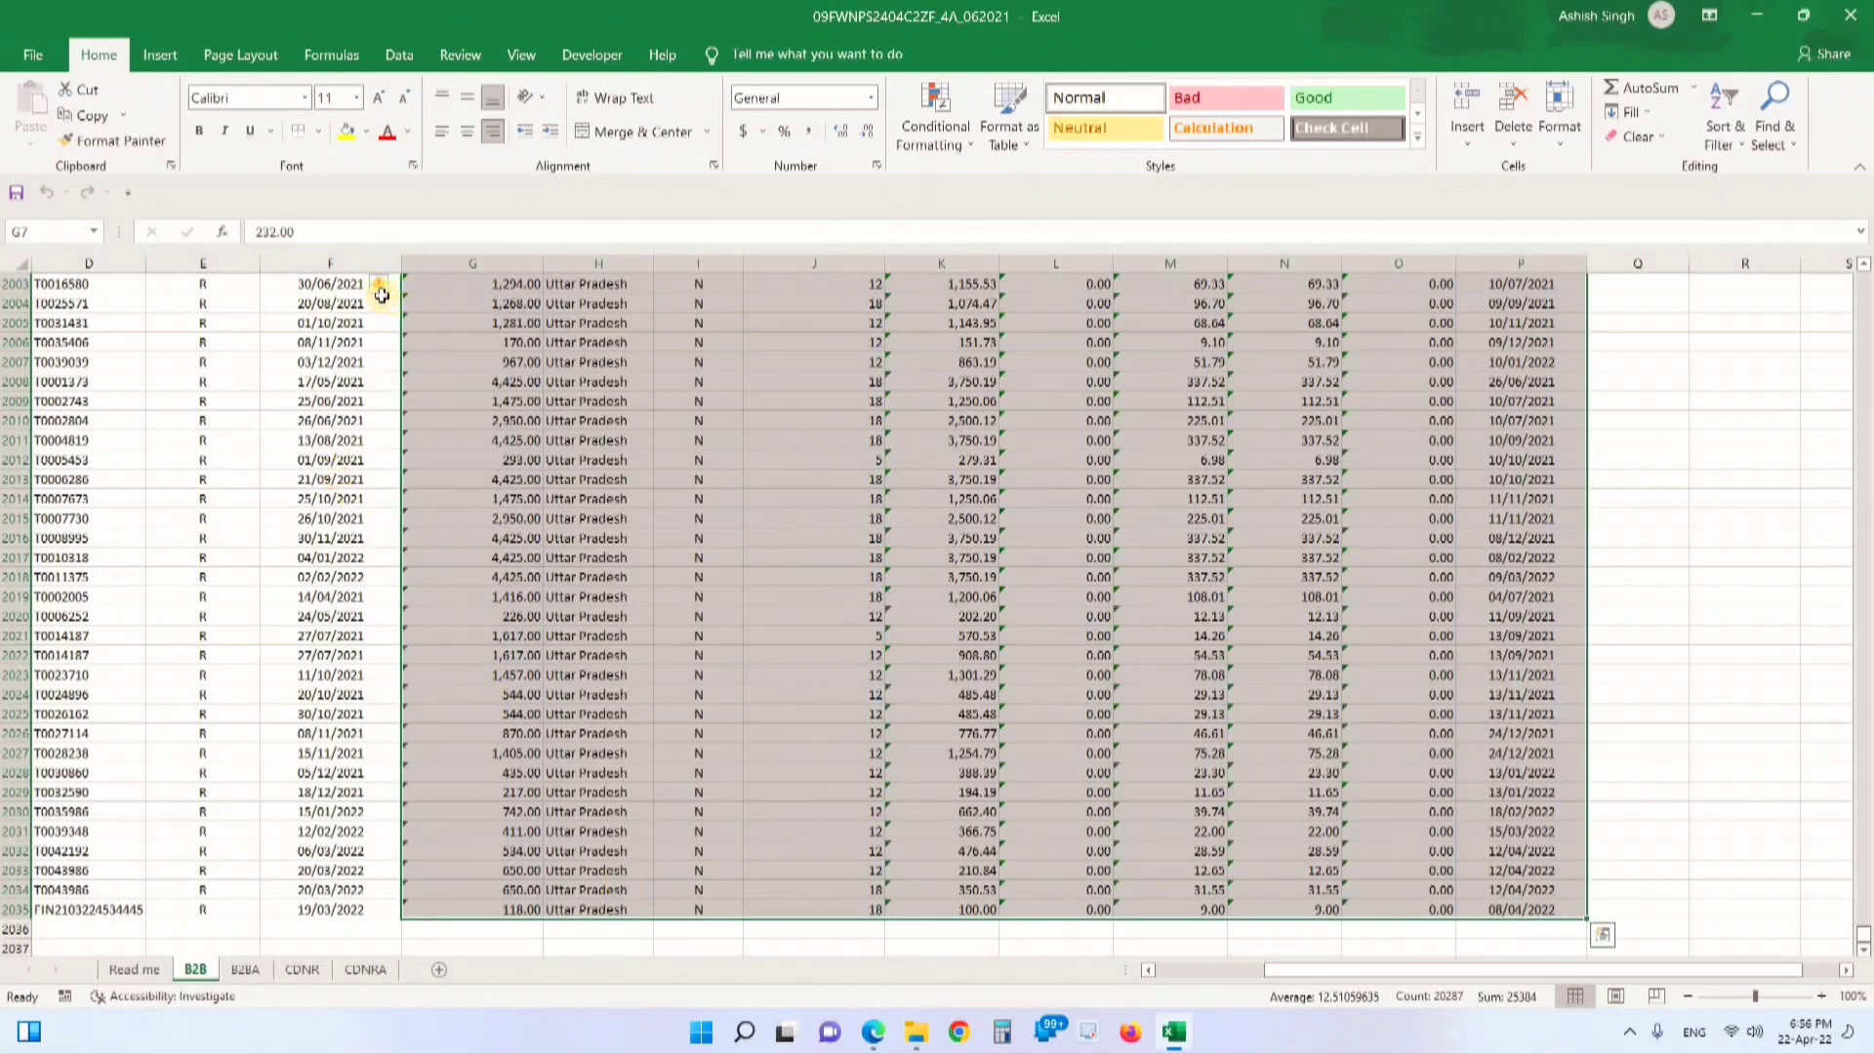
mouse_move(390, 299)
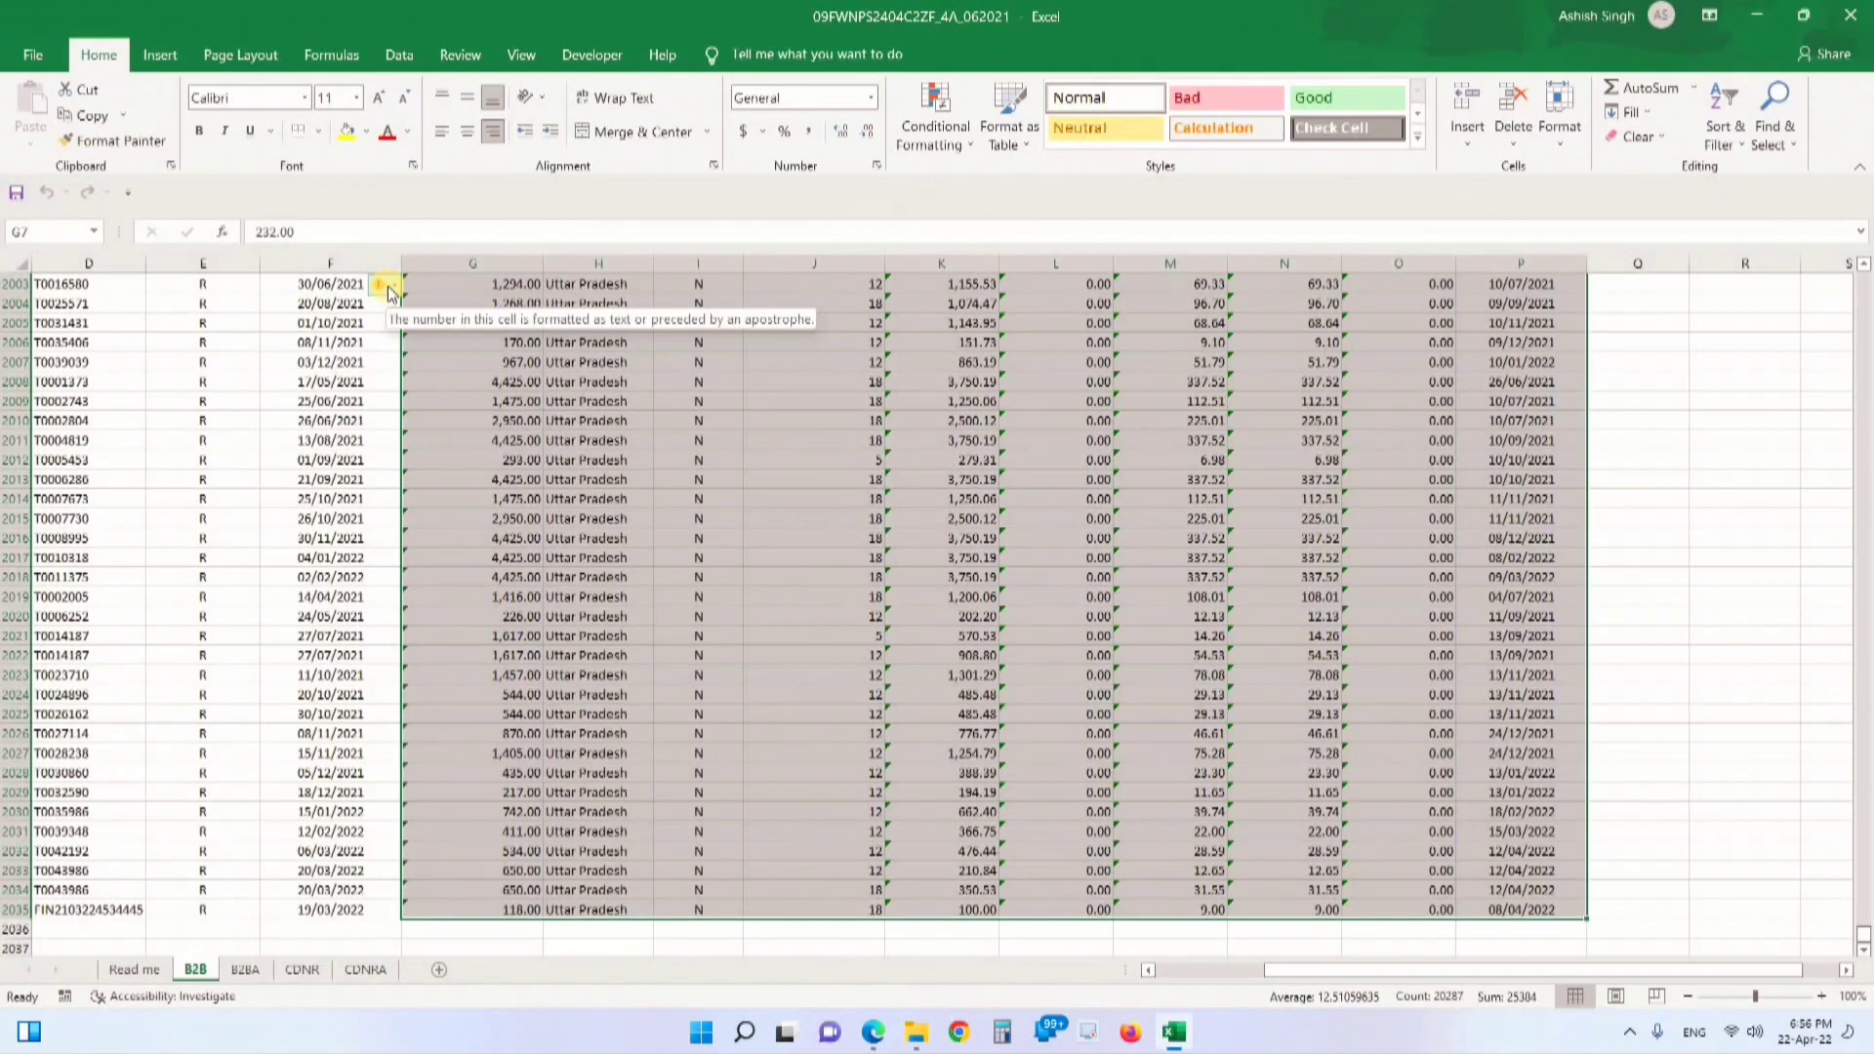
click(387, 287)
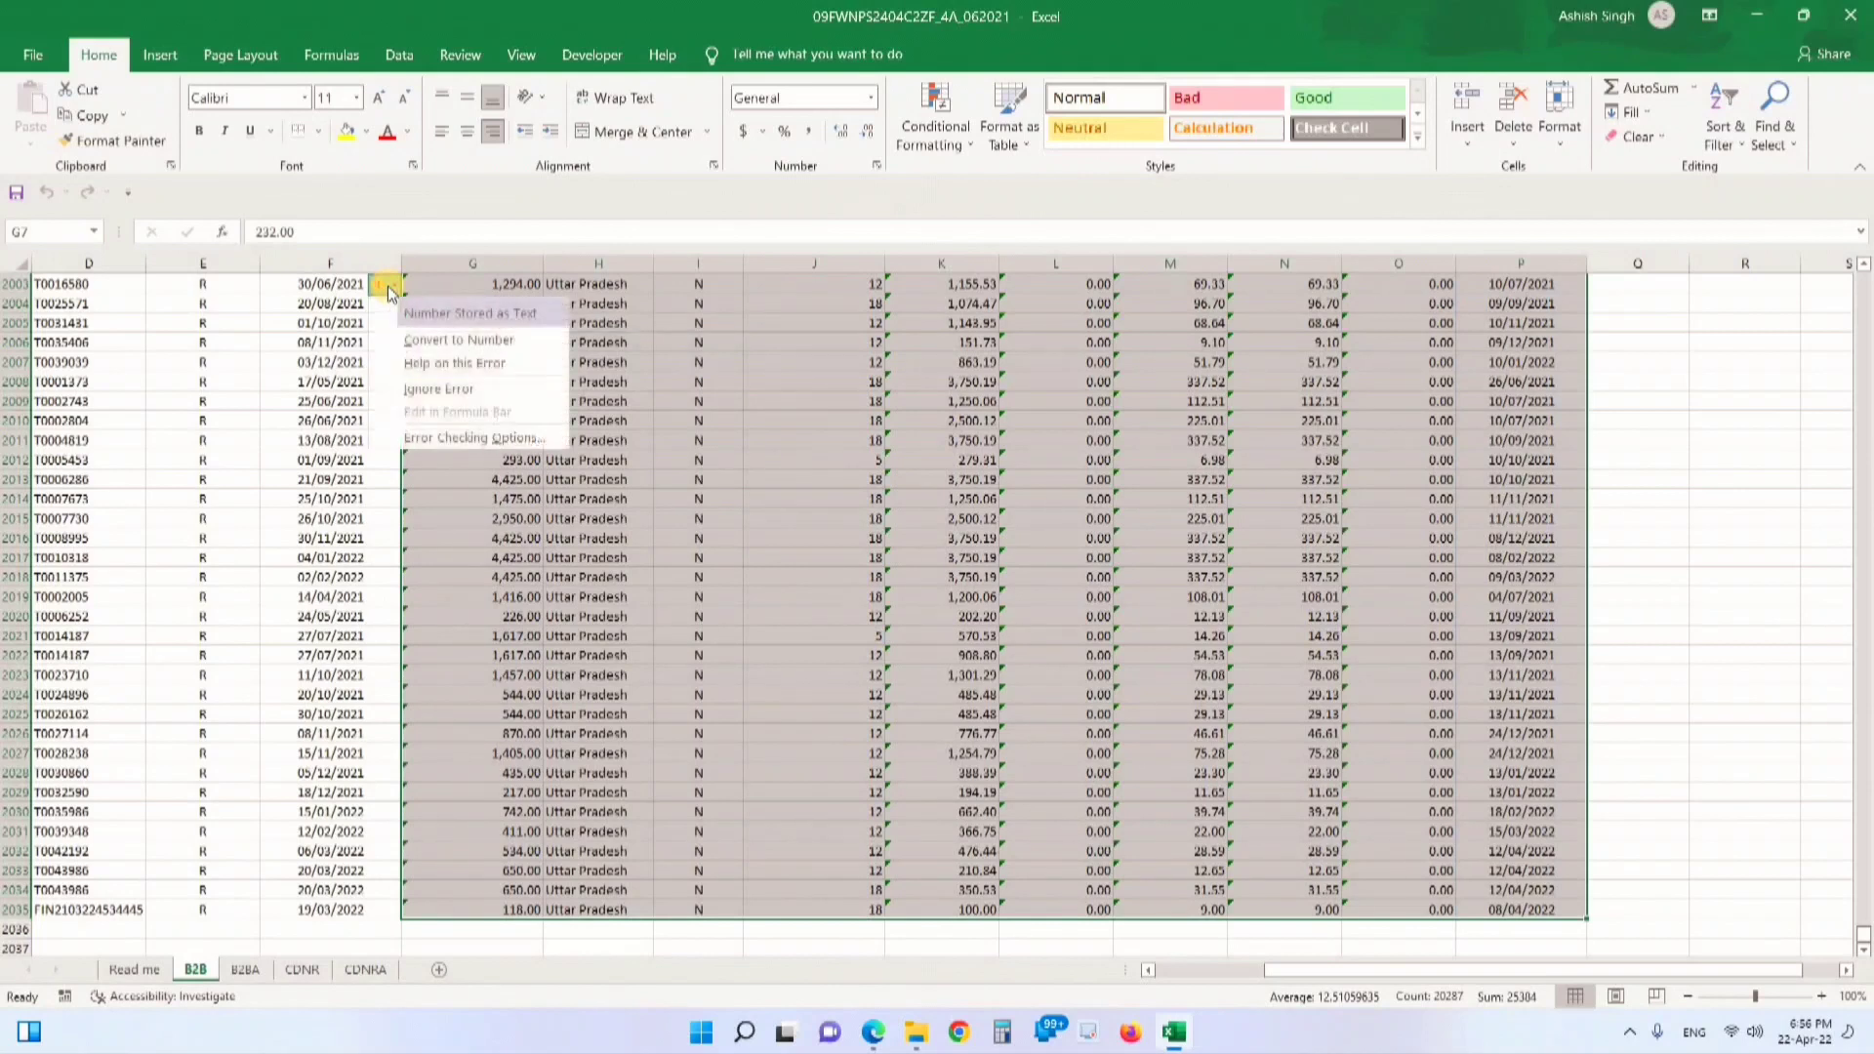
click(470, 342)
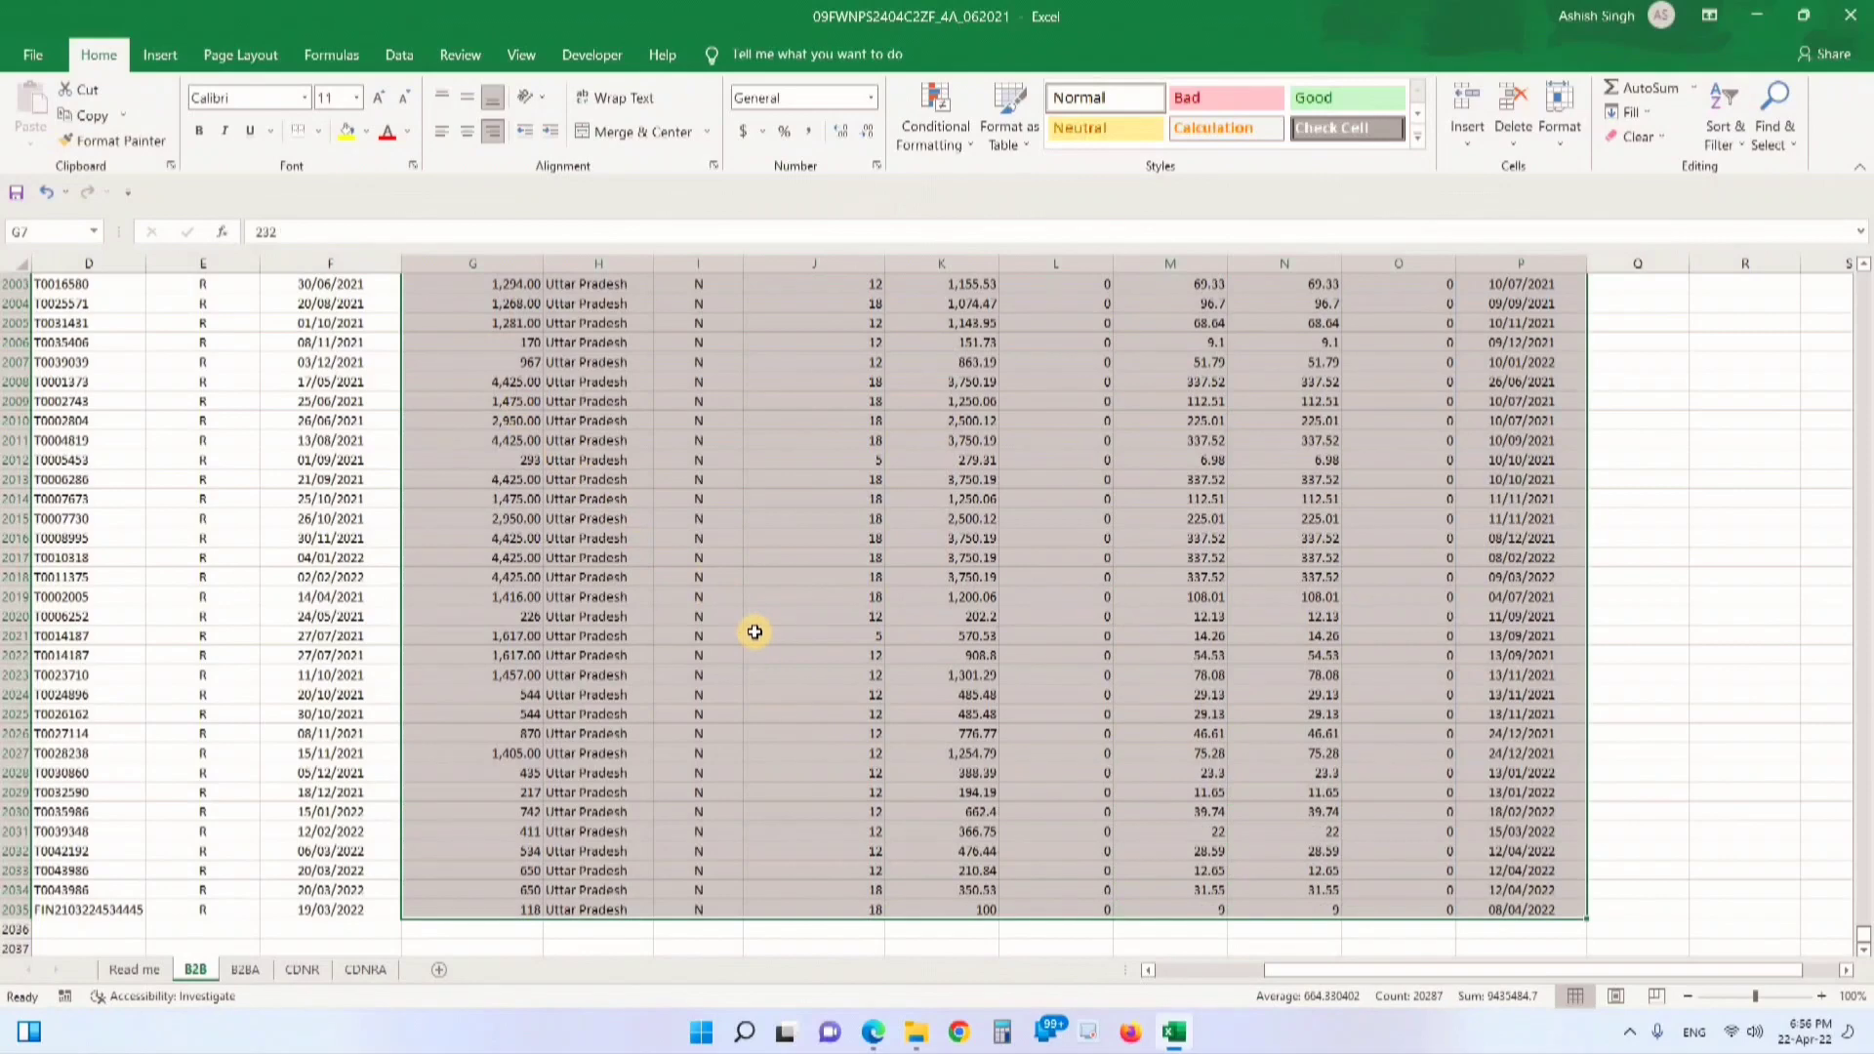
Apply a filter to the whole B2B invoice table, from the GSTR-4A period header in A5 to column P, row 2035
scroll(754, 632, up, 16)
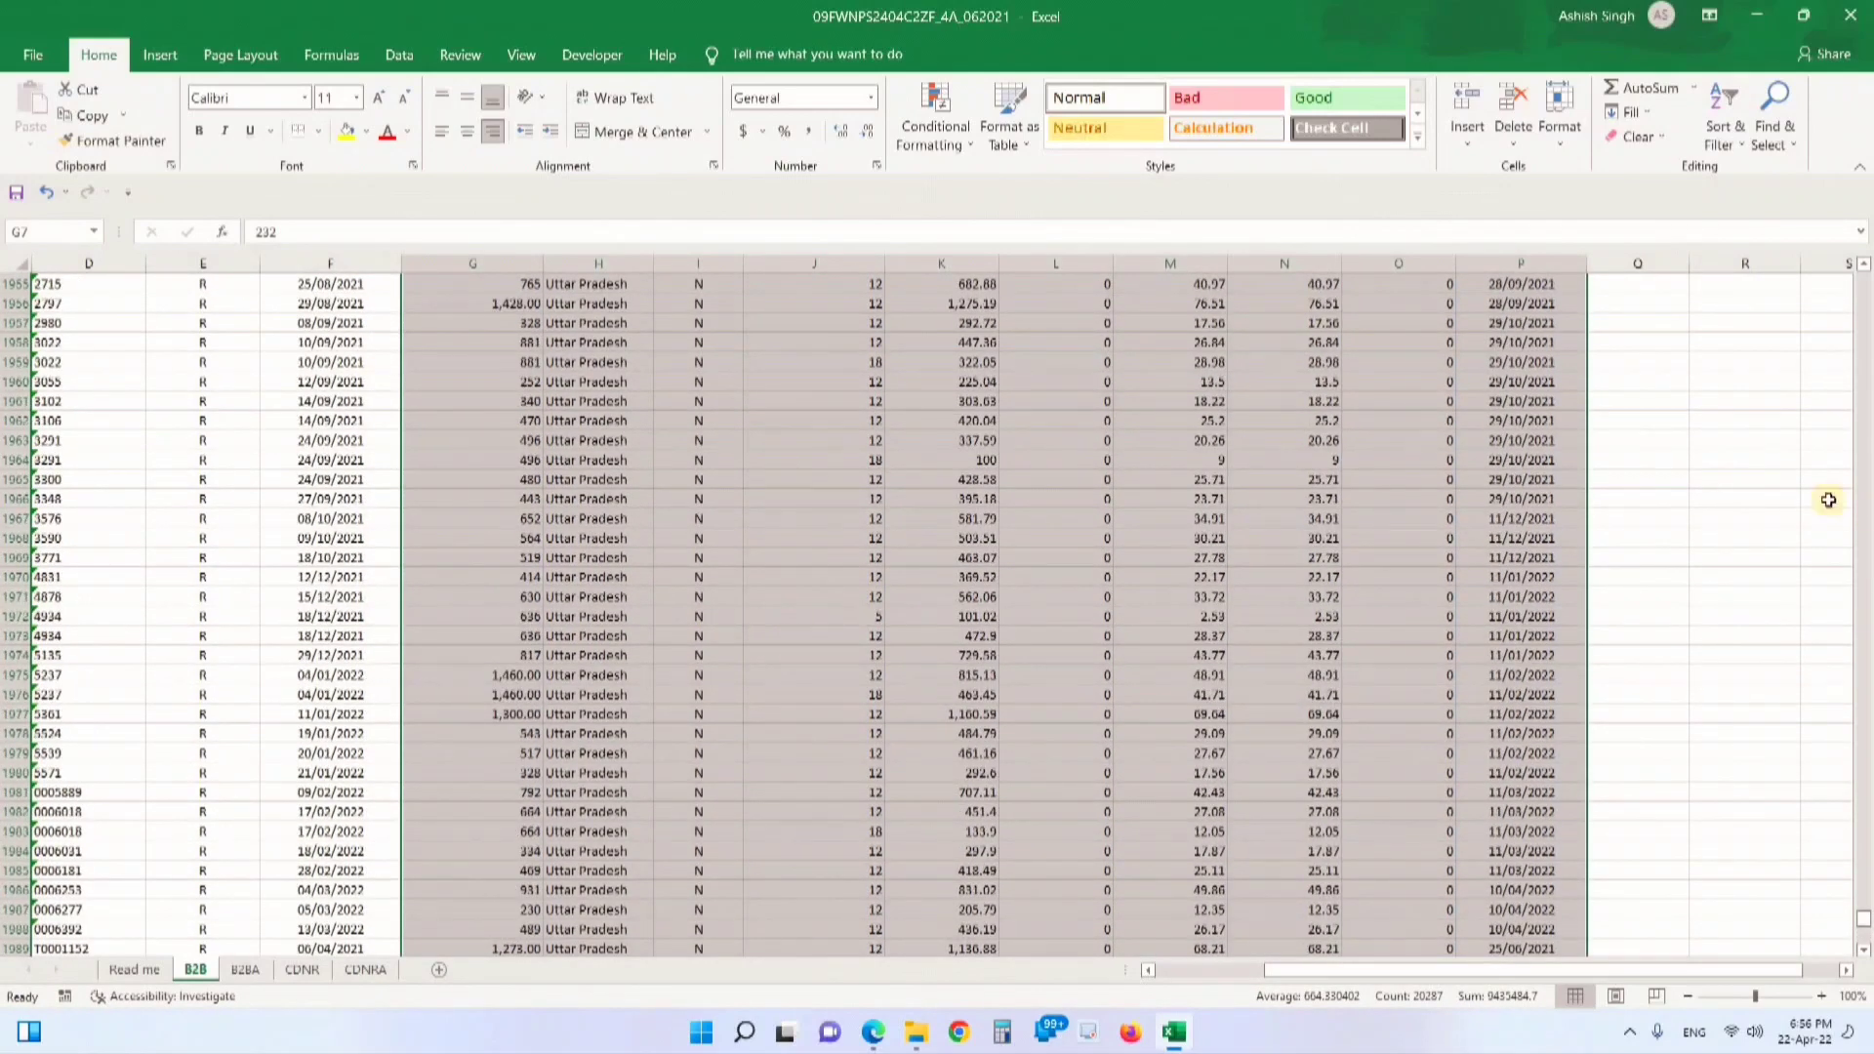
drag(1864, 924, 1862, 278)
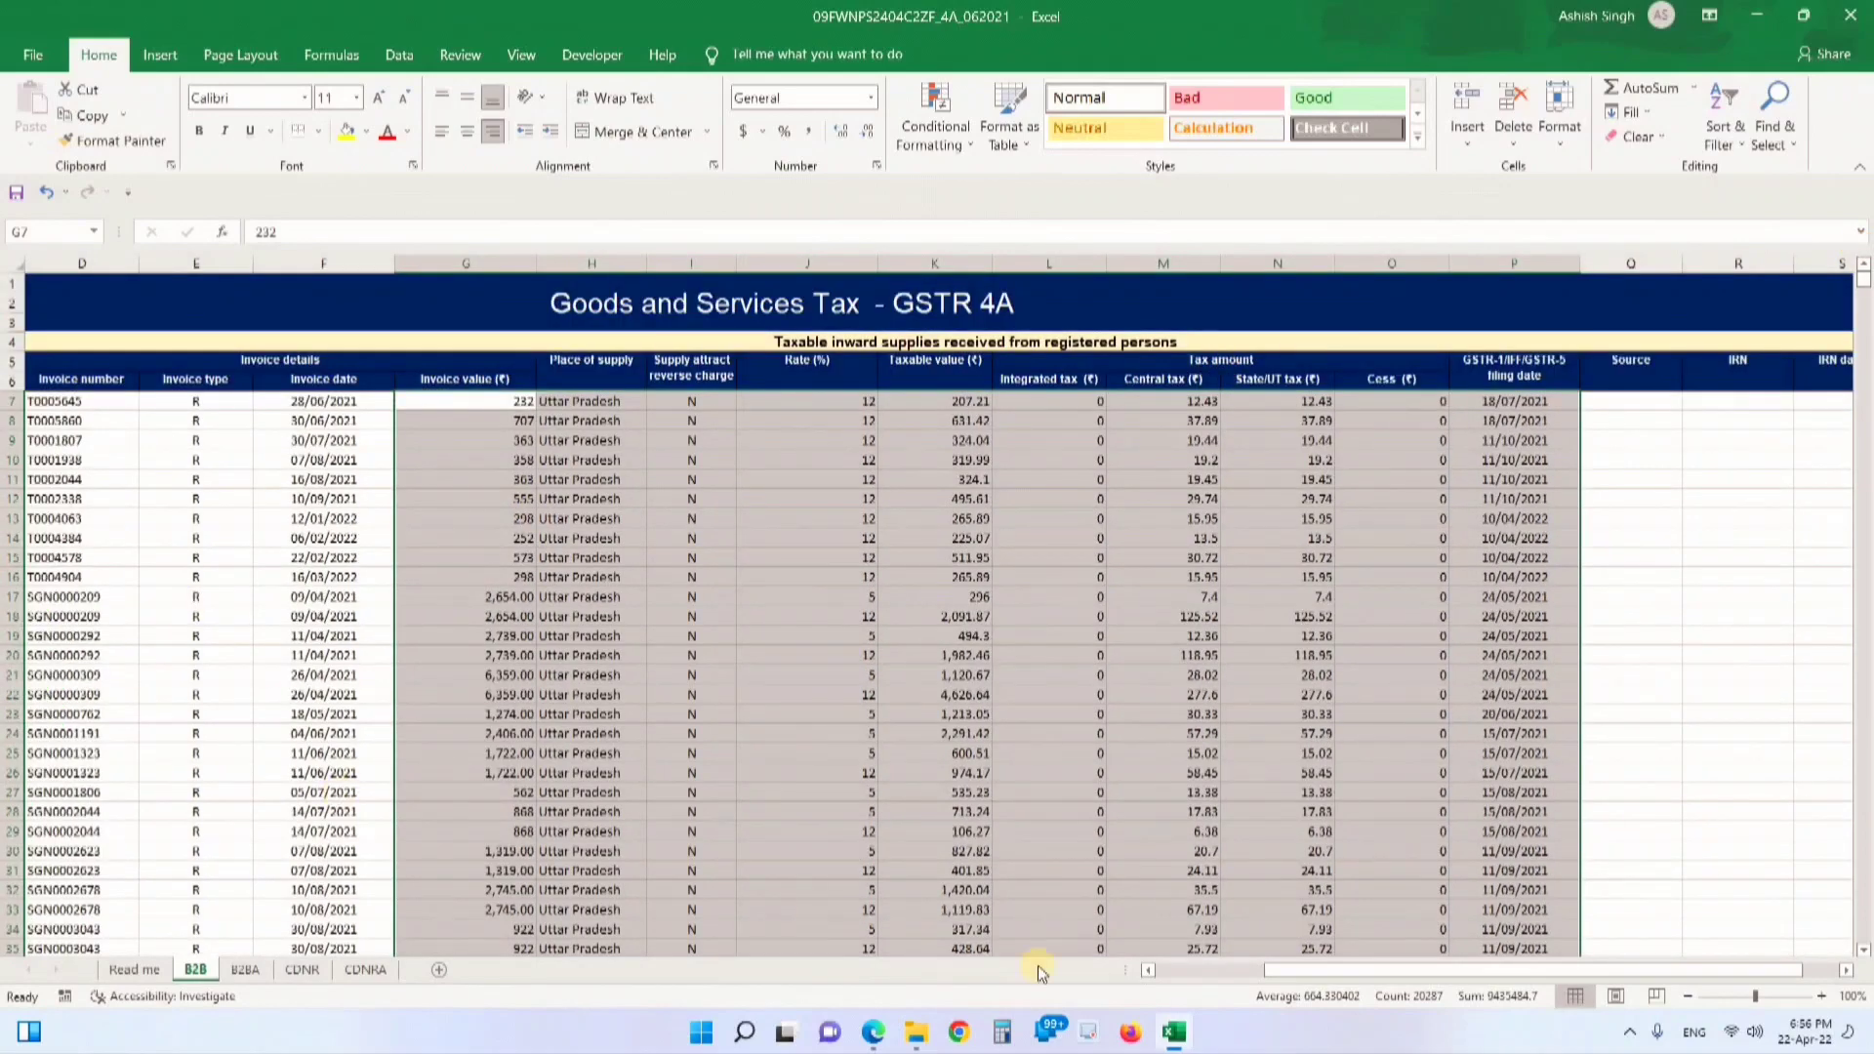
drag(1291, 969, 1137, 970)
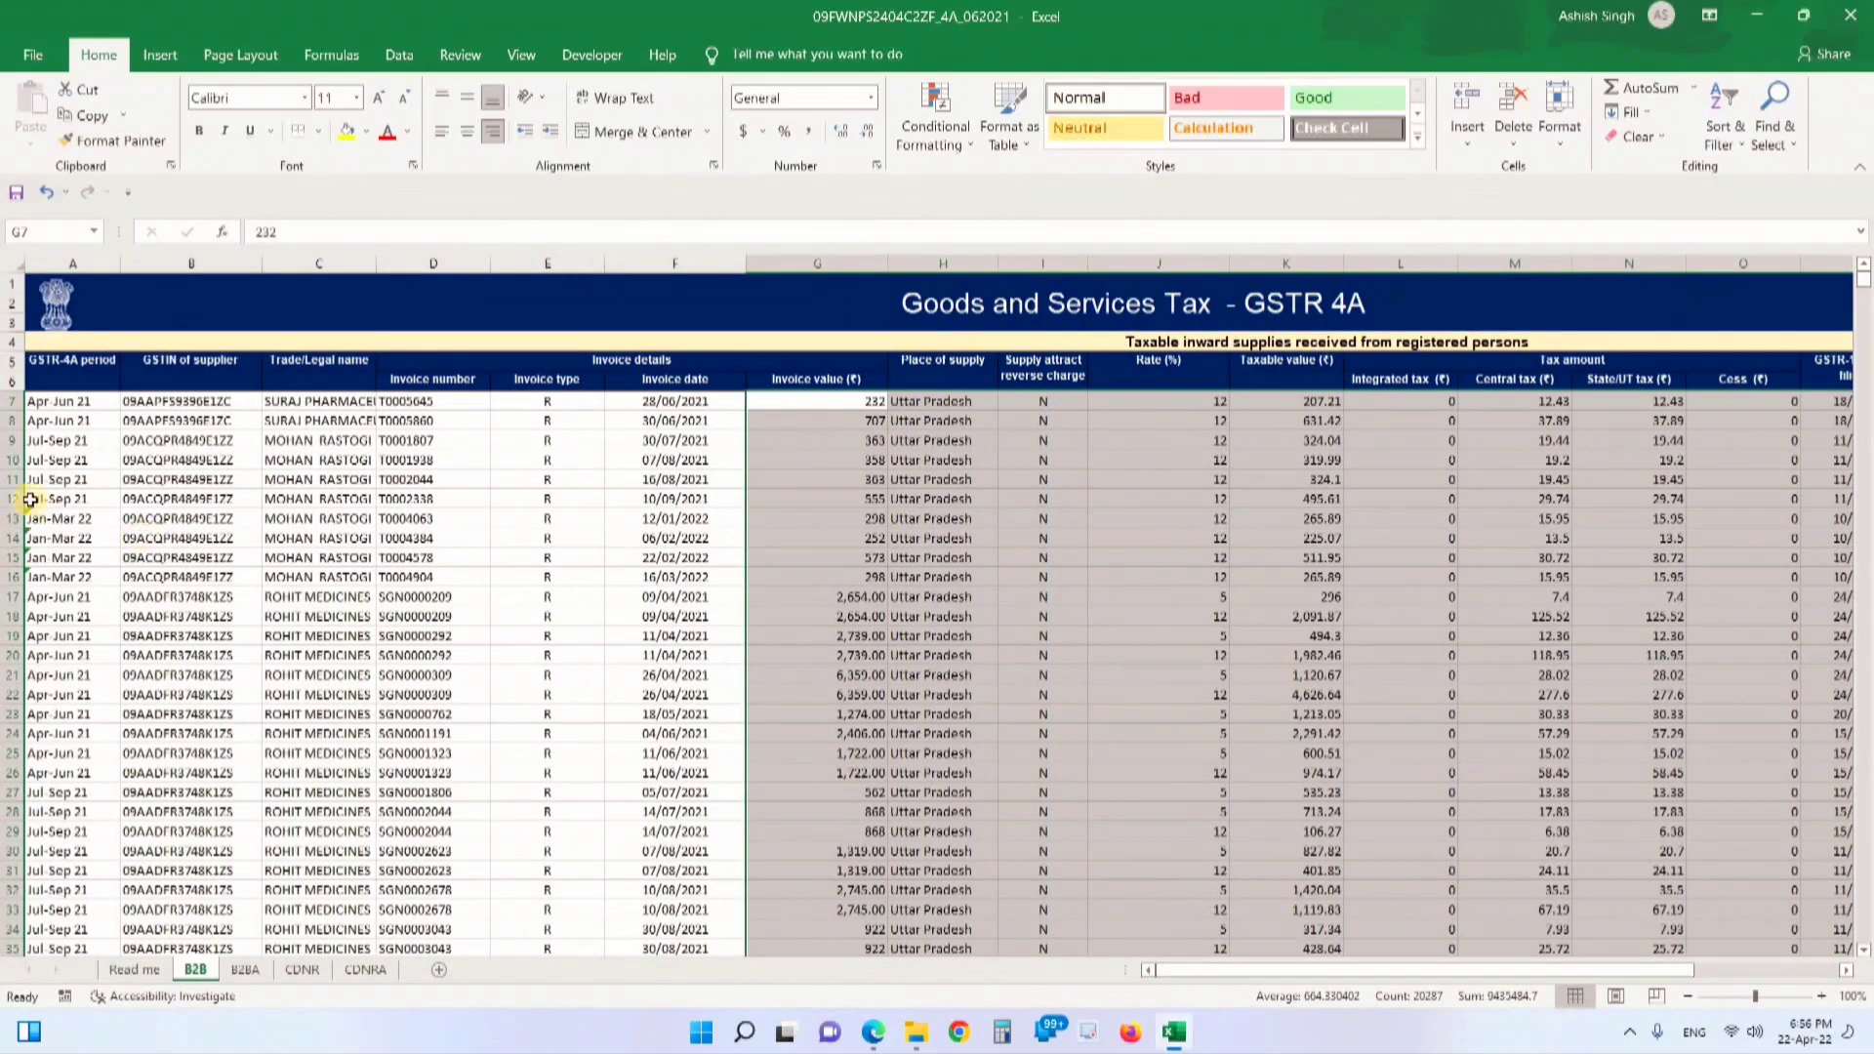
drag(51, 376, 1532, 1049)
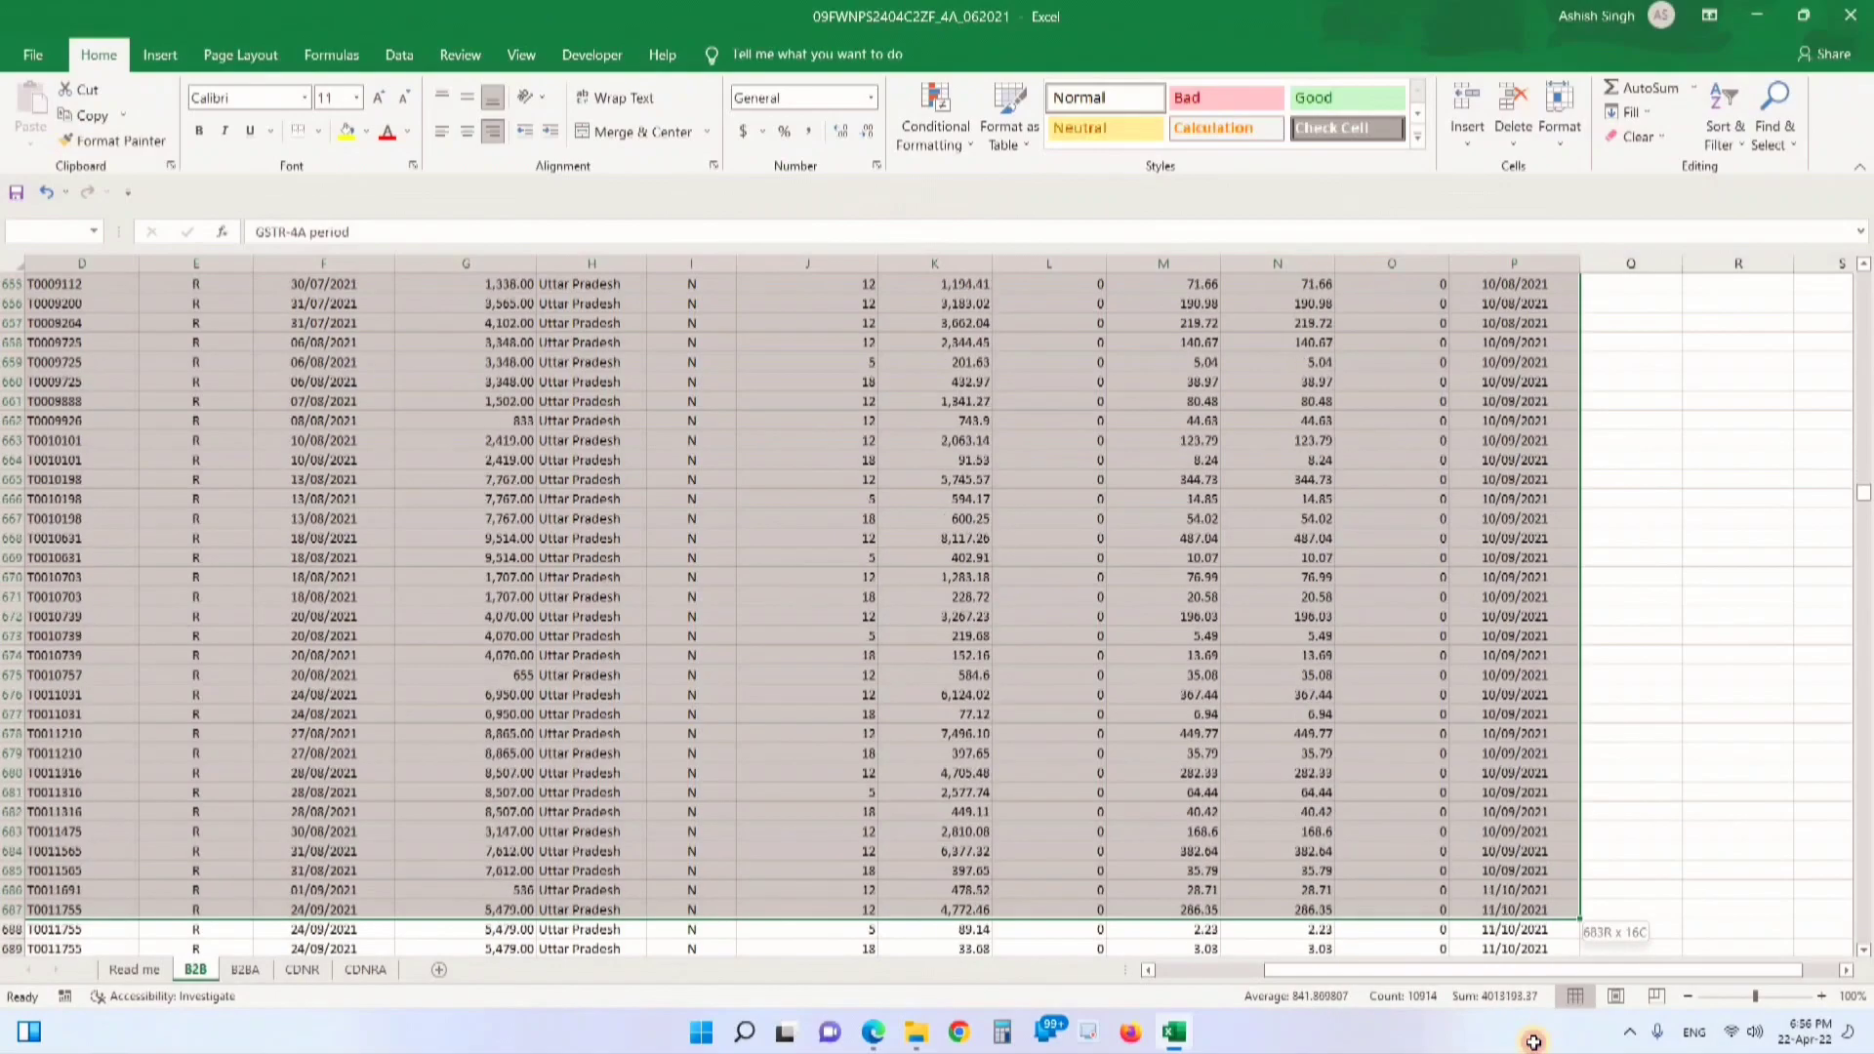
drag(1533, 1043, 1567, 1025)
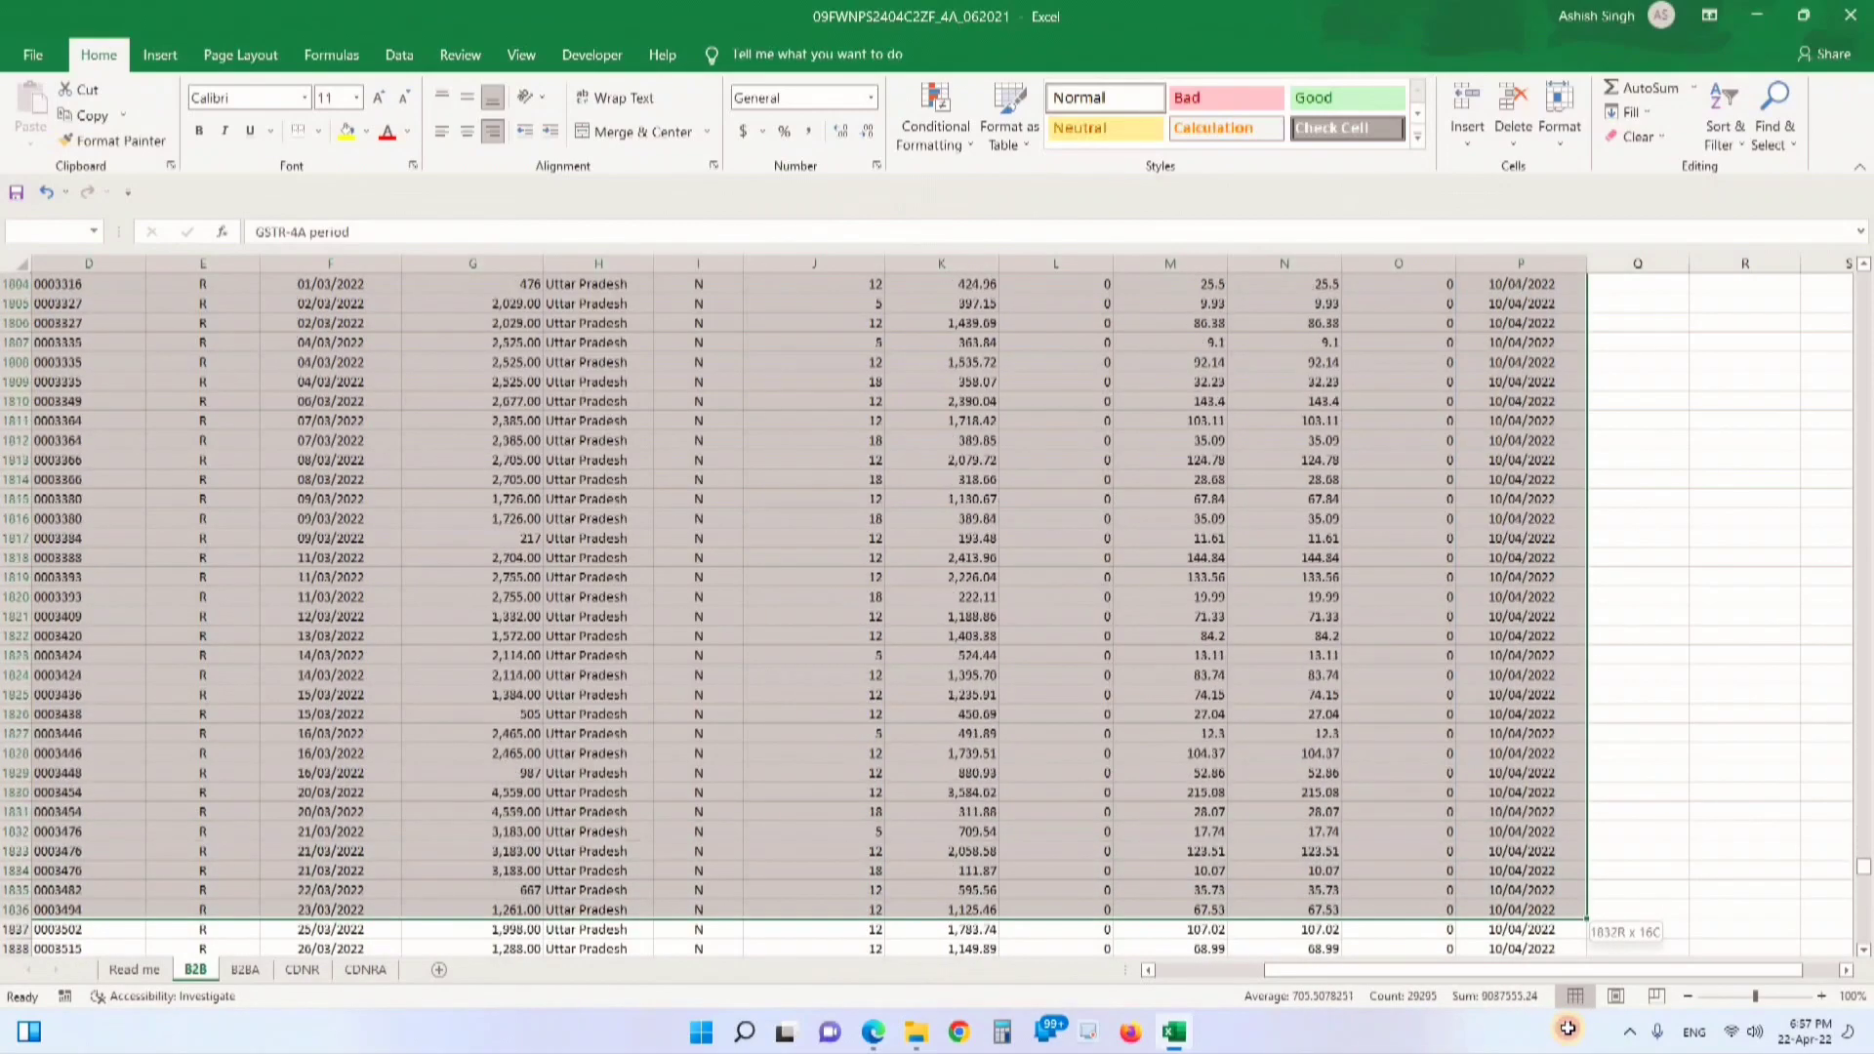
drag(1567, 1027, 1551, 992)
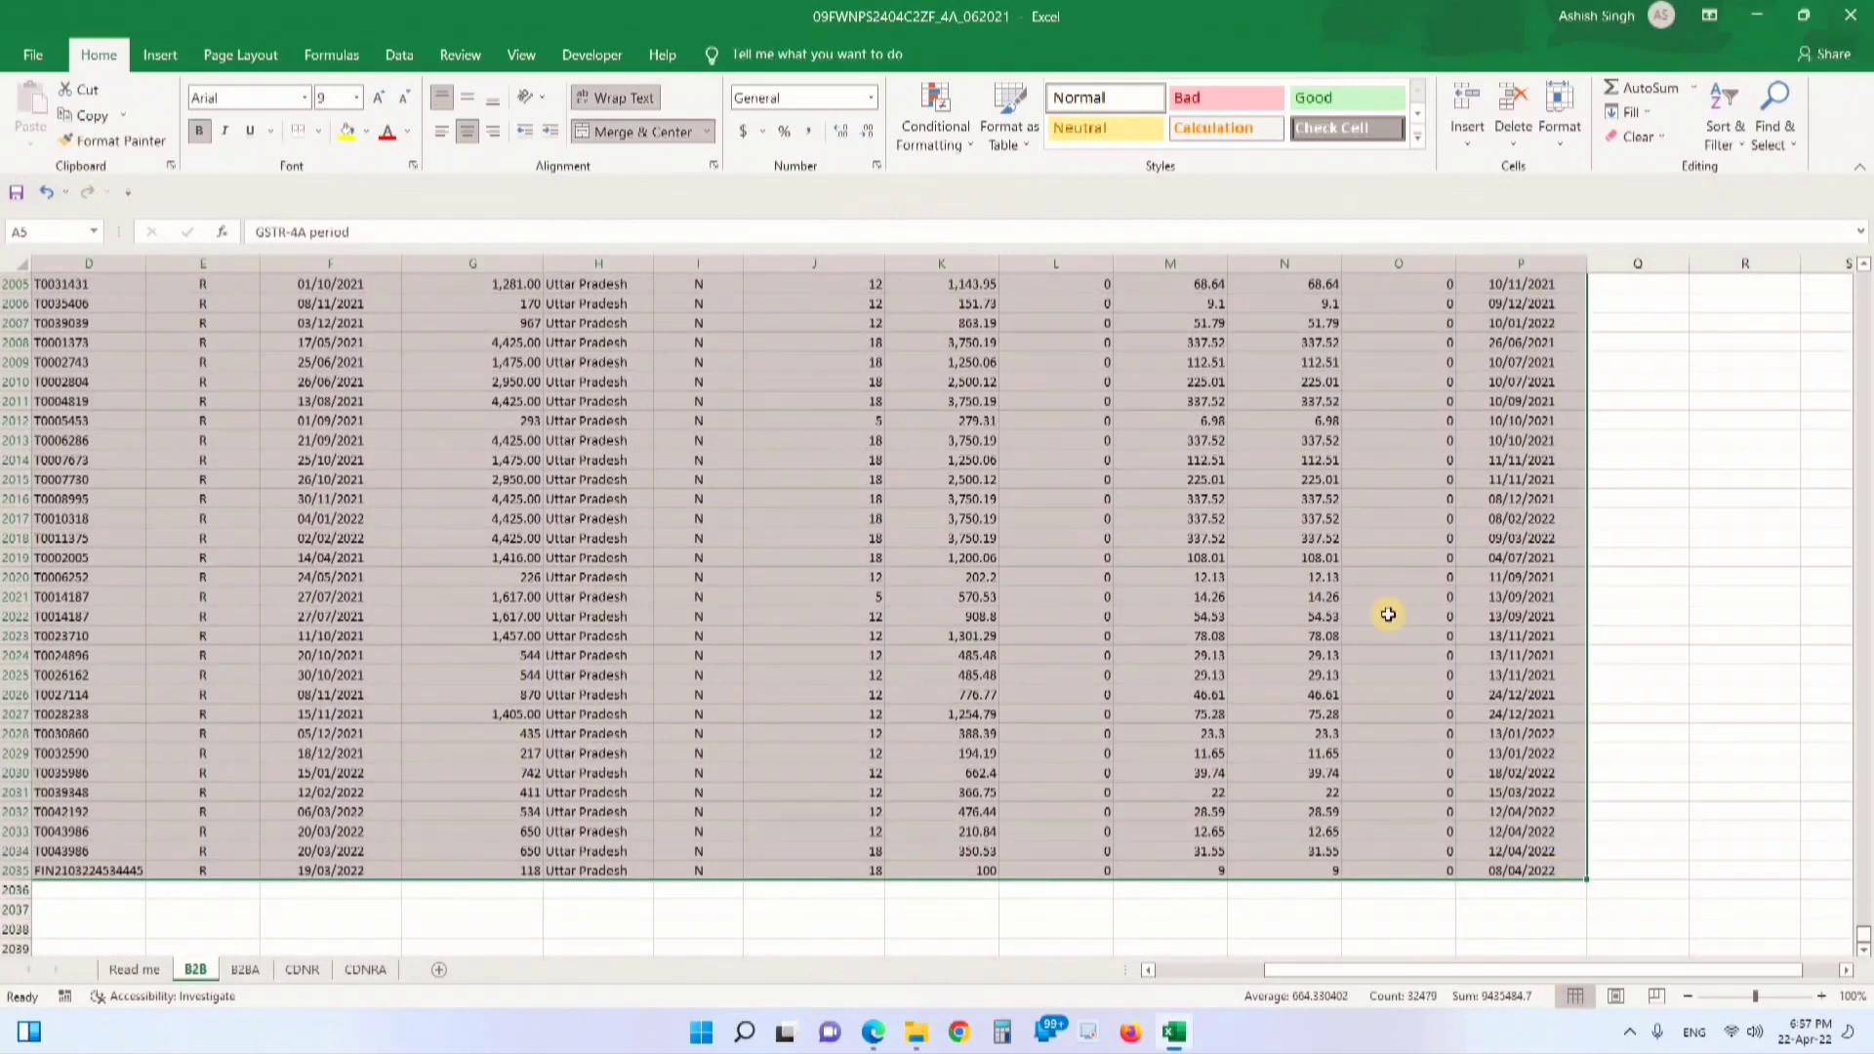
click(1723, 107)
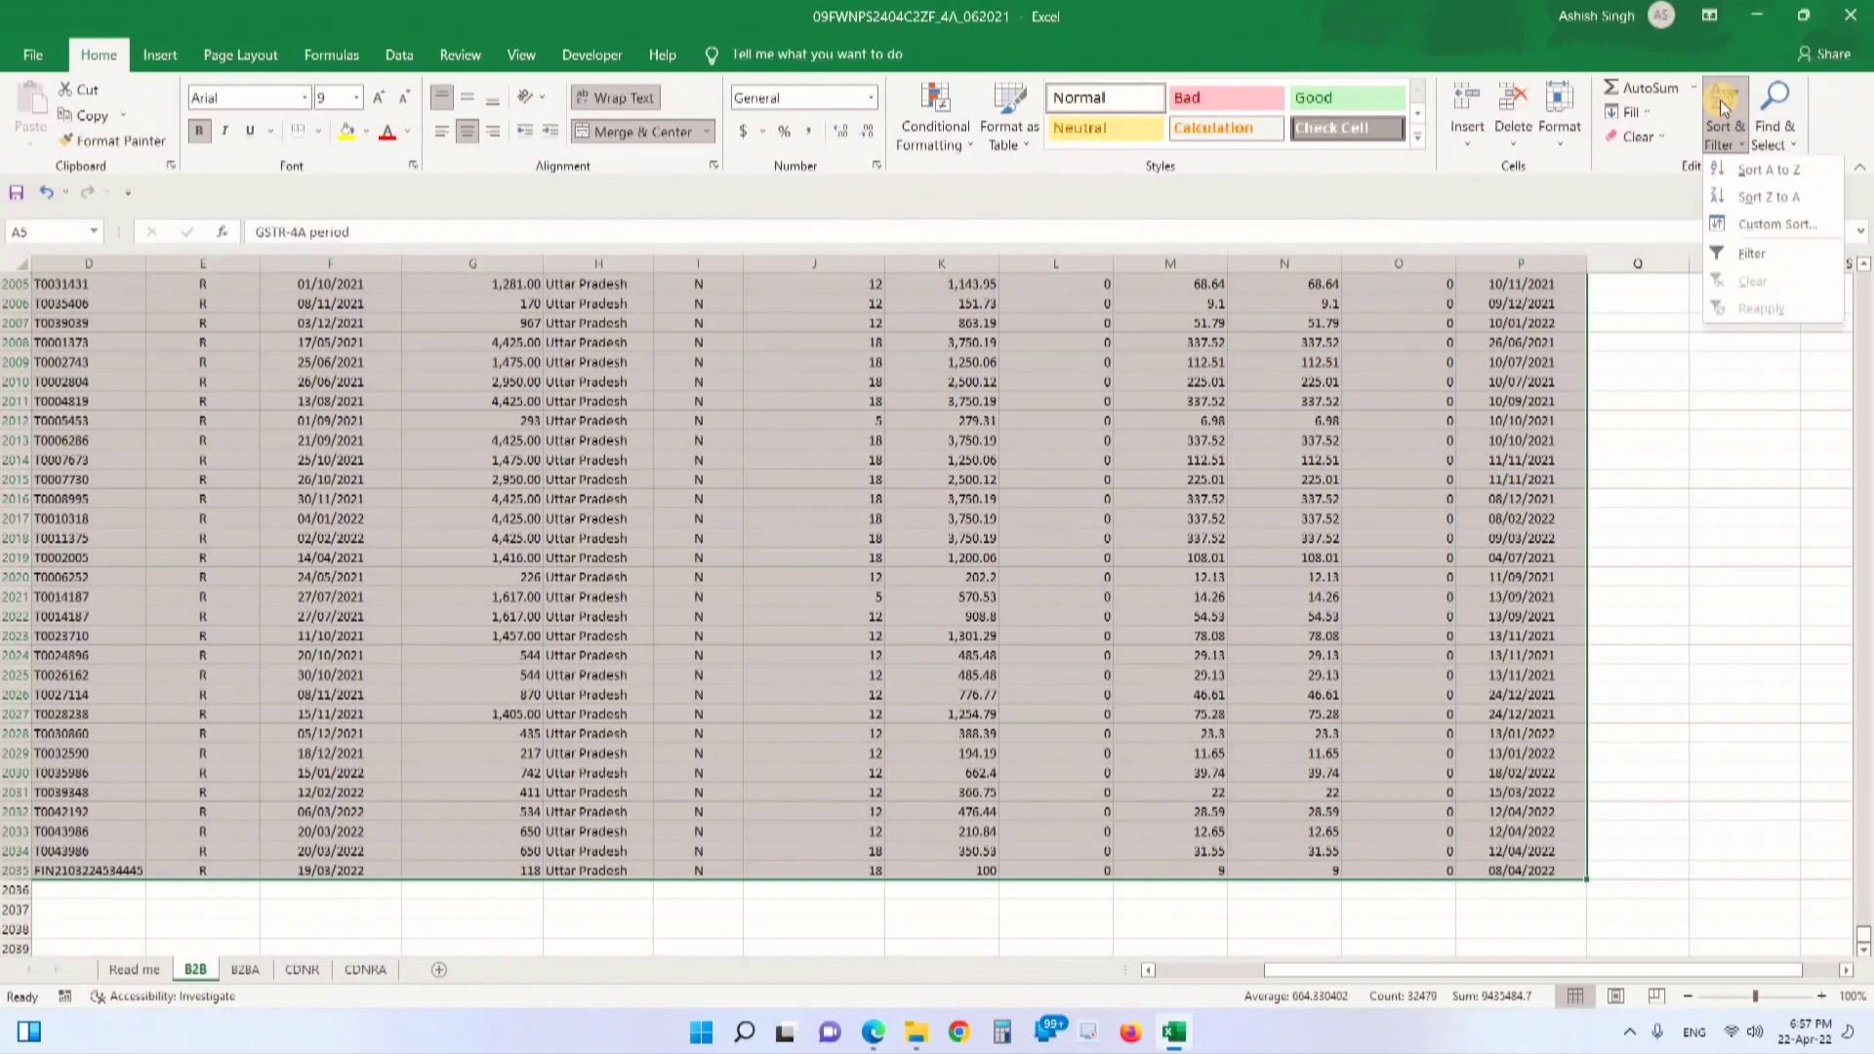
click(1743, 251)
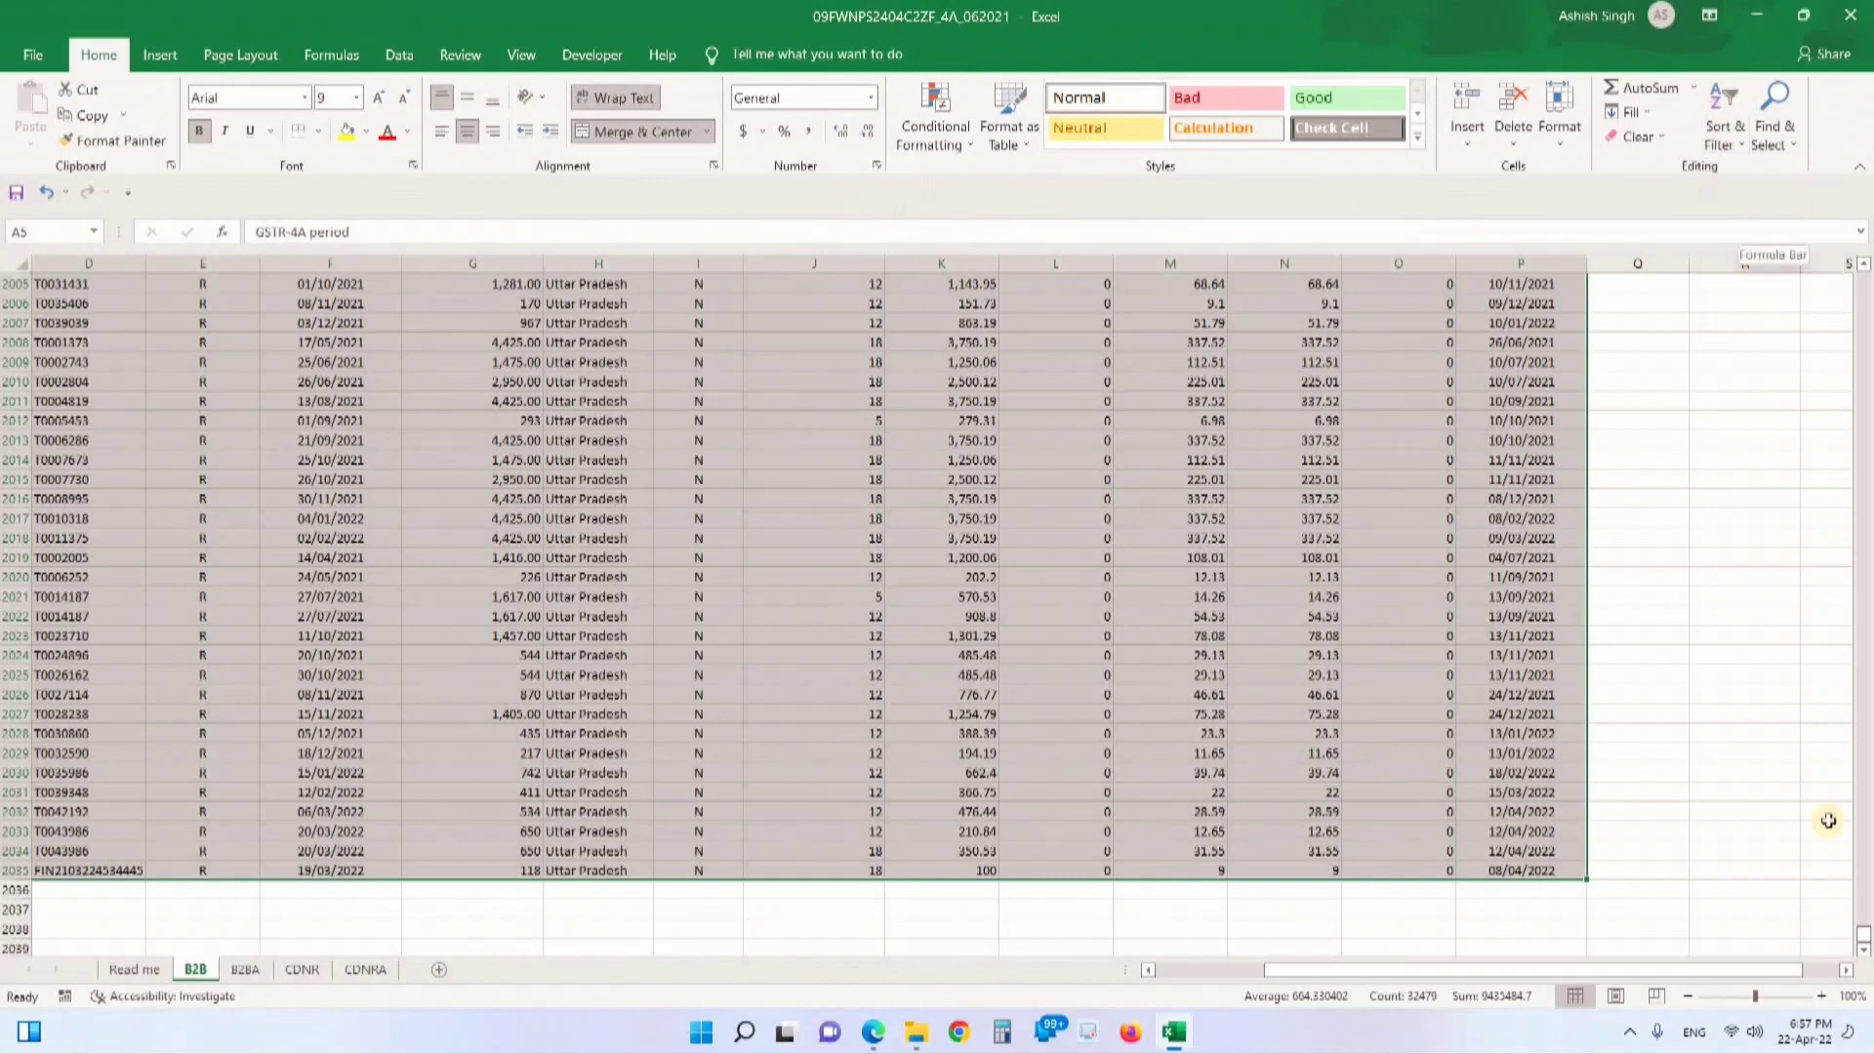
drag(1864, 940, 1848, 266)
drag(1282, 976, 1156, 974)
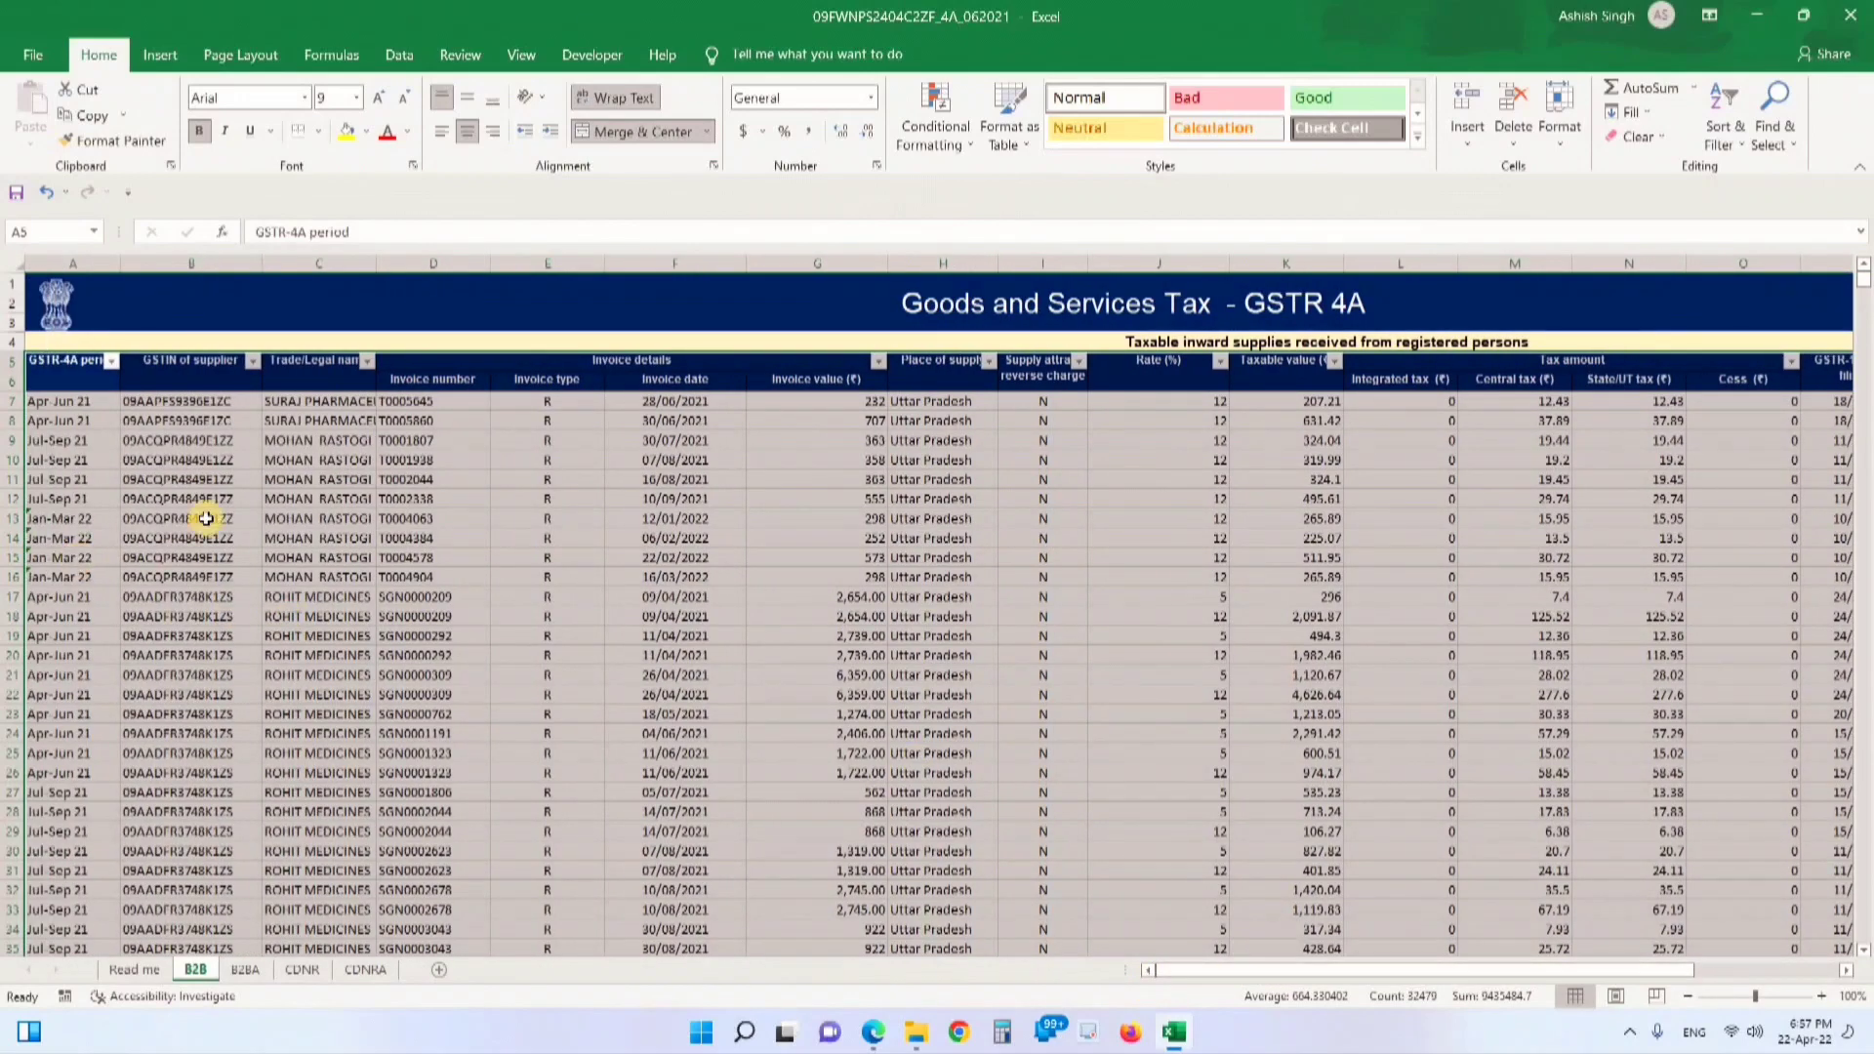
Filter the Trade/Legal name column to show only the first supplier in the list
click(365, 363)
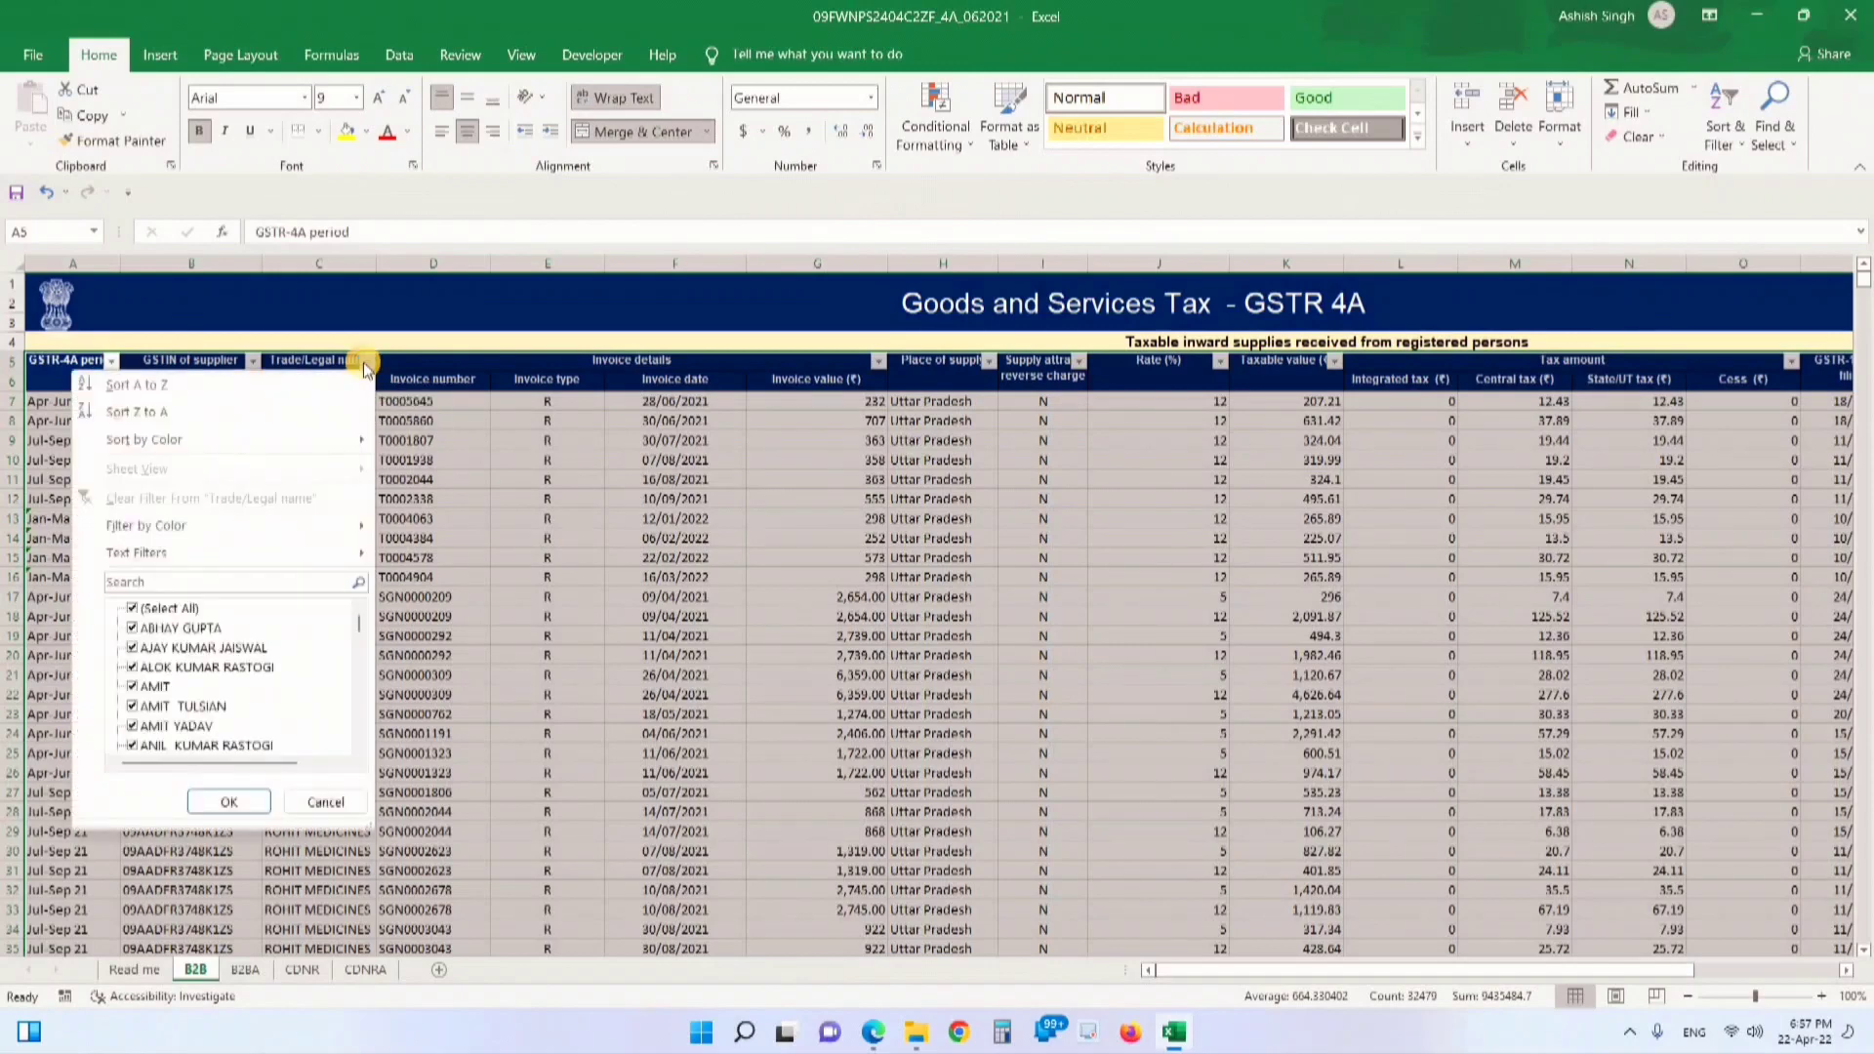
click(132, 610)
click(133, 629)
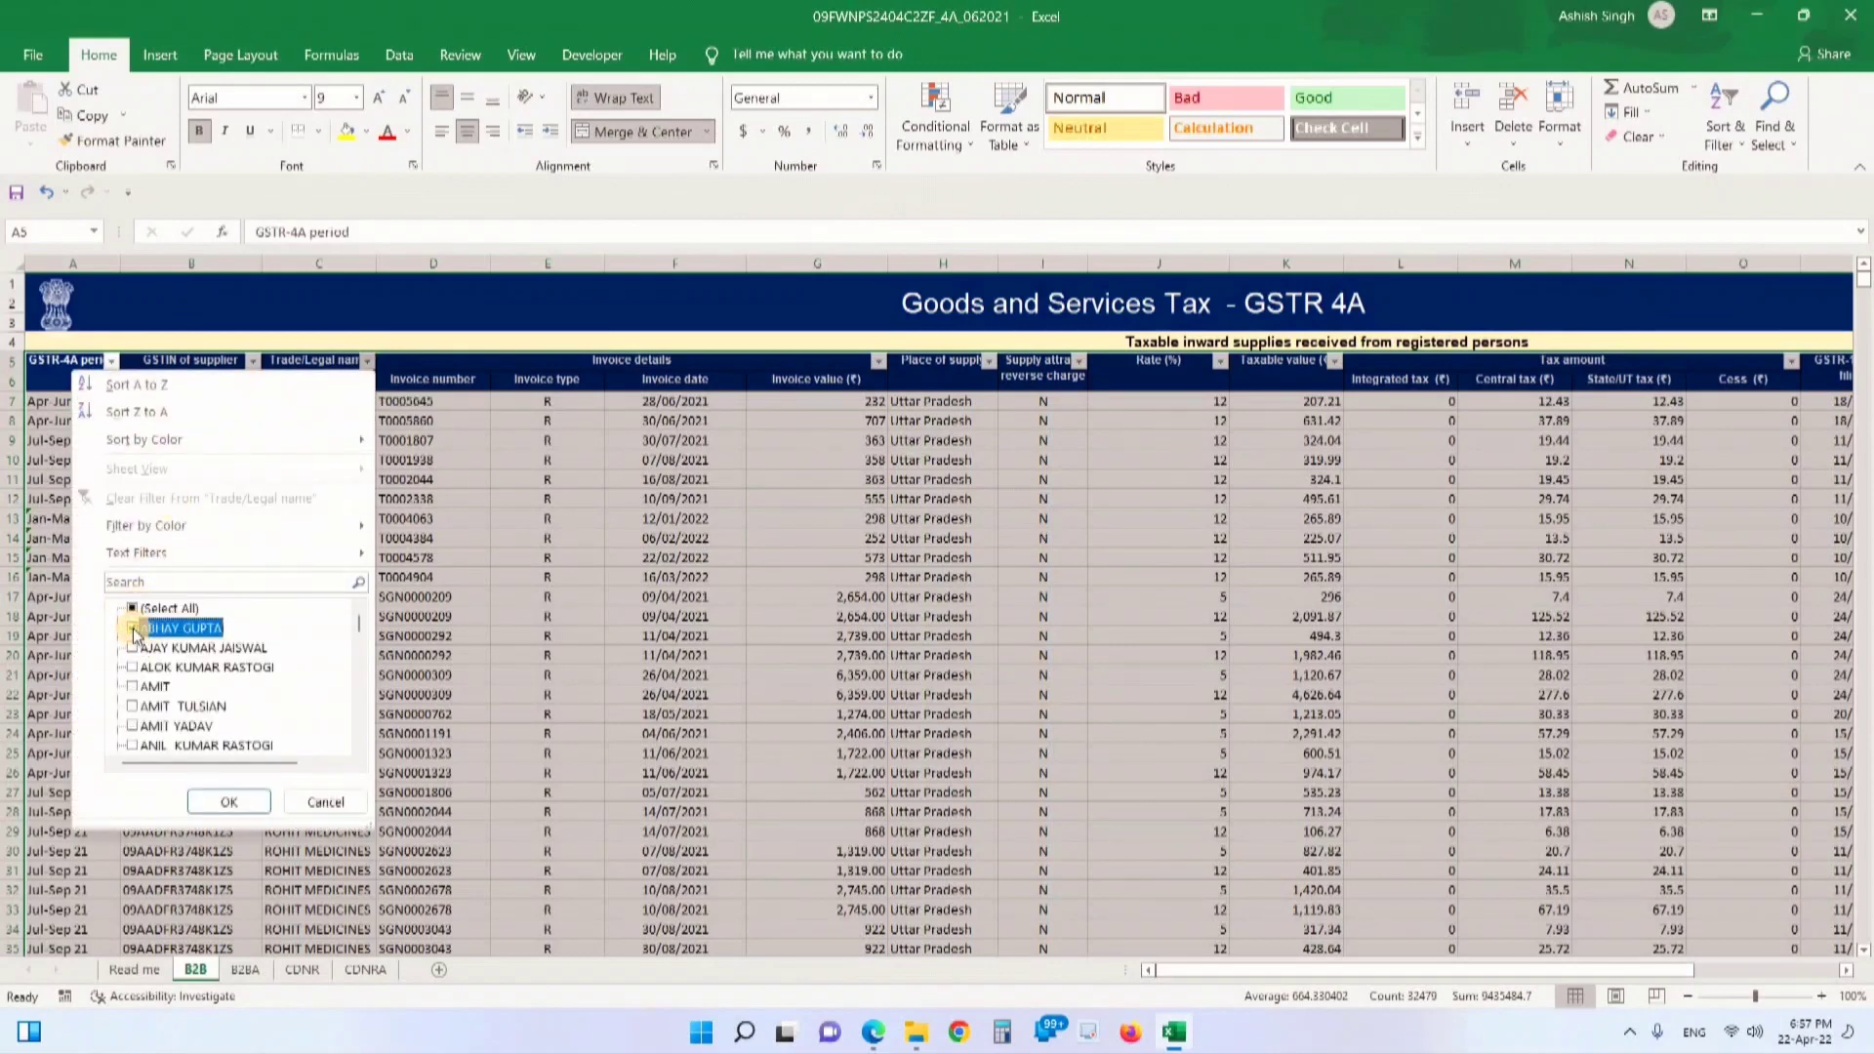
click(231, 802)
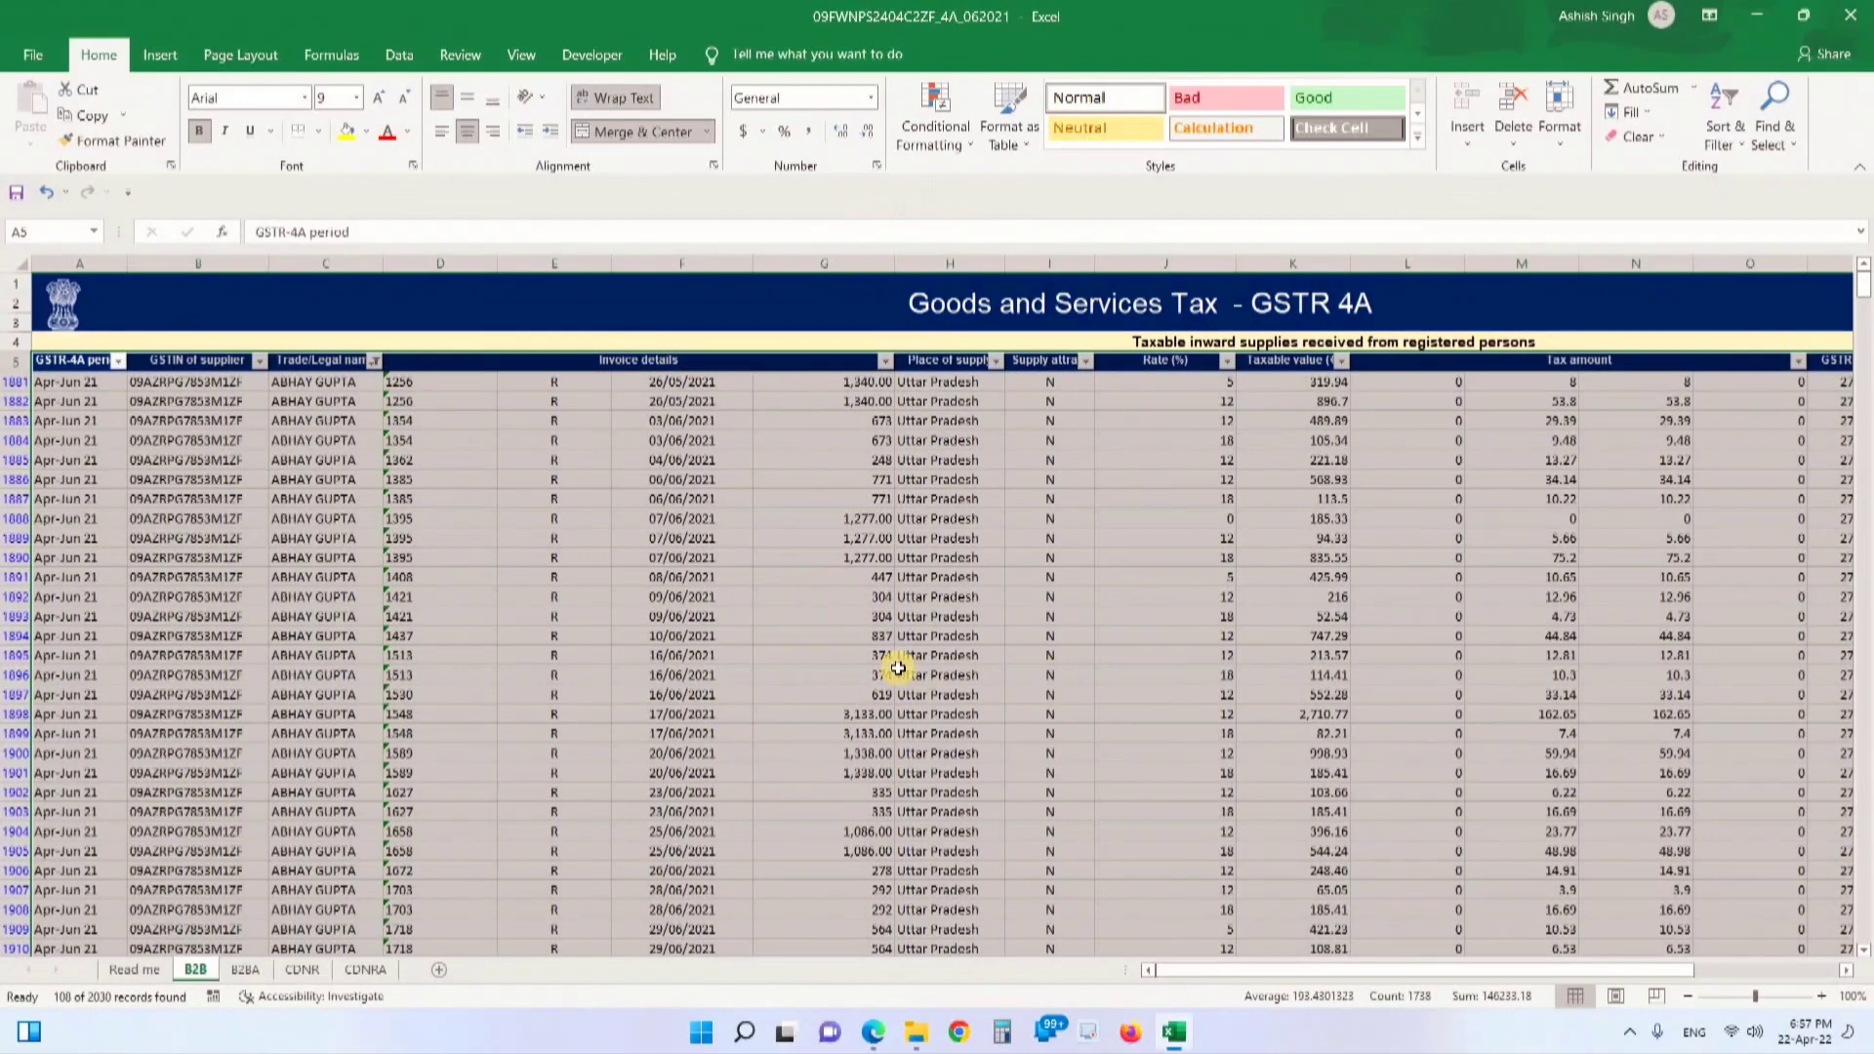
Filter the Rate (%) column to show only the supplier's 0% rows
click(1227, 362)
click(993, 610)
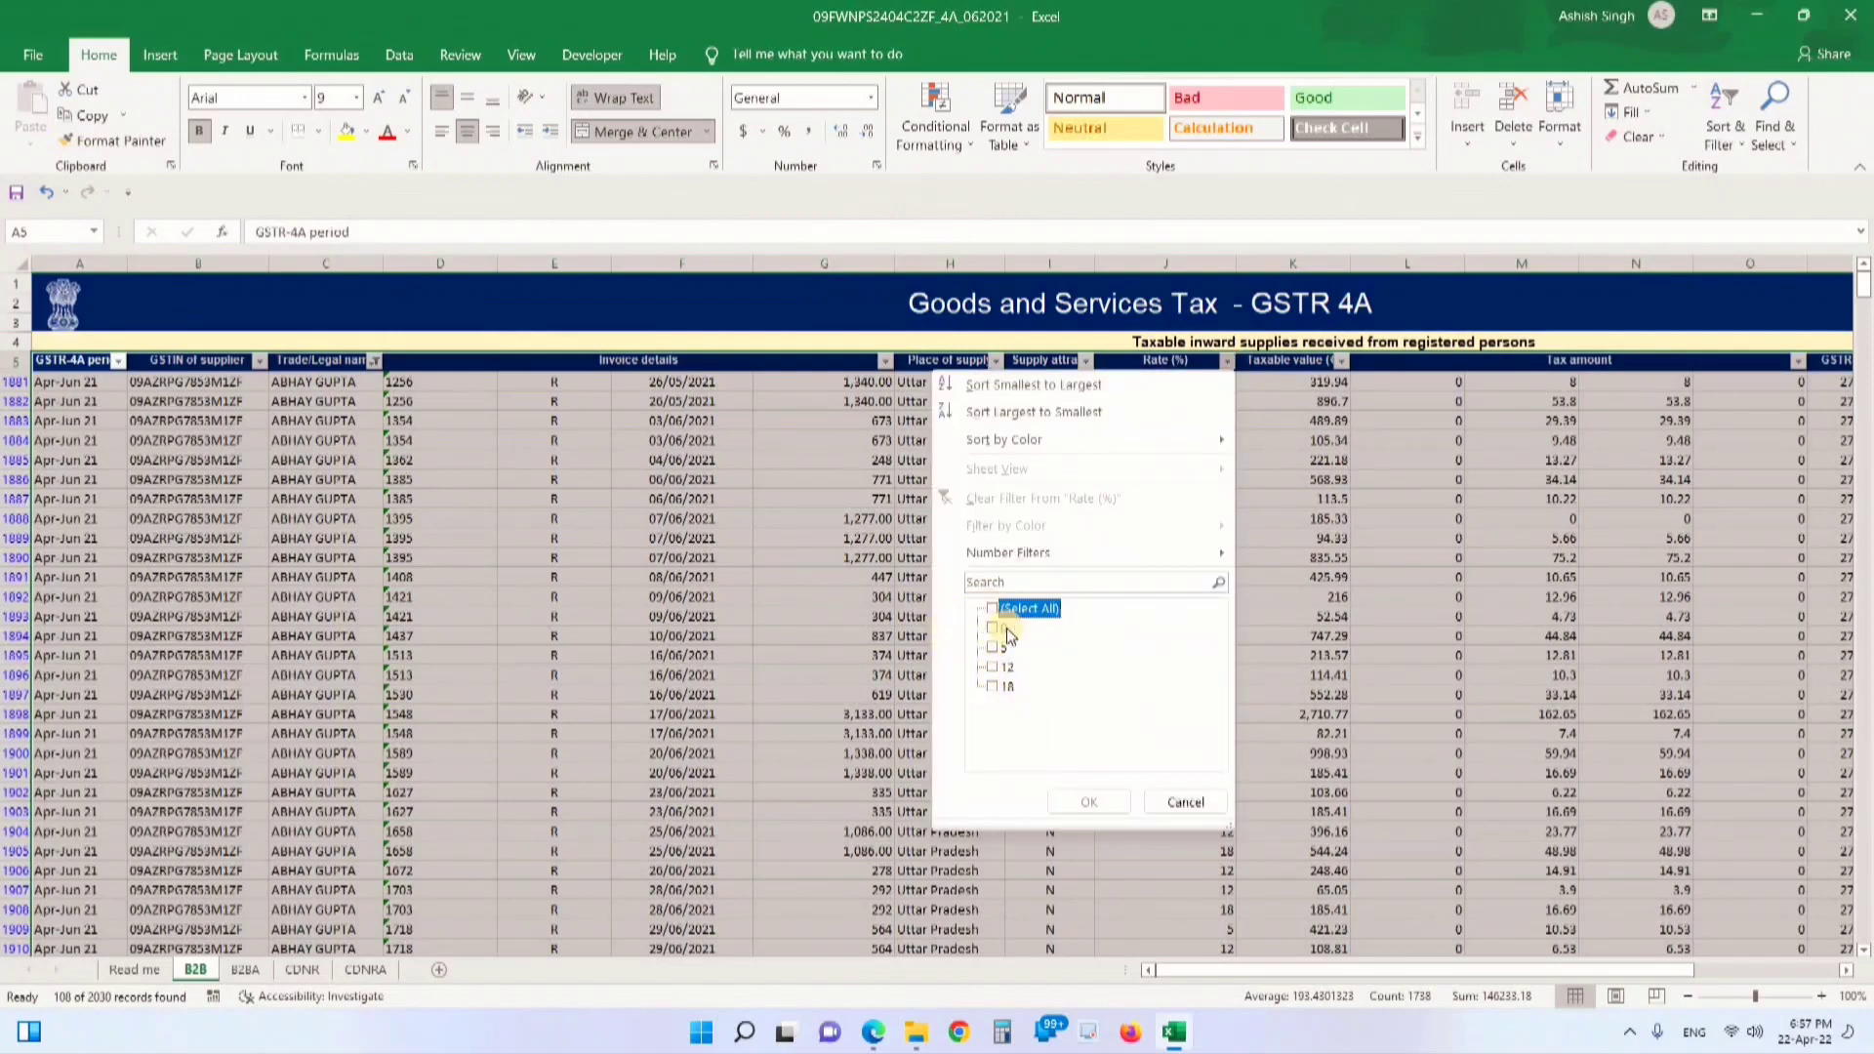
click(992, 627)
click(1086, 802)
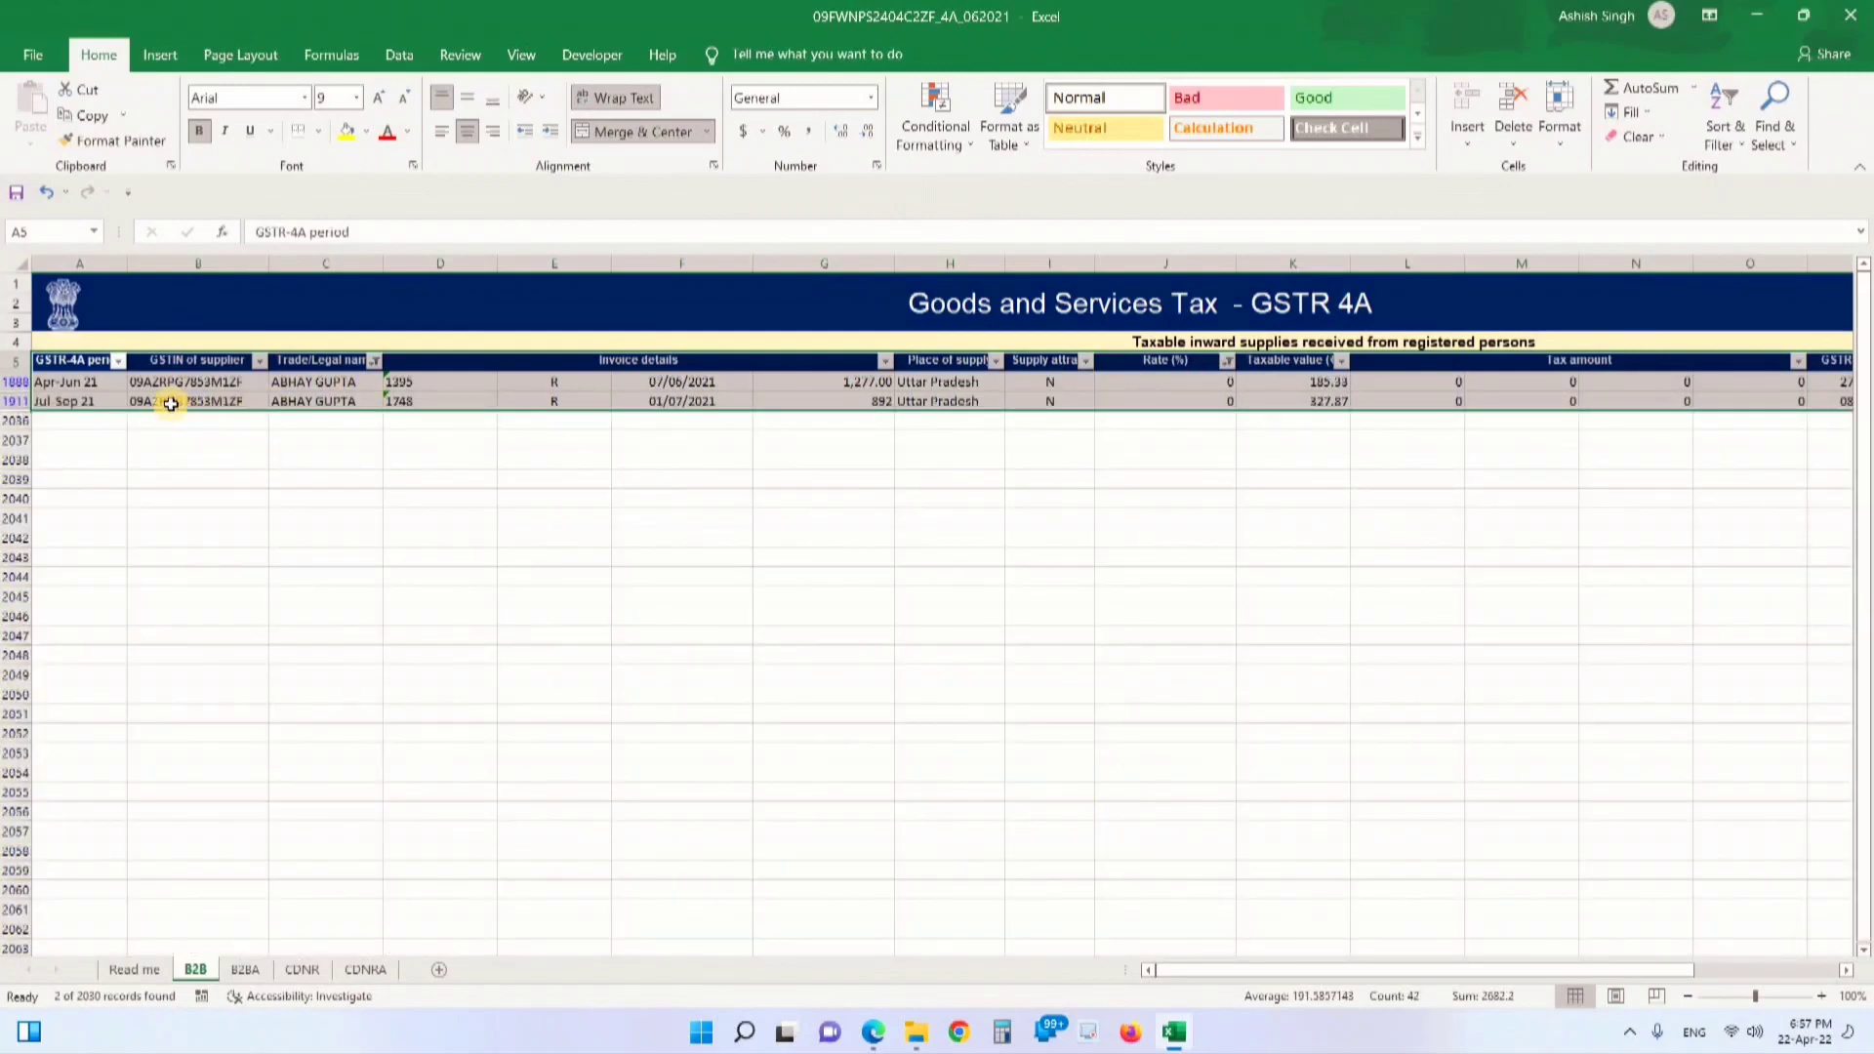
Copy the filtered supplier's GSTIN and trade name to B2043:C2043, below the table
drag(171, 403, 295, 404)
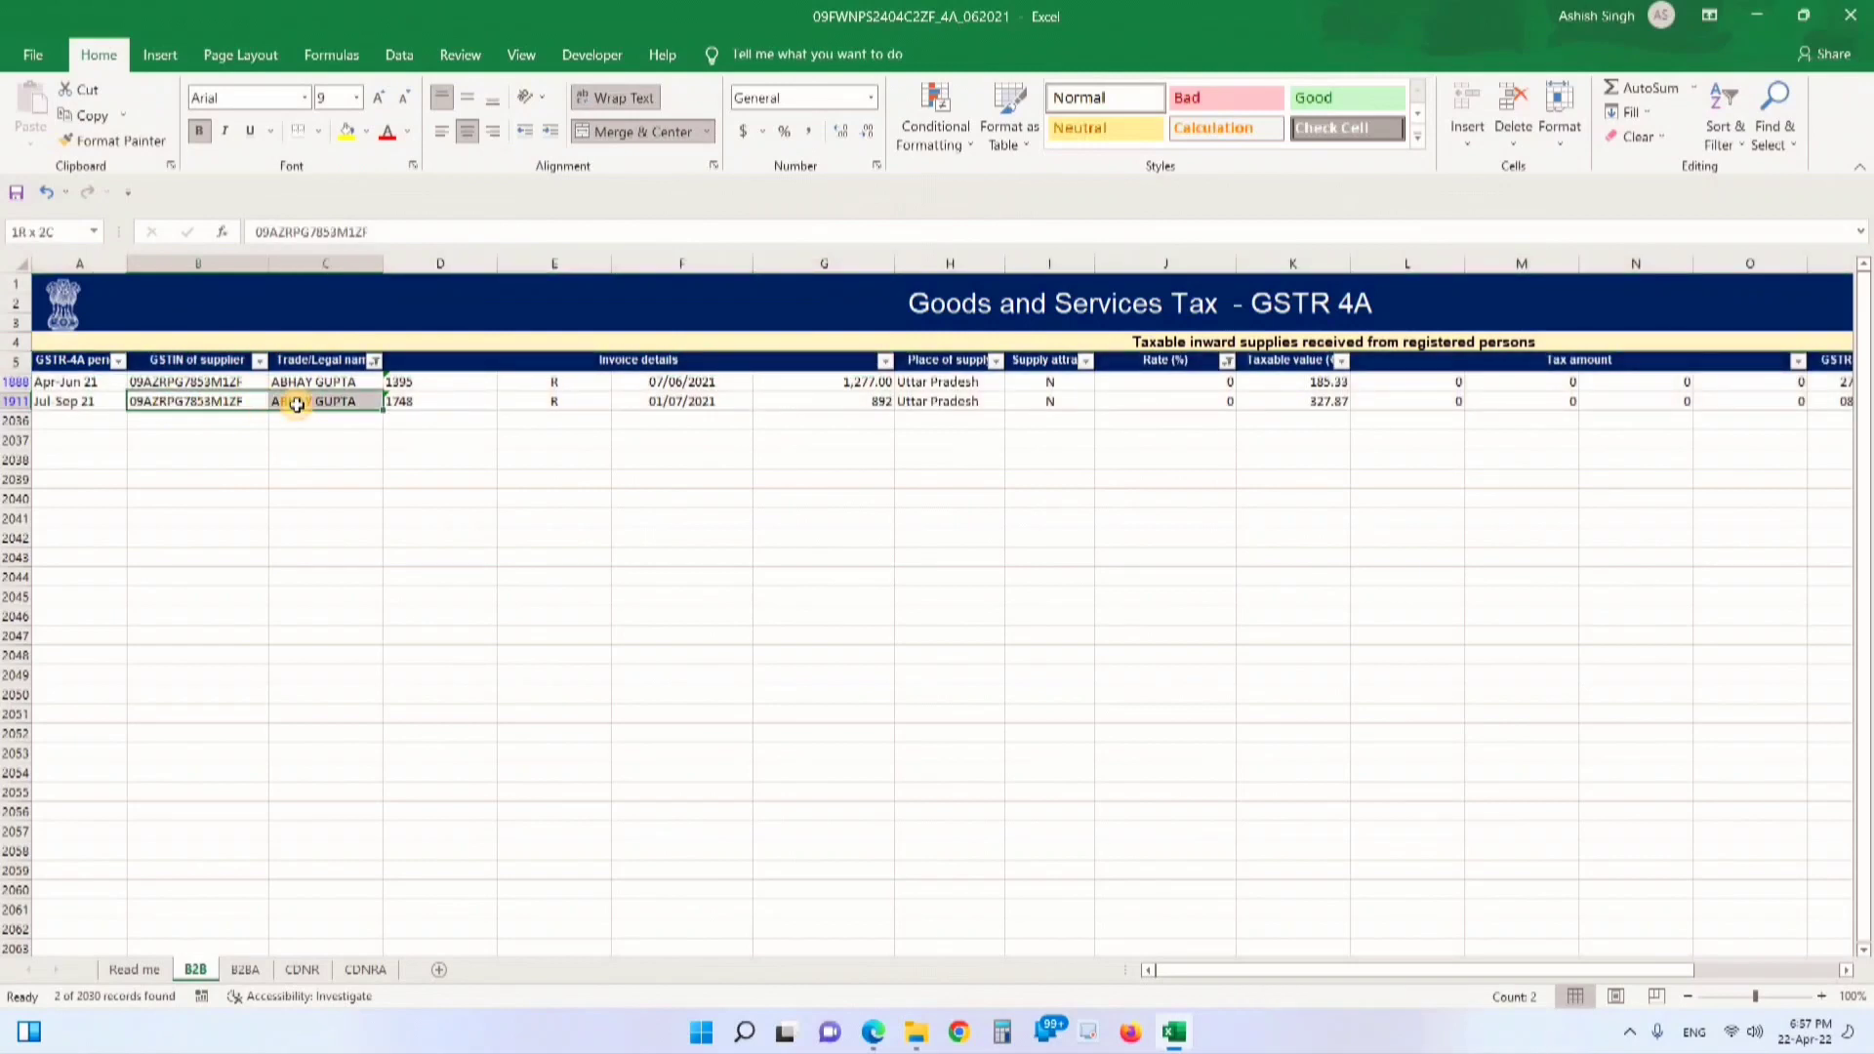
key(ctrl+c)
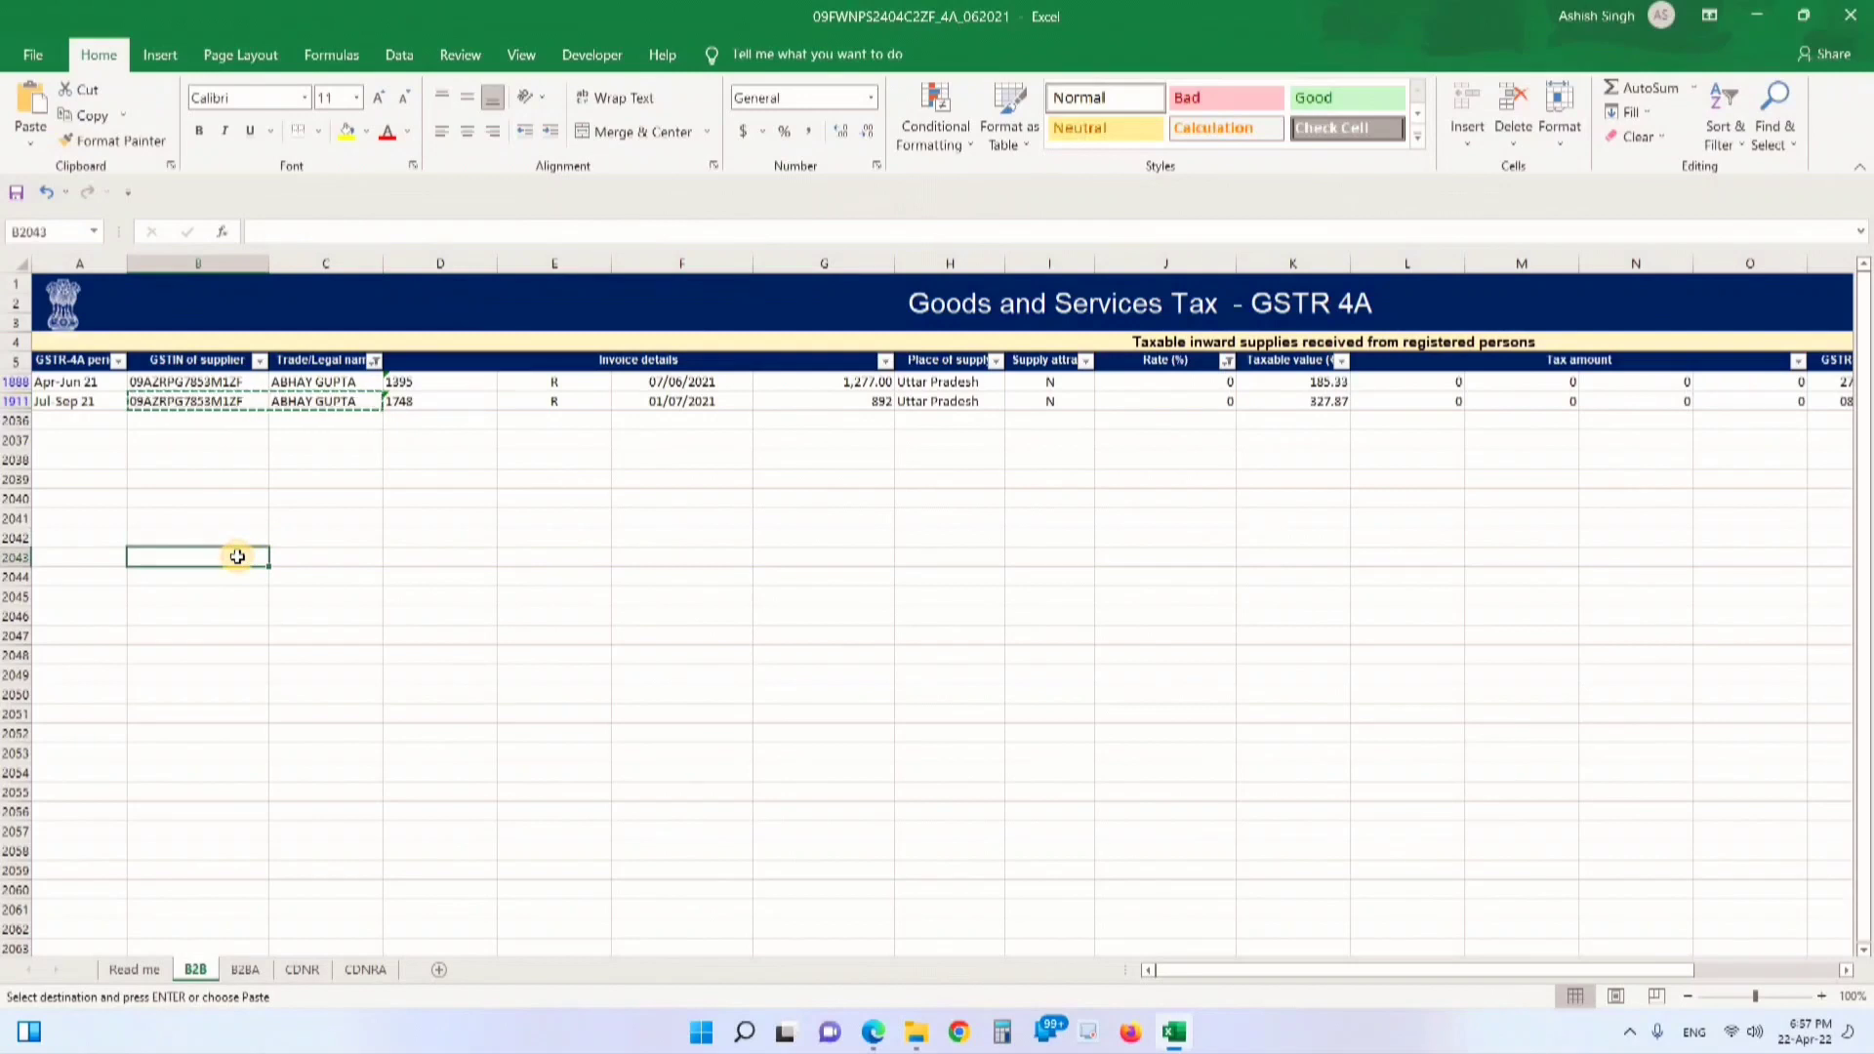
key(ctrl+v)
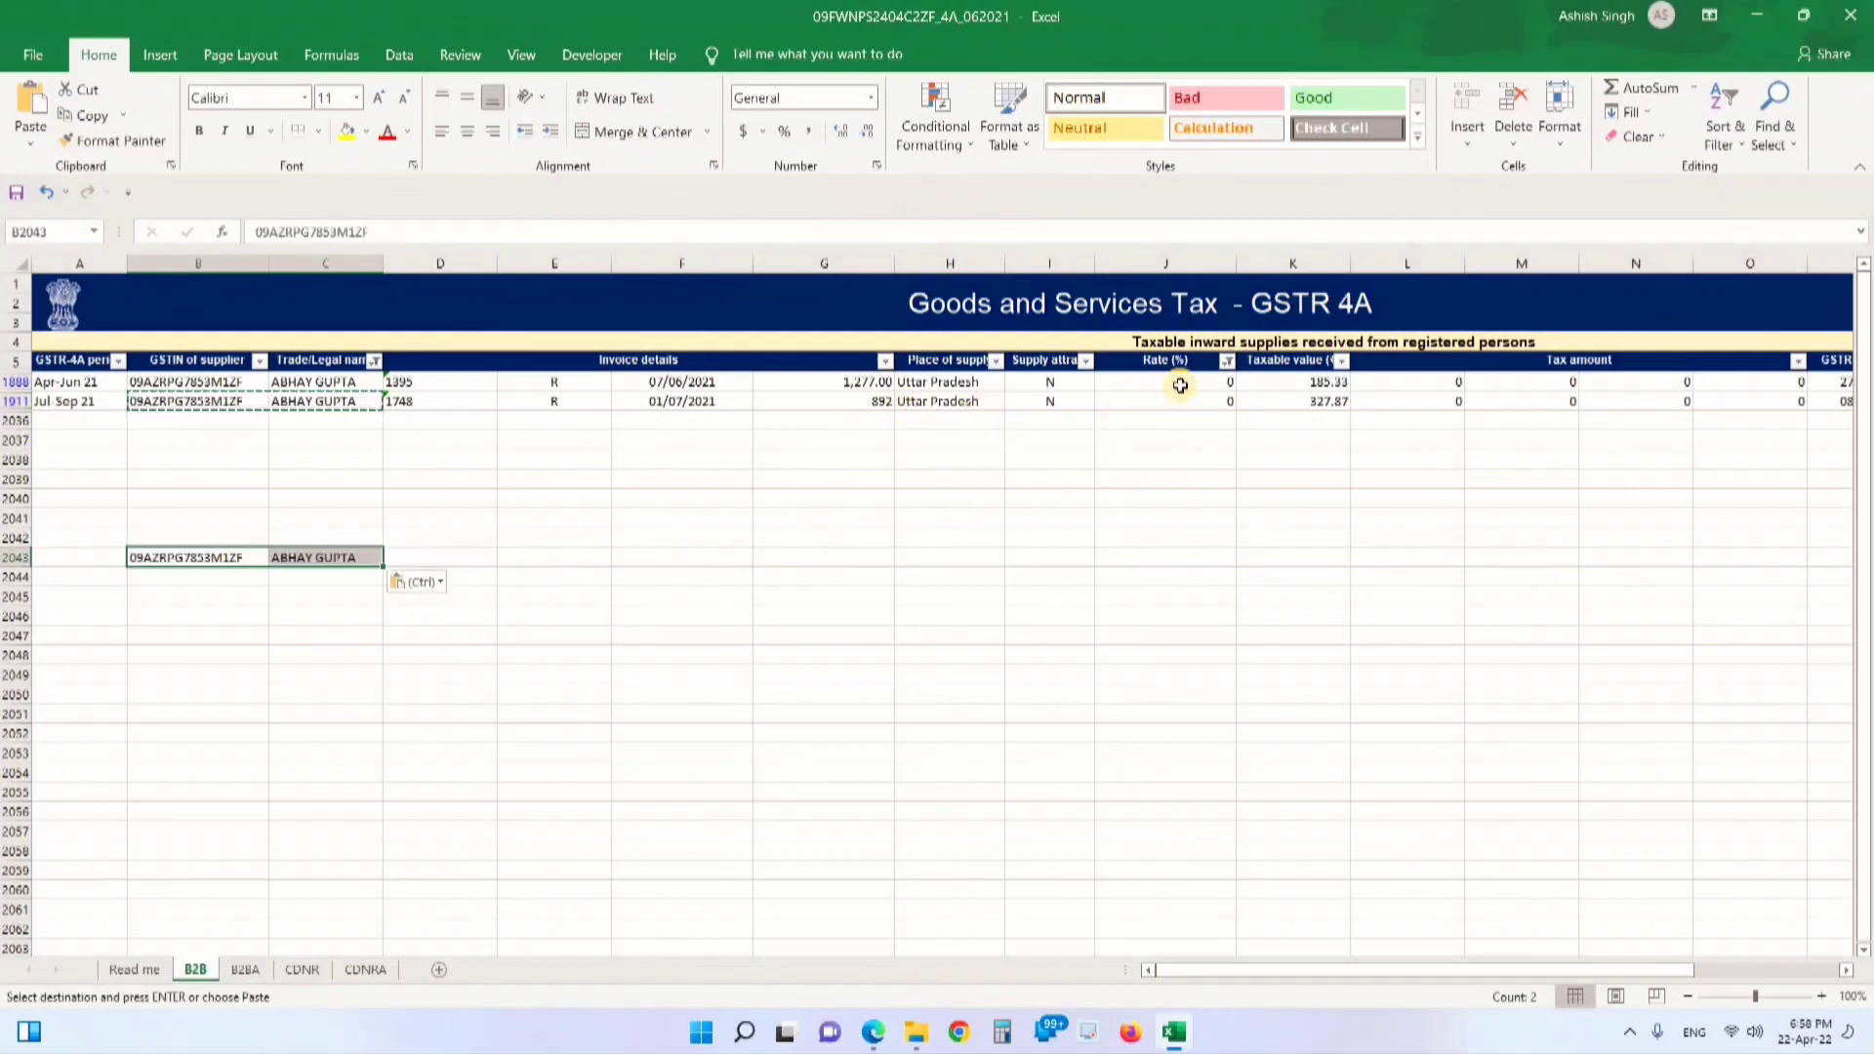
Enter rate 0 in D2043 and the summed taxable value of the two filtered rows, 513.2, in E2043
click(474, 560)
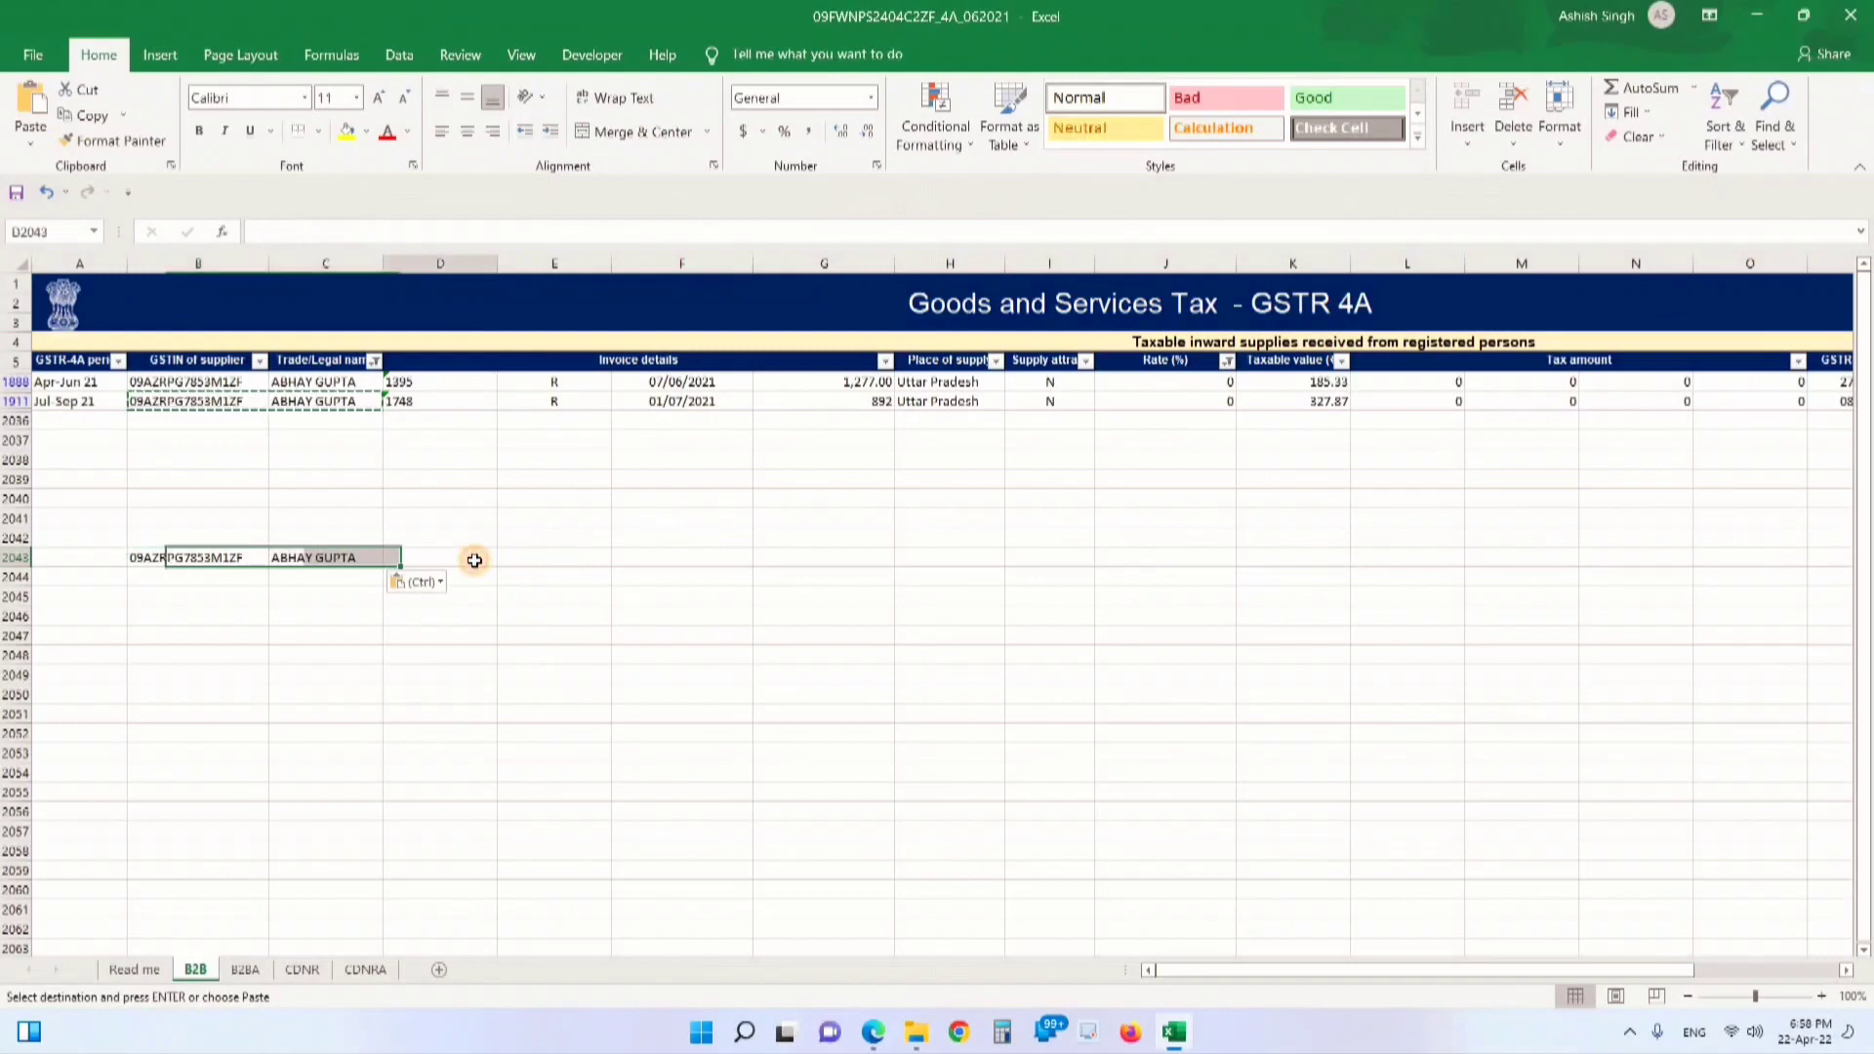
text(0)
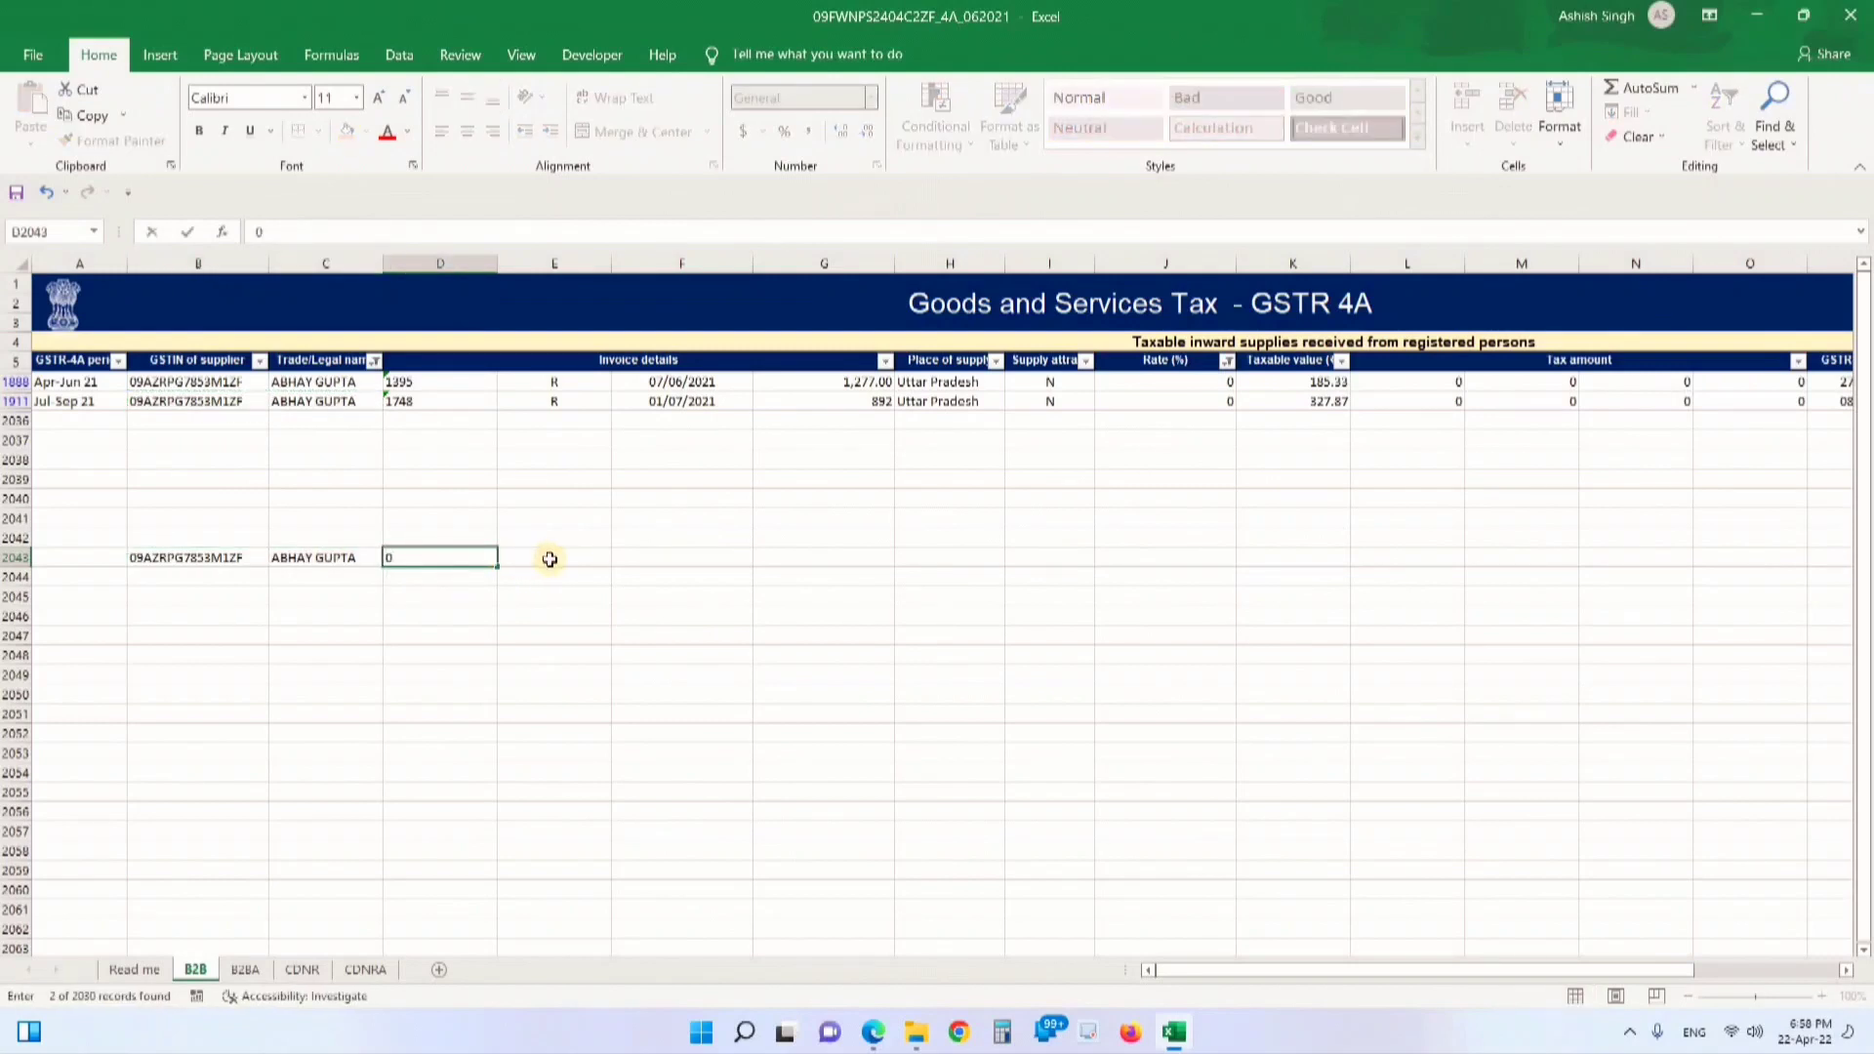
click(597, 559)
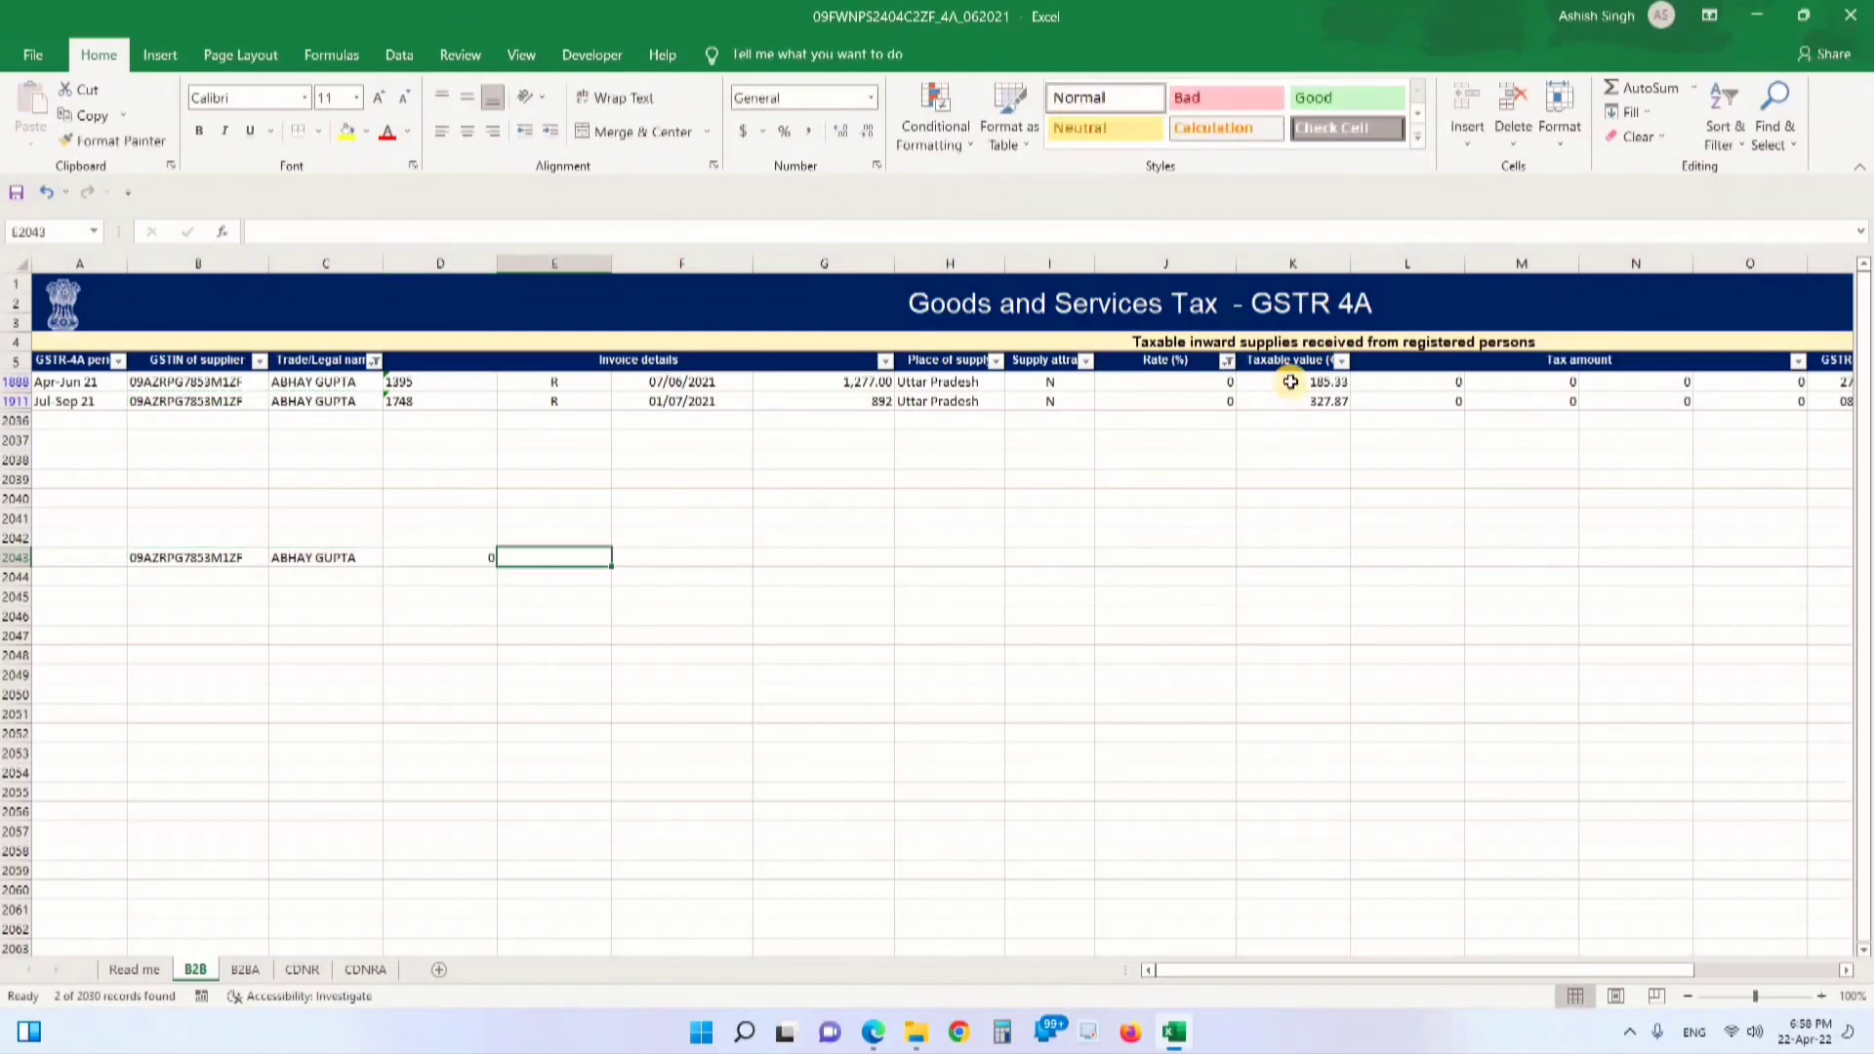
drag(1290, 382, 1290, 401)
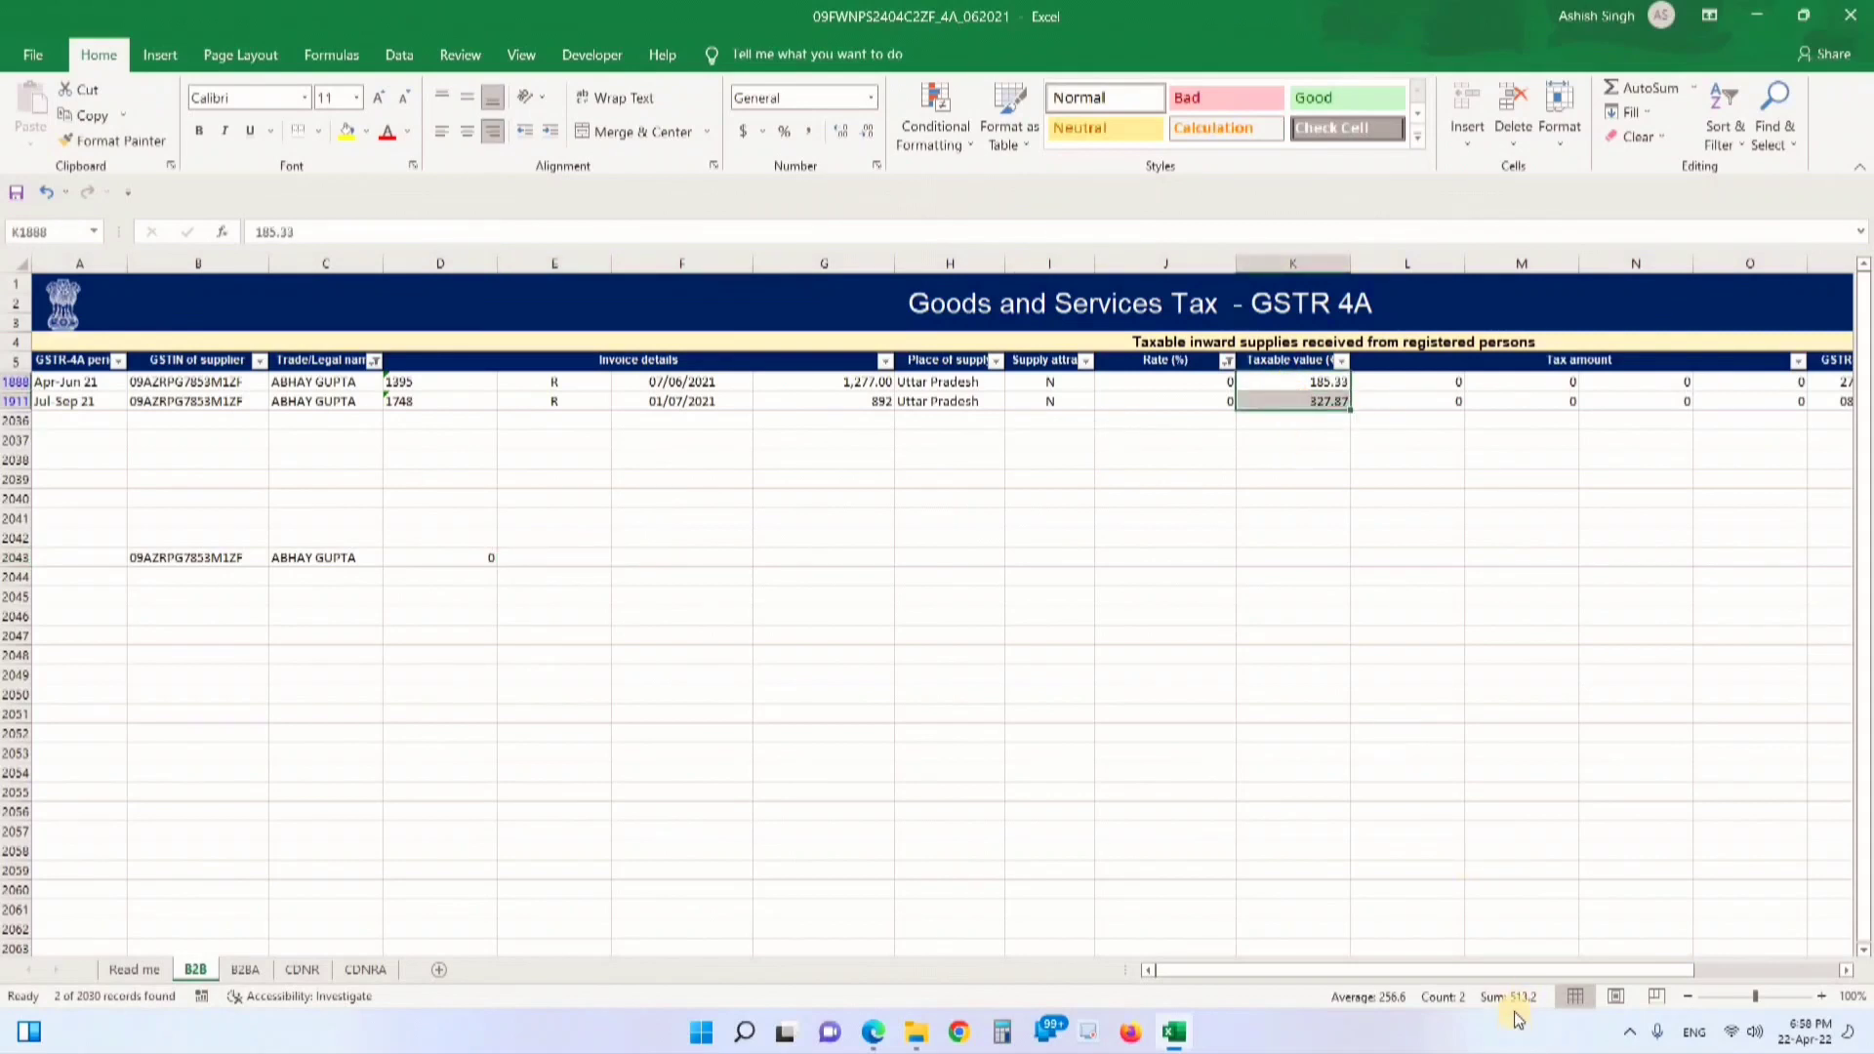
click(534, 557)
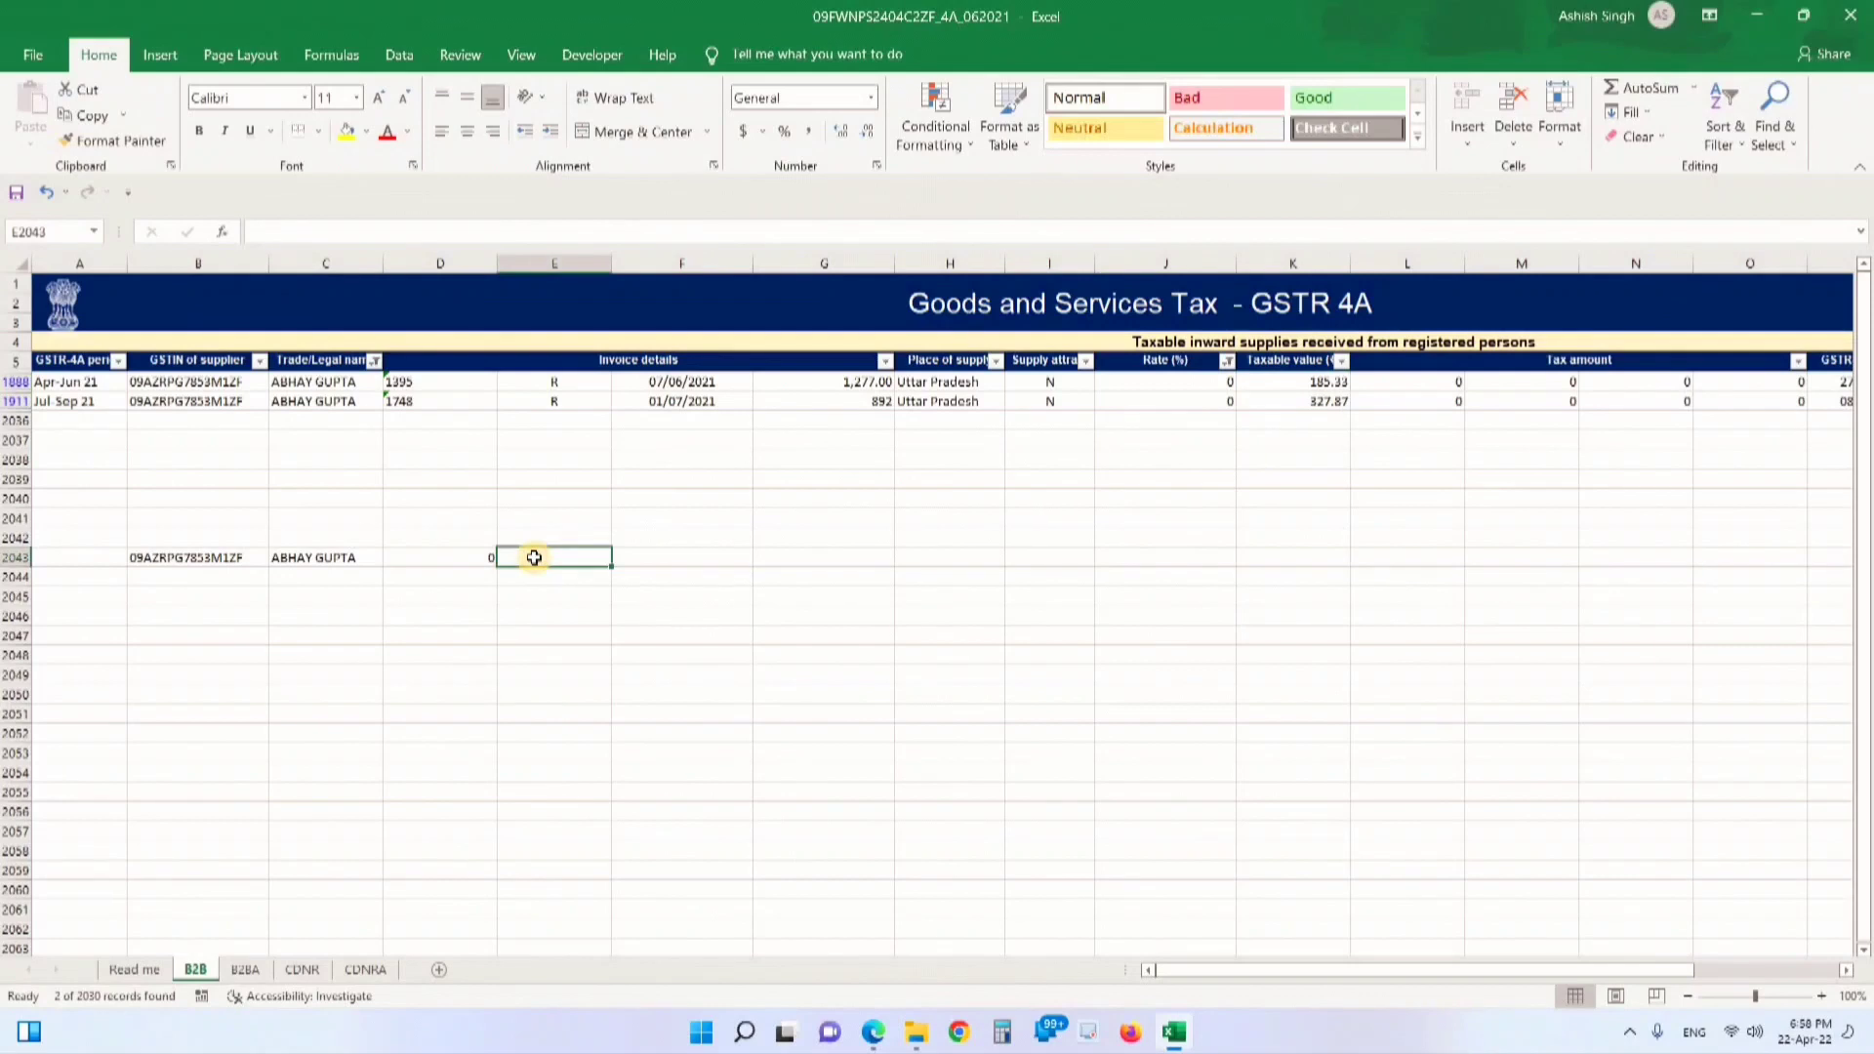
text(513.2)
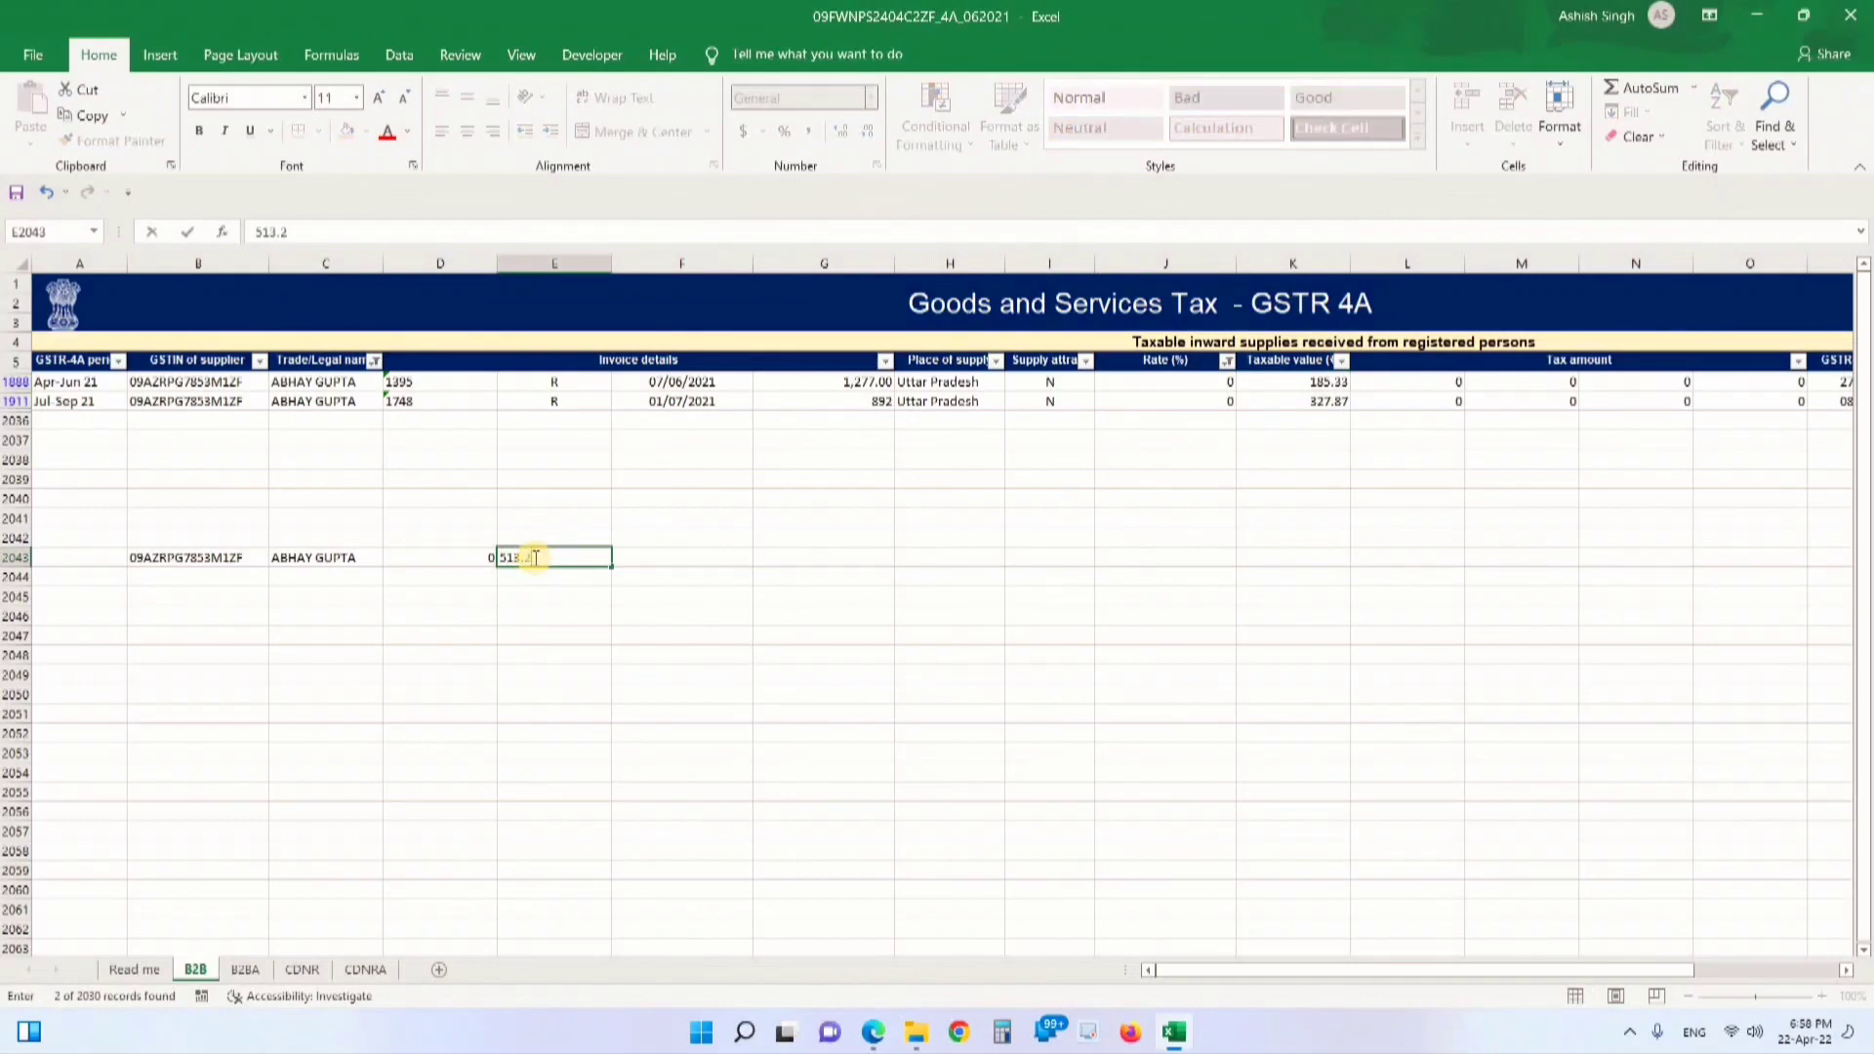
click(676, 556)
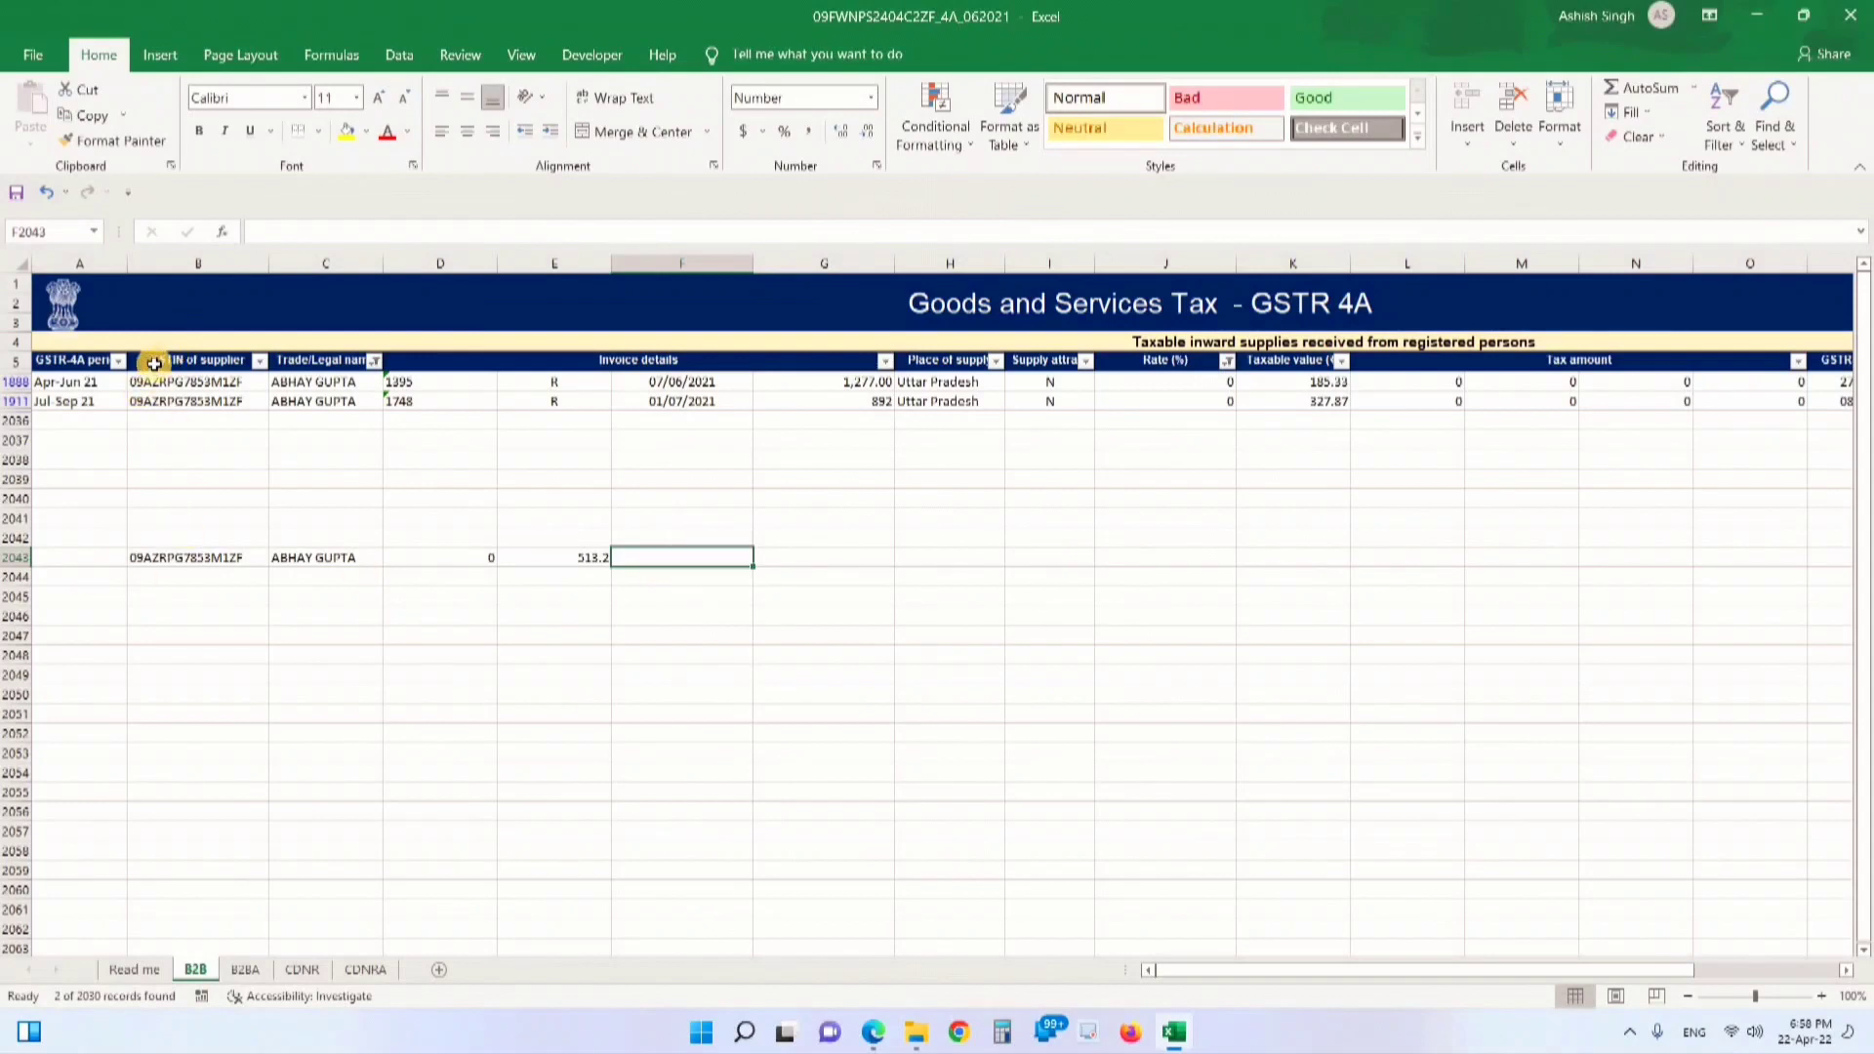
Copy the GSTIN of supplier and Trade/Legal name headers and paste them as values into B2042:C2042
drag(152, 362, 320, 359)
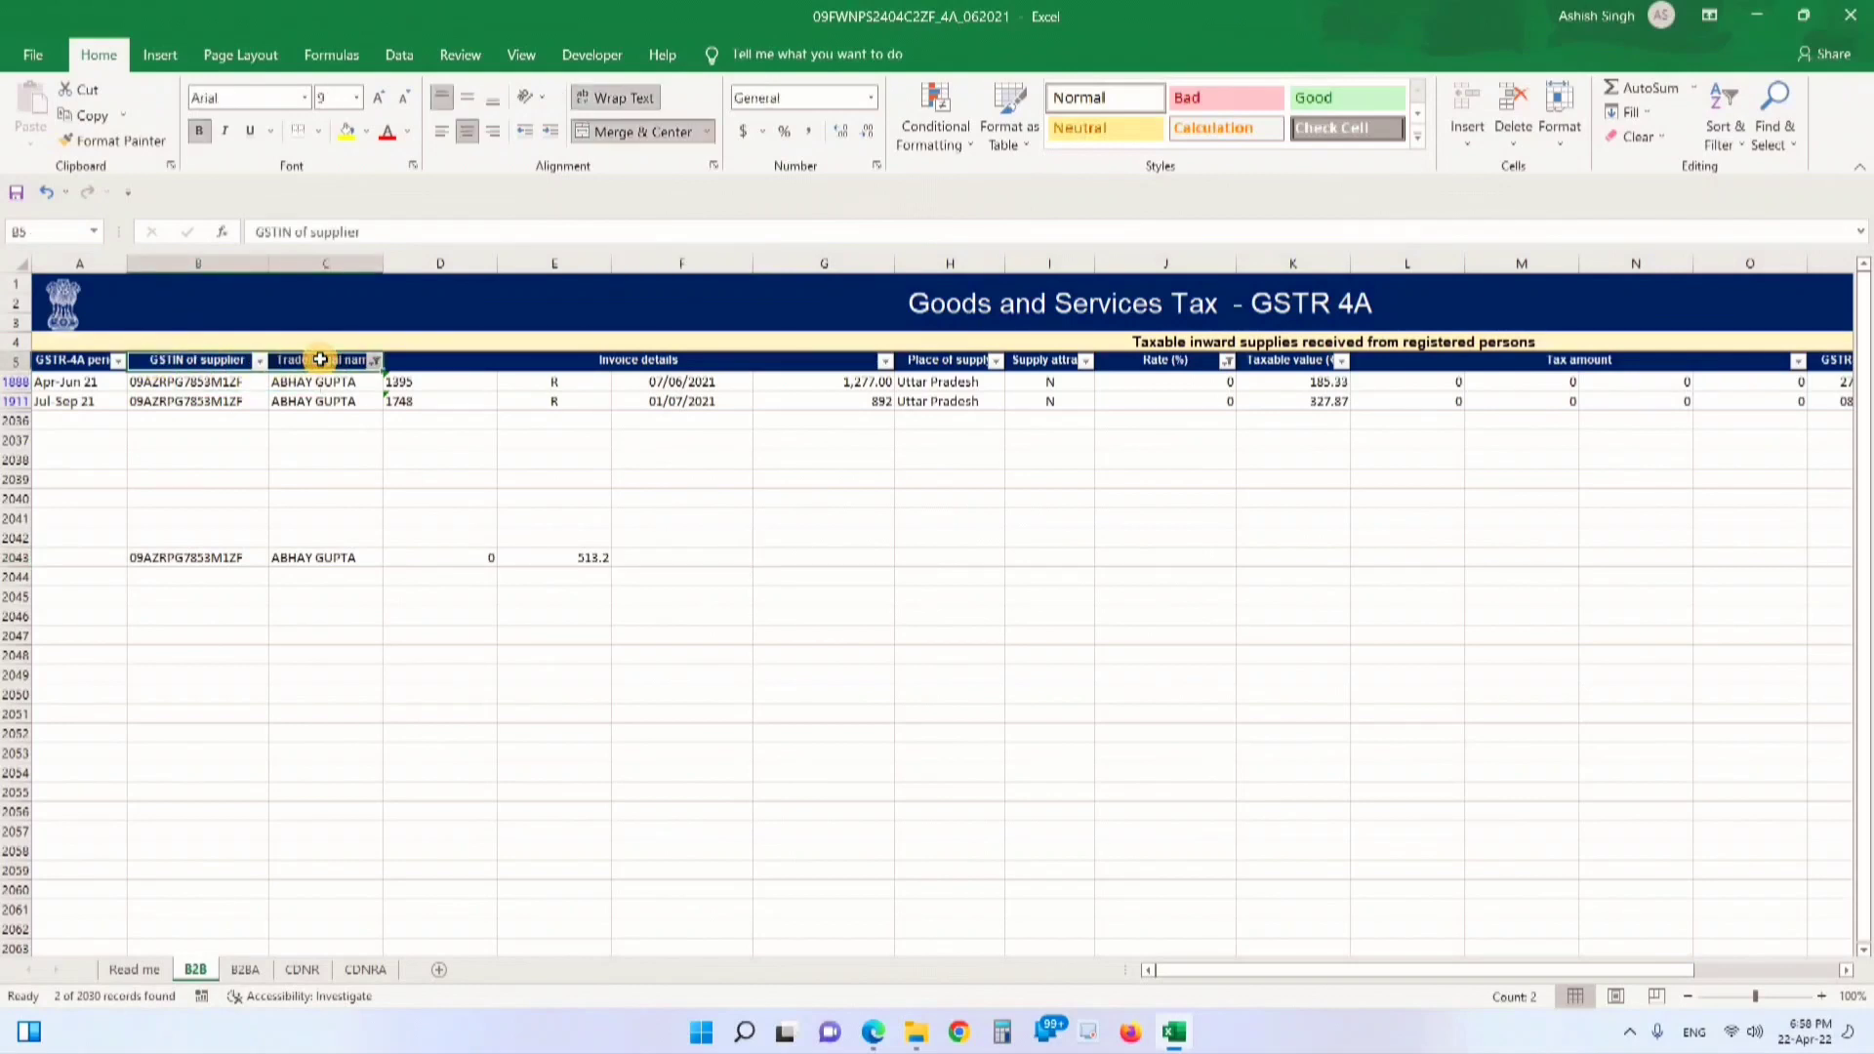
key(ctrl+c)
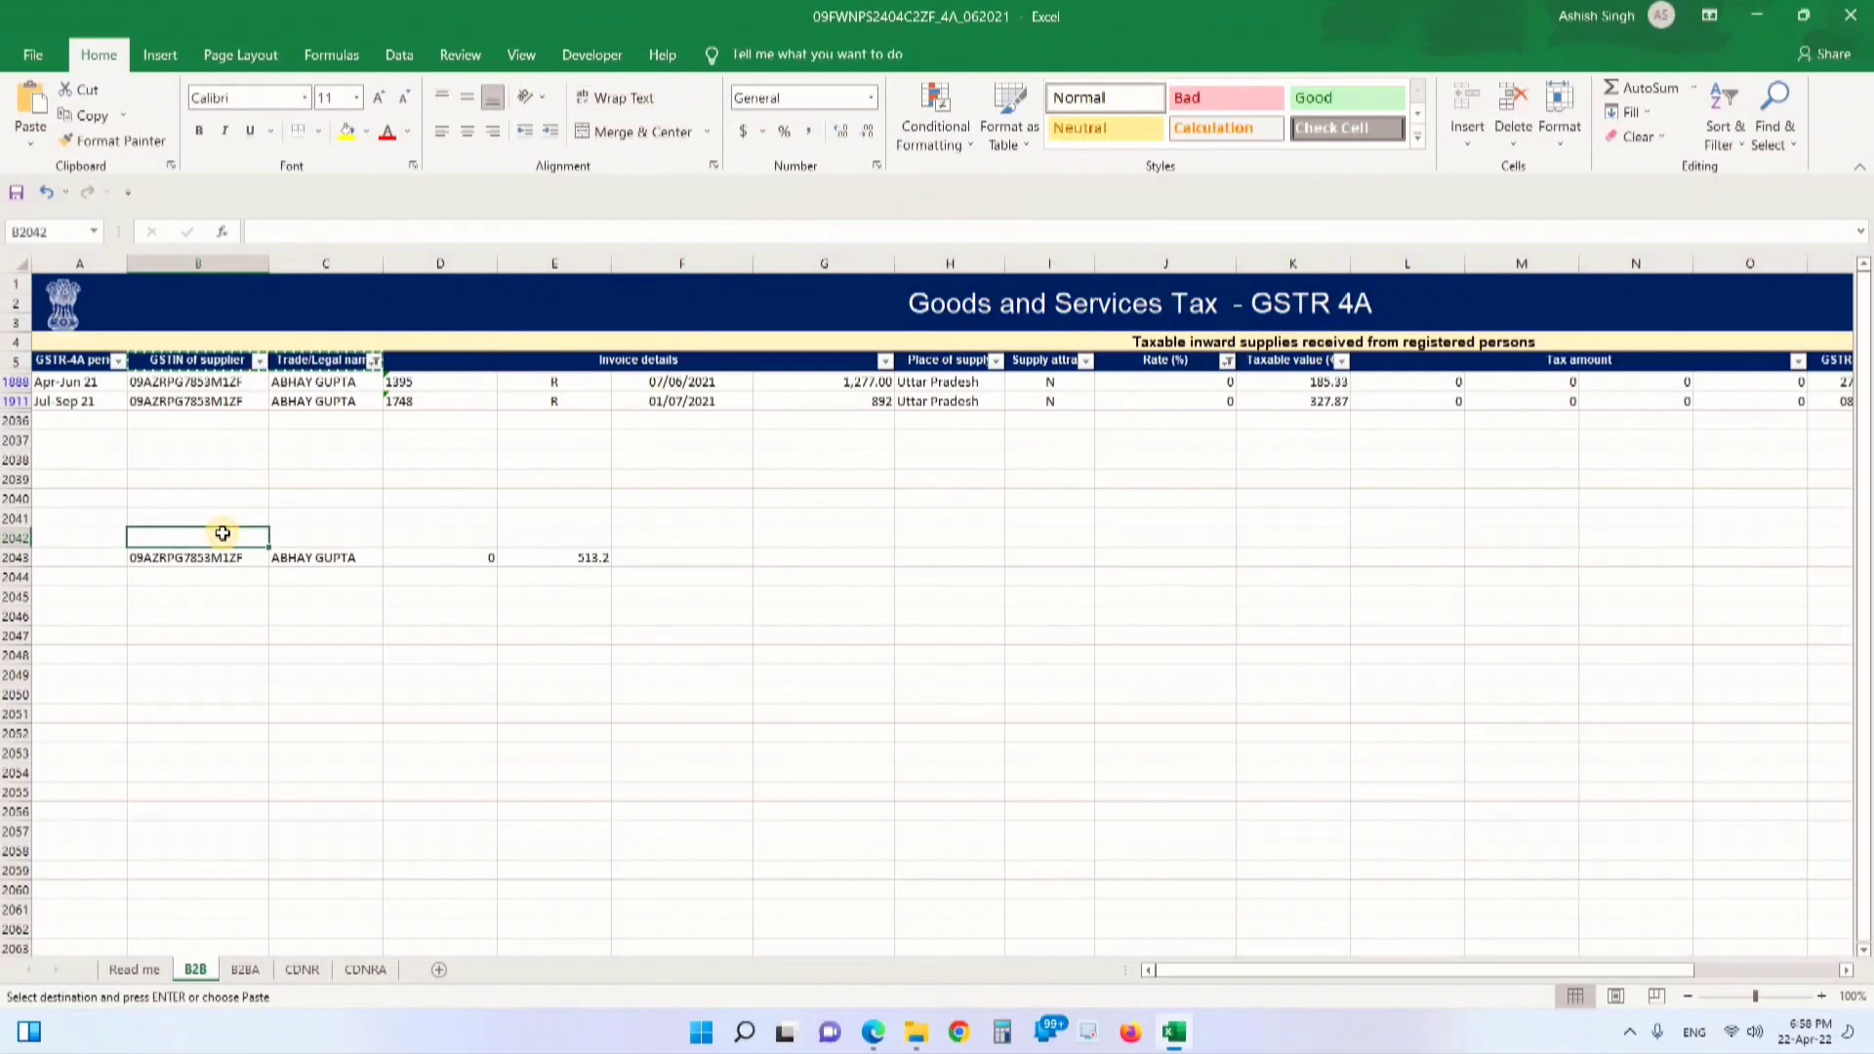
right_click(222, 534)
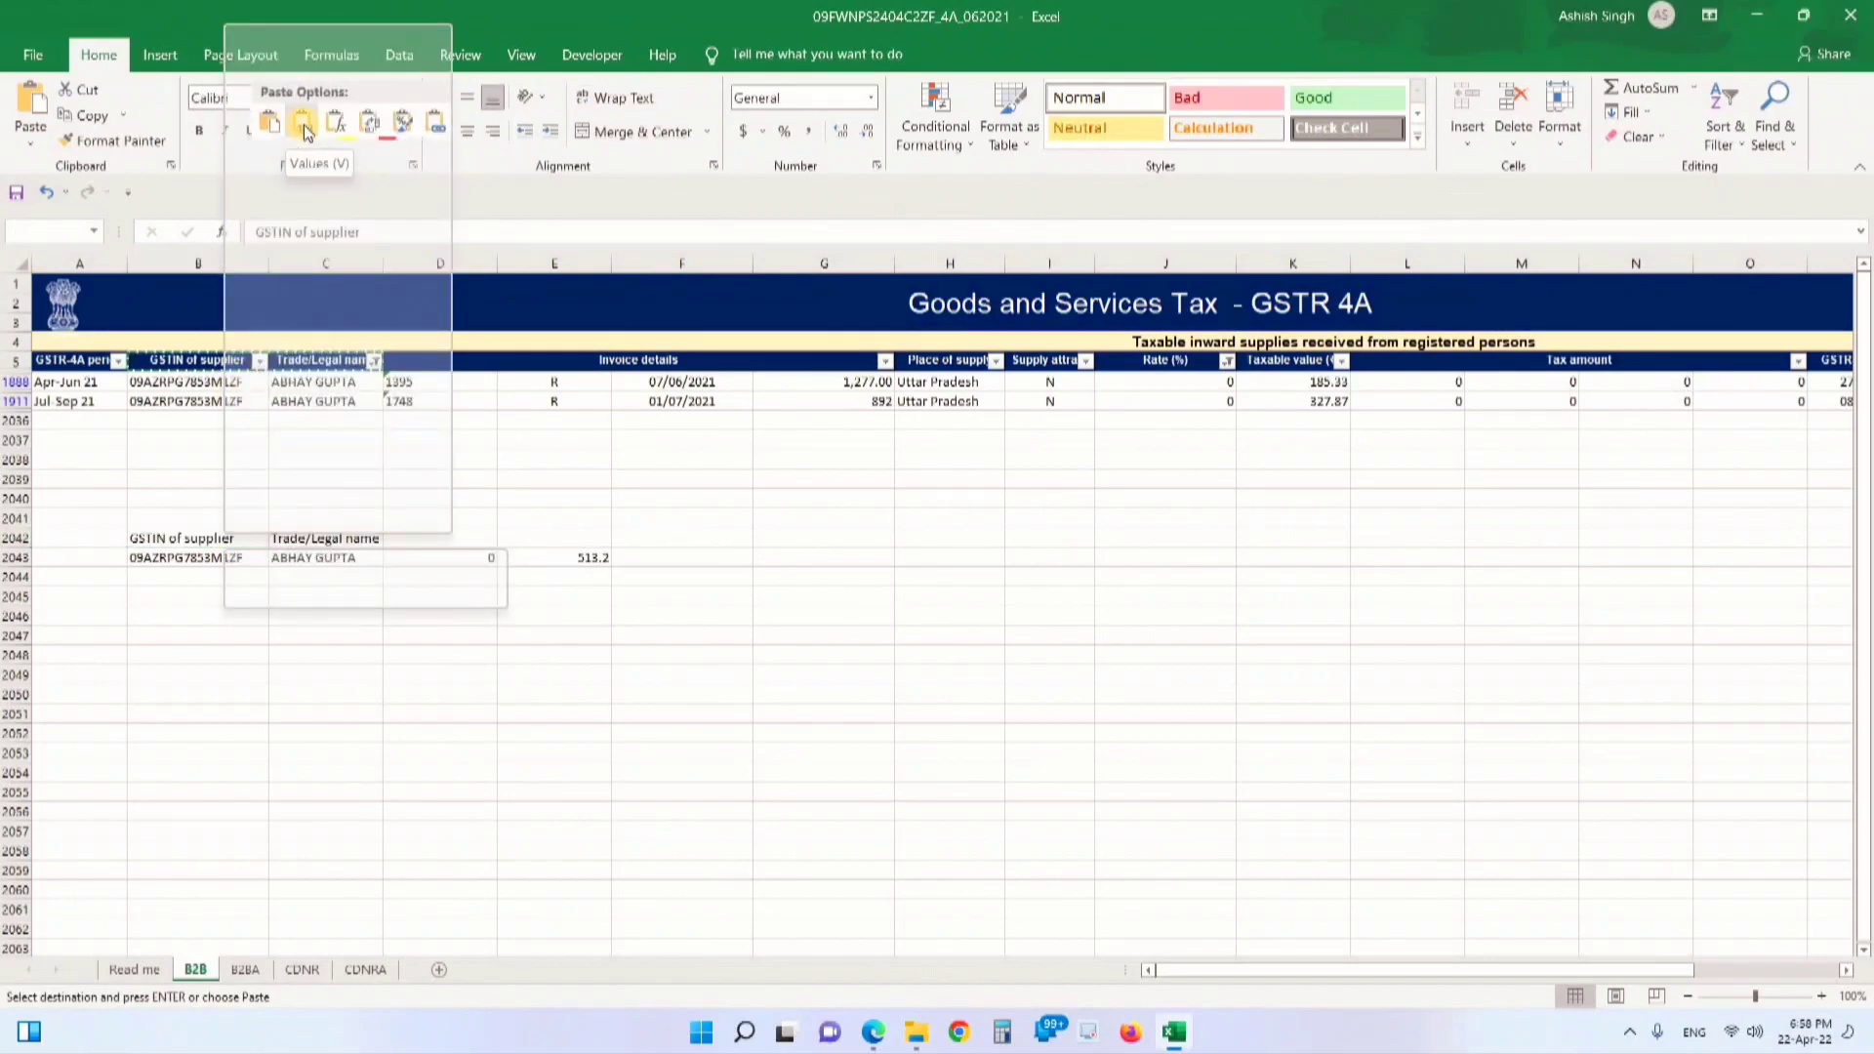
click(304, 127)
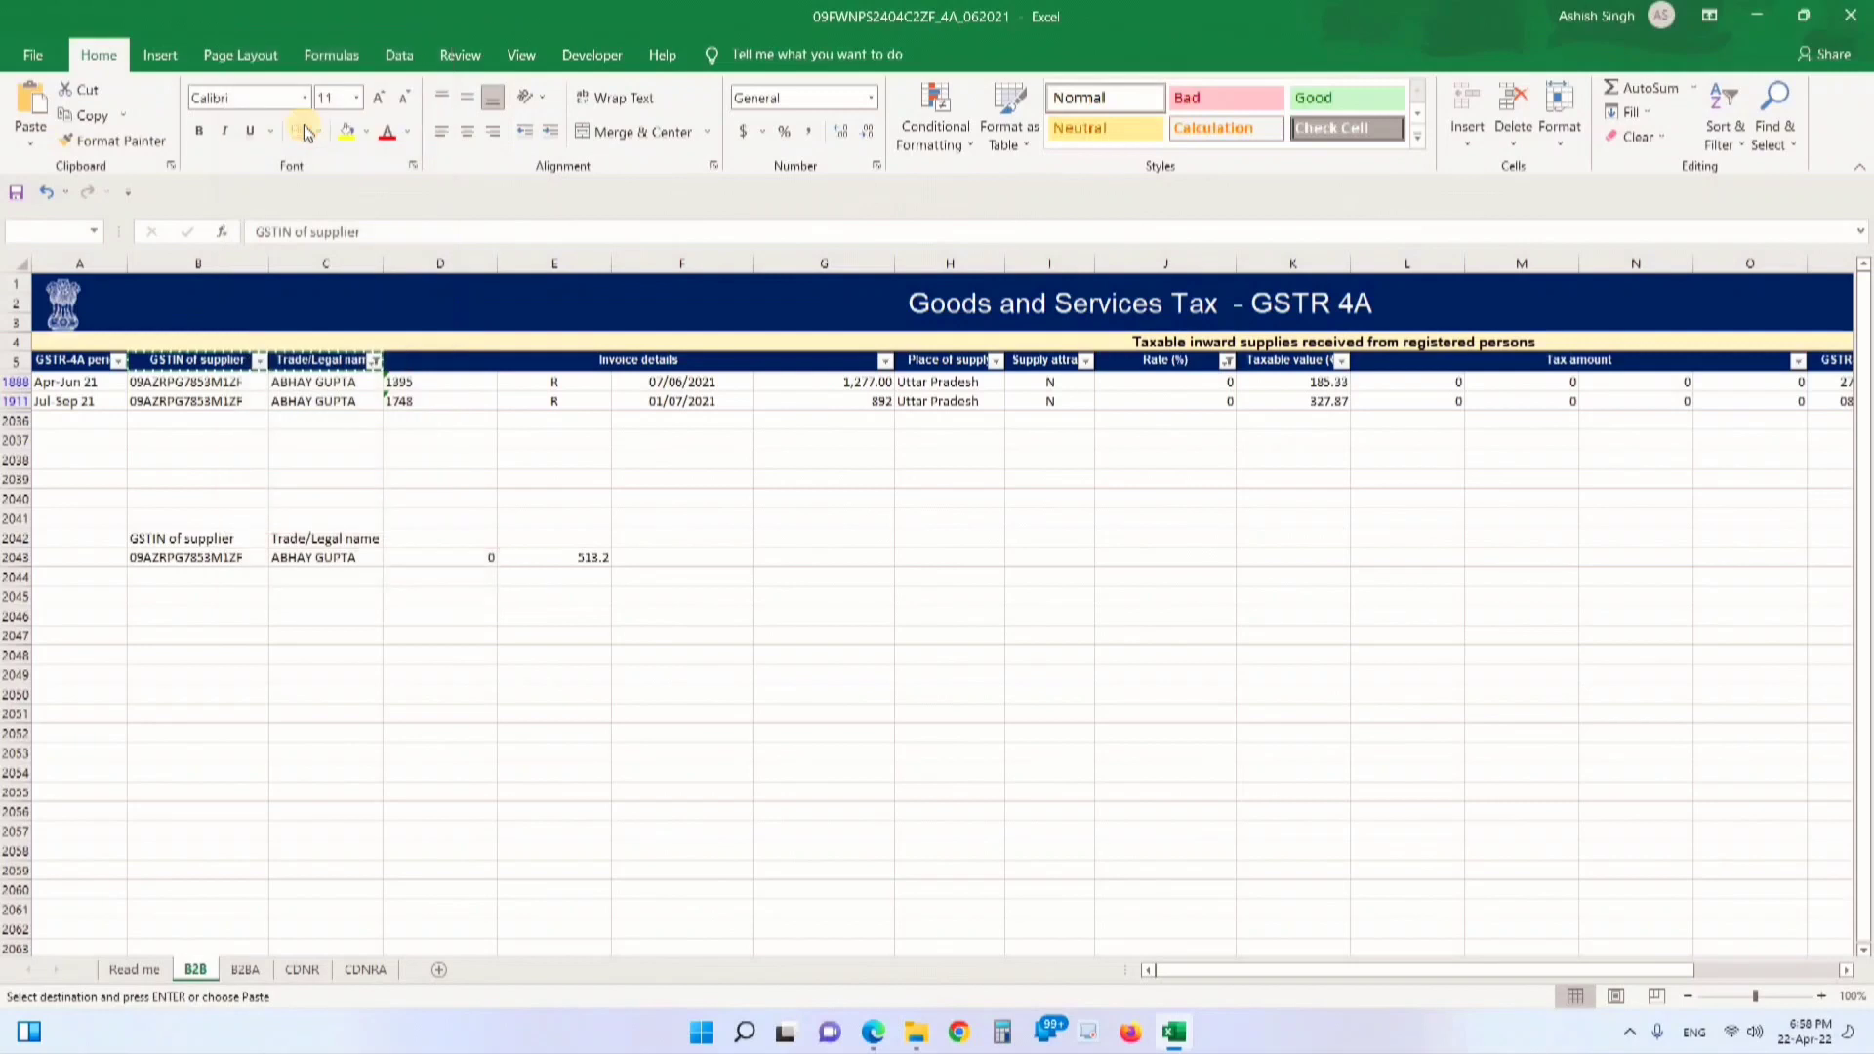
Add the headings "rate" in D2042 and "TaxableValuie" in E2042
click(482, 535)
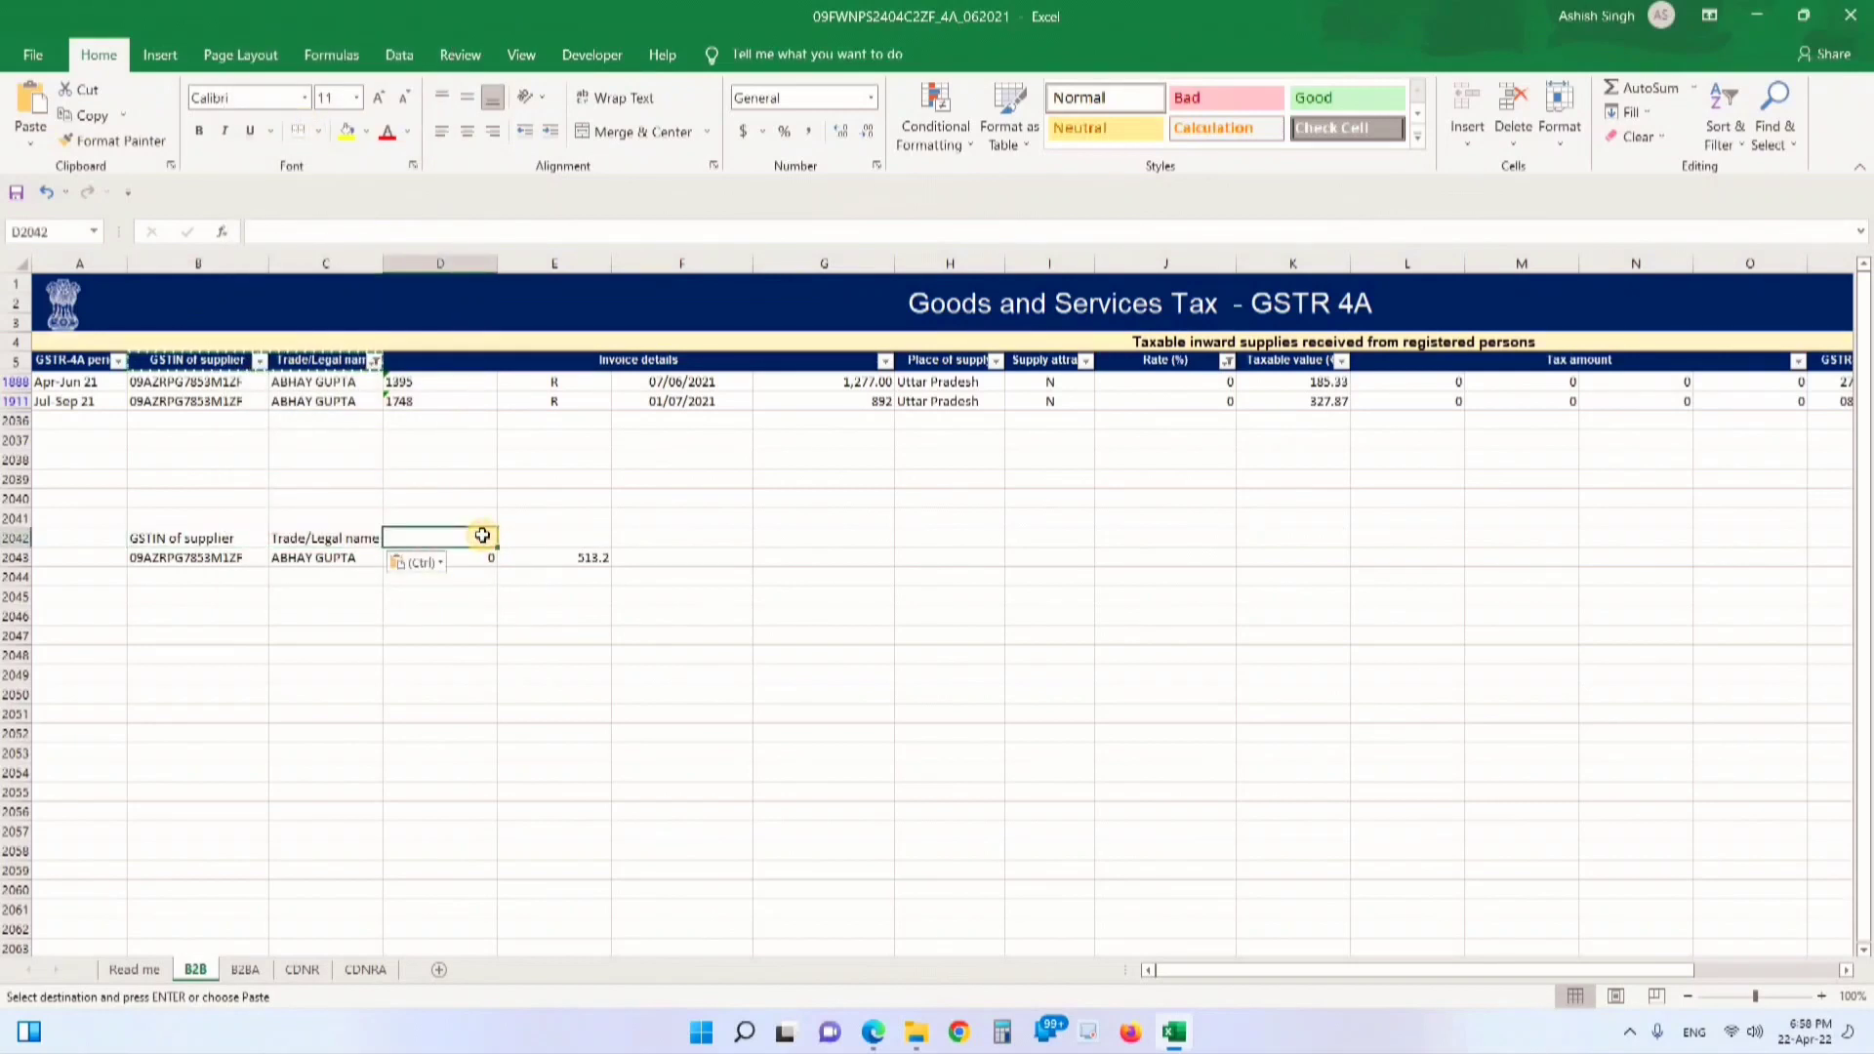
text(rate)
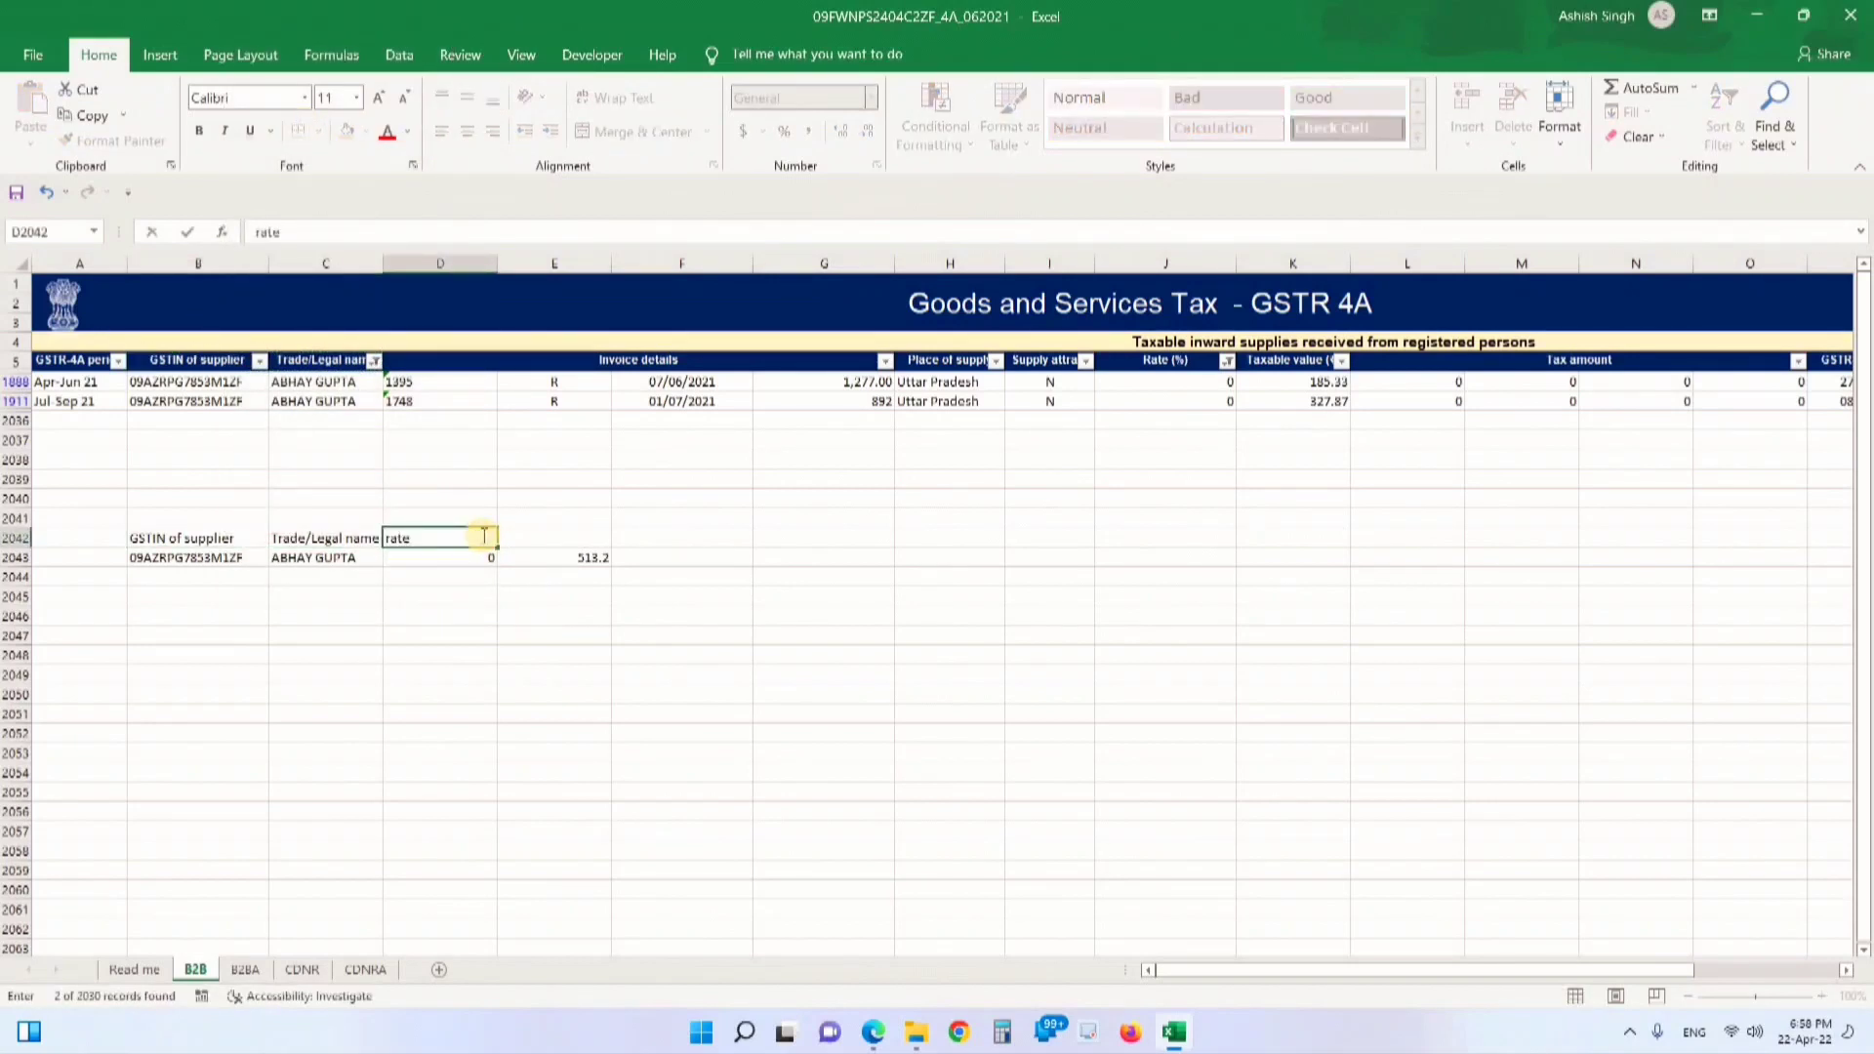
key(Tab)
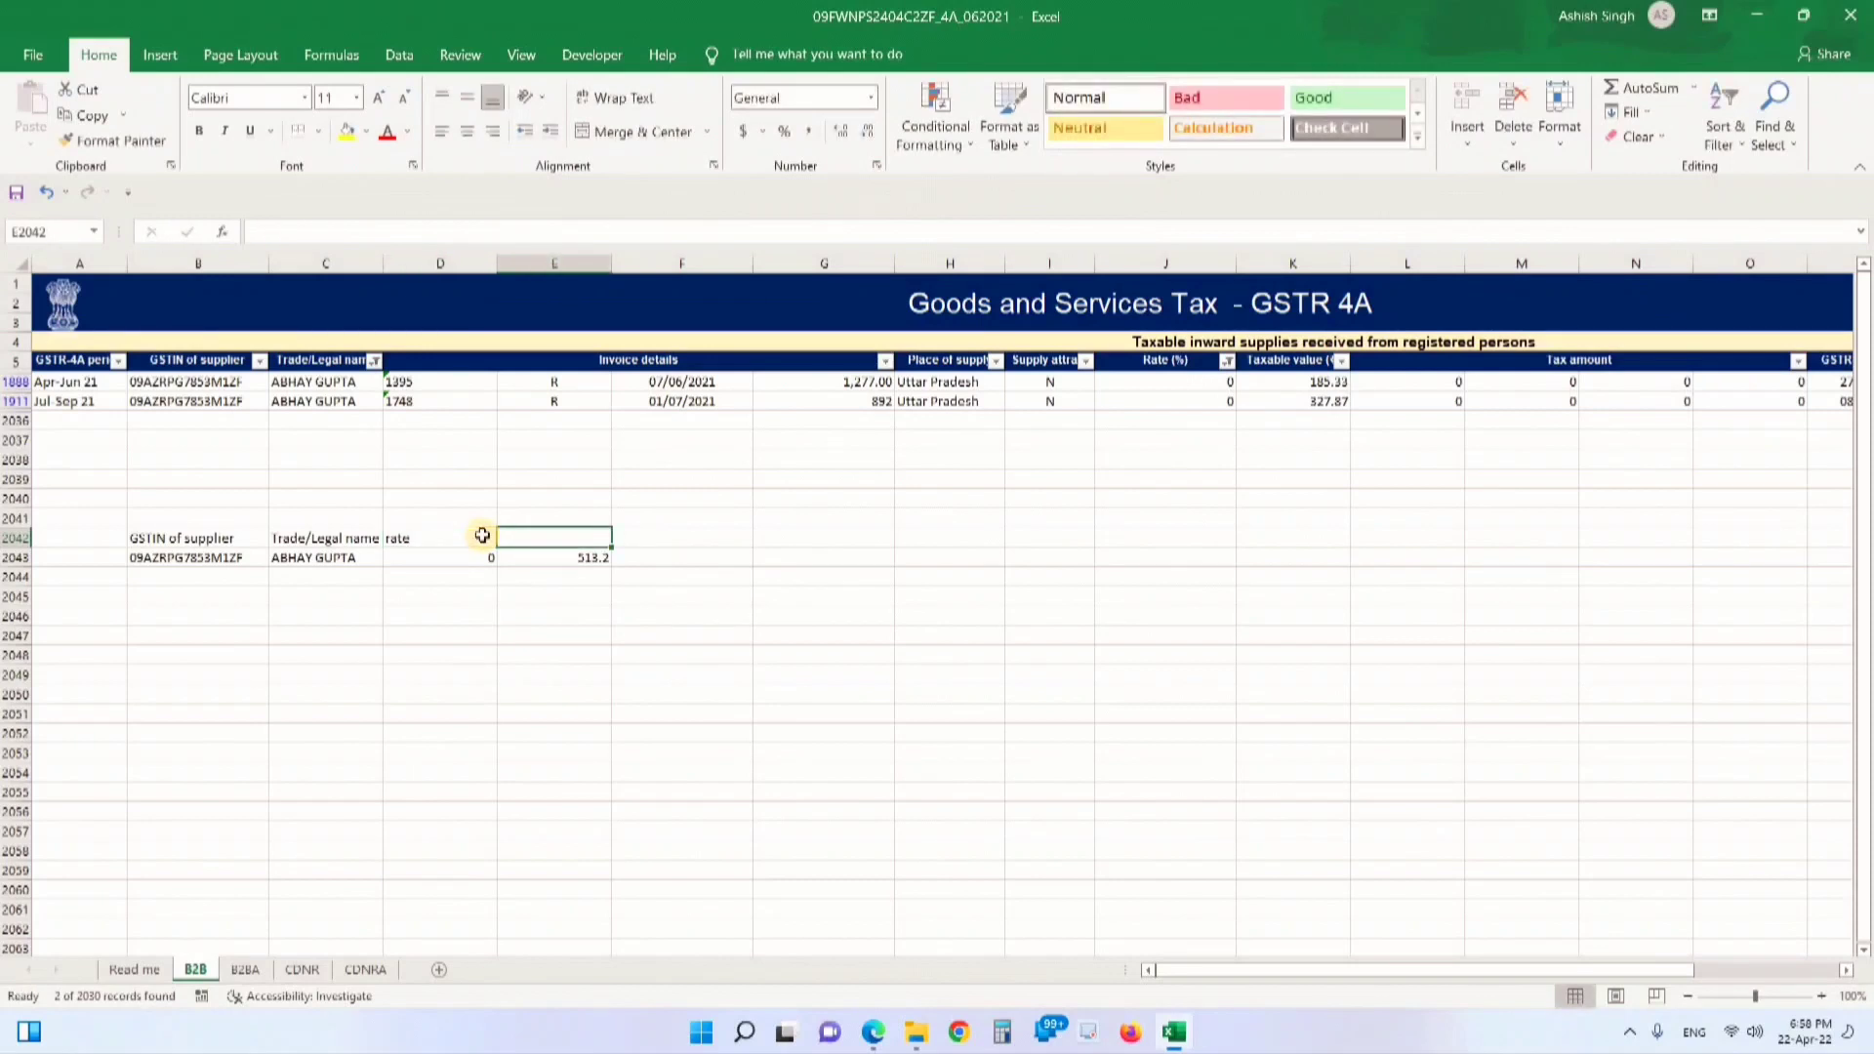
text(axabl)
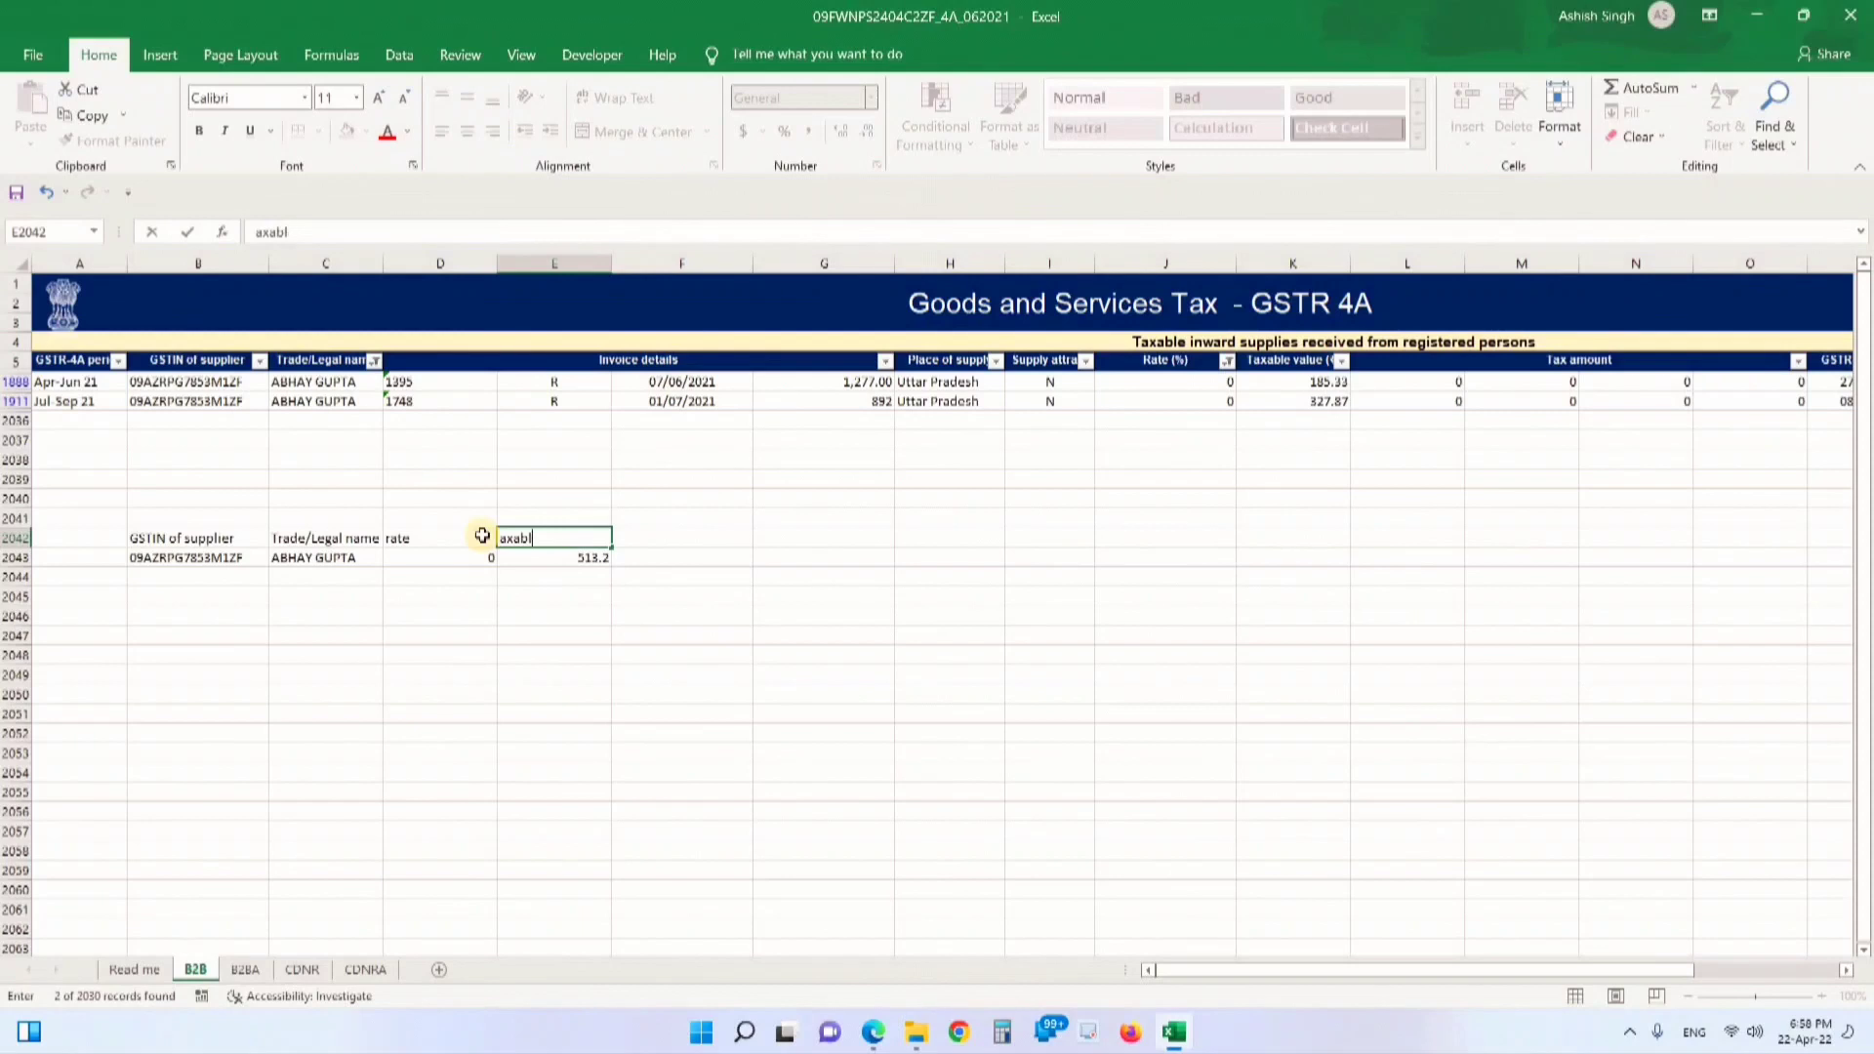
key(BackSpace)
key(BackSpace)
key(BackSpace)
text(xableValuie)
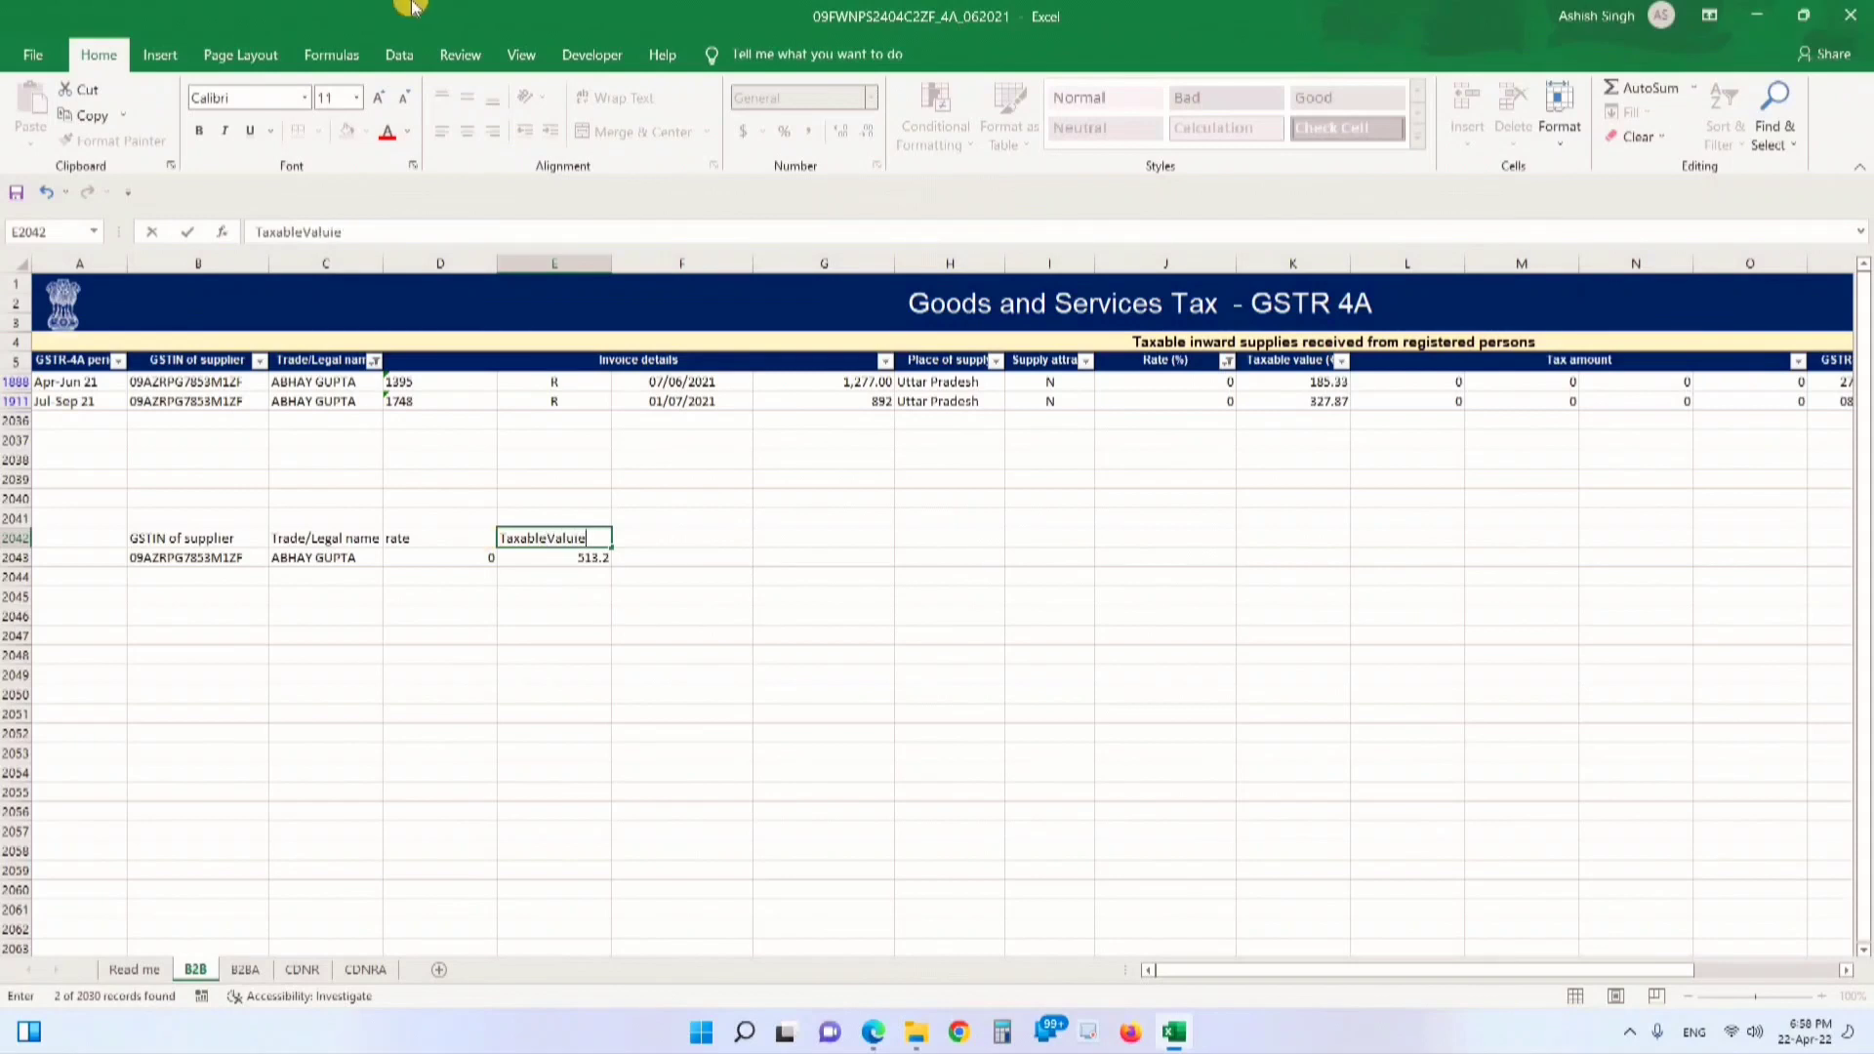
Add the headings "CGST" in F2042 and "SGST" in G2042, both in capitals
click(652, 543)
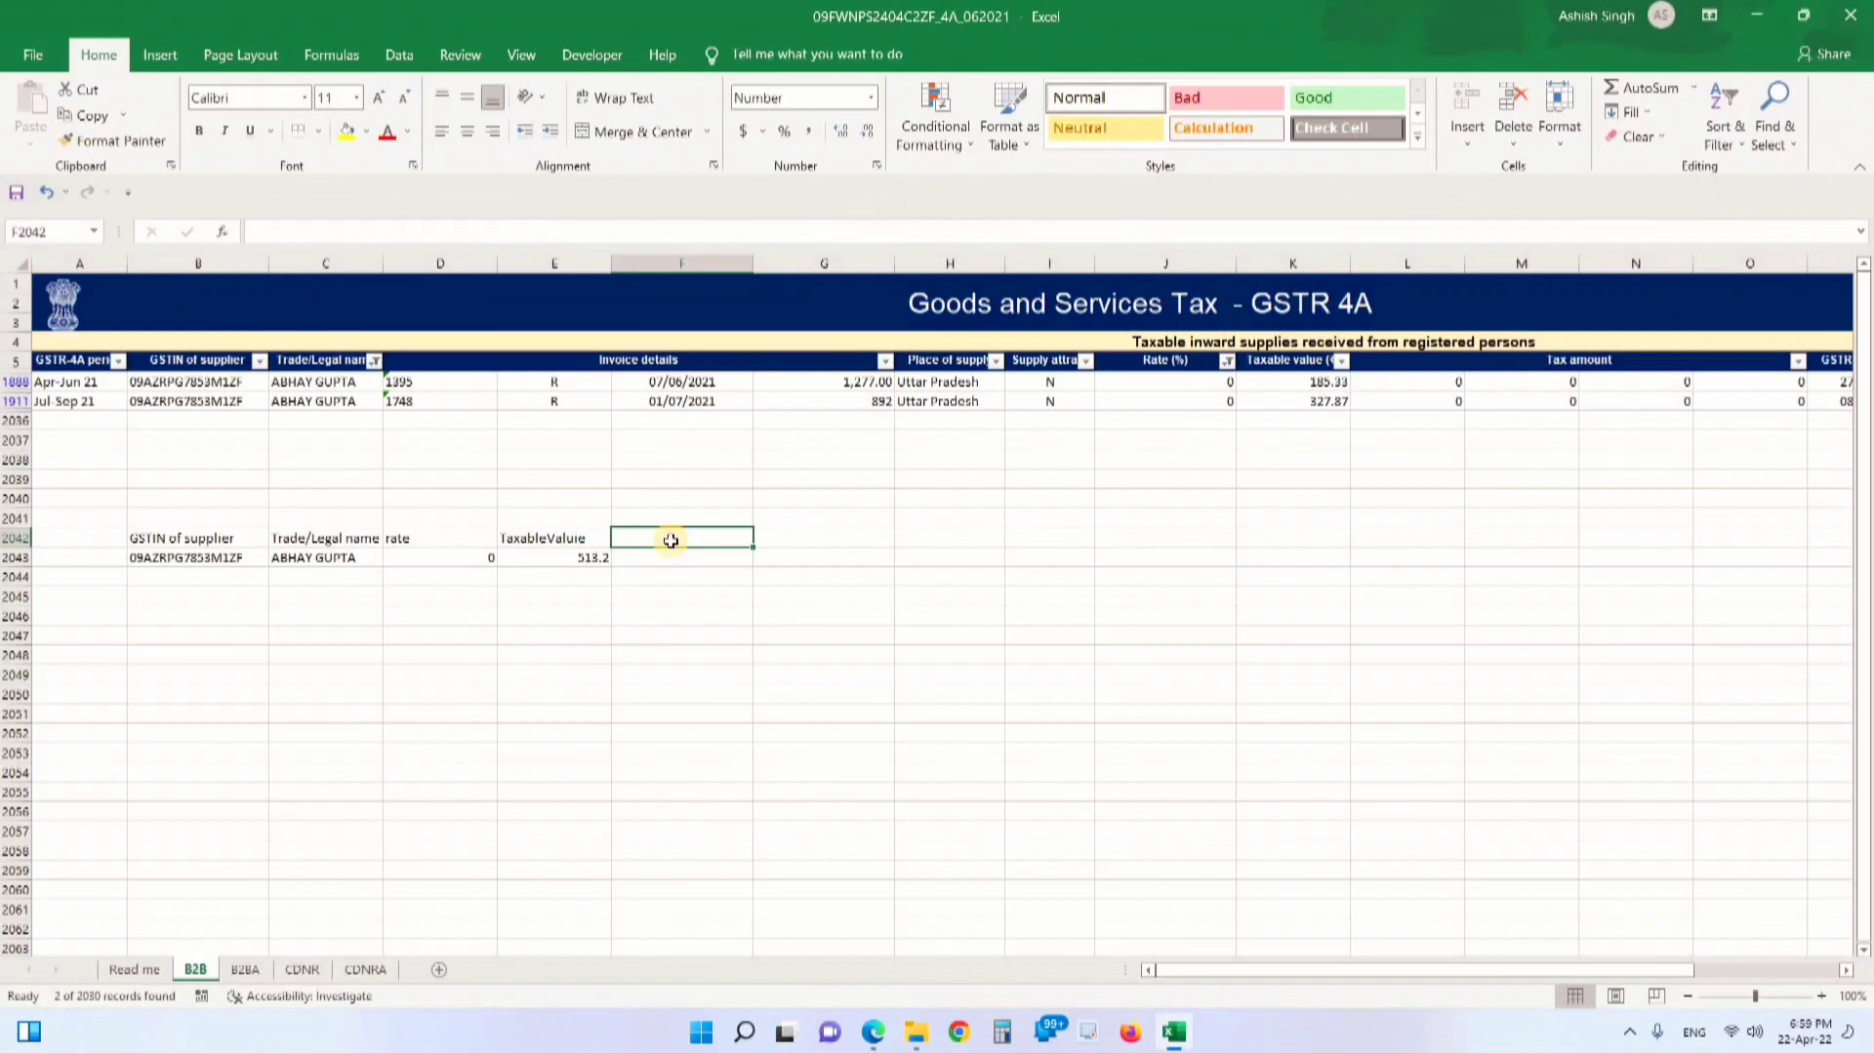
text(cgst)
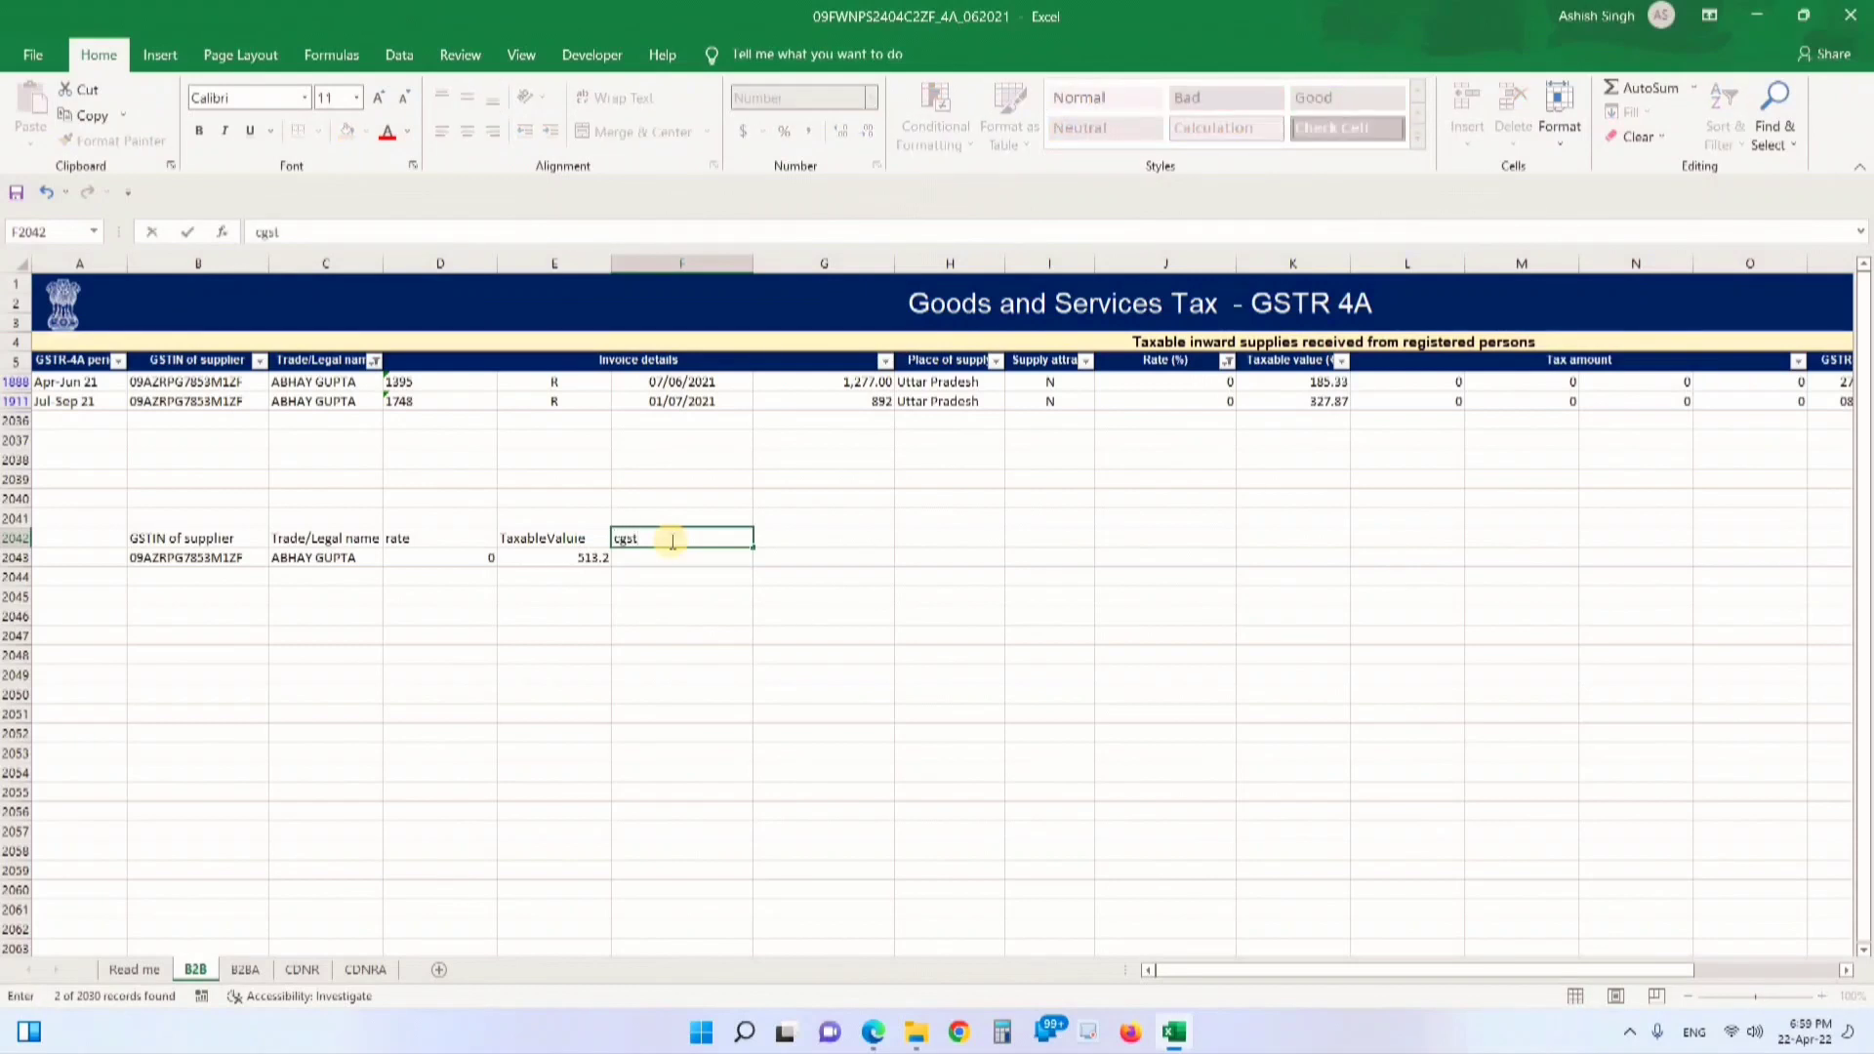
key(Tab)
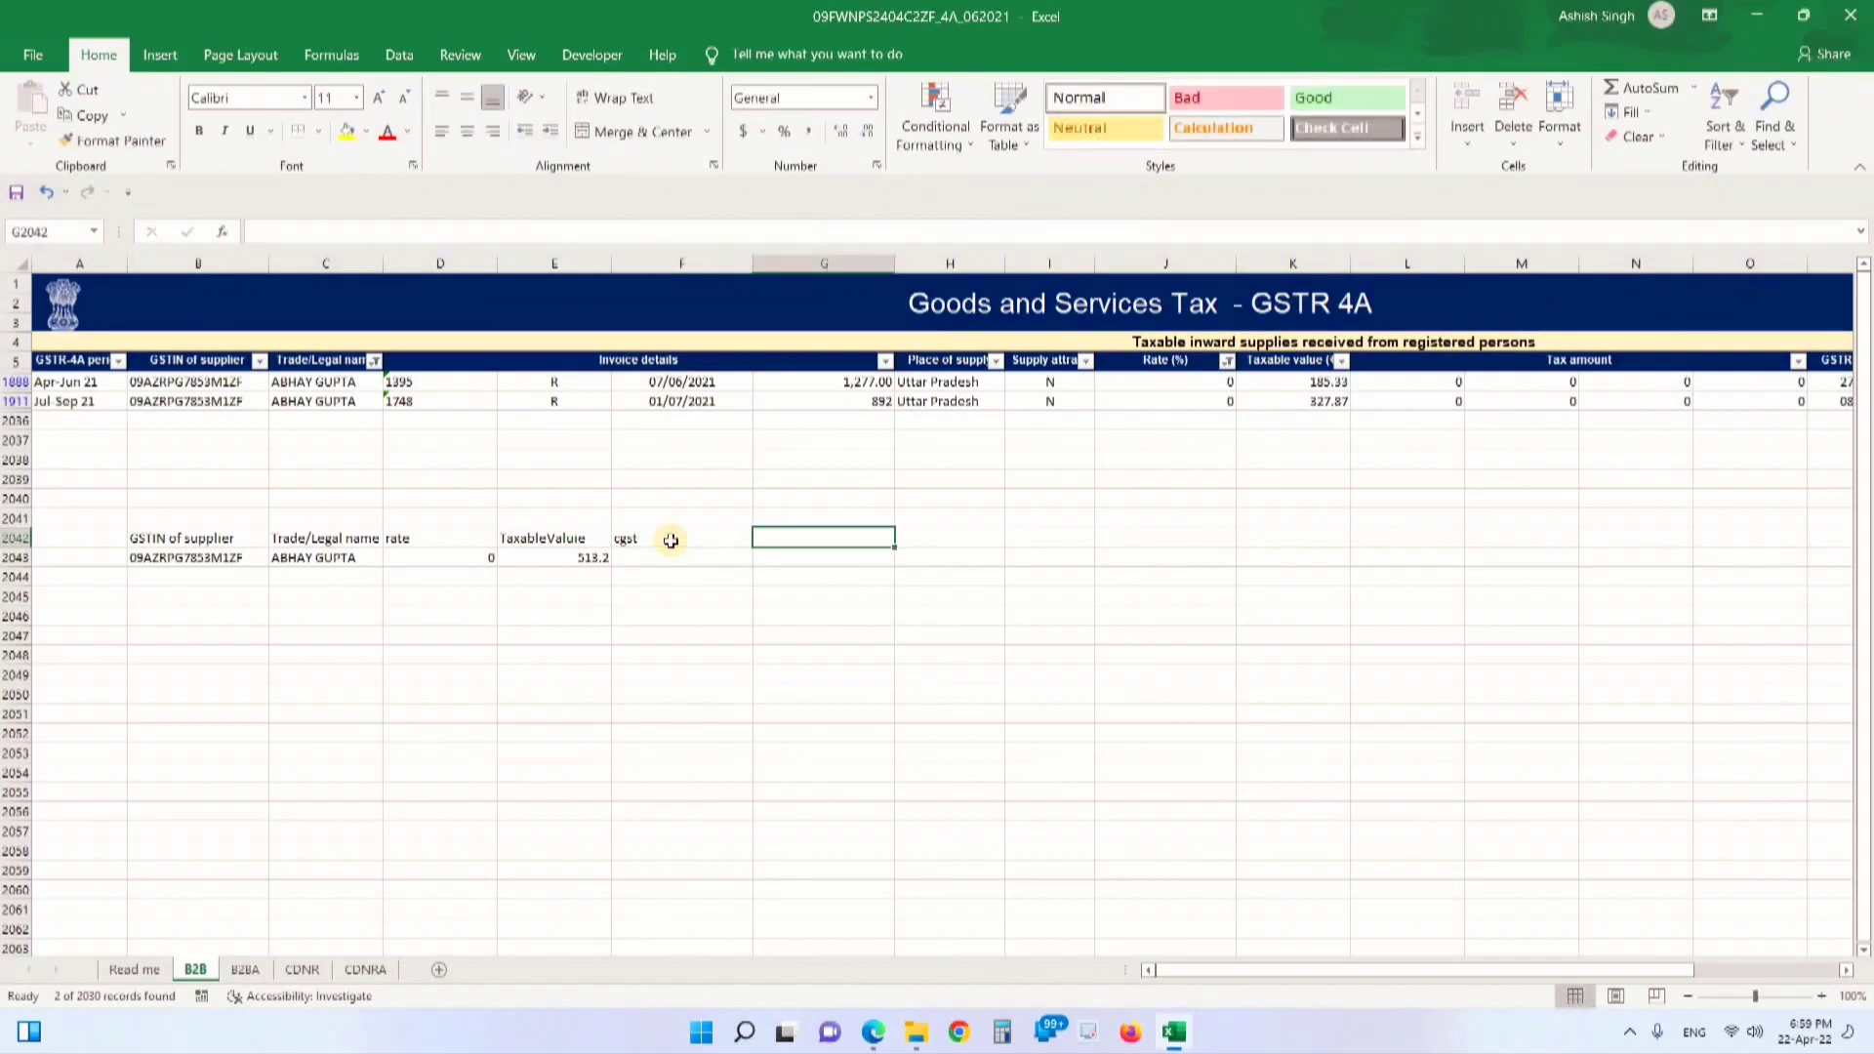
text(SGST)
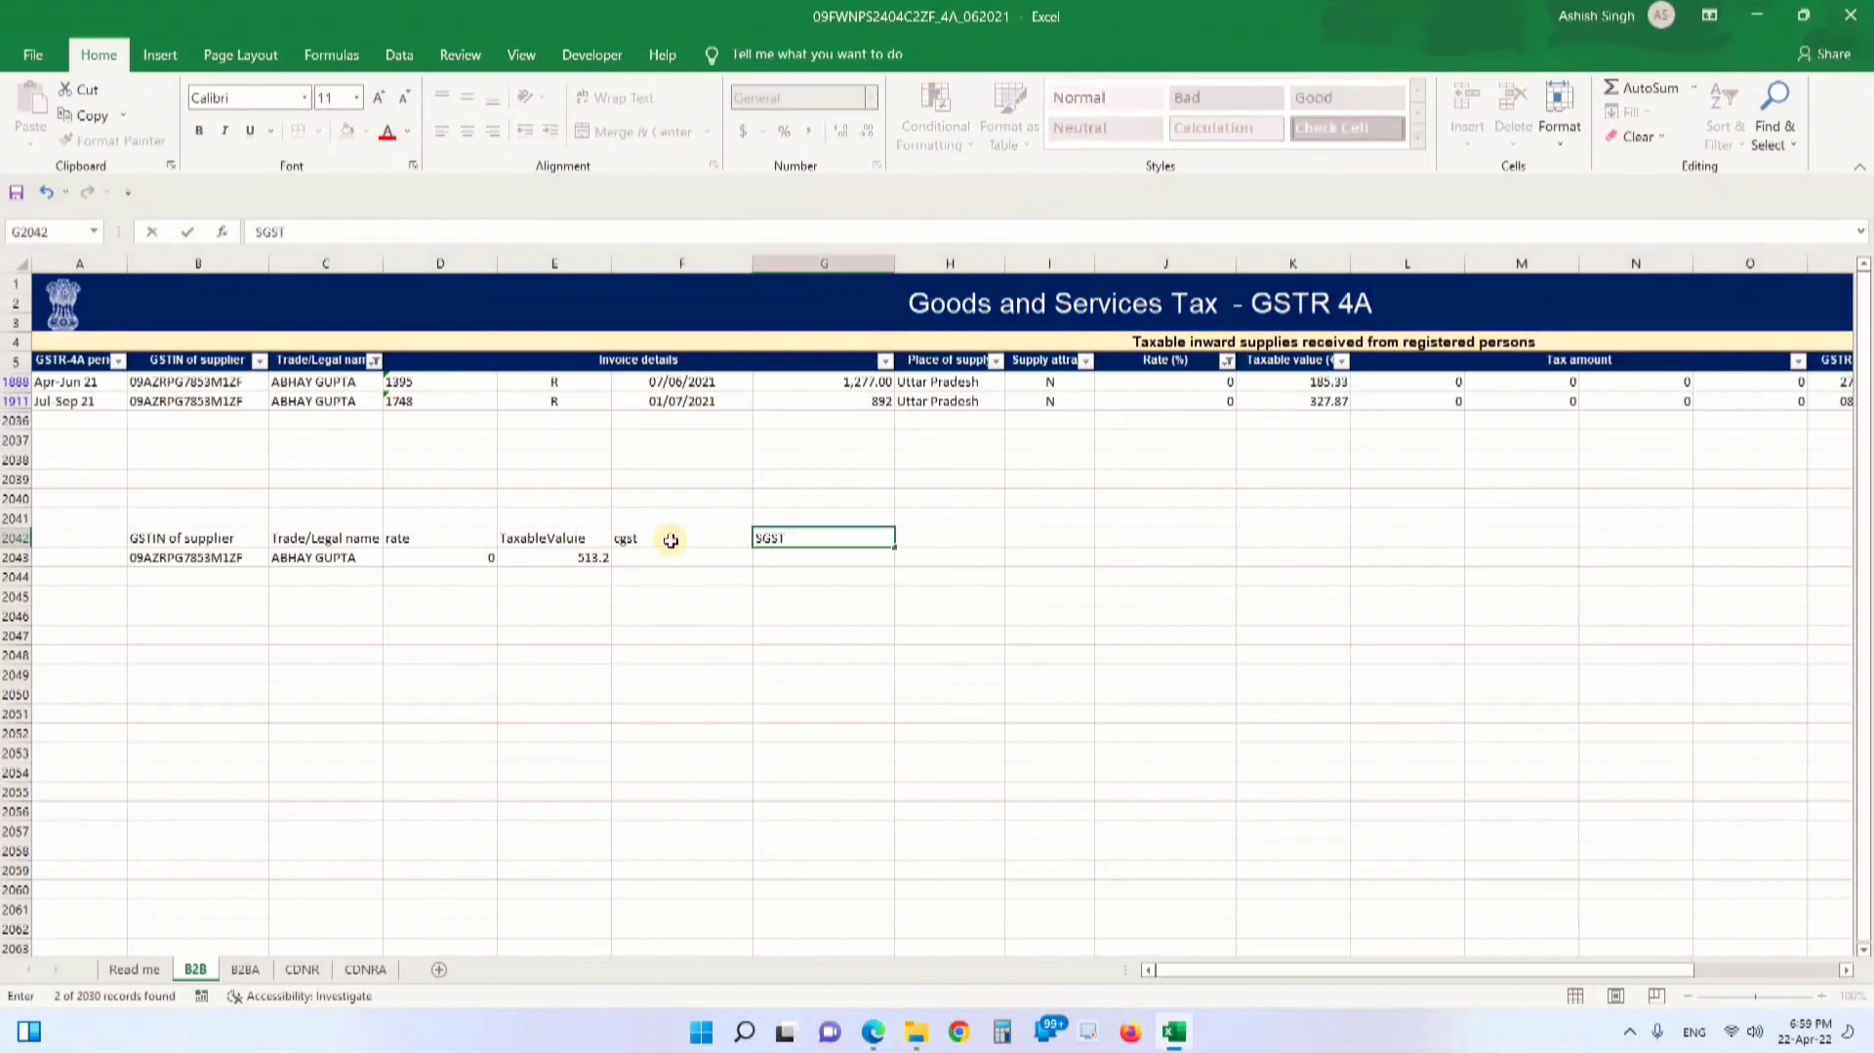
key(Return)
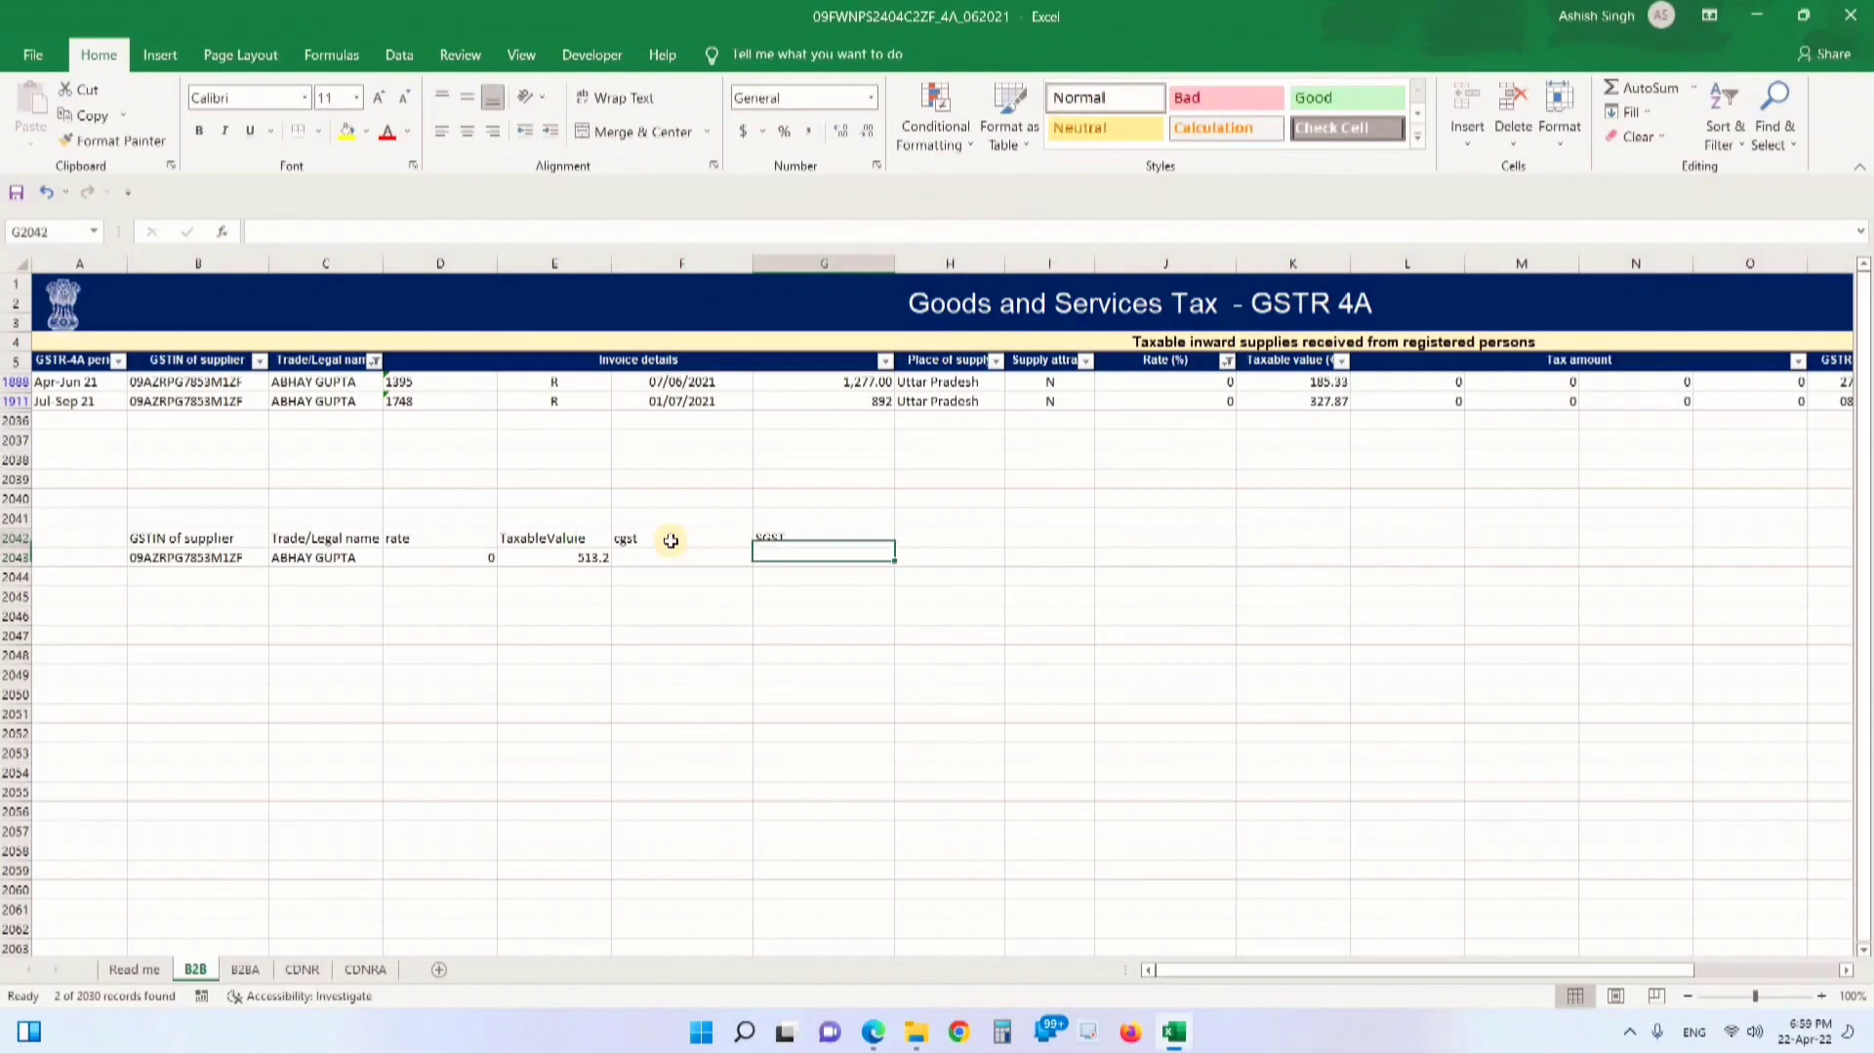
click(670, 540)
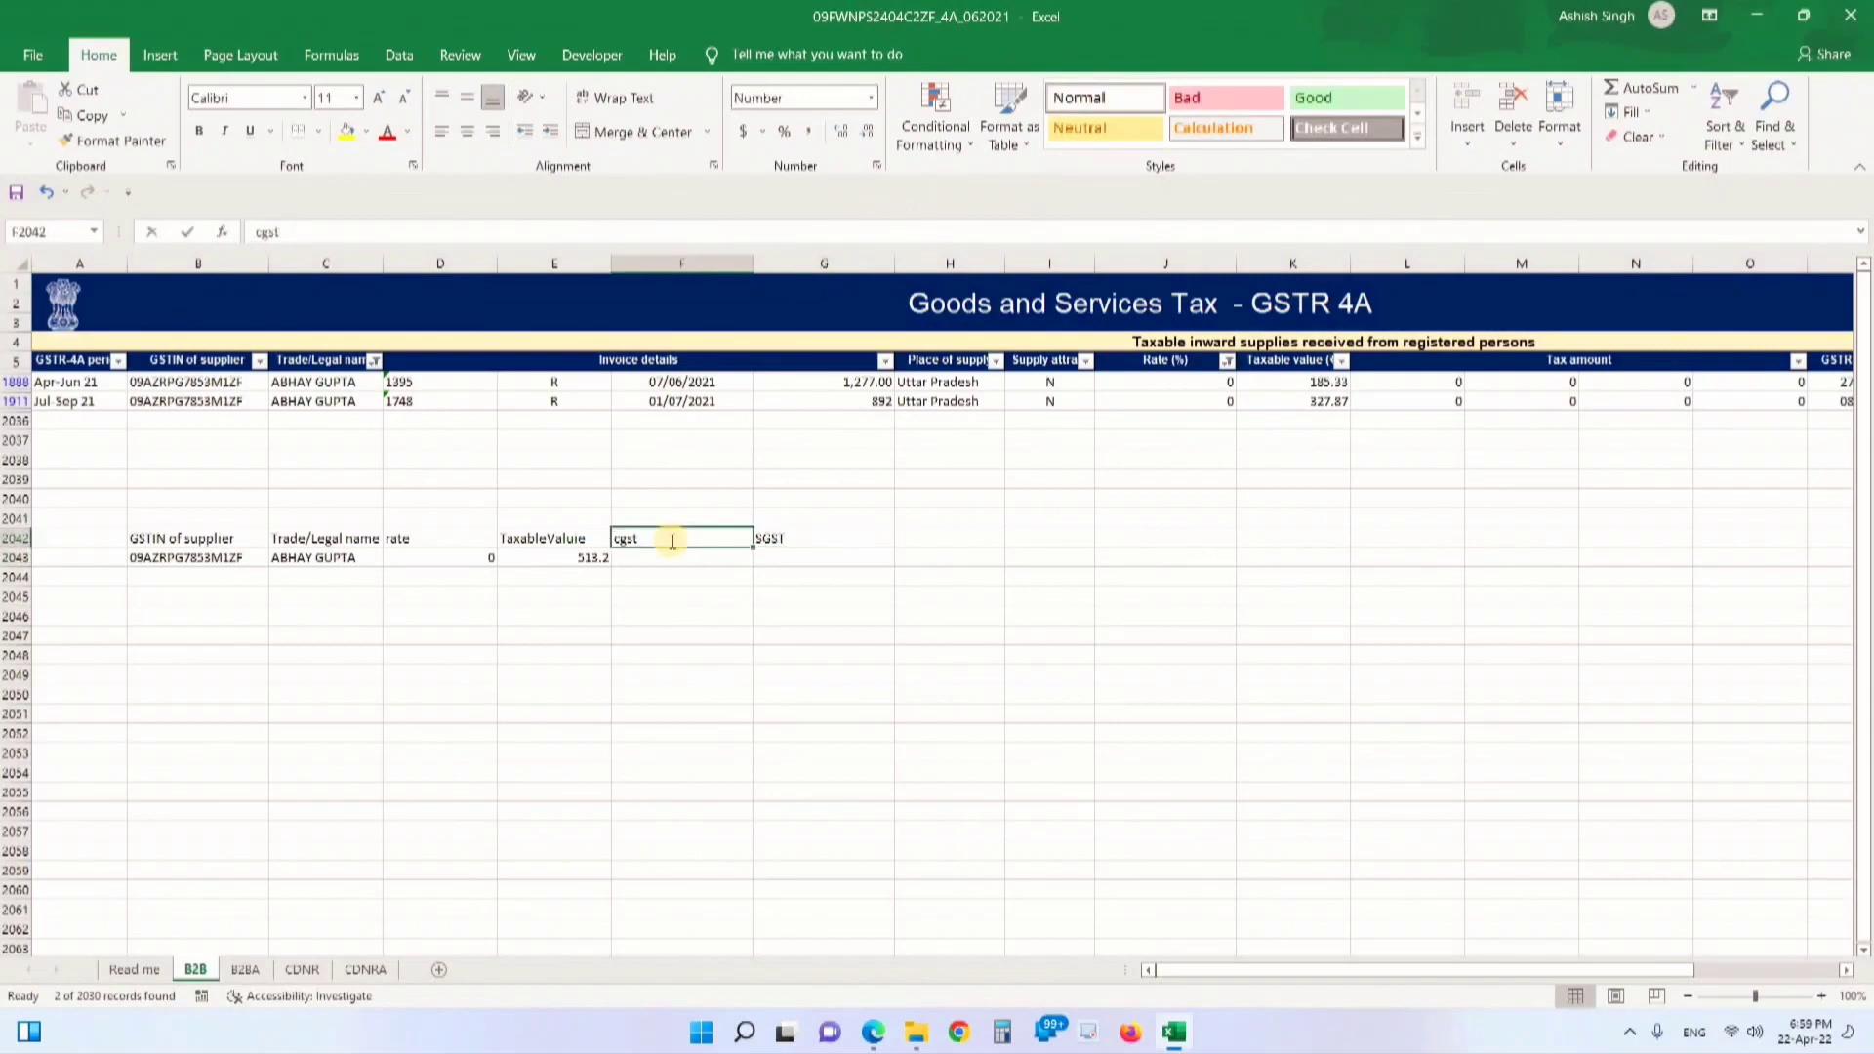
text(CGST)
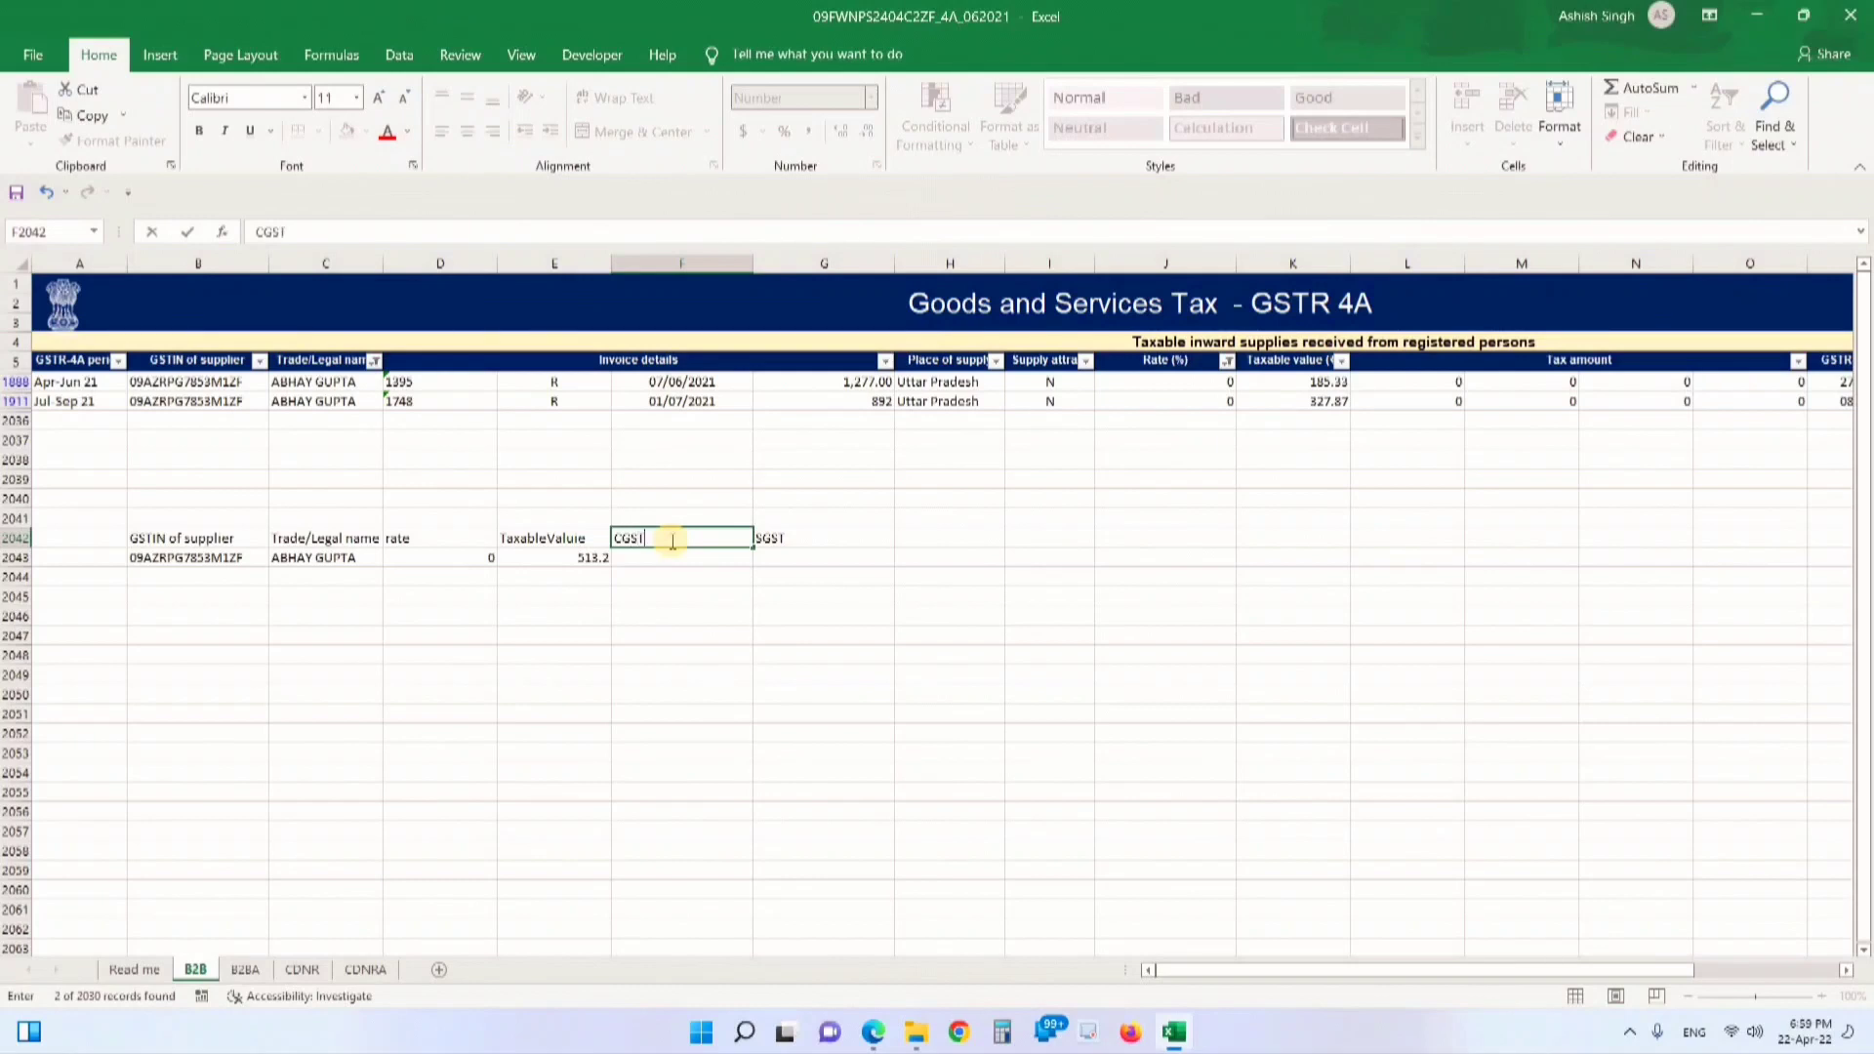
Calculate the supplier's CGST in F2043 with the formula =E2043*D2043%/2
click(664, 560)
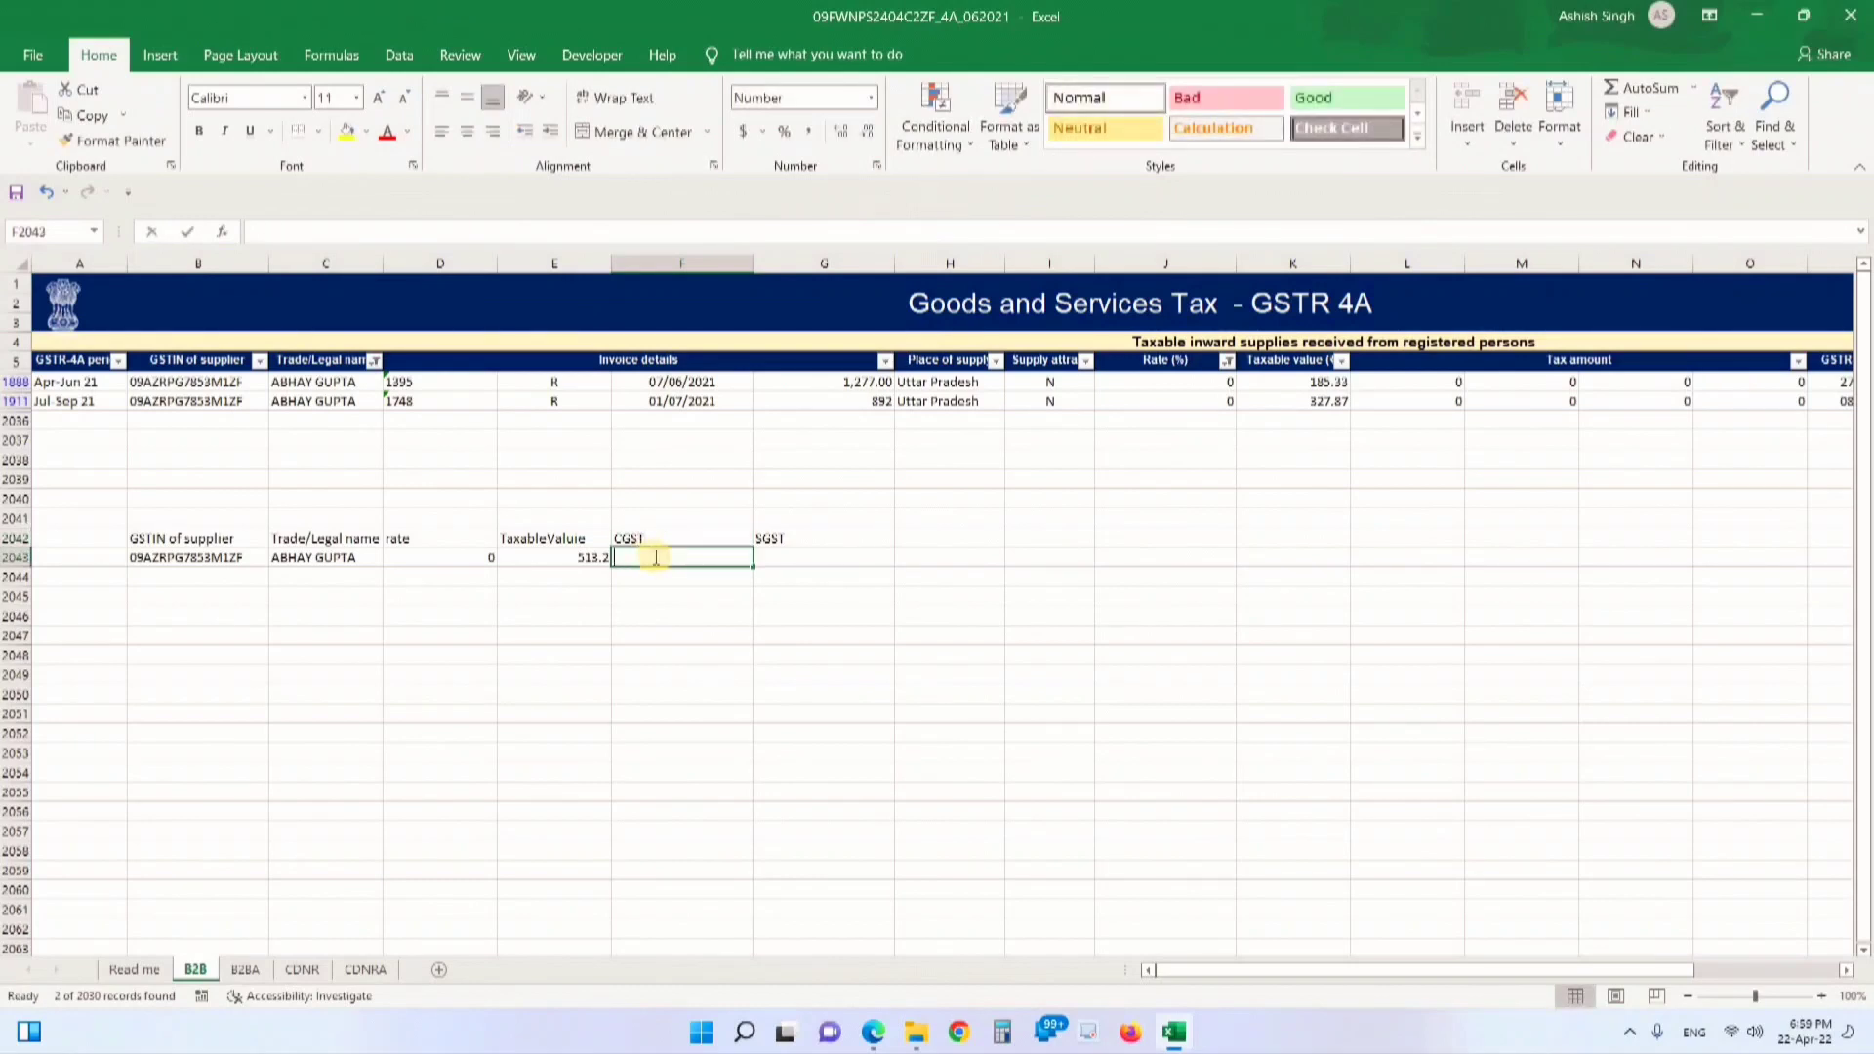
text(=)
click(589, 559)
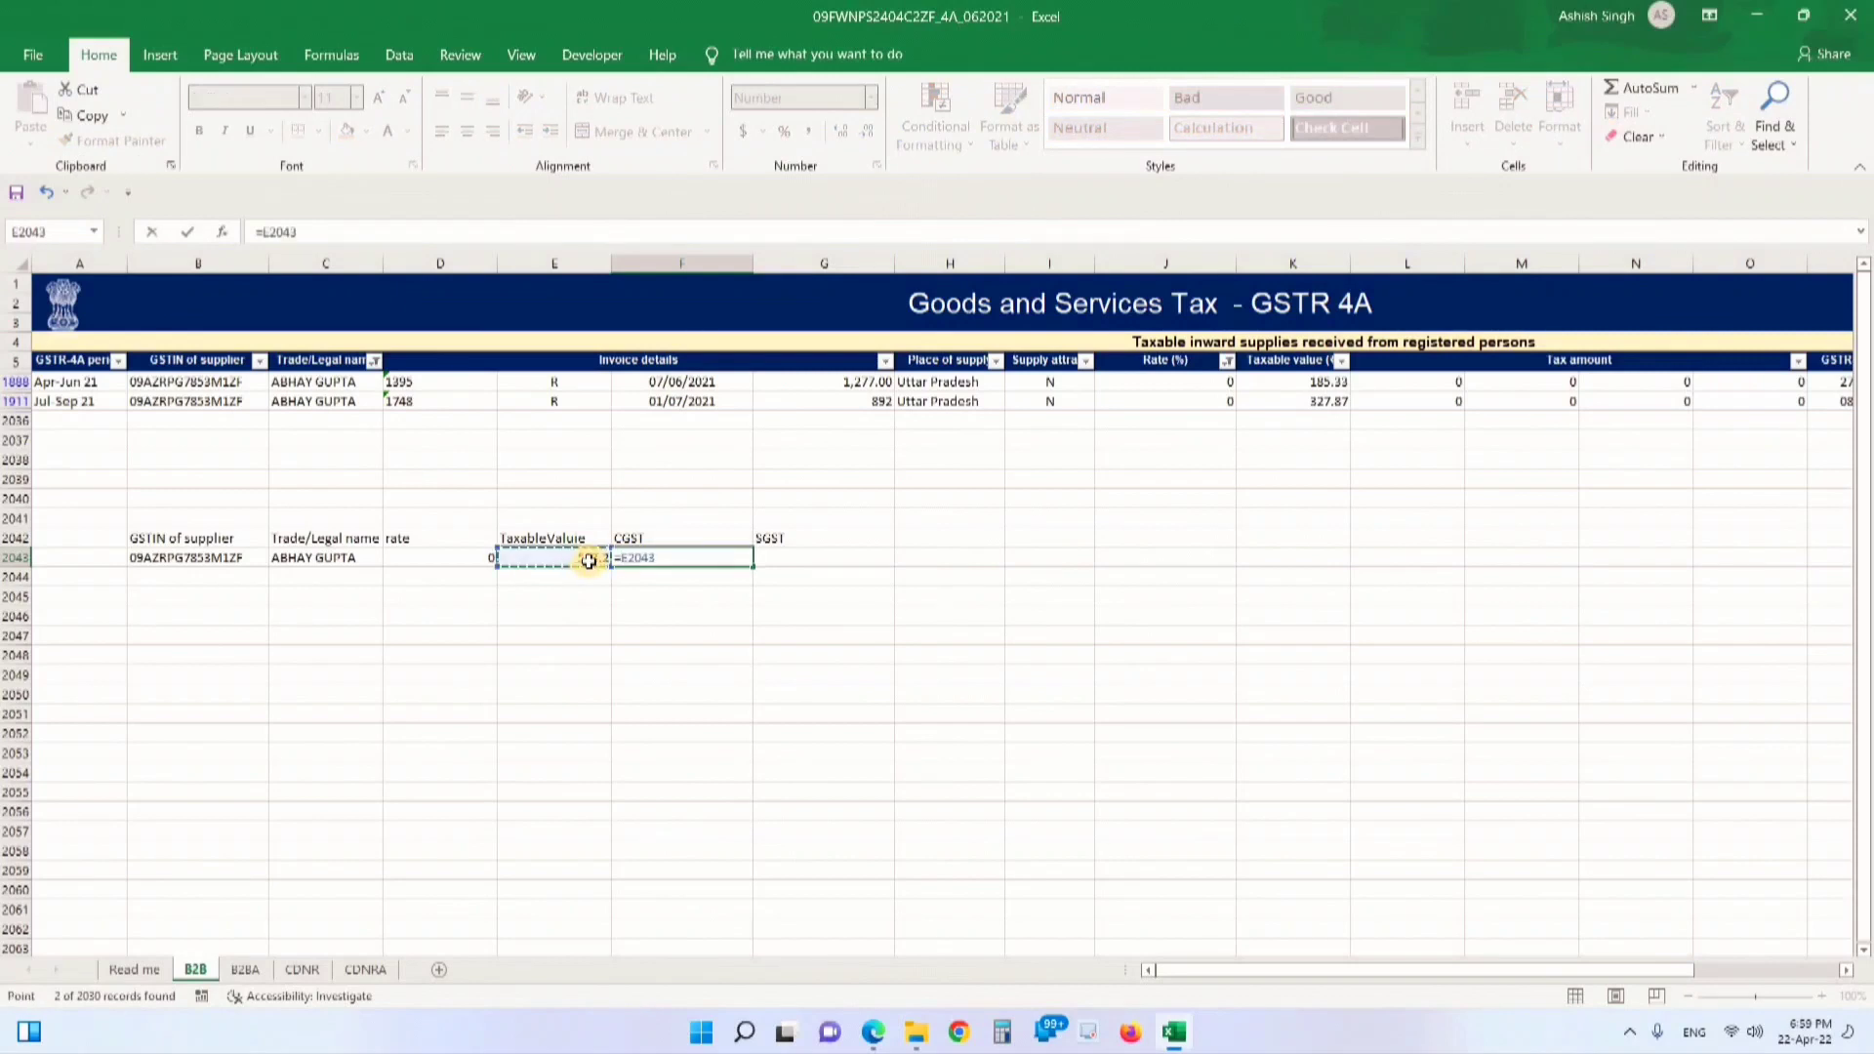
text(*)
click(481, 559)
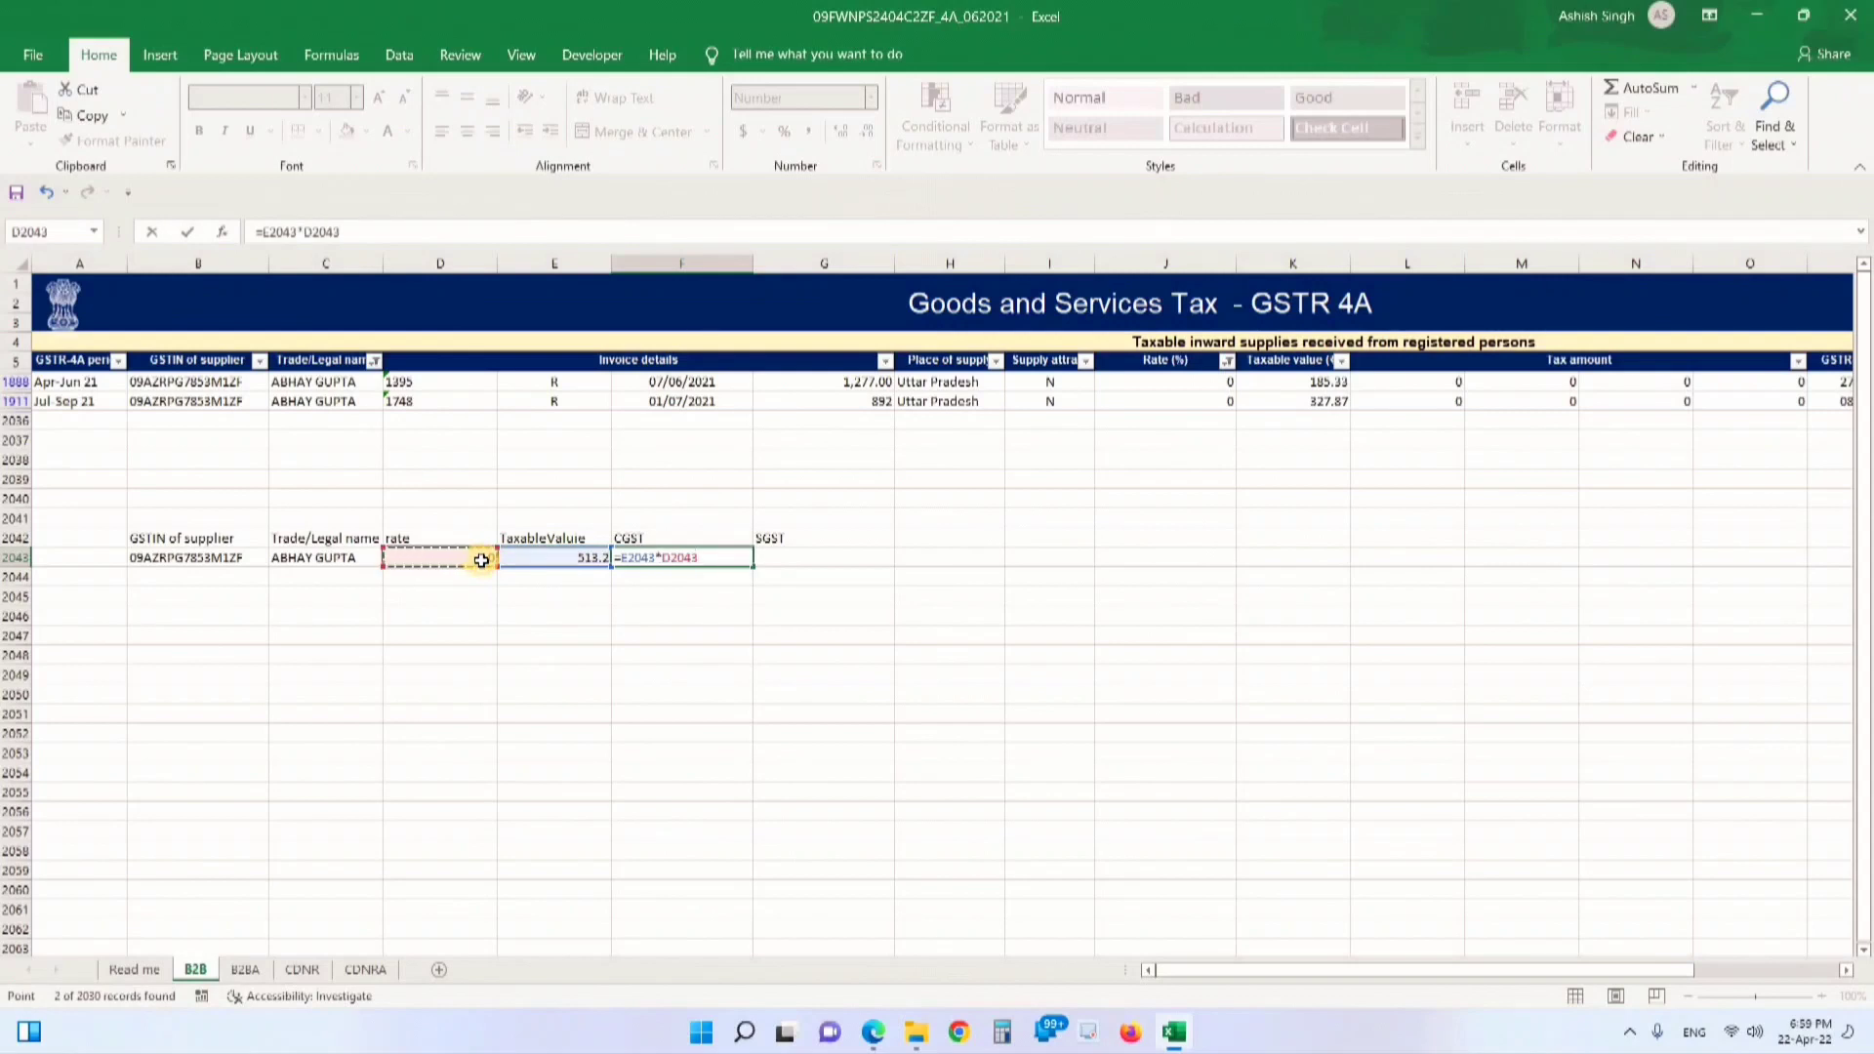
text(%/2)
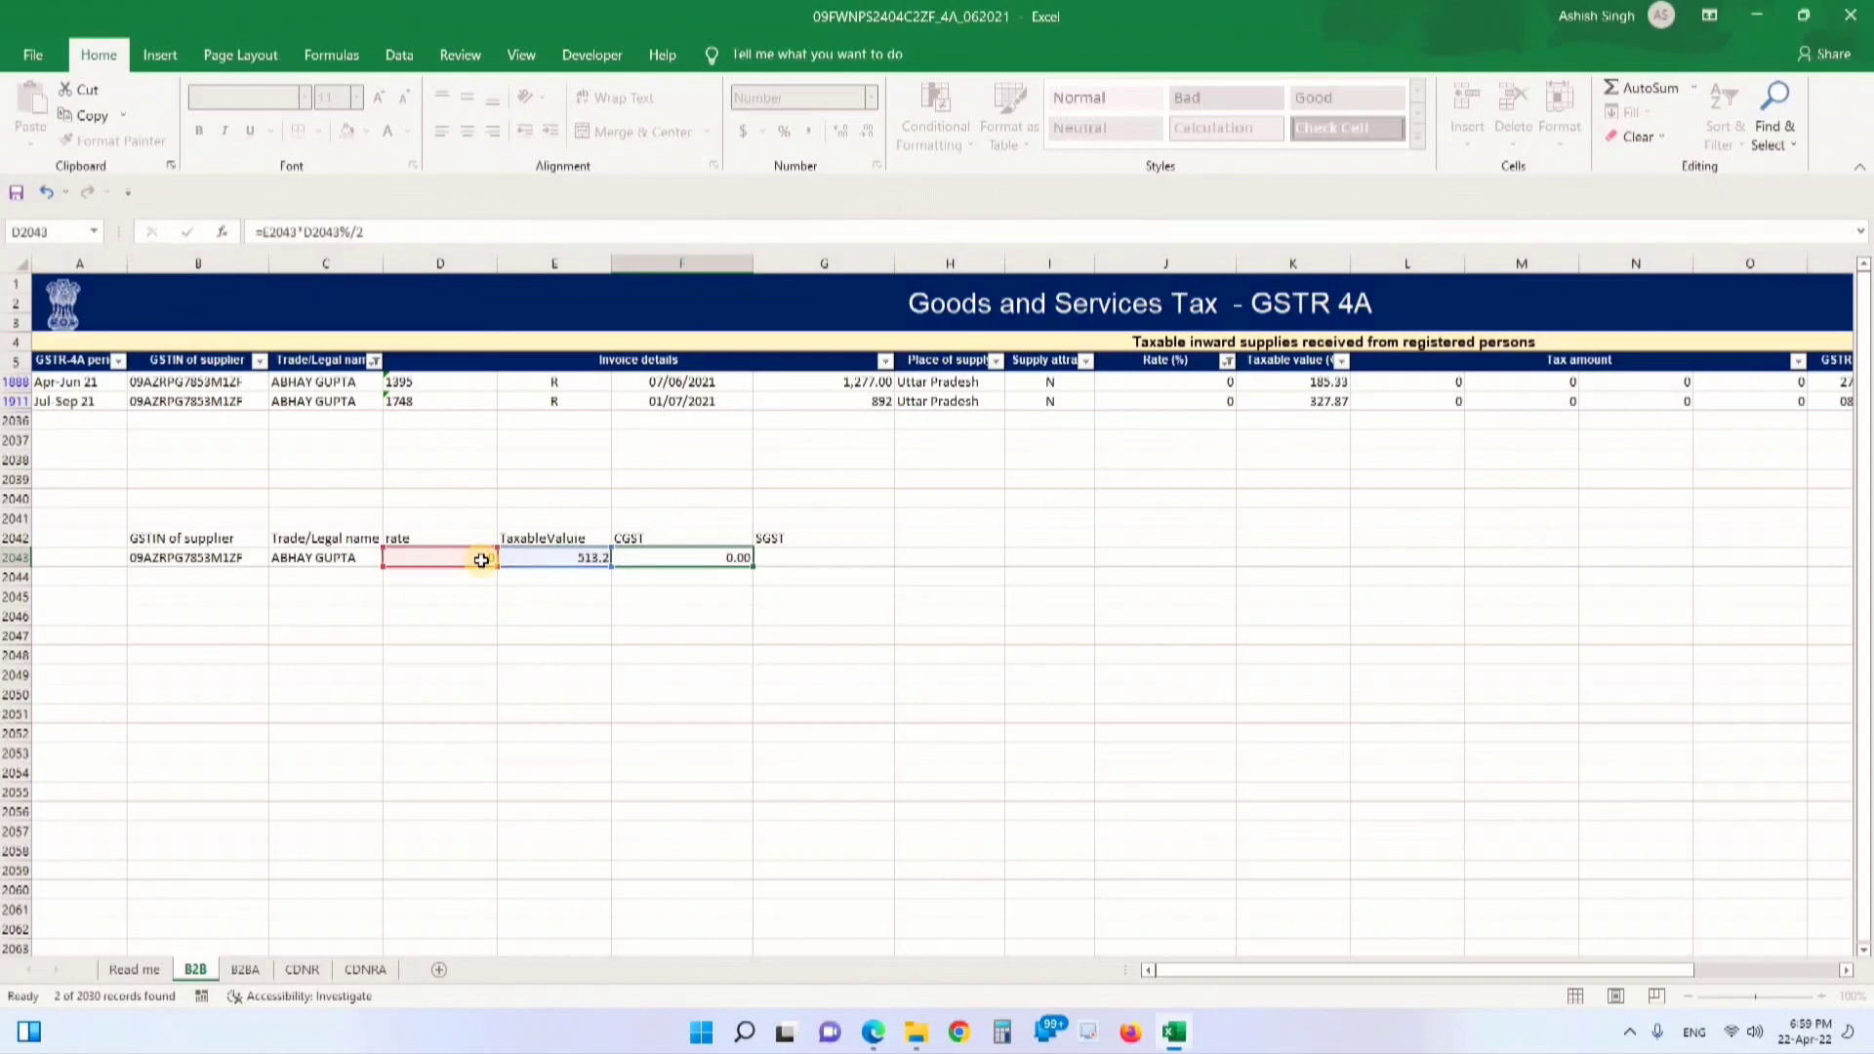
Fill in the supplier's SGST in G2043 with the formula =F2043, matching the CGST amount
key(Return)
click(769, 559)
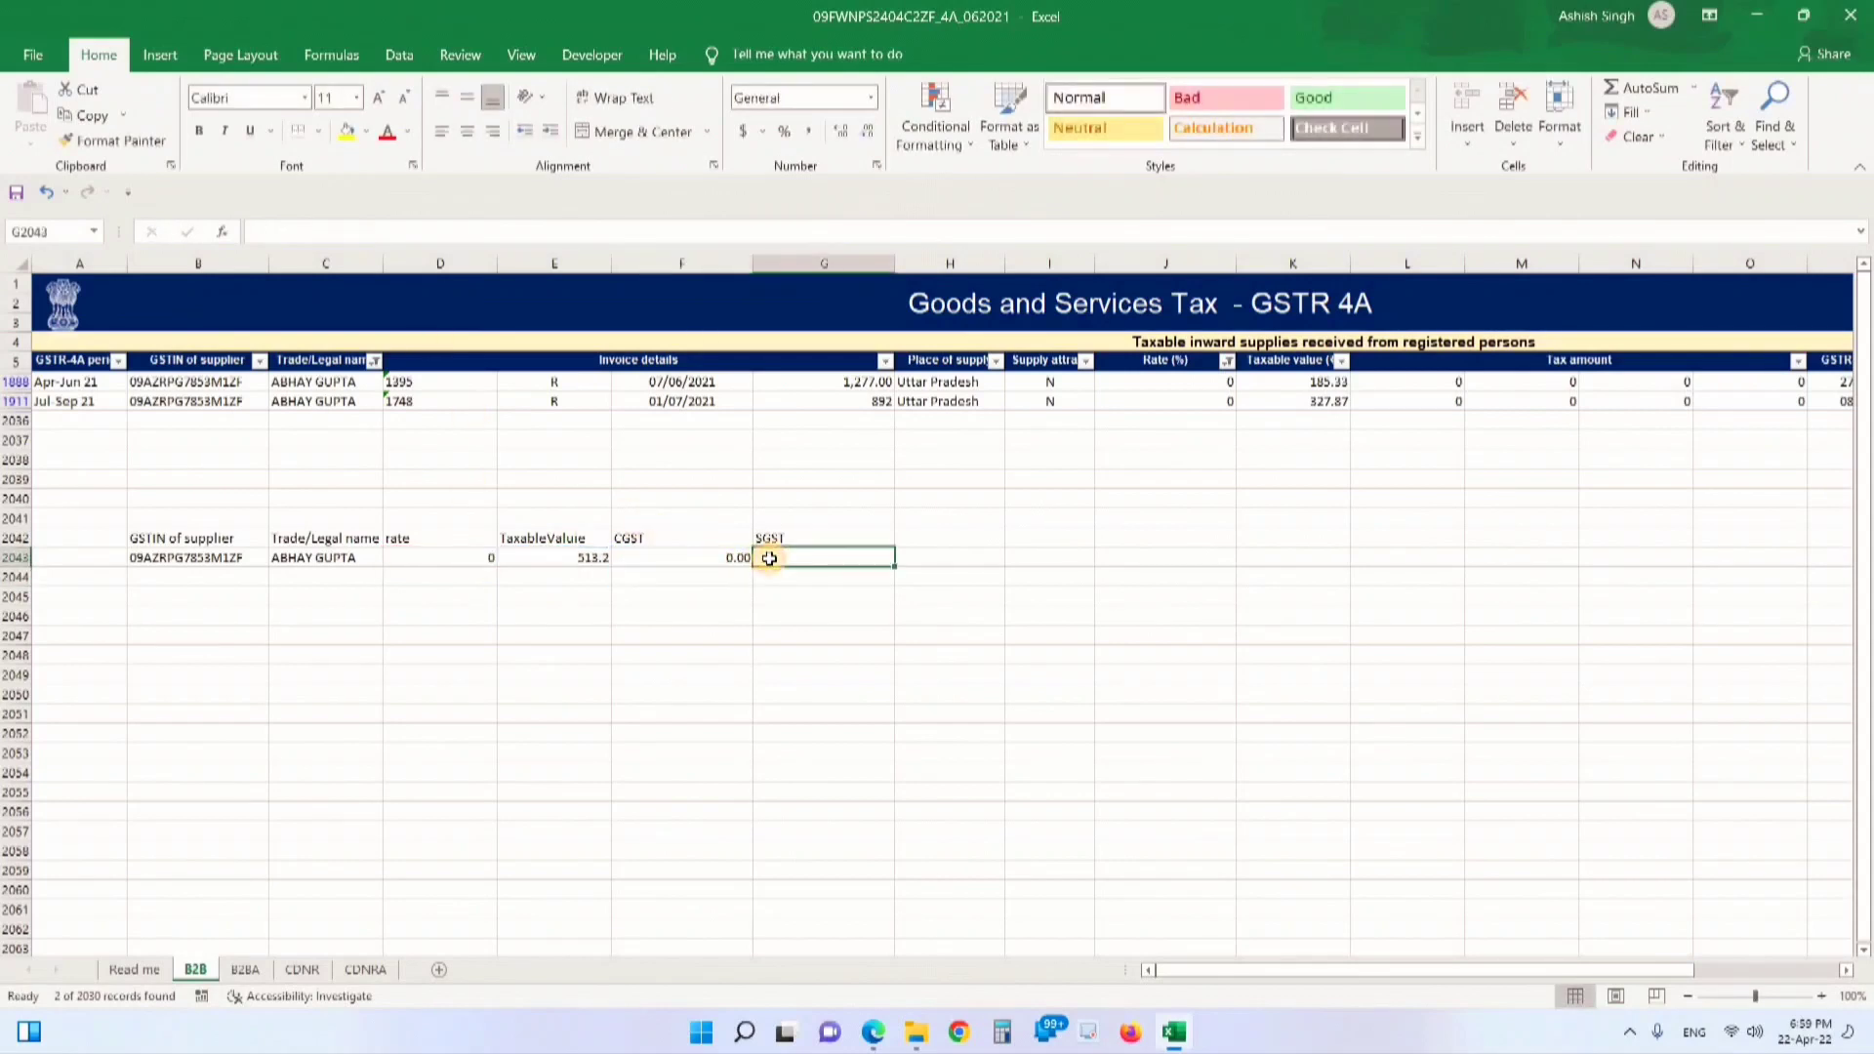
text(=)
click(715, 558)
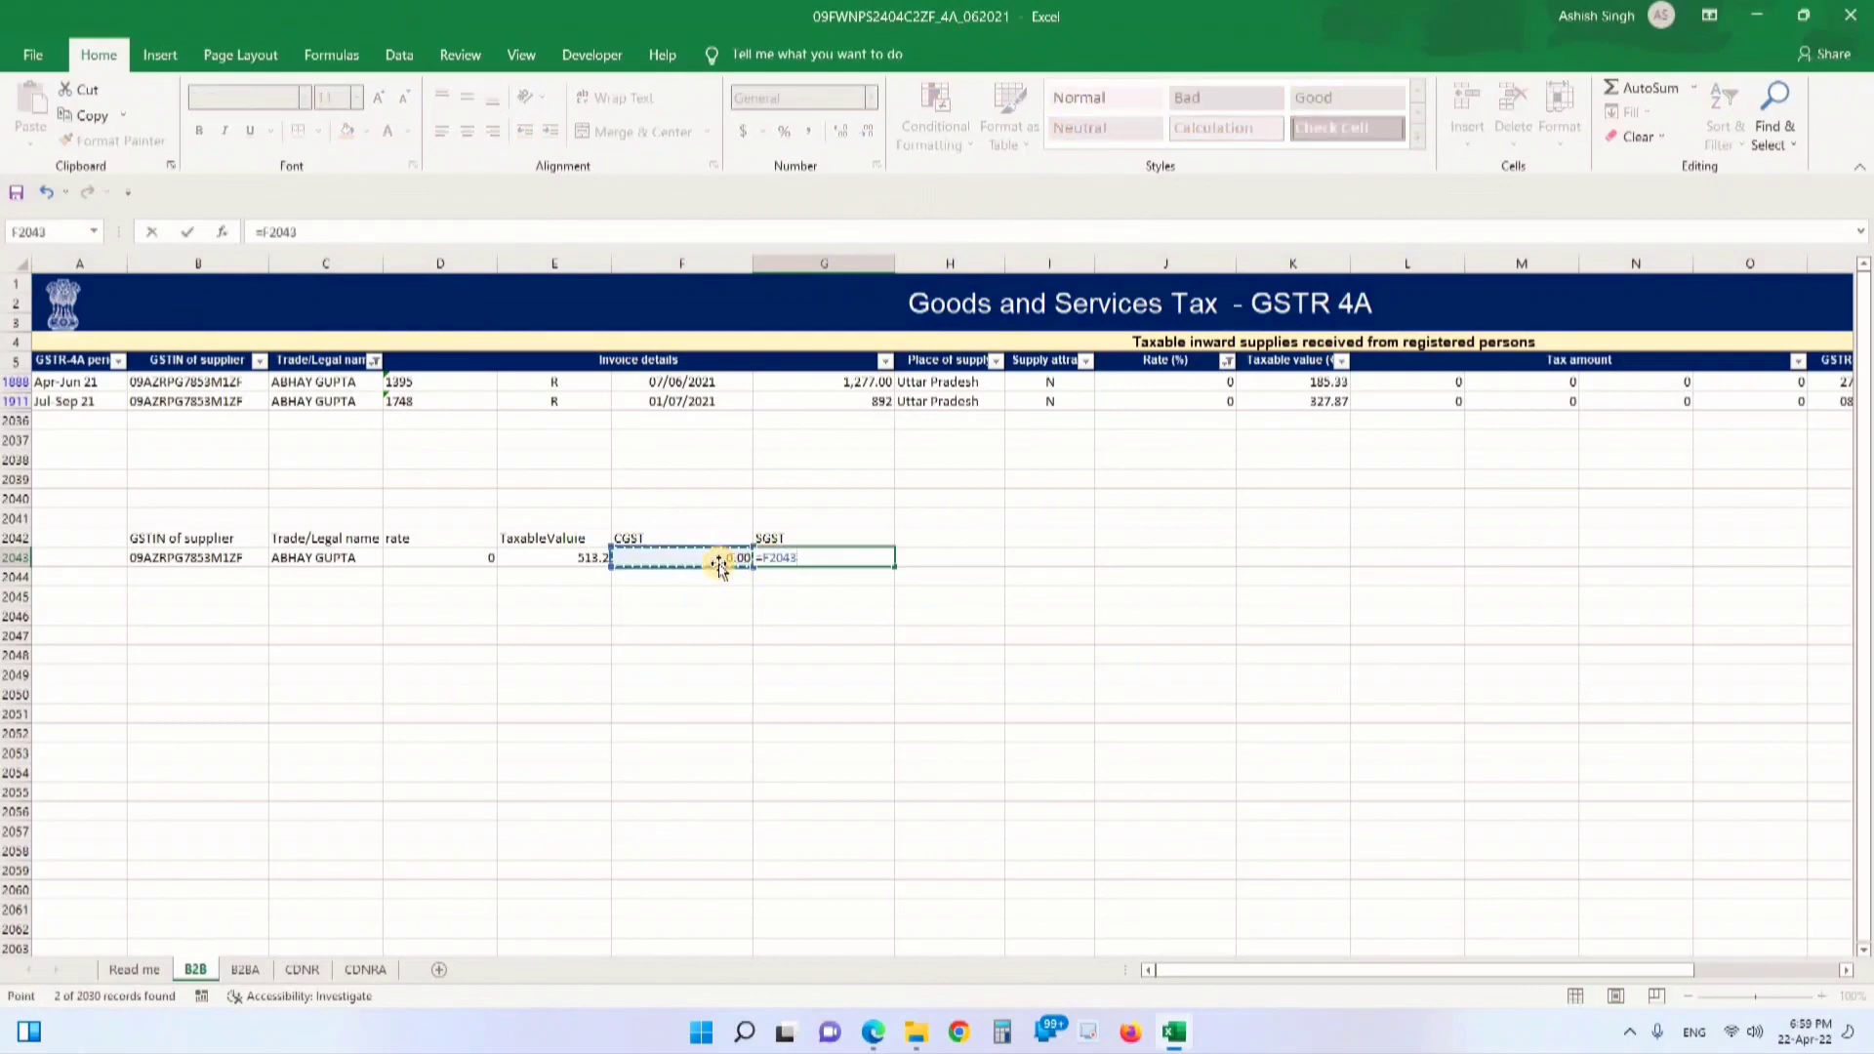
key(Return)
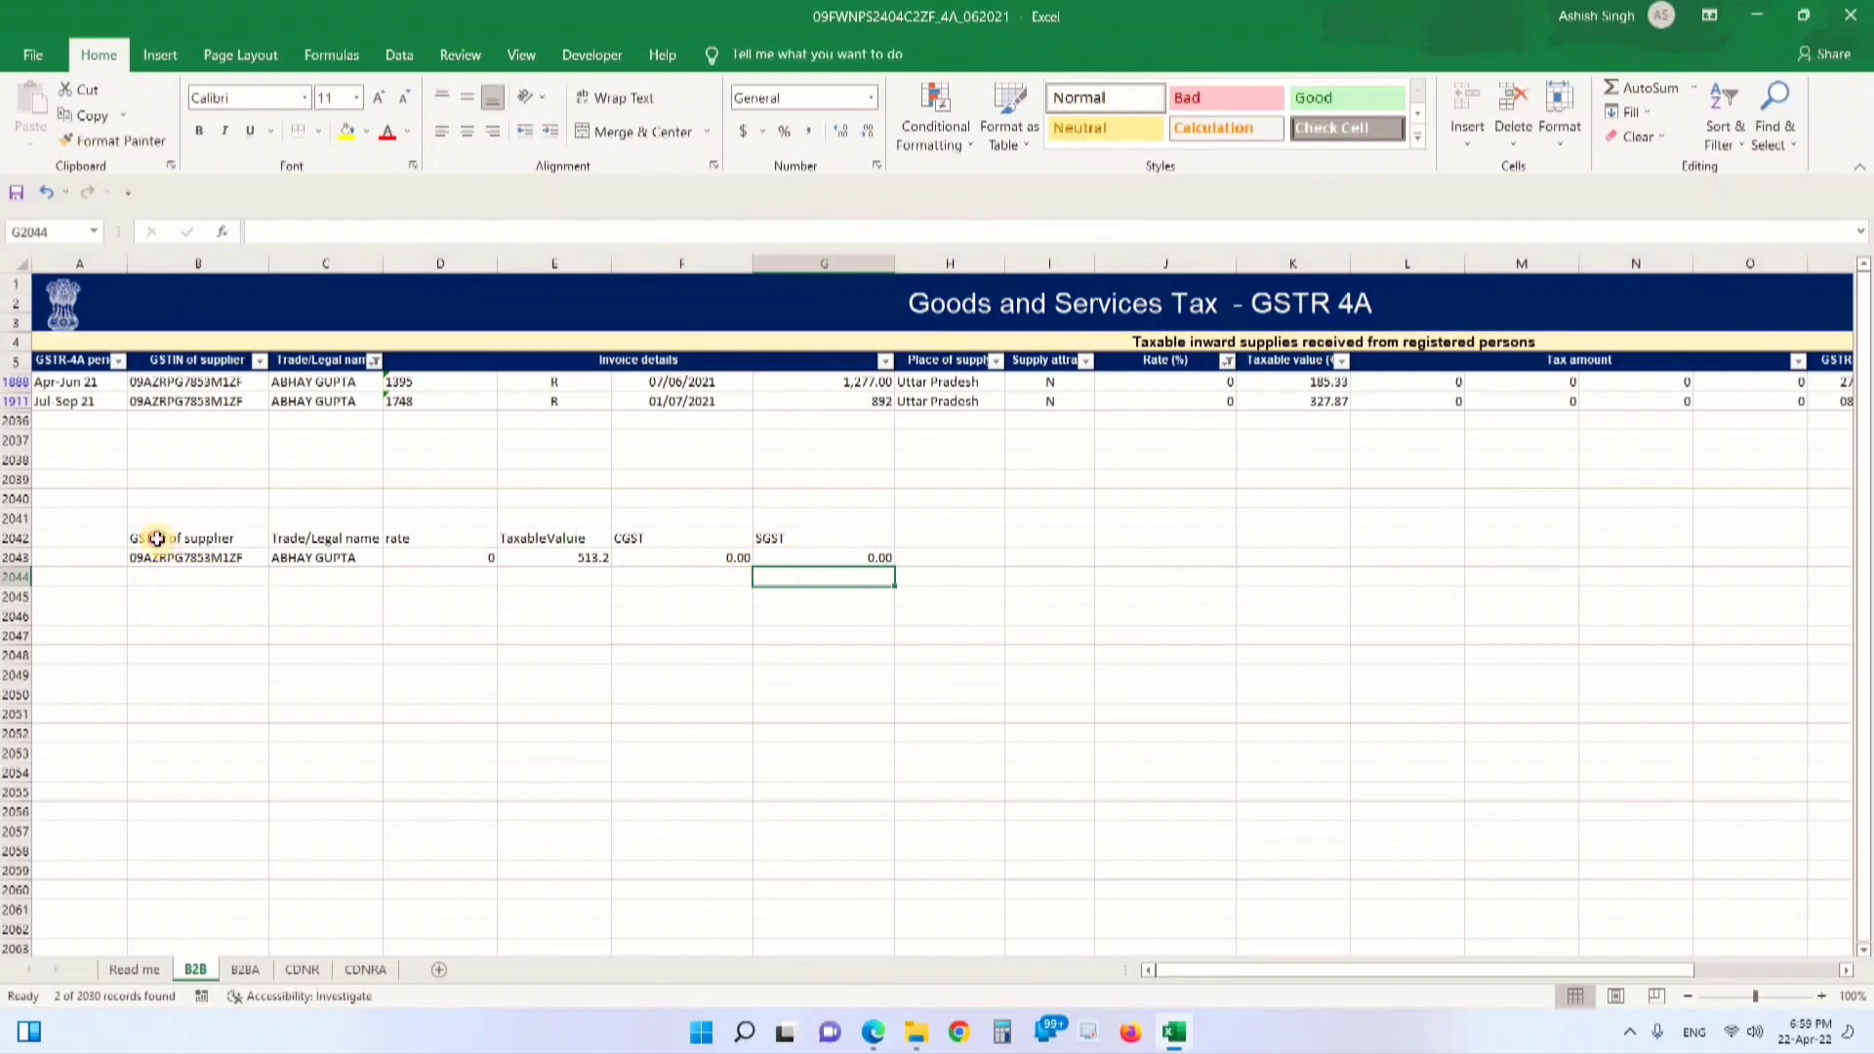
Make the summary headings in B2042:G2042 bold
drag(157, 538, 849, 538)
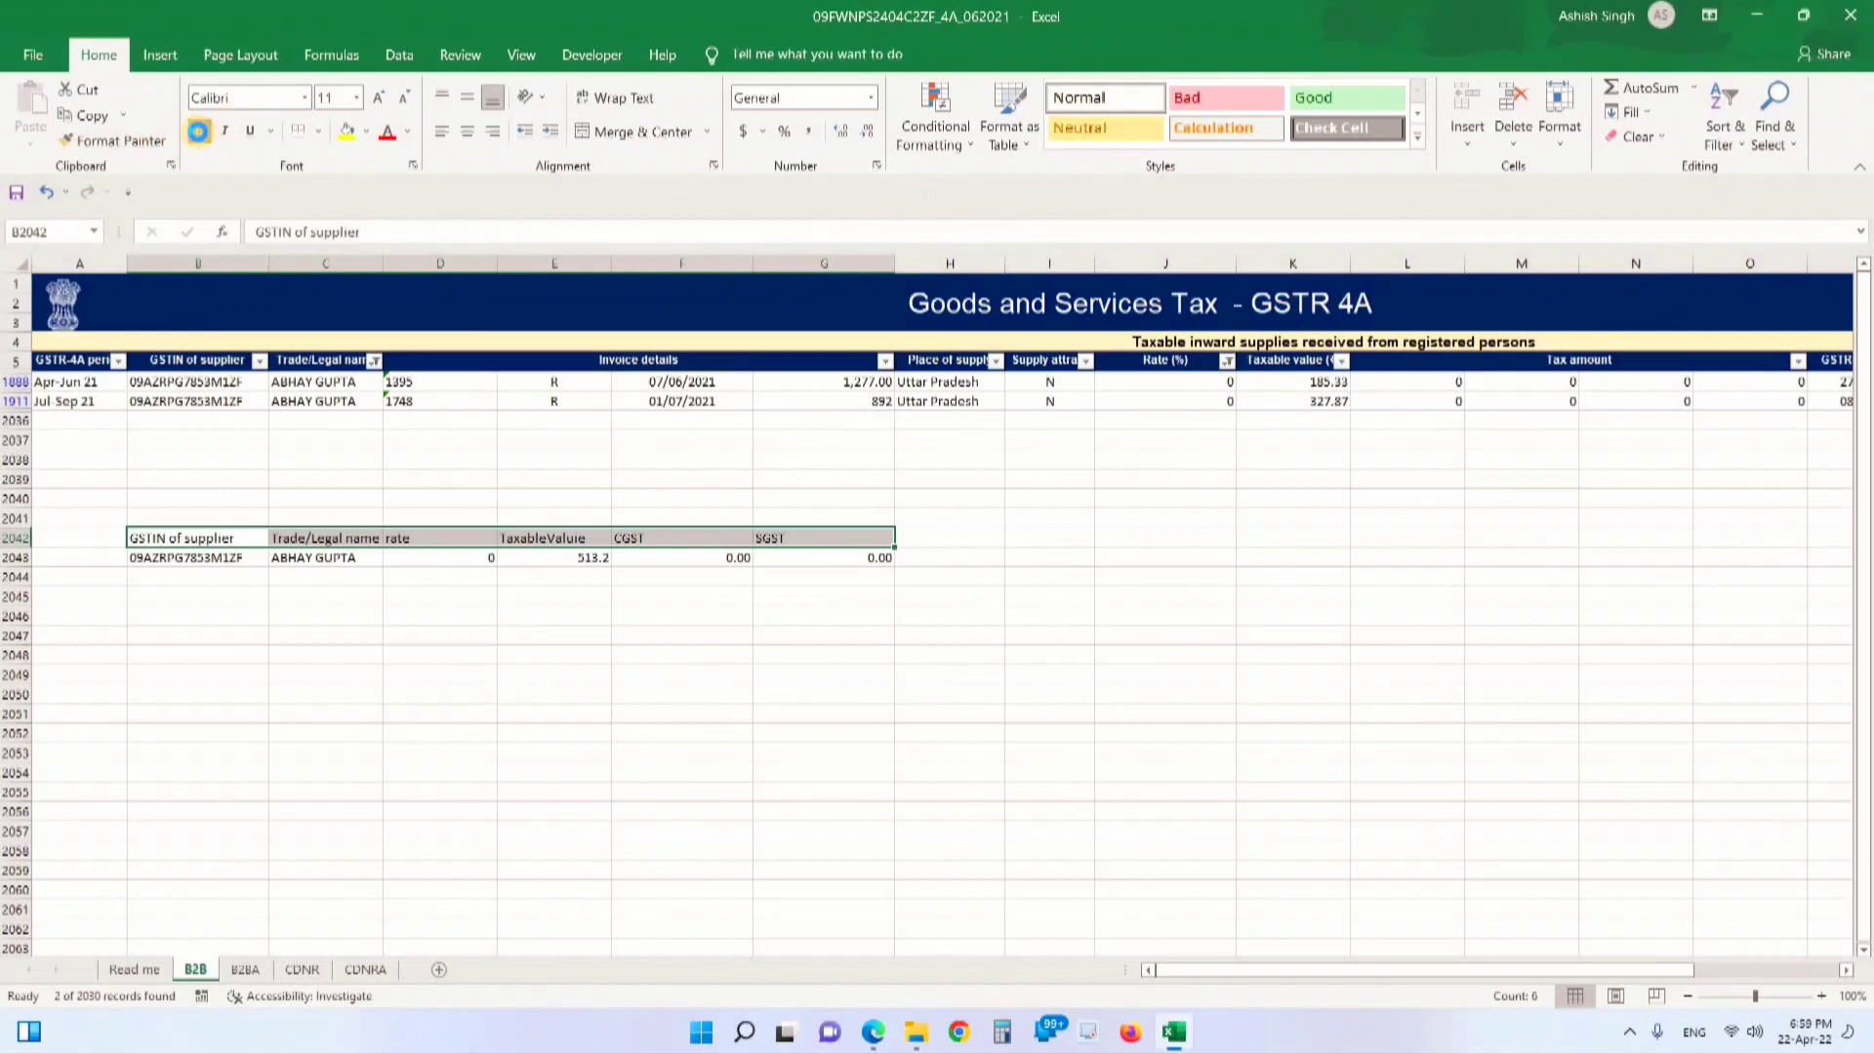
click(198, 131)
click(144, 143)
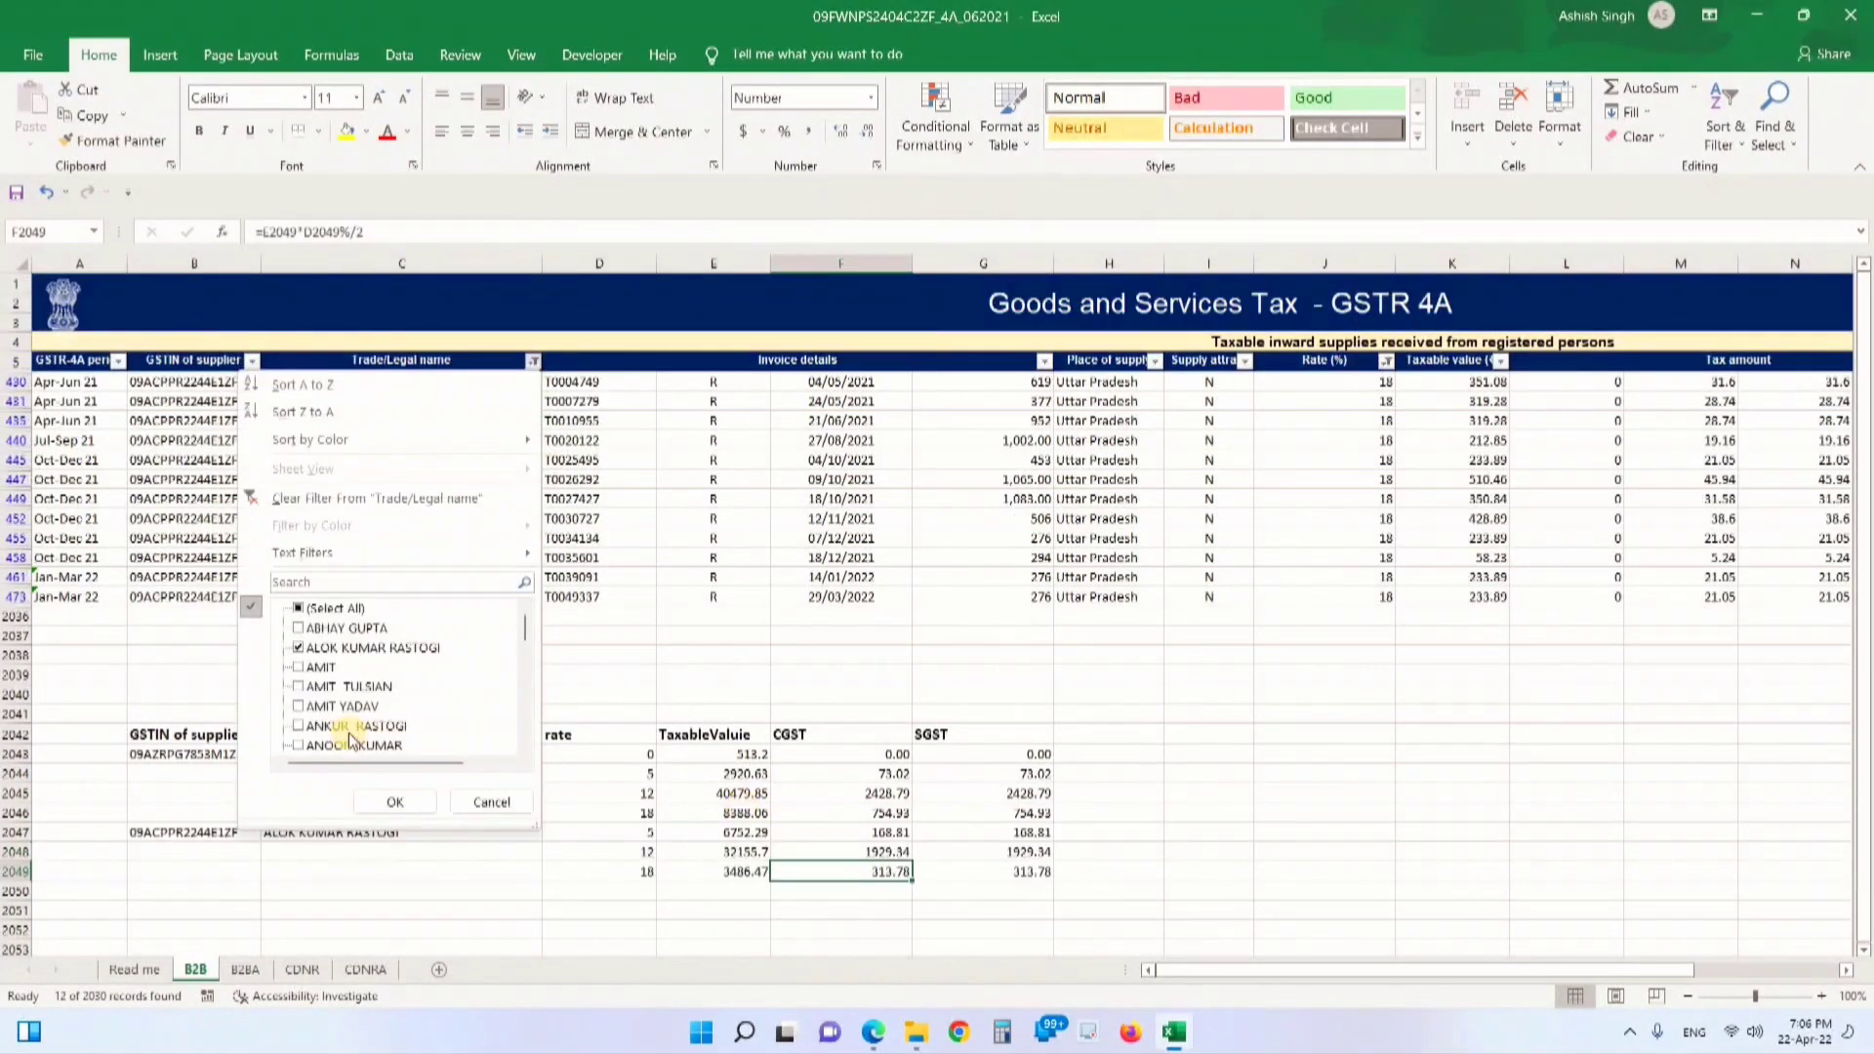
Copy the first supplier's GSTIN from B2043 into the Supplier GSTIN field of table 4A on the GST portal in Edge and add its details
click(293, 798)
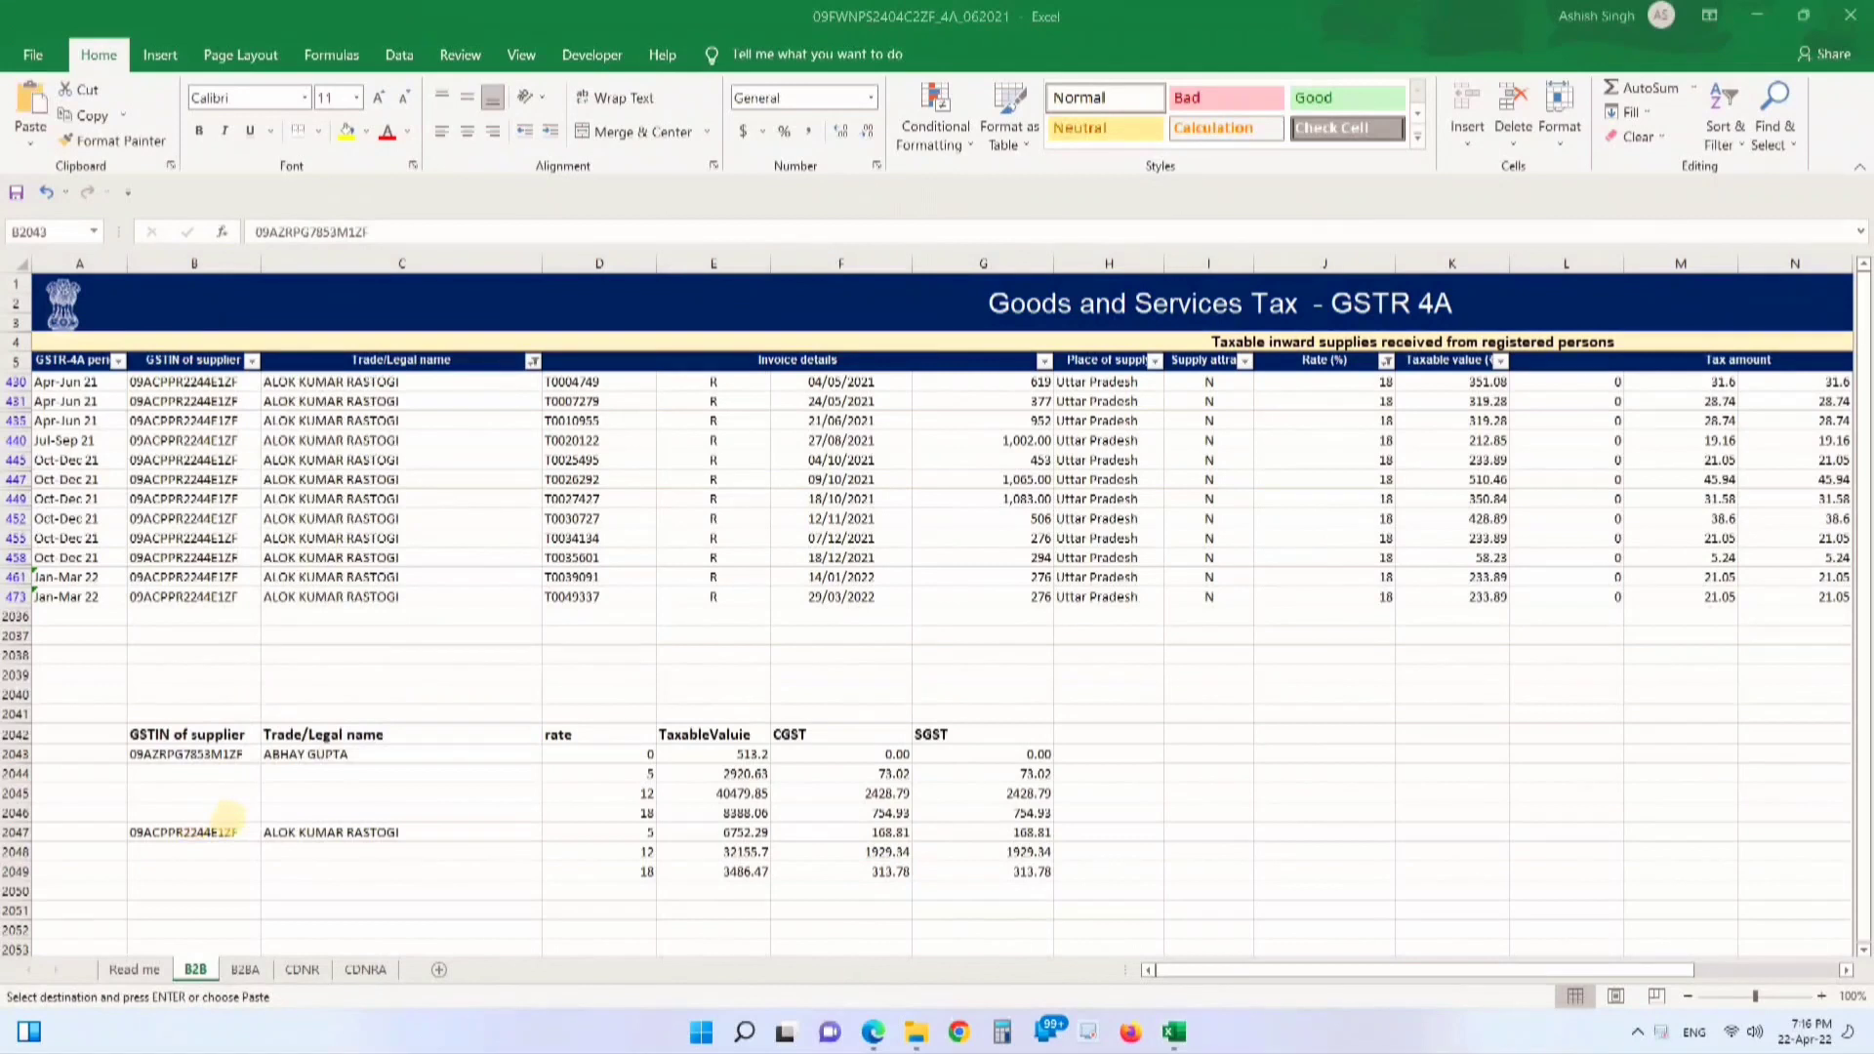
click(231, 753)
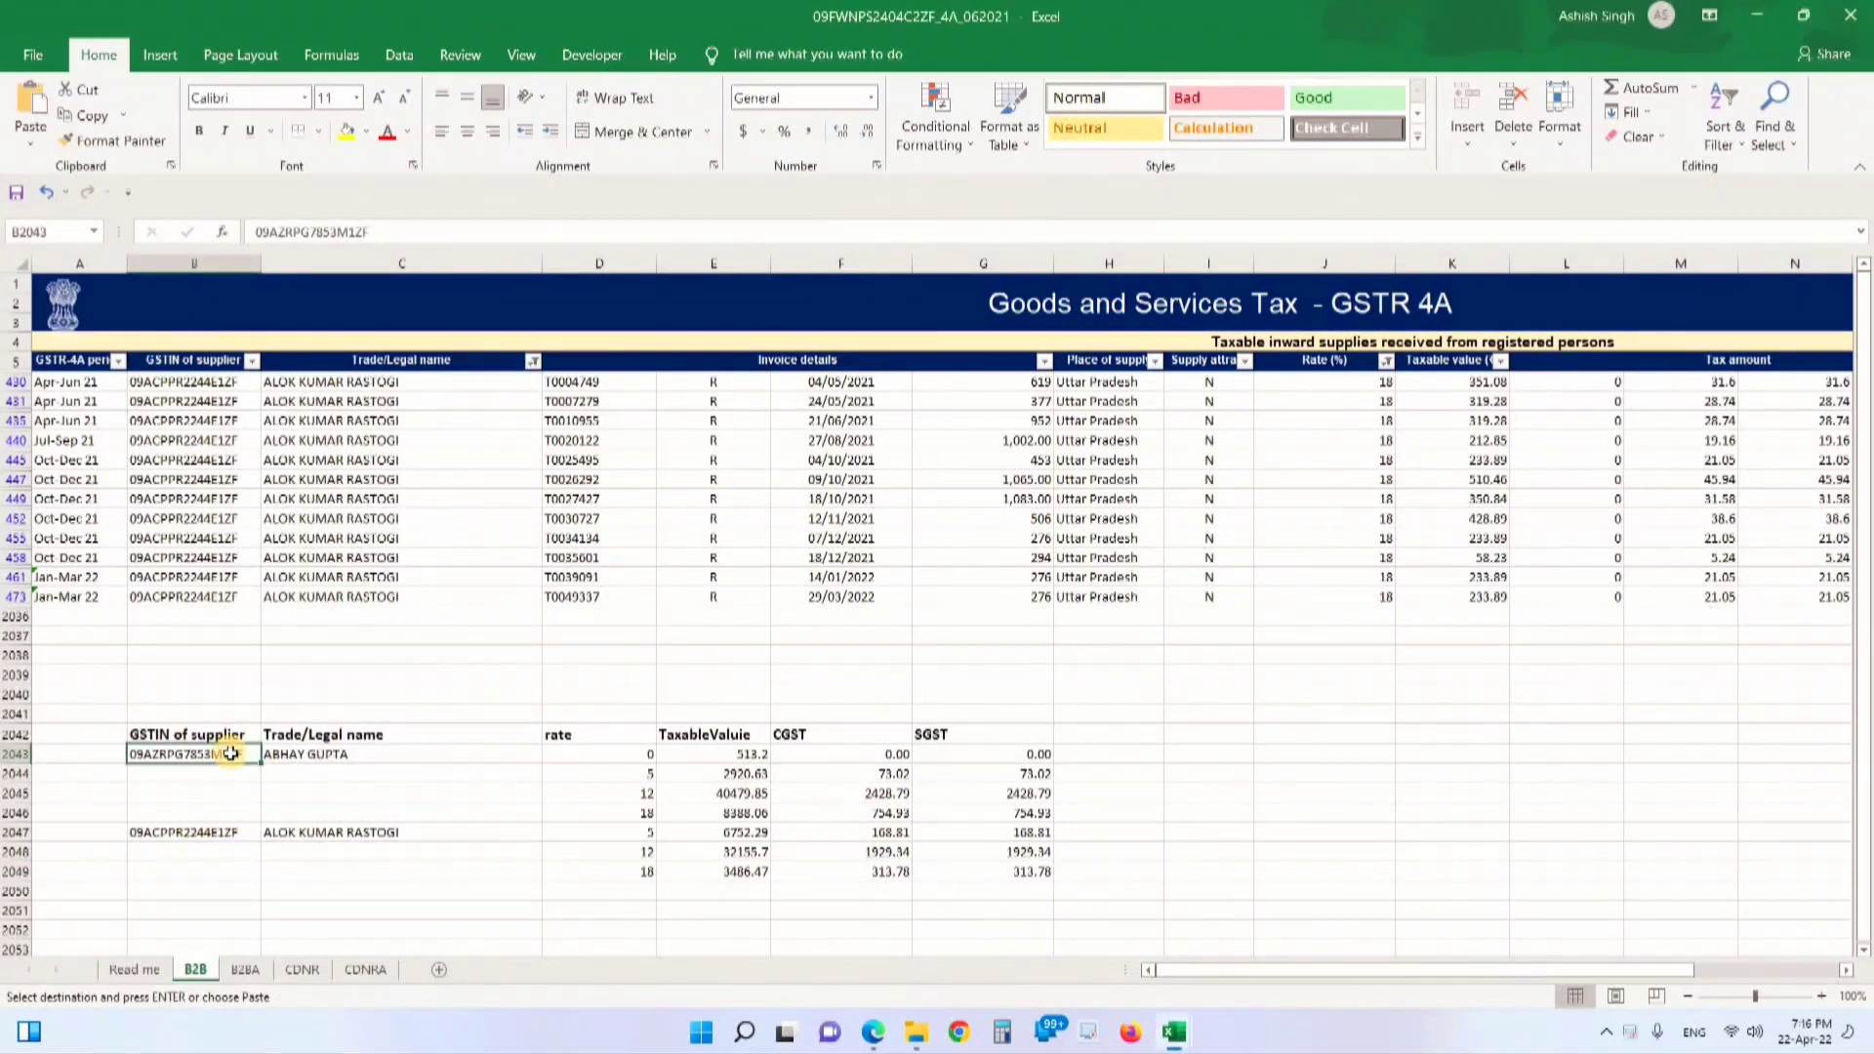
key(ctrl+c)
click(871, 1037)
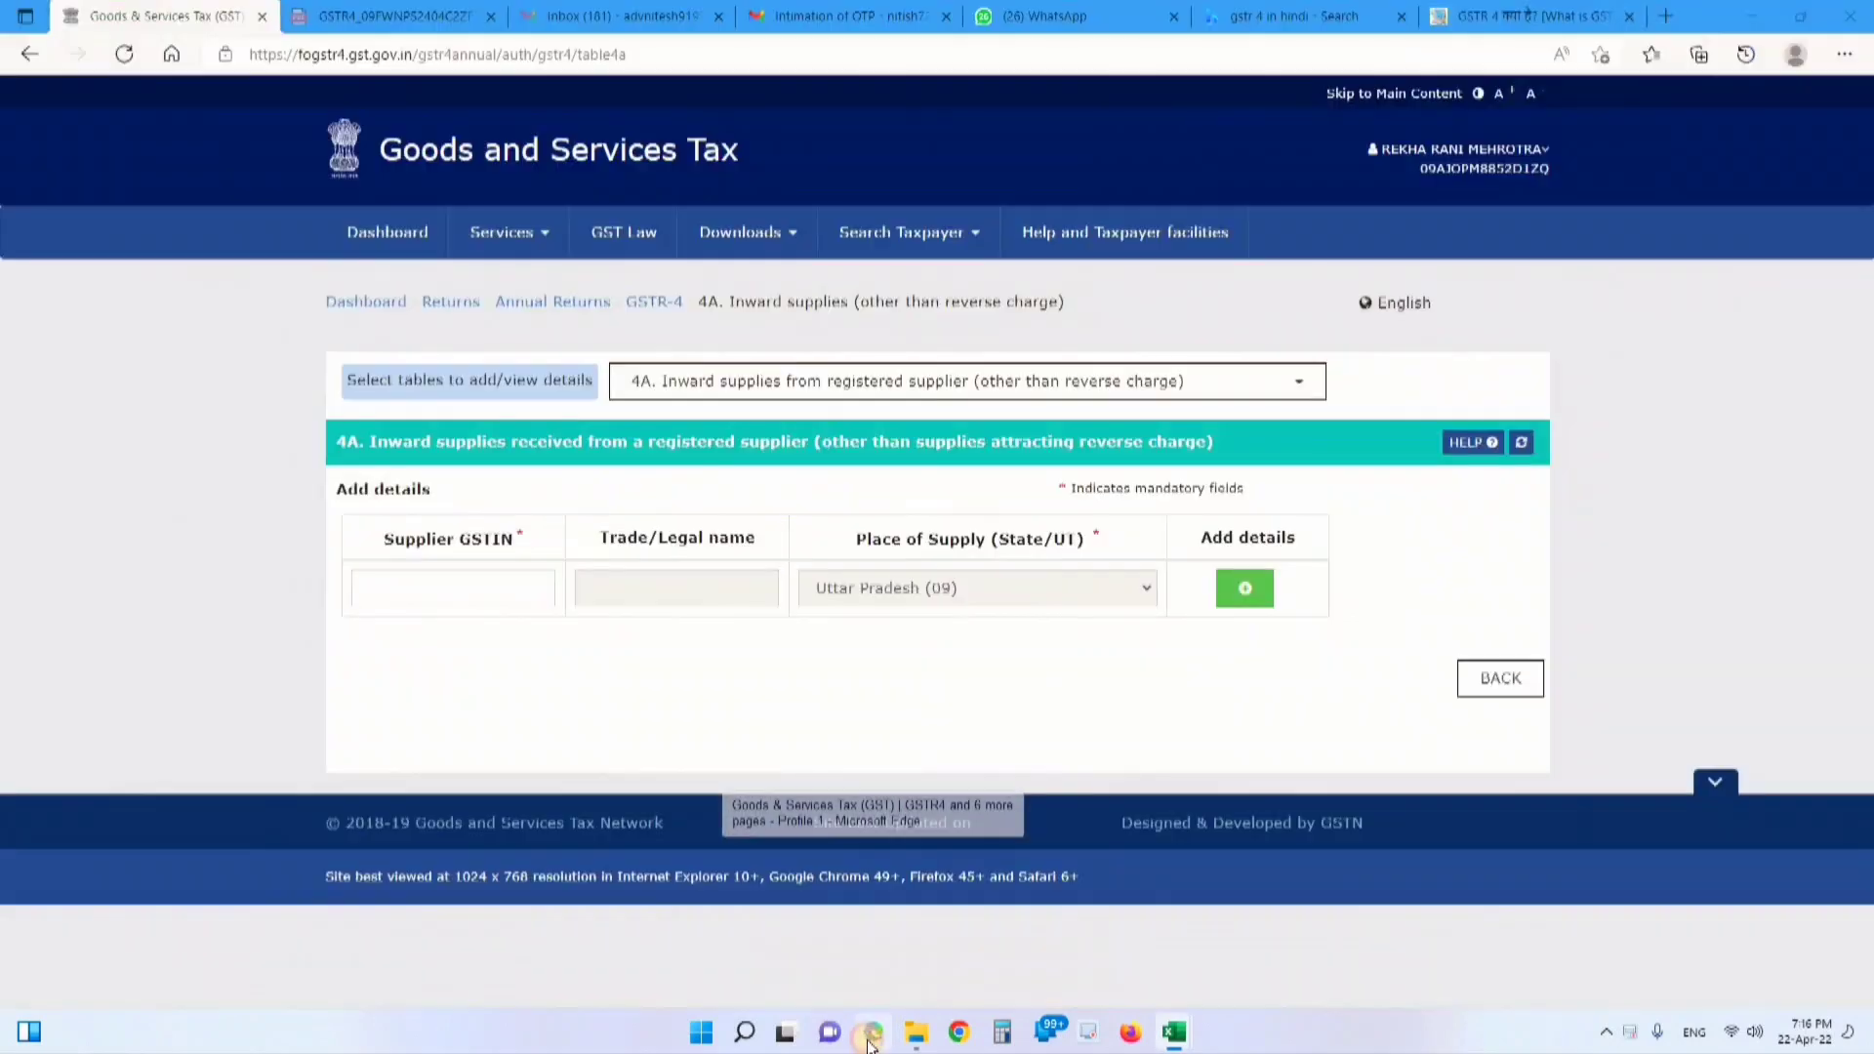
click(394, 585)
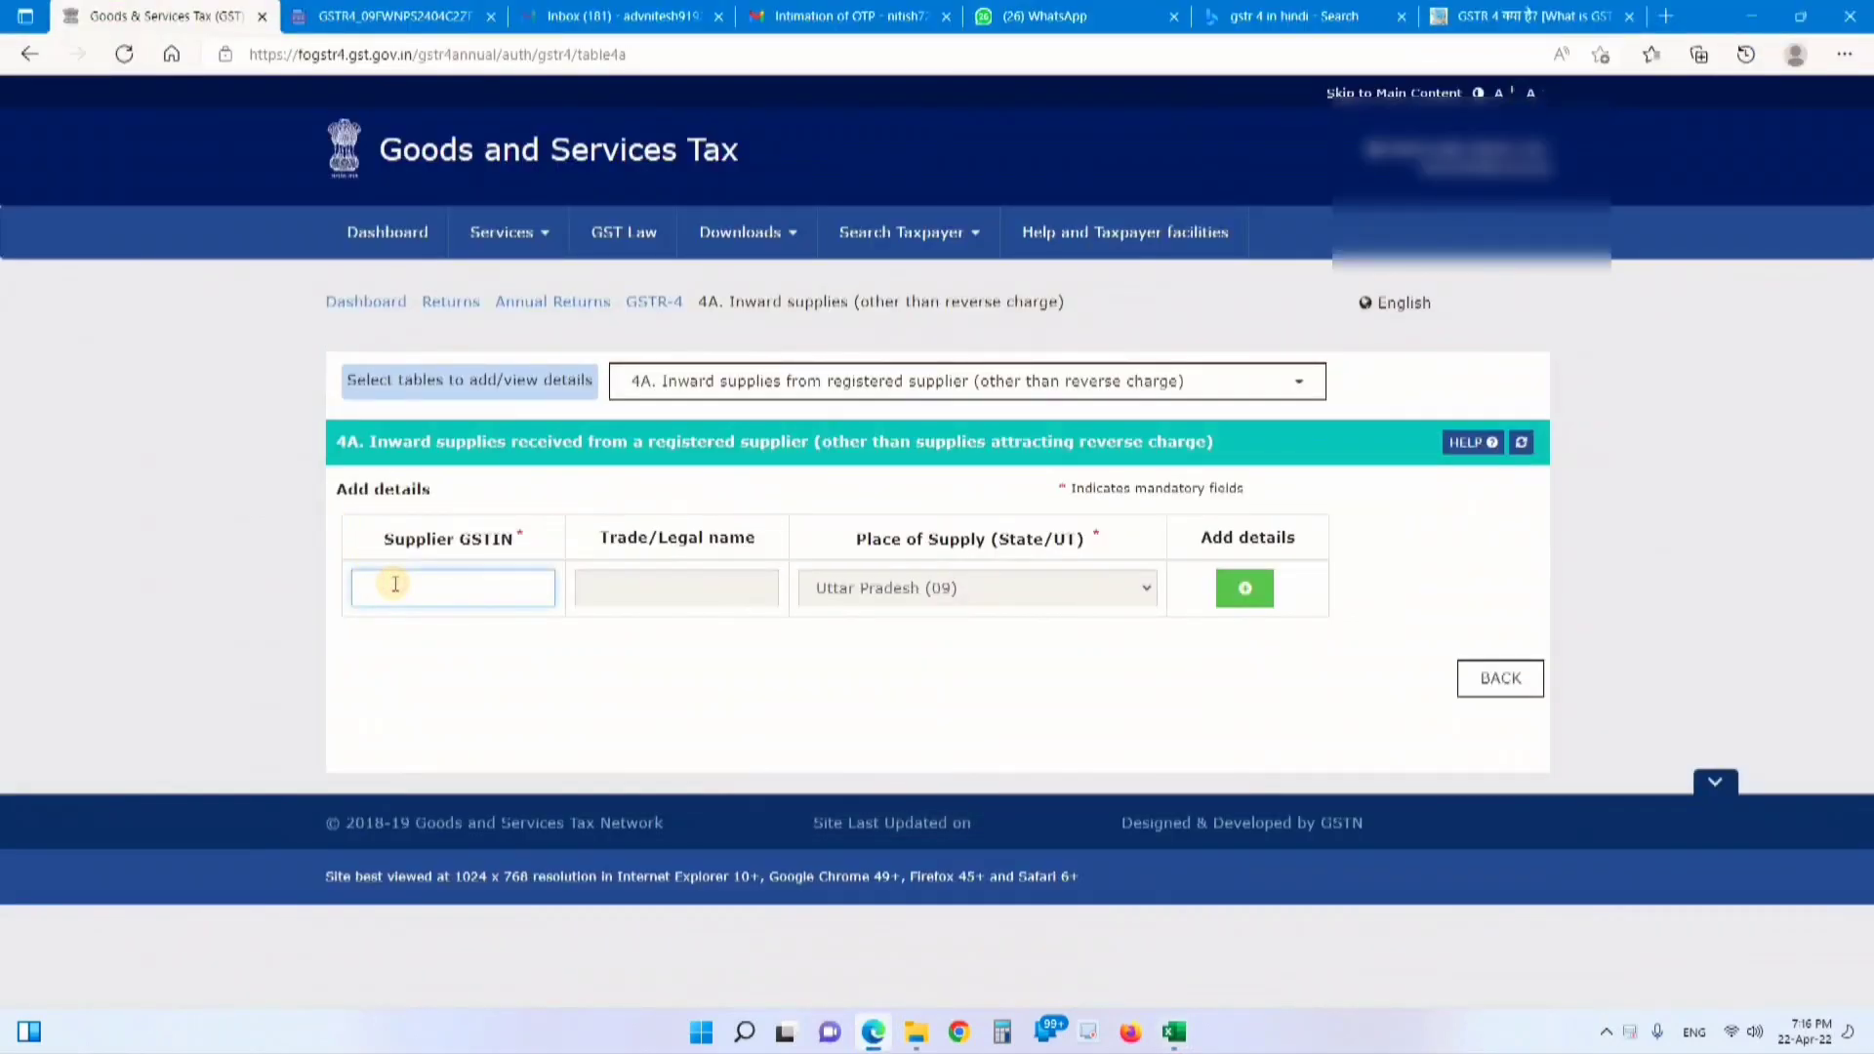
key(ctrl+v)
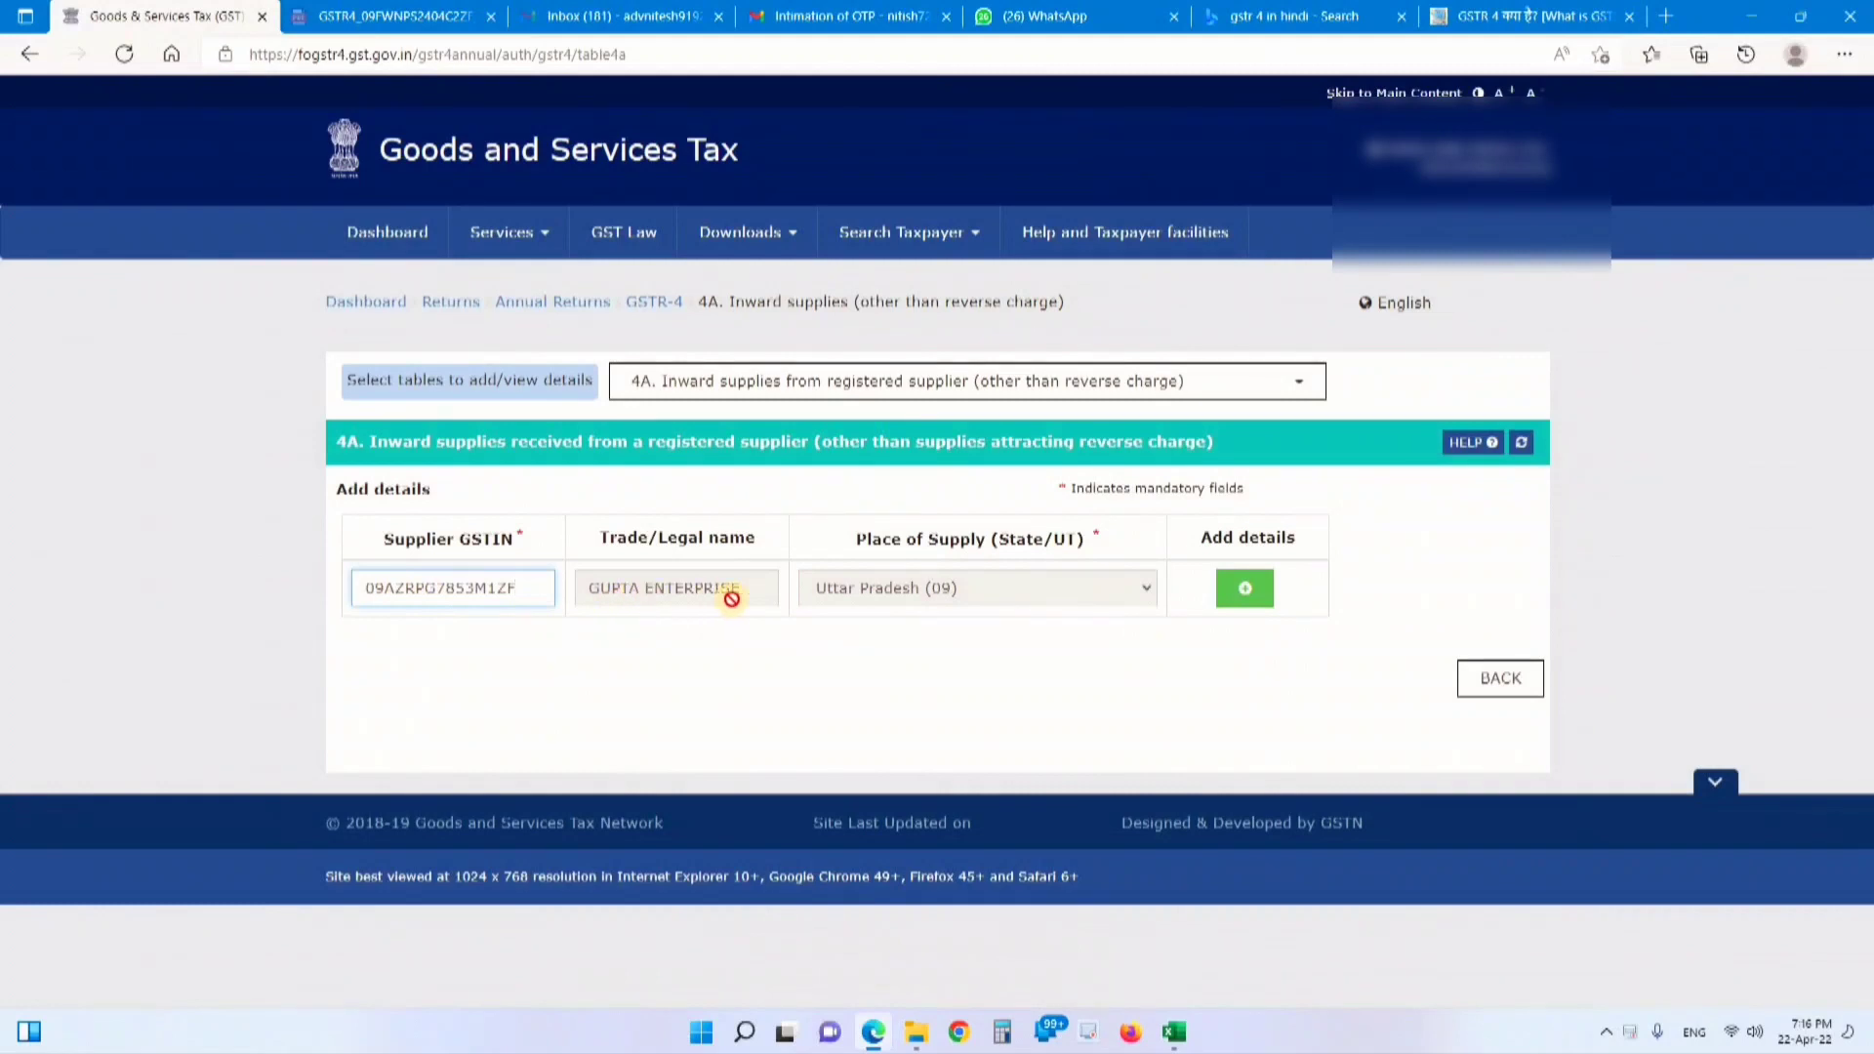
click(1242, 585)
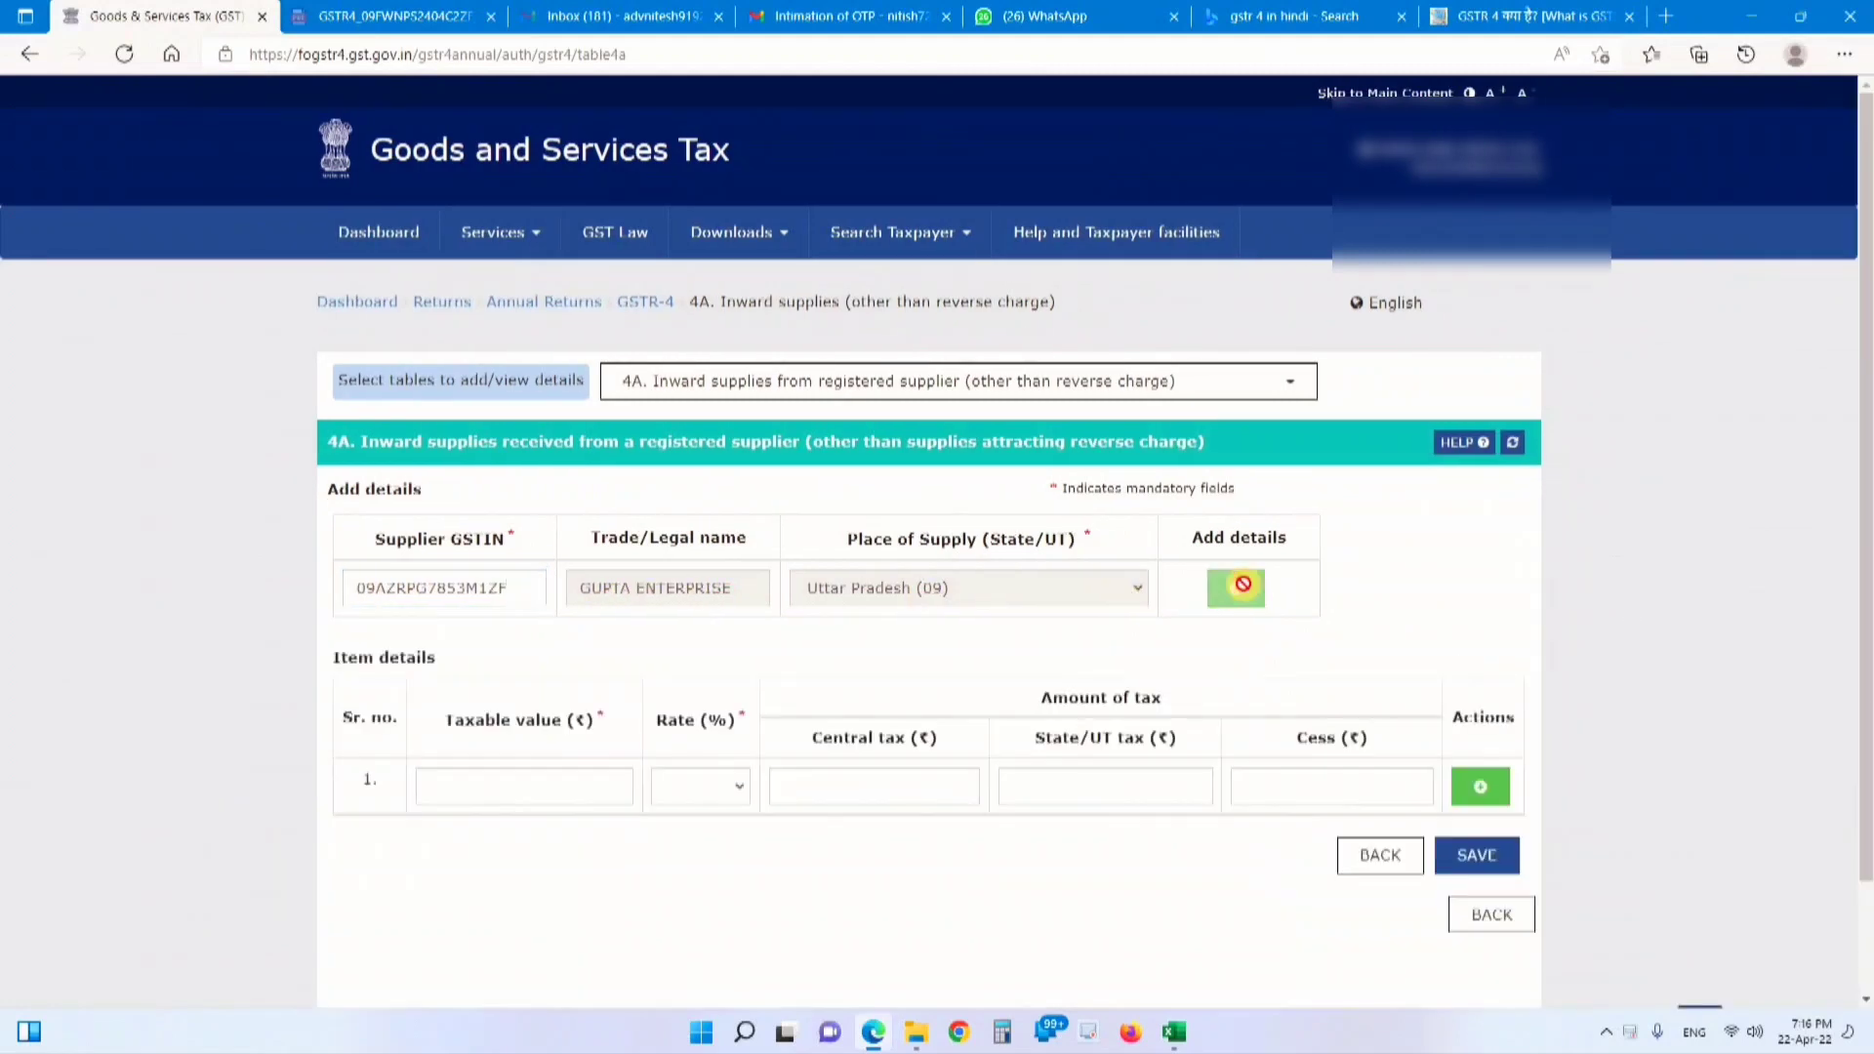
Consult the Excel summary, enter item 1 on the portal with taxable value 513.20 at 0% rate, and add a second item row
click(1177, 1036)
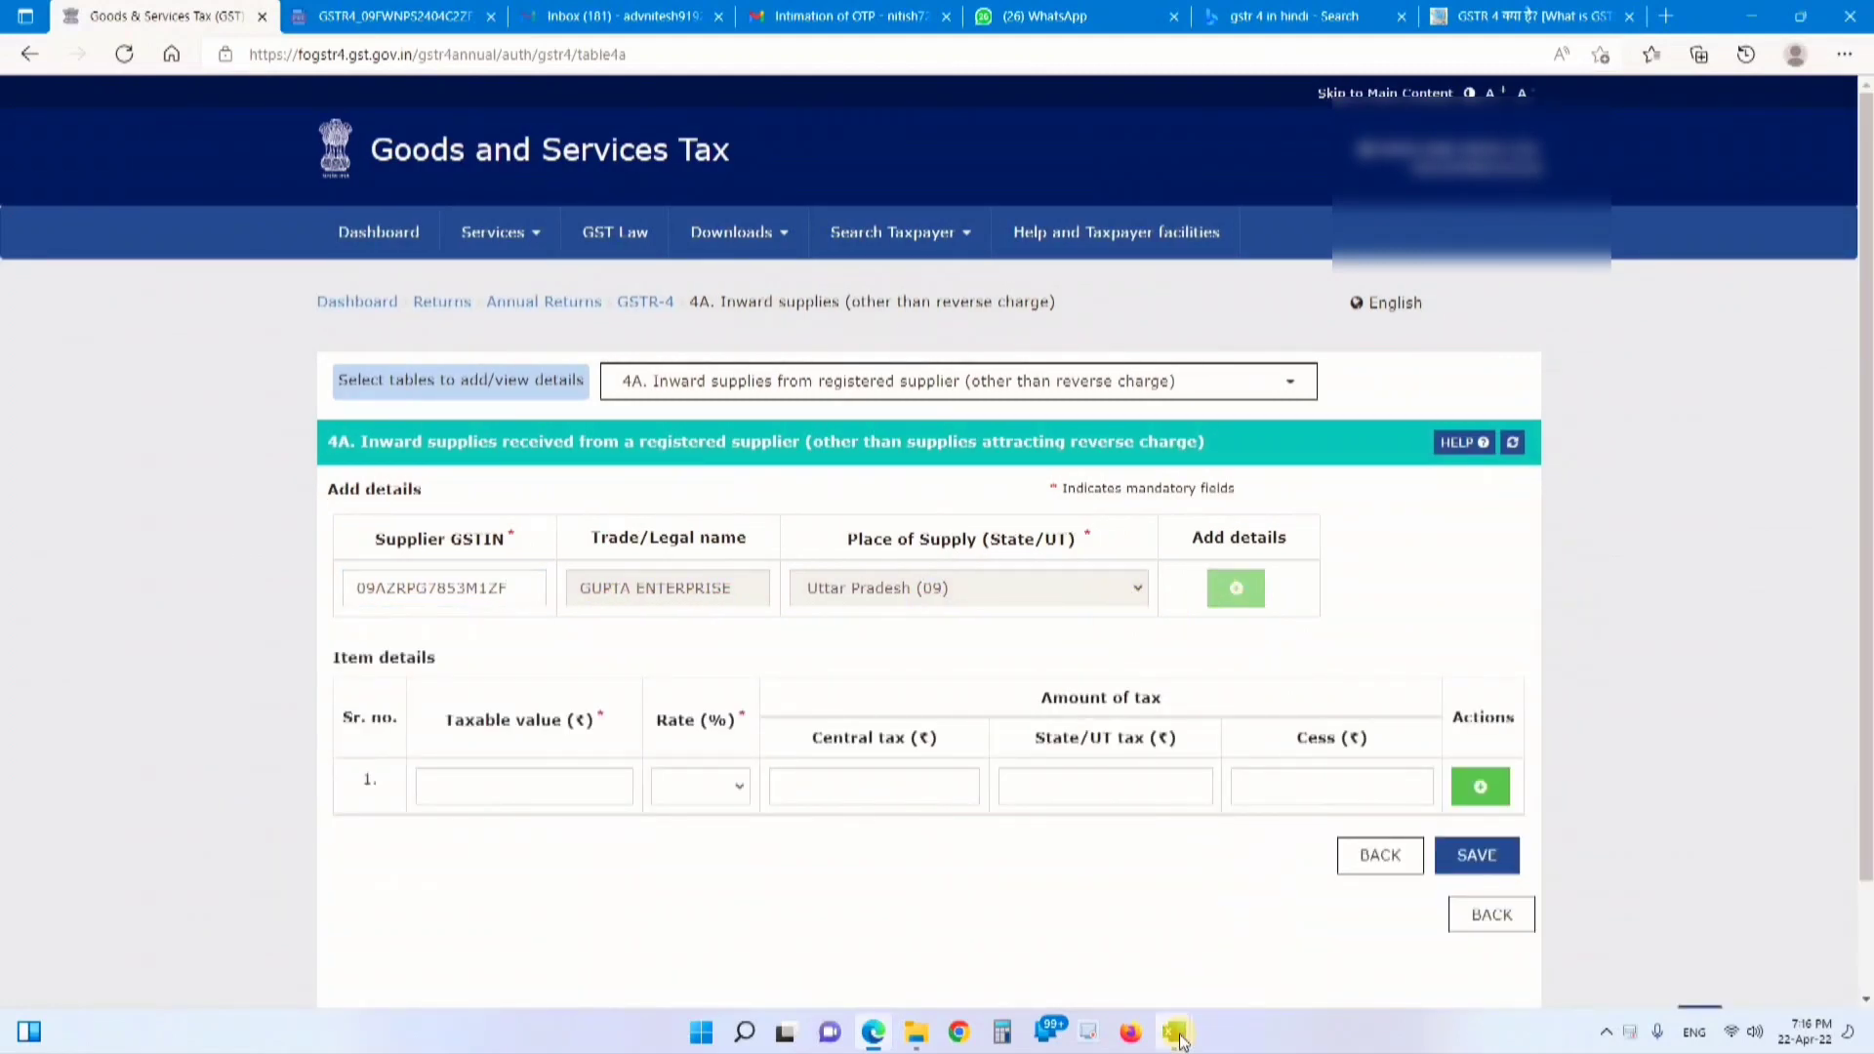
click(1174, 1035)
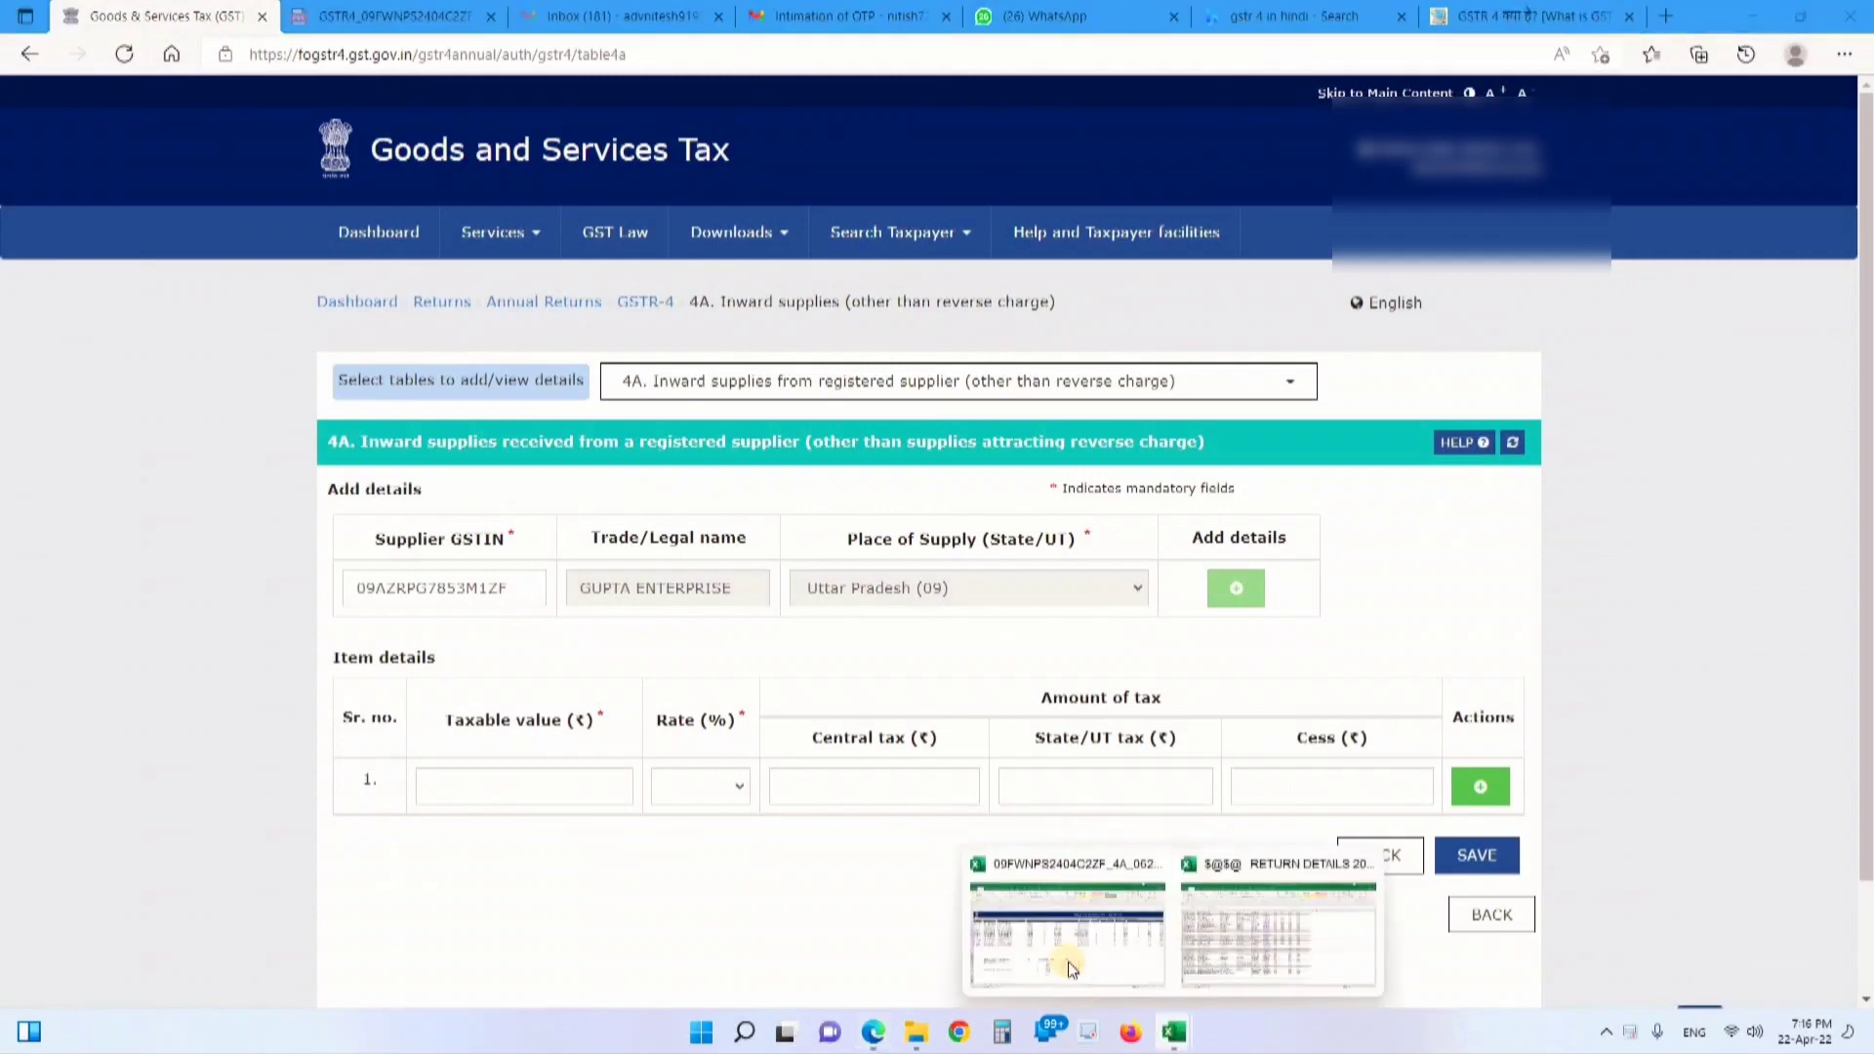
click(1072, 969)
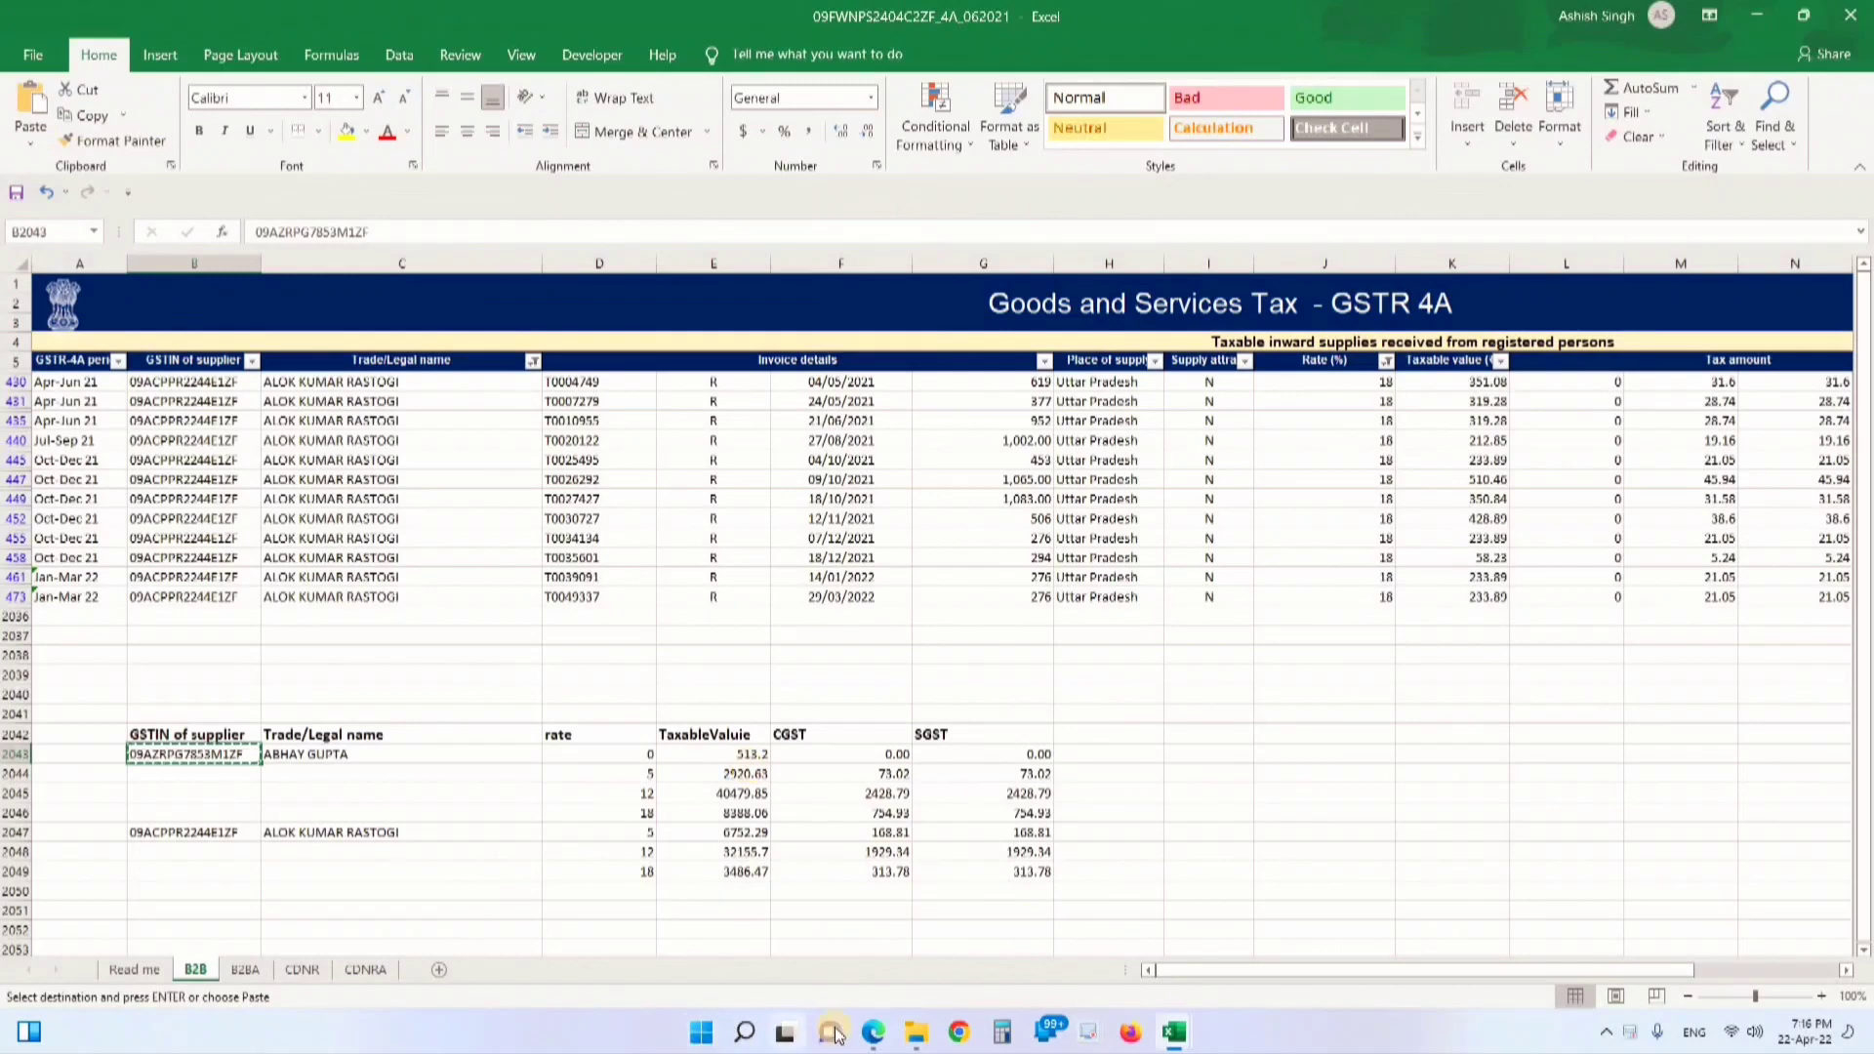
click(873, 1032)
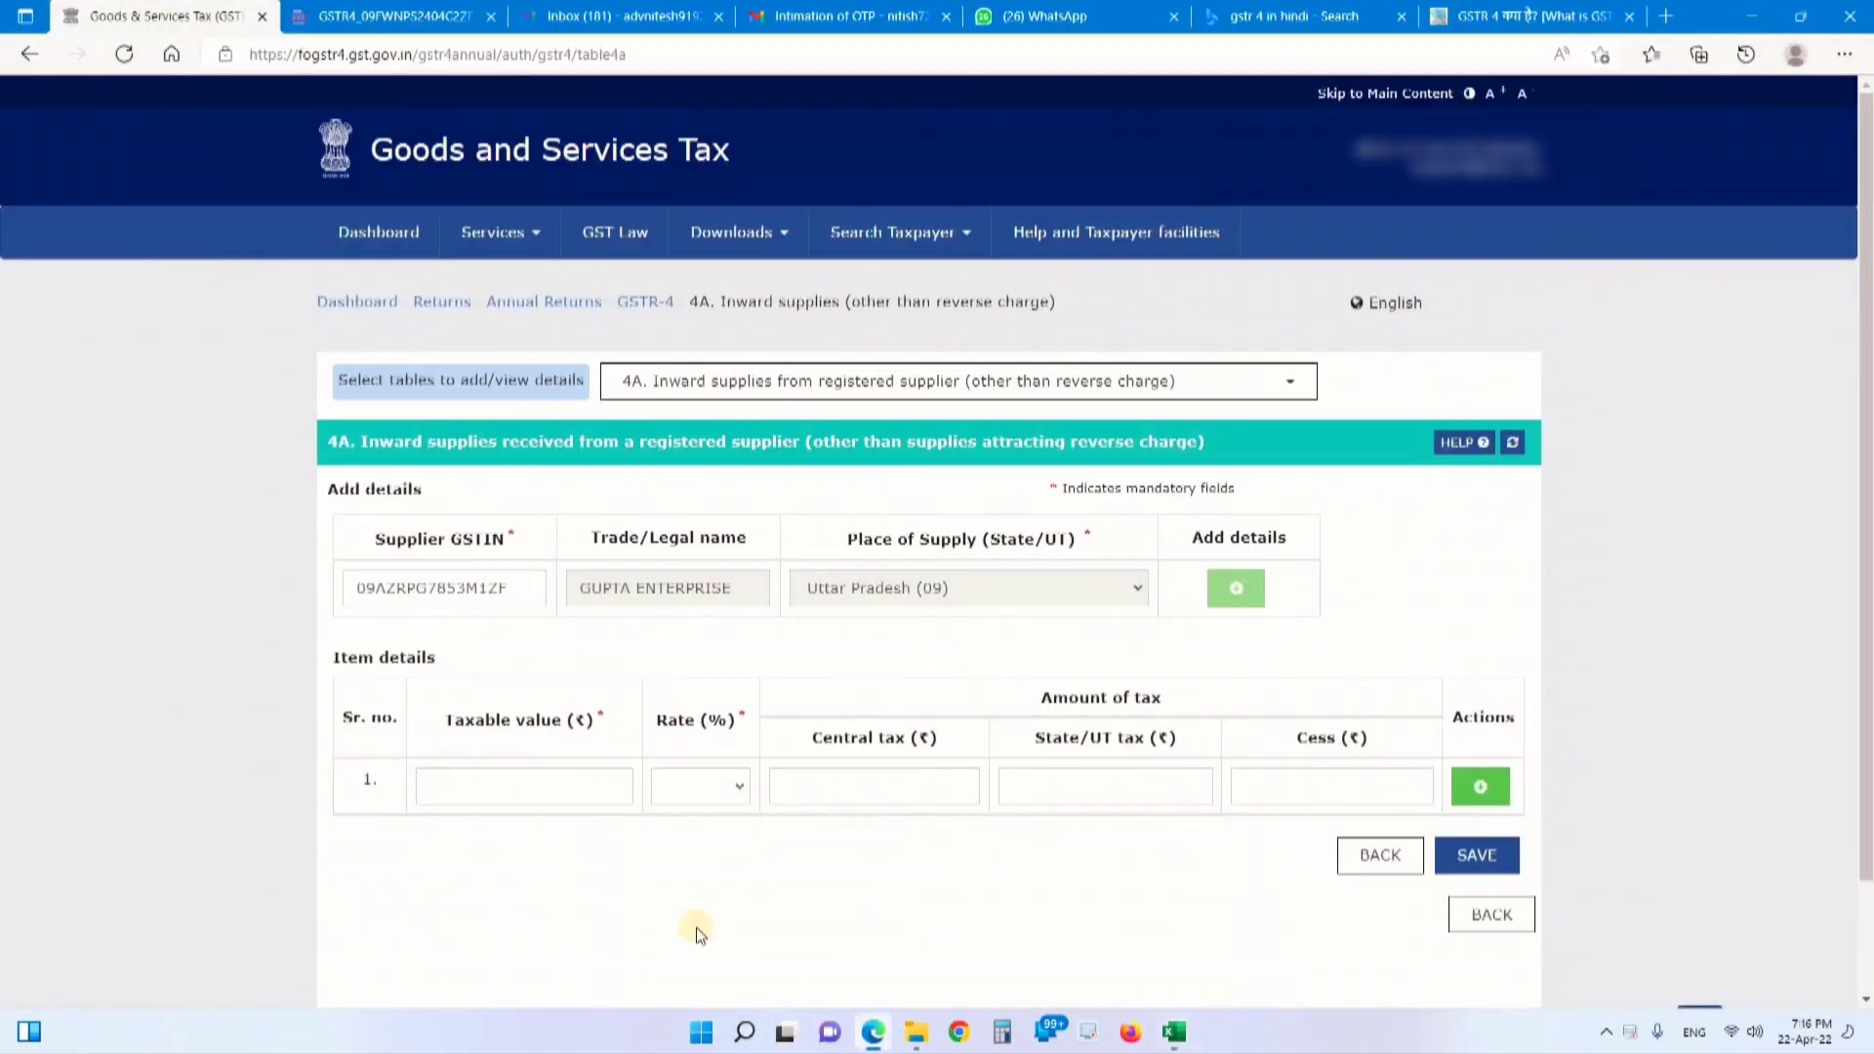
click(571, 790)
text(5)
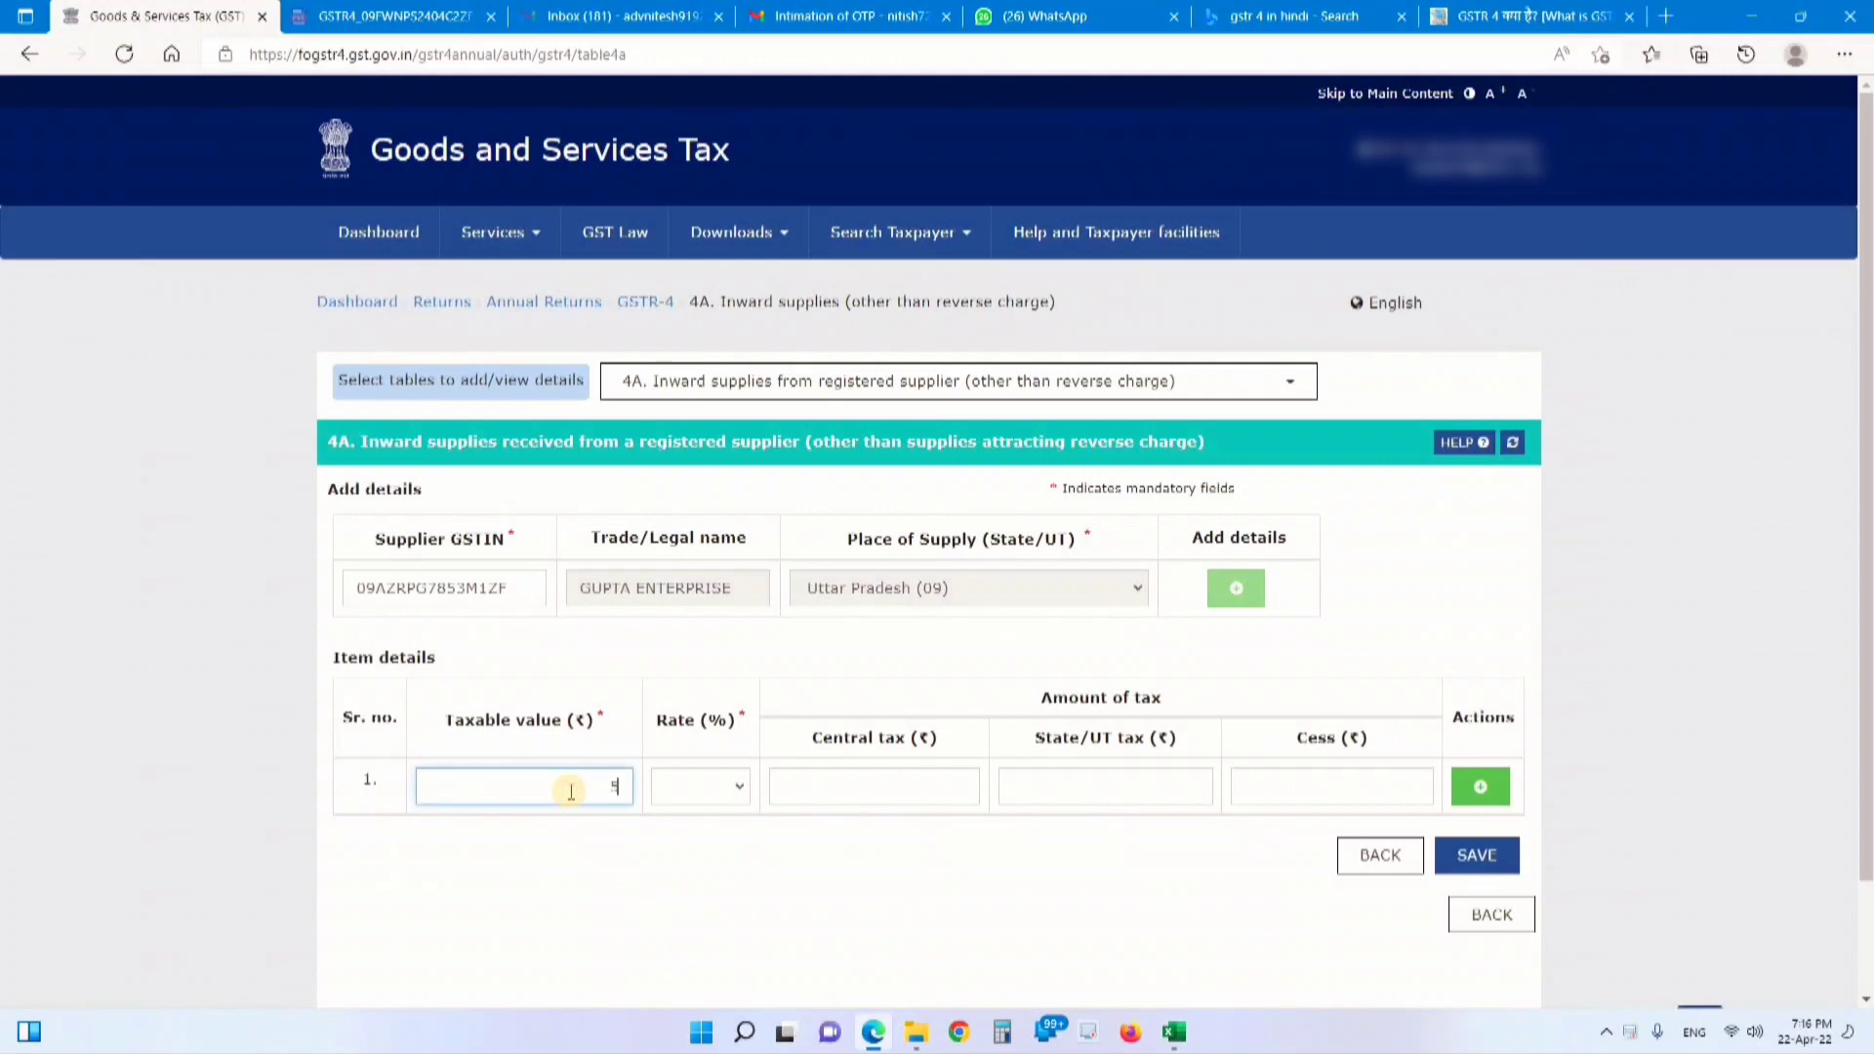
text(13.2)
click(711, 786)
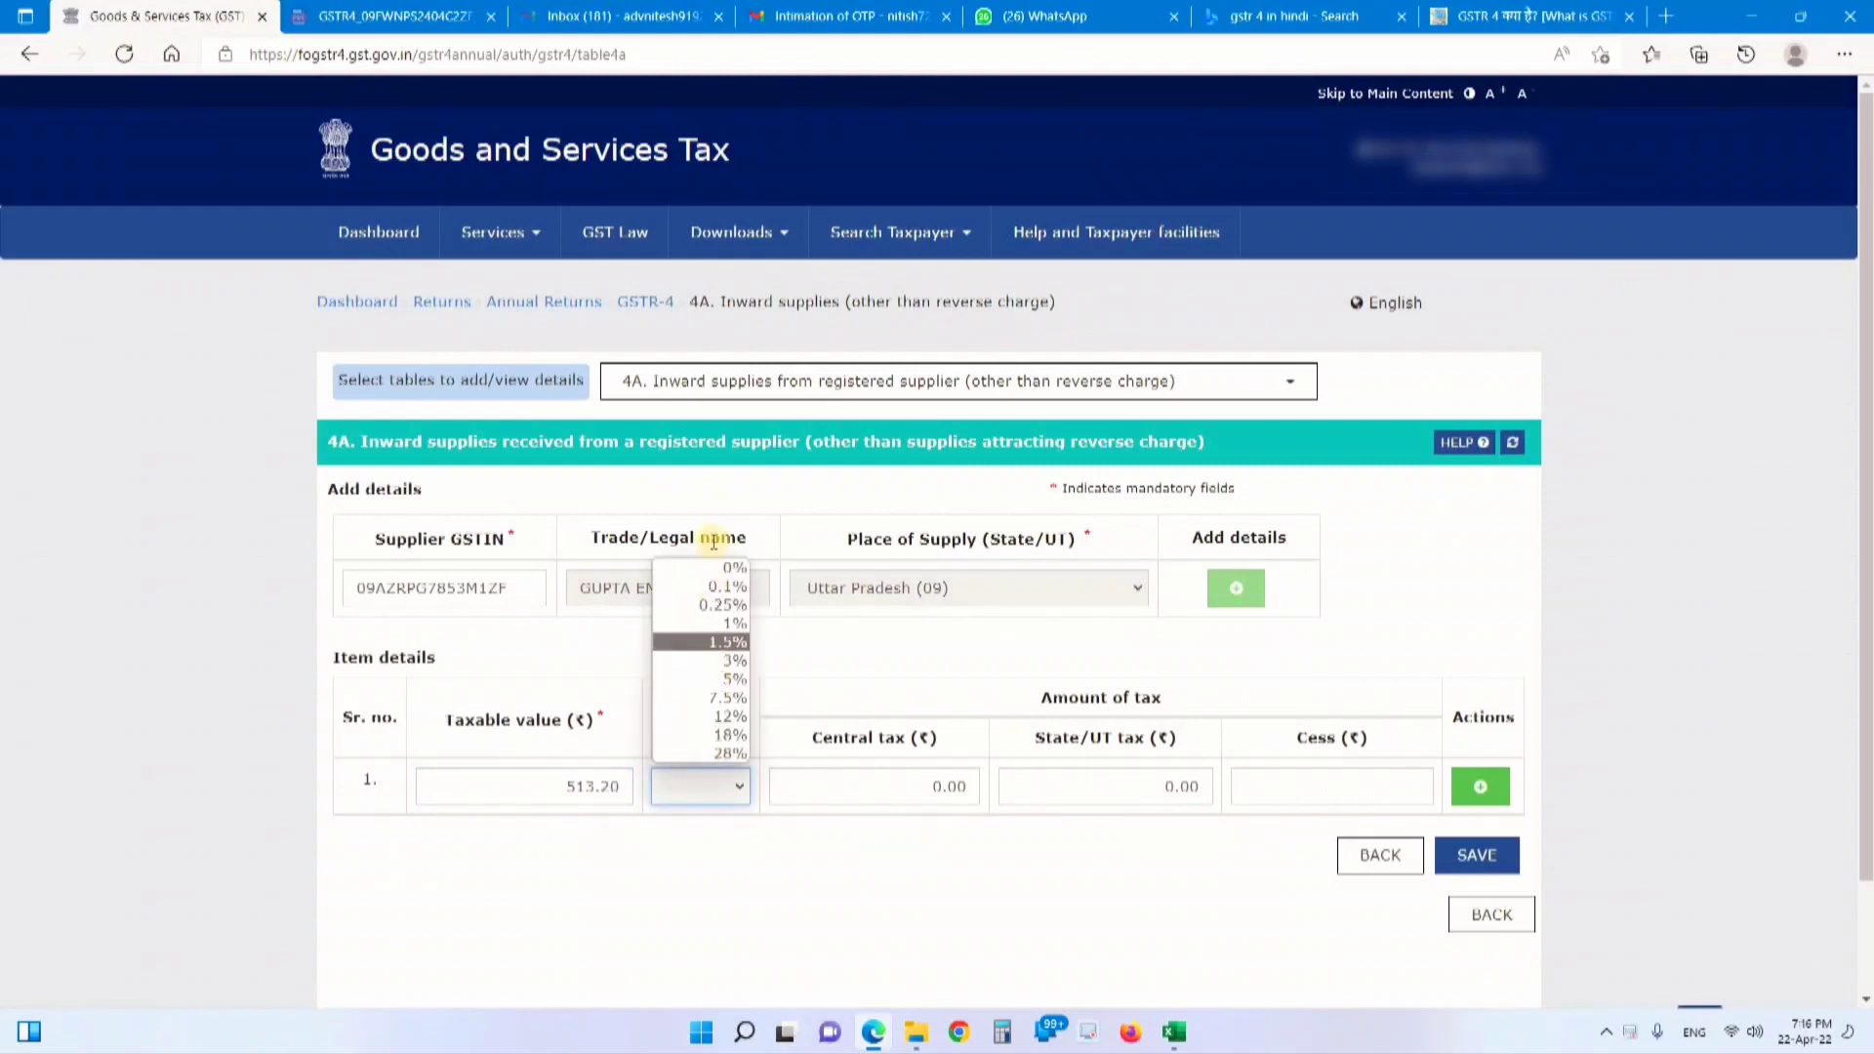
click(730, 567)
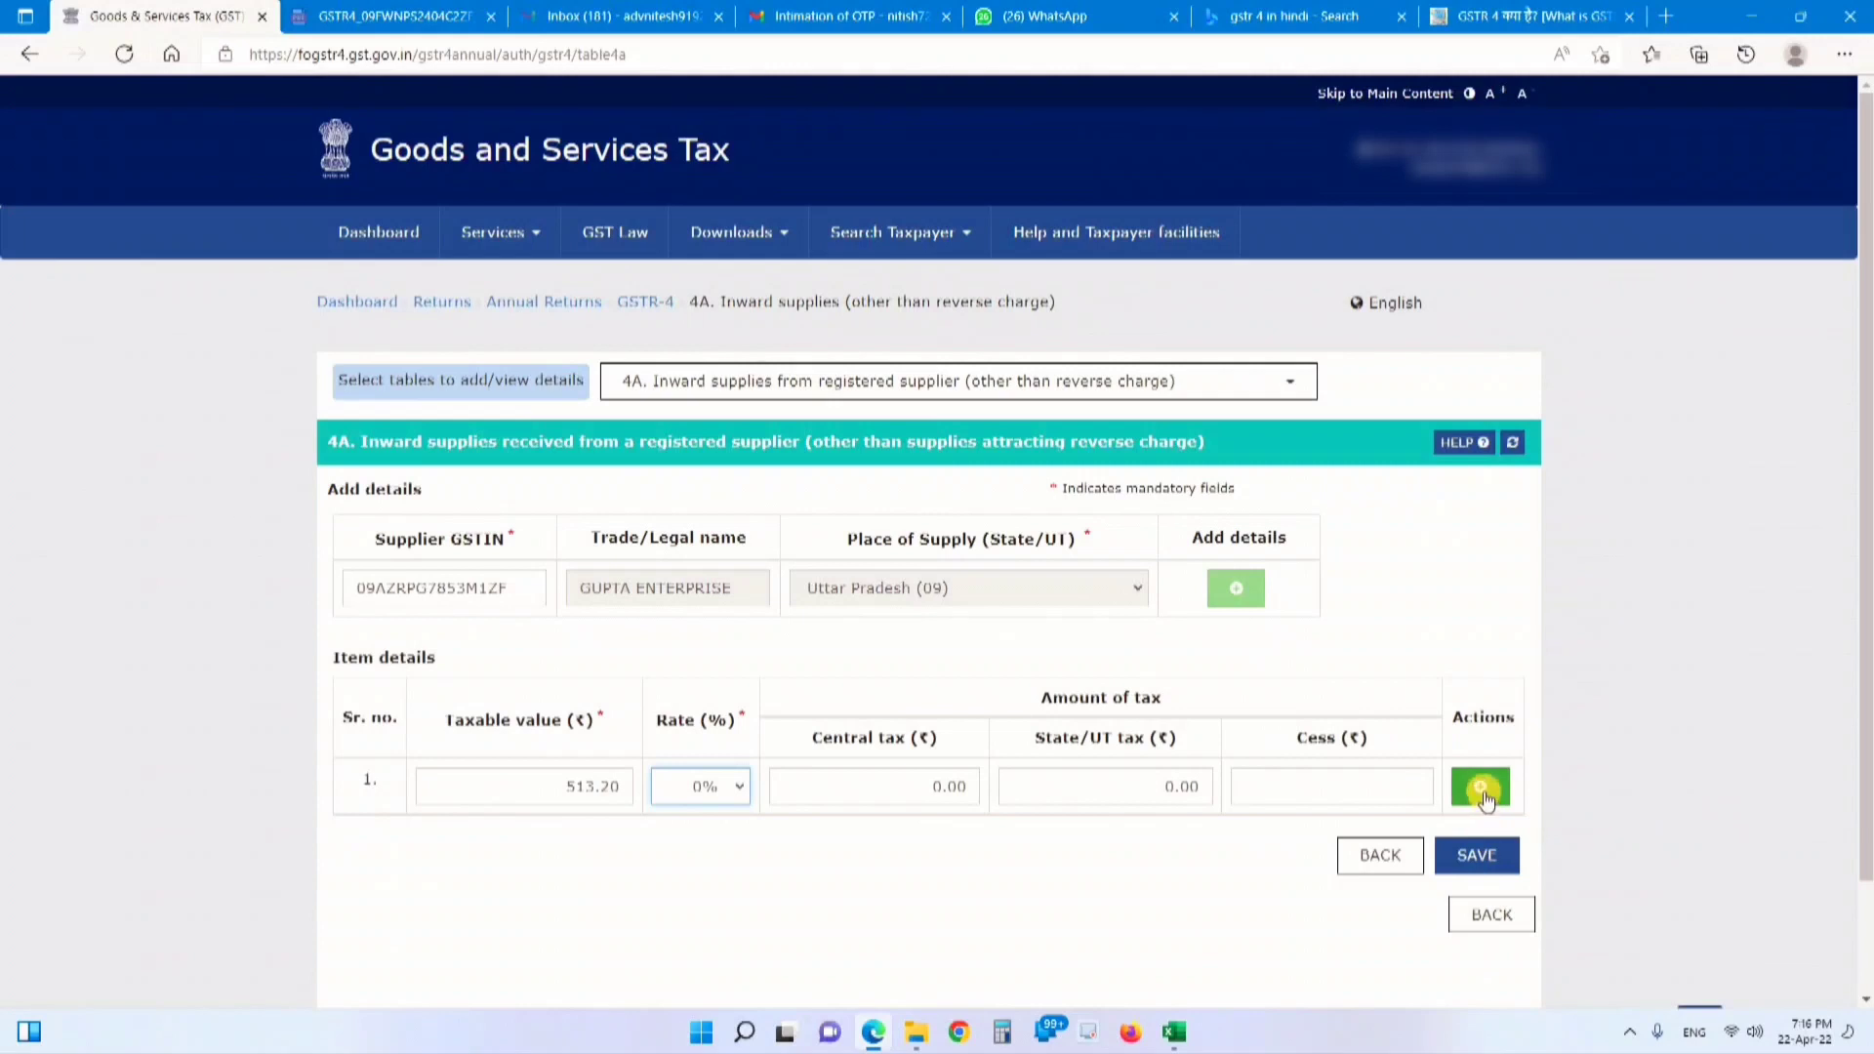
click(1480, 790)
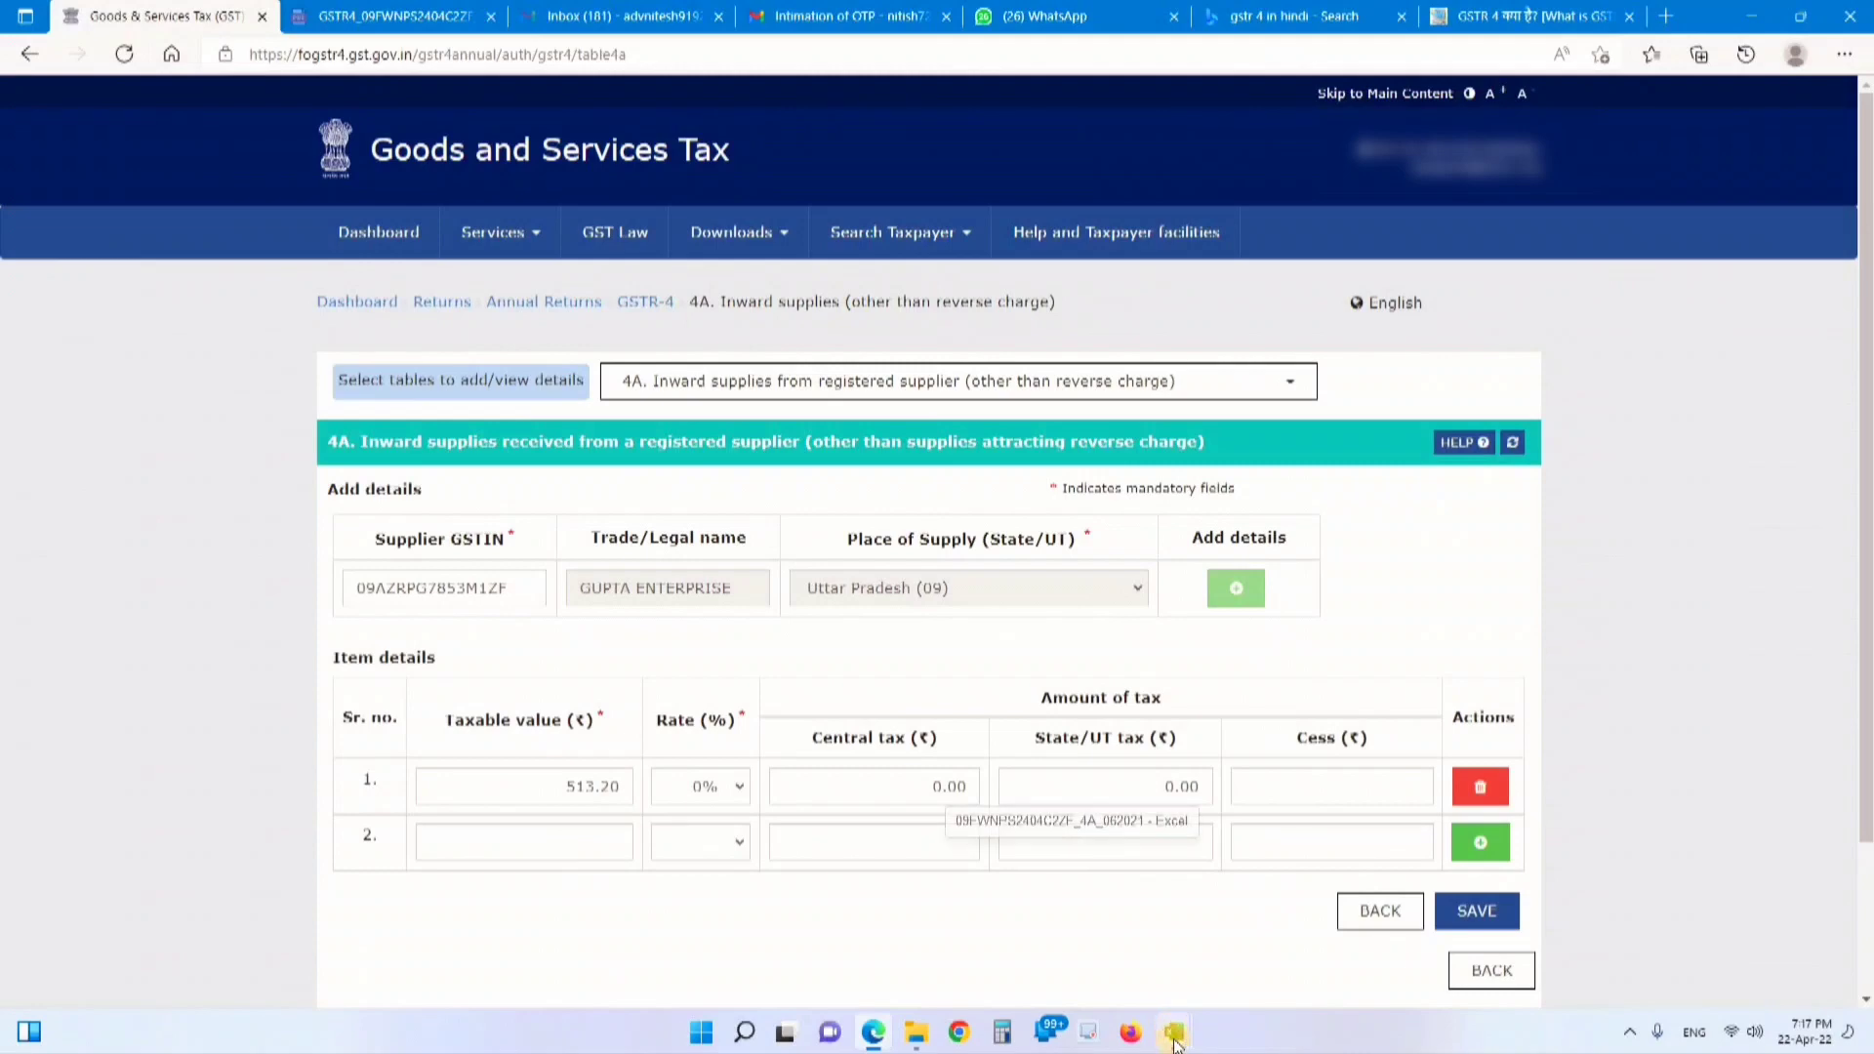
Look up the supplier's 5% row in Excel, enter item 2 on the portal with taxable value 2,920.63 at 5%, and add a third item row
mouse_move(1174, 1033)
click(1084, 951)
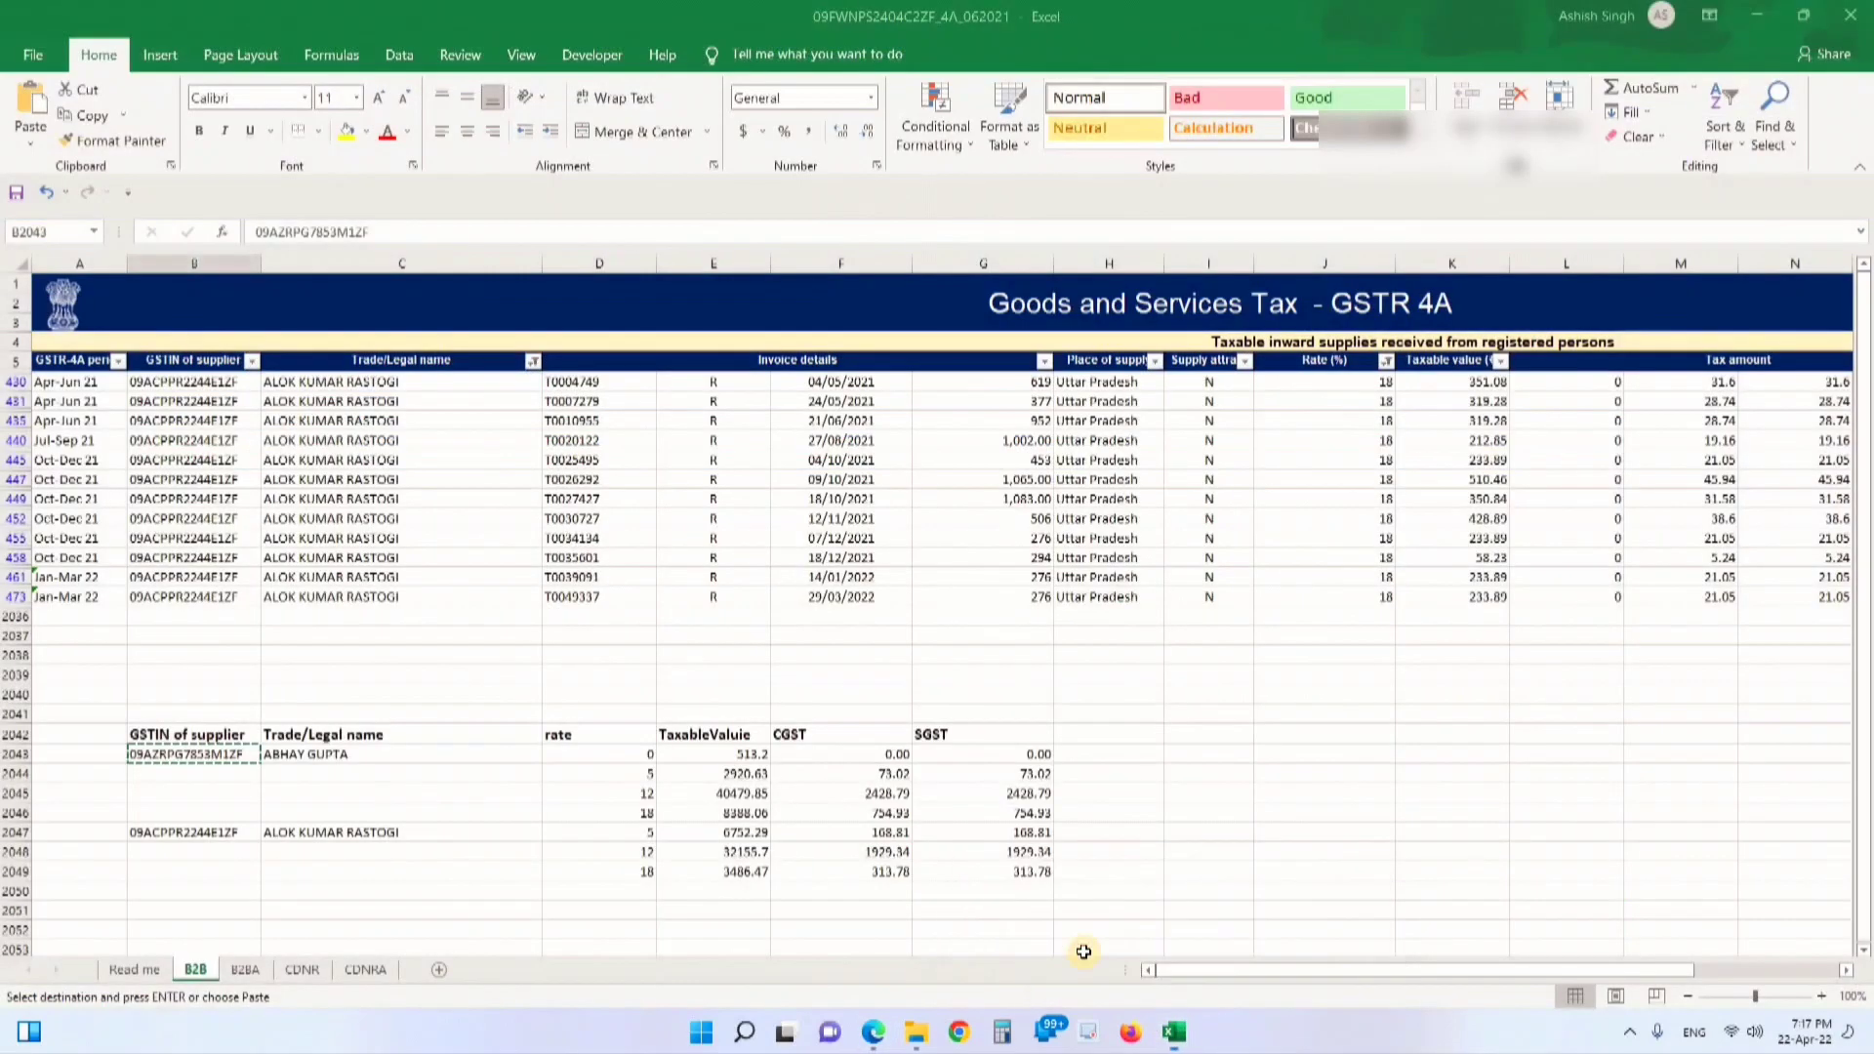
click(649, 777)
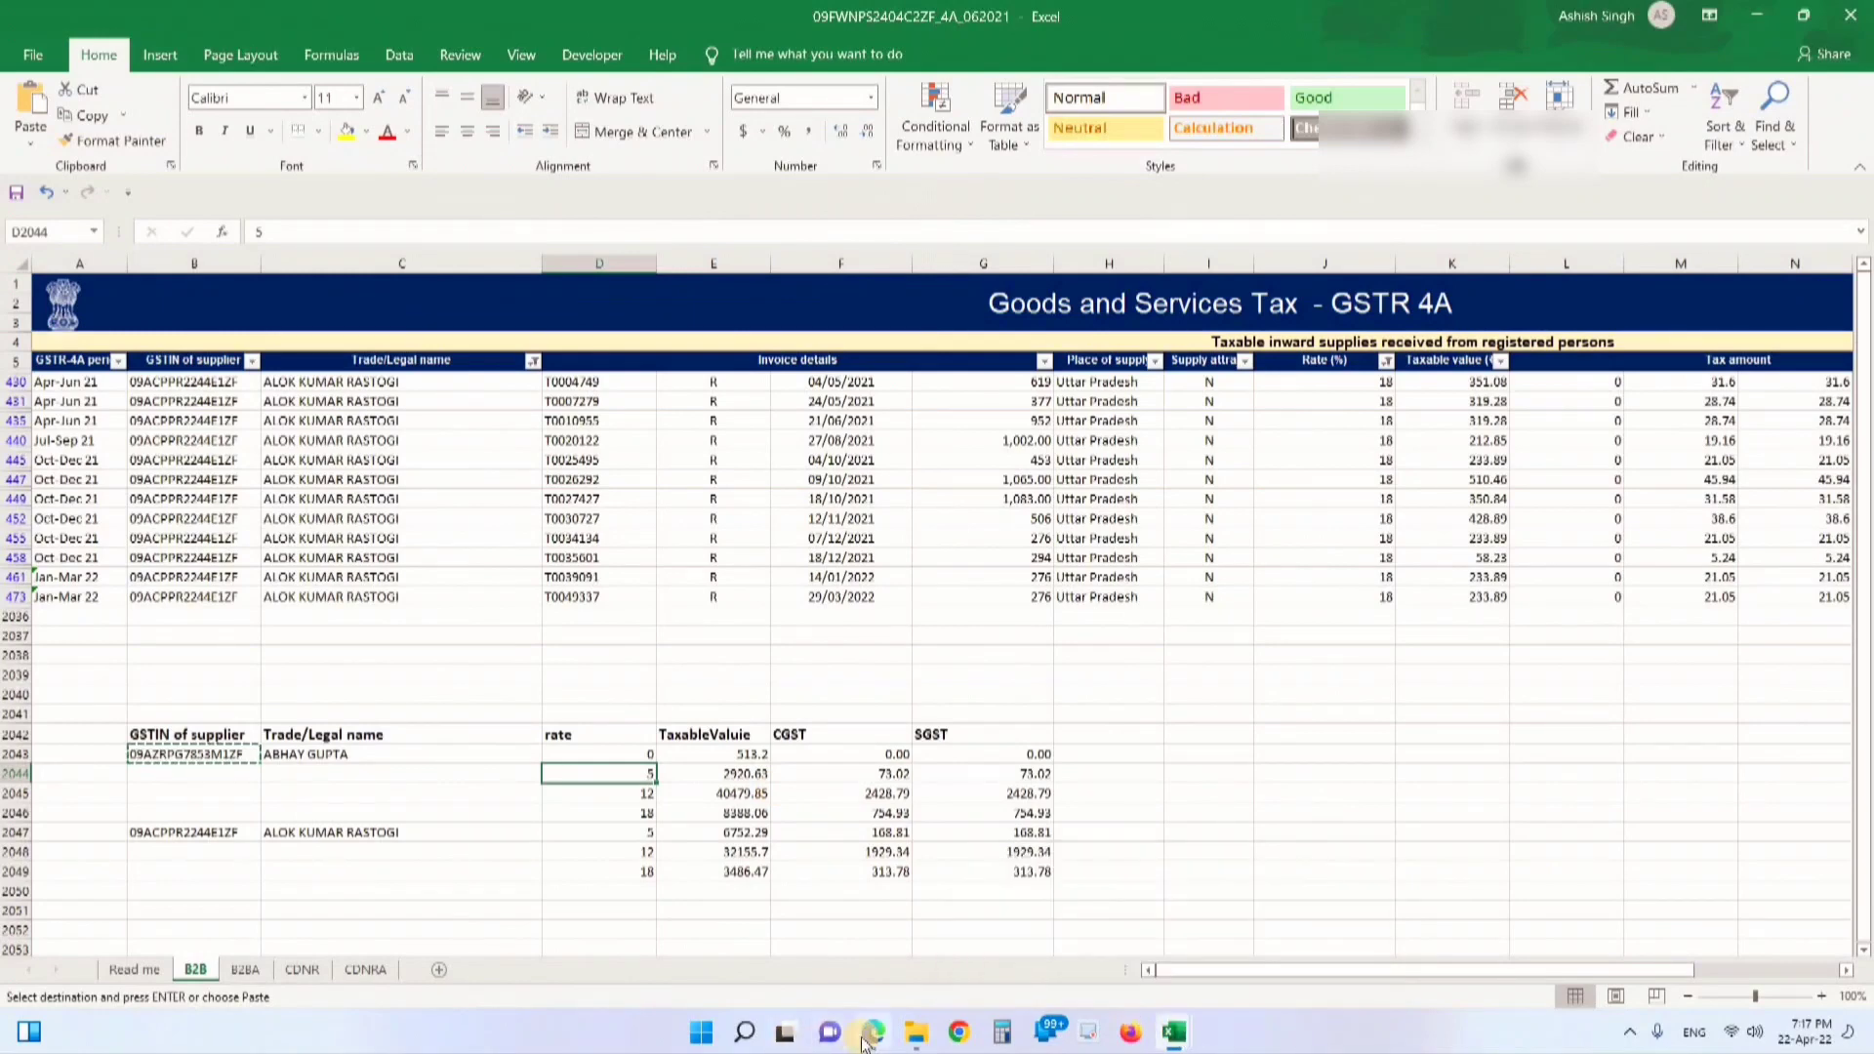
mouse_move(874, 1032)
click(861, 973)
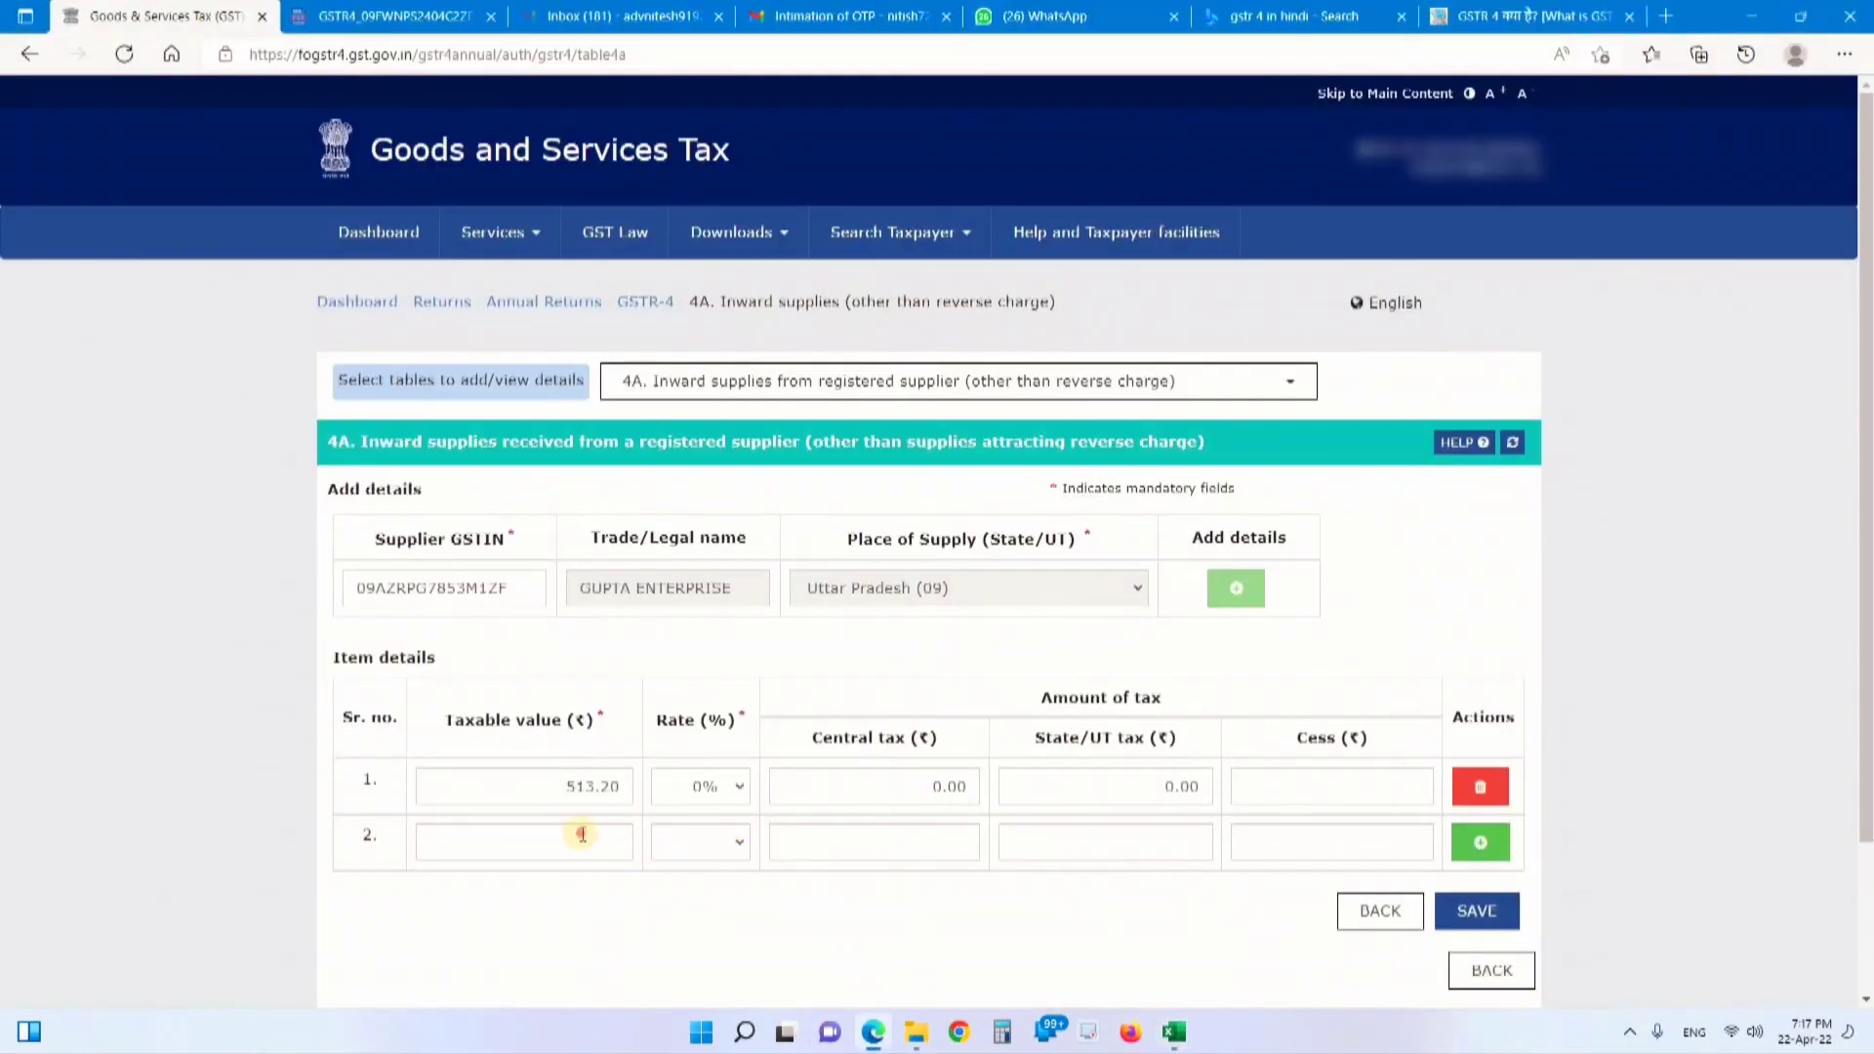
click(582, 837)
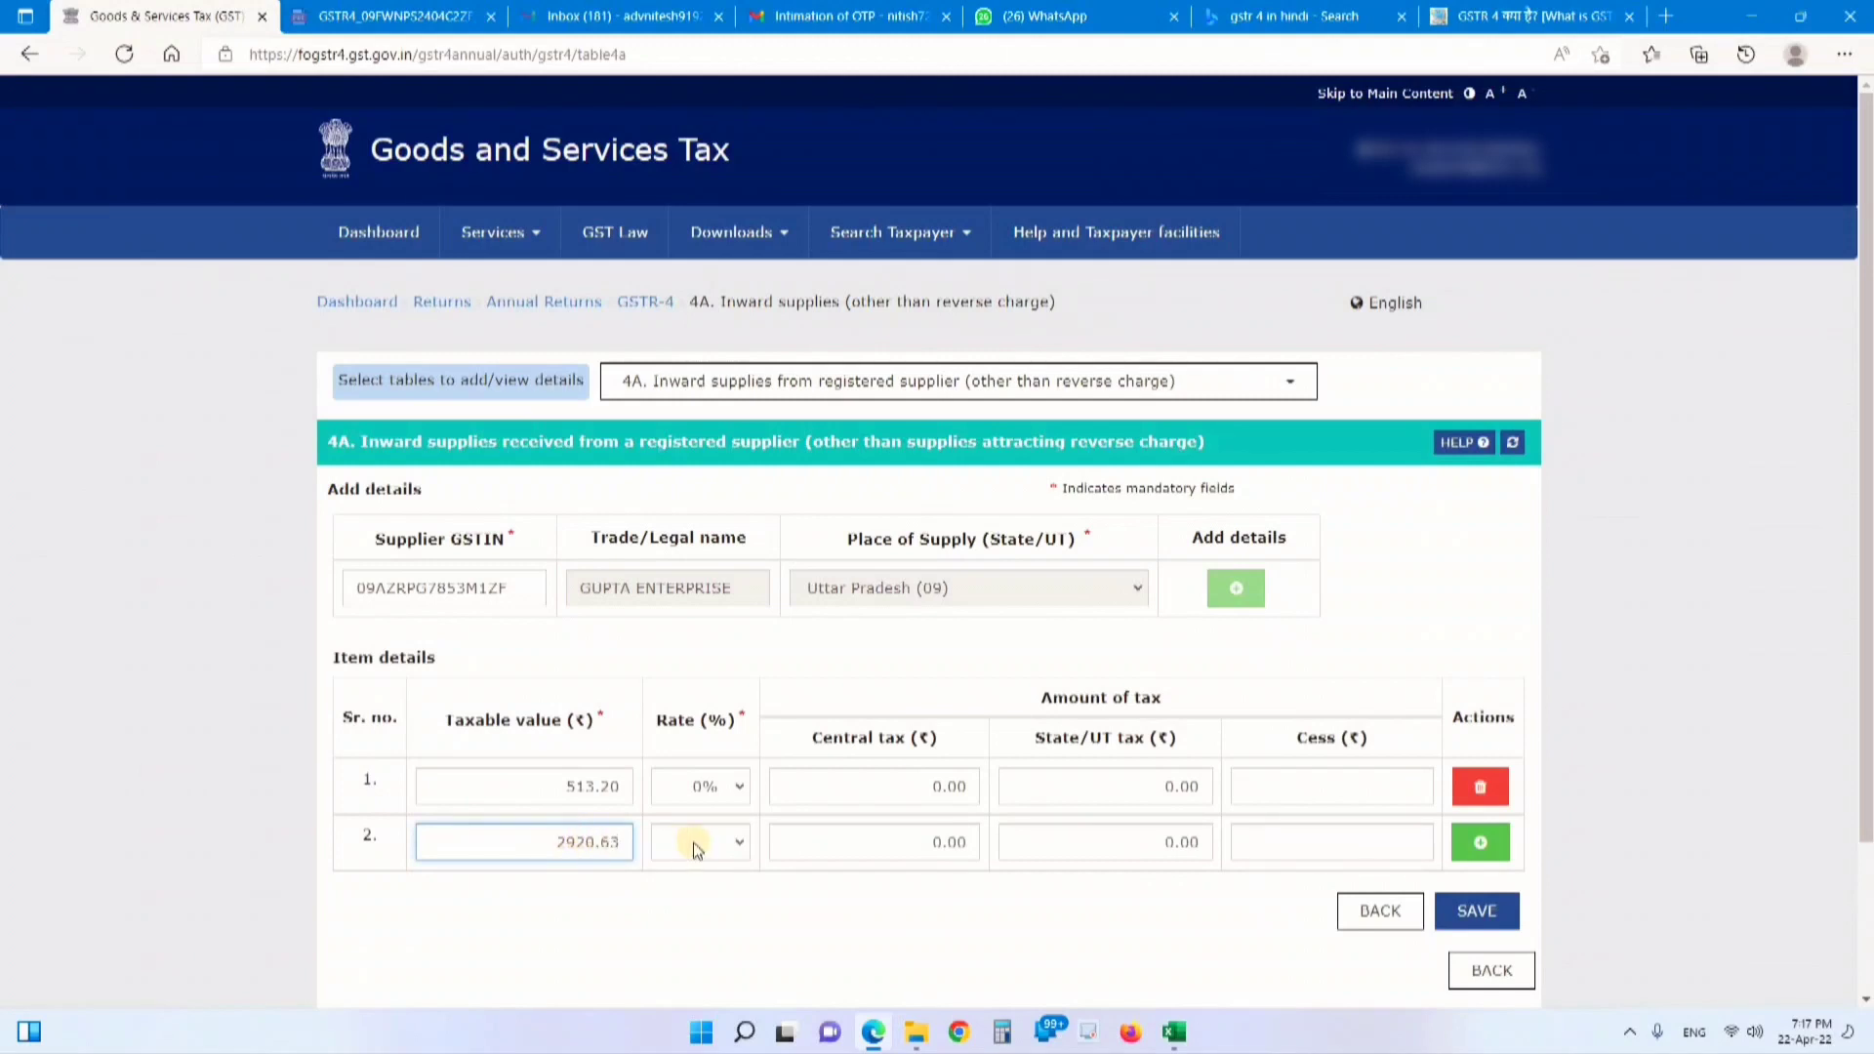
click(736, 843)
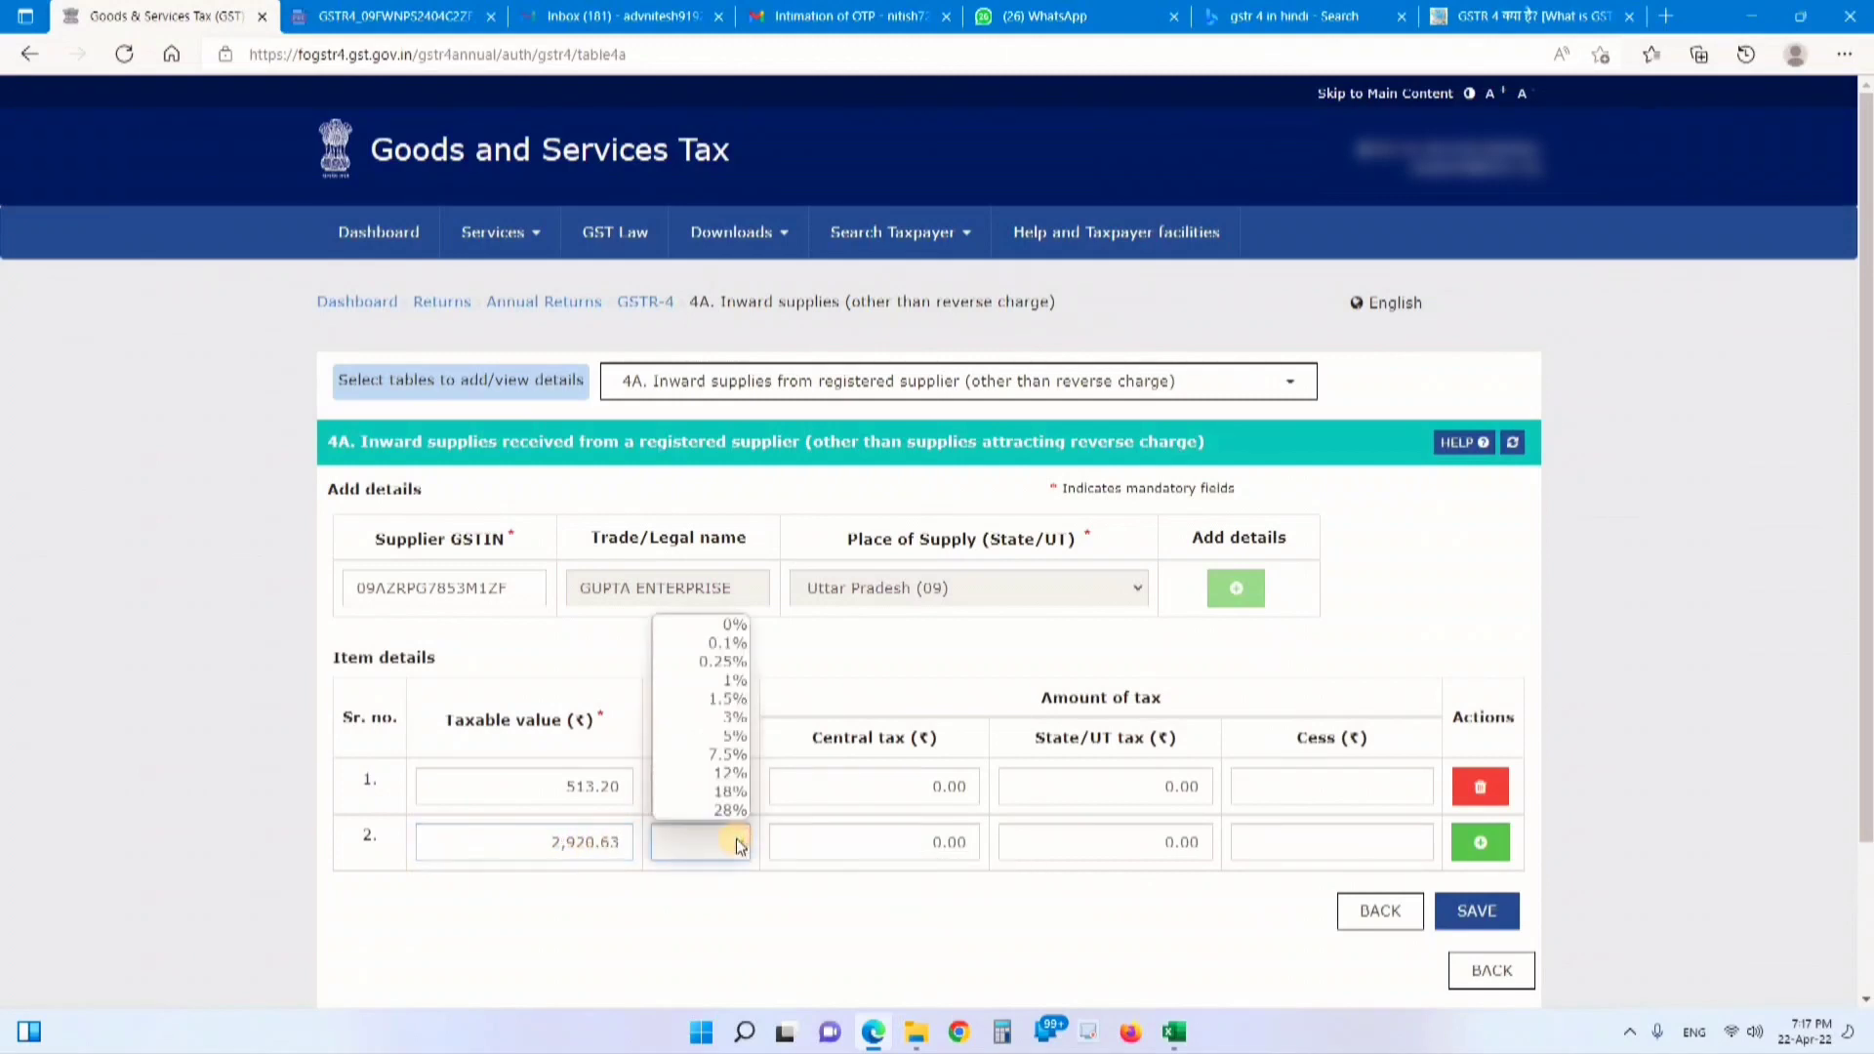
click(734, 736)
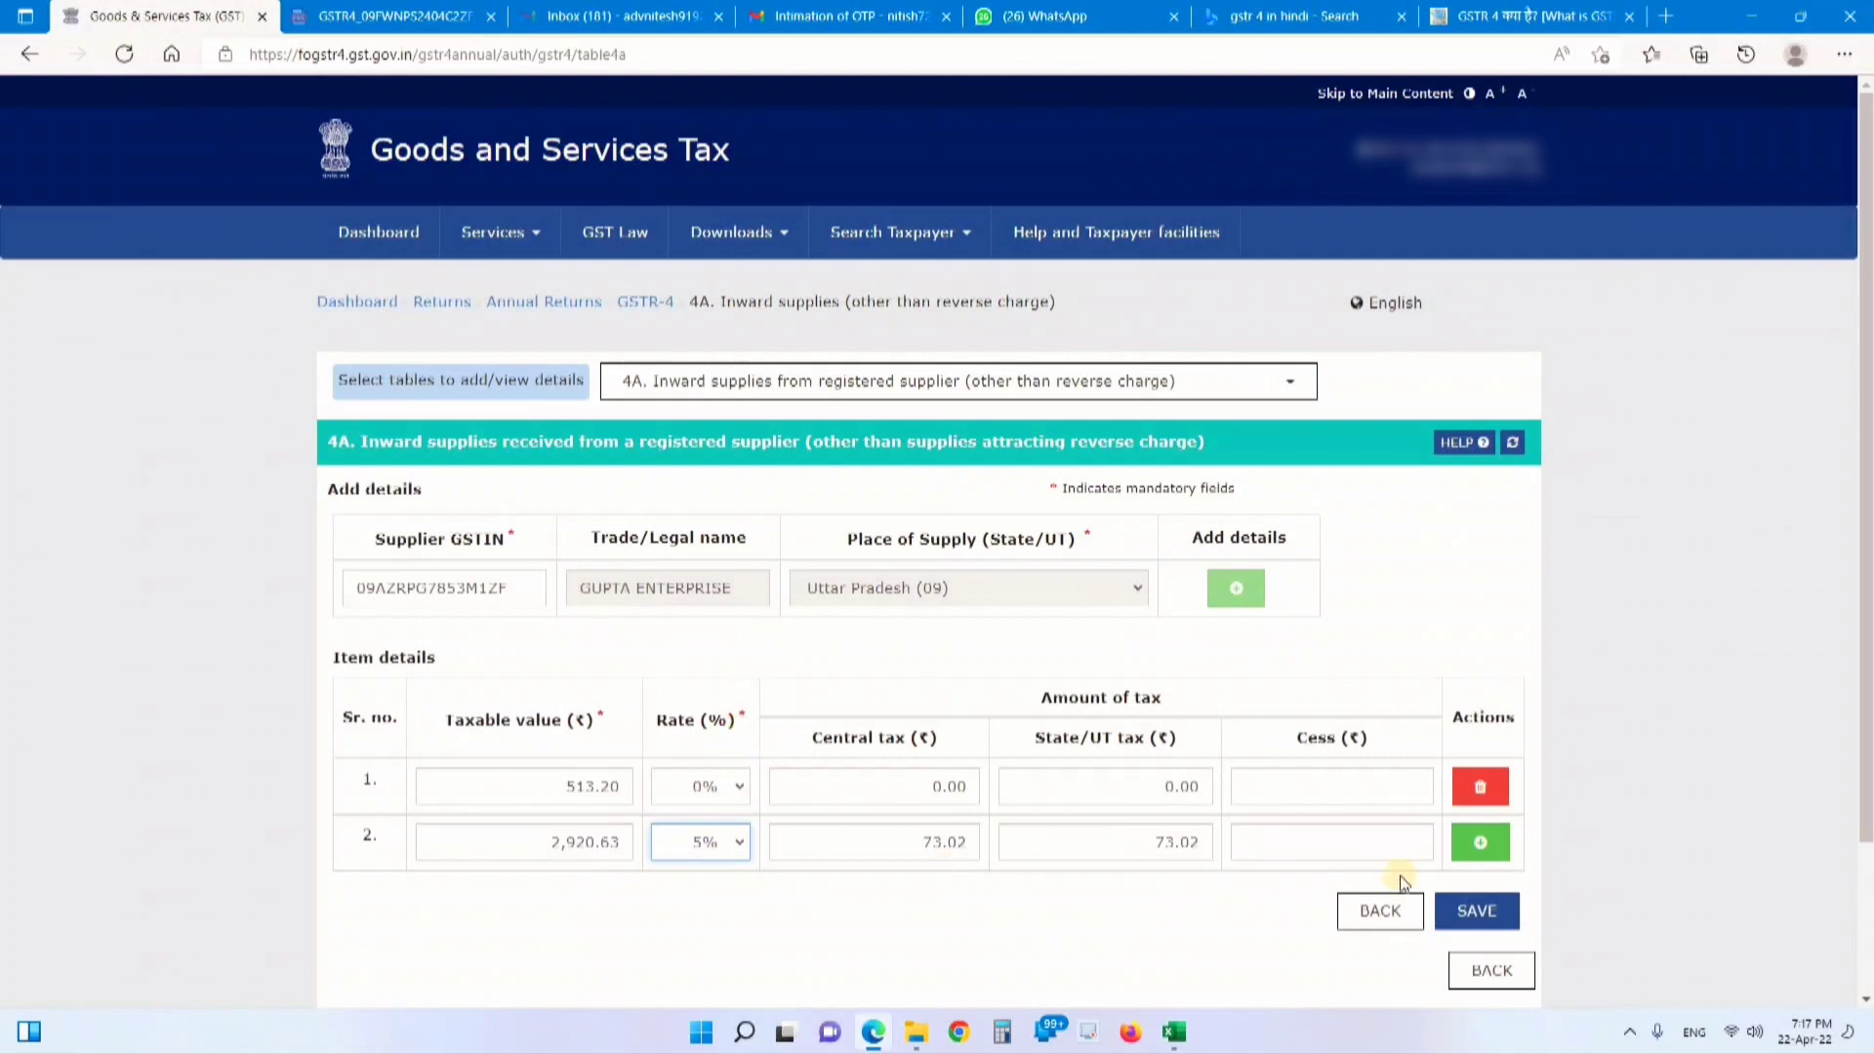
click(1474, 843)
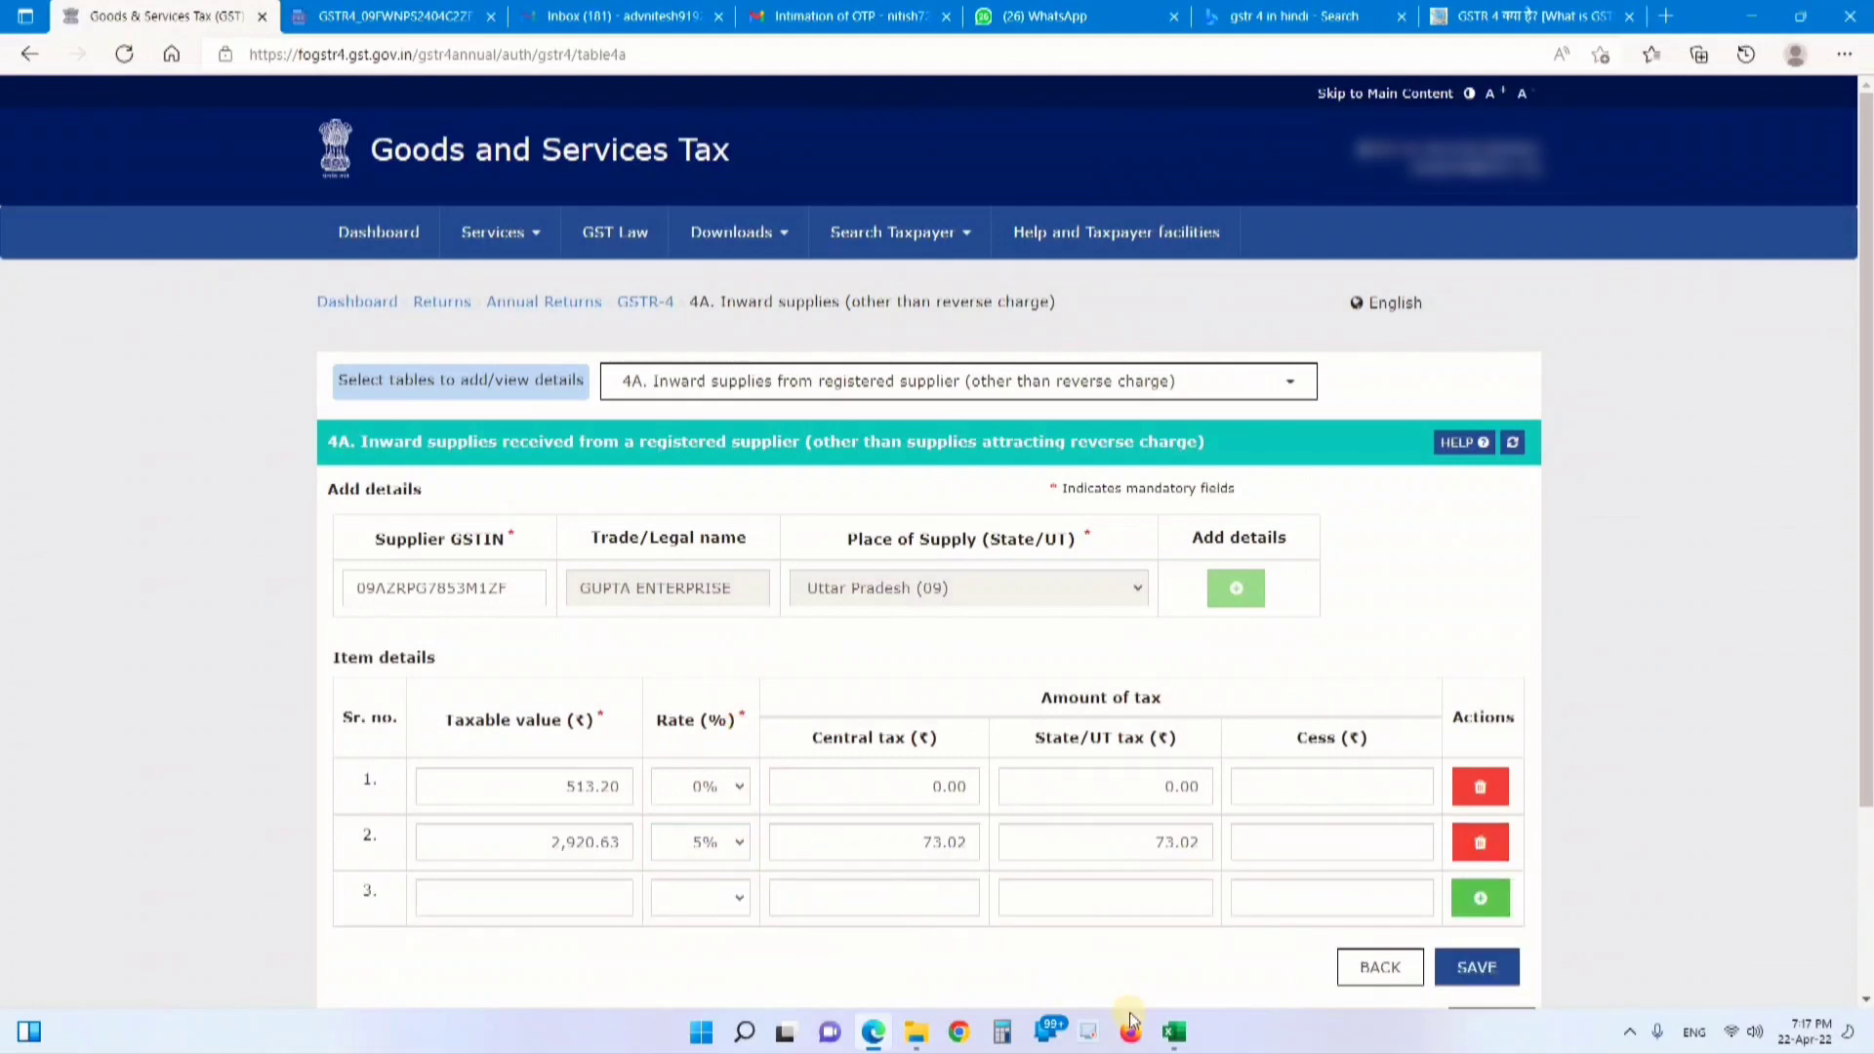
Look up the supplier's 12% row in Excel and enter item 3 on the portal with taxable value 40,479.85 at 12%
mouse_move(1176, 1042)
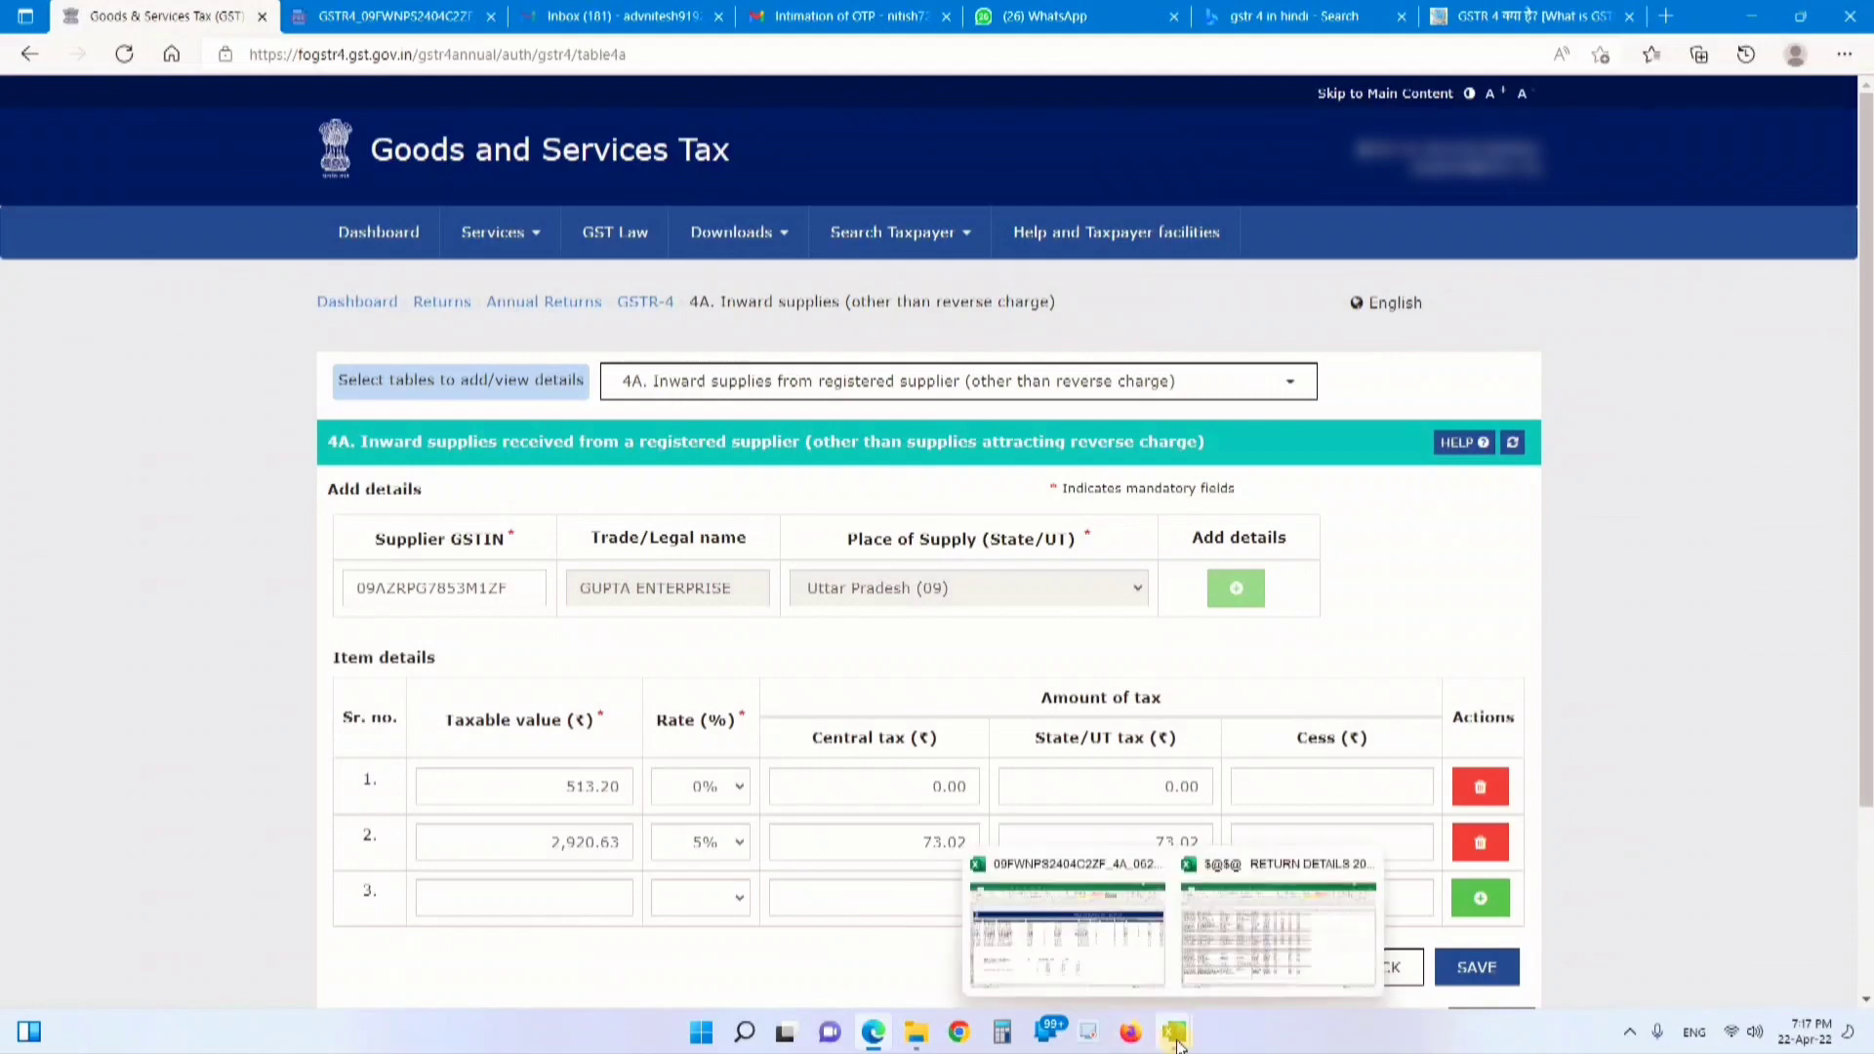
click(1073, 961)
click(618, 794)
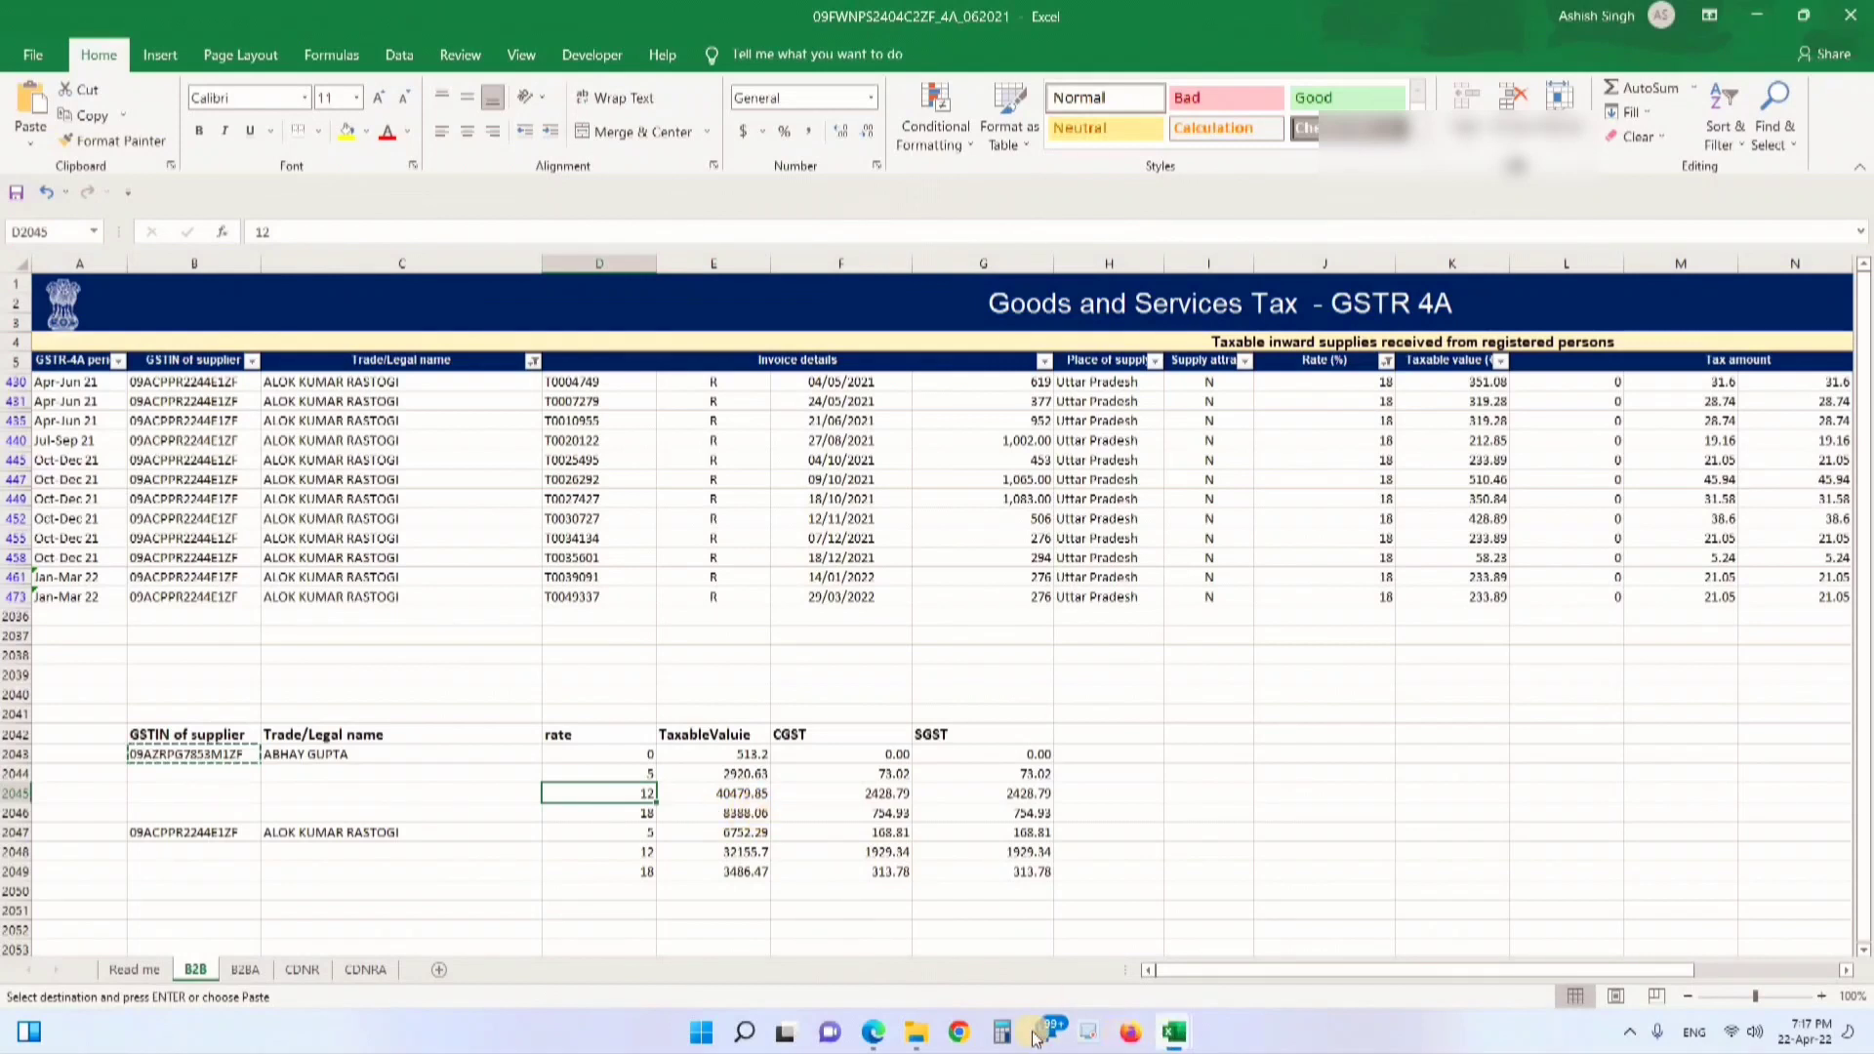
mouse_move(873, 1038)
click(858, 961)
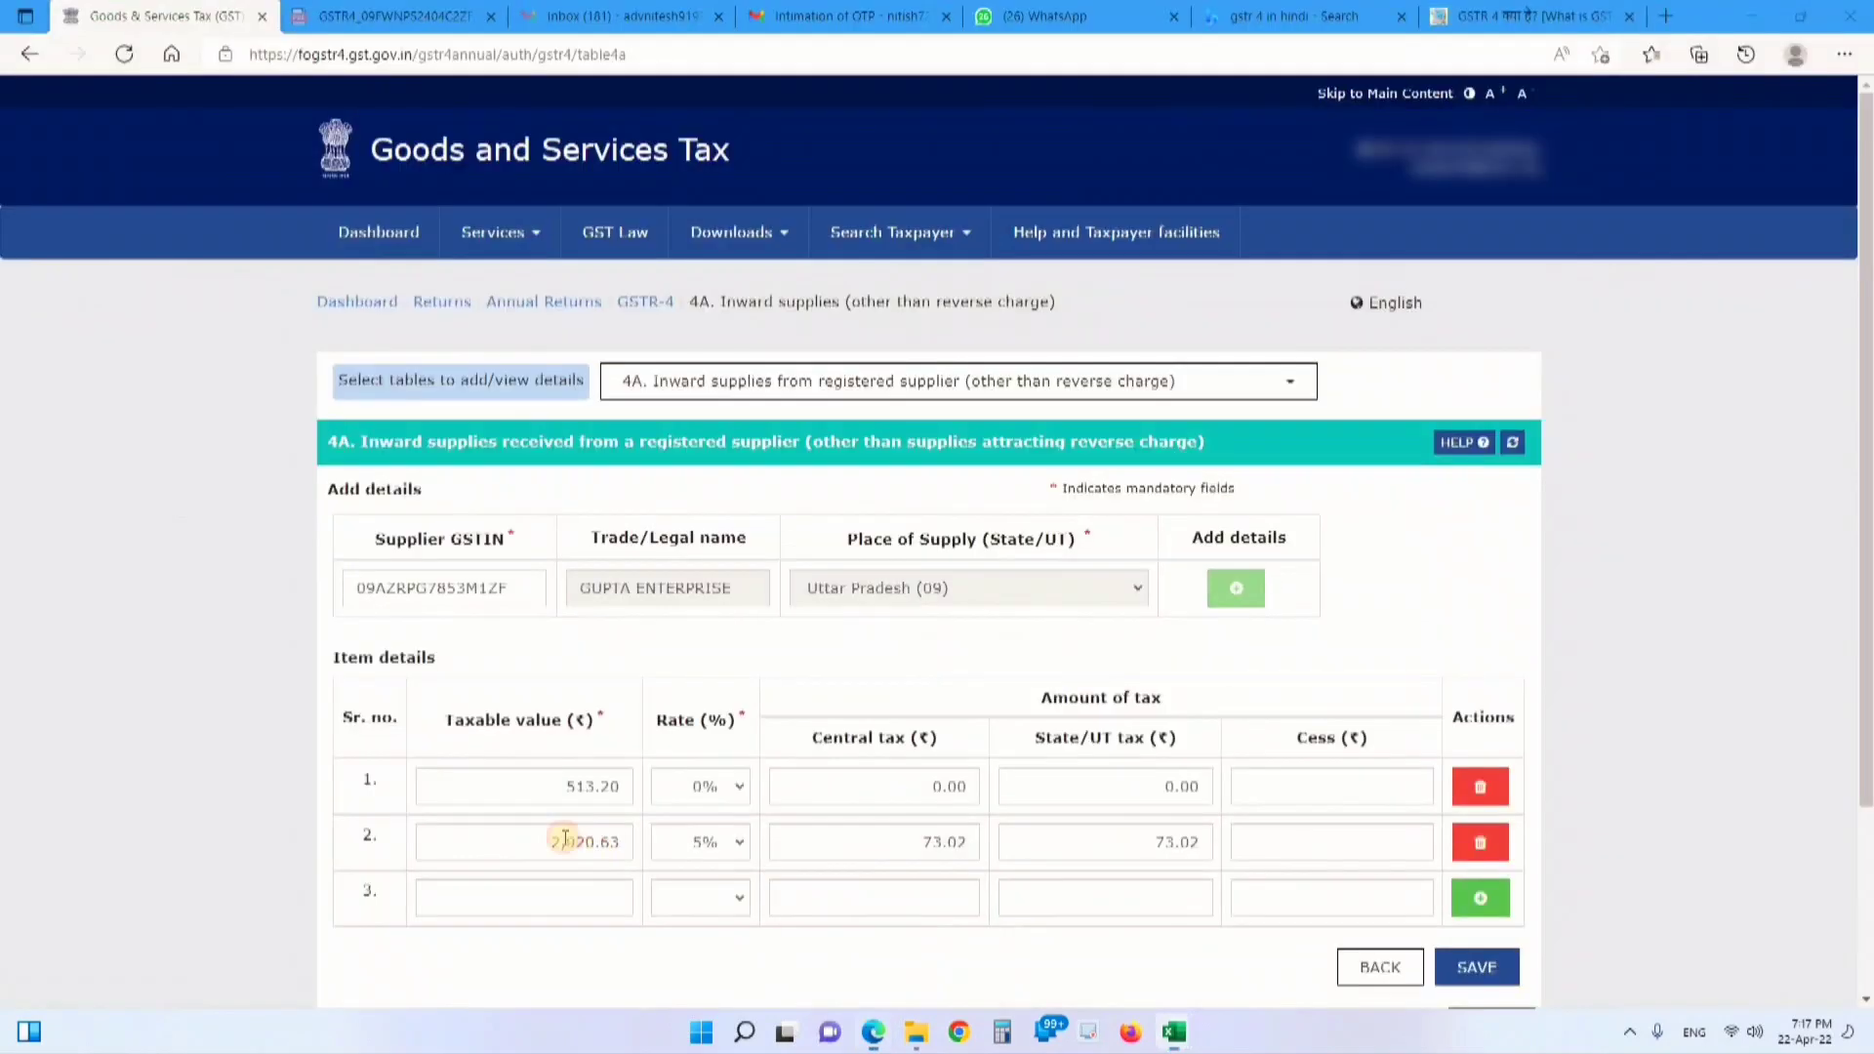
click(568, 895)
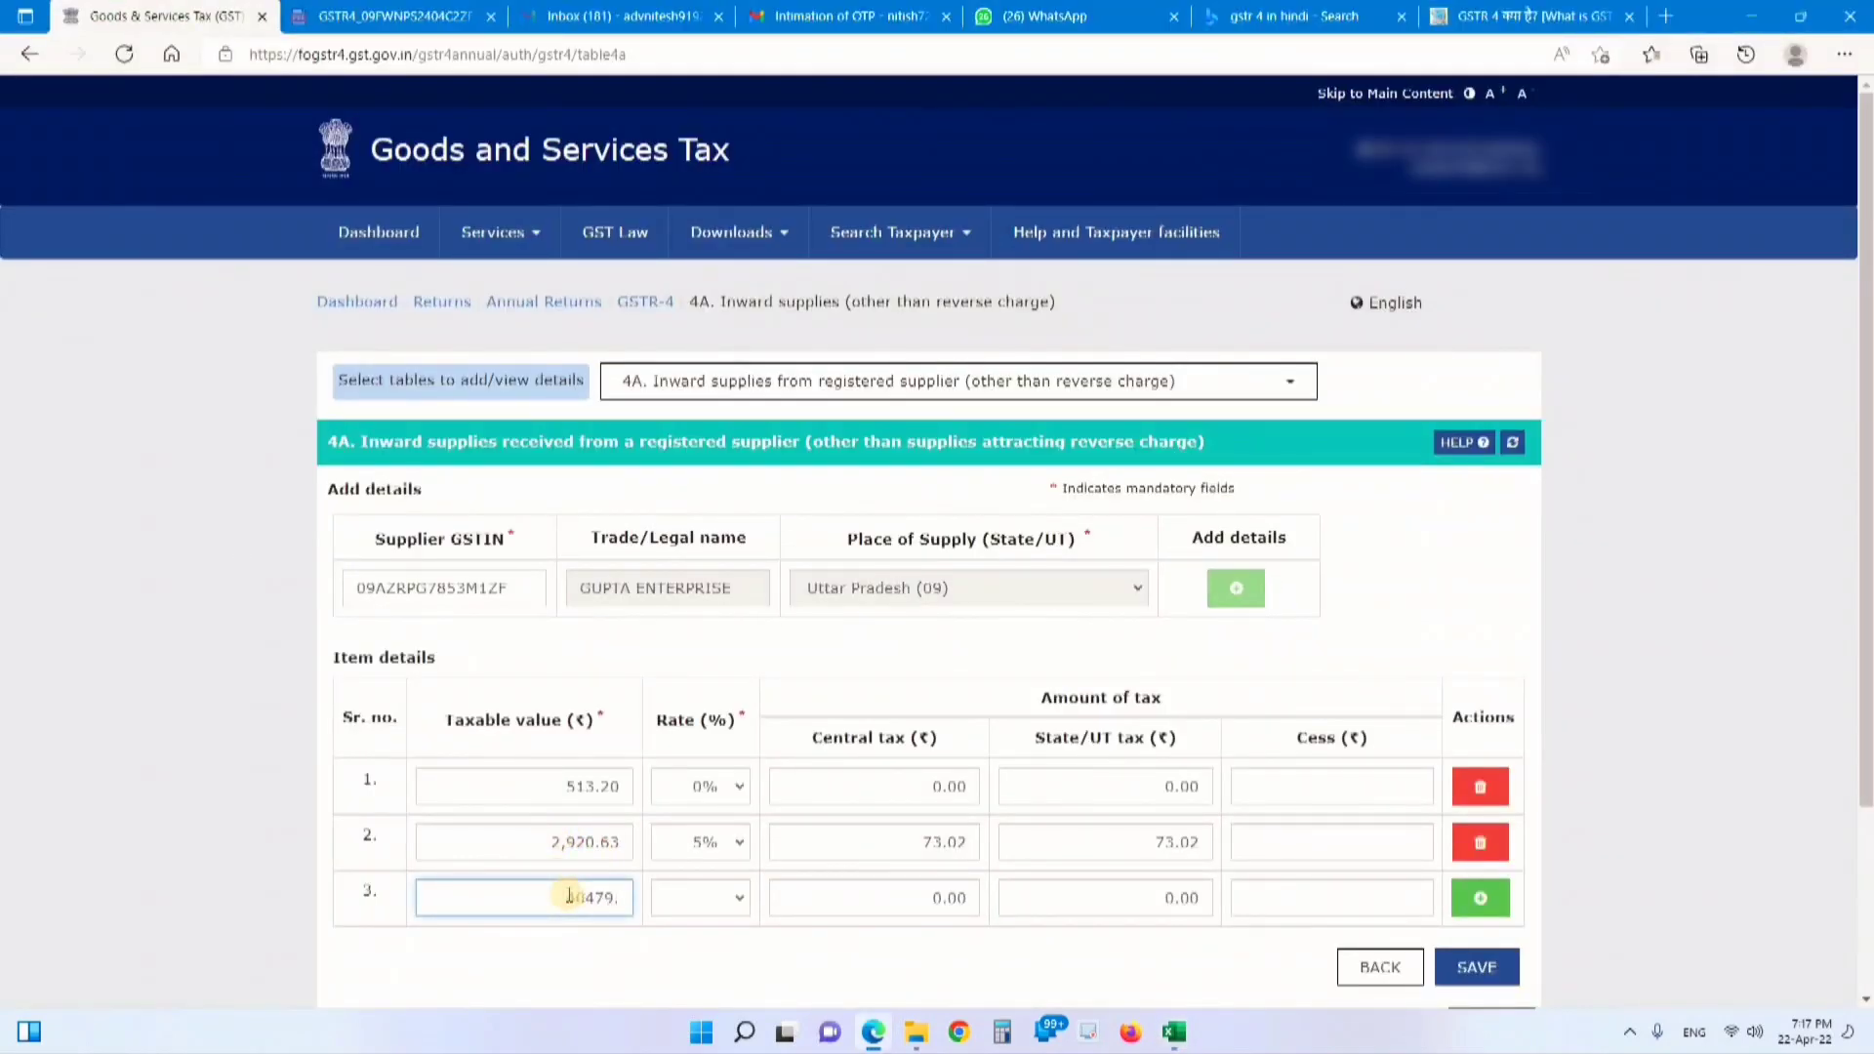
click(707, 897)
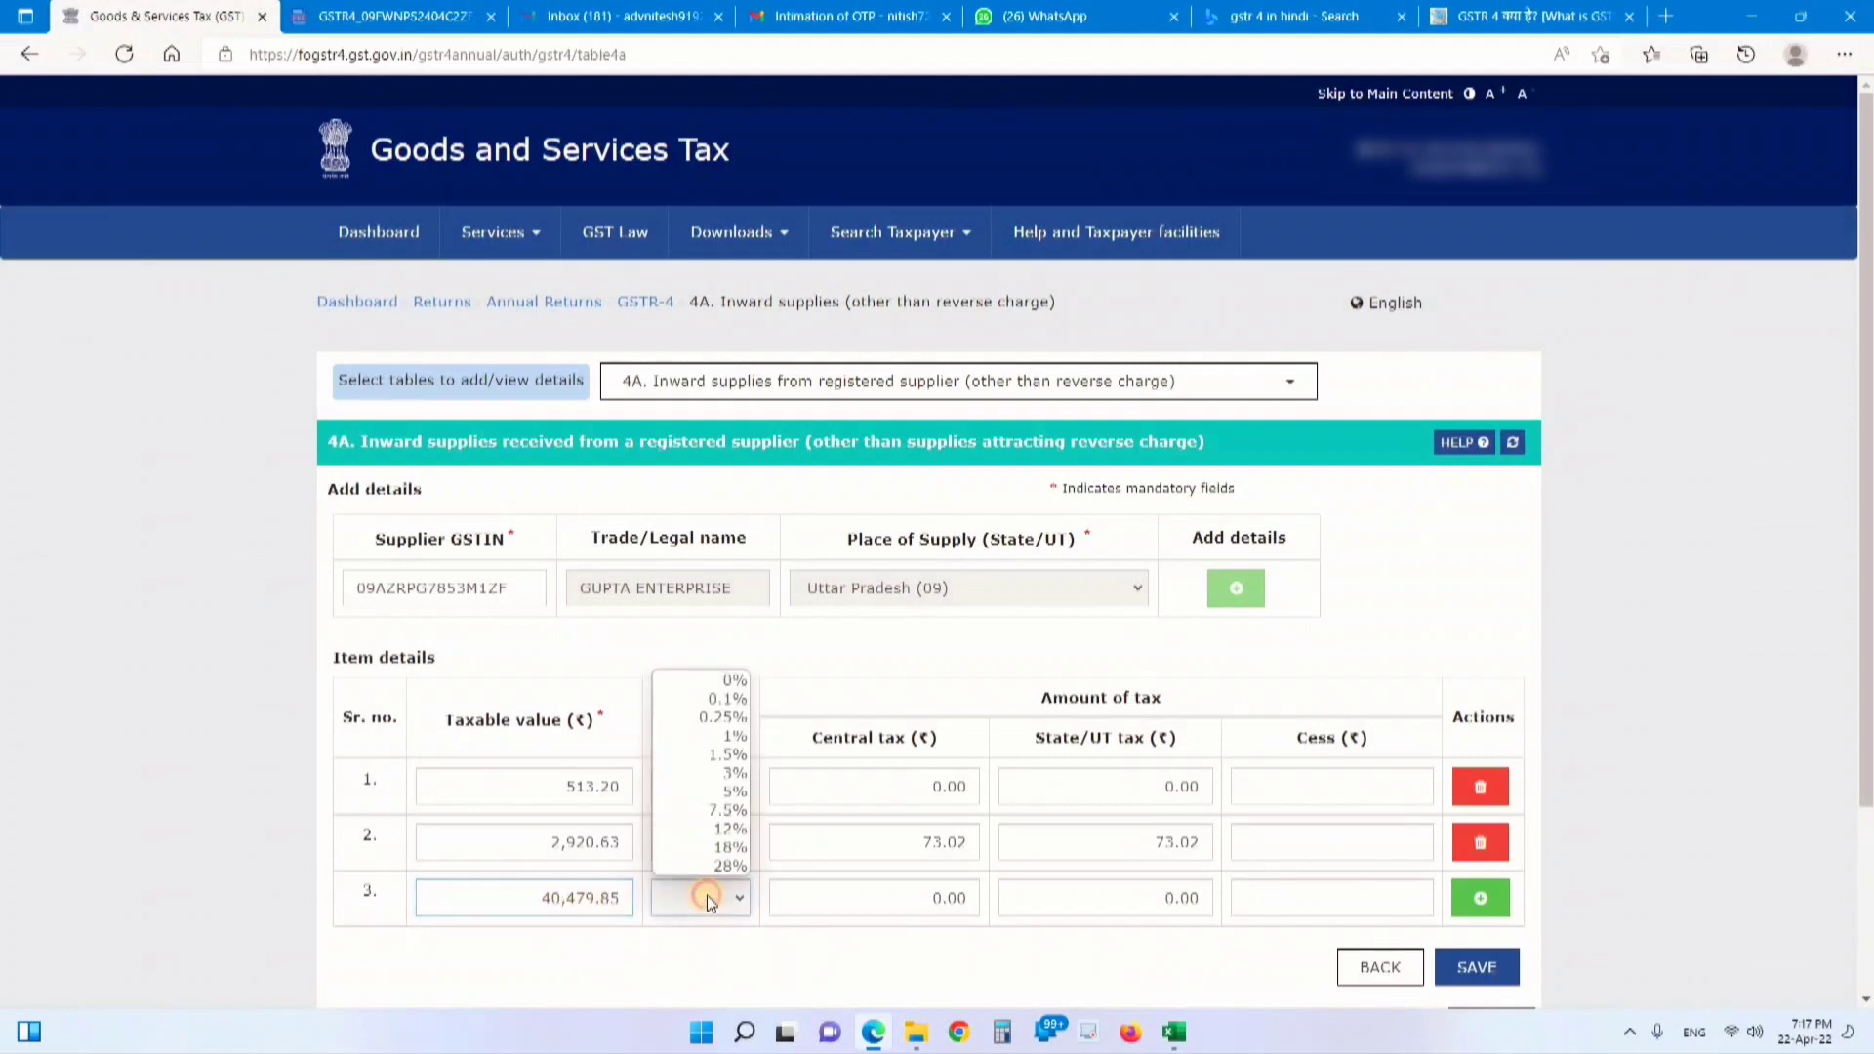
click(713, 829)
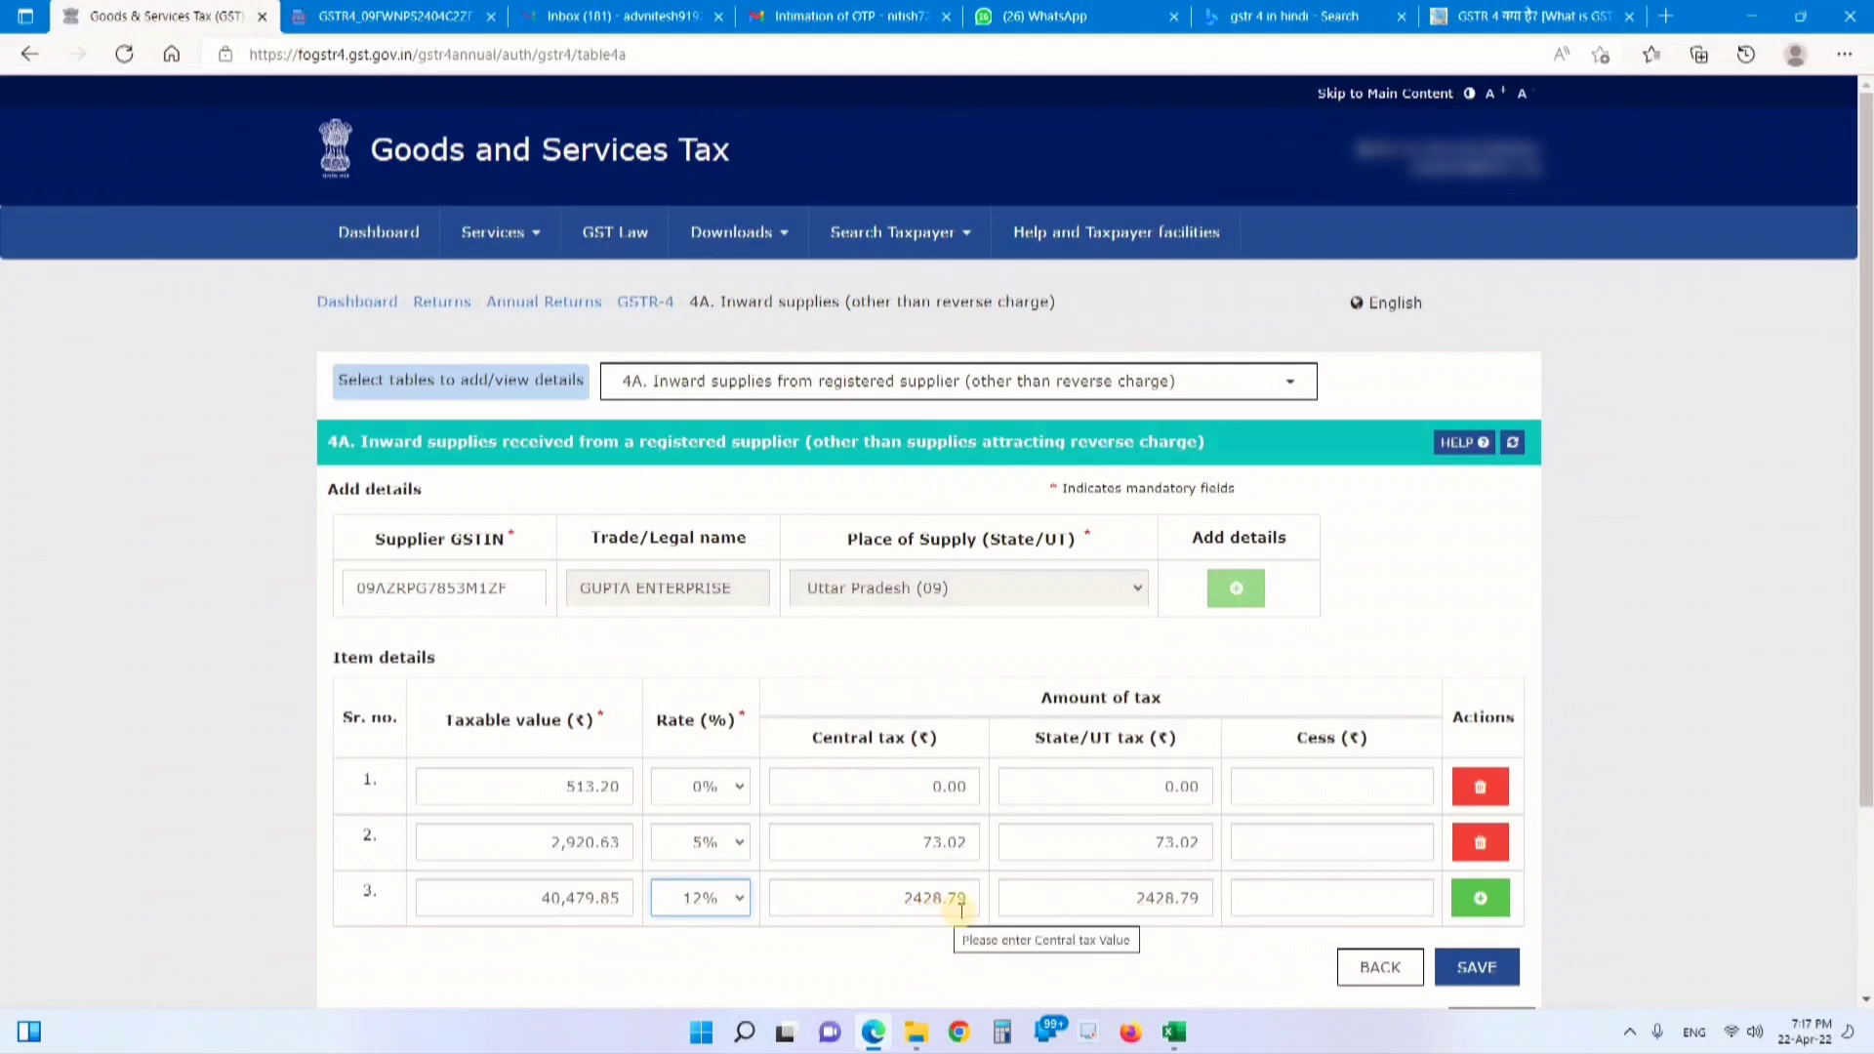
Look up the first supplier's 18% row in Excel, add a fourth item on the portal and enter taxable value 8,388.06 at 18%
mouse_move(1174, 1037)
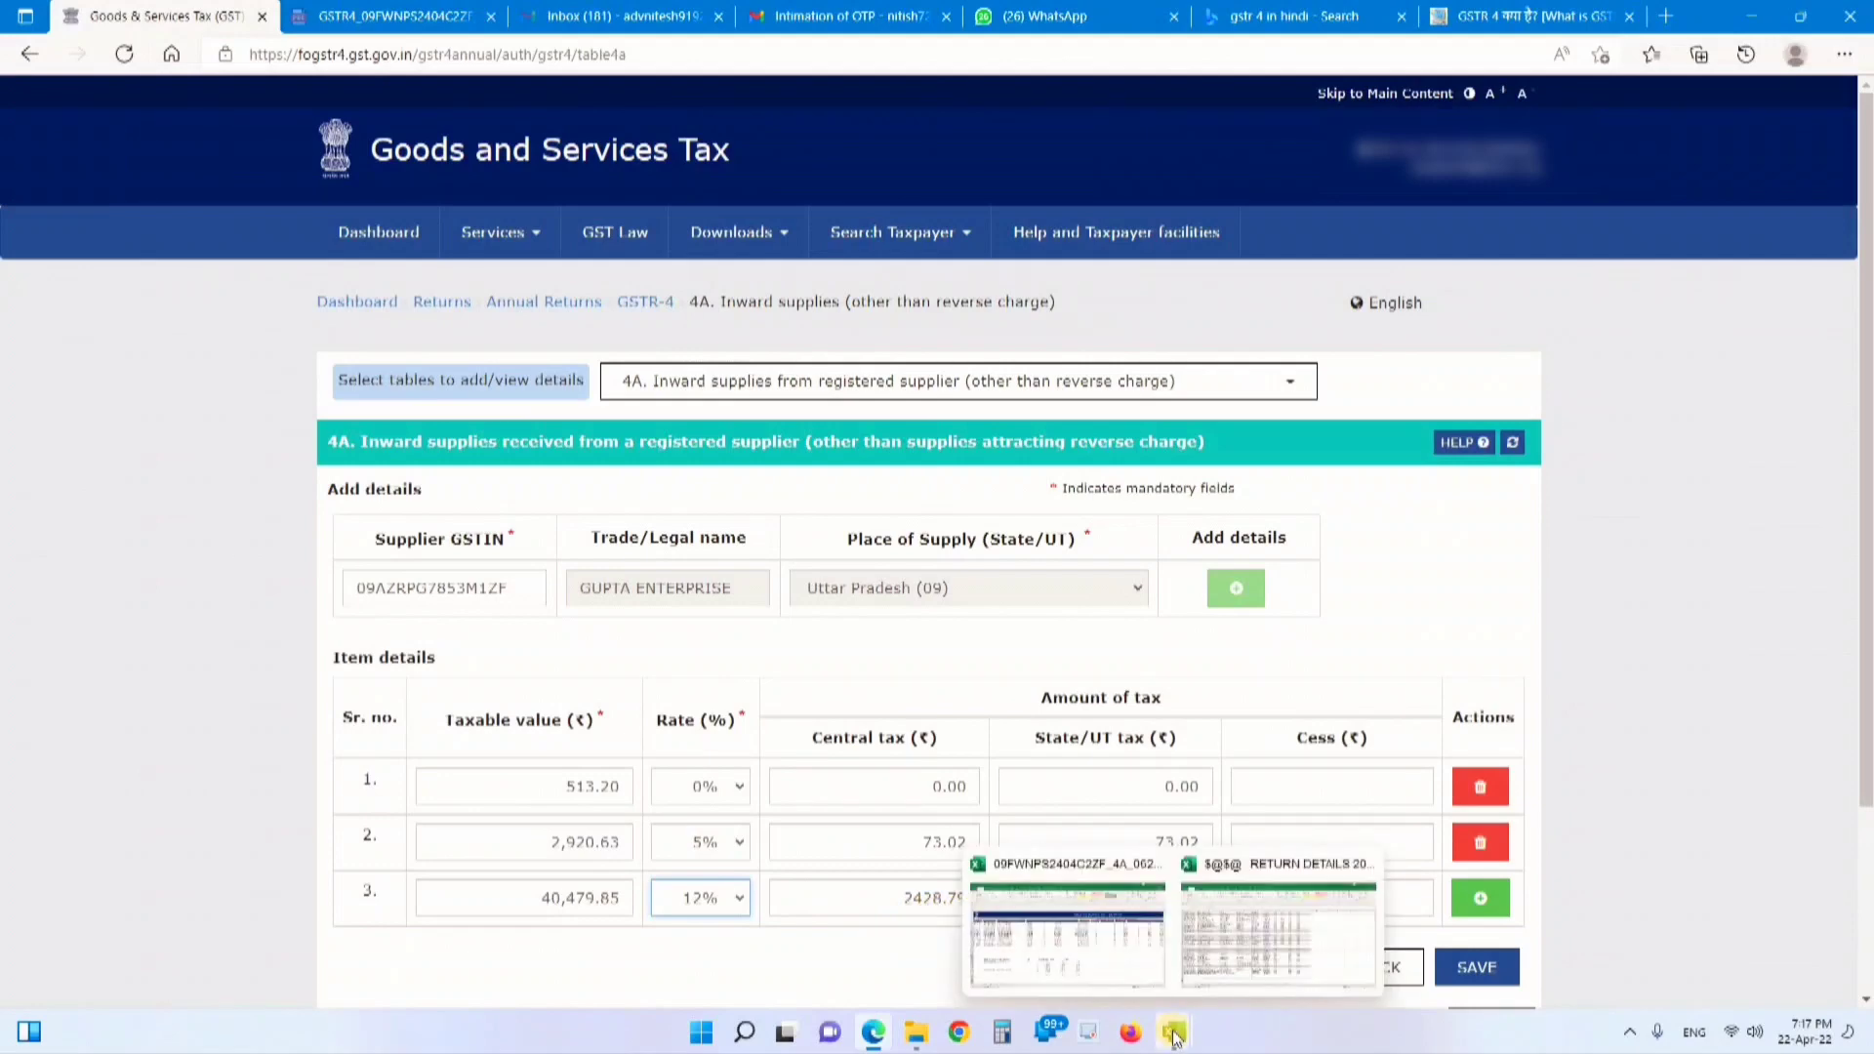
click(1144, 985)
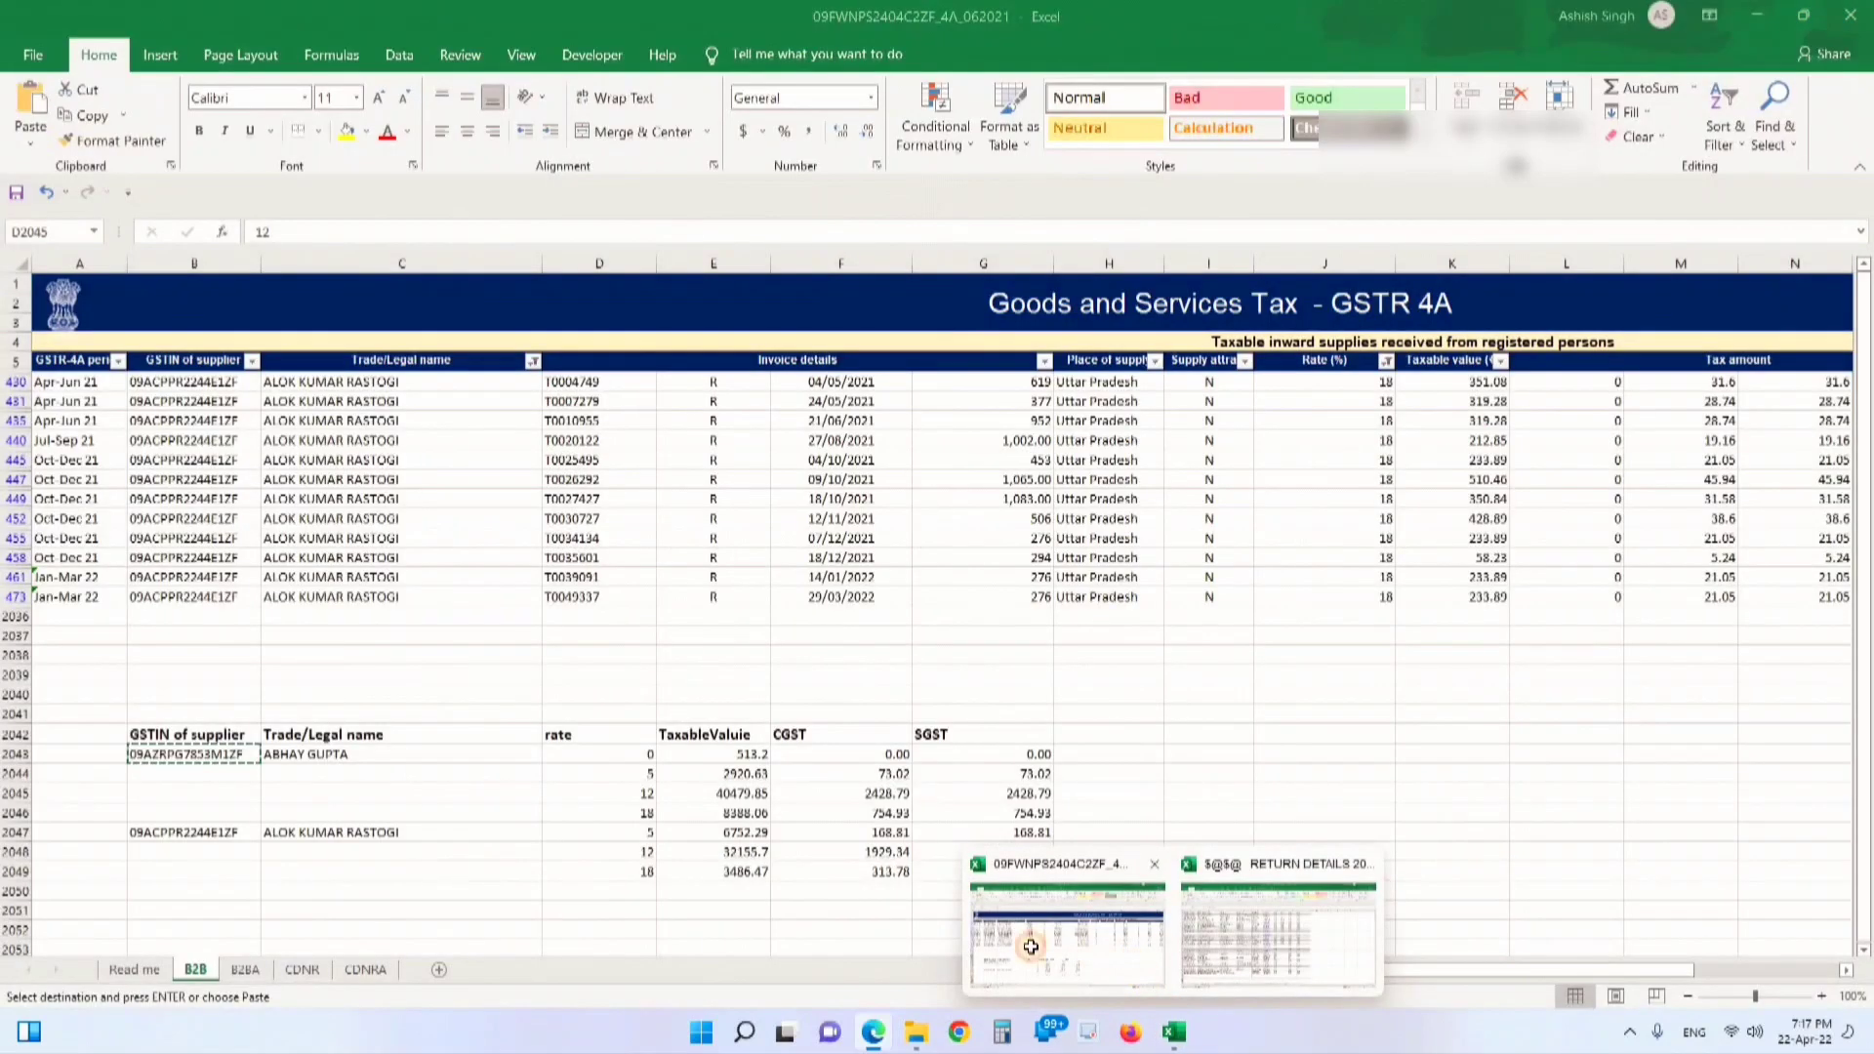
click(634, 794)
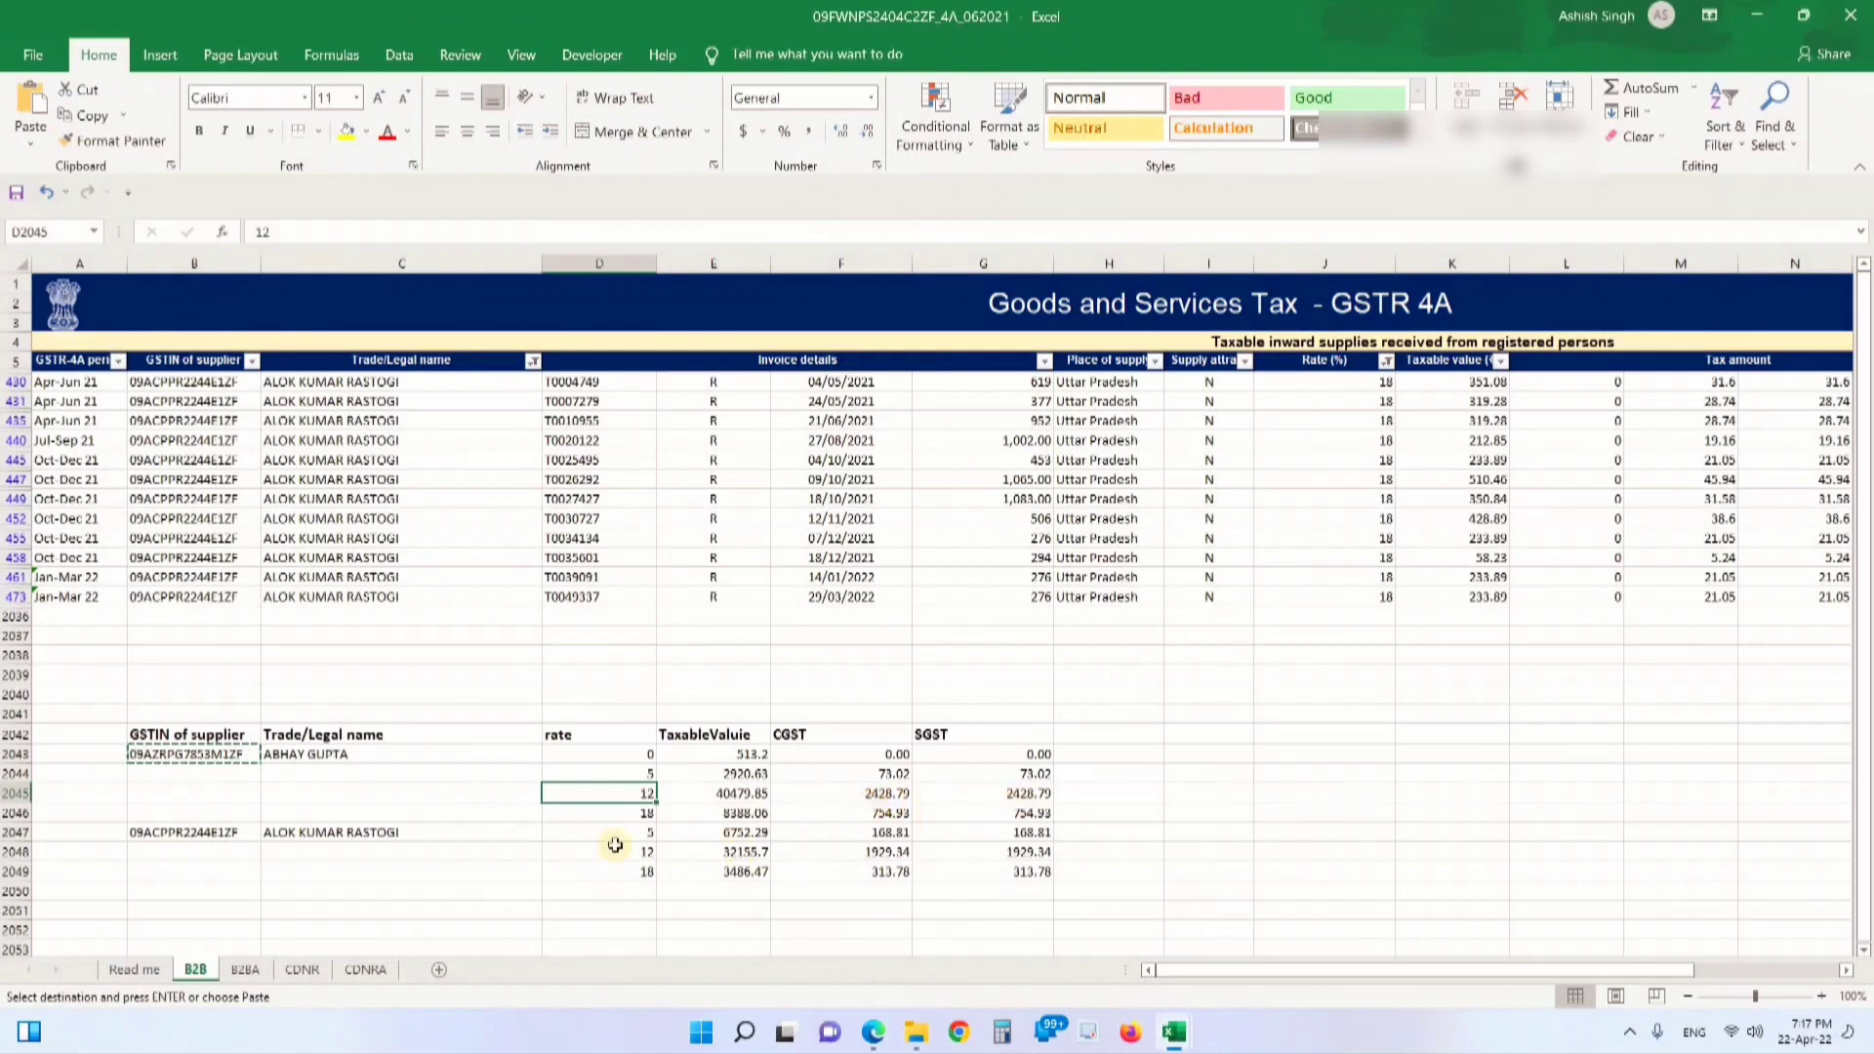
click(647, 815)
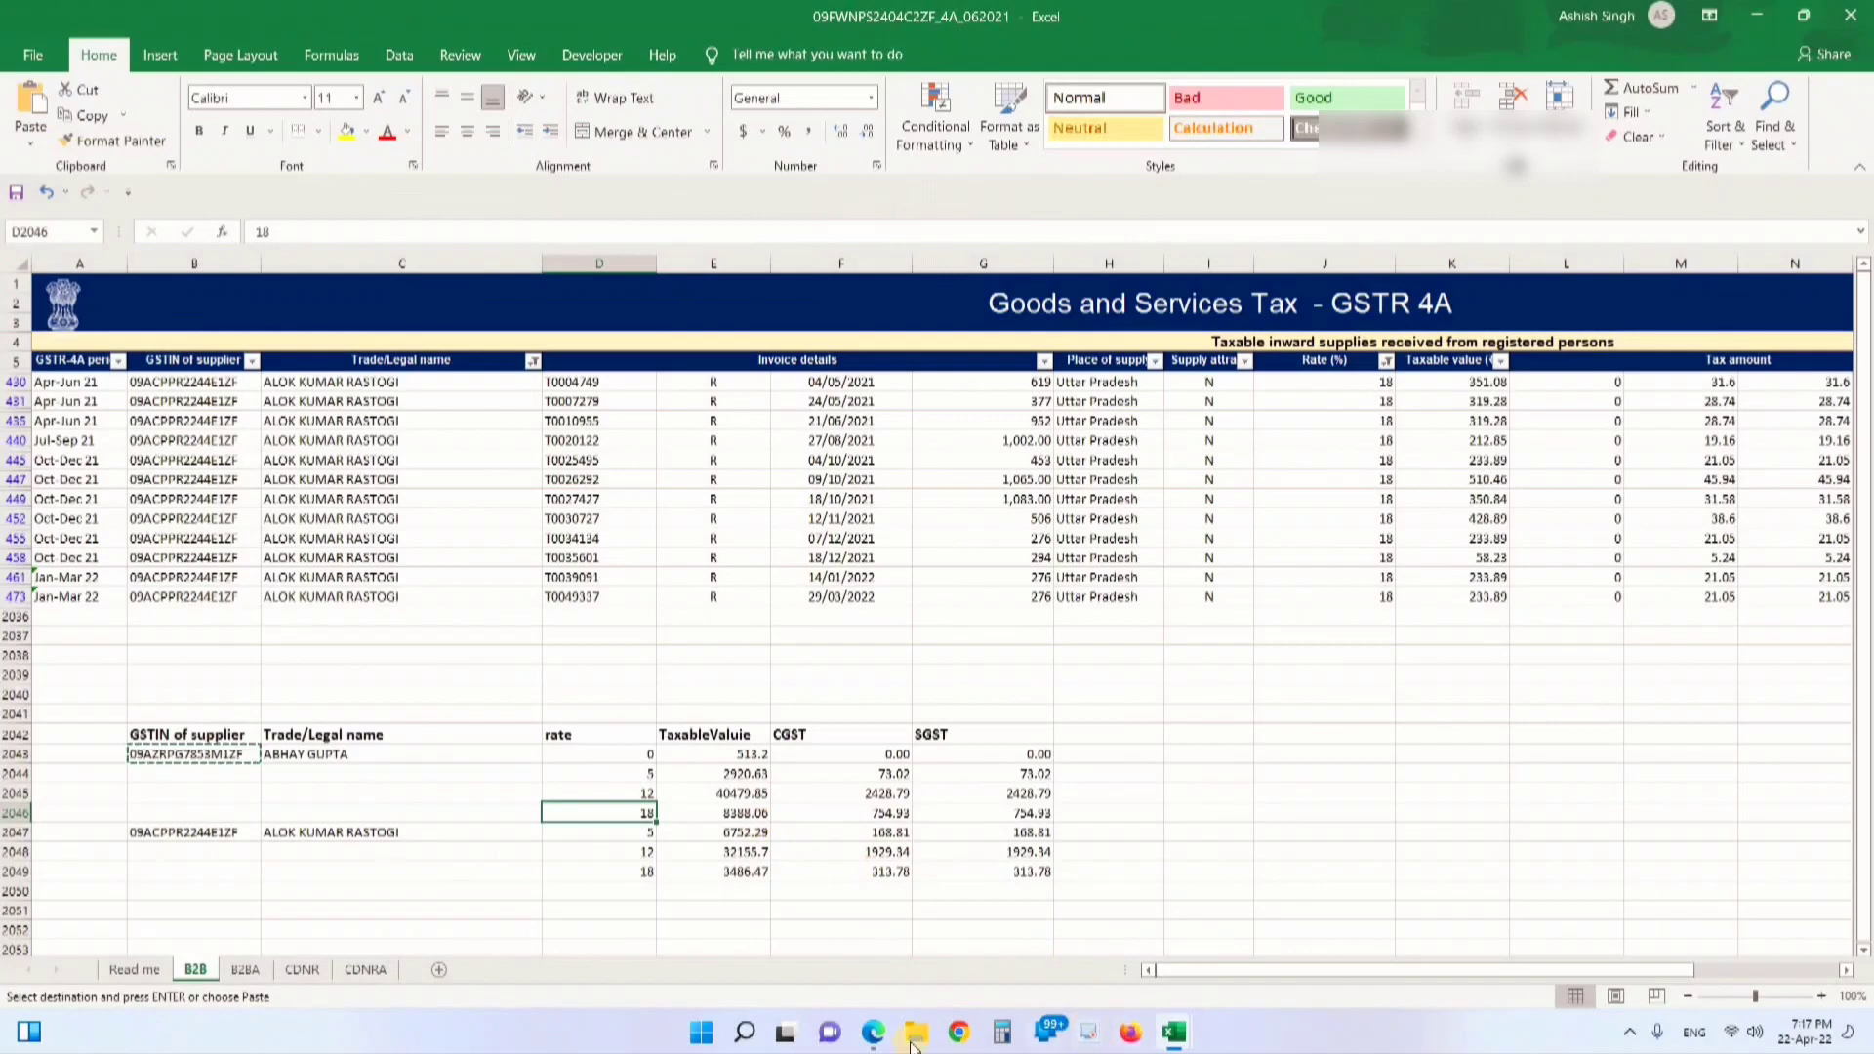
mouse_move(872, 1032)
click(866, 961)
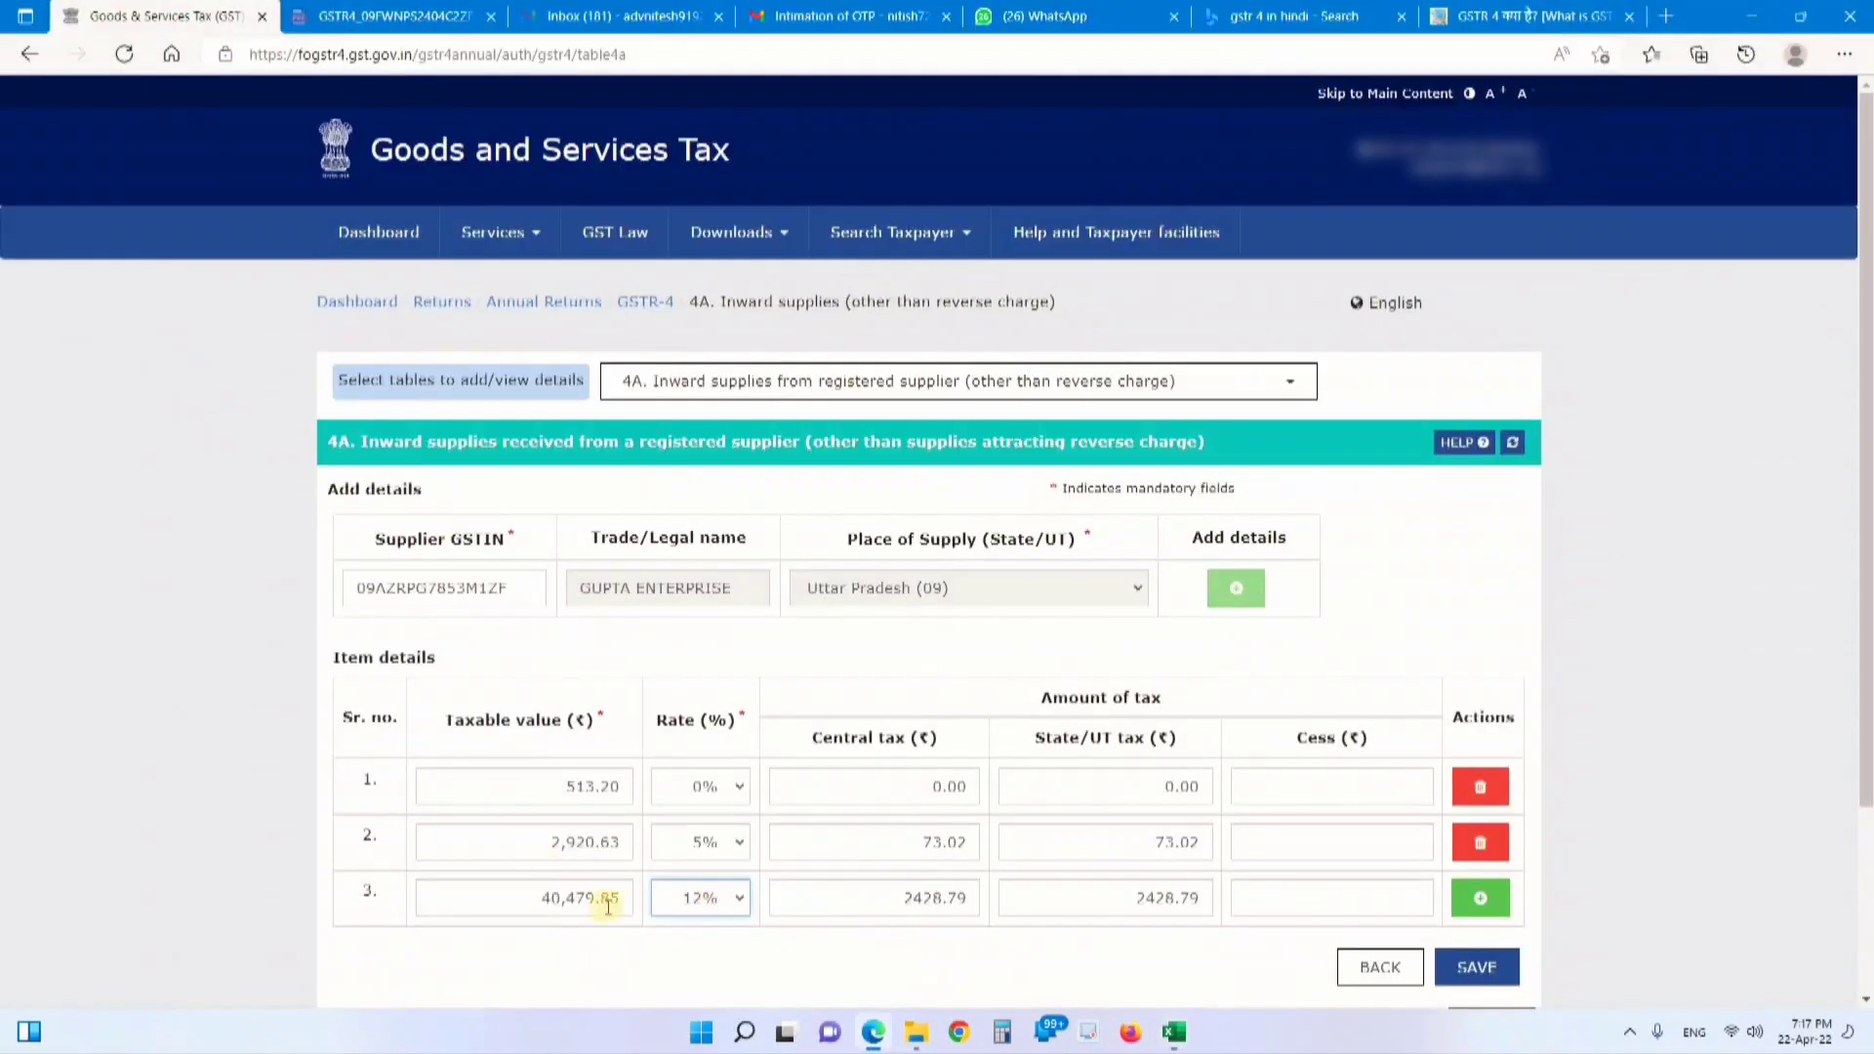
click(1480, 897)
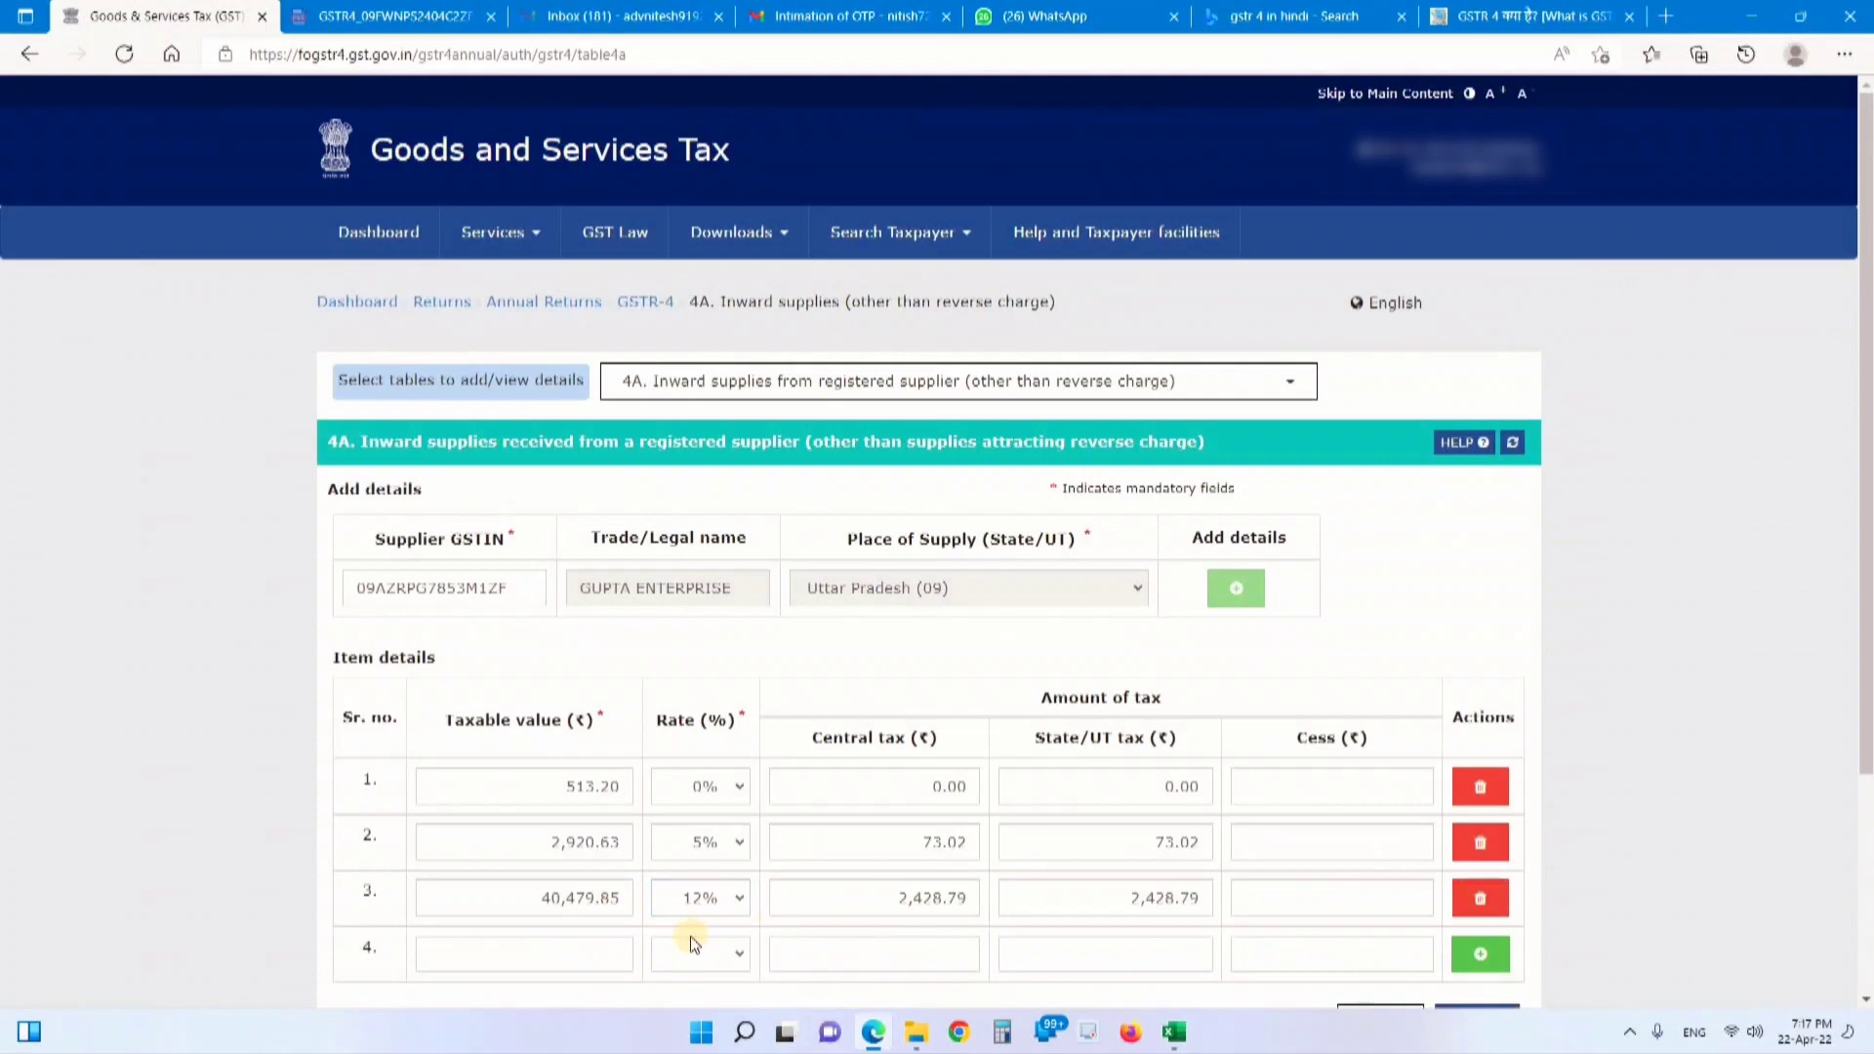
click(602, 955)
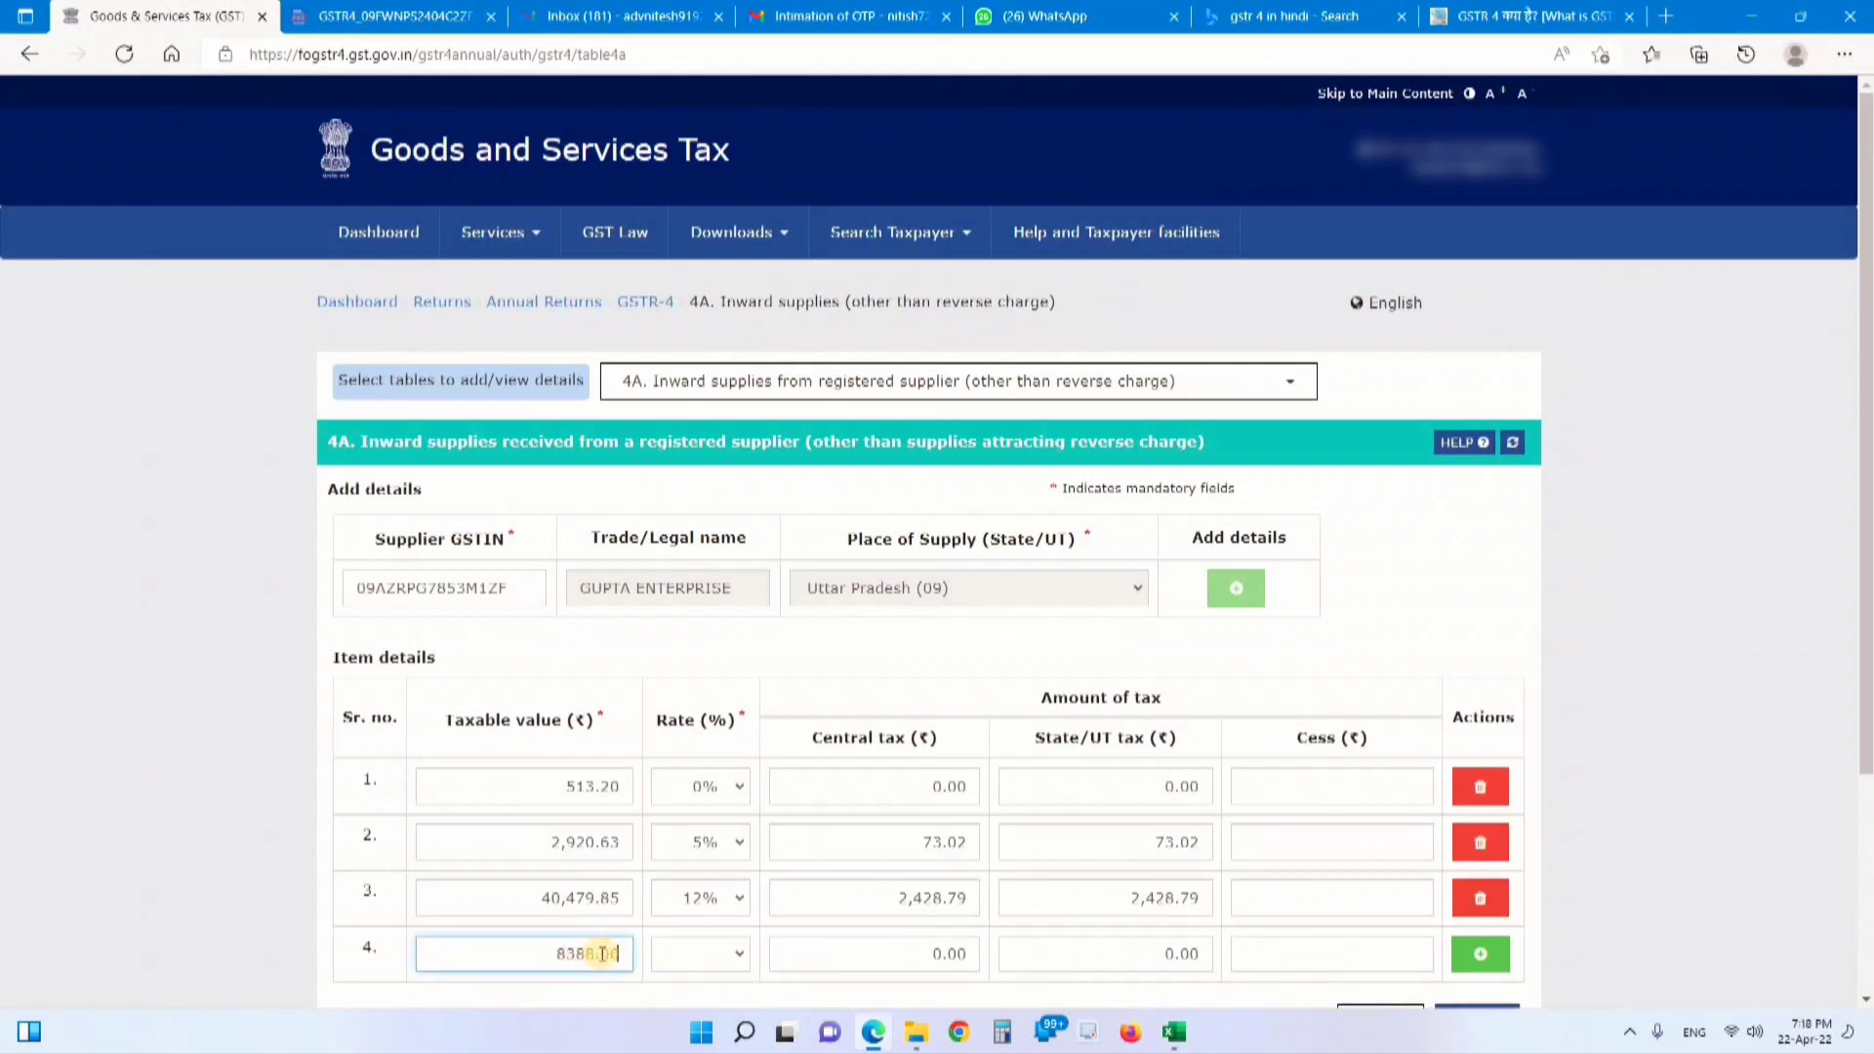
click(721, 961)
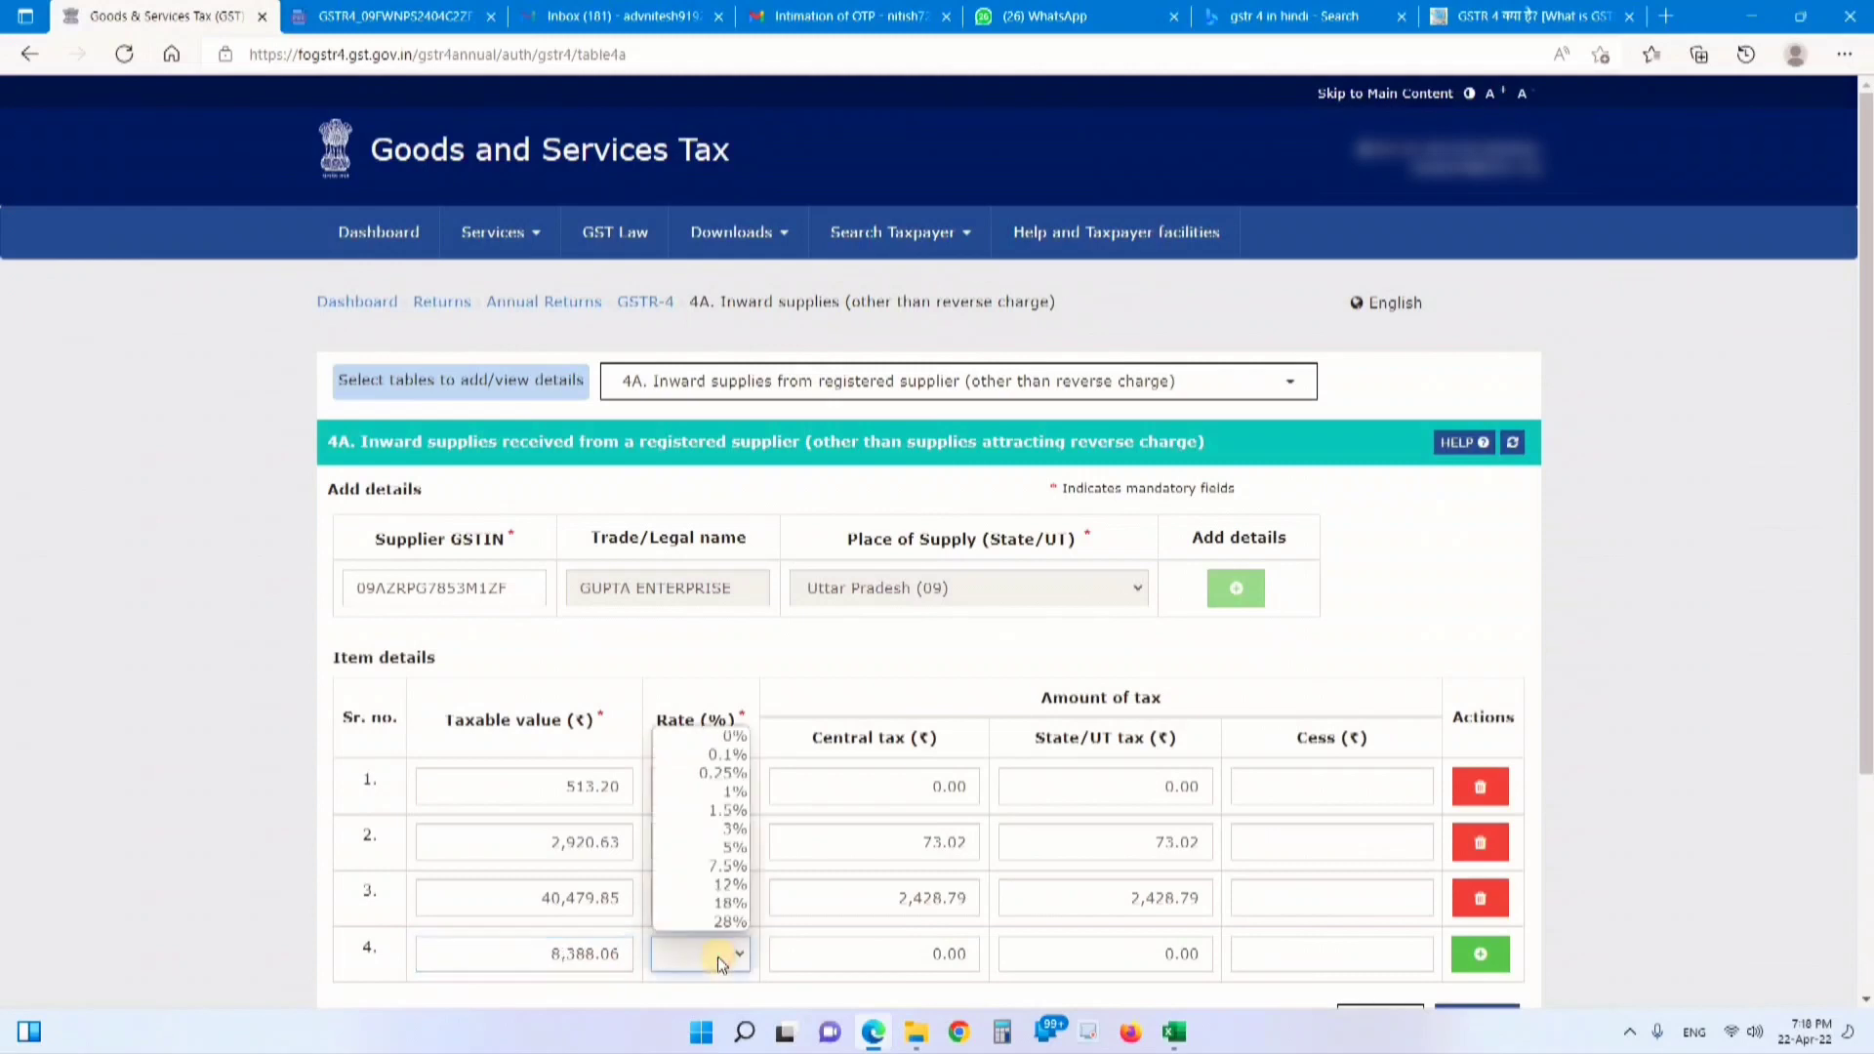
click(732, 903)
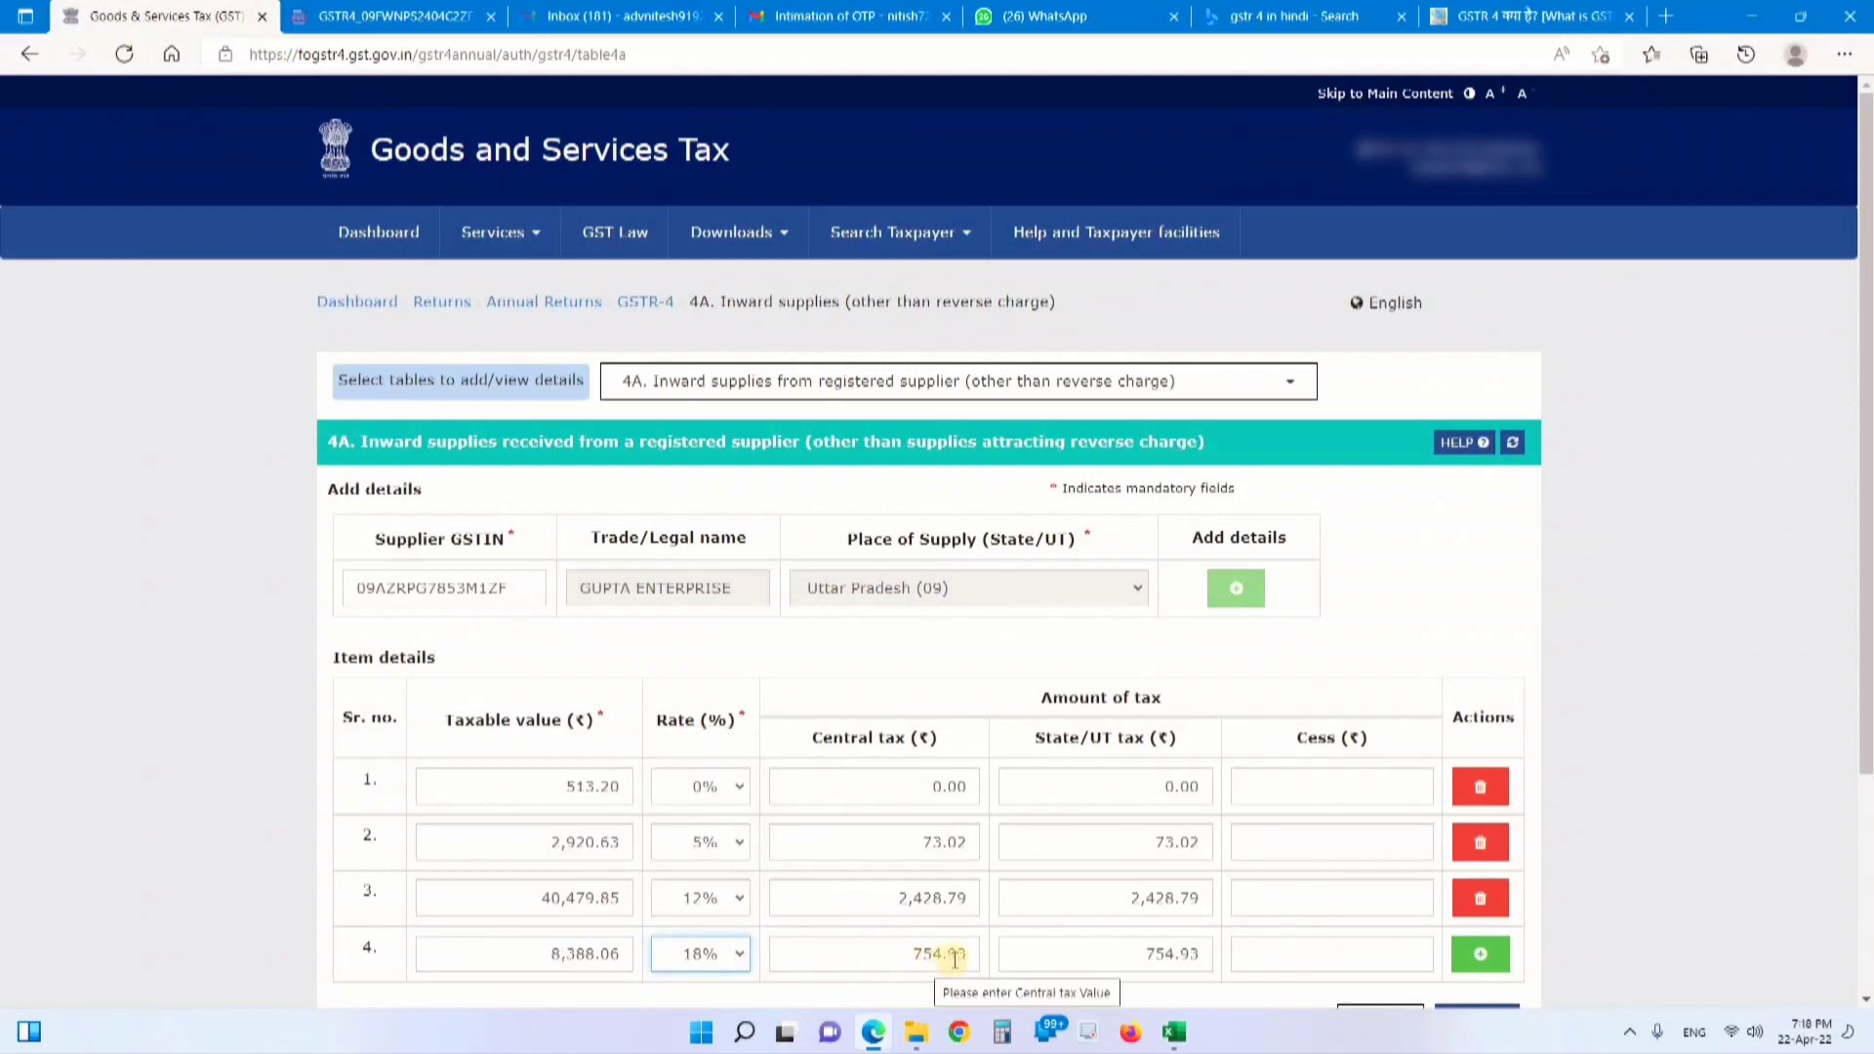
Check item 4's central and state tax against CGST and SGST in Excel row 2046, and save the first supplier's entry on the portal
drag(914, 960, 957, 959)
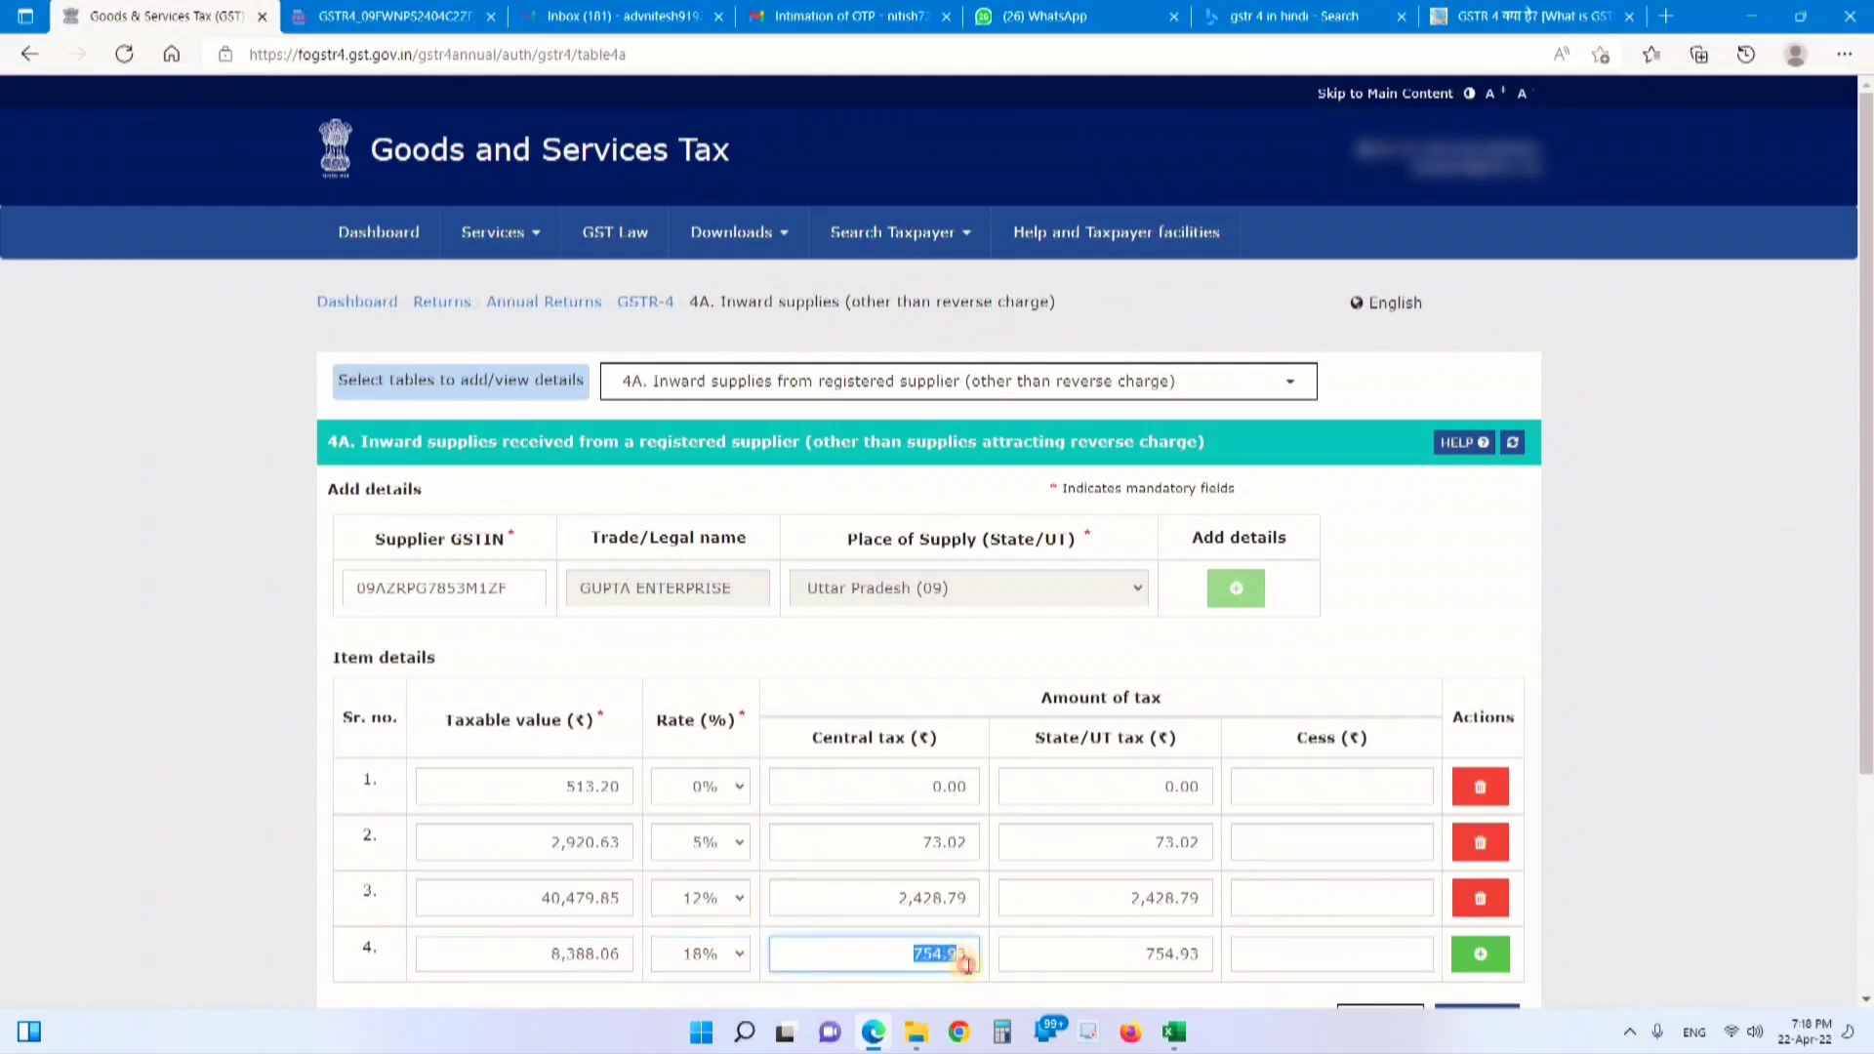
double_click(1183, 954)
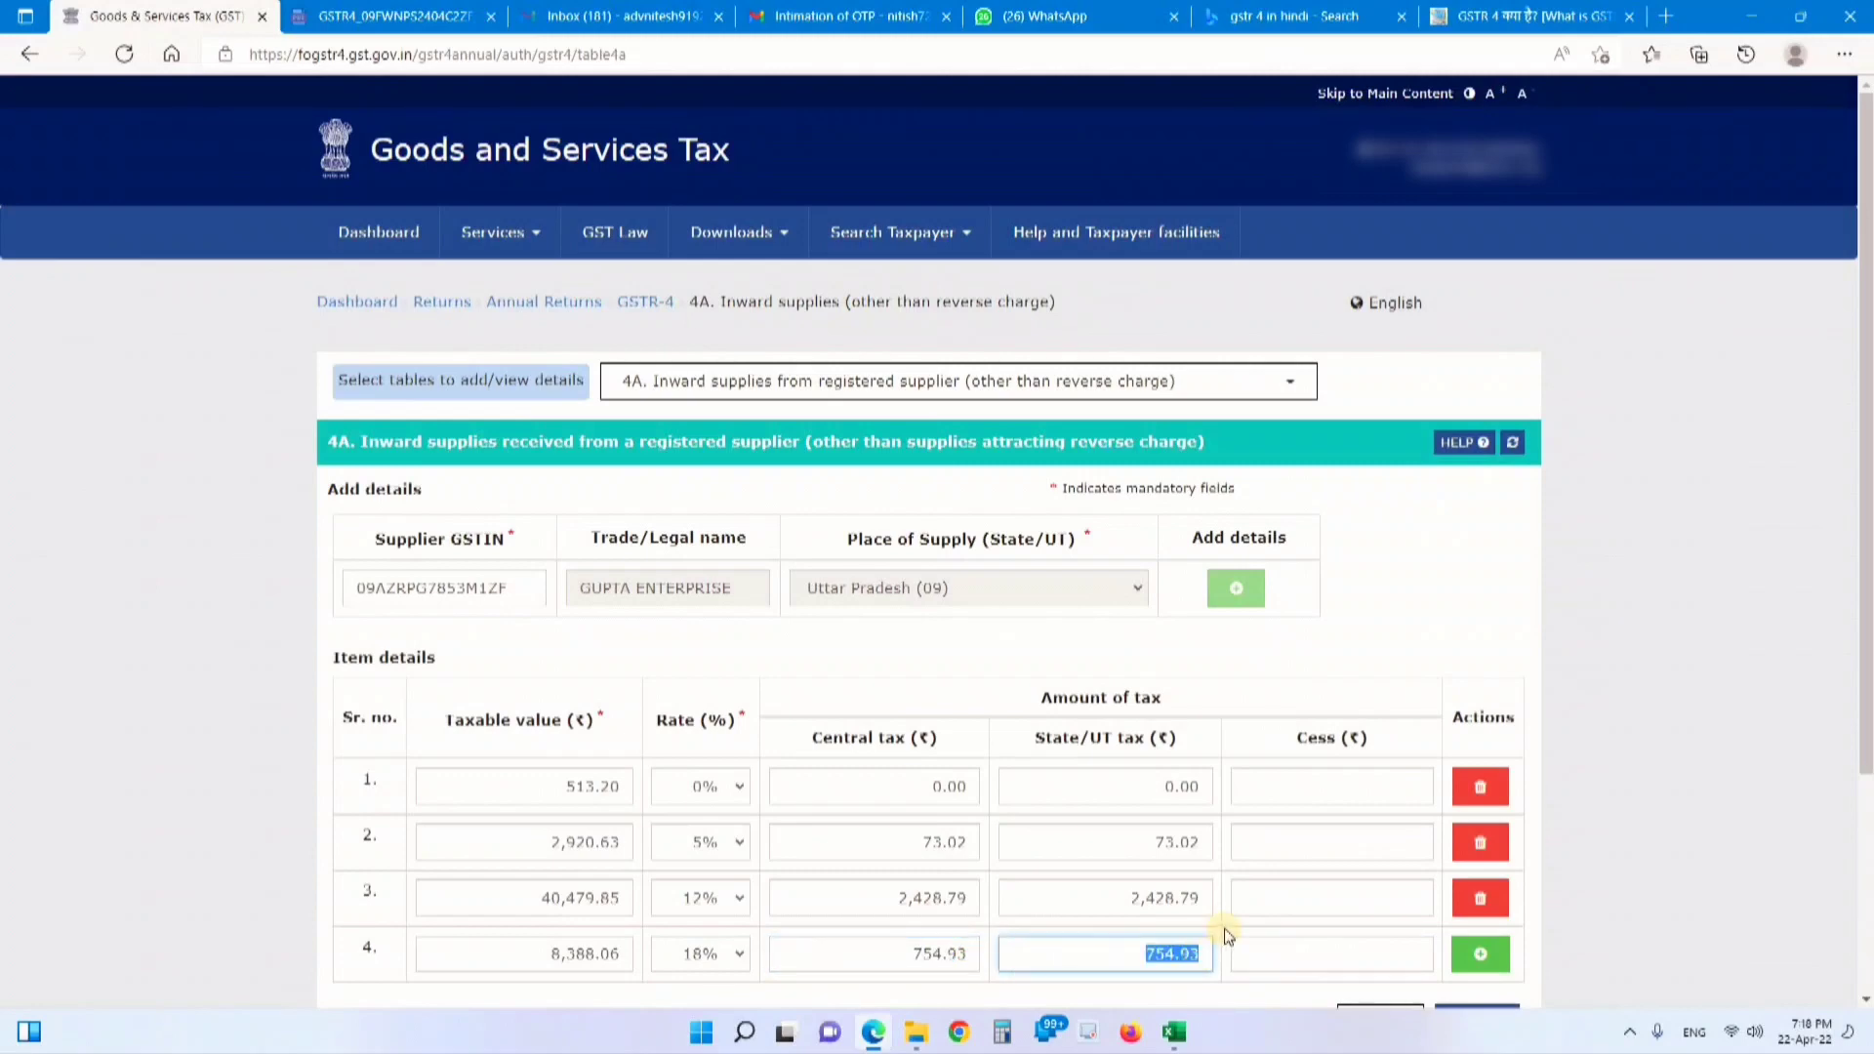
scroll(1228, 935, down, 1)
mouse_move(1174, 1031)
click(1068, 928)
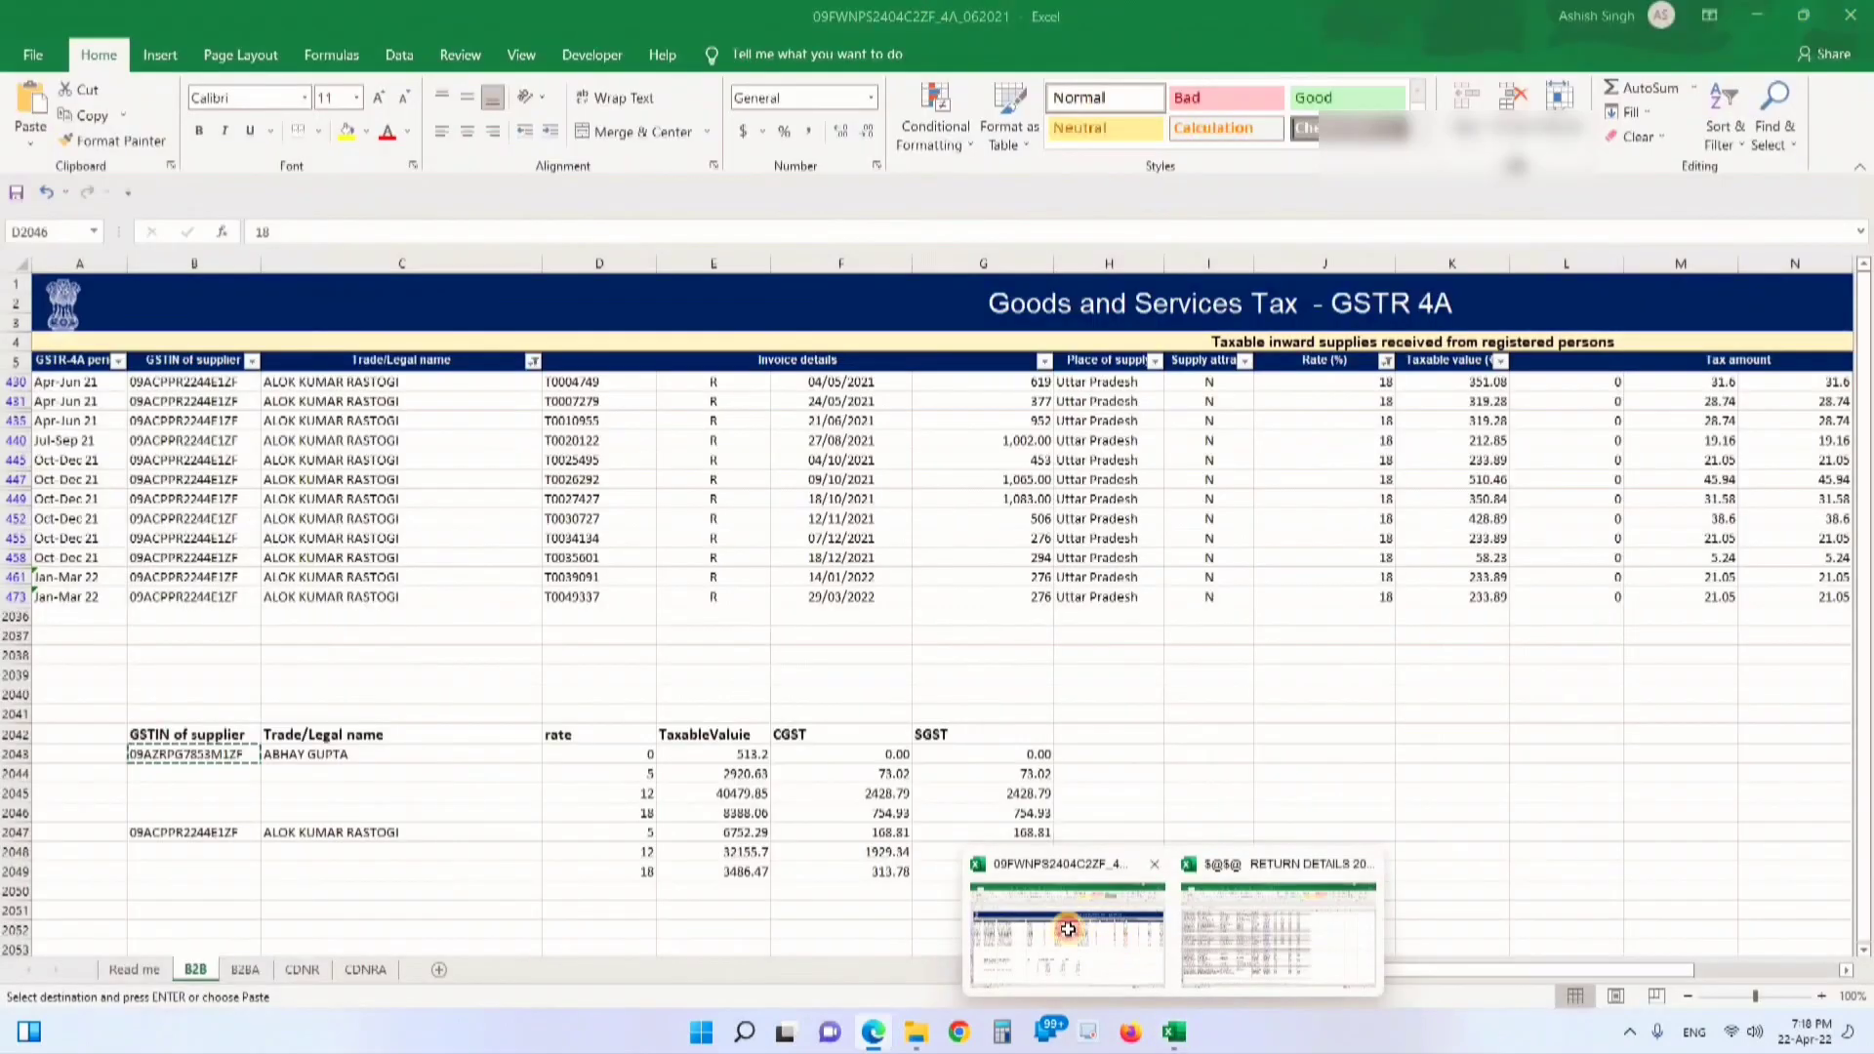
click(881, 813)
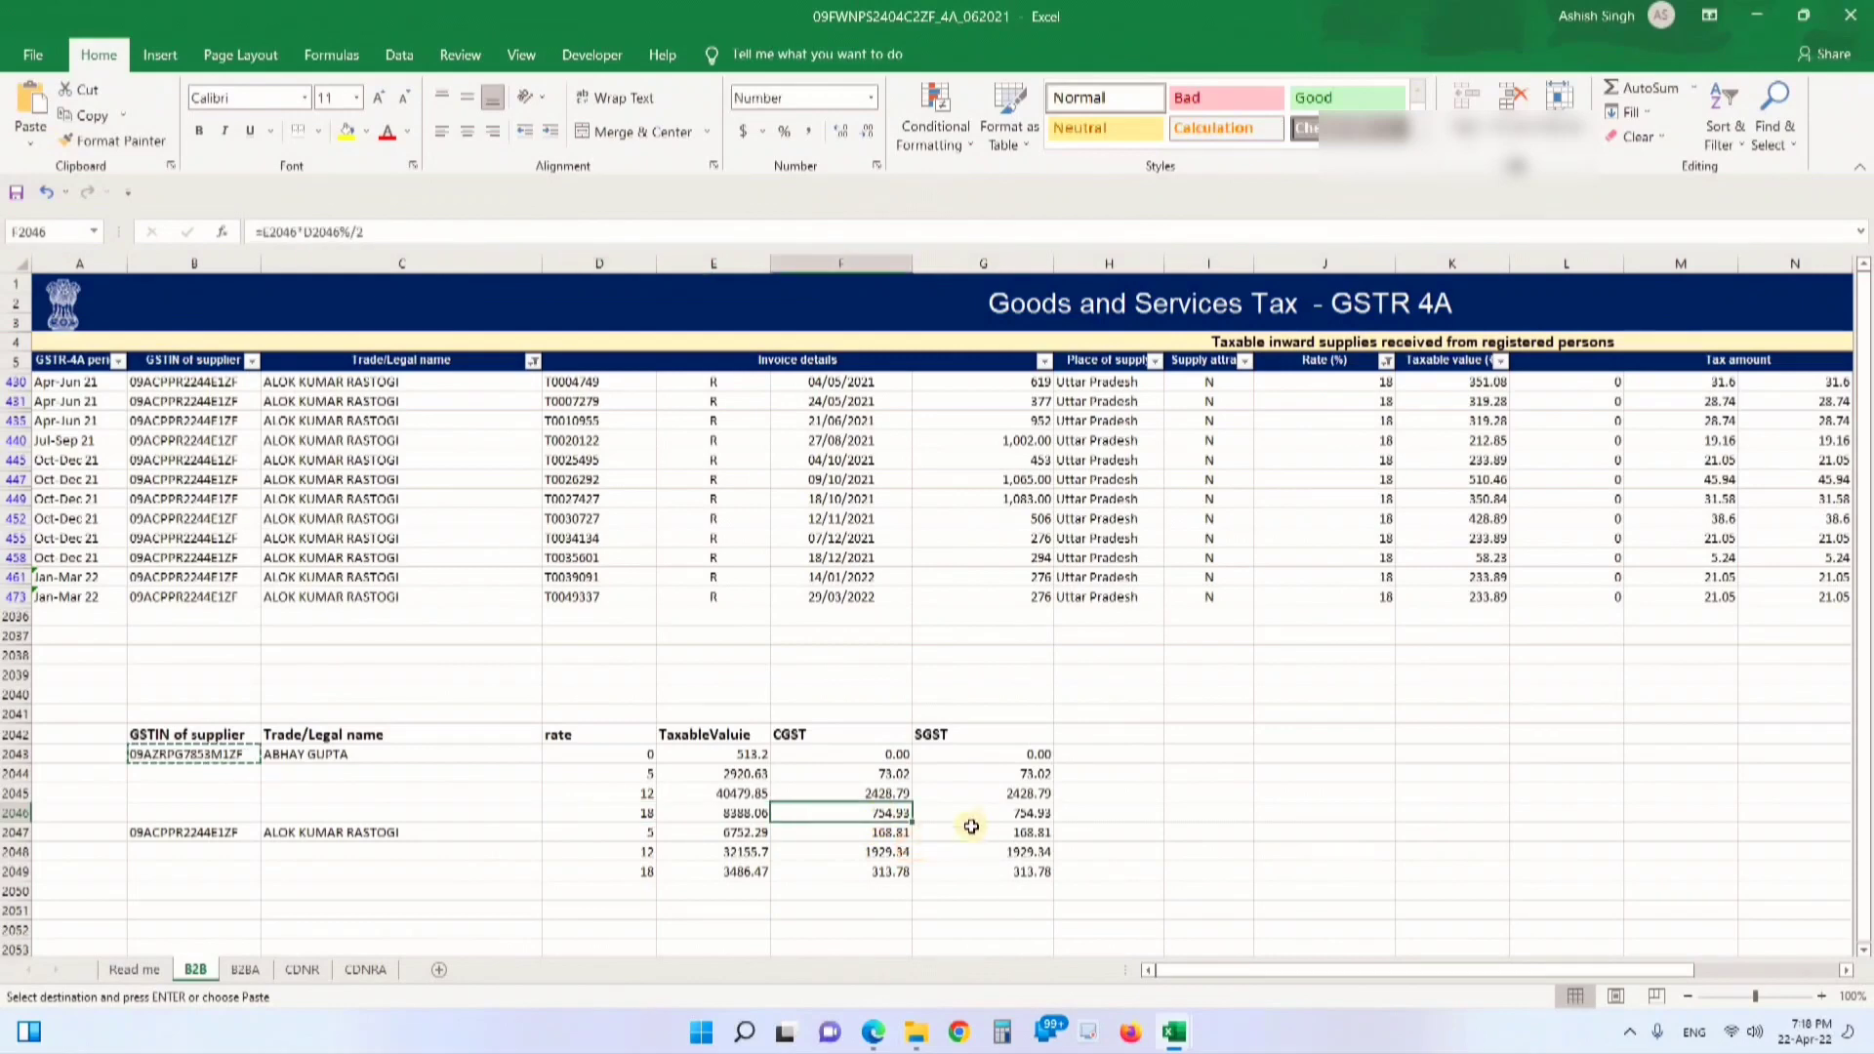
click(1014, 815)
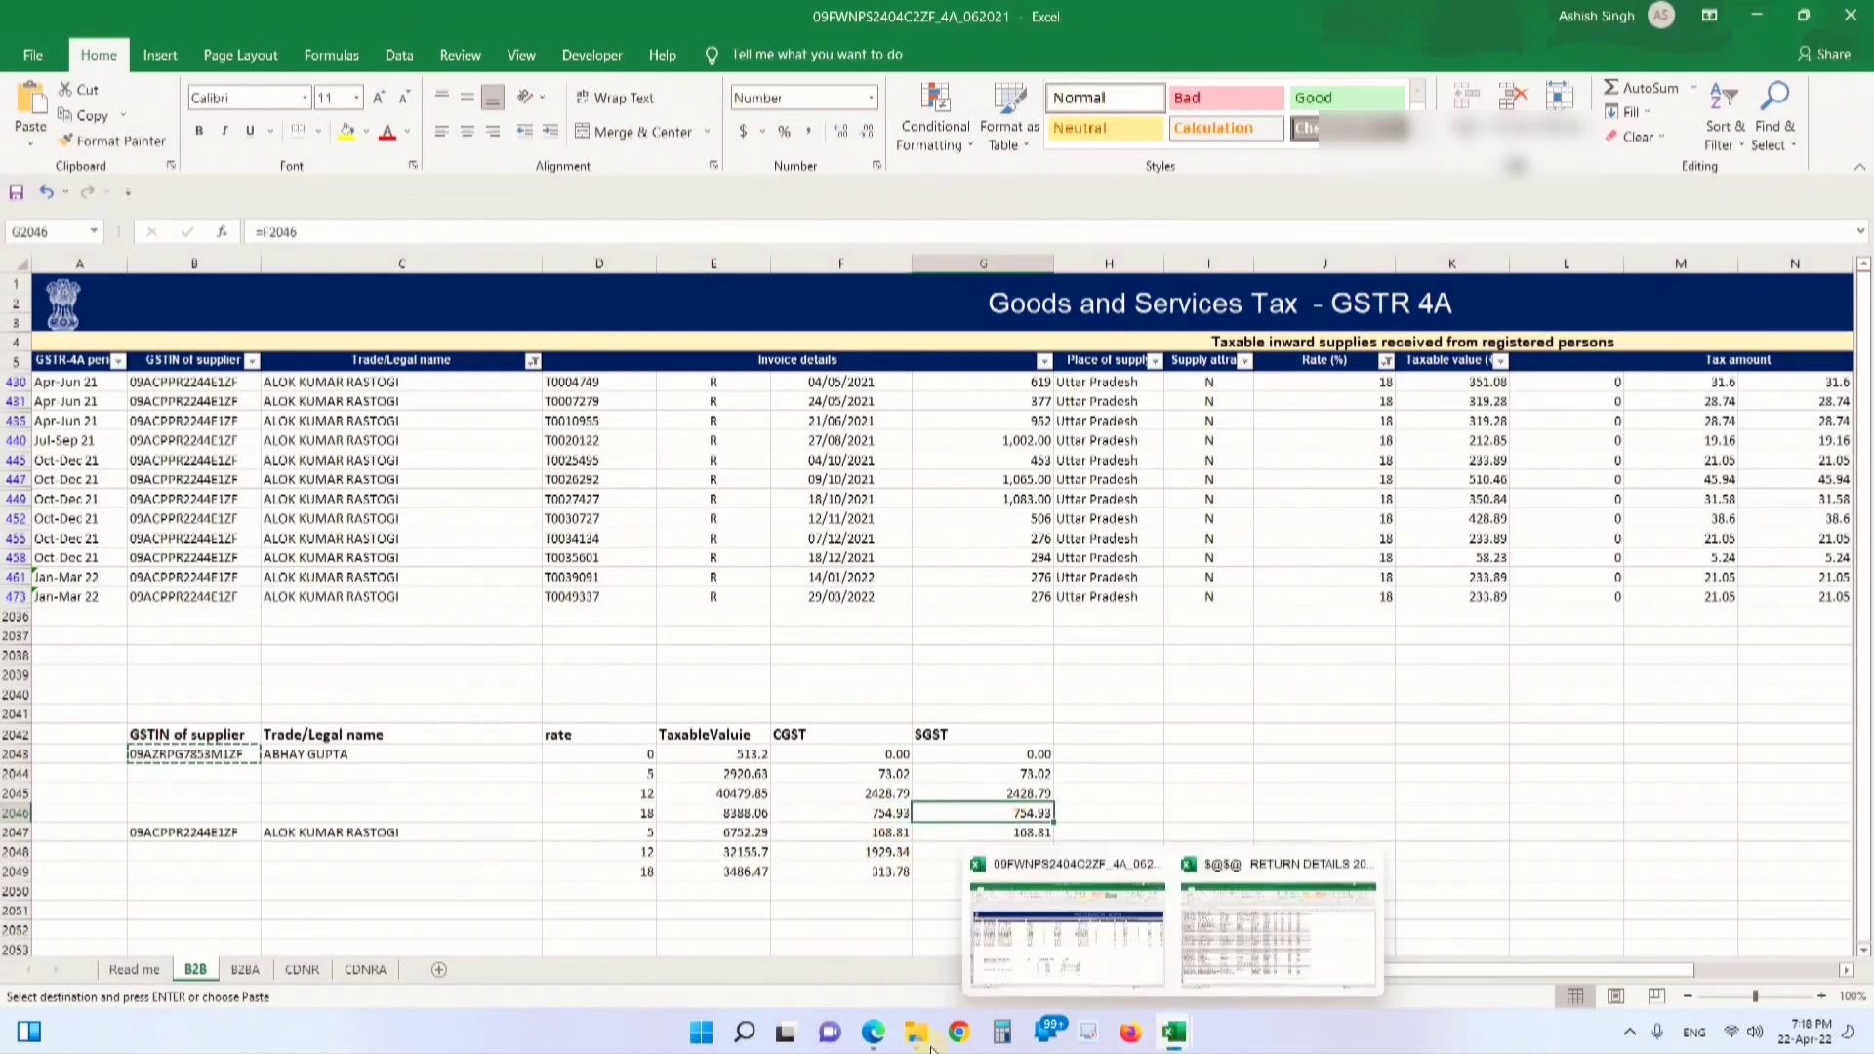
click(863, 941)
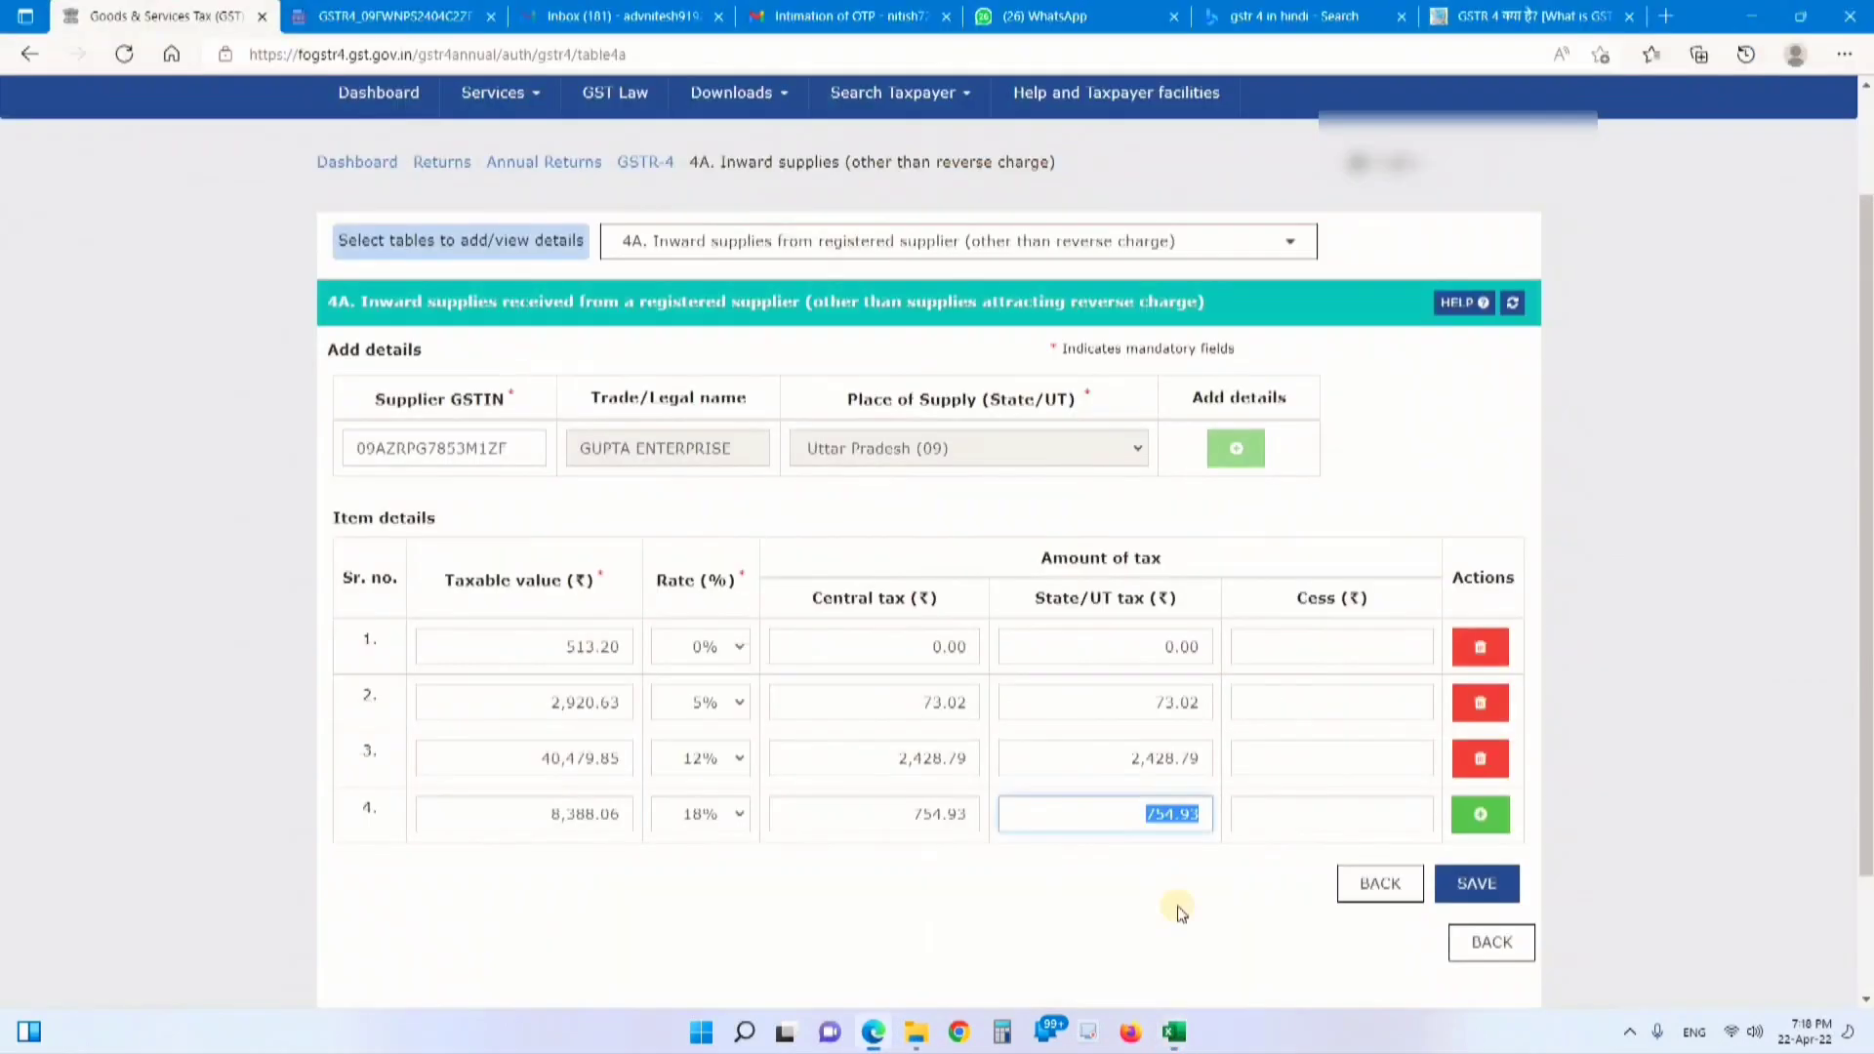
click(1496, 884)
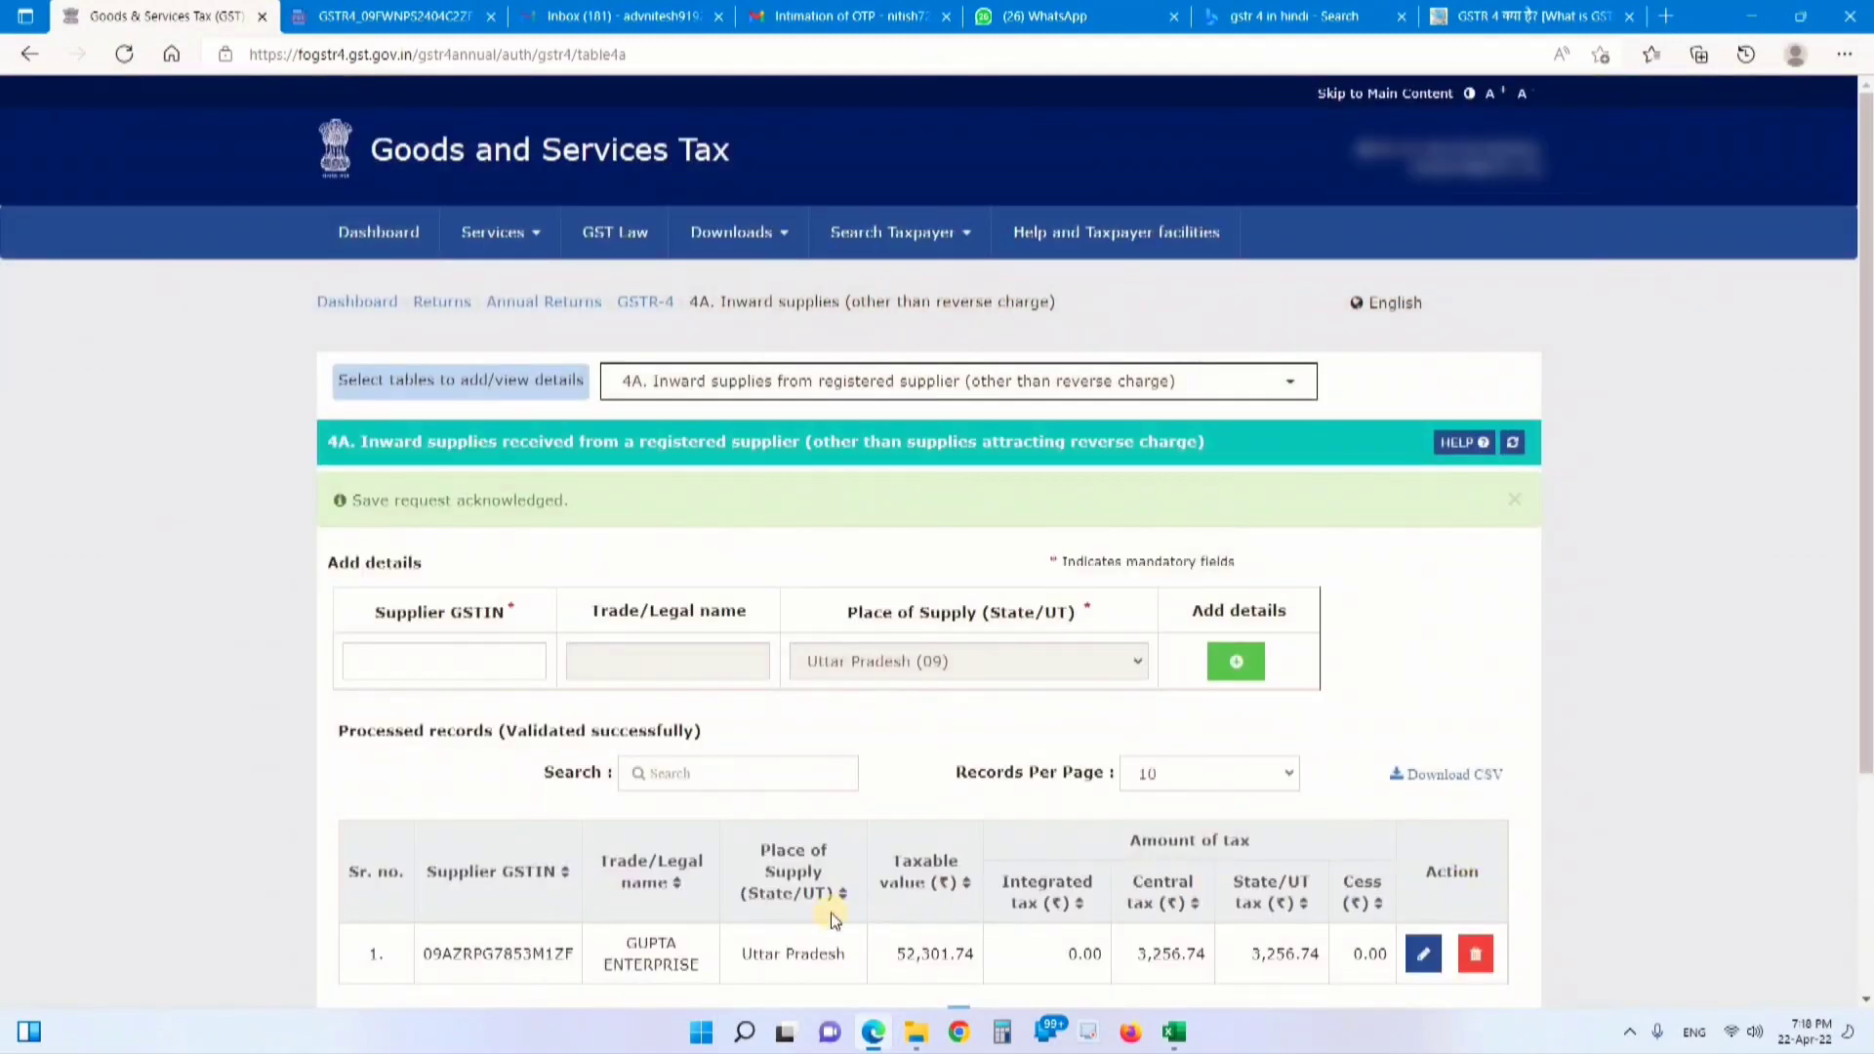
scroll(829, 911, down, 3)
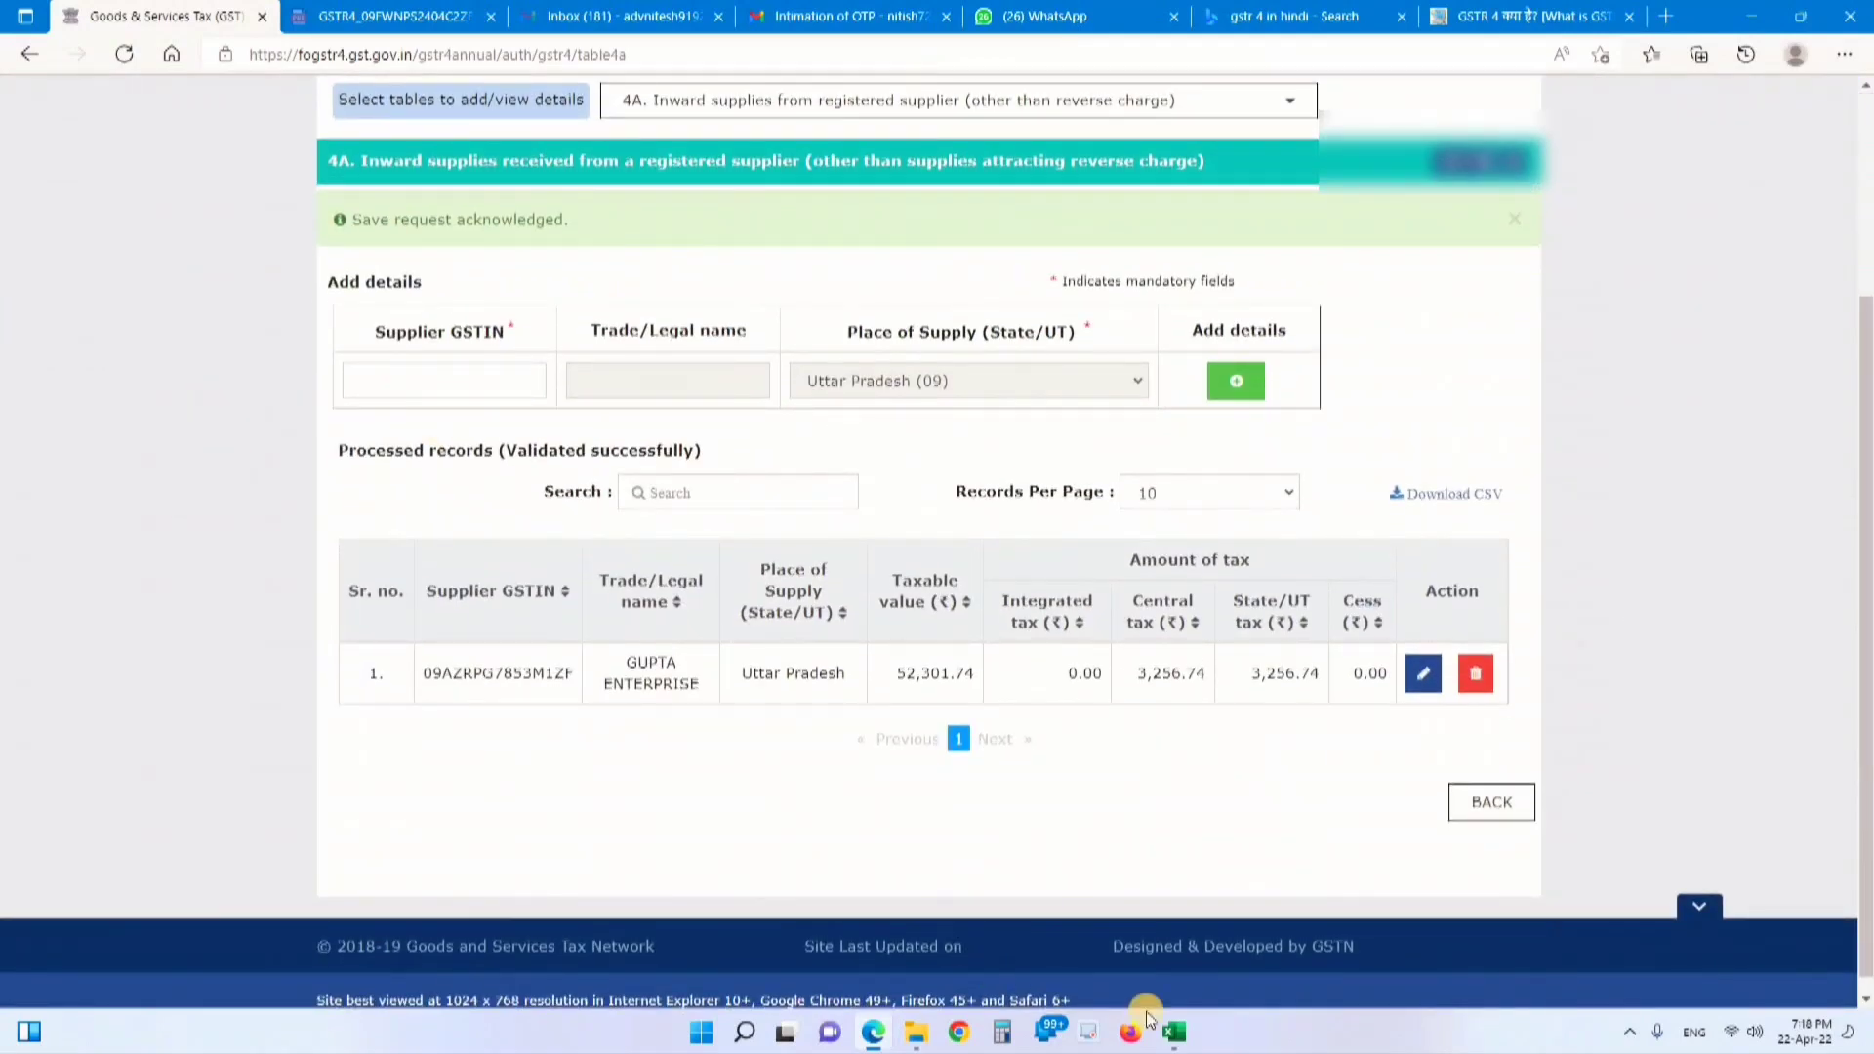
Copy the second supplier's GSTIN from B2047 in Excel into the portal's Supplier GSTIN field and add its details
mouse_move(1174, 1031)
click(1093, 973)
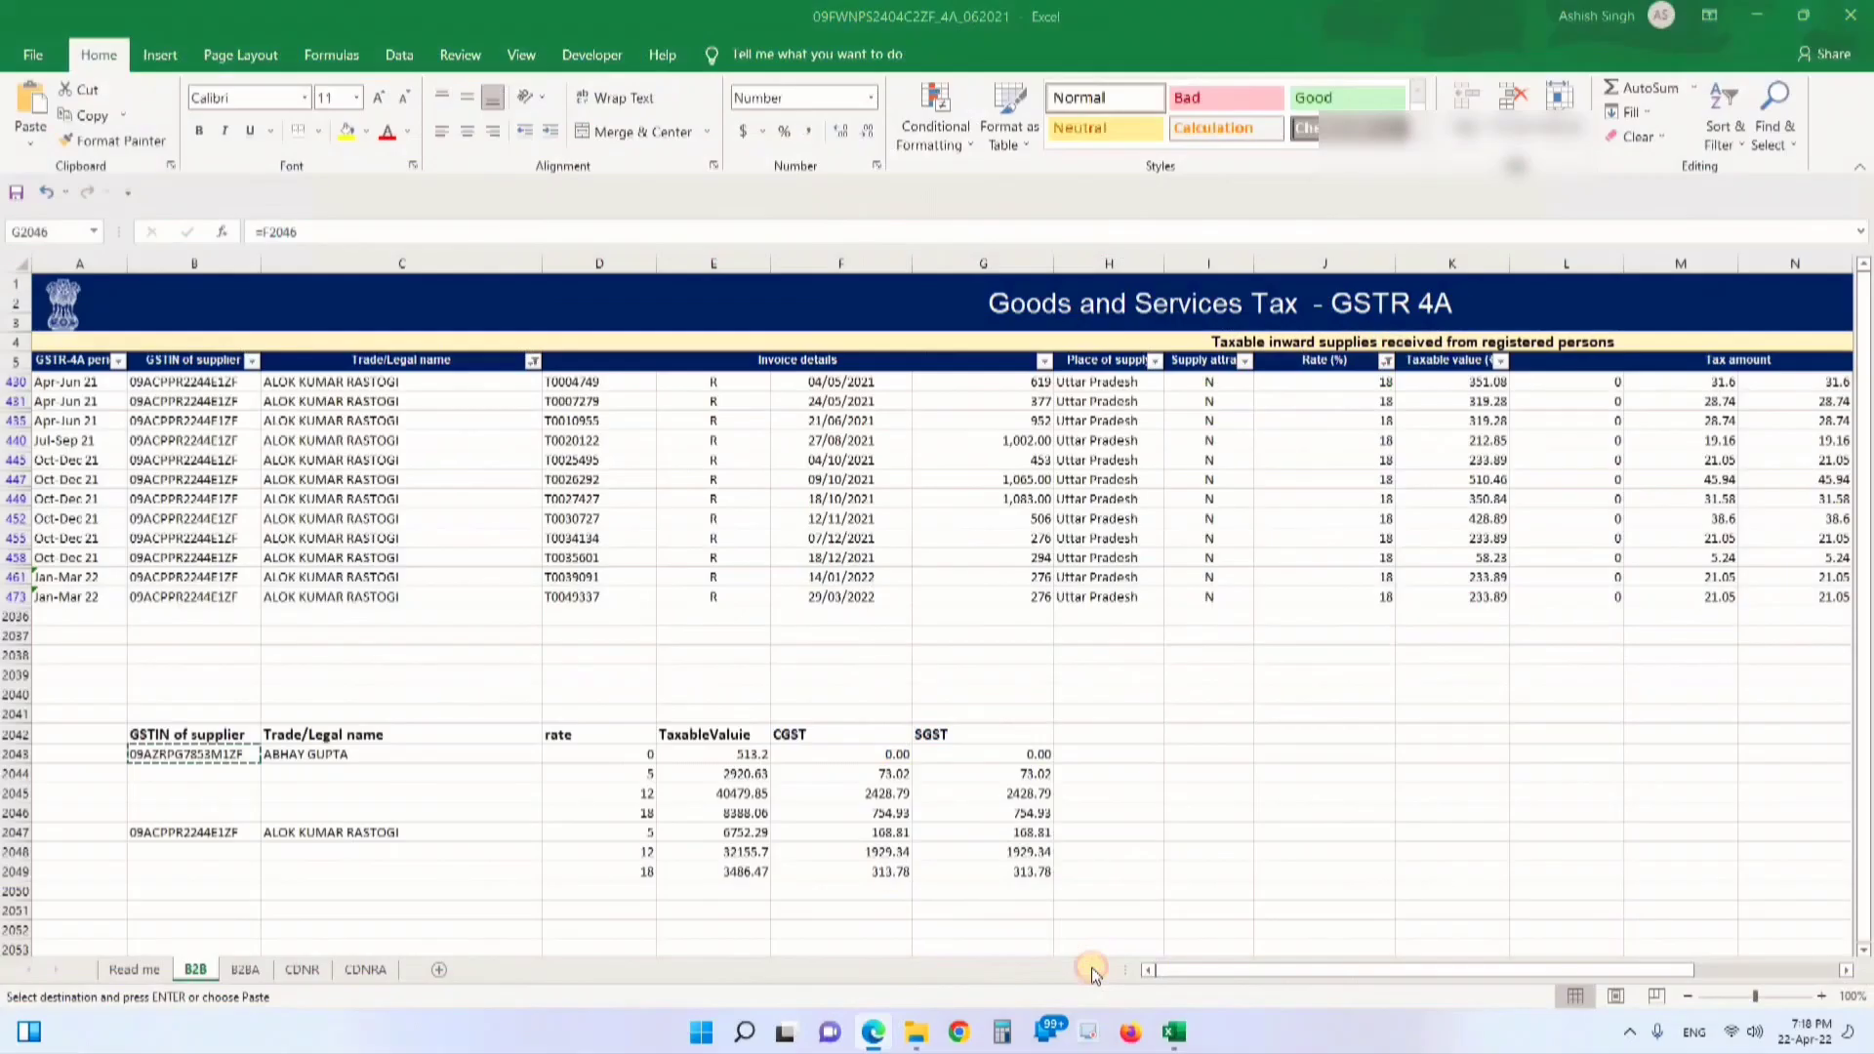
click(188, 833)
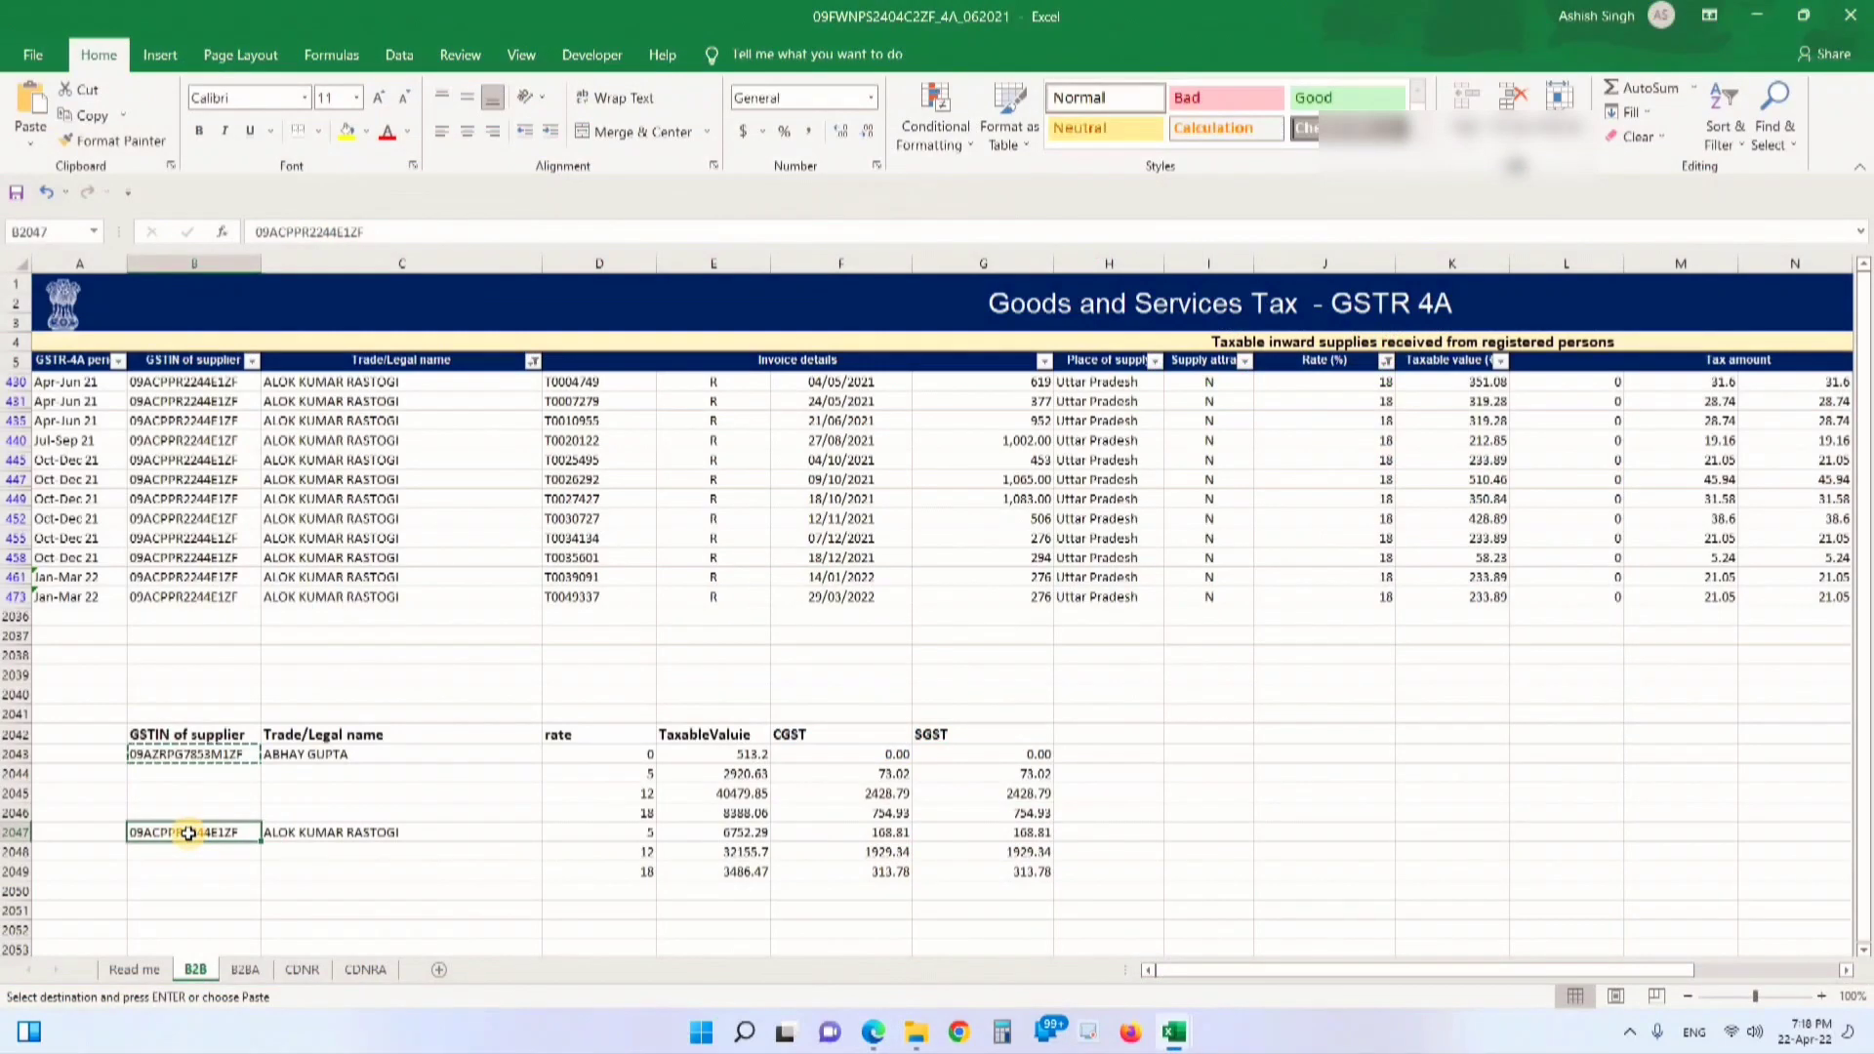
key(ctrl+c)
mouse_move(872, 1031)
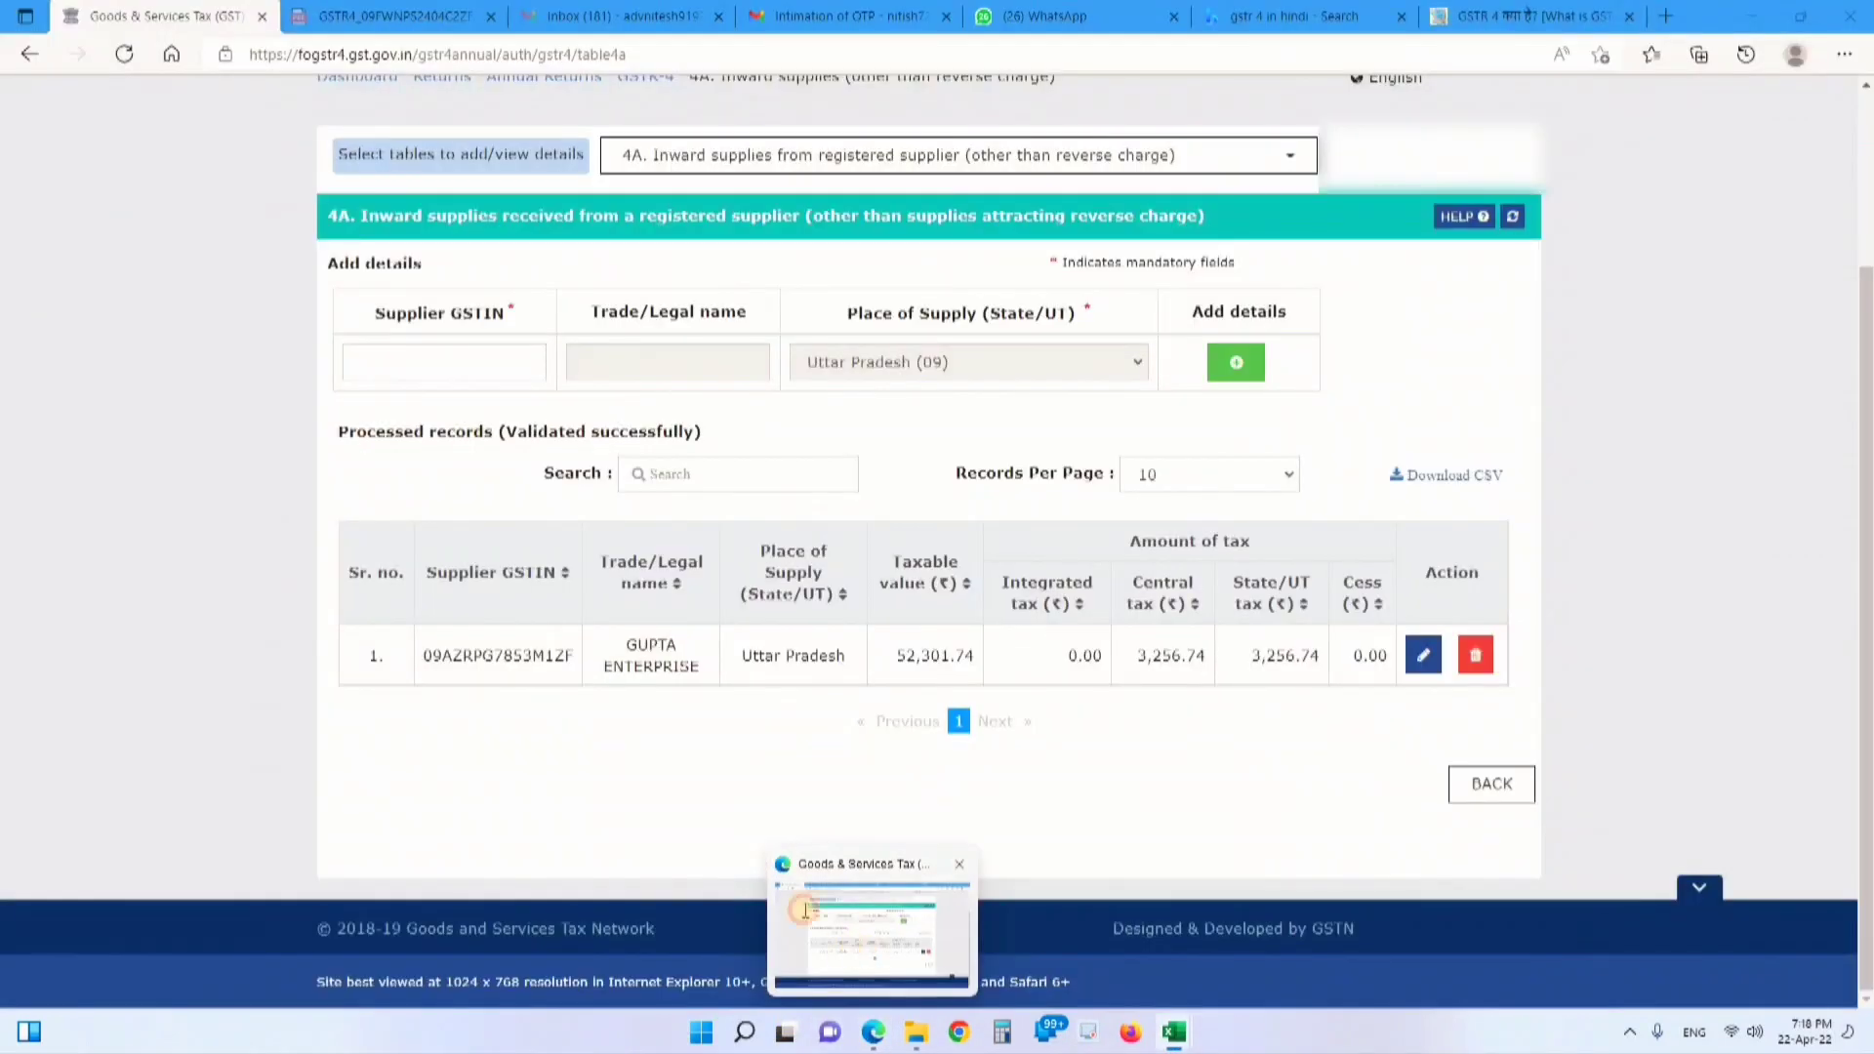
click(872, 932)
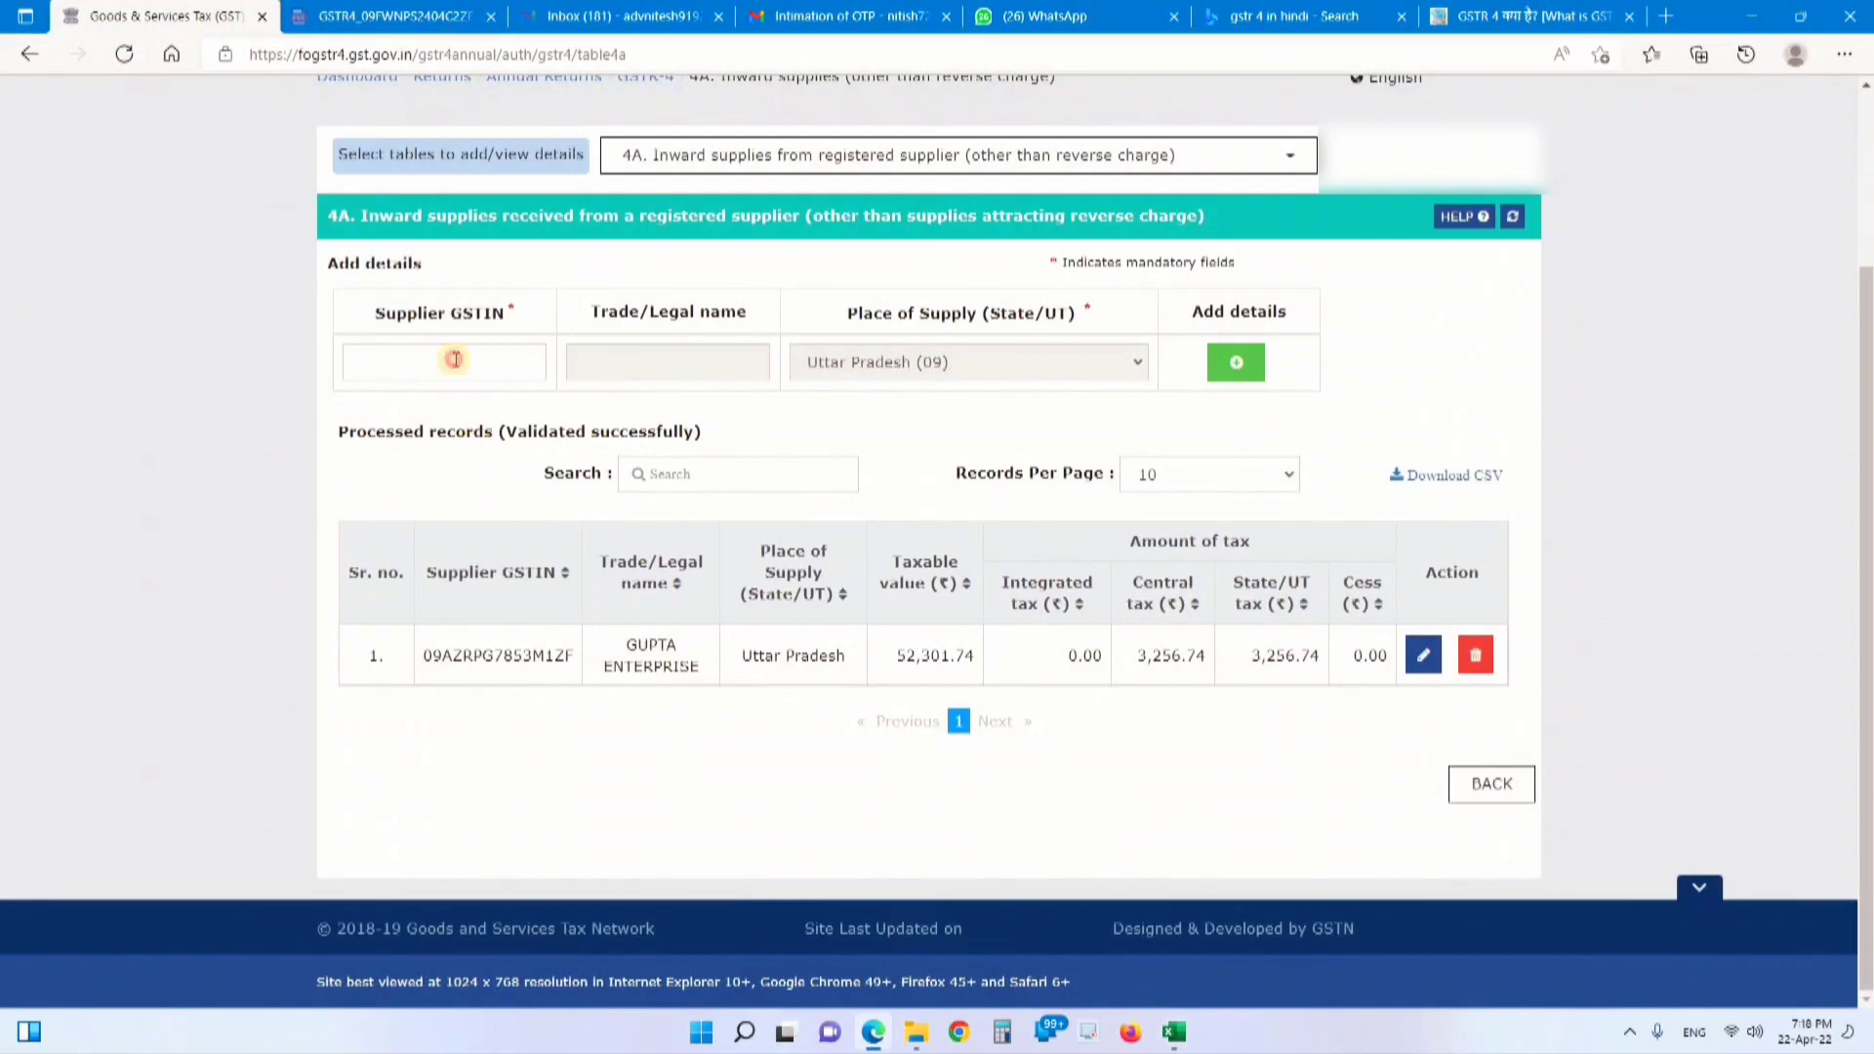
click(456, 360)
key(ctrl+v)
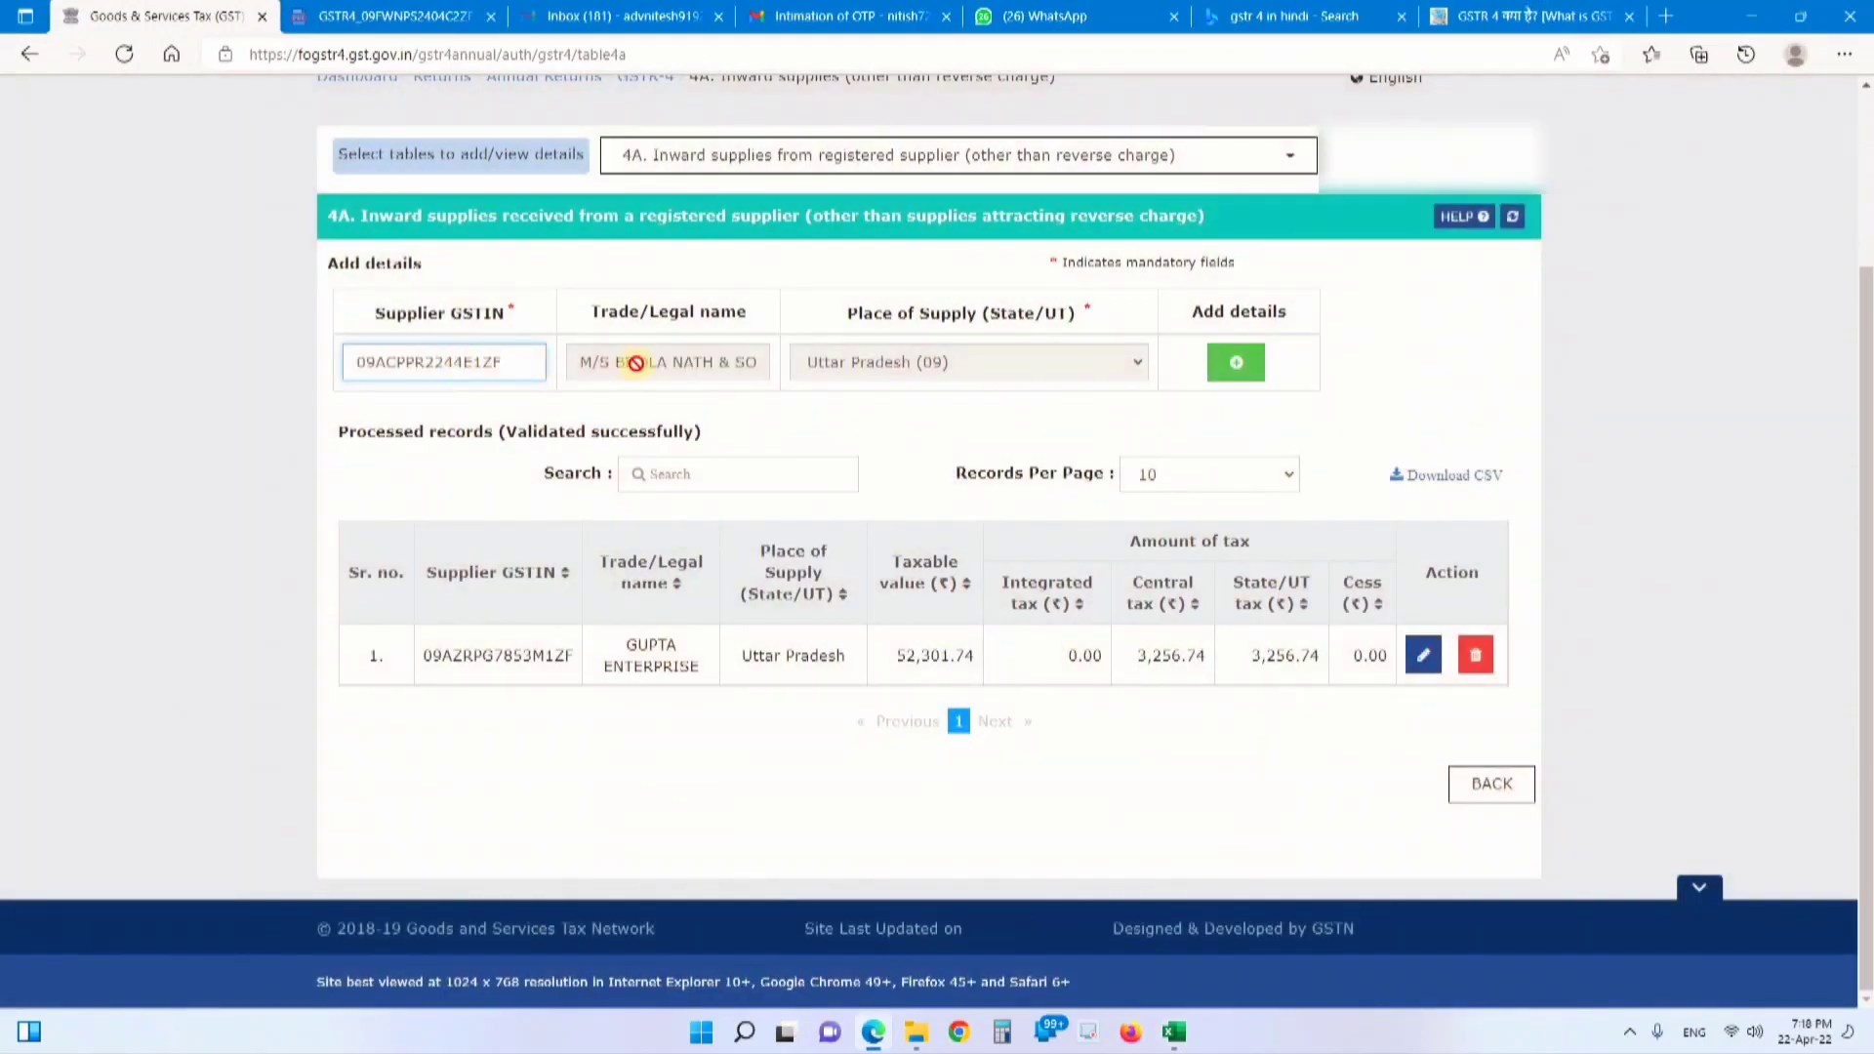
click(1235, 362)
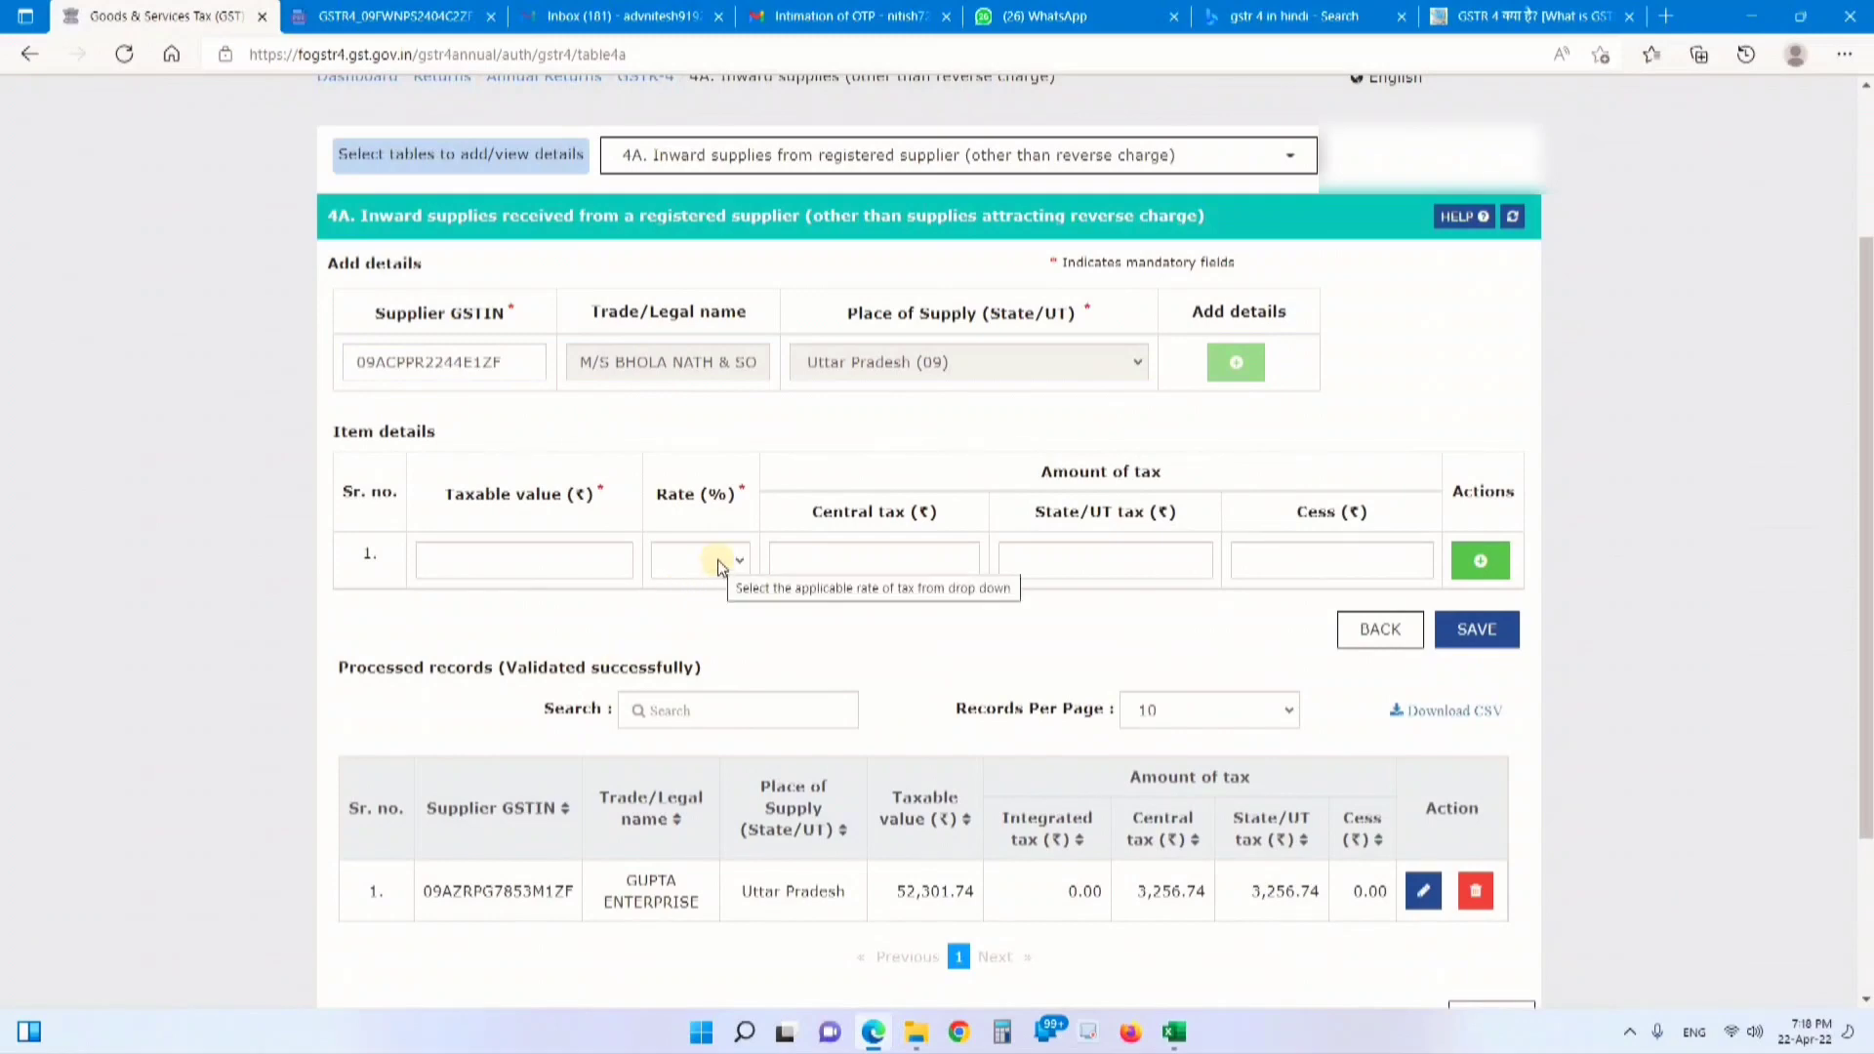
Look up the second supplier's 5%, 12% and 18% rows in the Excel summary and return to the portal
mouse_move(1172, 1037)
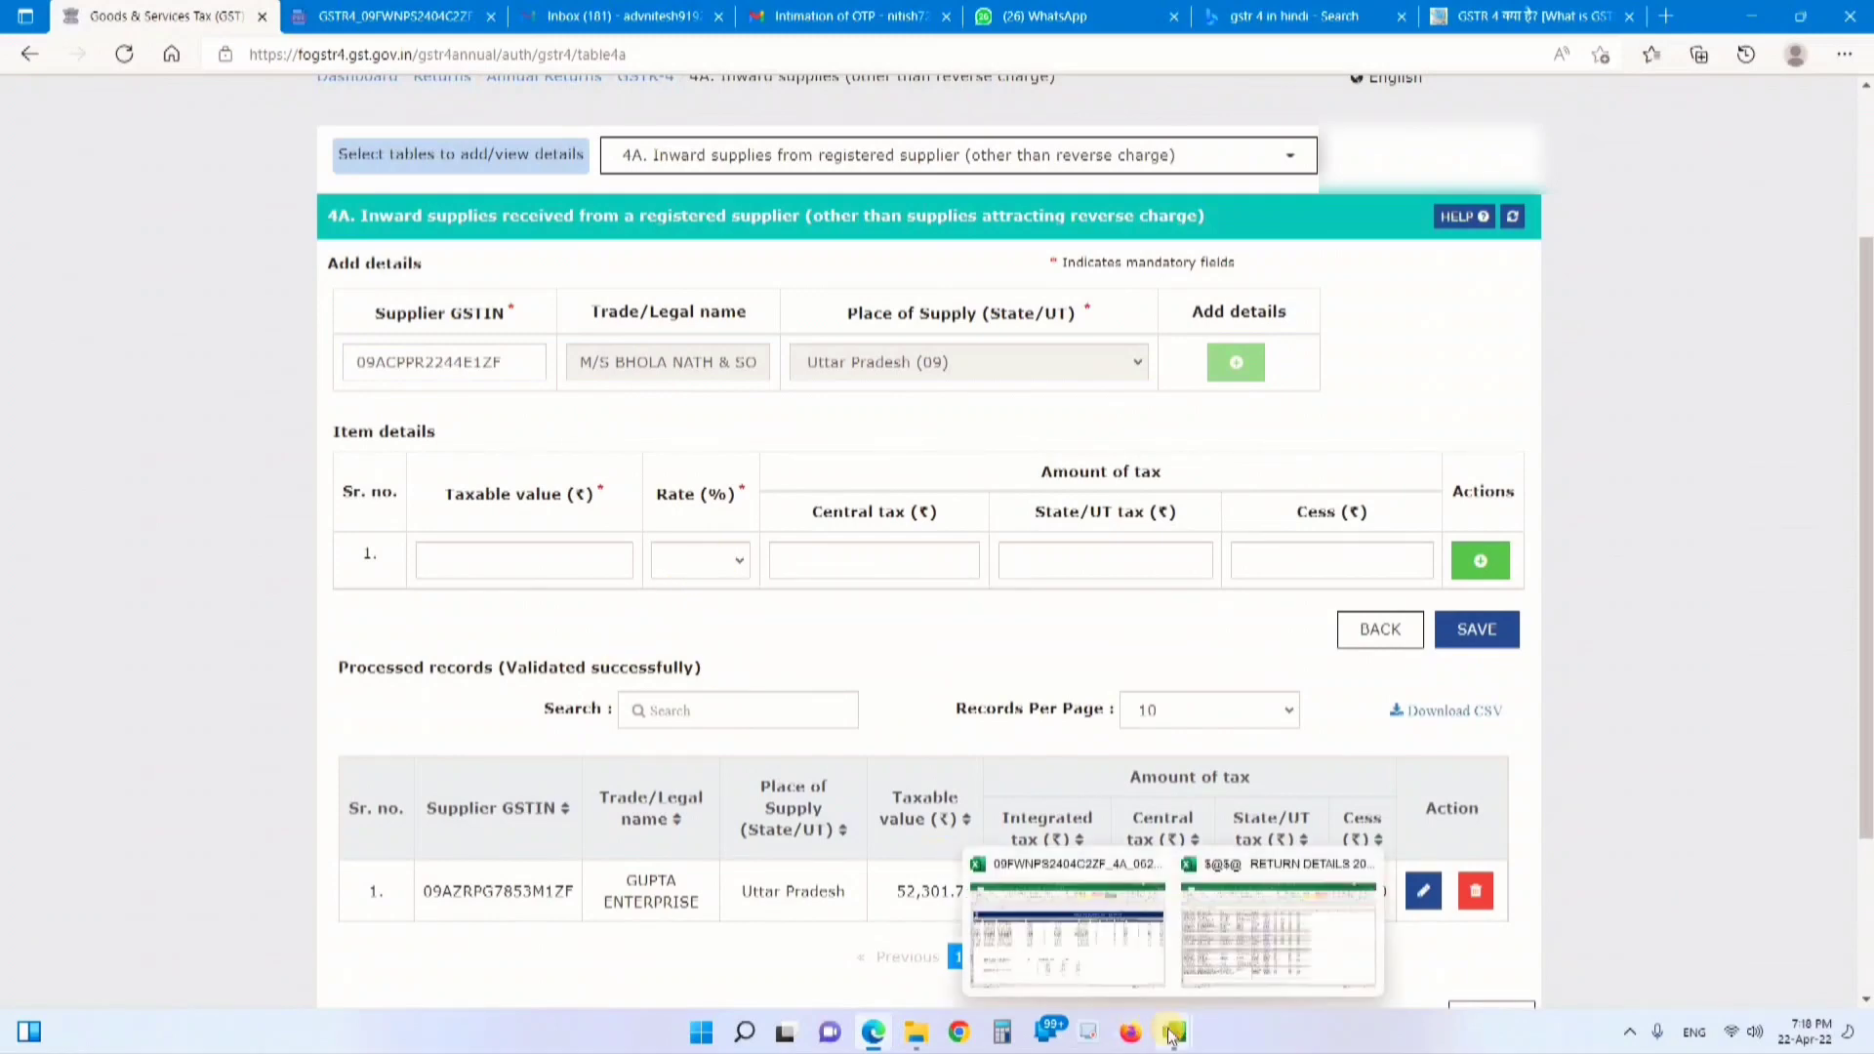
click(1121, 961)
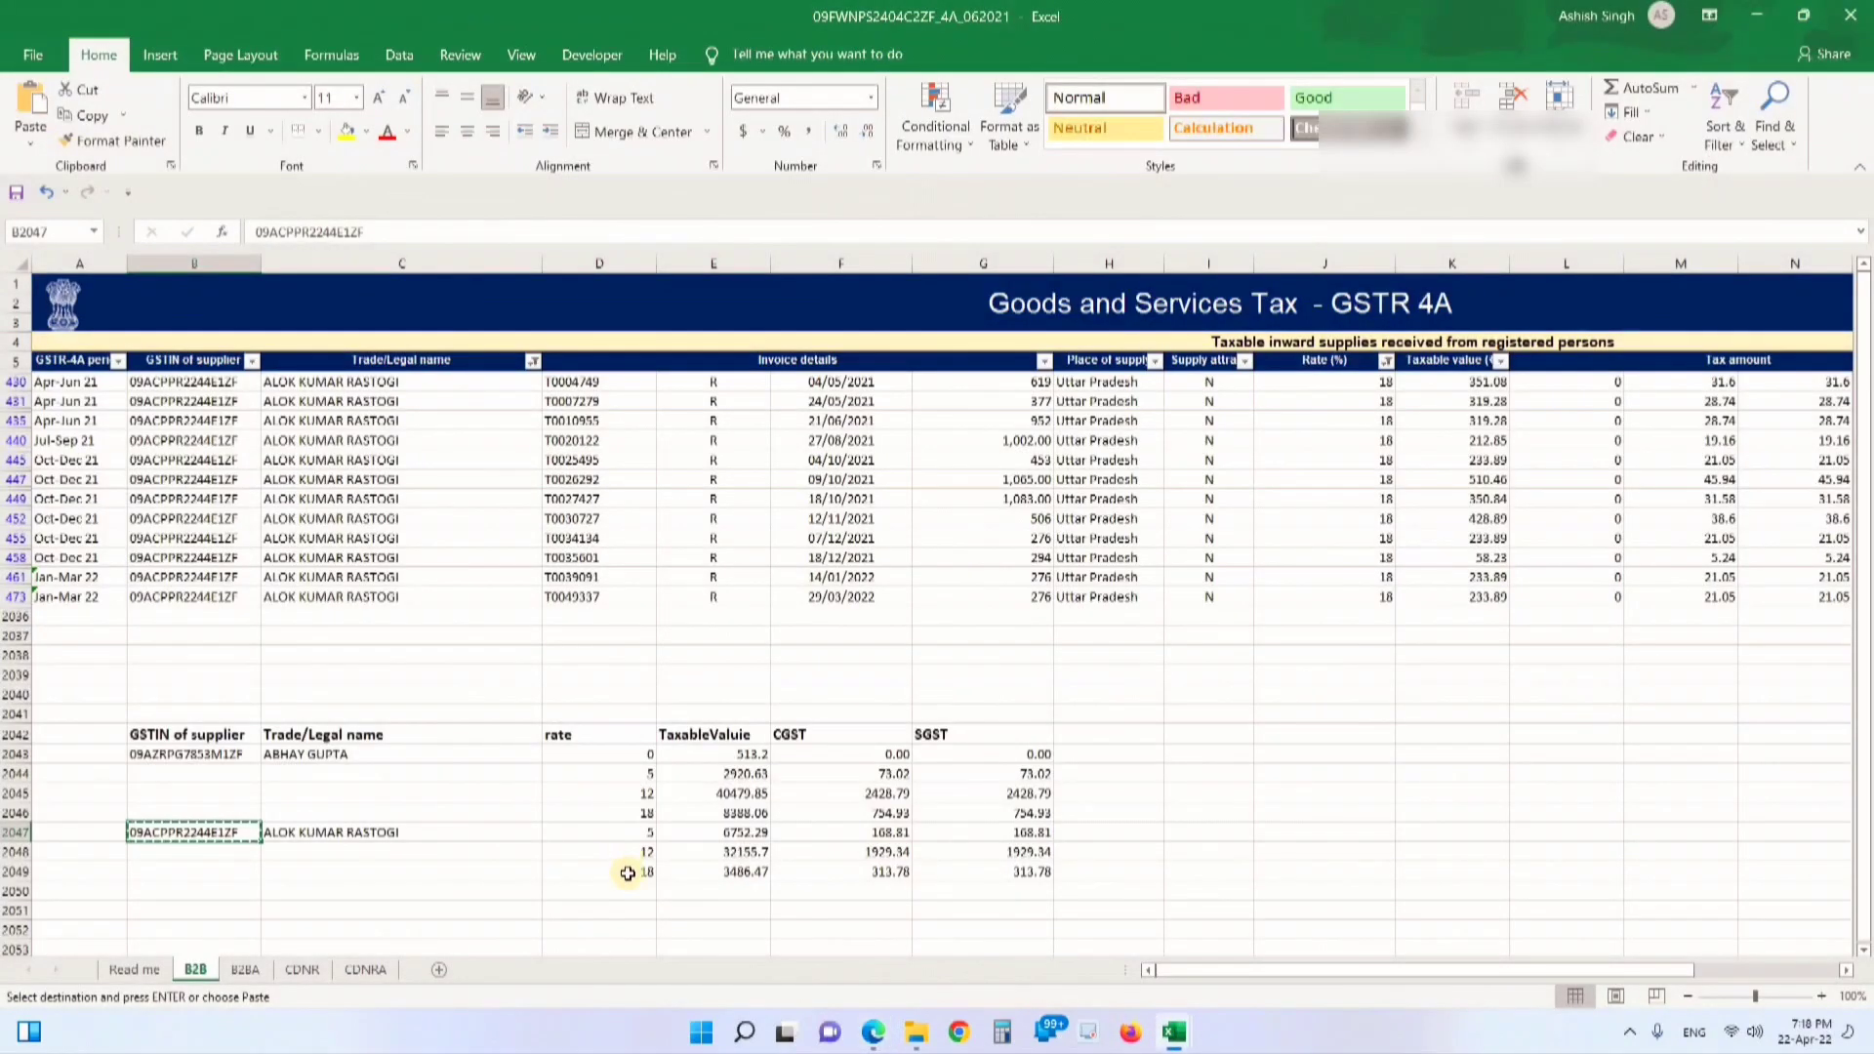
click(622, 836)
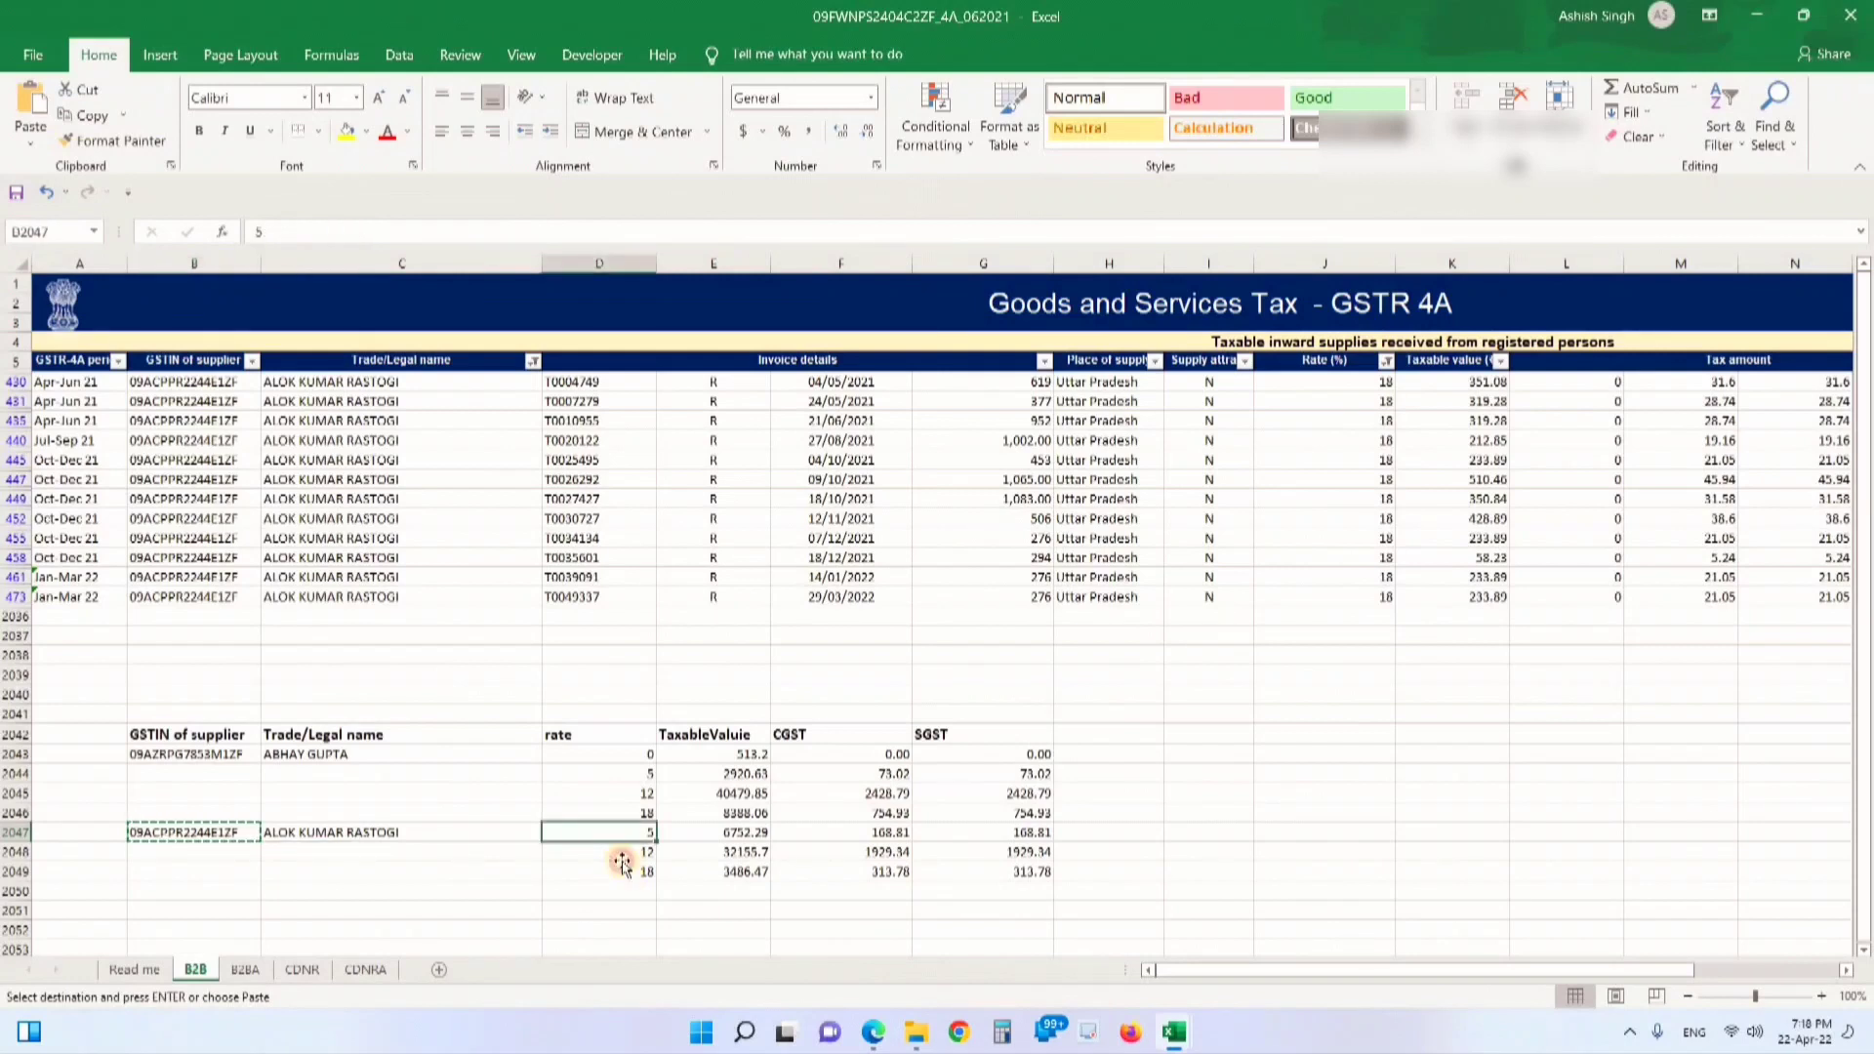
click(620, 856)
click(620, 871)
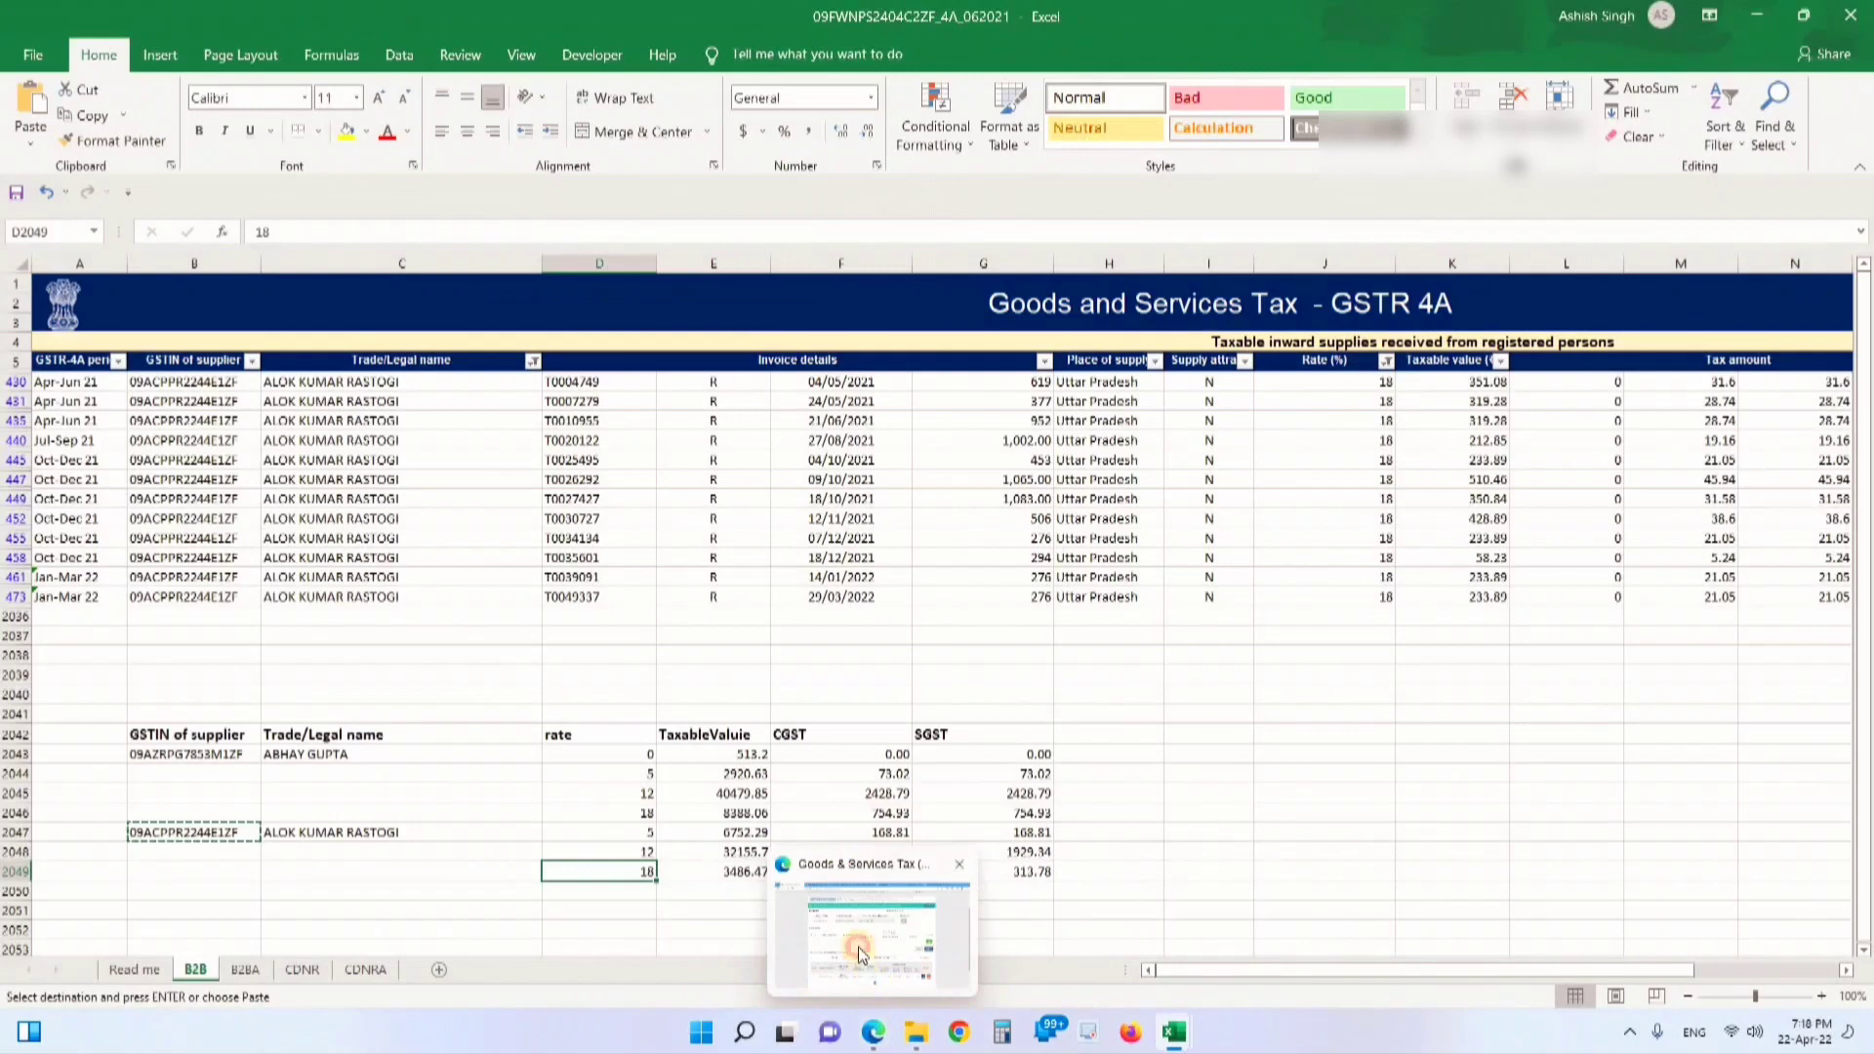
click(854, 941)
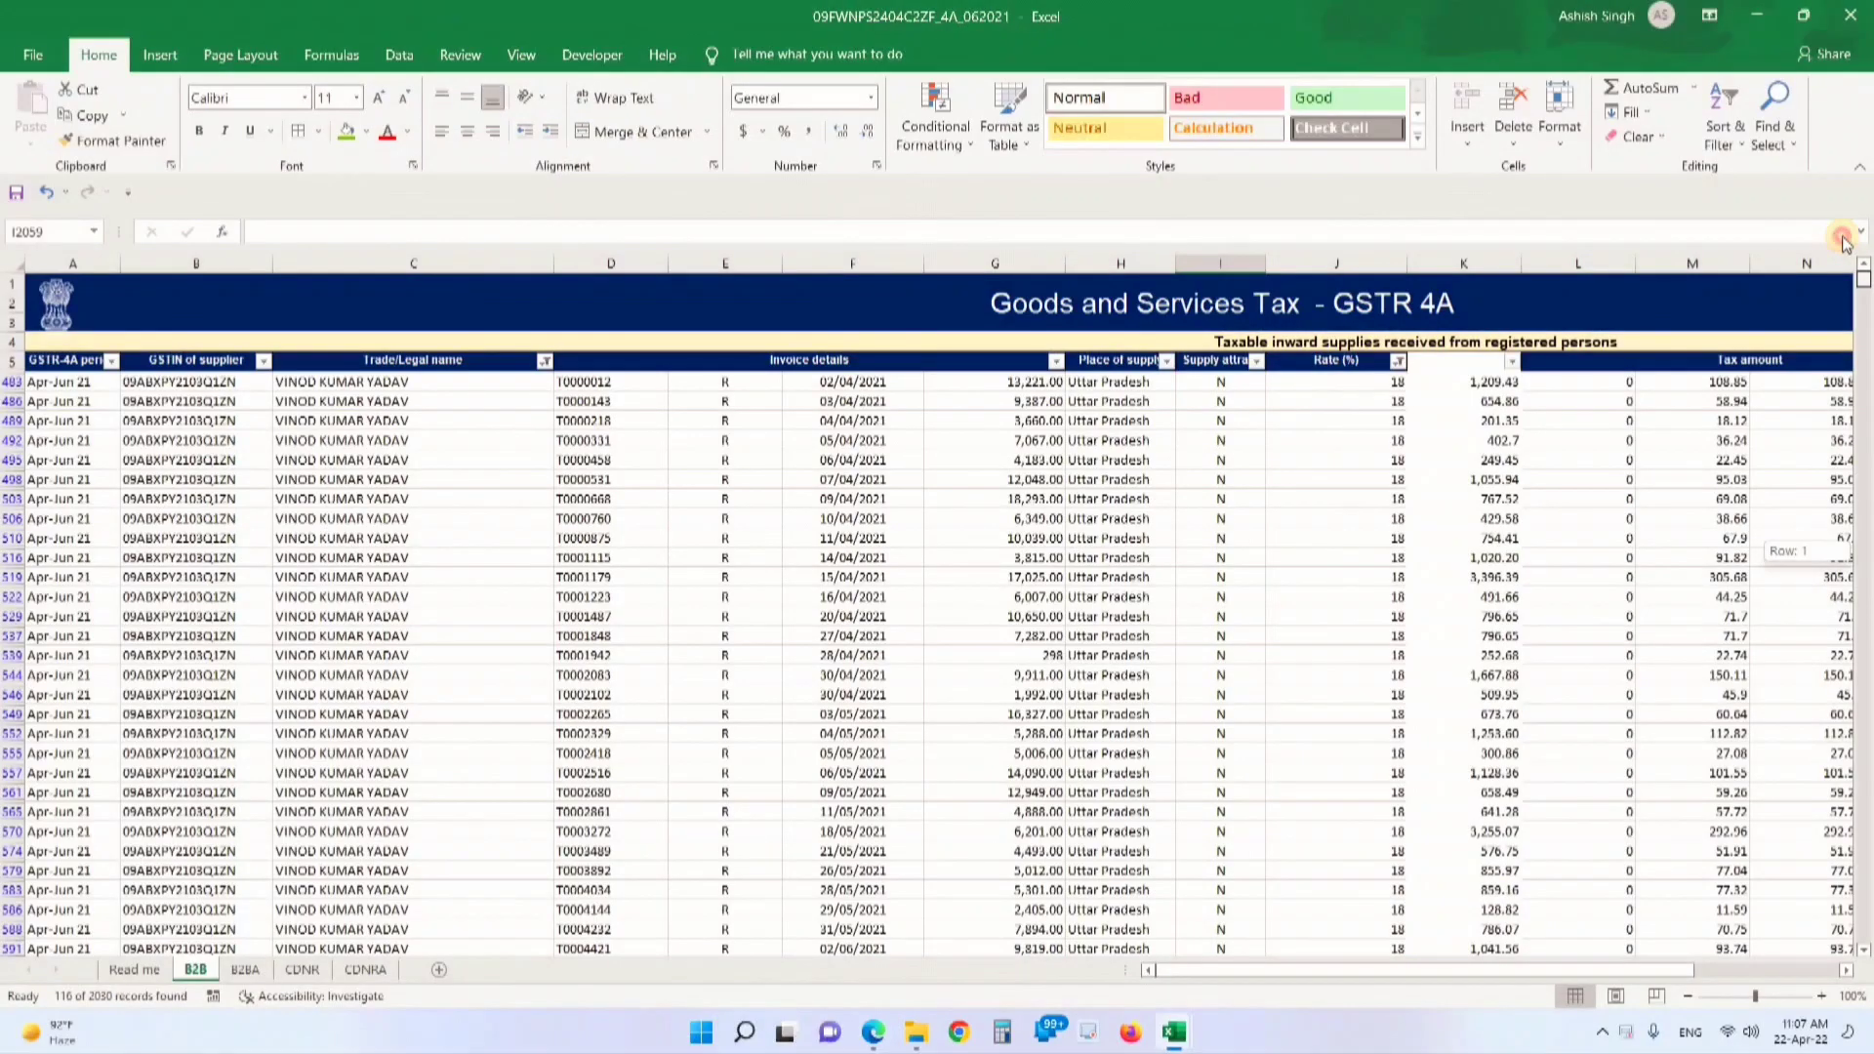
Review the completed supplier-wise summary in the Excel B2B sheet, examining each GSTIN's rates, taxable values, CGST and SGST
drag(1862, 278, 1867, 812)
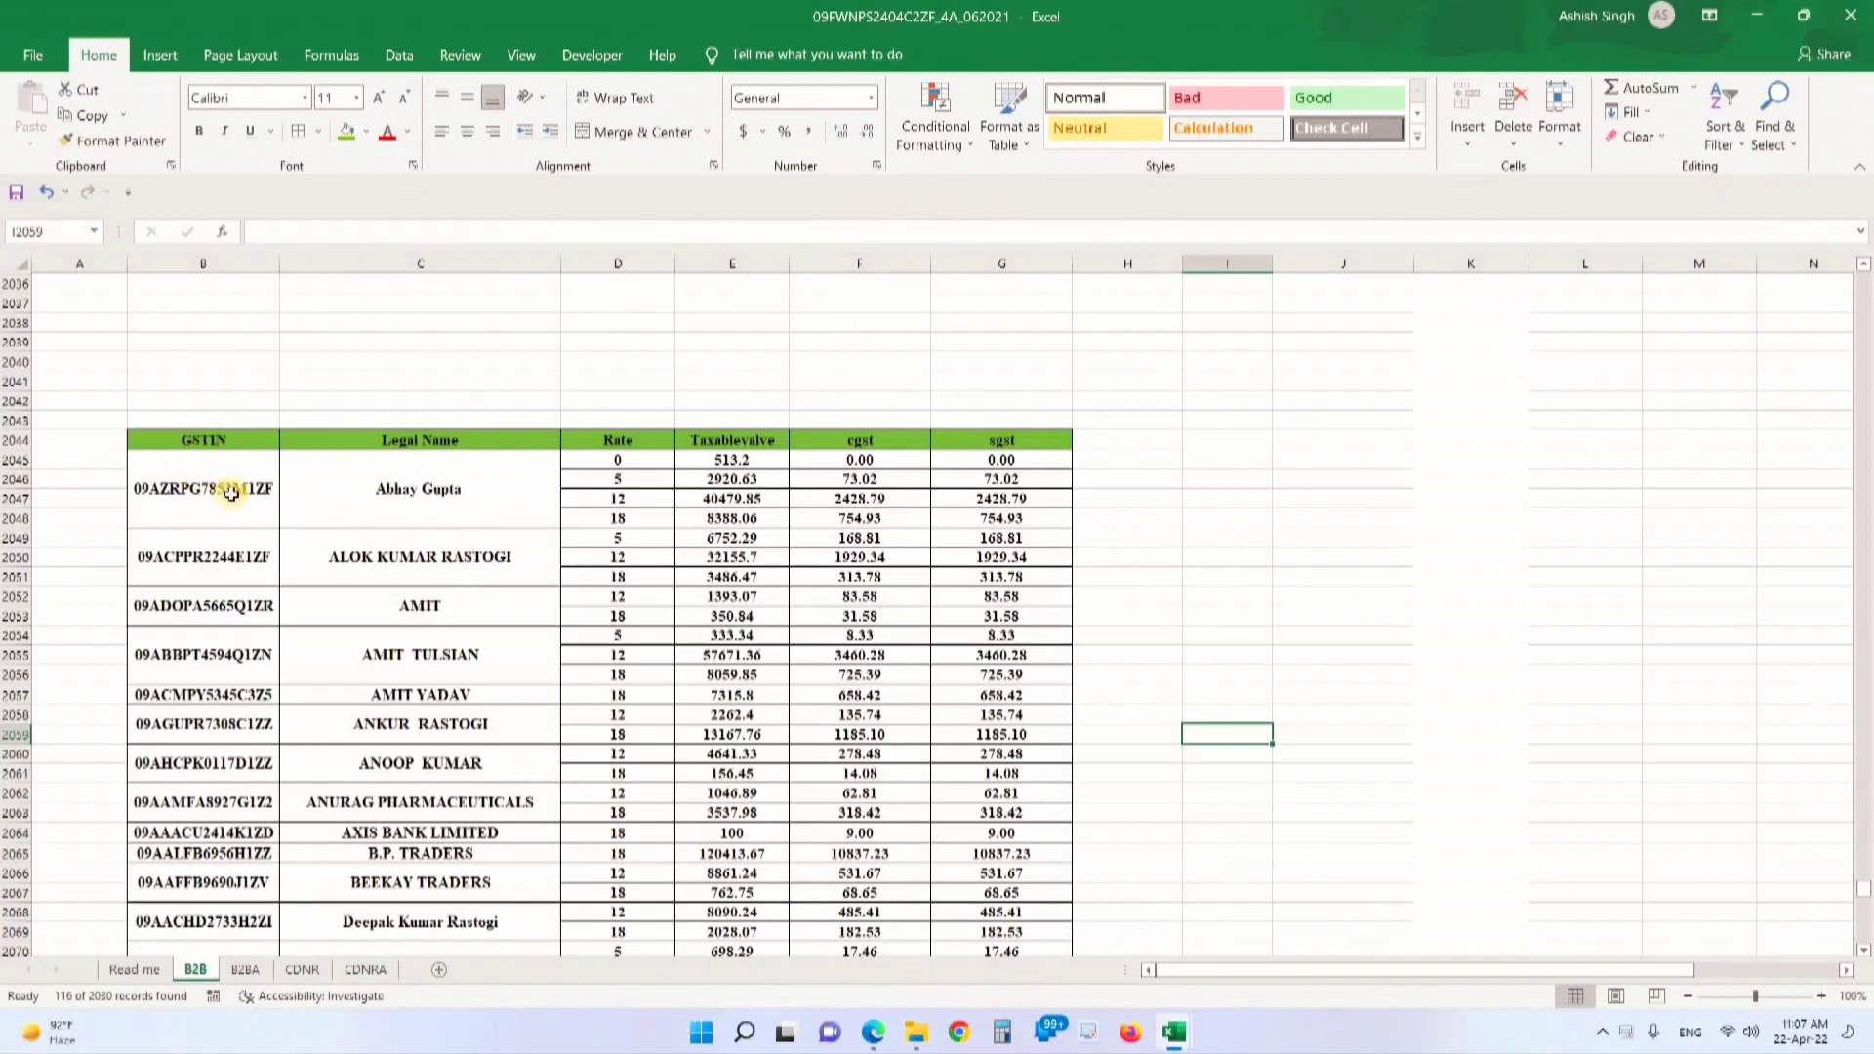
scroll(218, 508, down, 2)
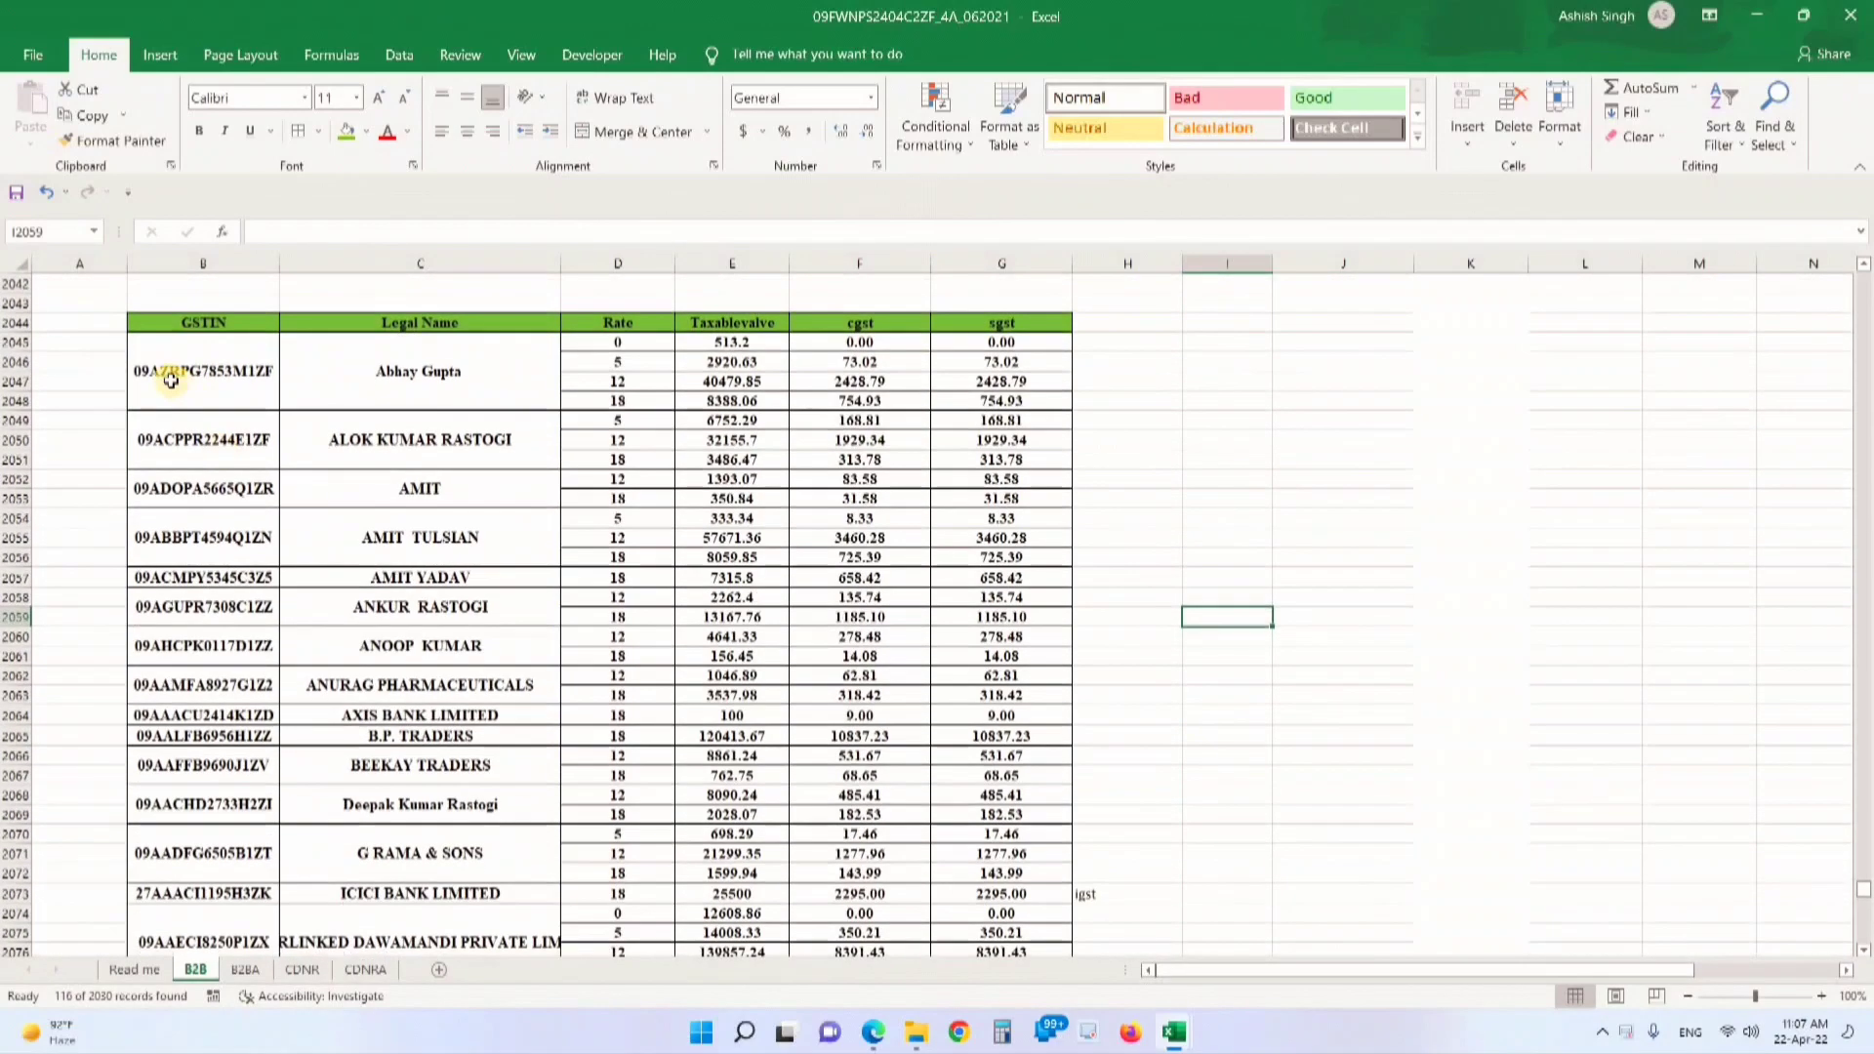
scroll(546, 459, down, 2)
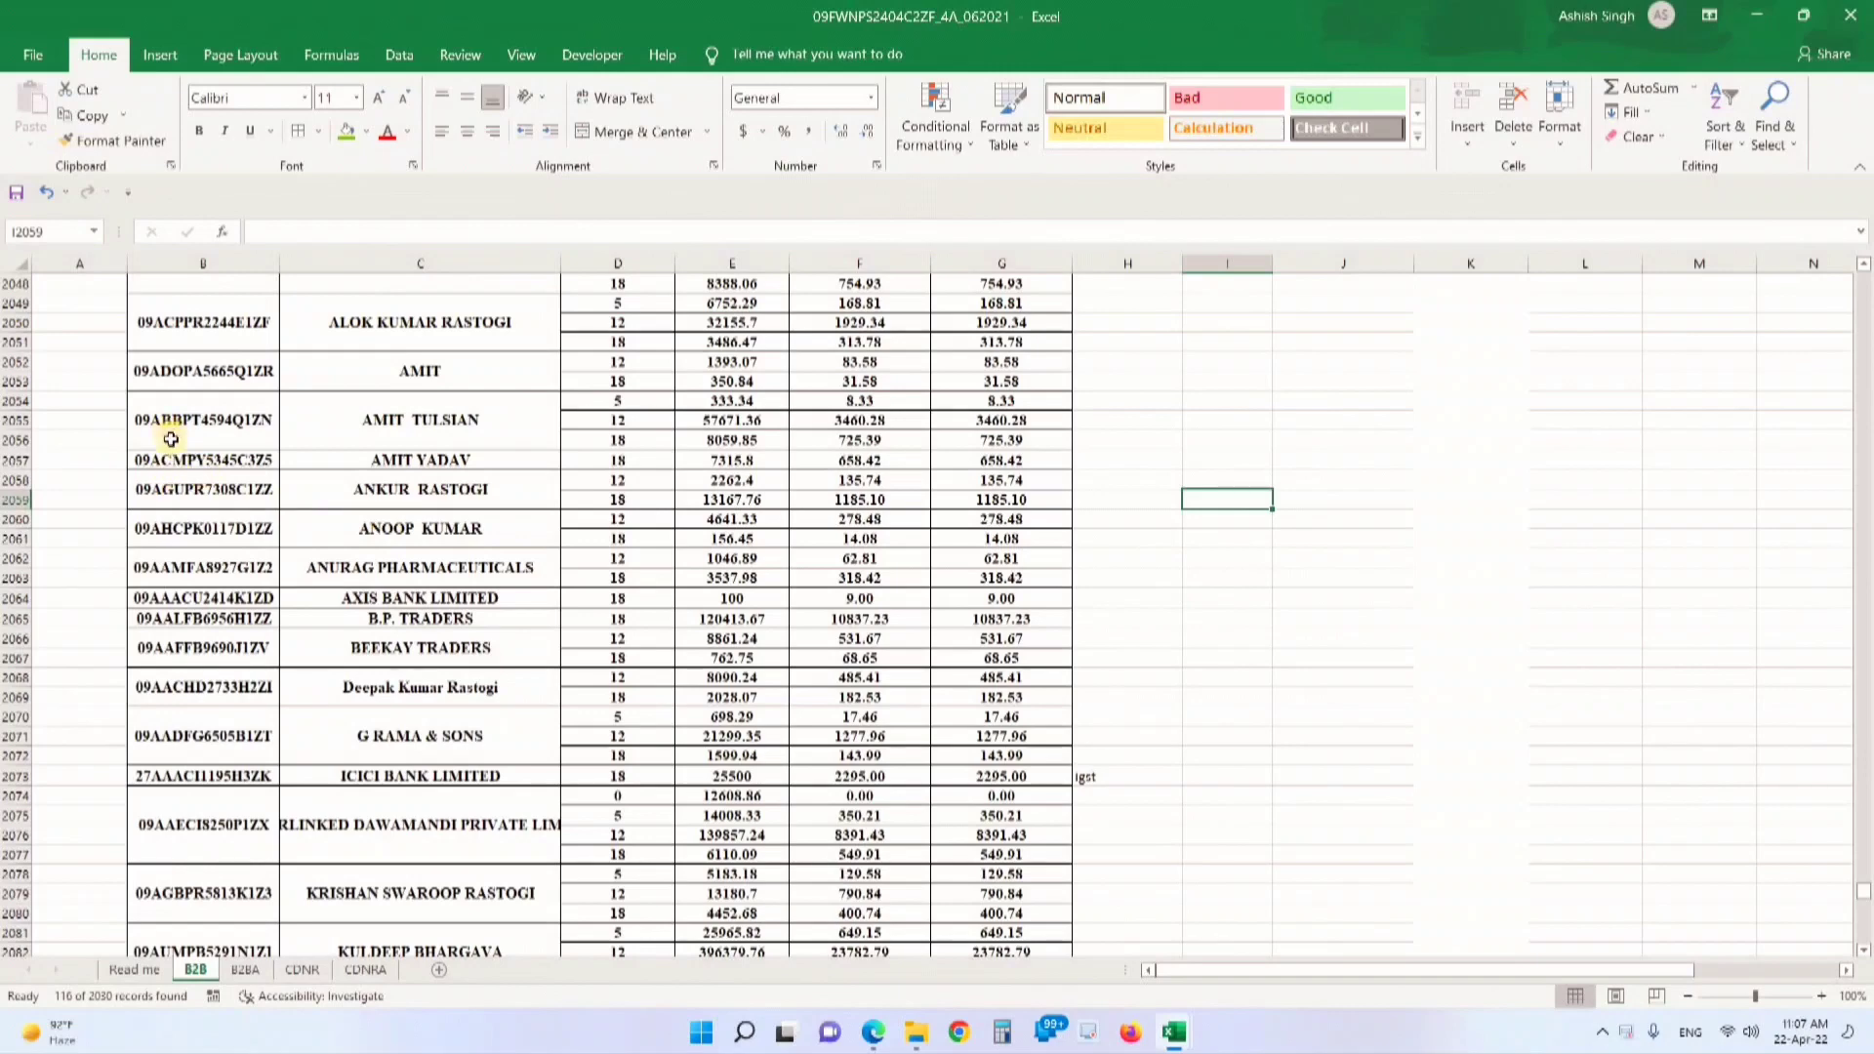
scroll(170, 439, up, 3)
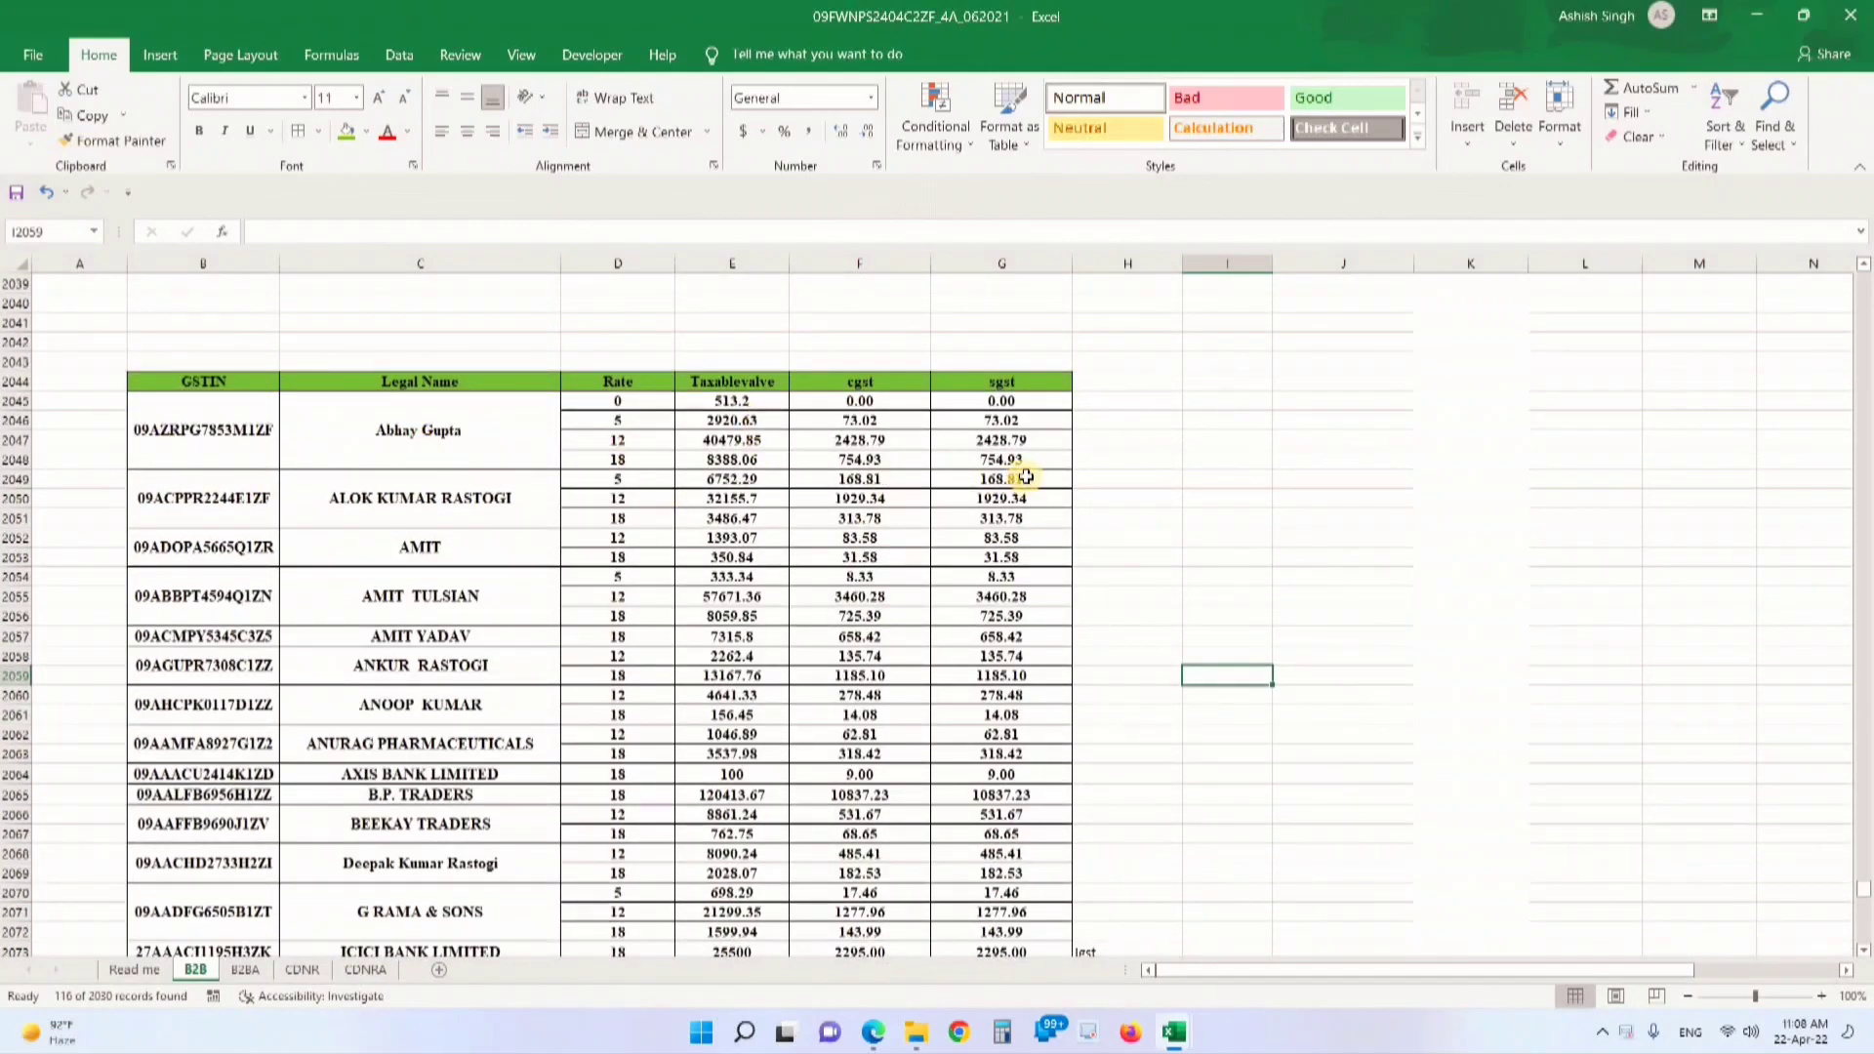
scroll(1026, 478, down, 10)
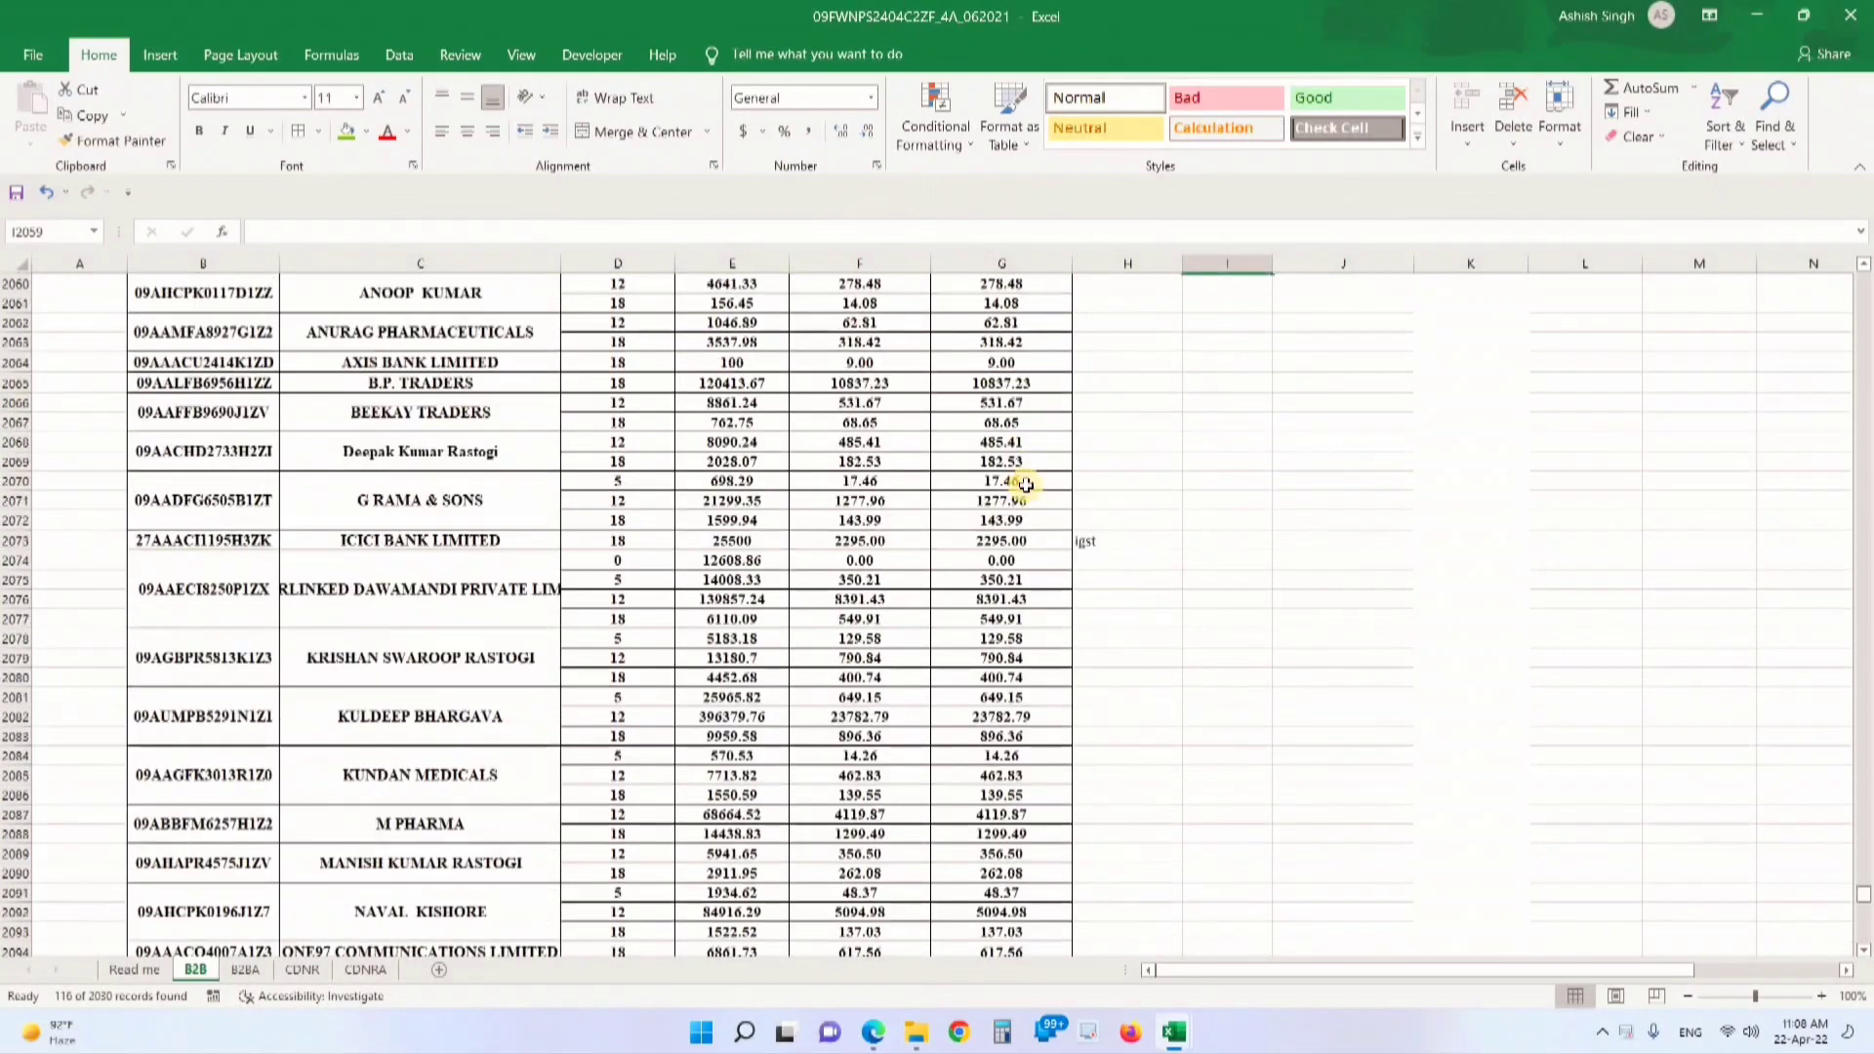
scroll(1025, 485, down, 7)
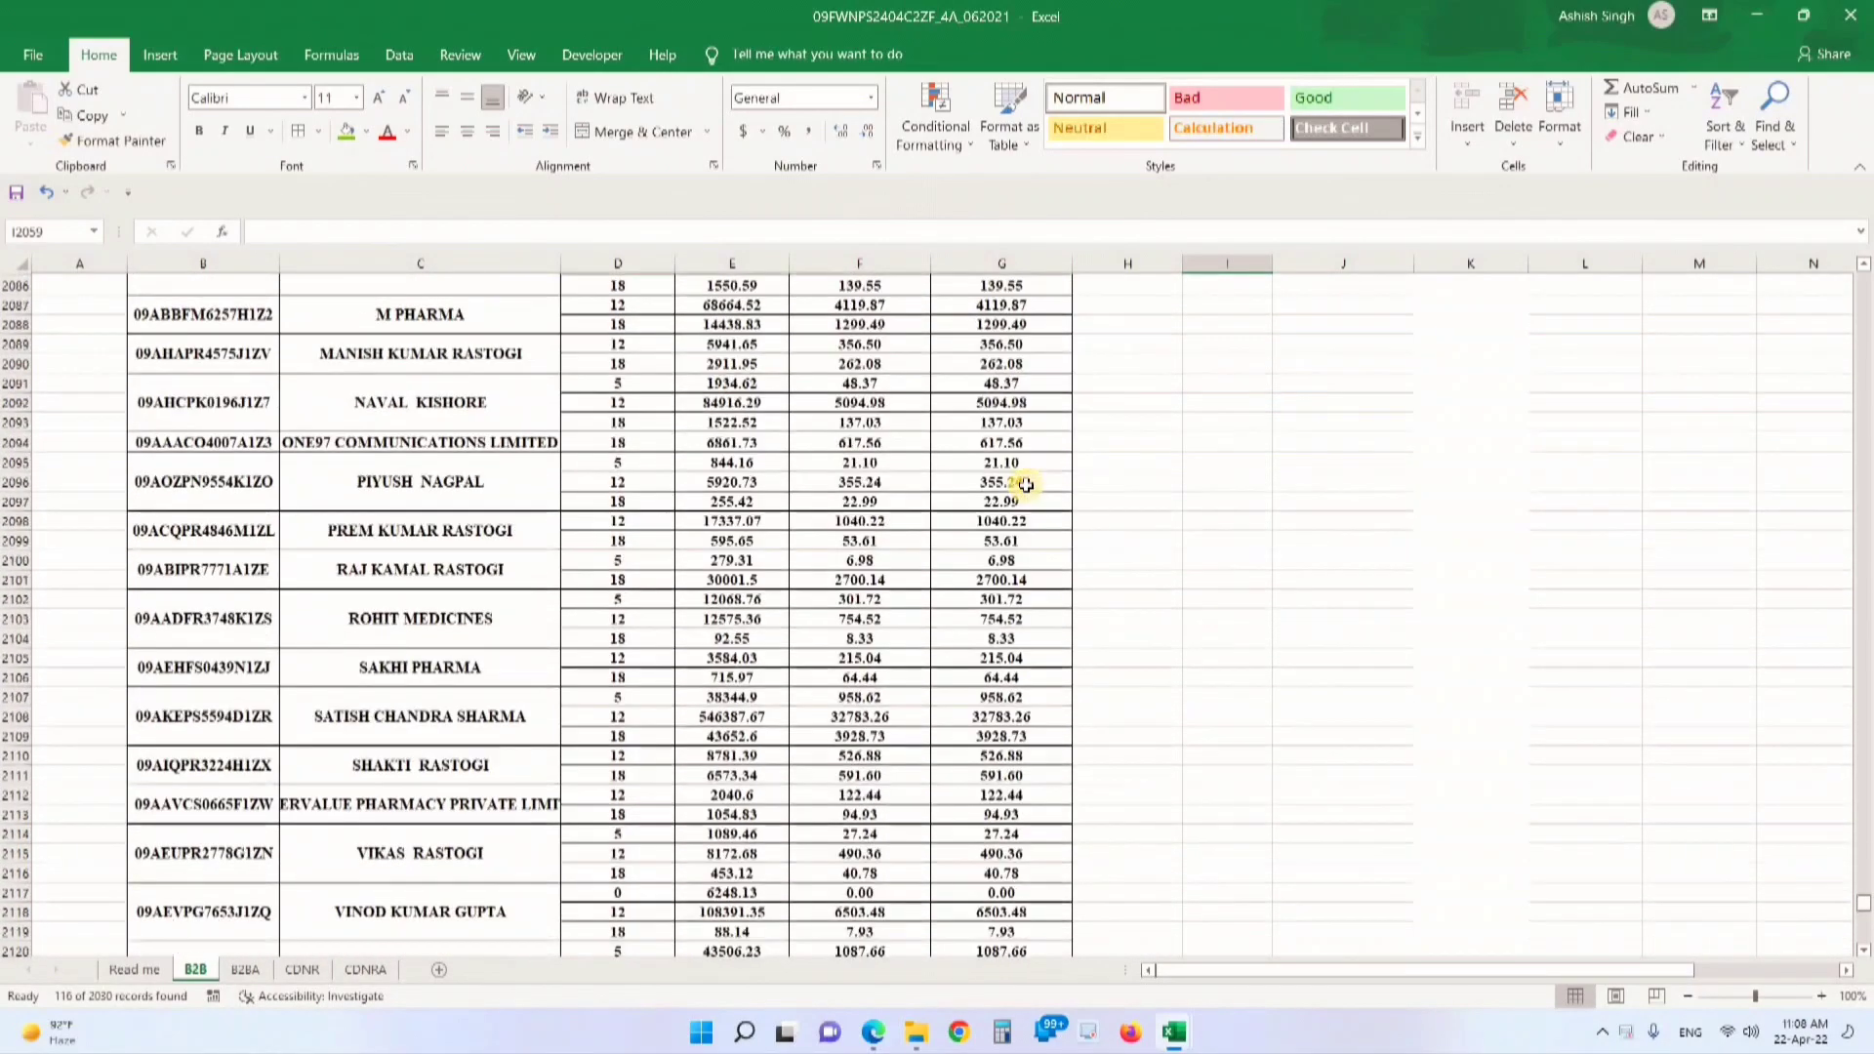
scroll(1025, 485, up, 14)
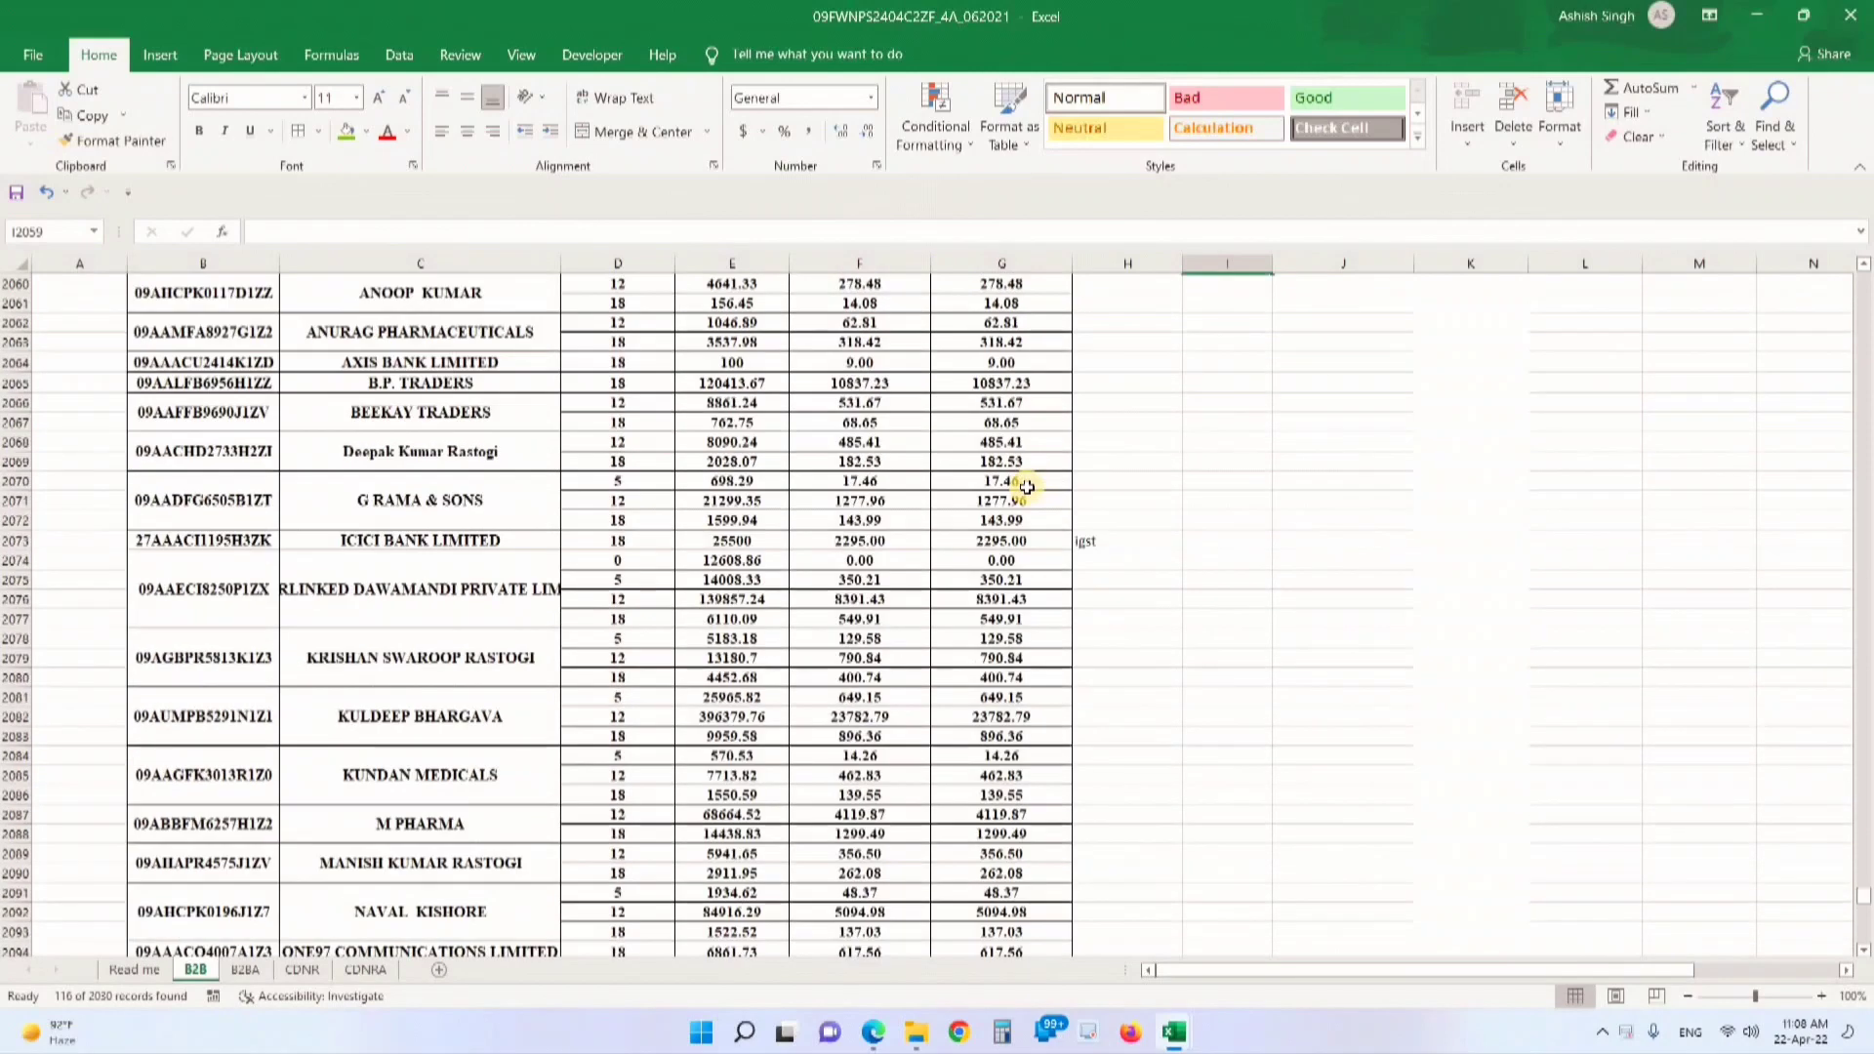
Open table 4A for supplies other than reverse charge on the portal and review the processed supplier records through page 4
scroll(1025, 485, up, 5)
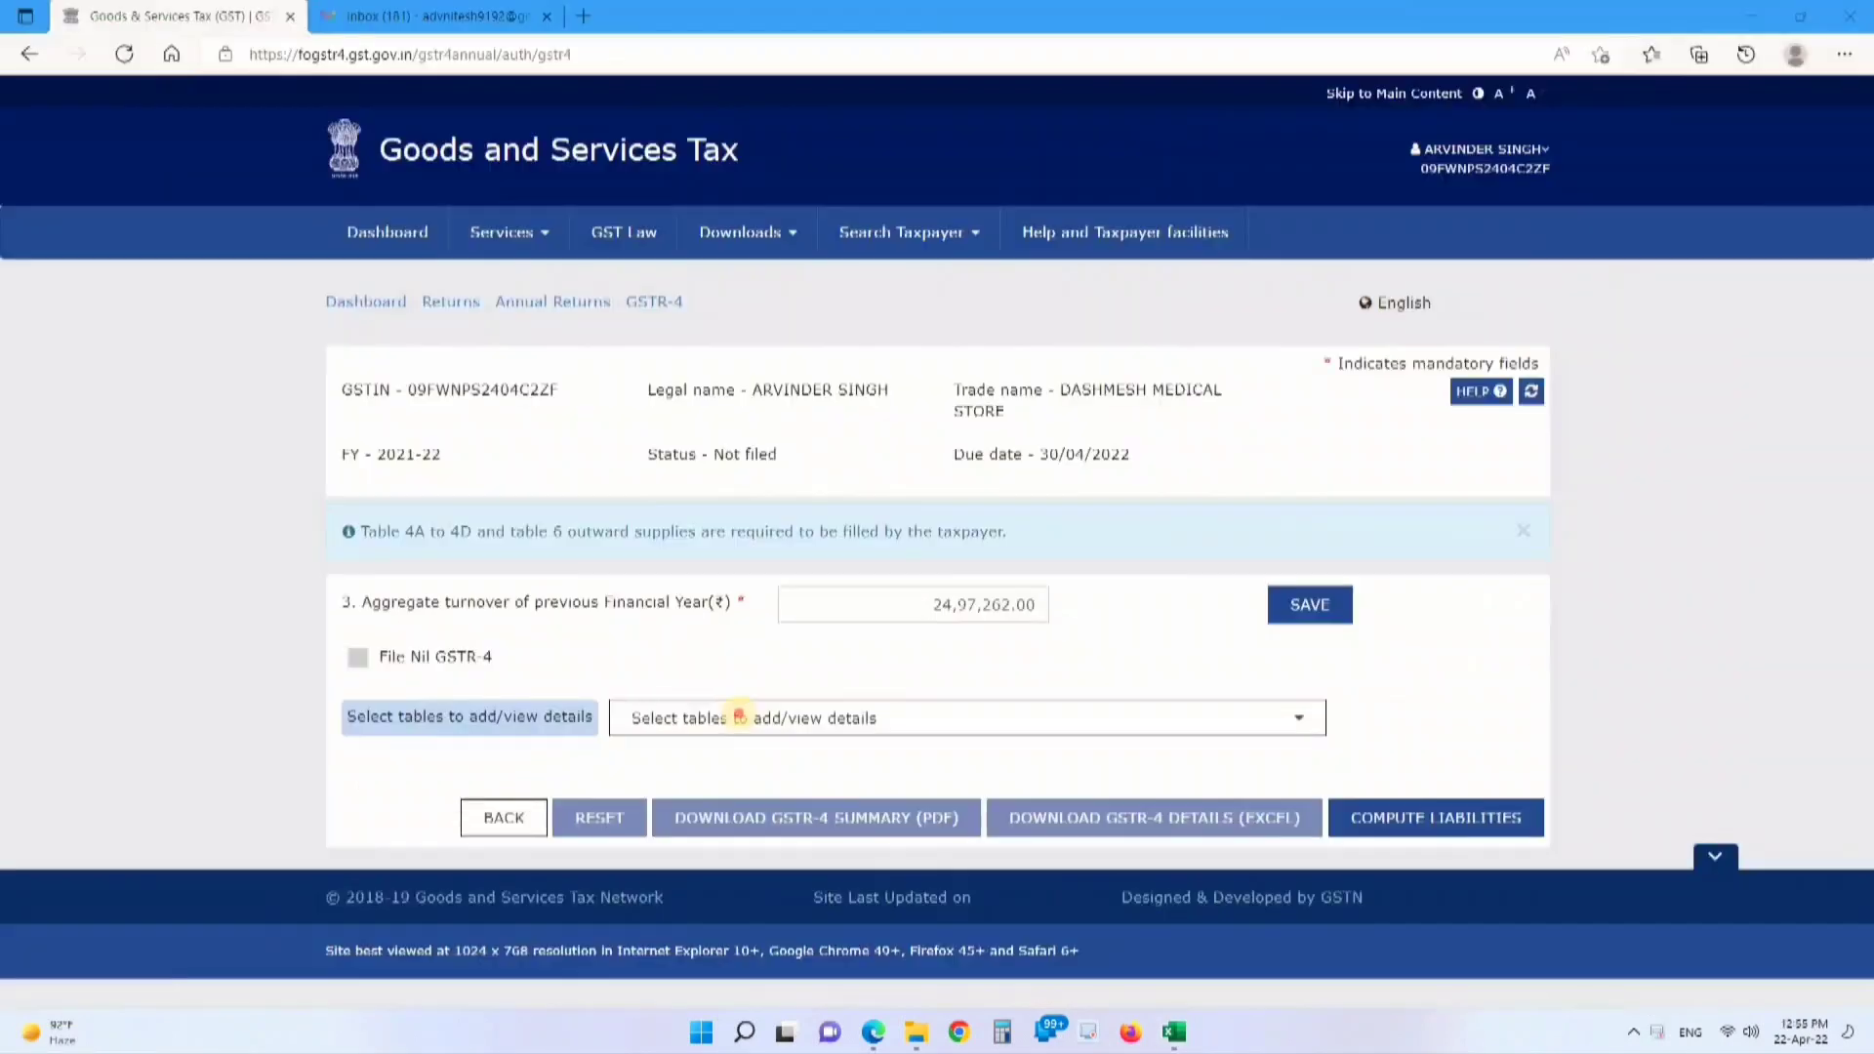
click(739, 715)
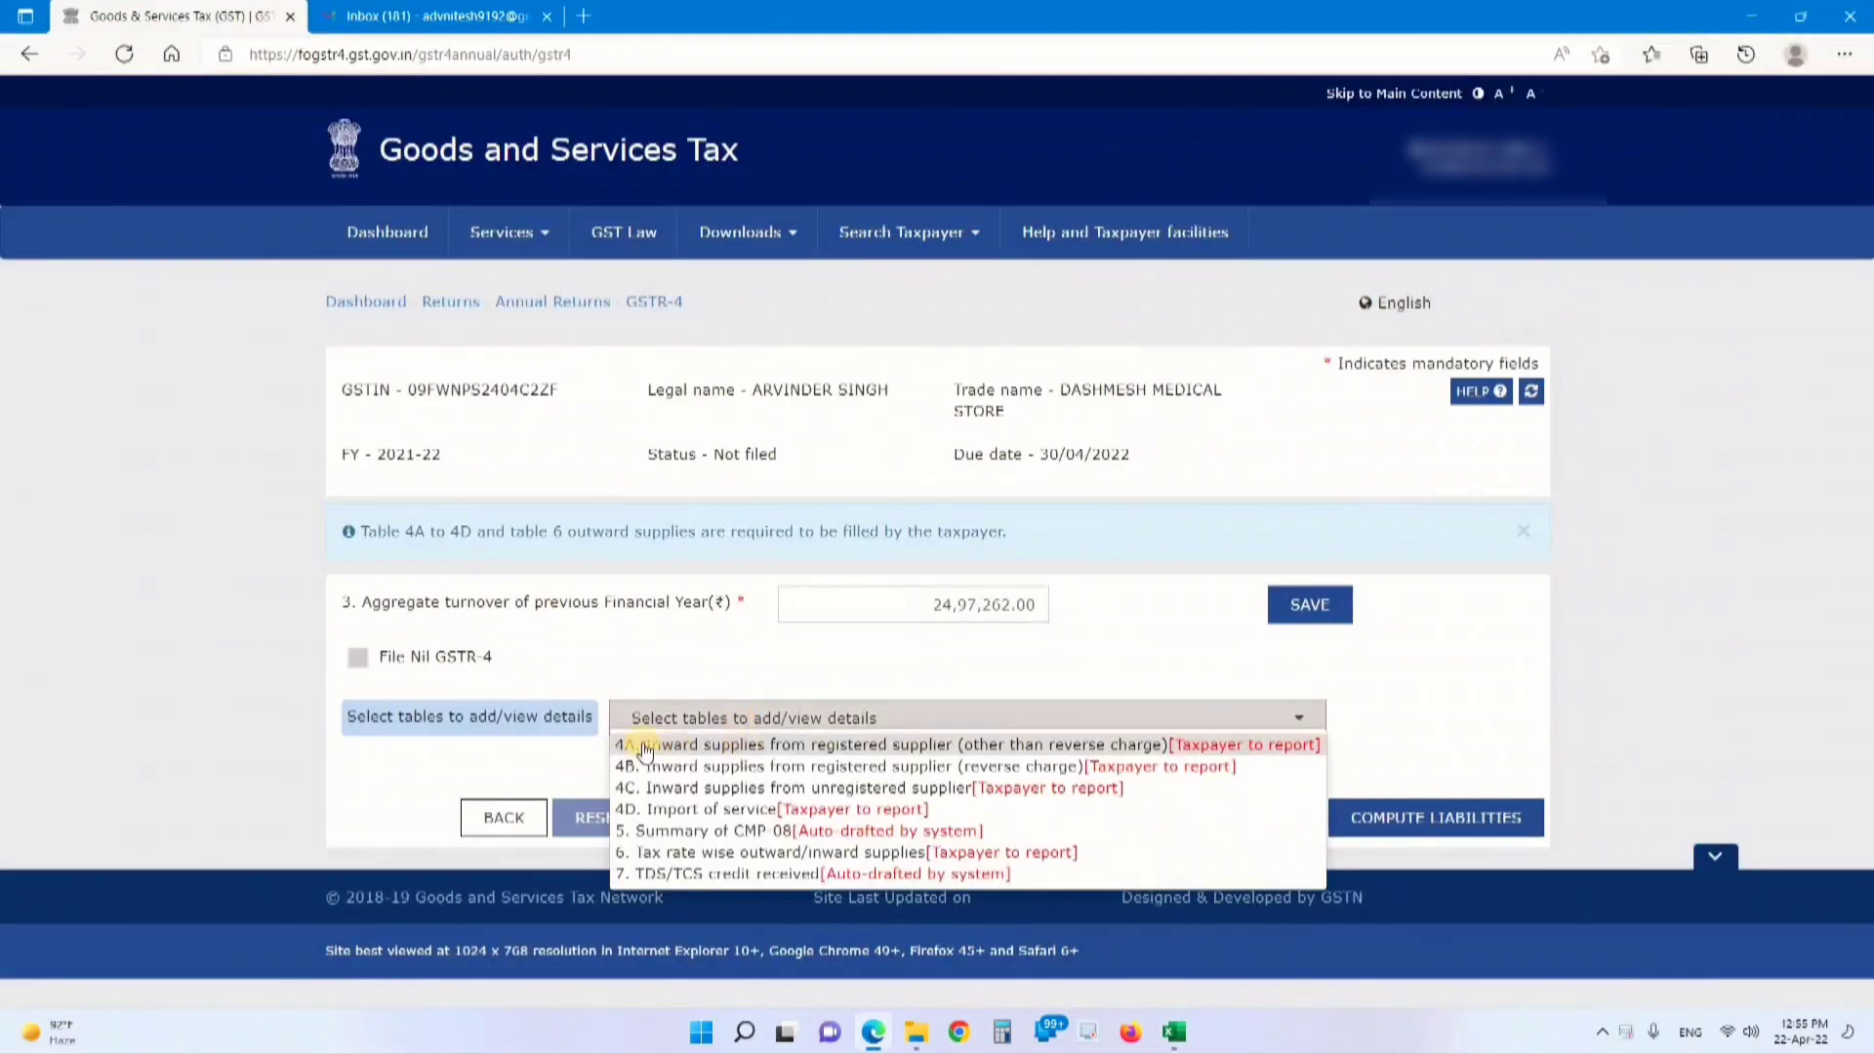
click(781, 751)
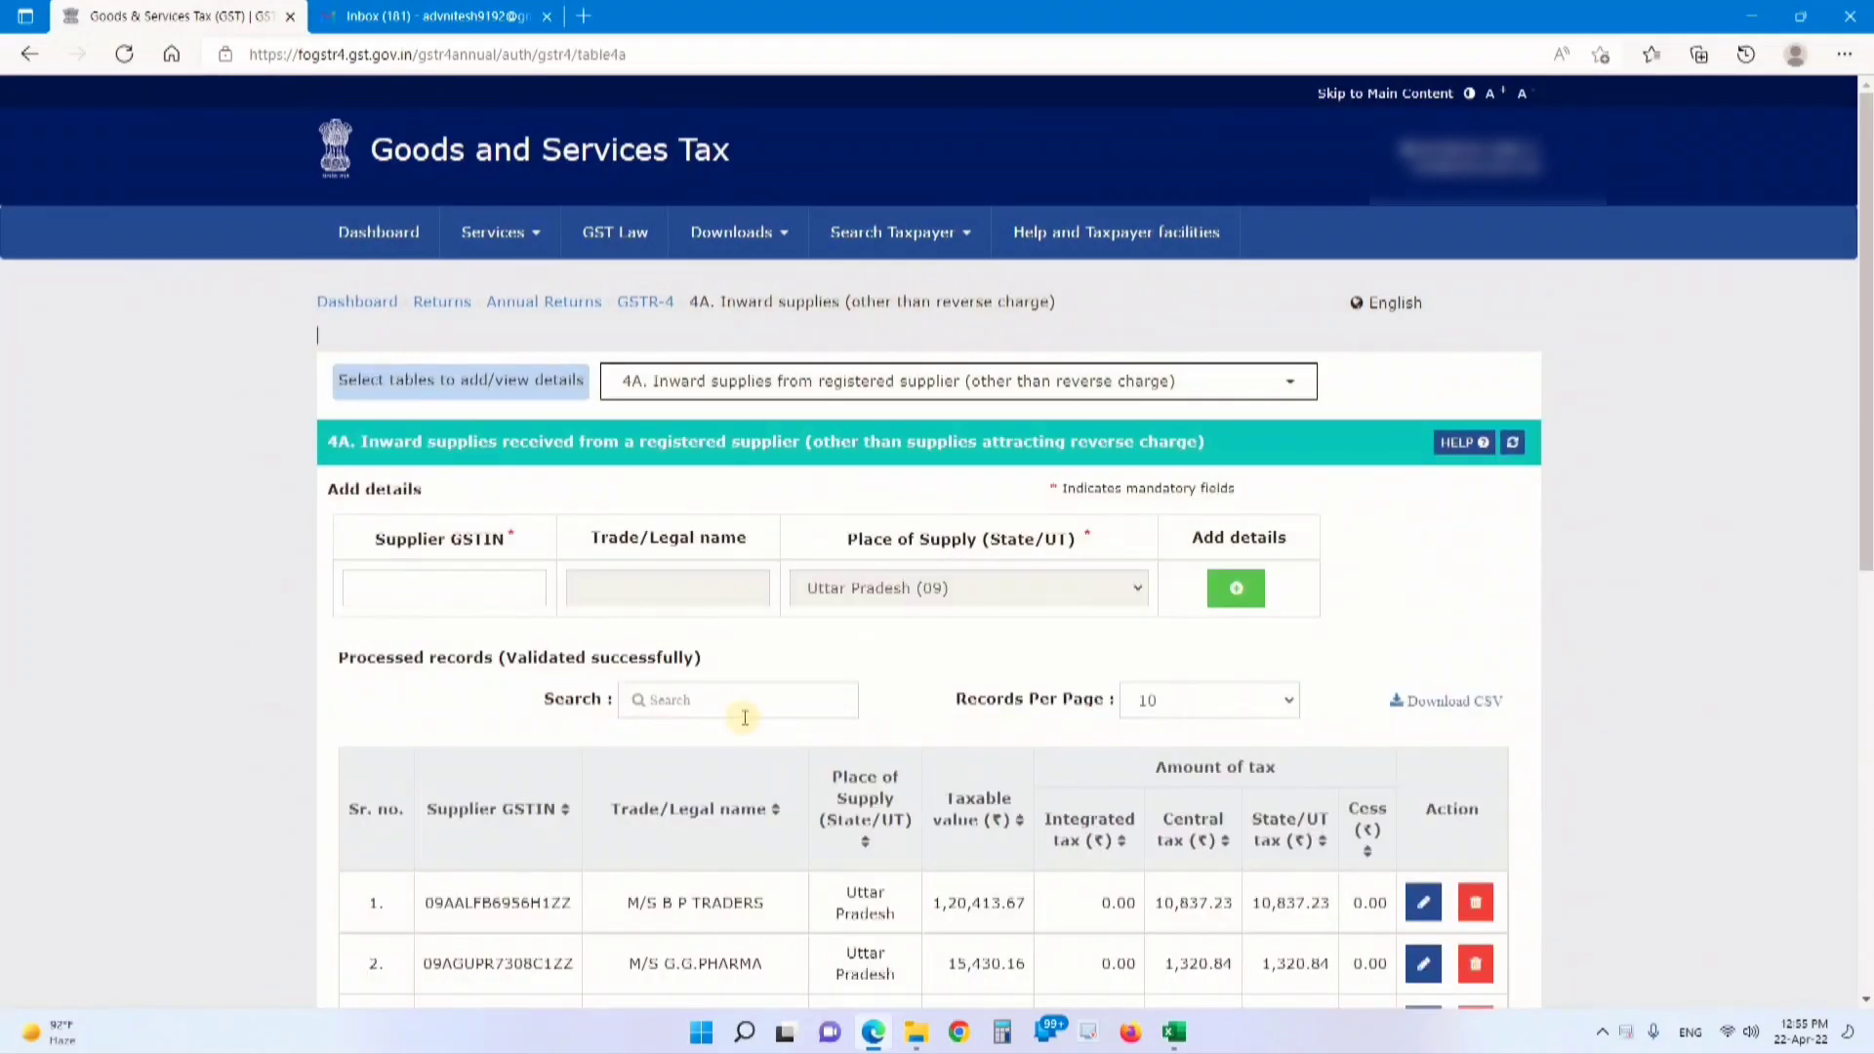
scroll(741, 711, down, 4)
scroll(741, 711, down, 2)
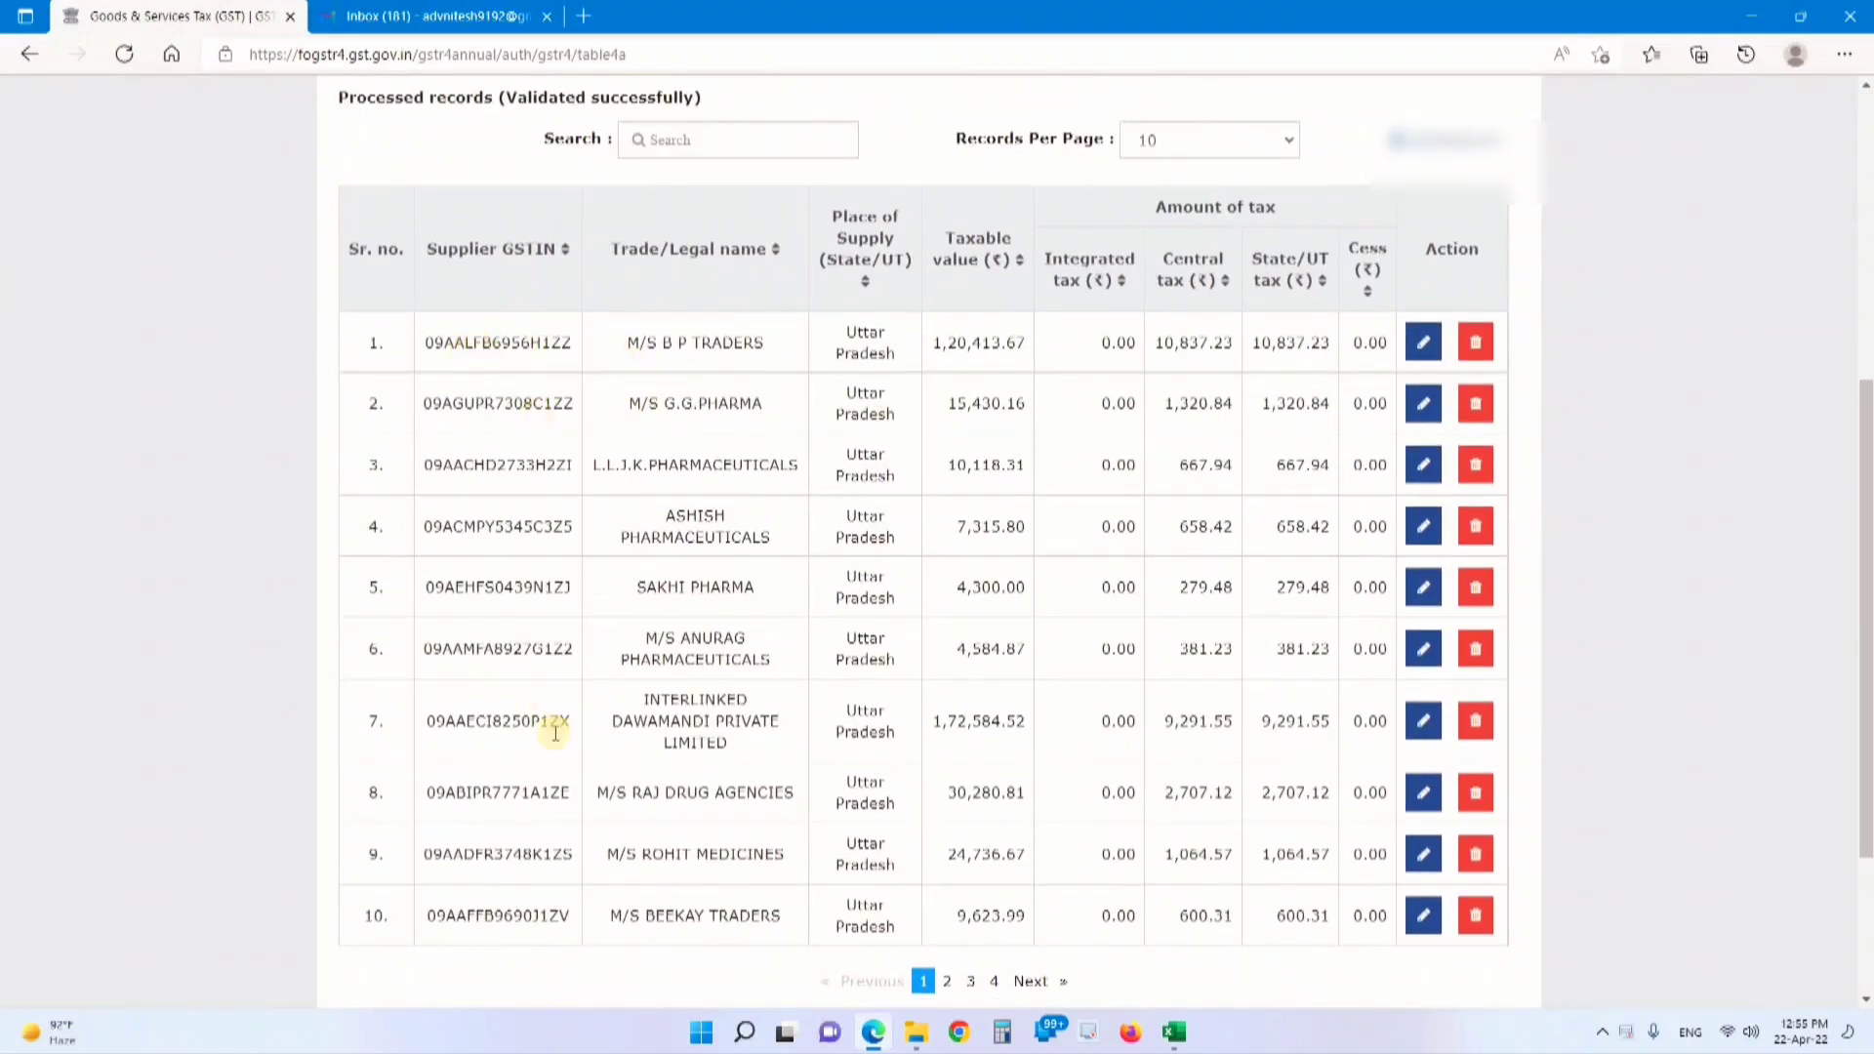
scroll(670, 825, down, 3)
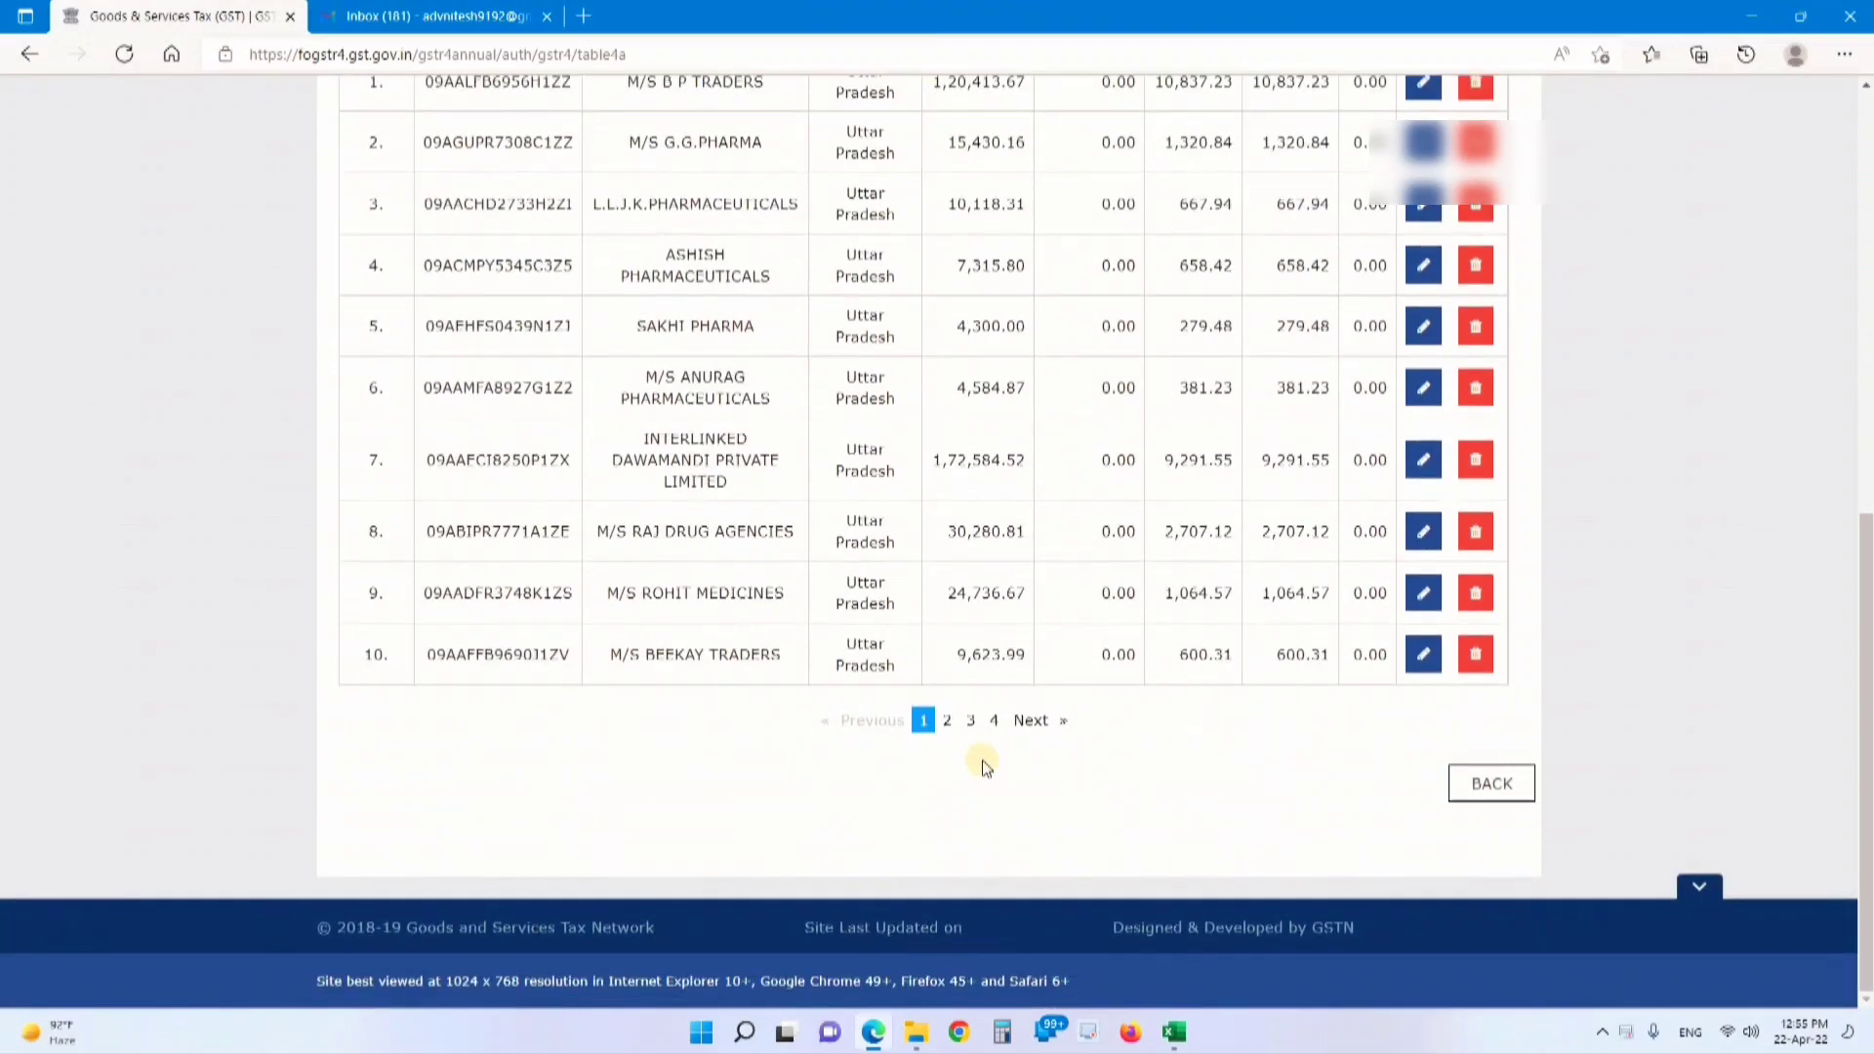
click(1030, 720)
click(1022, 724)
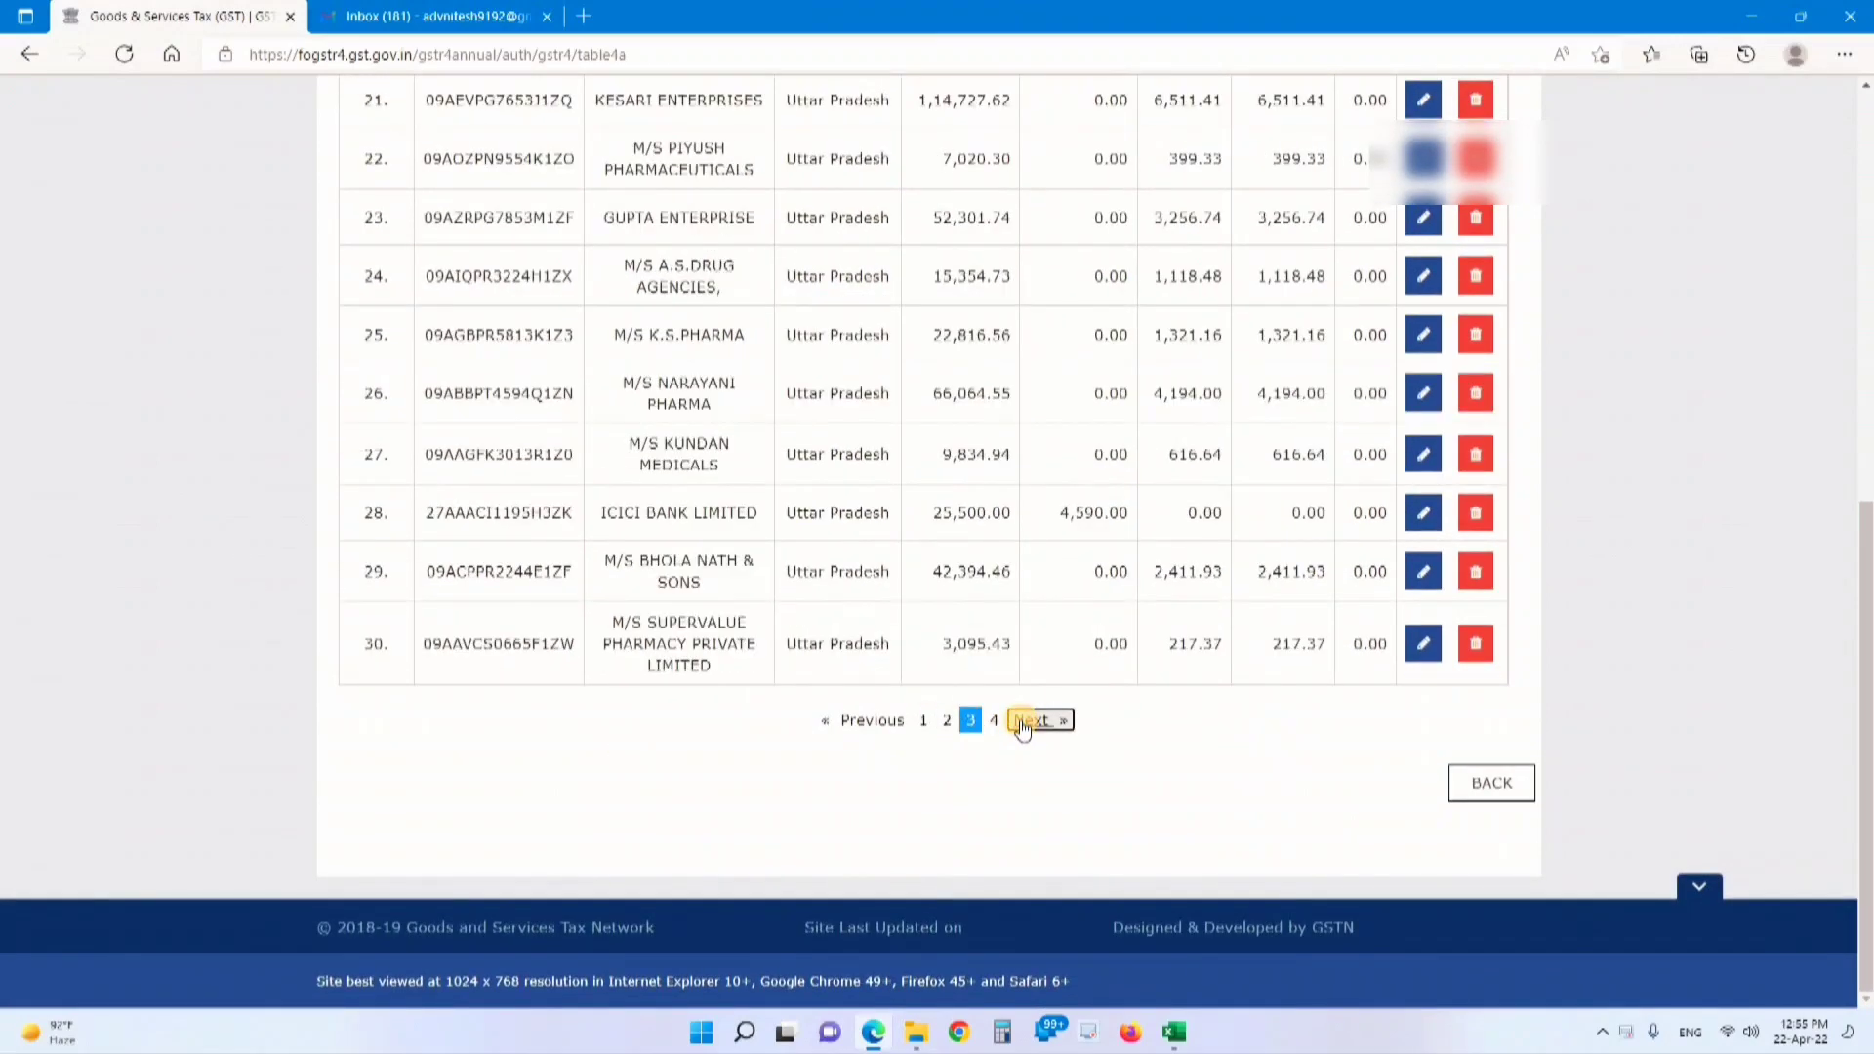
click(1032, 724)
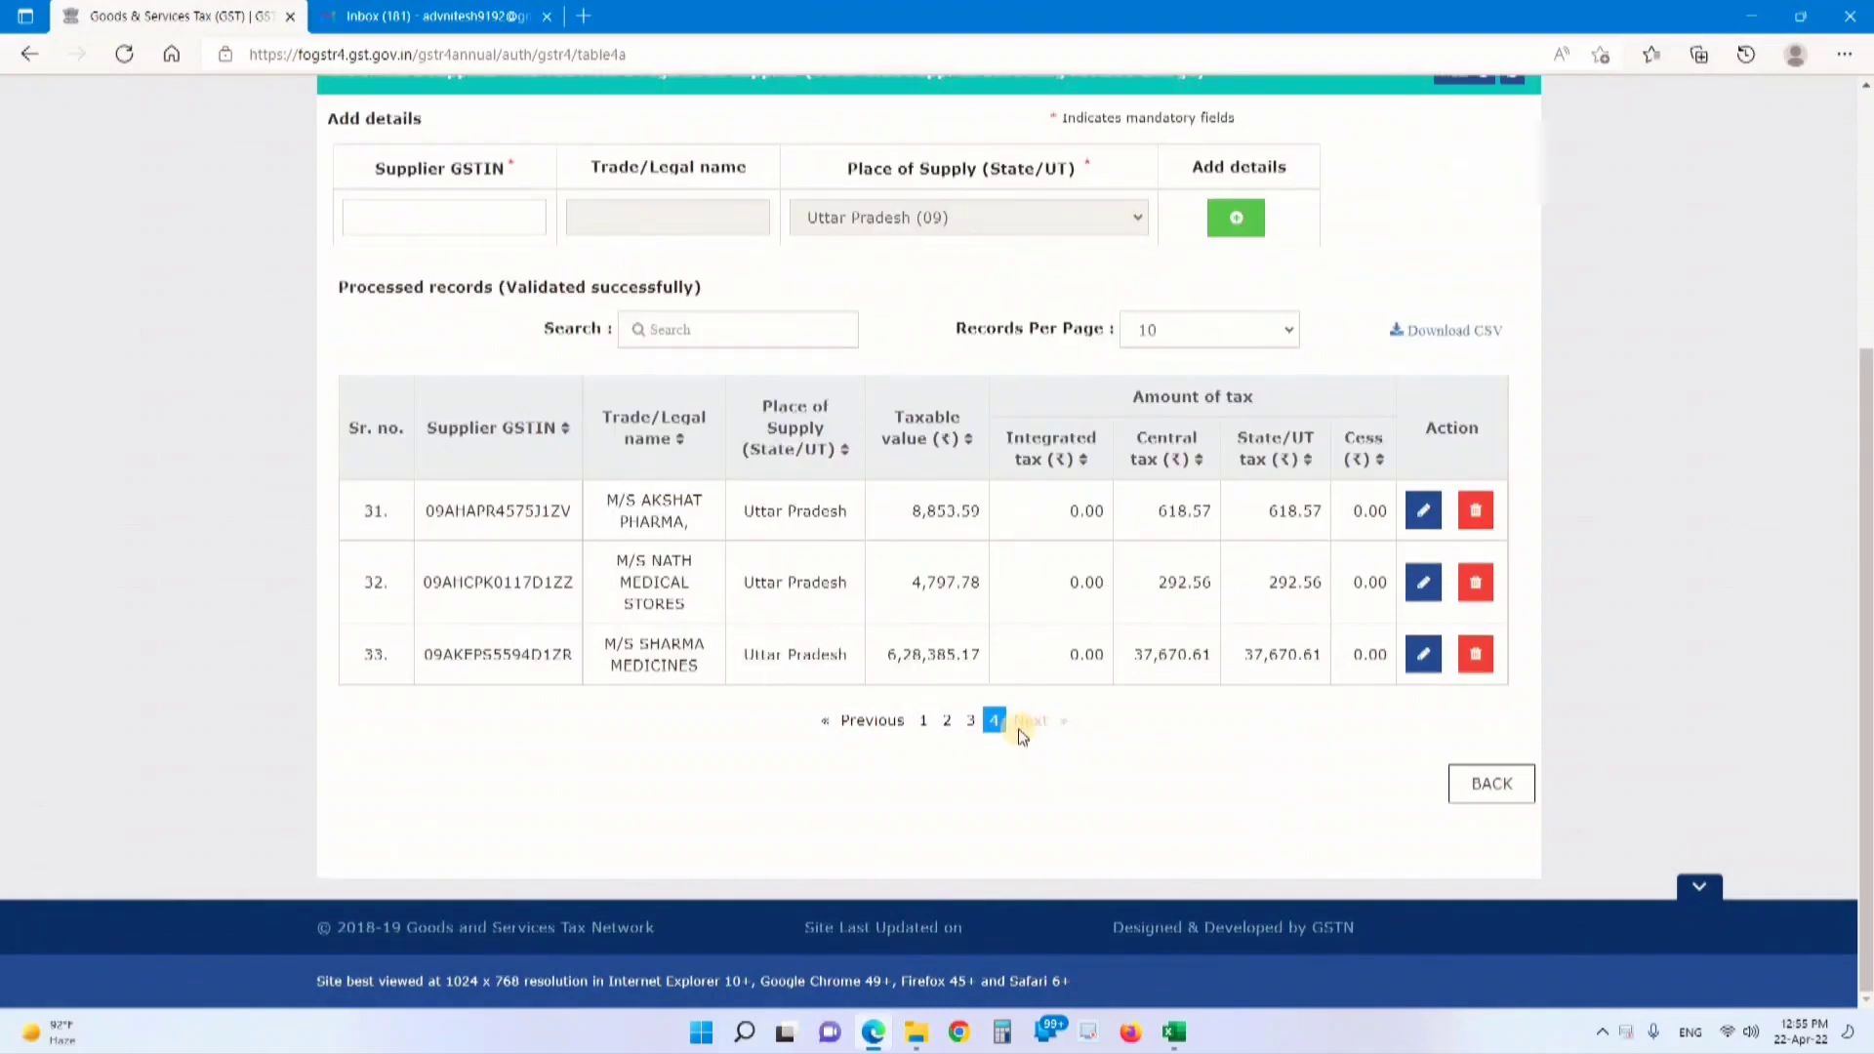
scroll(882, 697, up, 2)
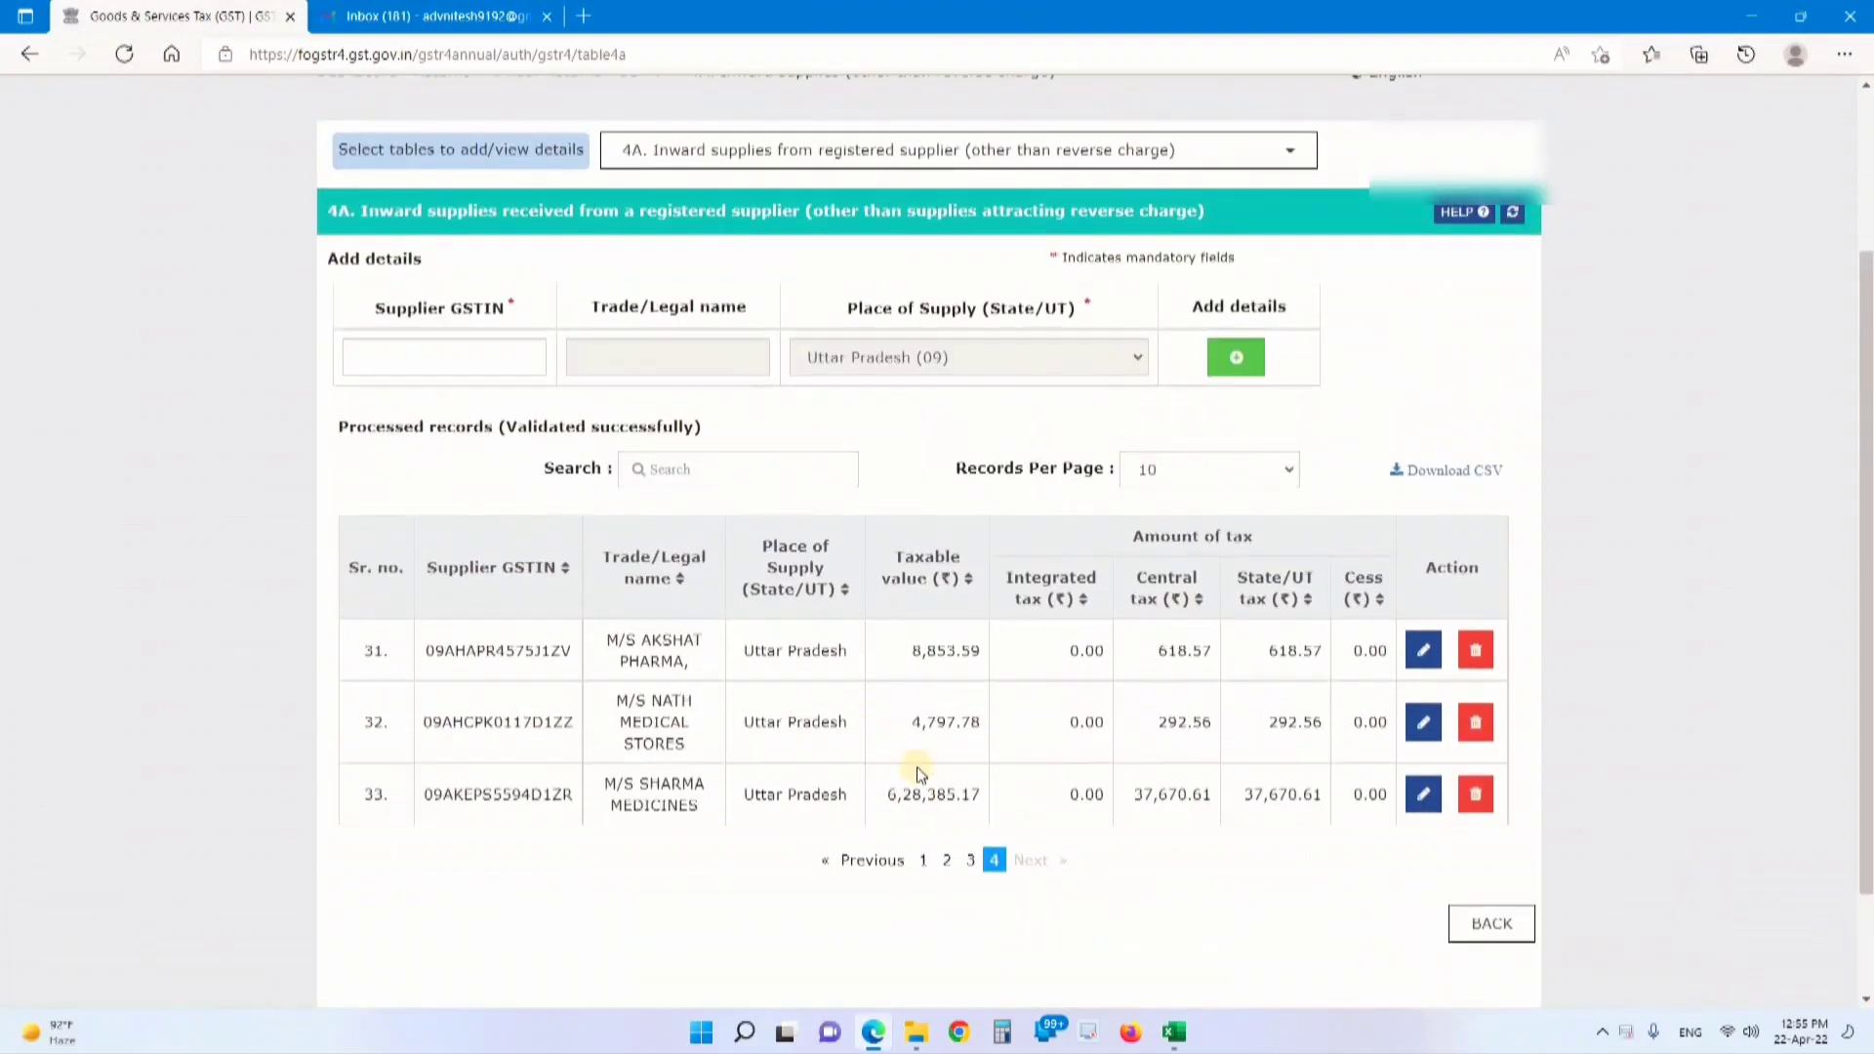
Return to the first page of processed records and open M/S B P TRADERS' entry to examine its item details
click(924, 860)
click(1423, 650)
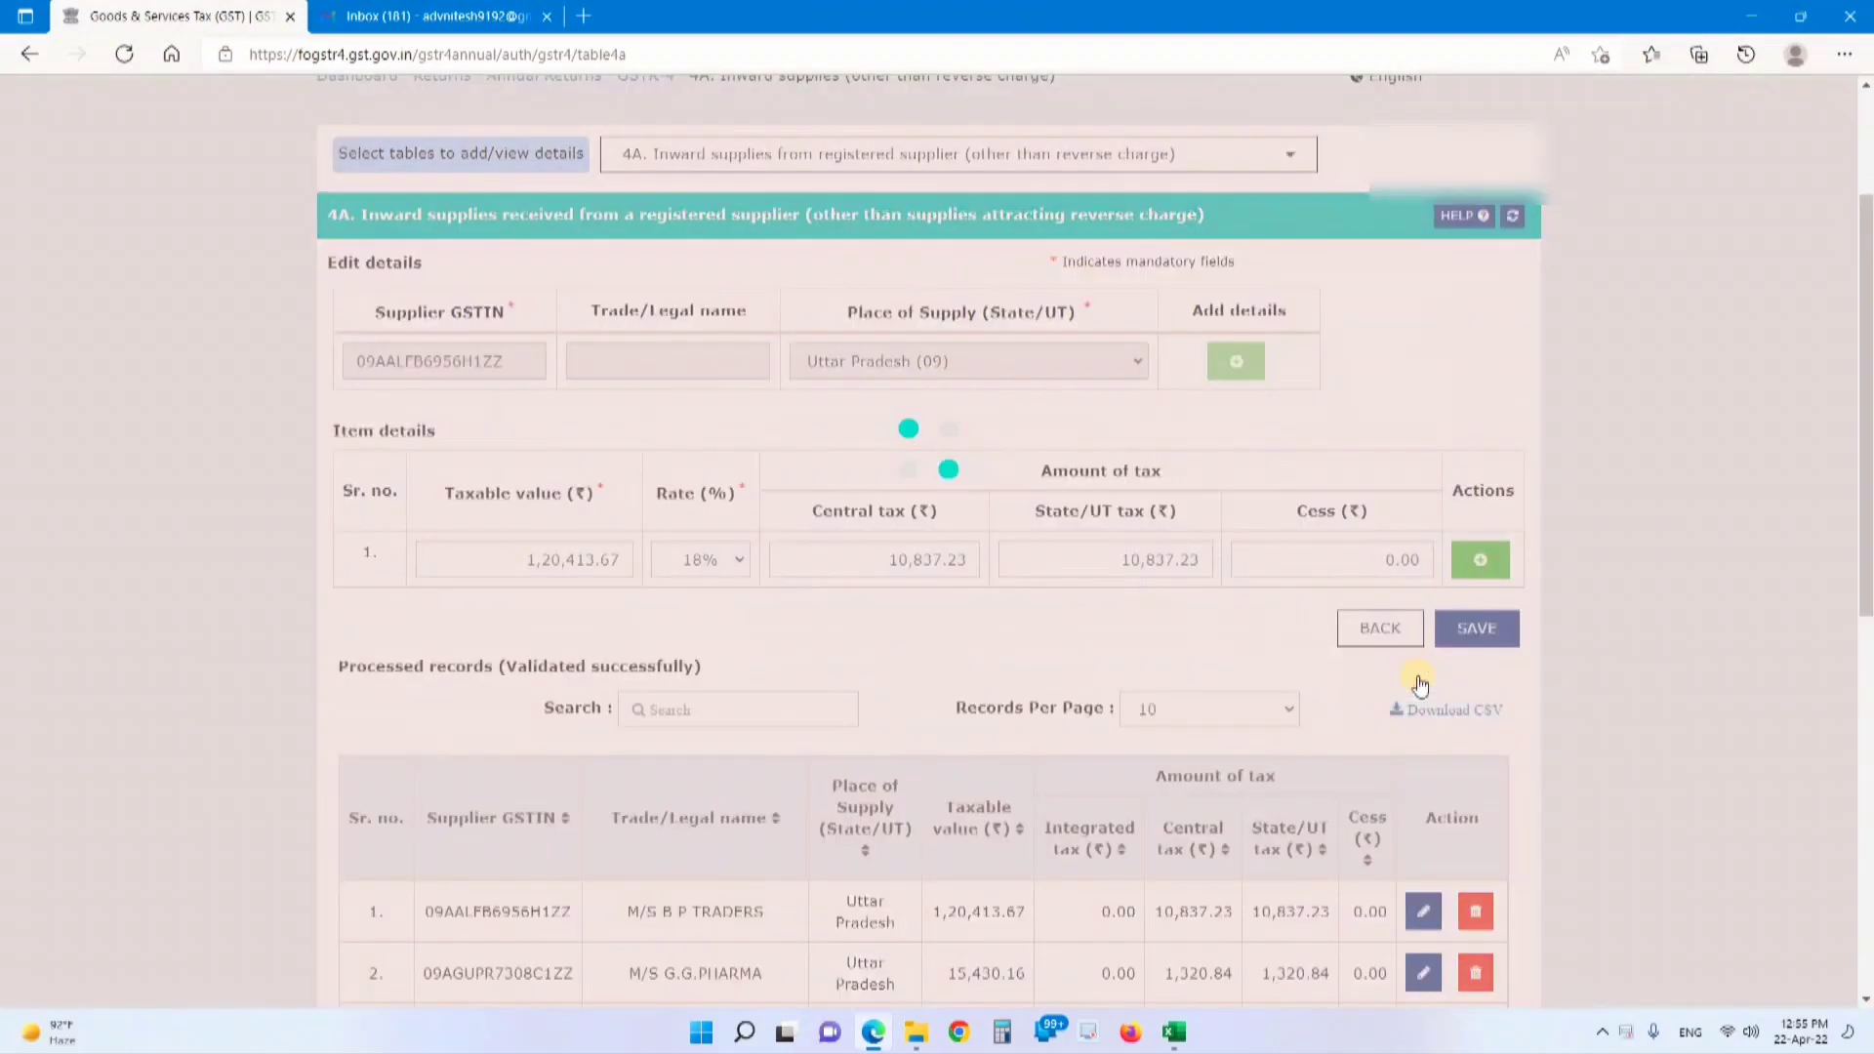
scroll(1041, 691, down, 2)
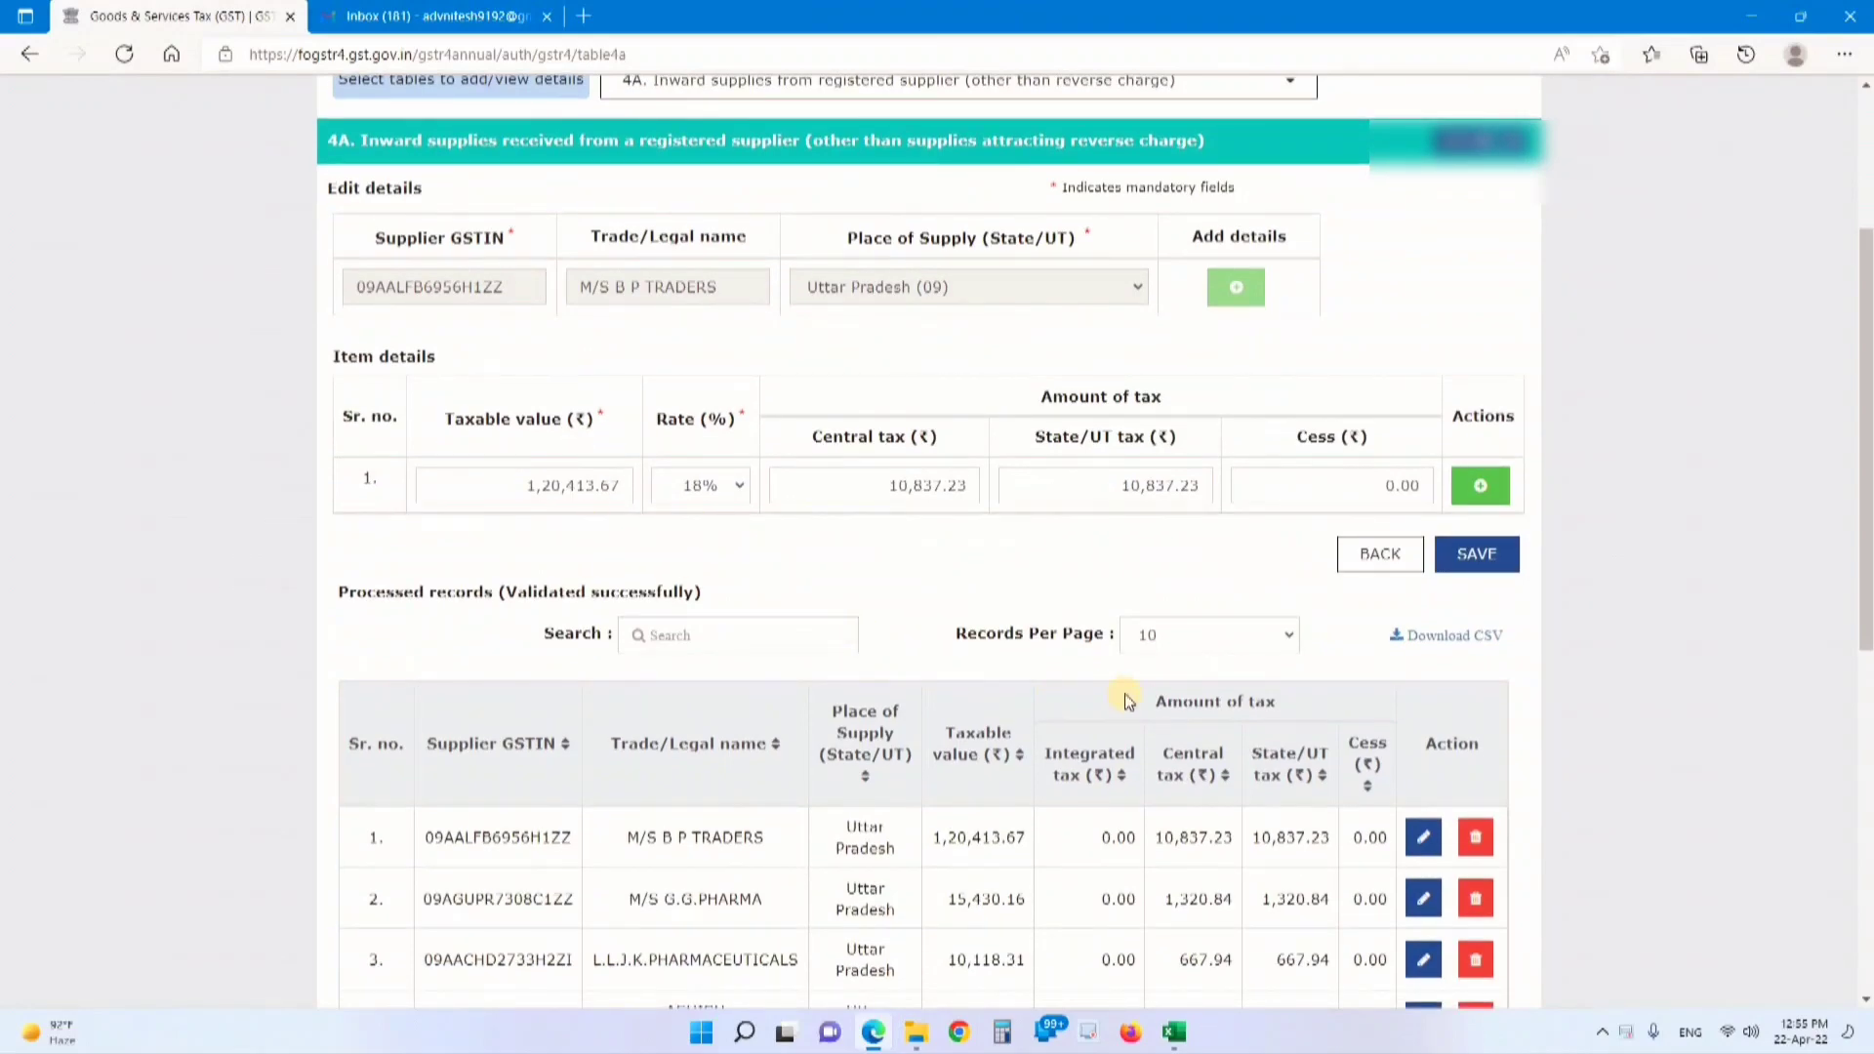
scroll(1127, 700, down, 4)
click(1421, 547)
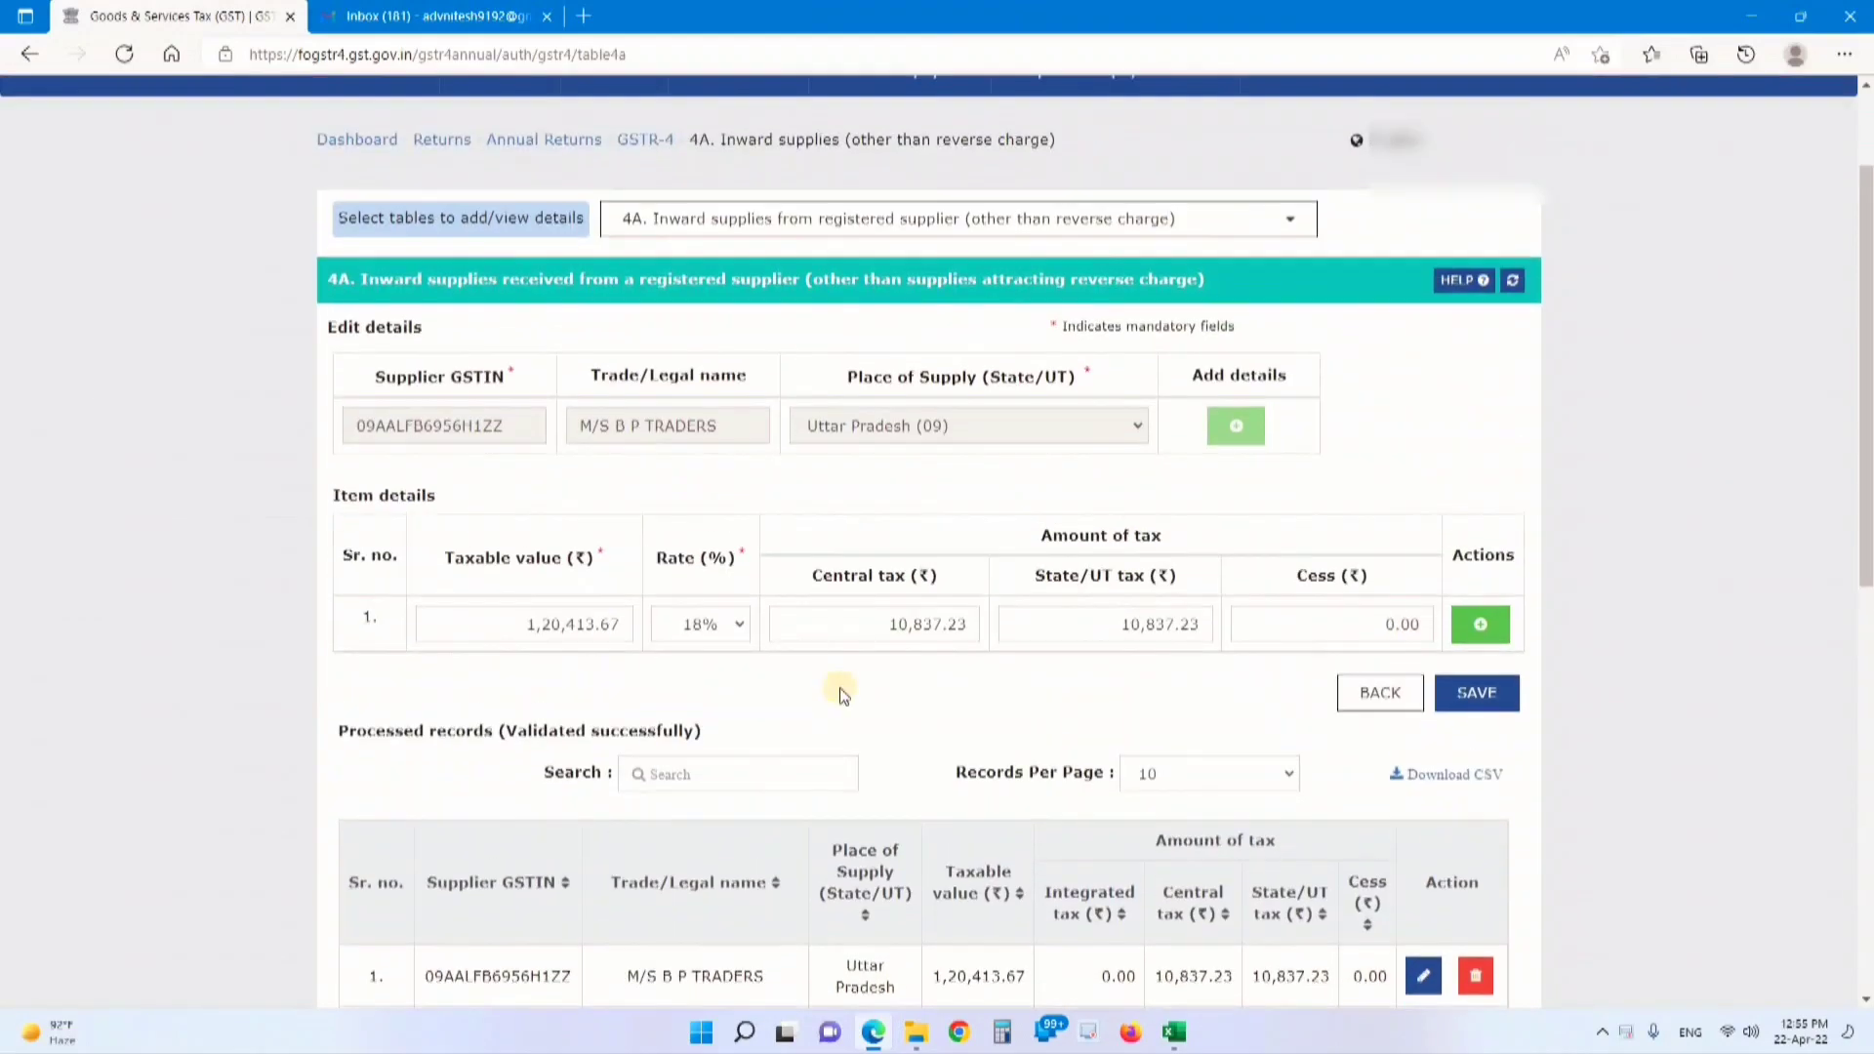
Open M/S DEVI & SONS' entry on page 2 of the processed records and examine its rate-wise items
scroll(647, 664, down, 5)
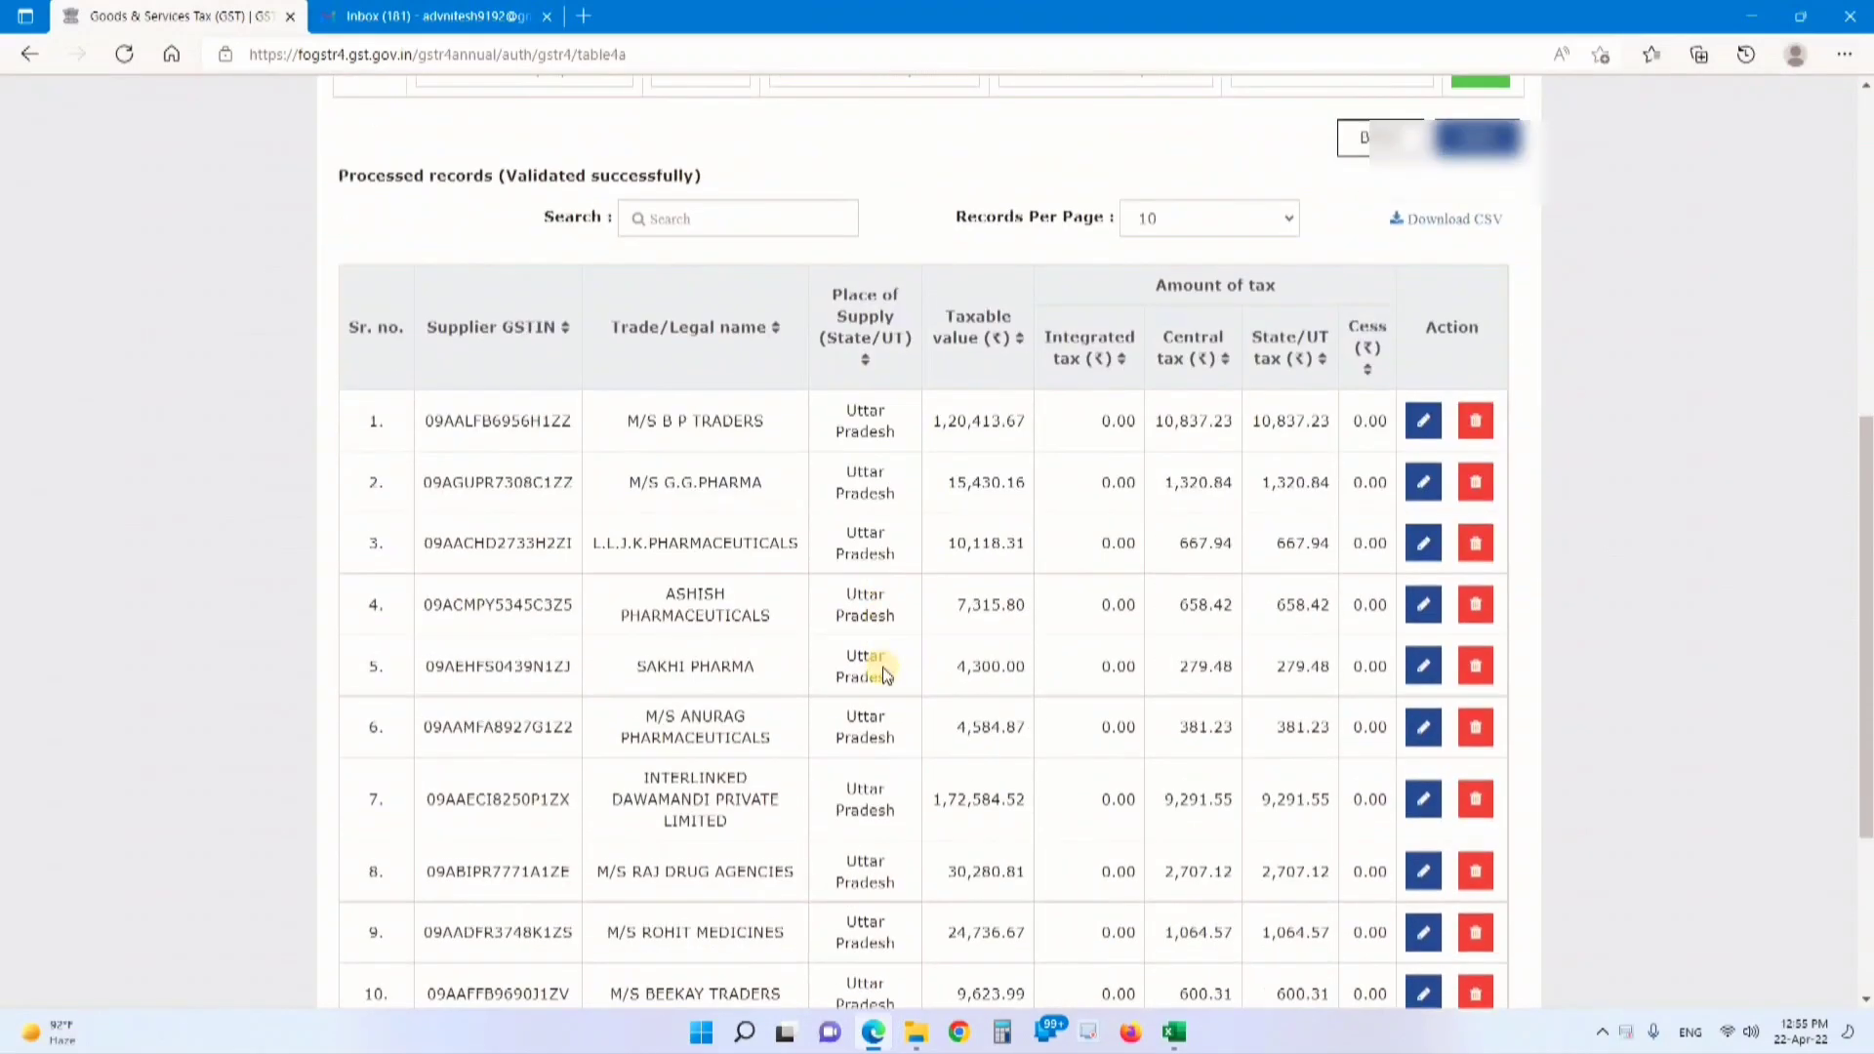
scroll(882, 667, down, 3)
click(944, 722)
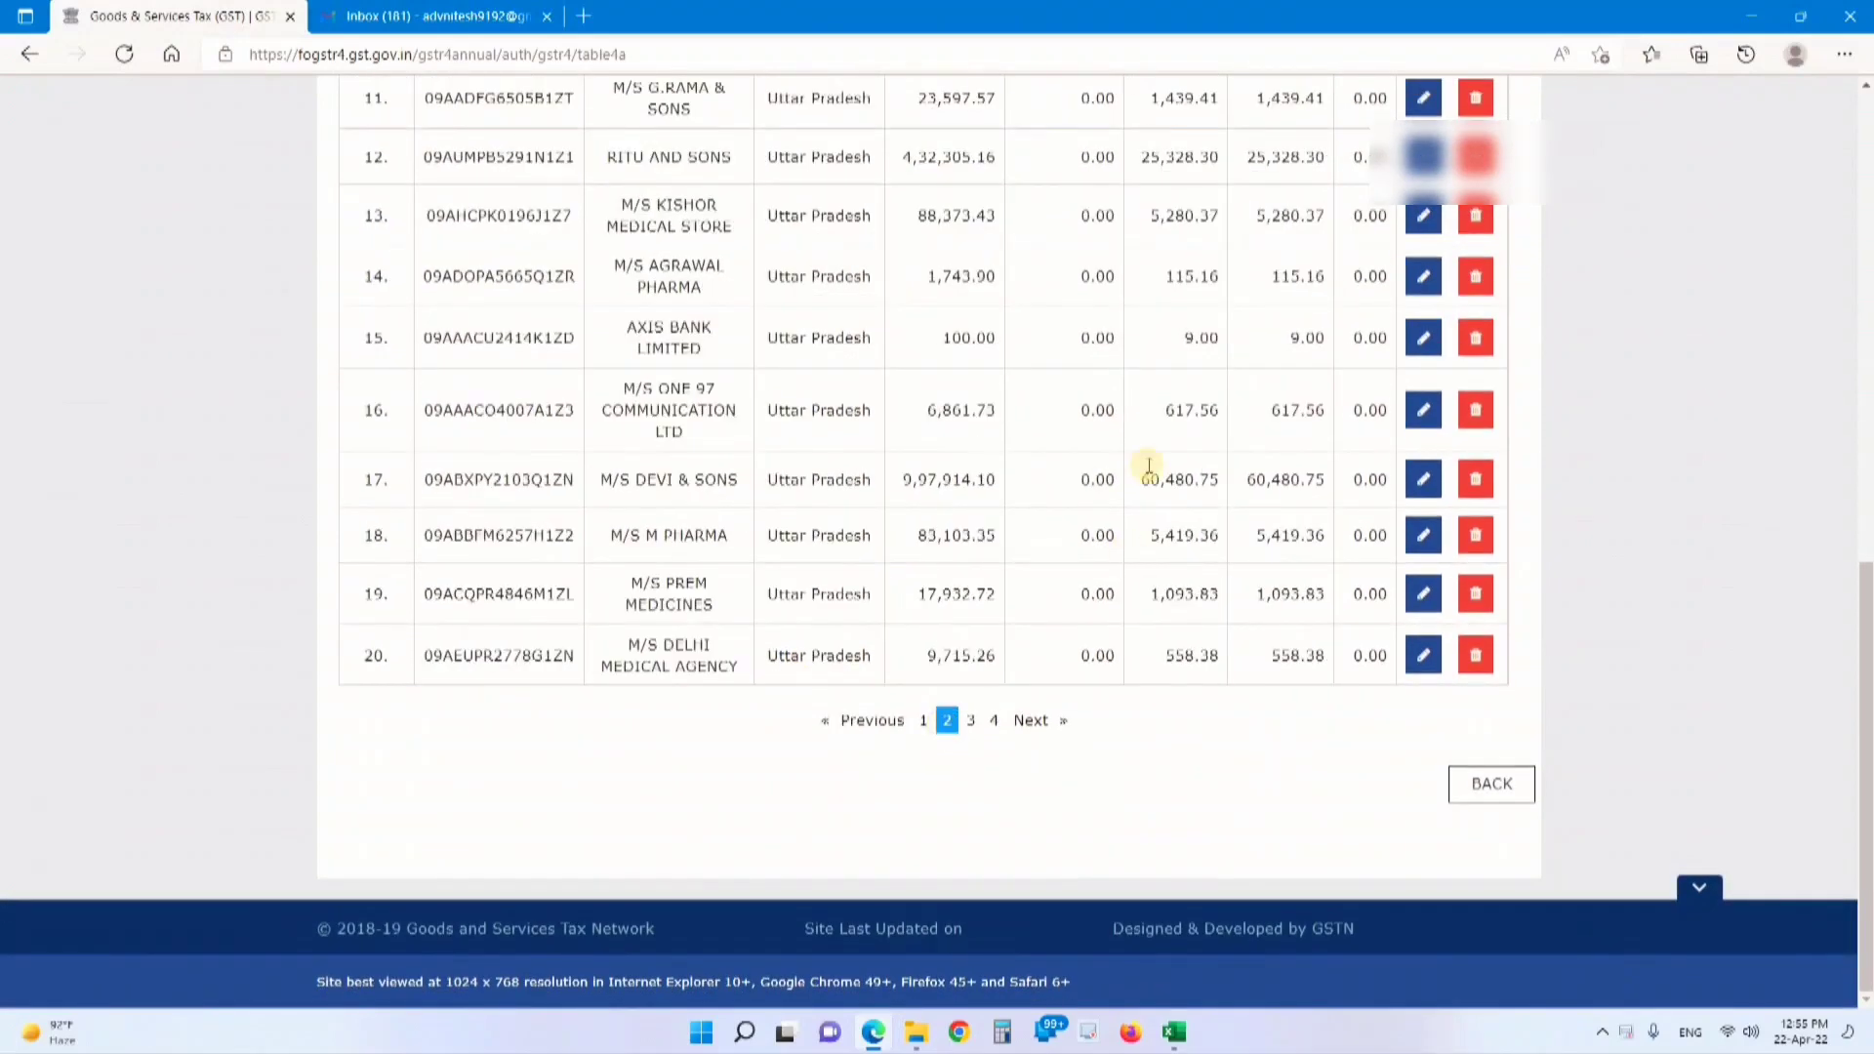
click(1420, 488)
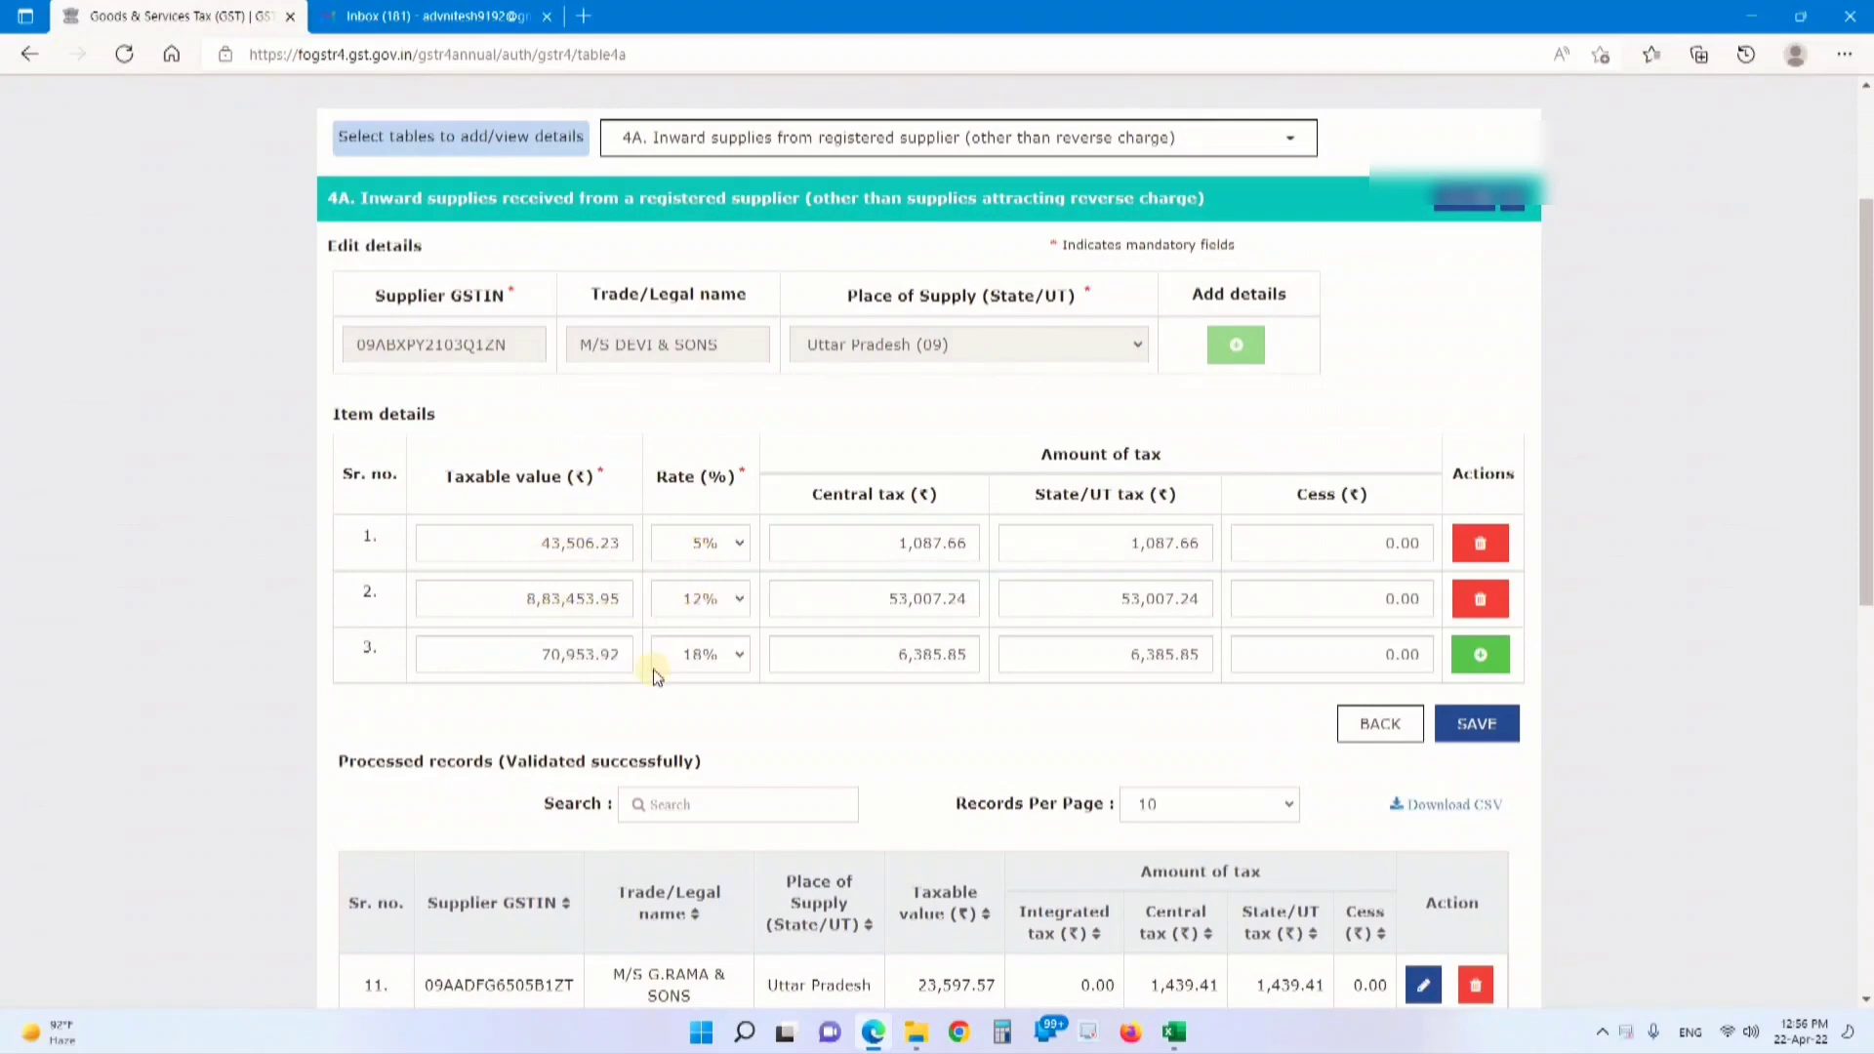
scroll(742, 674, up, 3)
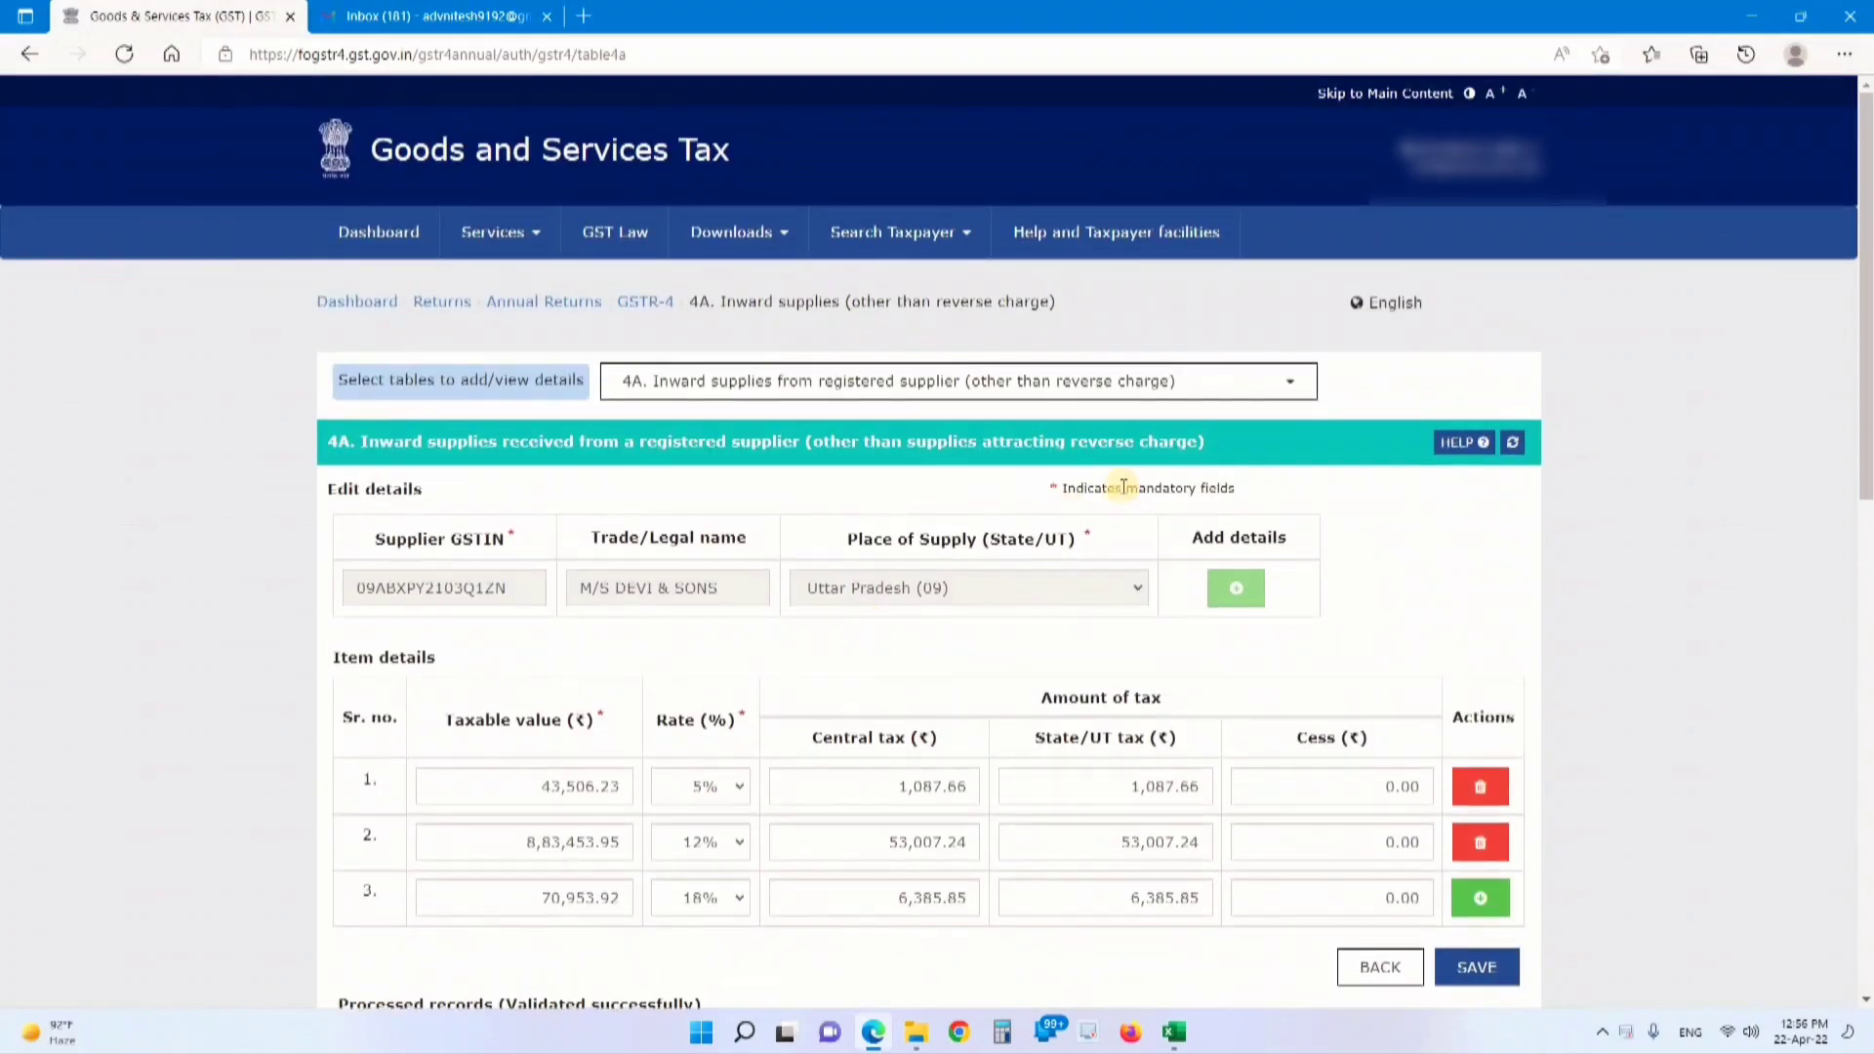
View tables 4B (reverse charge), 4C (unregistered supplier) and 4D (import of service) in turn
click(1295, 388)
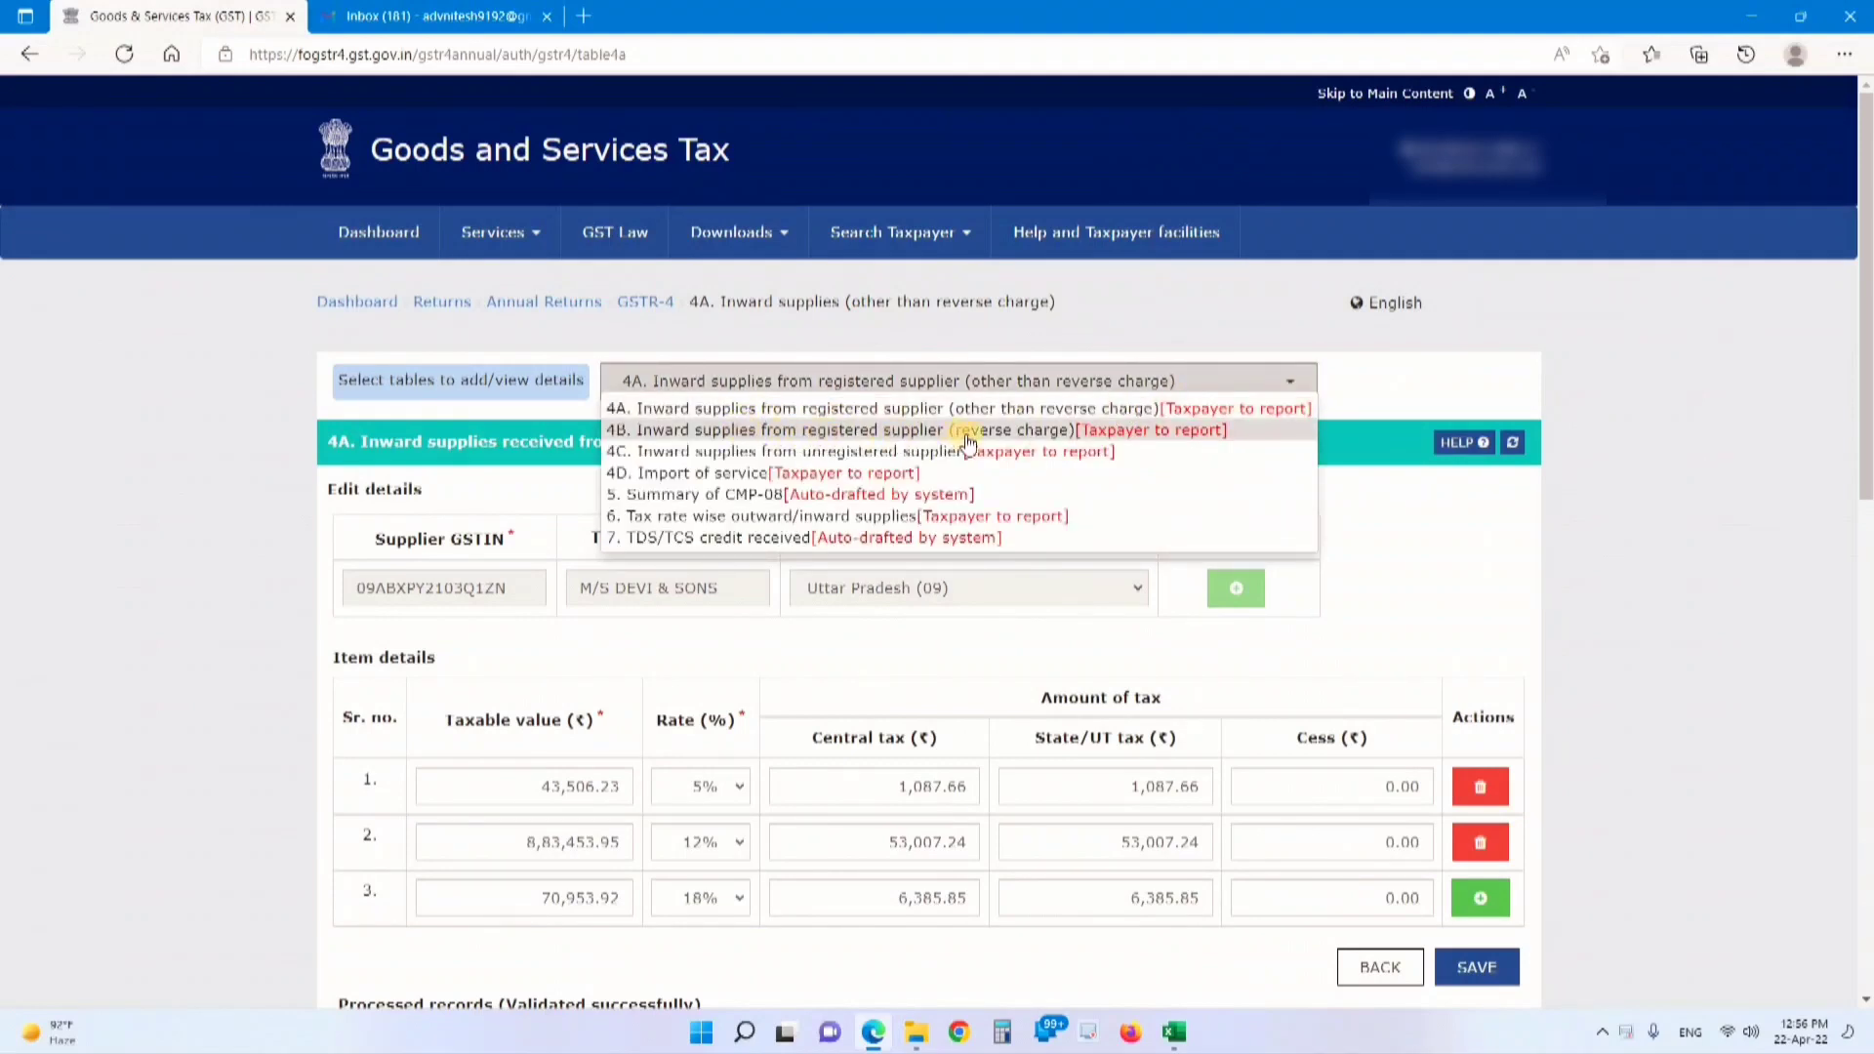
click(831, 440)
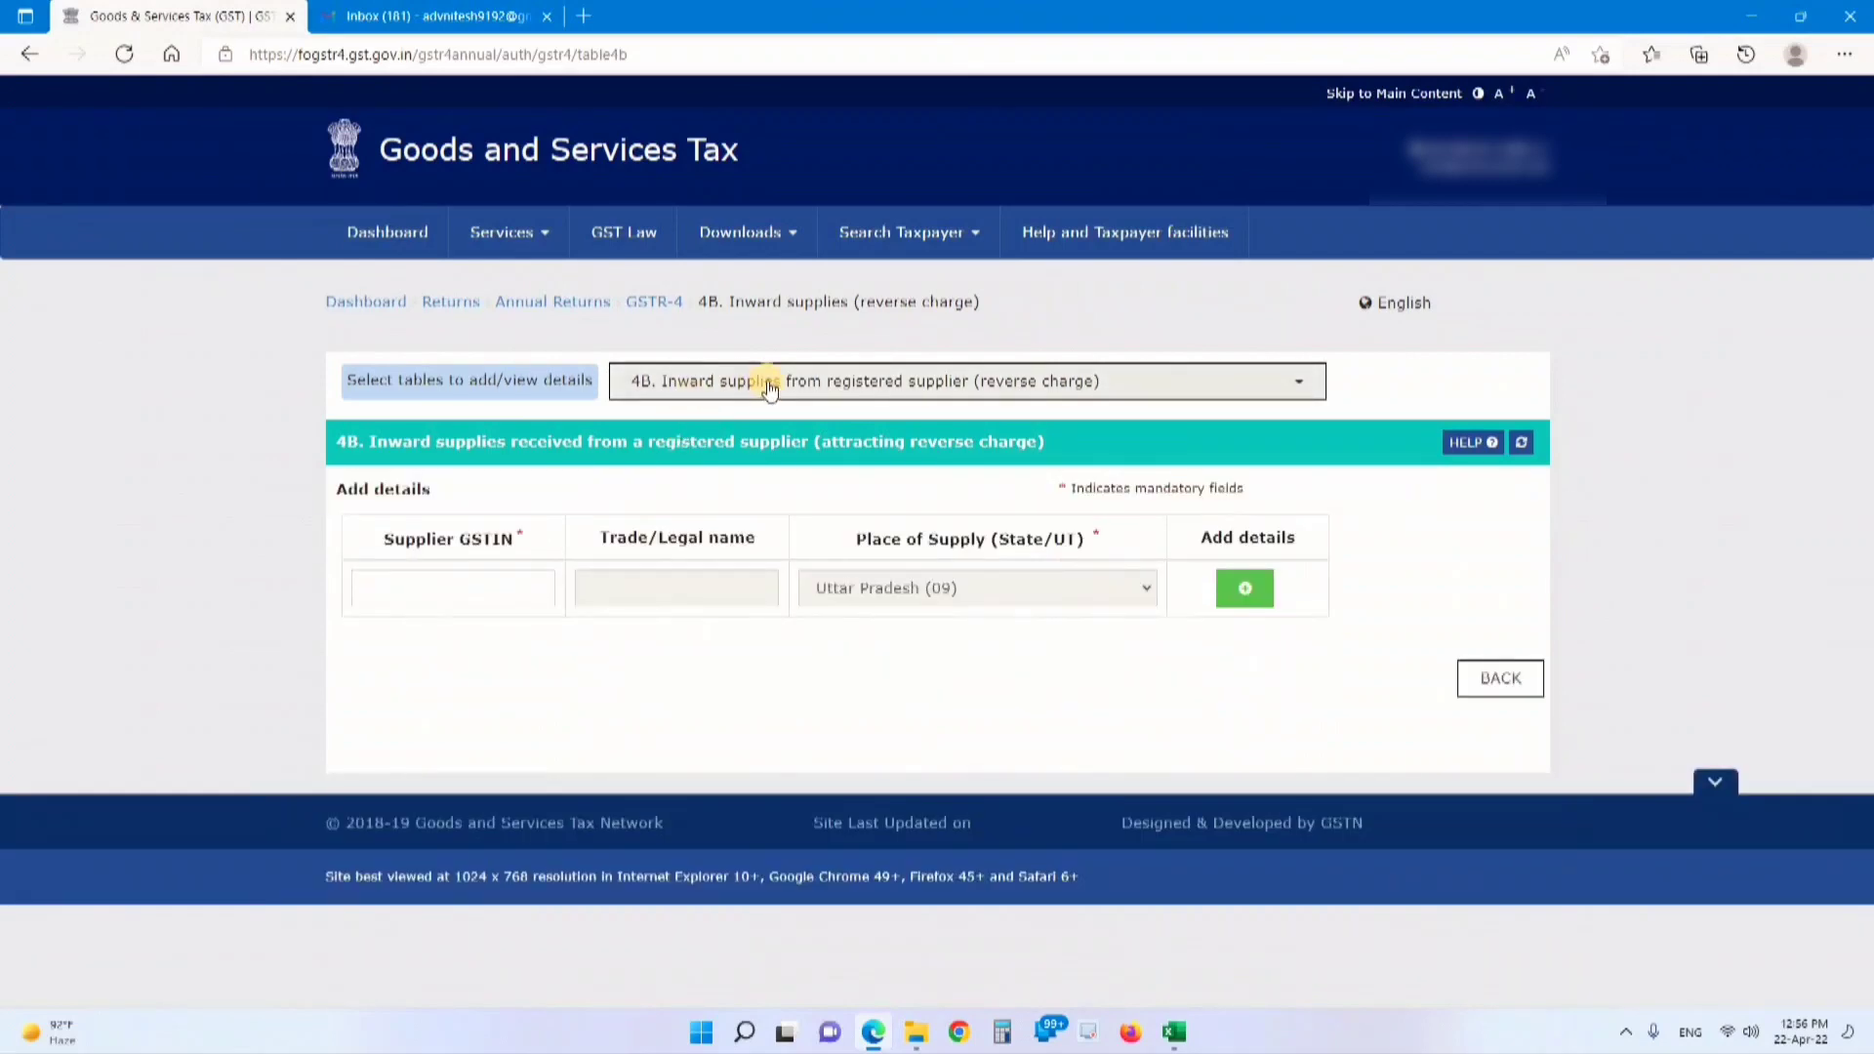
click(770, 390)
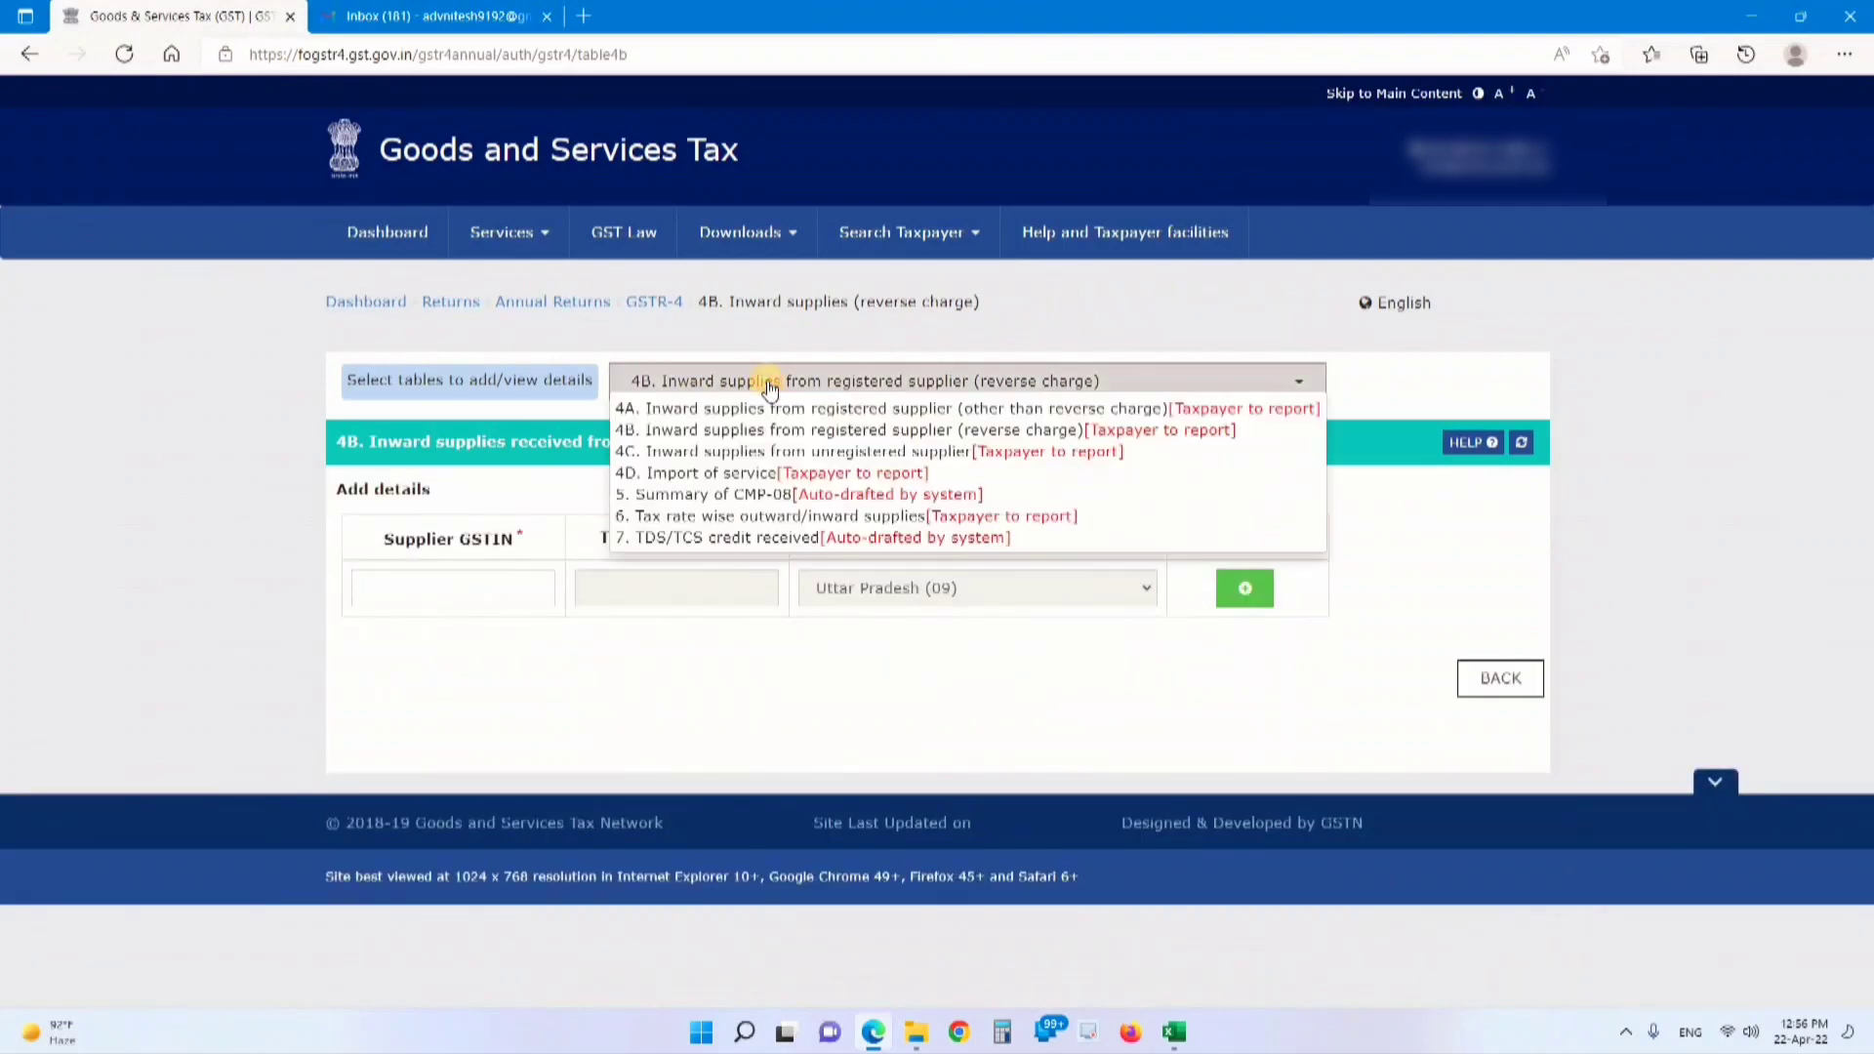
click(740, 451)
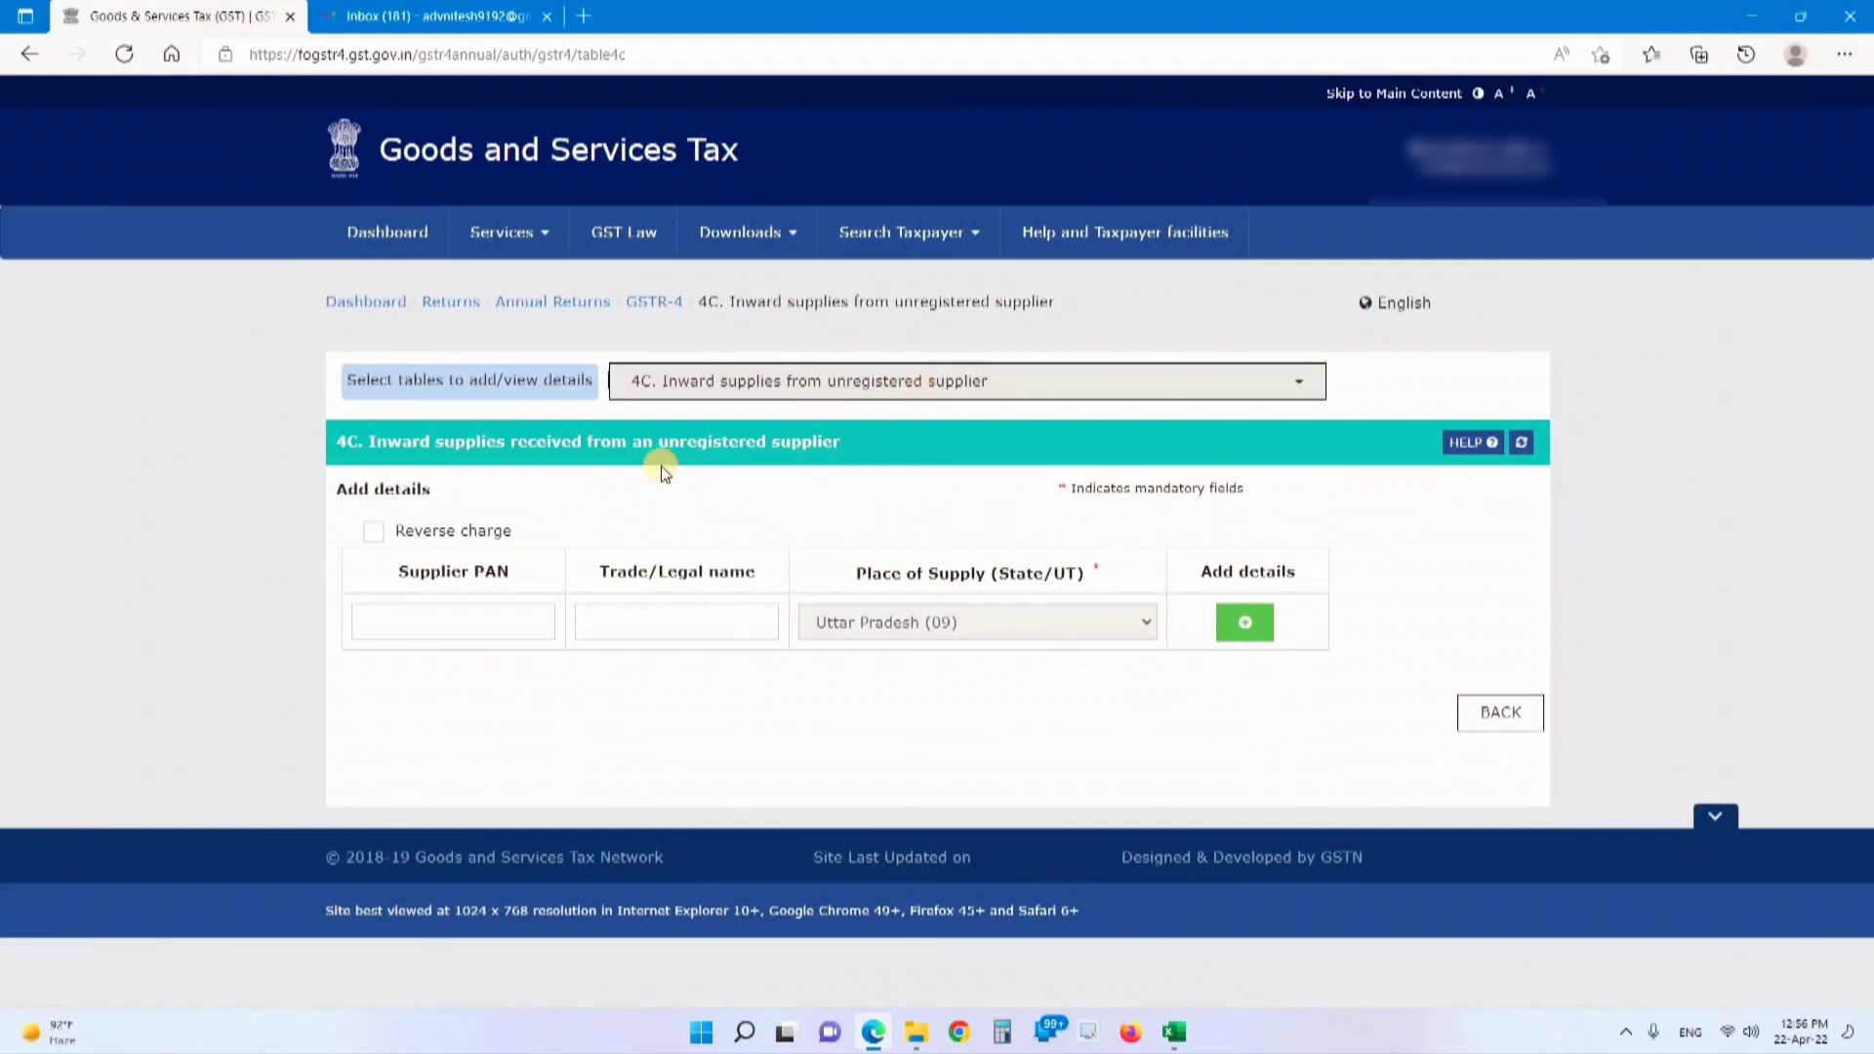
click(822, 386)
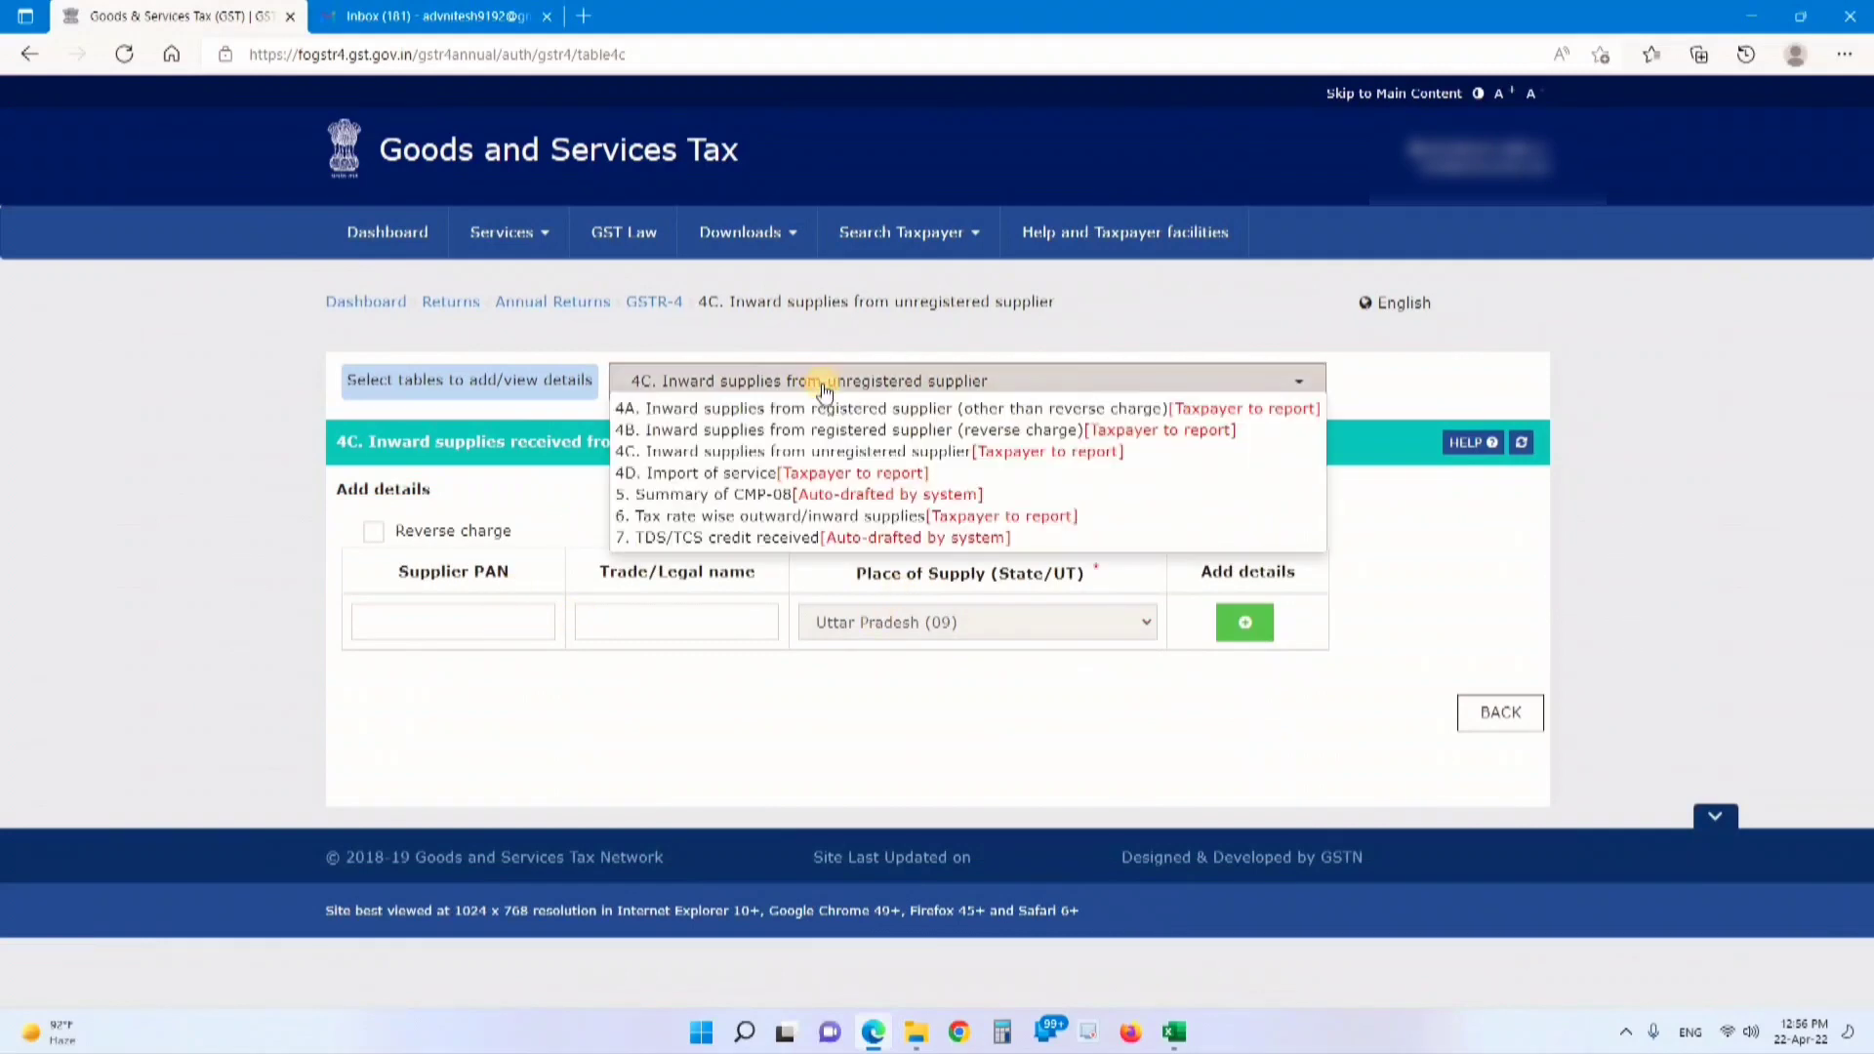
click(763, 475)
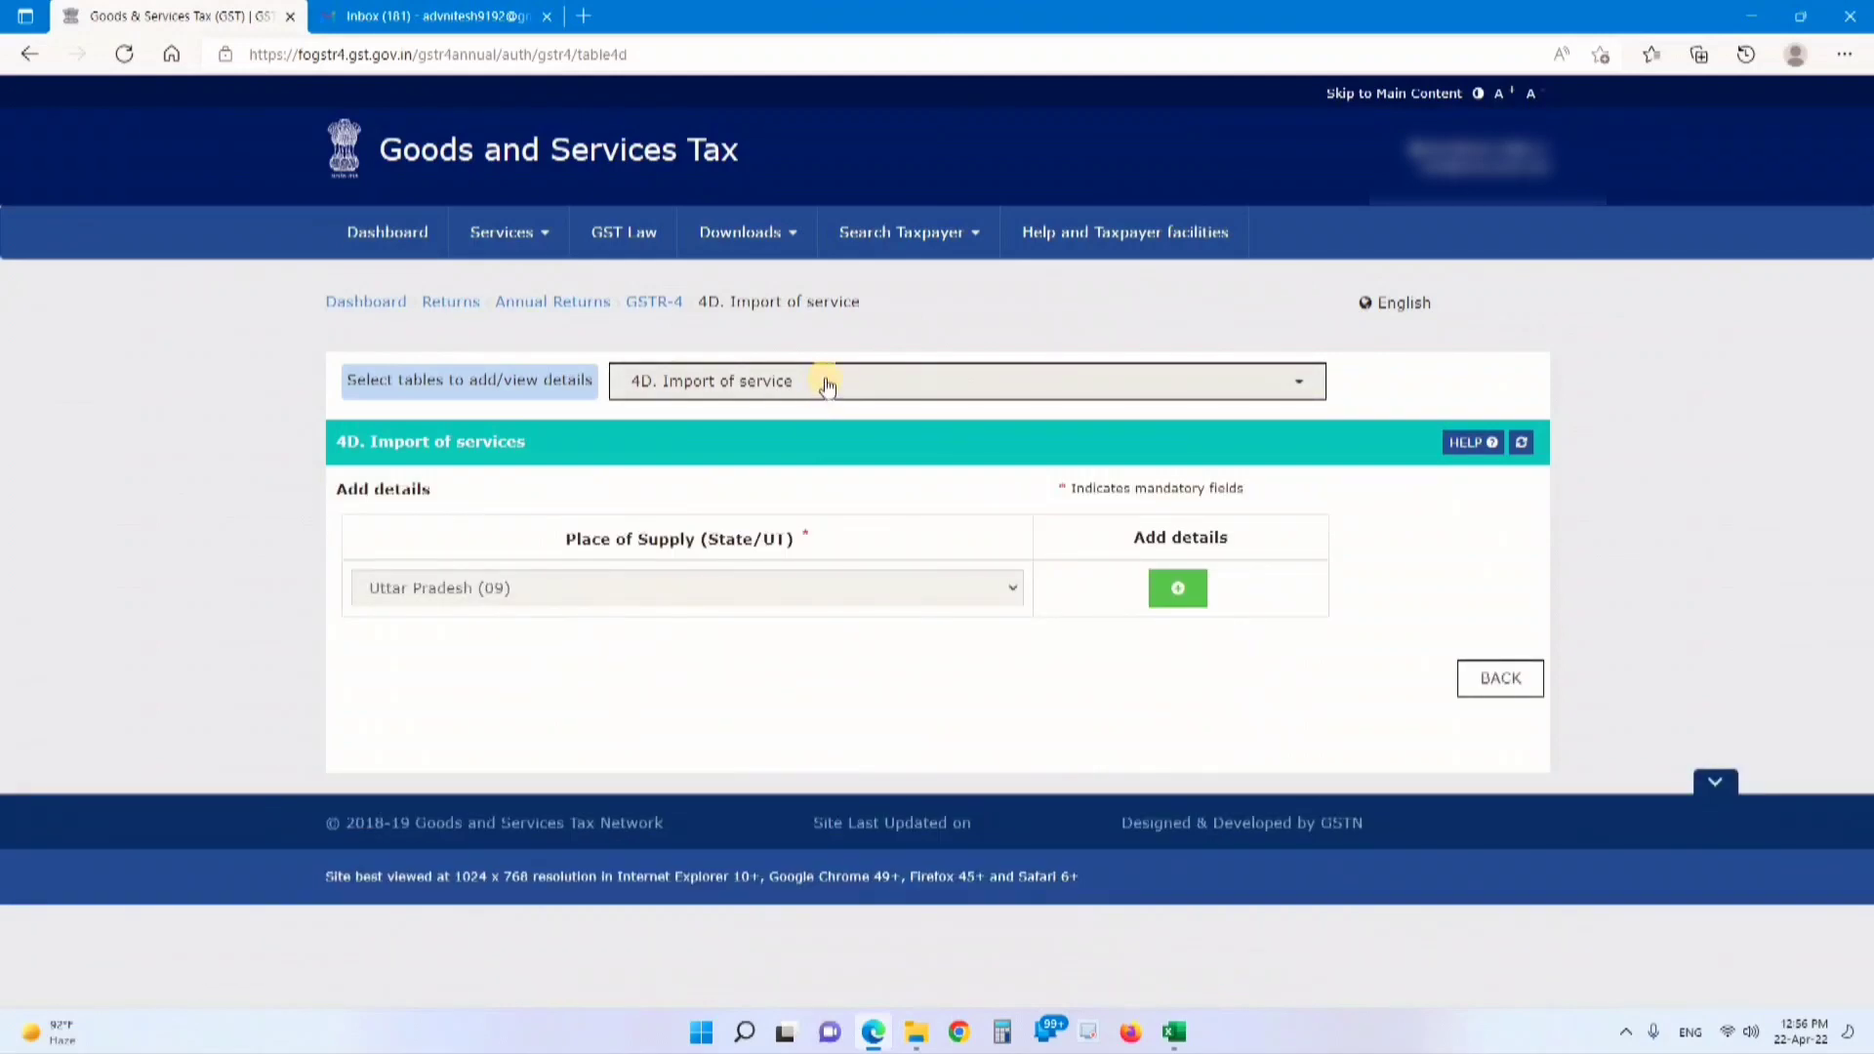
Open table 5, Summary of CMP-08, and check the value of outward supplies
click(827, 383)
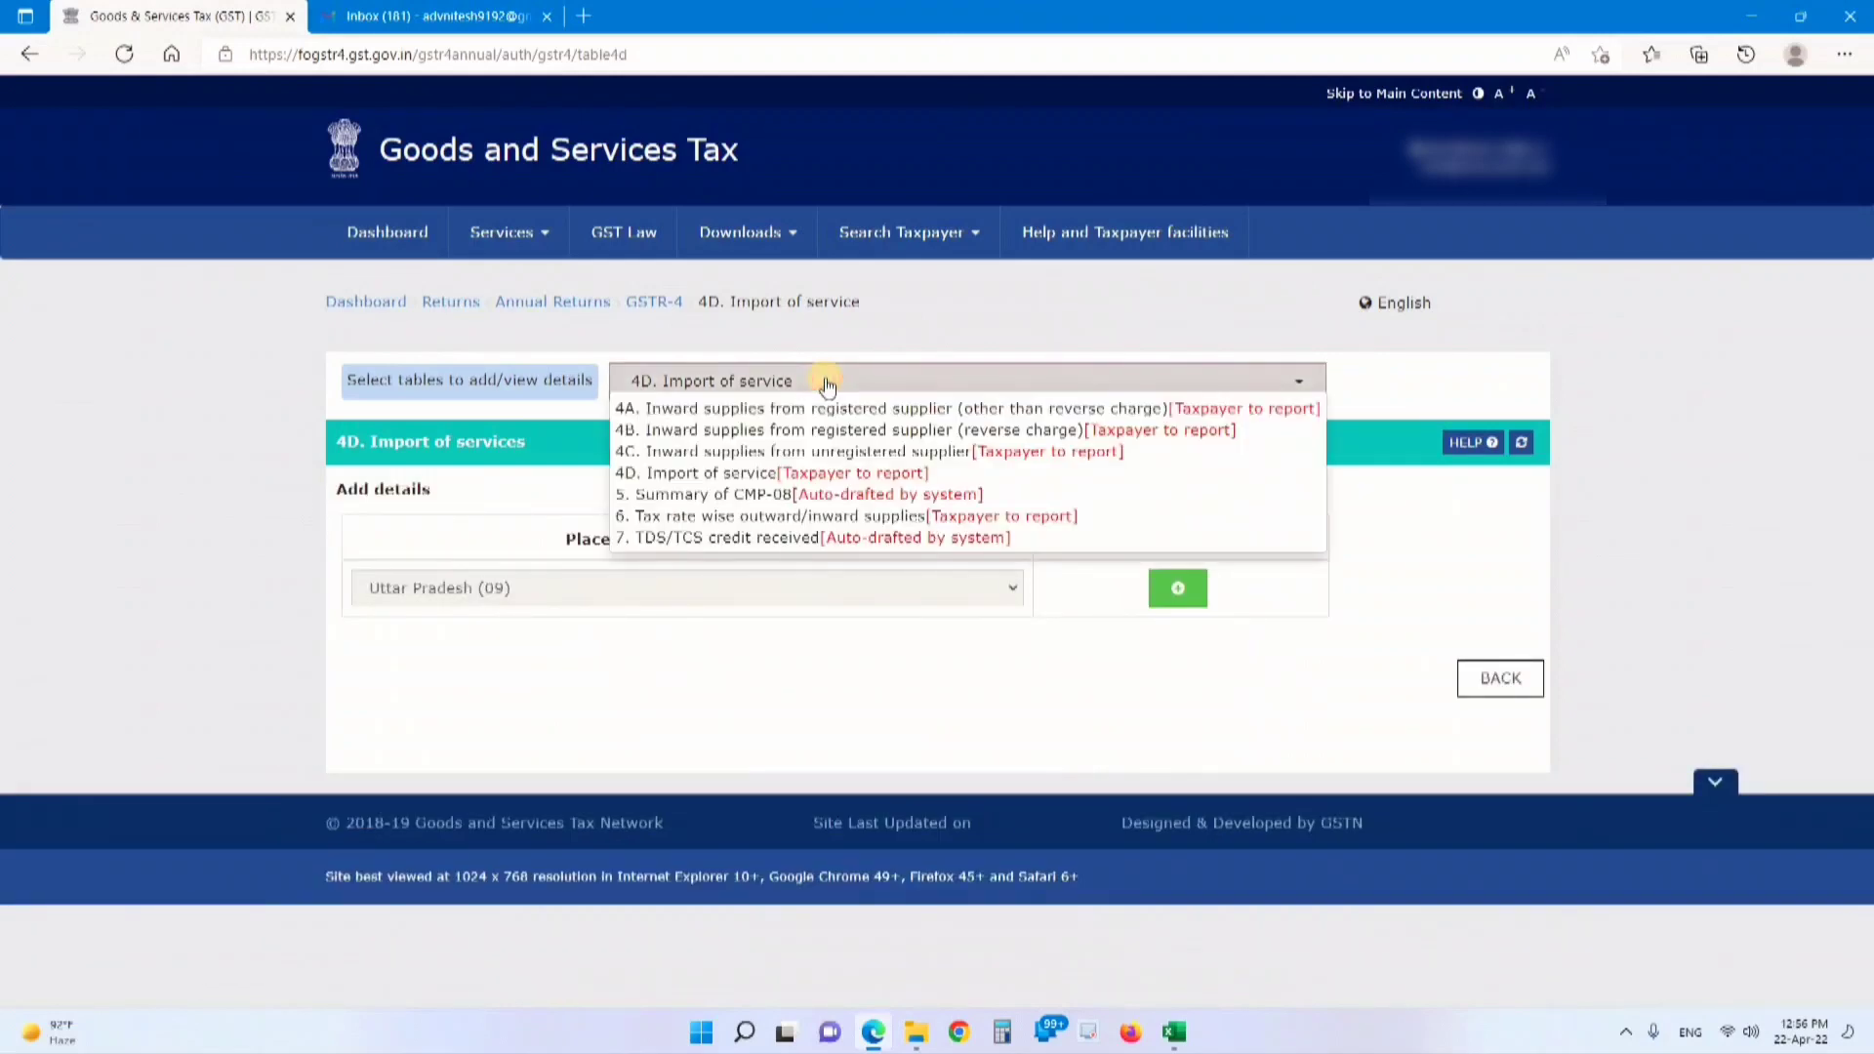
click(721, 497)
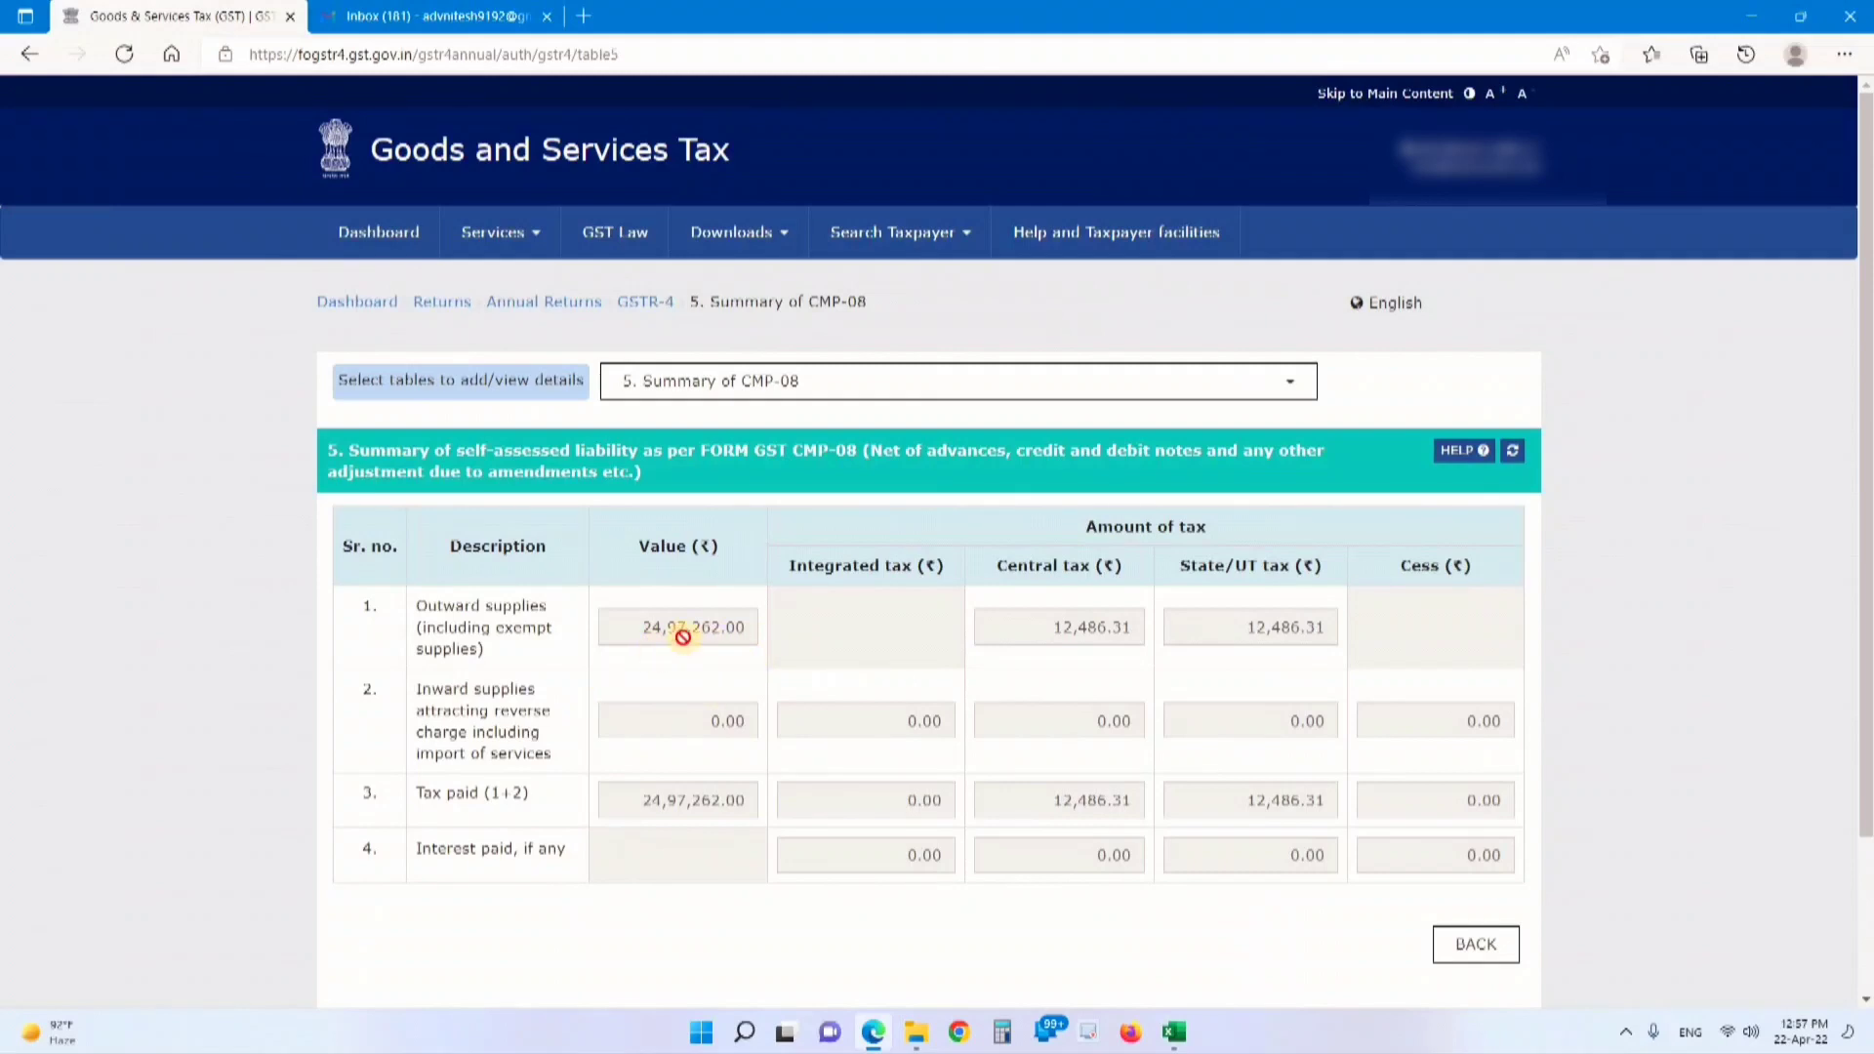
drag(644, 626, 753, 632)
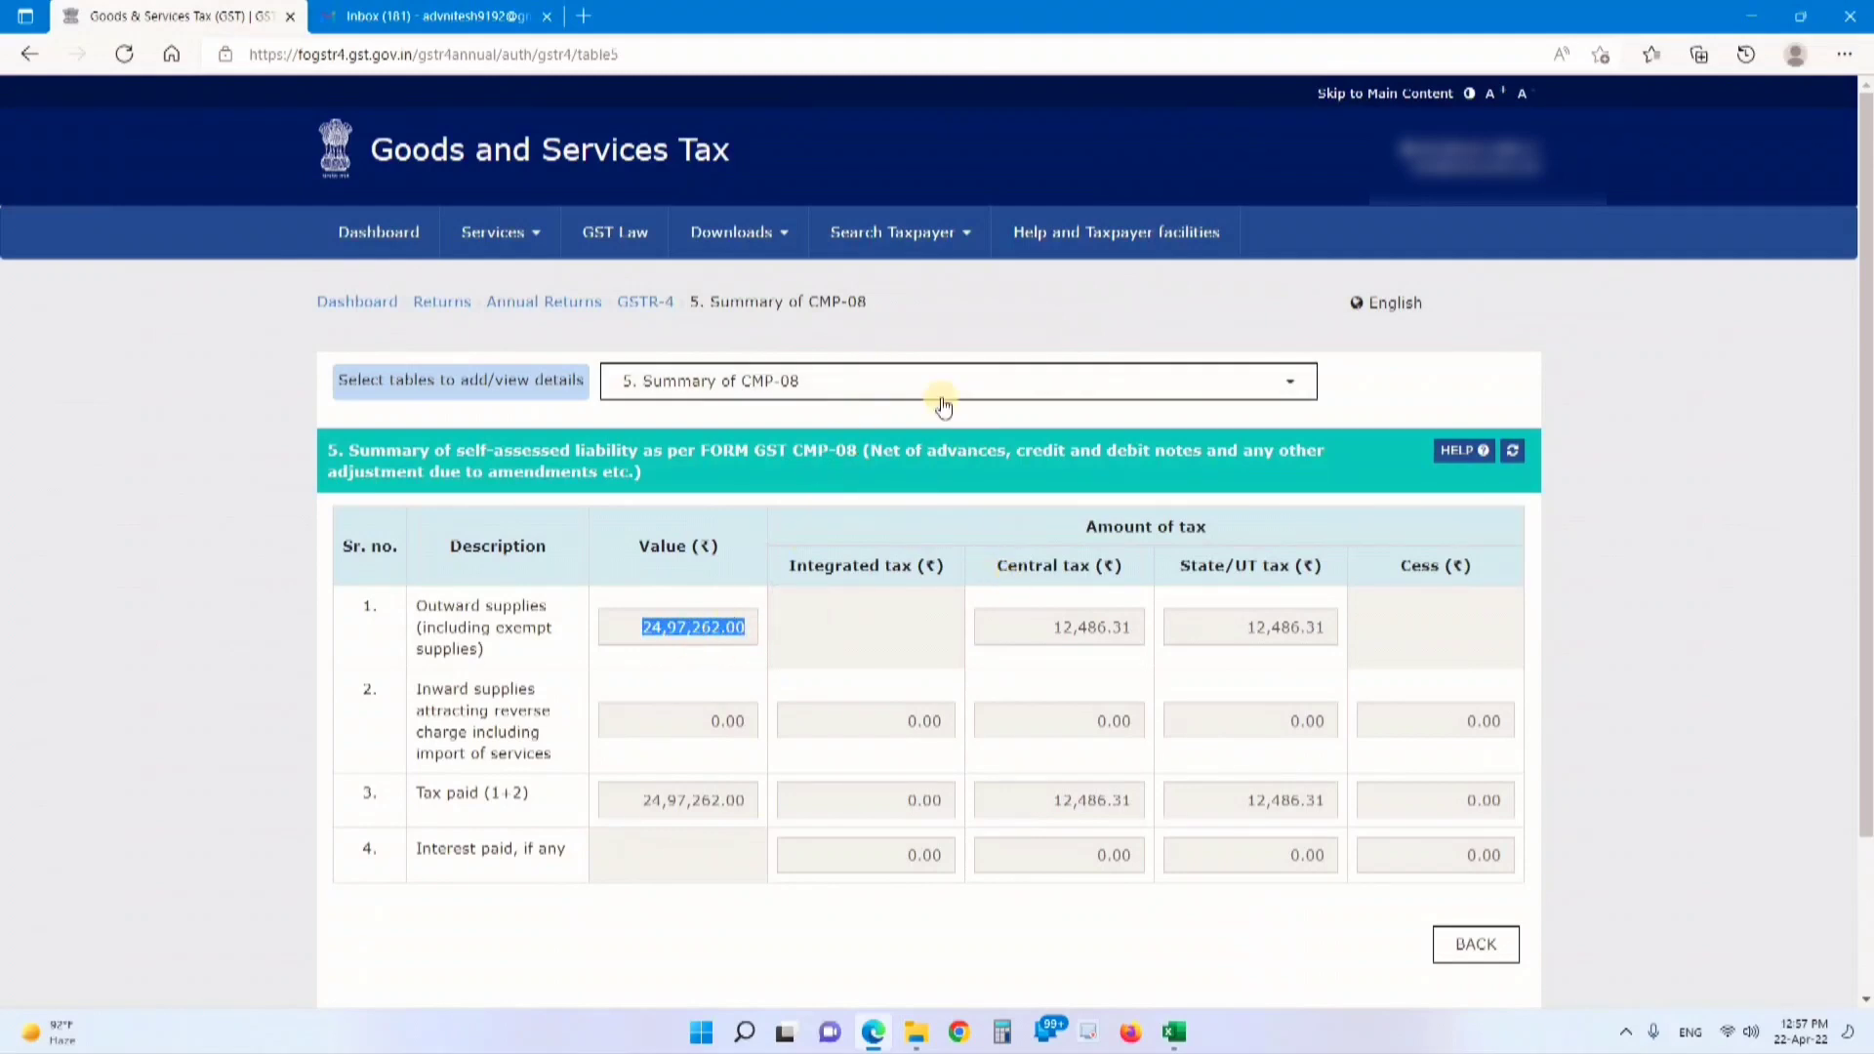
Look at table 6's rate-wise details and return to table 5 to check the central tax on outward supplies
click(908, 376)
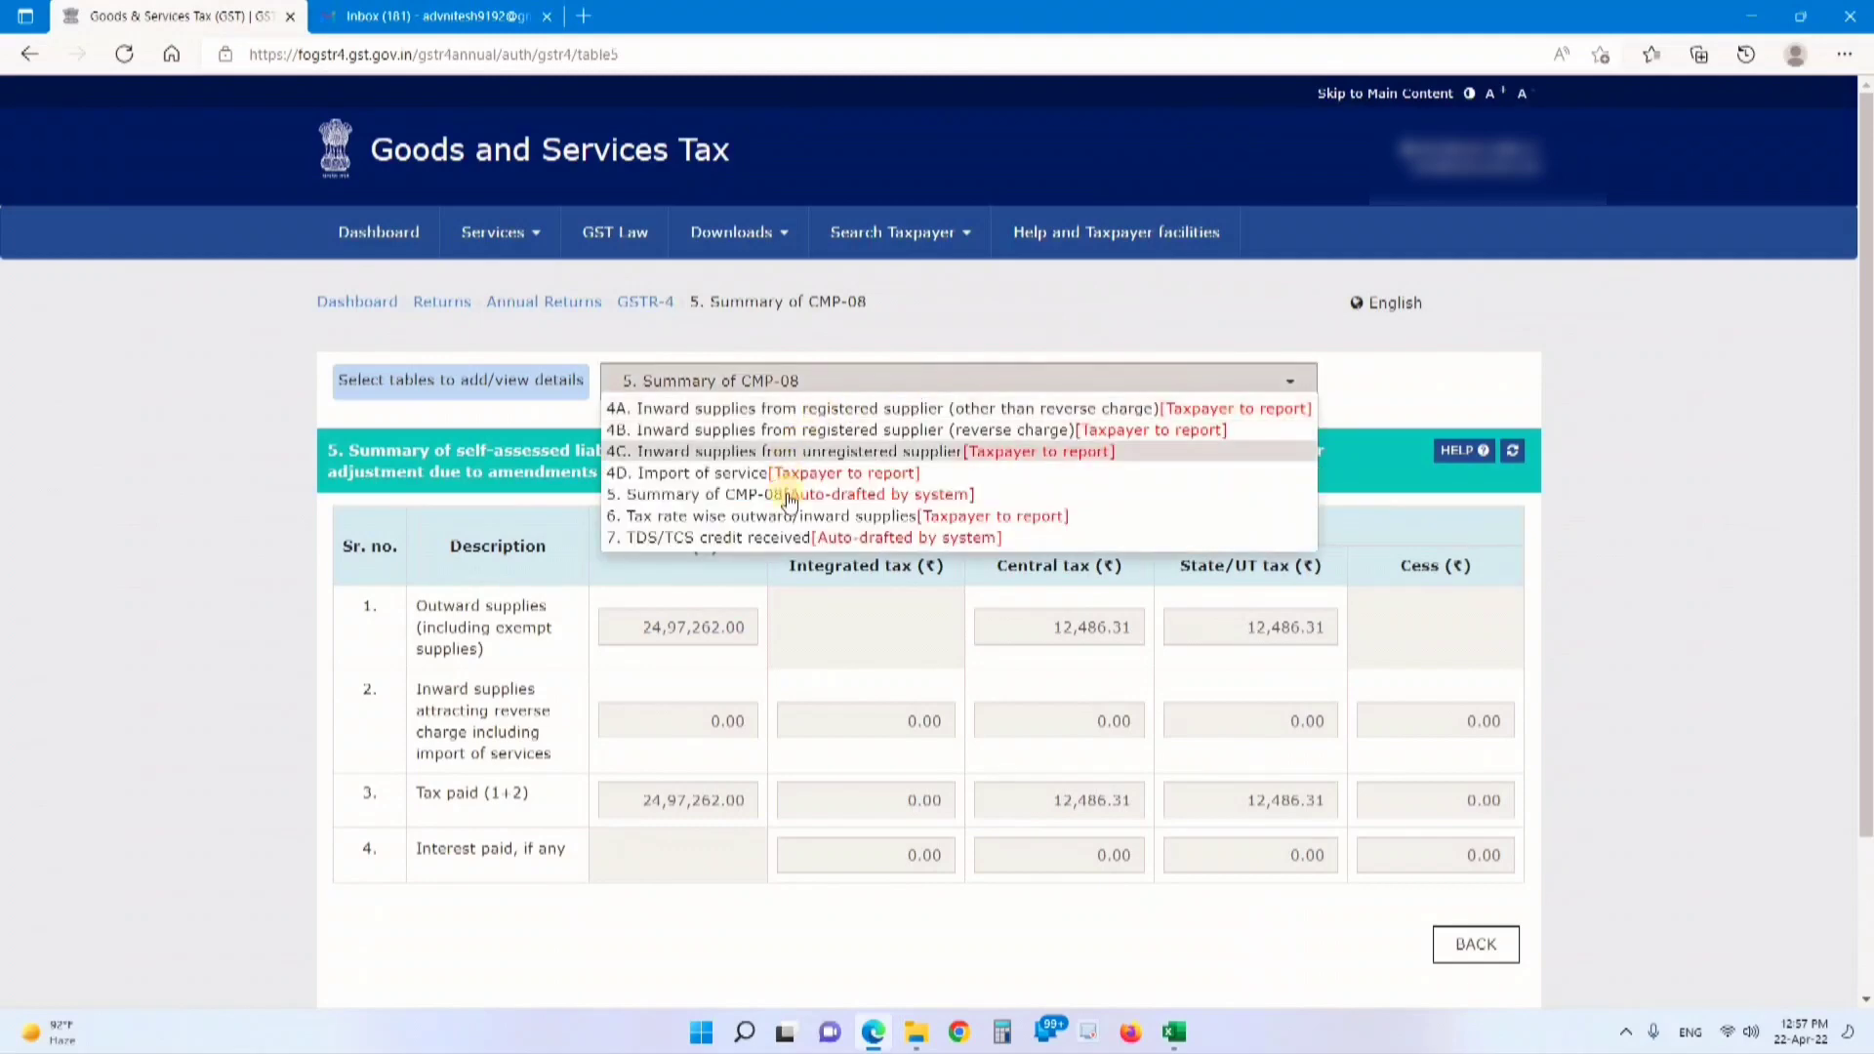
click(781, 517)
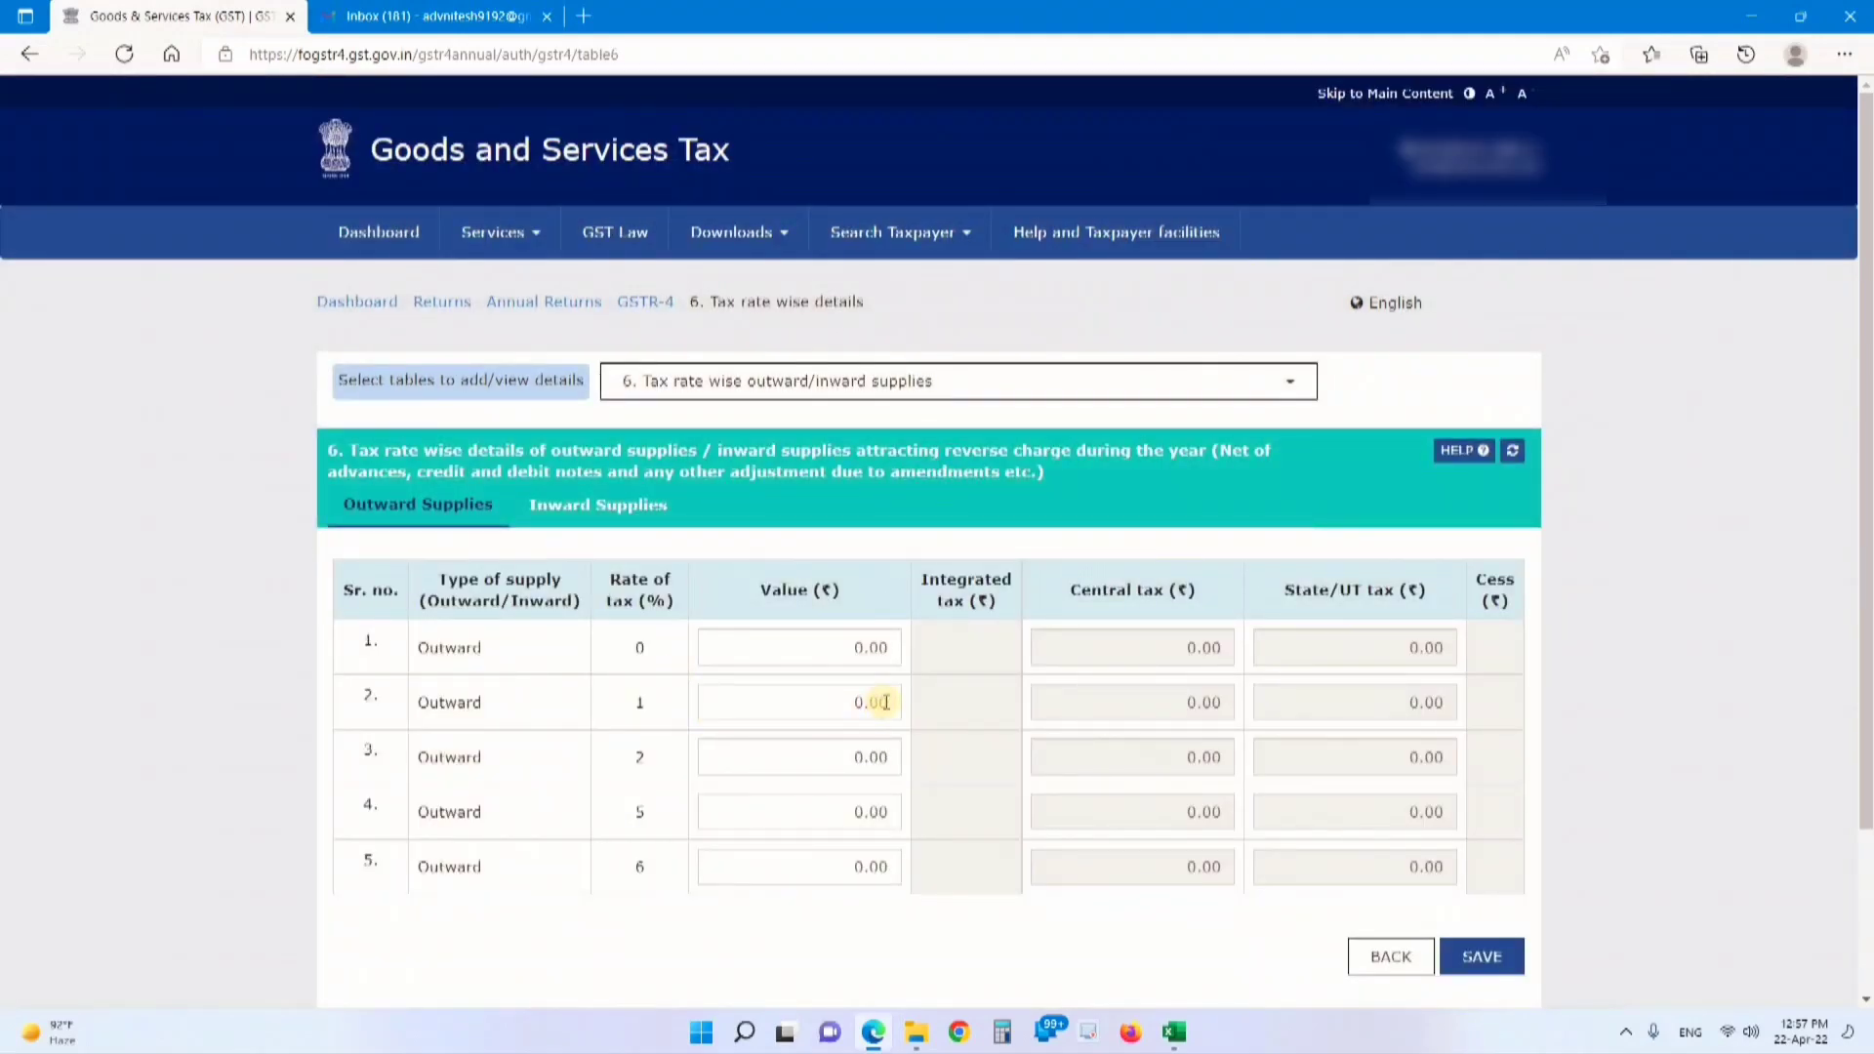
click(765, 380)
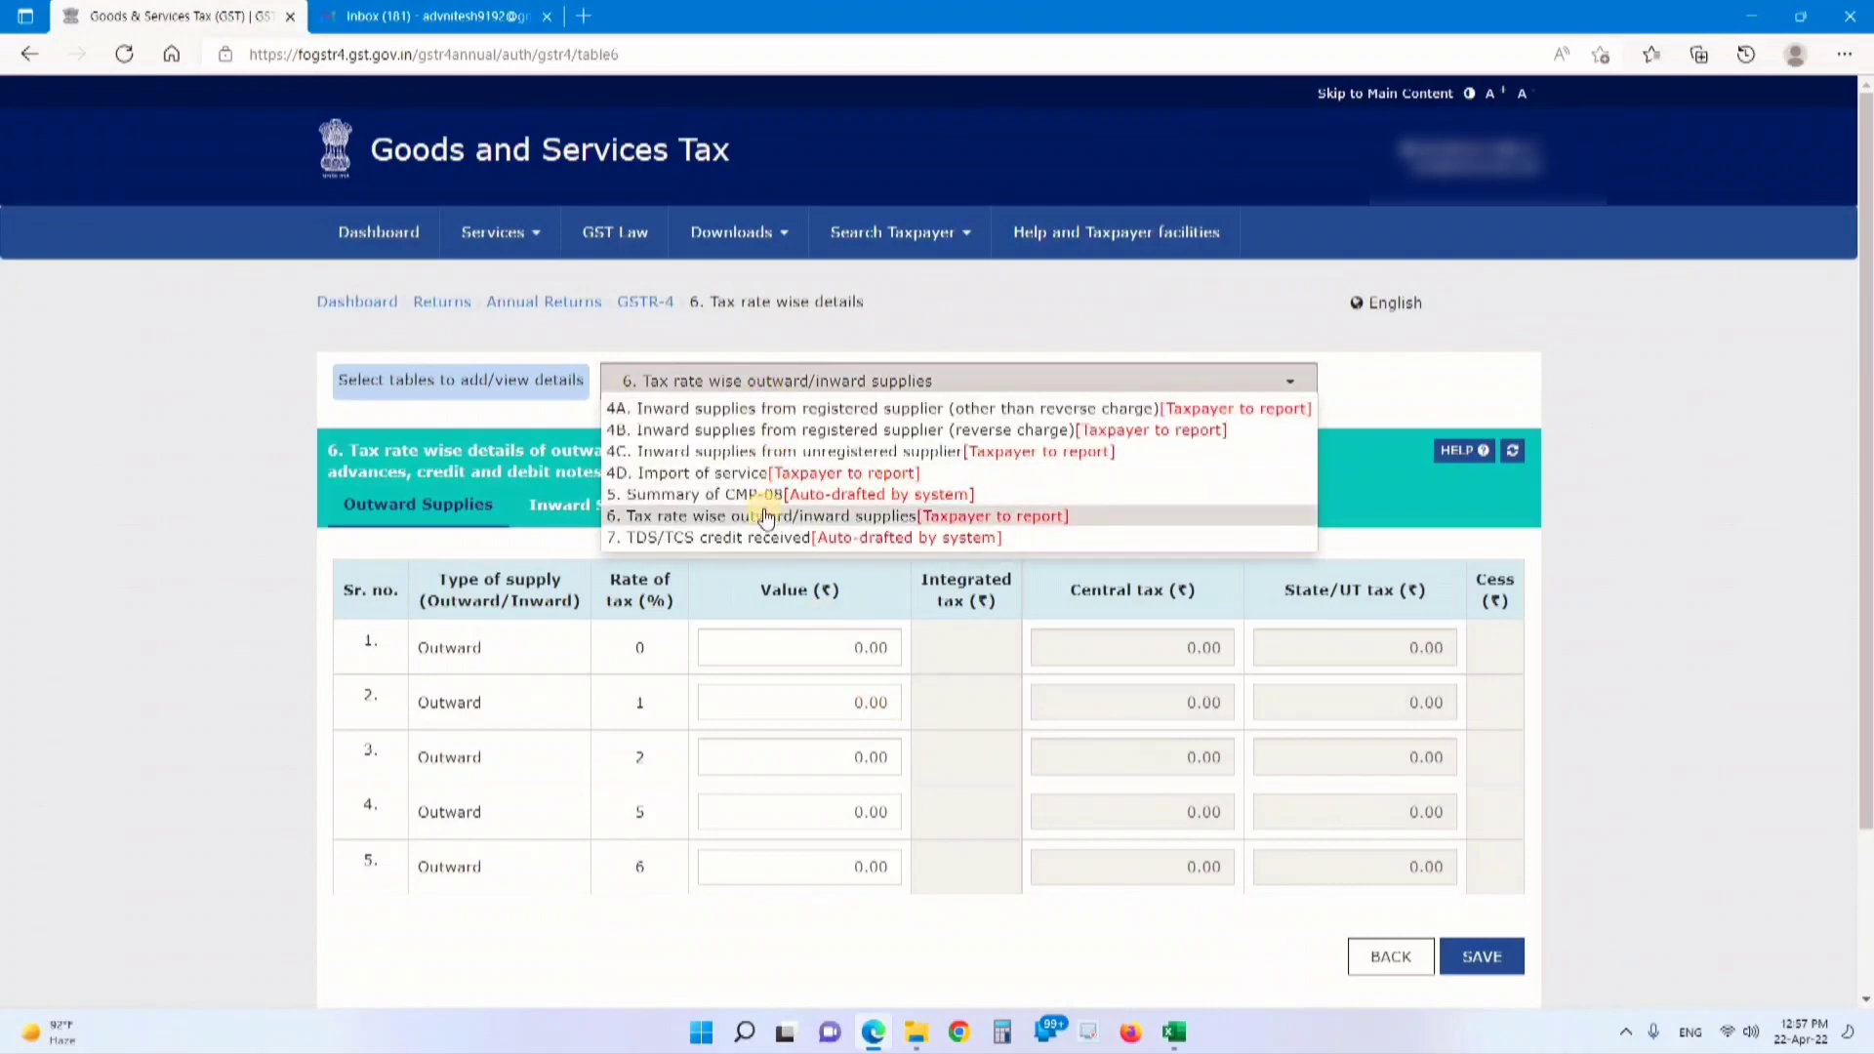
click(763, 495)
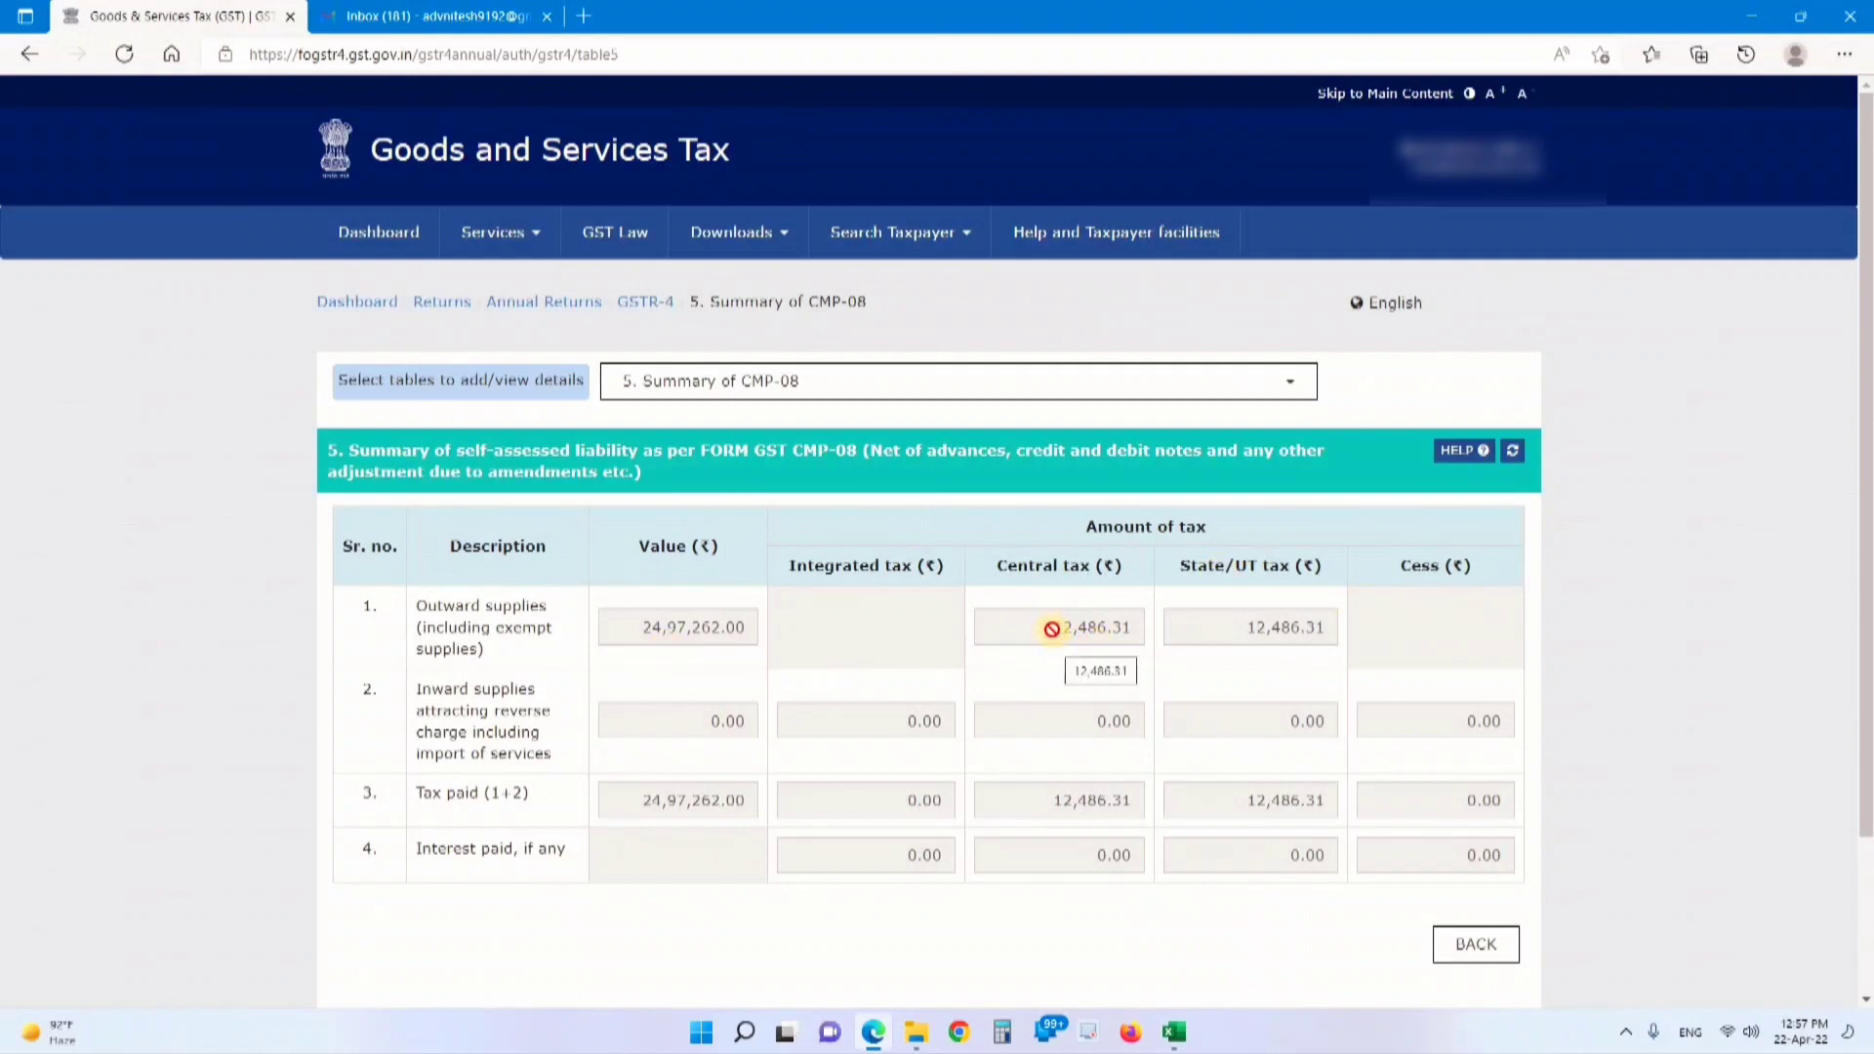
drag(1016, 619, 1130, 634)
Enter 24,97,262 as the value of outward supplies at the 1% rate in table 6 and save it
click(778, 381)
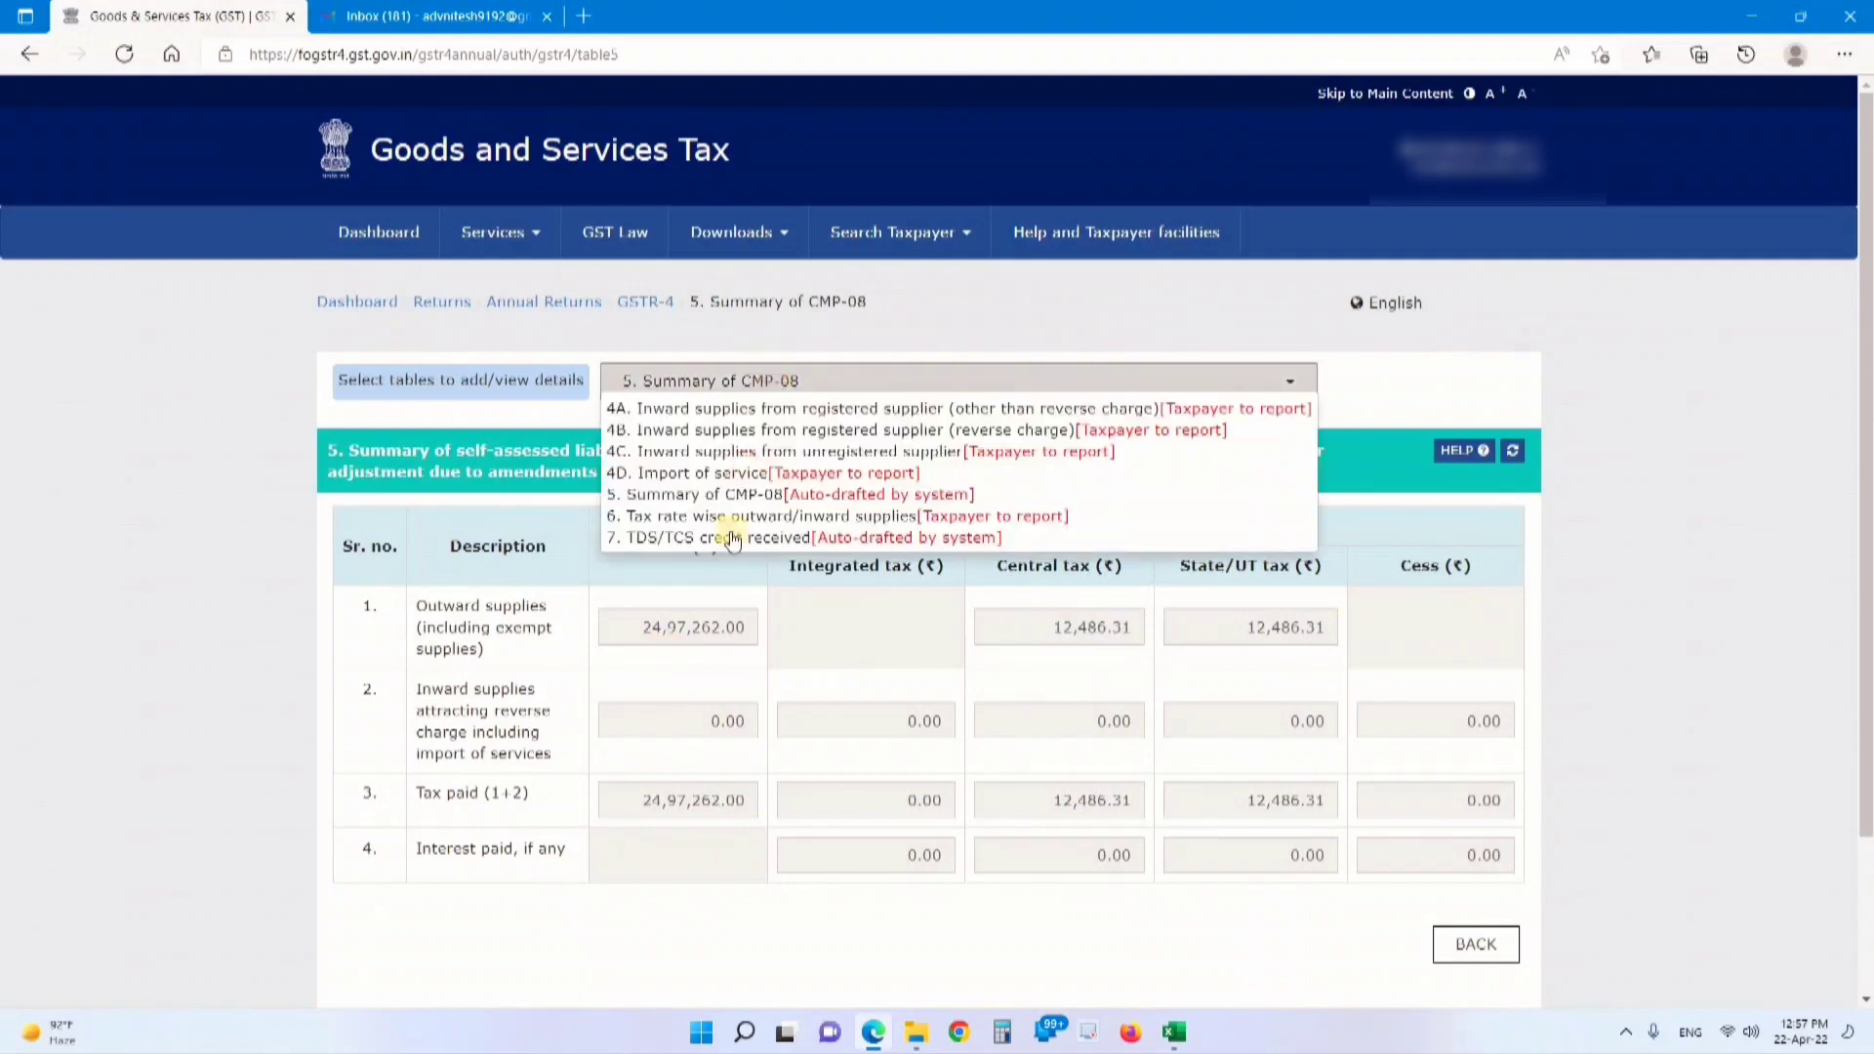
click(711, 517)
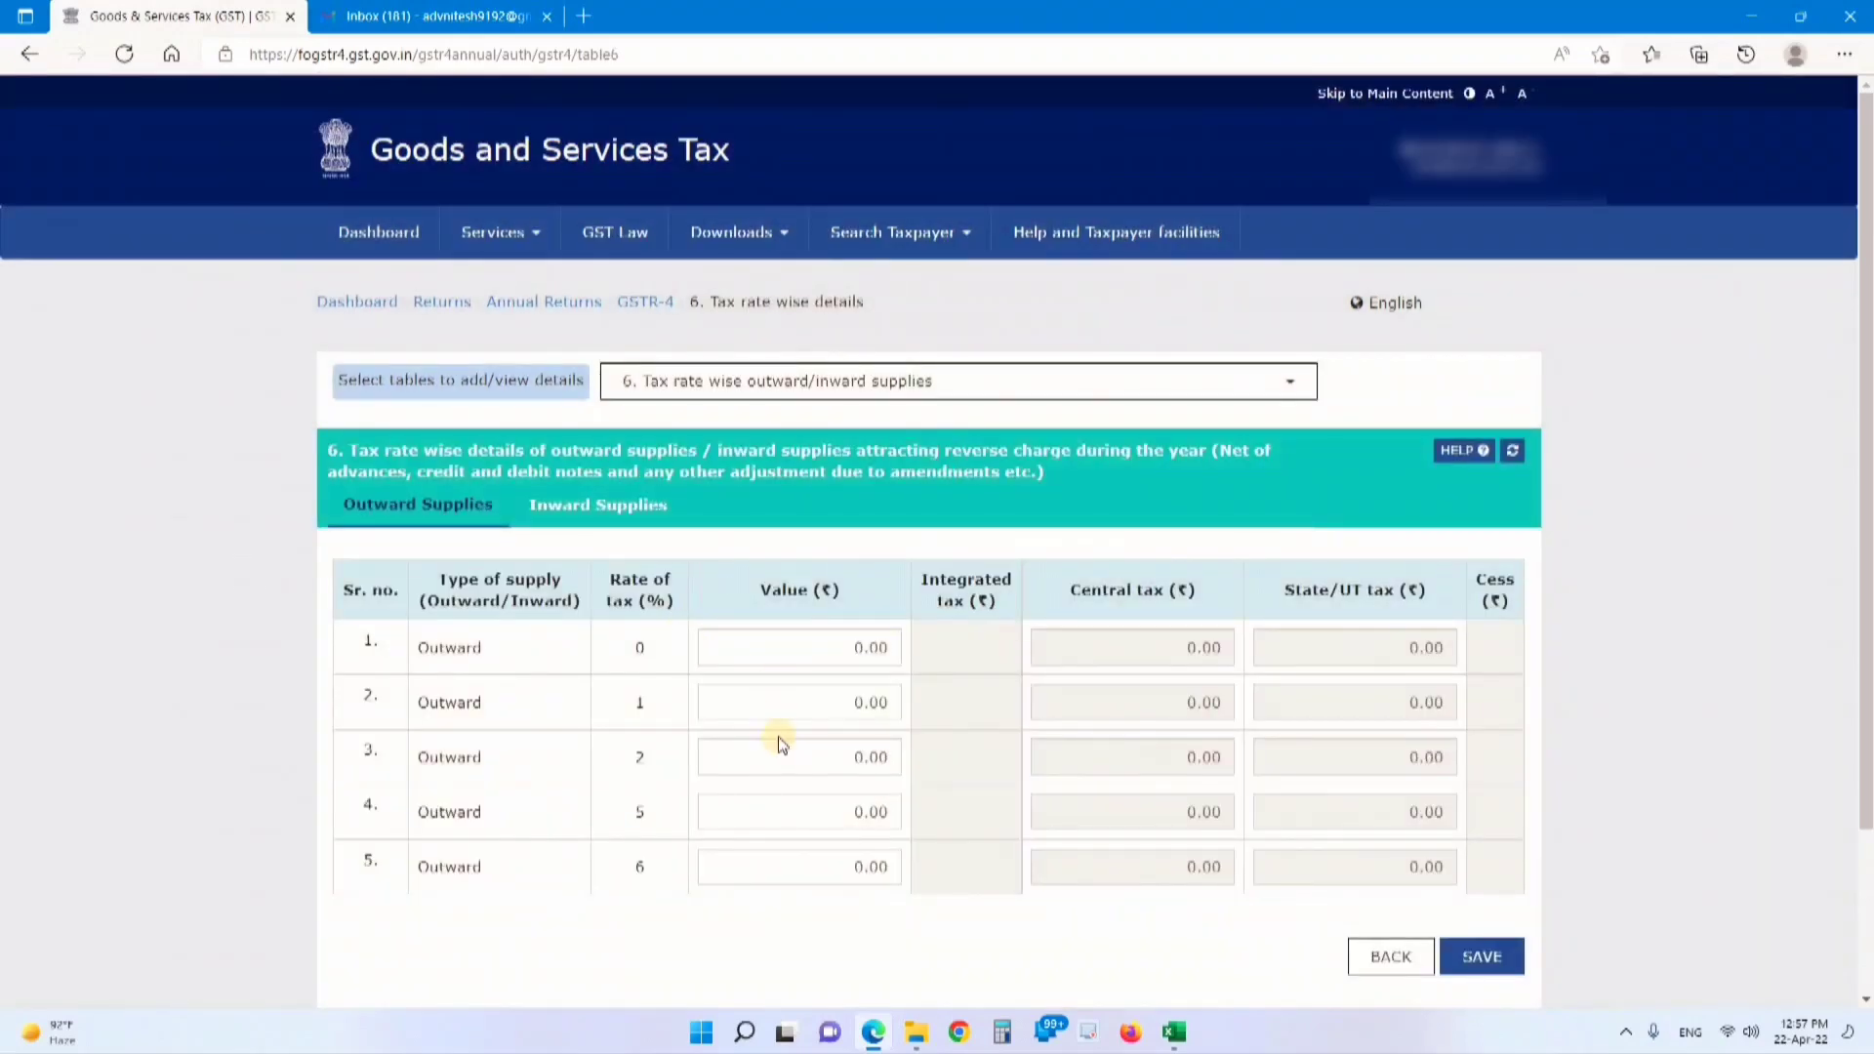
click(783, 705)
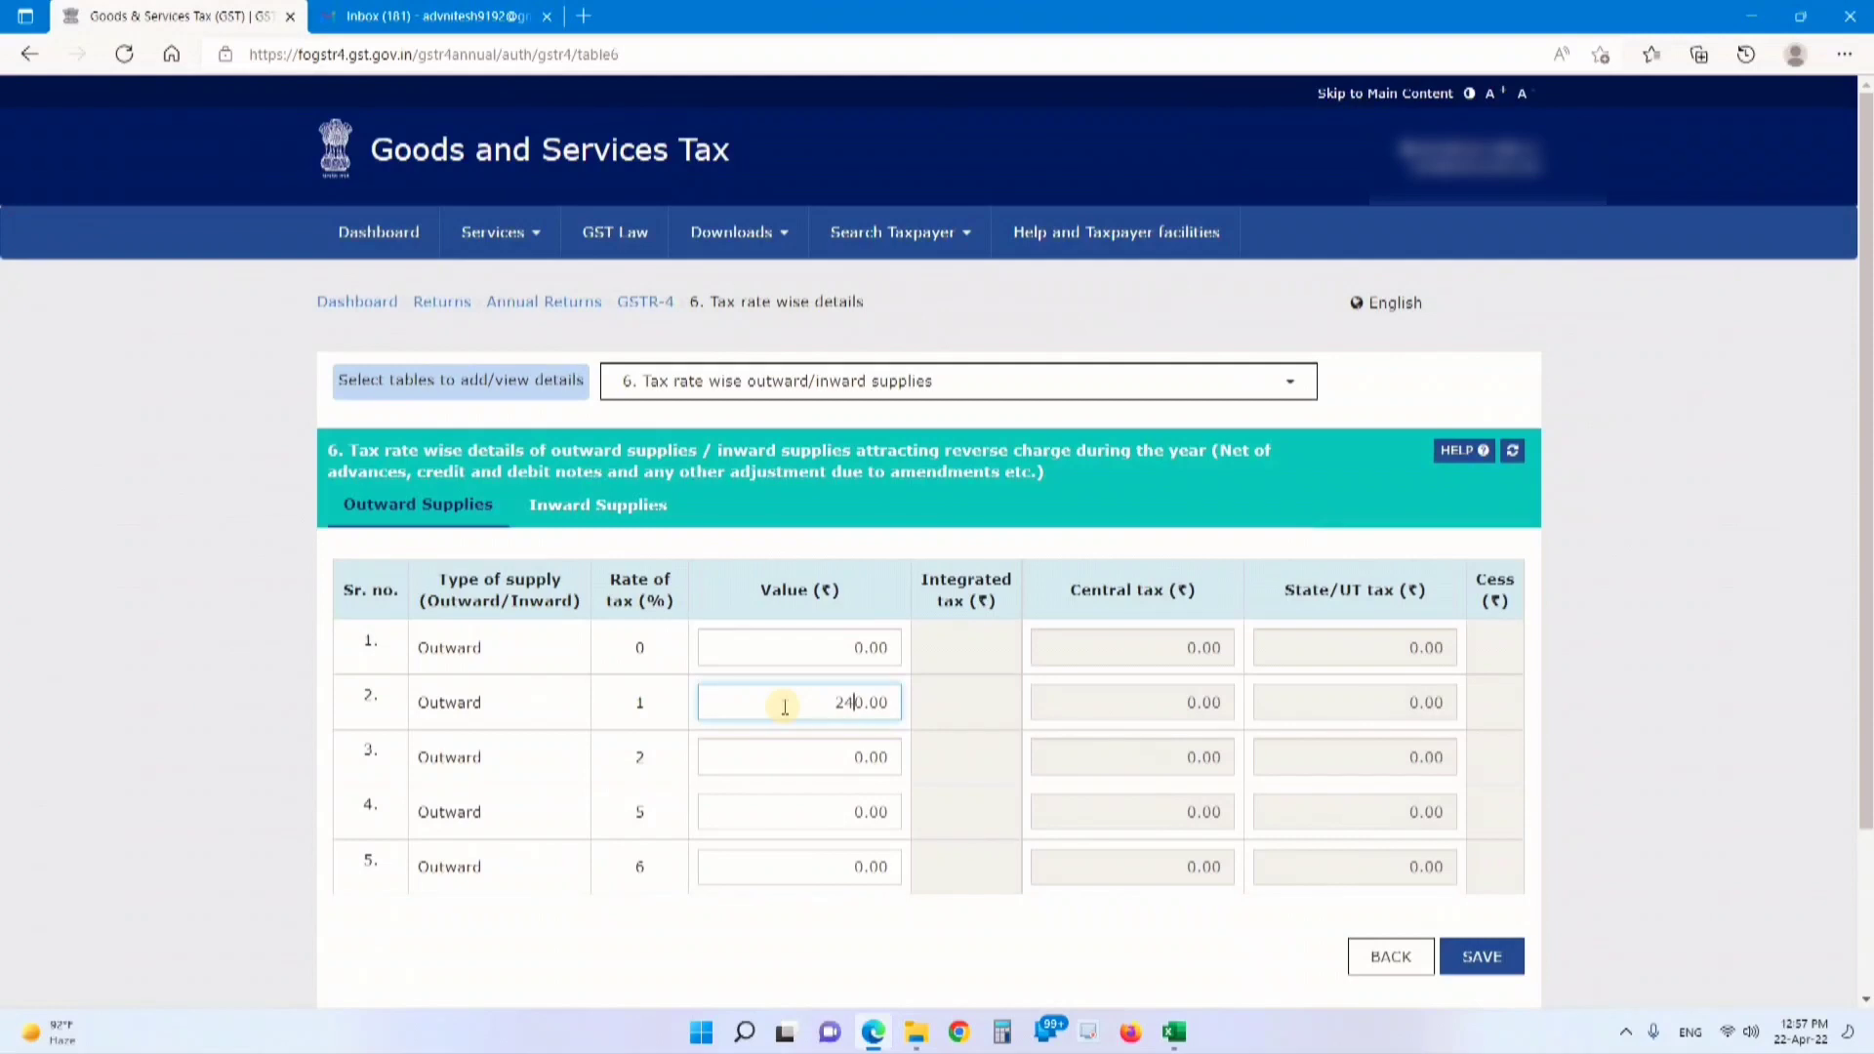
double_click(822, 718)
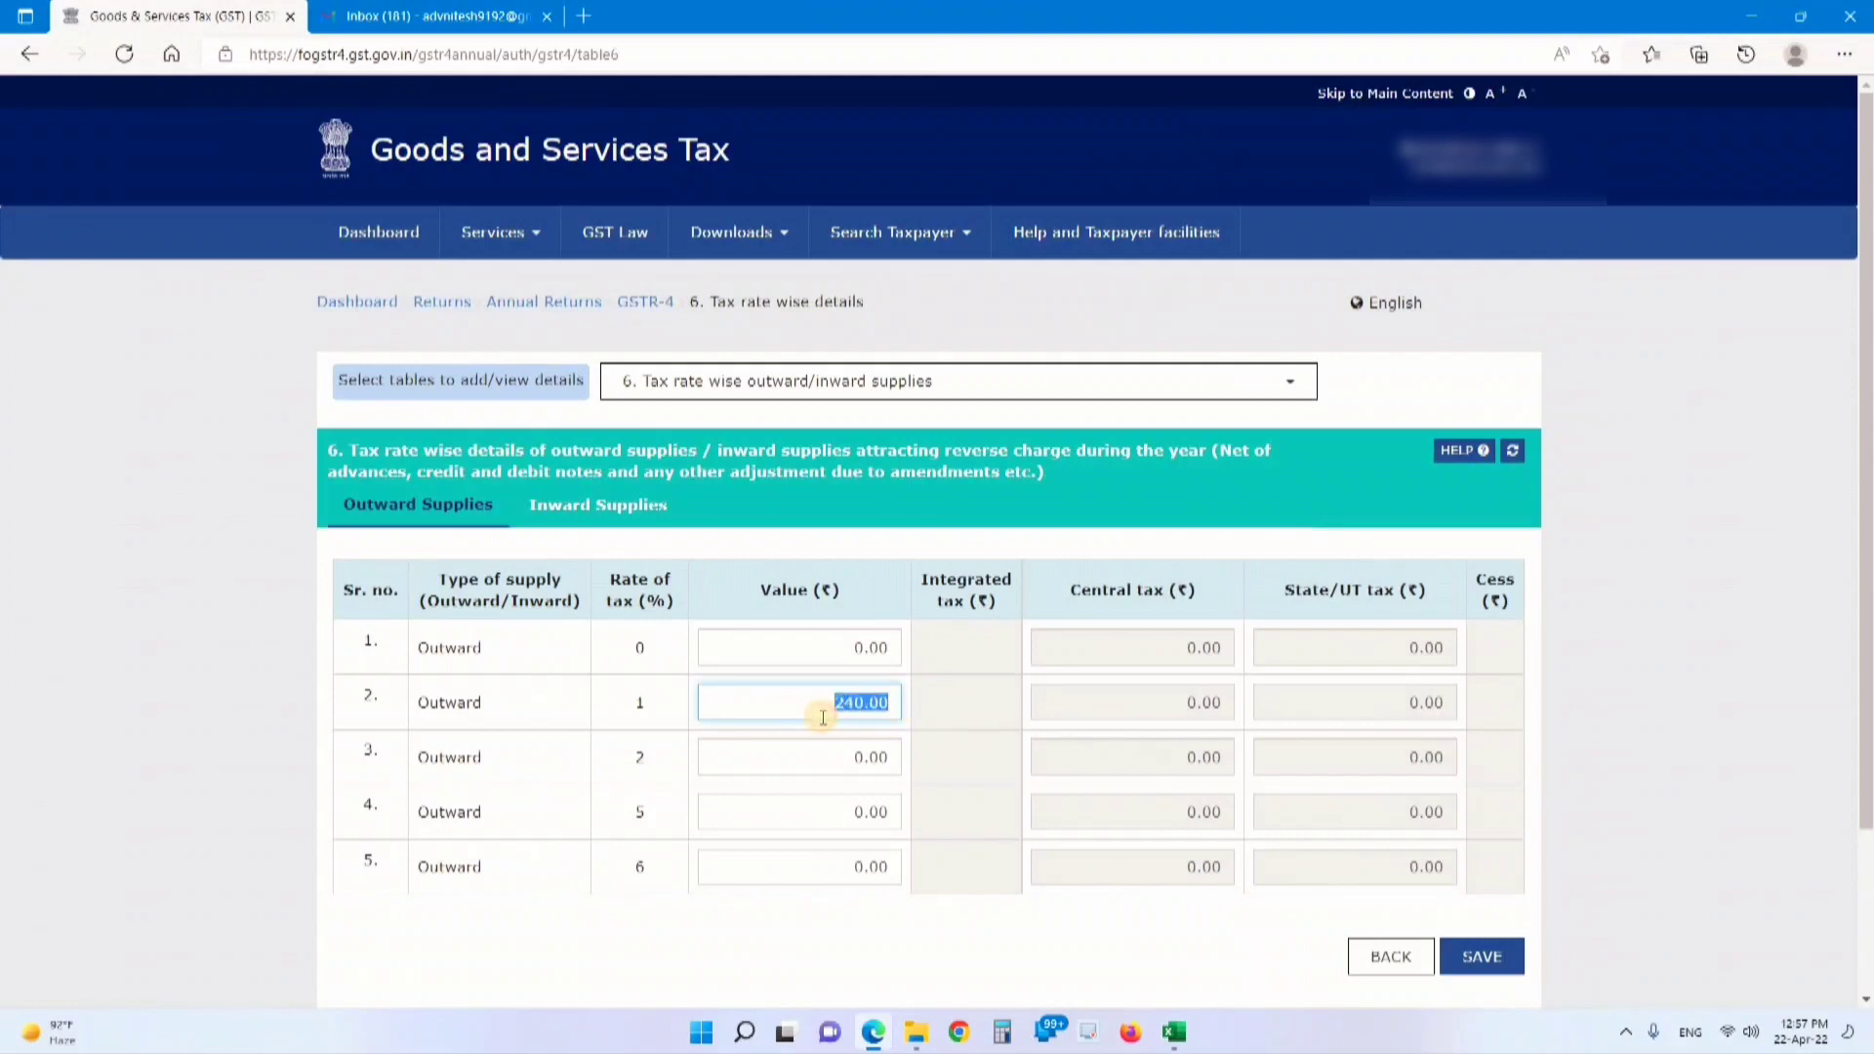
text(2497262)
click(953, 806)
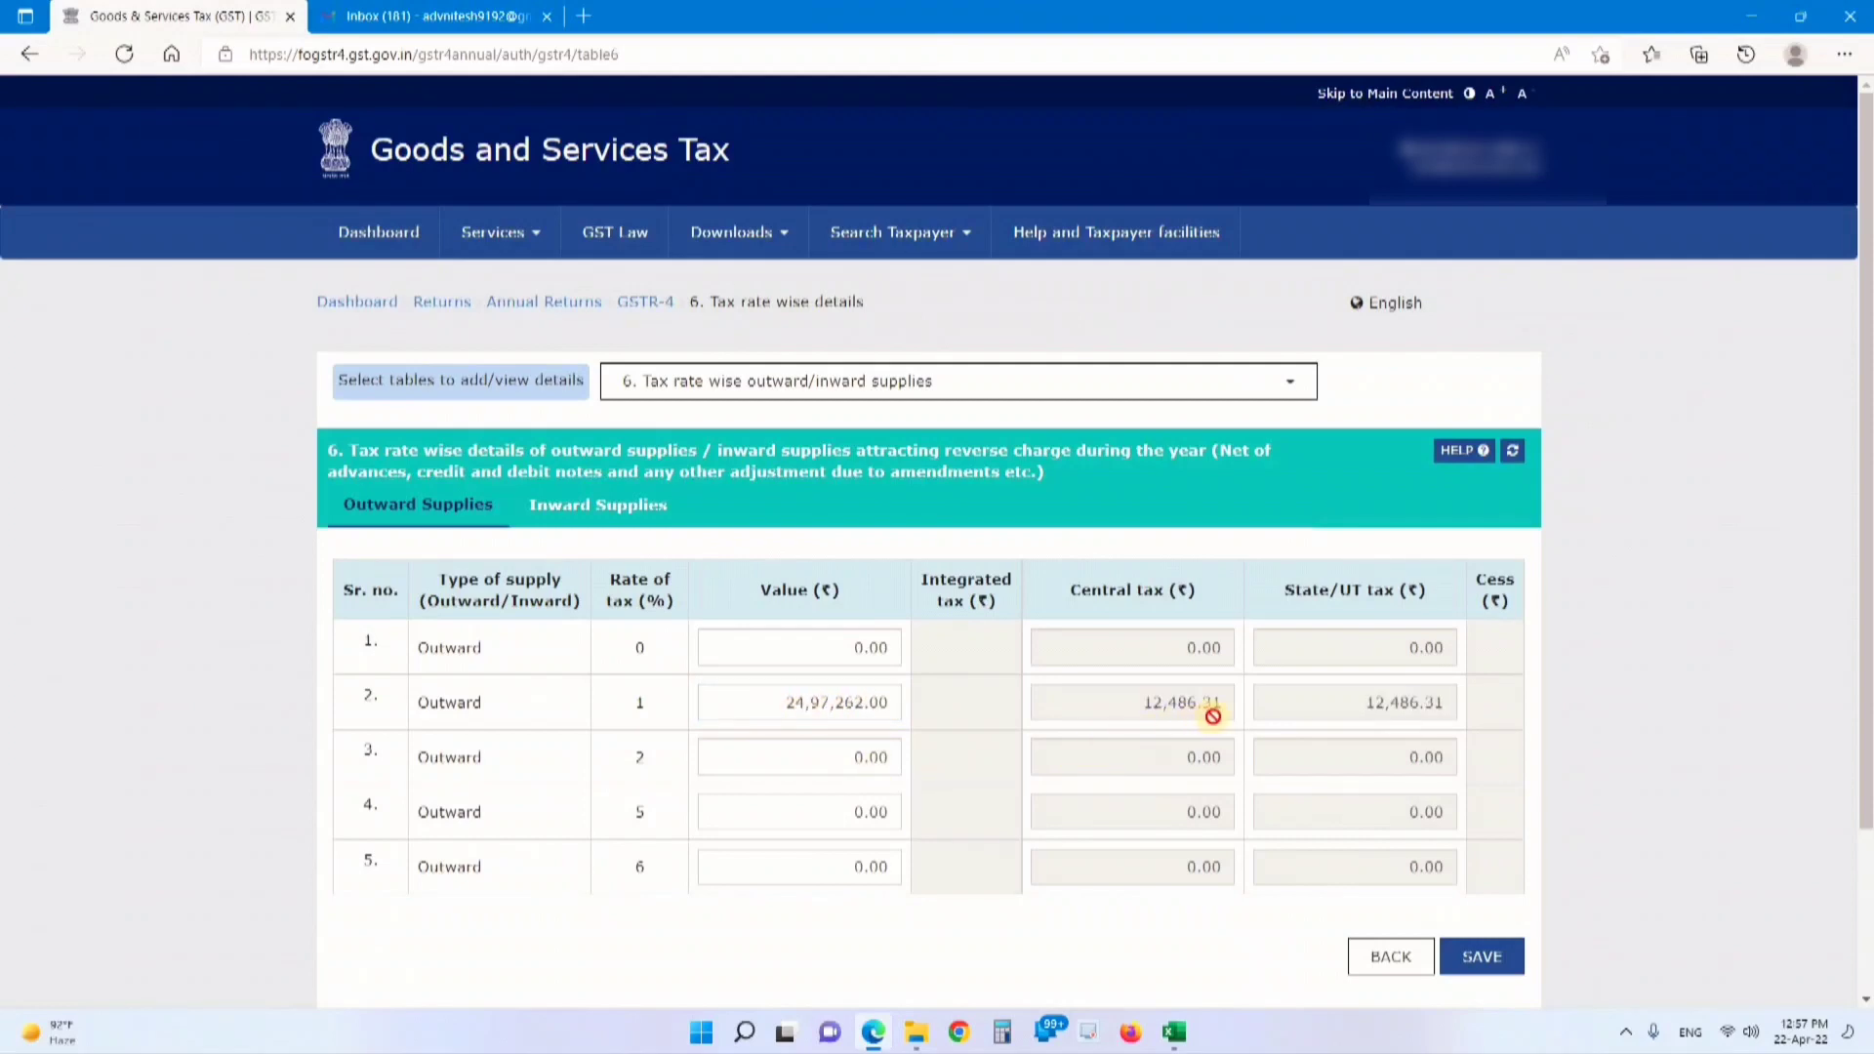
click(1484, 958)
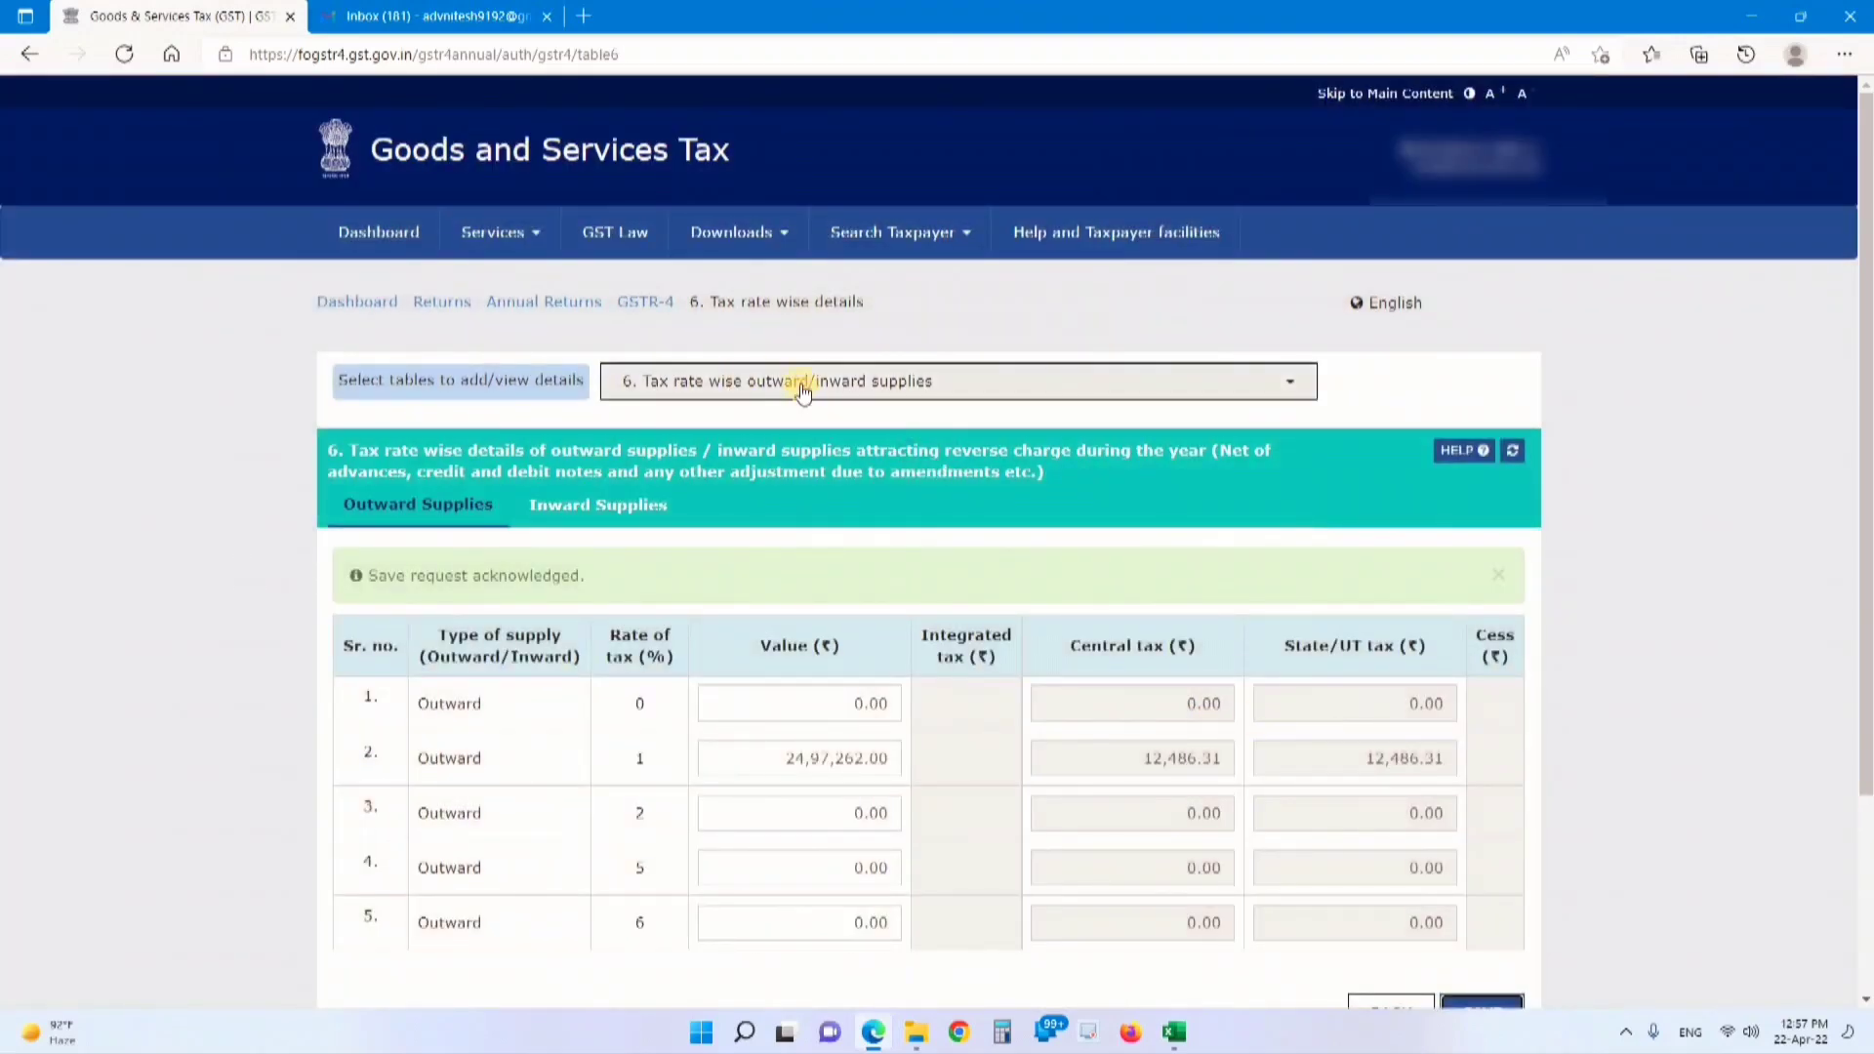
Compare the central tax and State/UT tax on outward supplies in table 5 with the 1% row of table 6
click(802, 387)
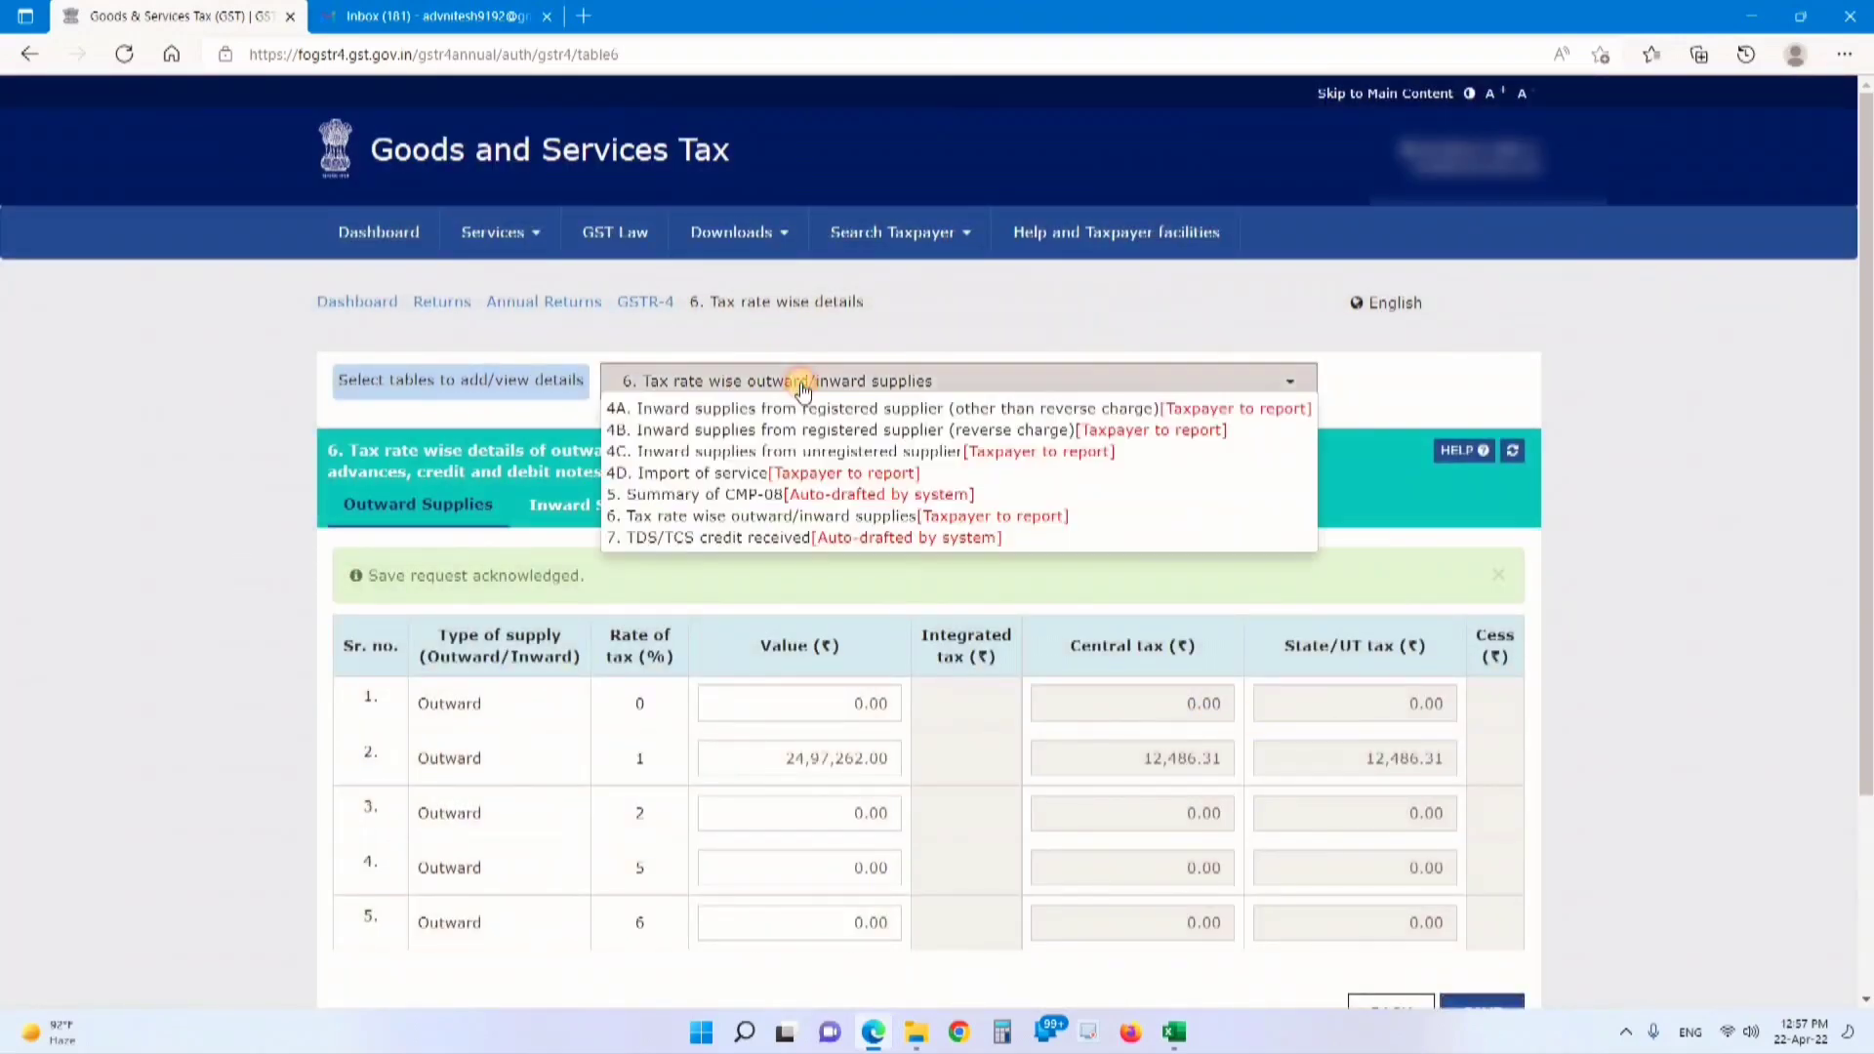
click(816, 494)
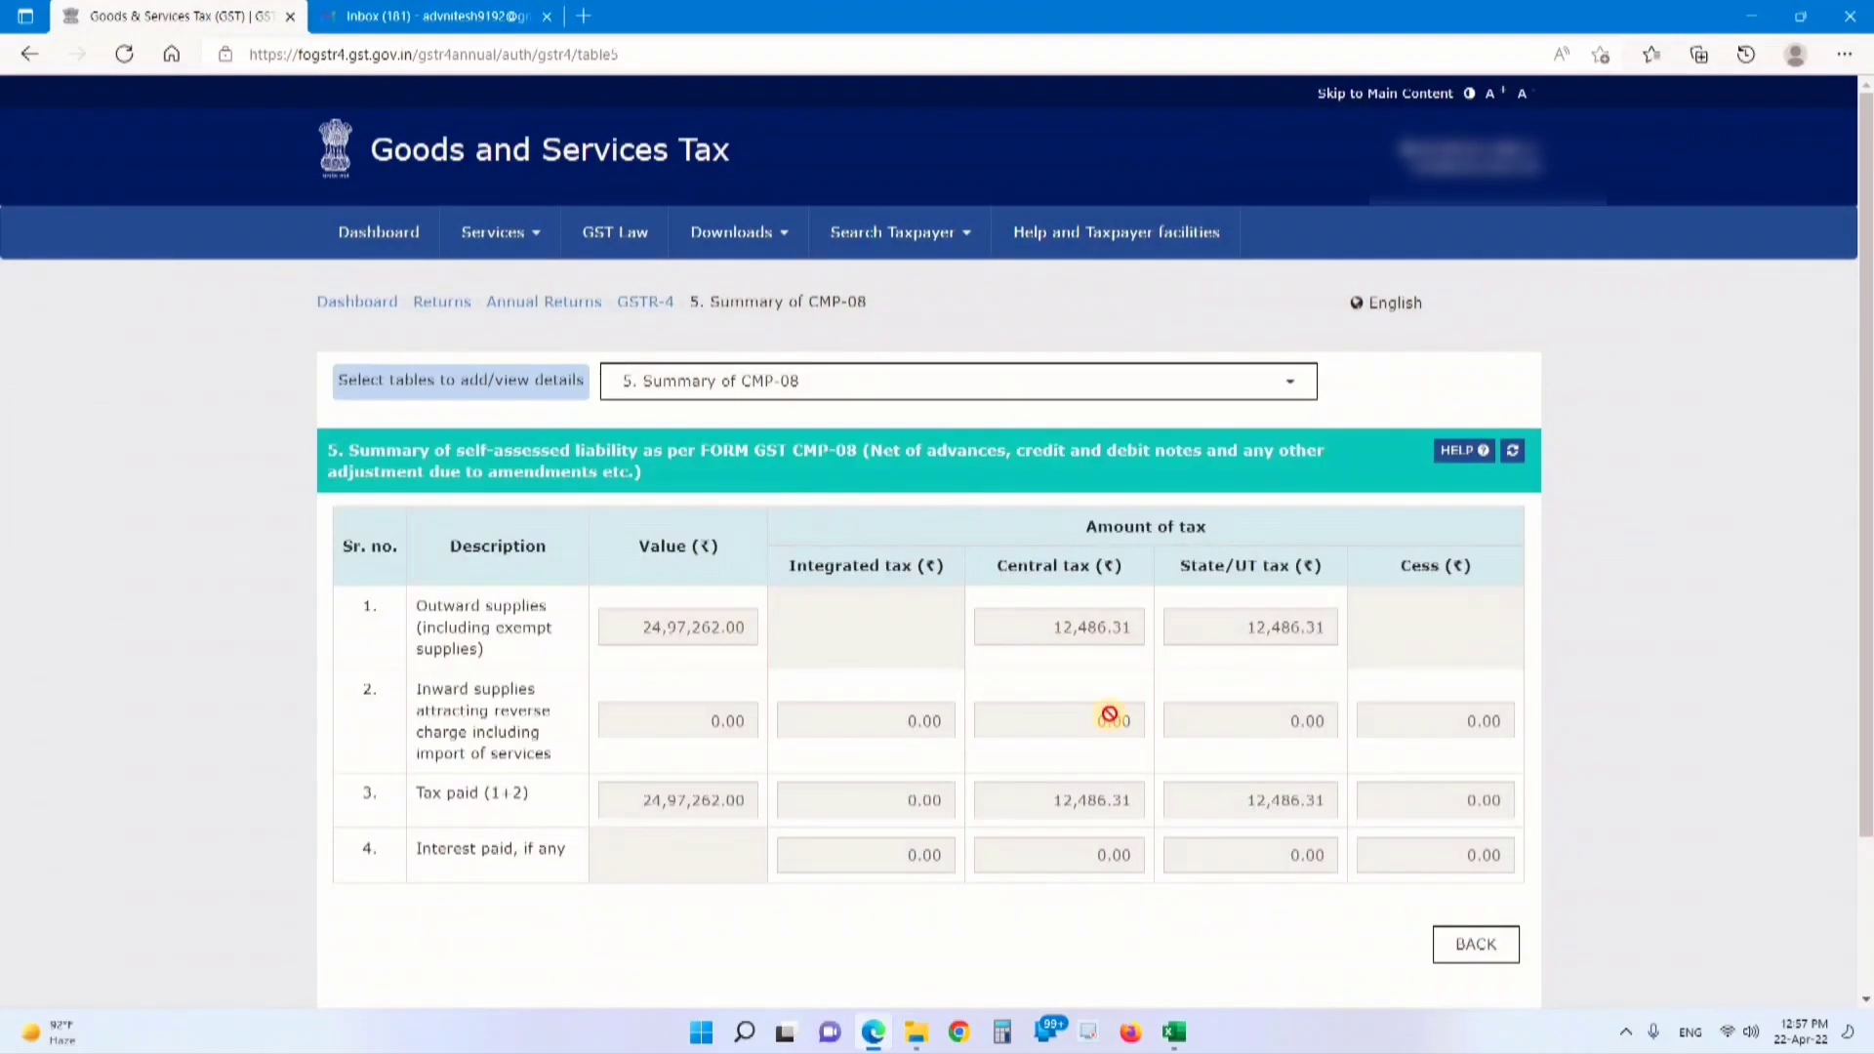
drag(1038, 633, 1122, 628)
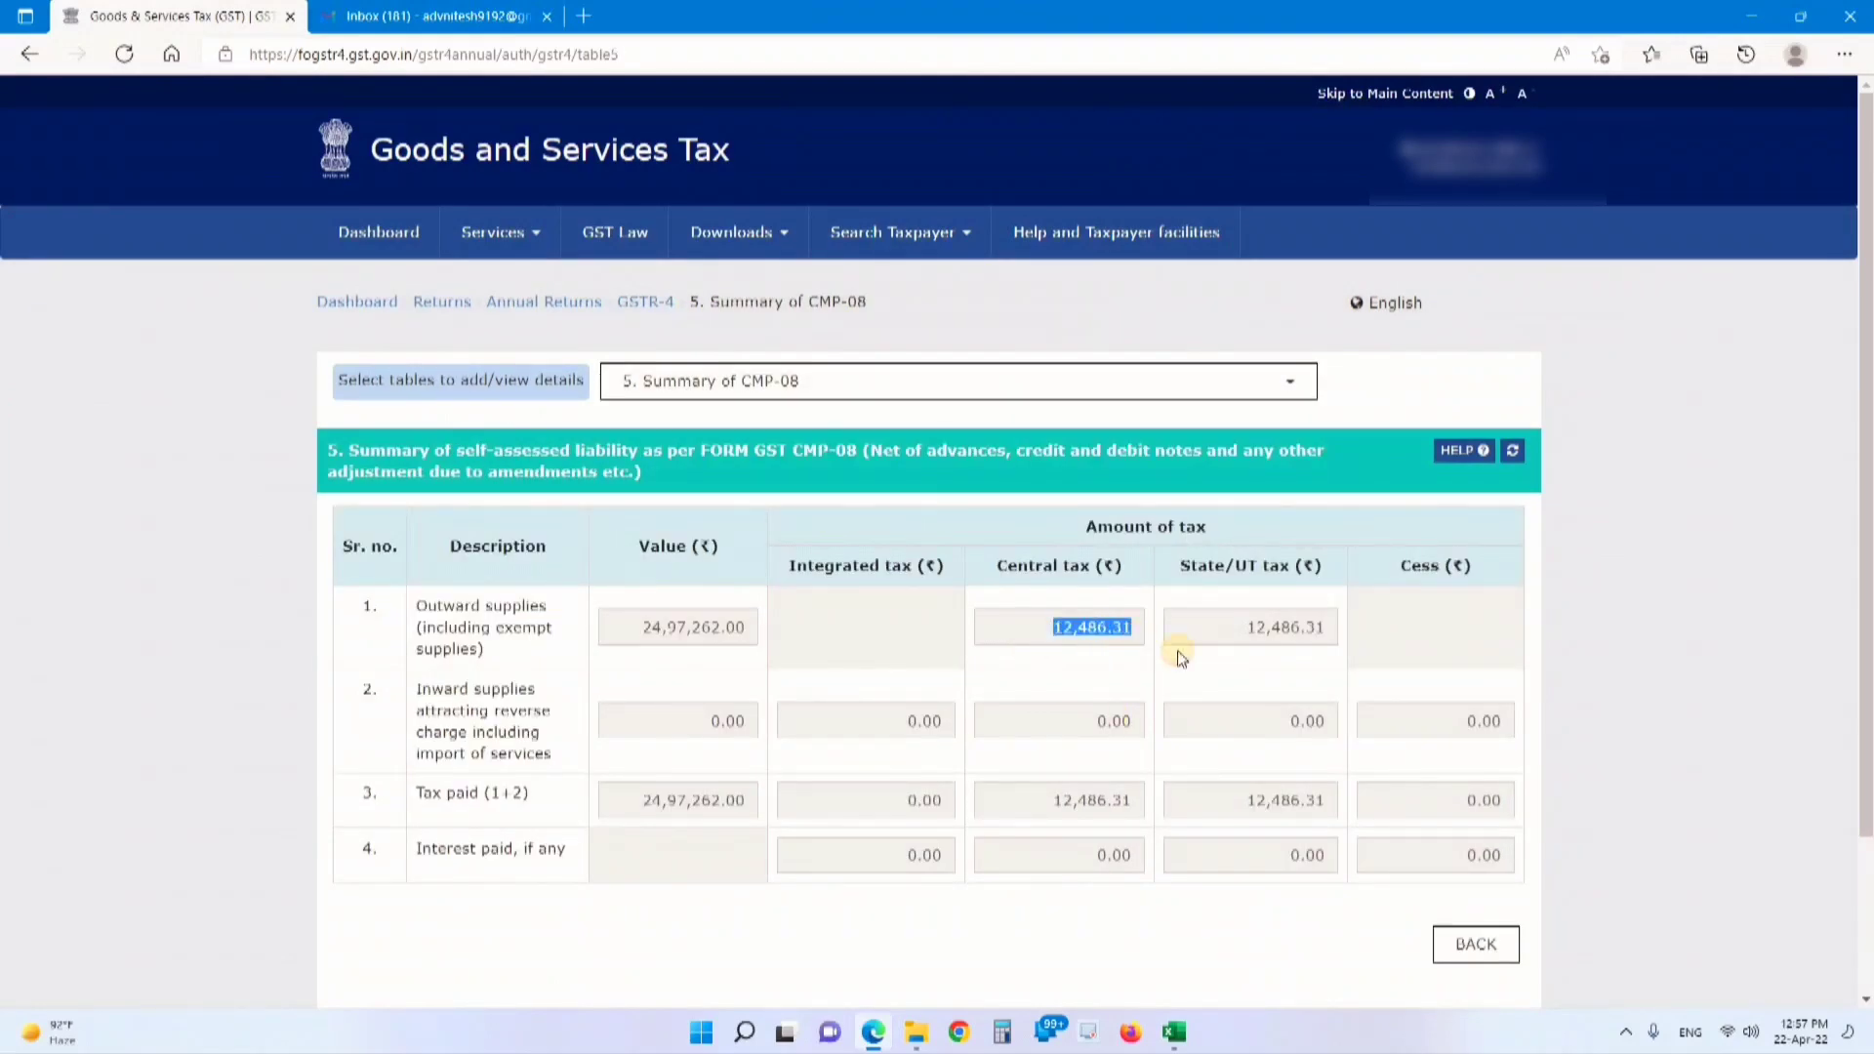
drag(1239, 626, 1330, 627)
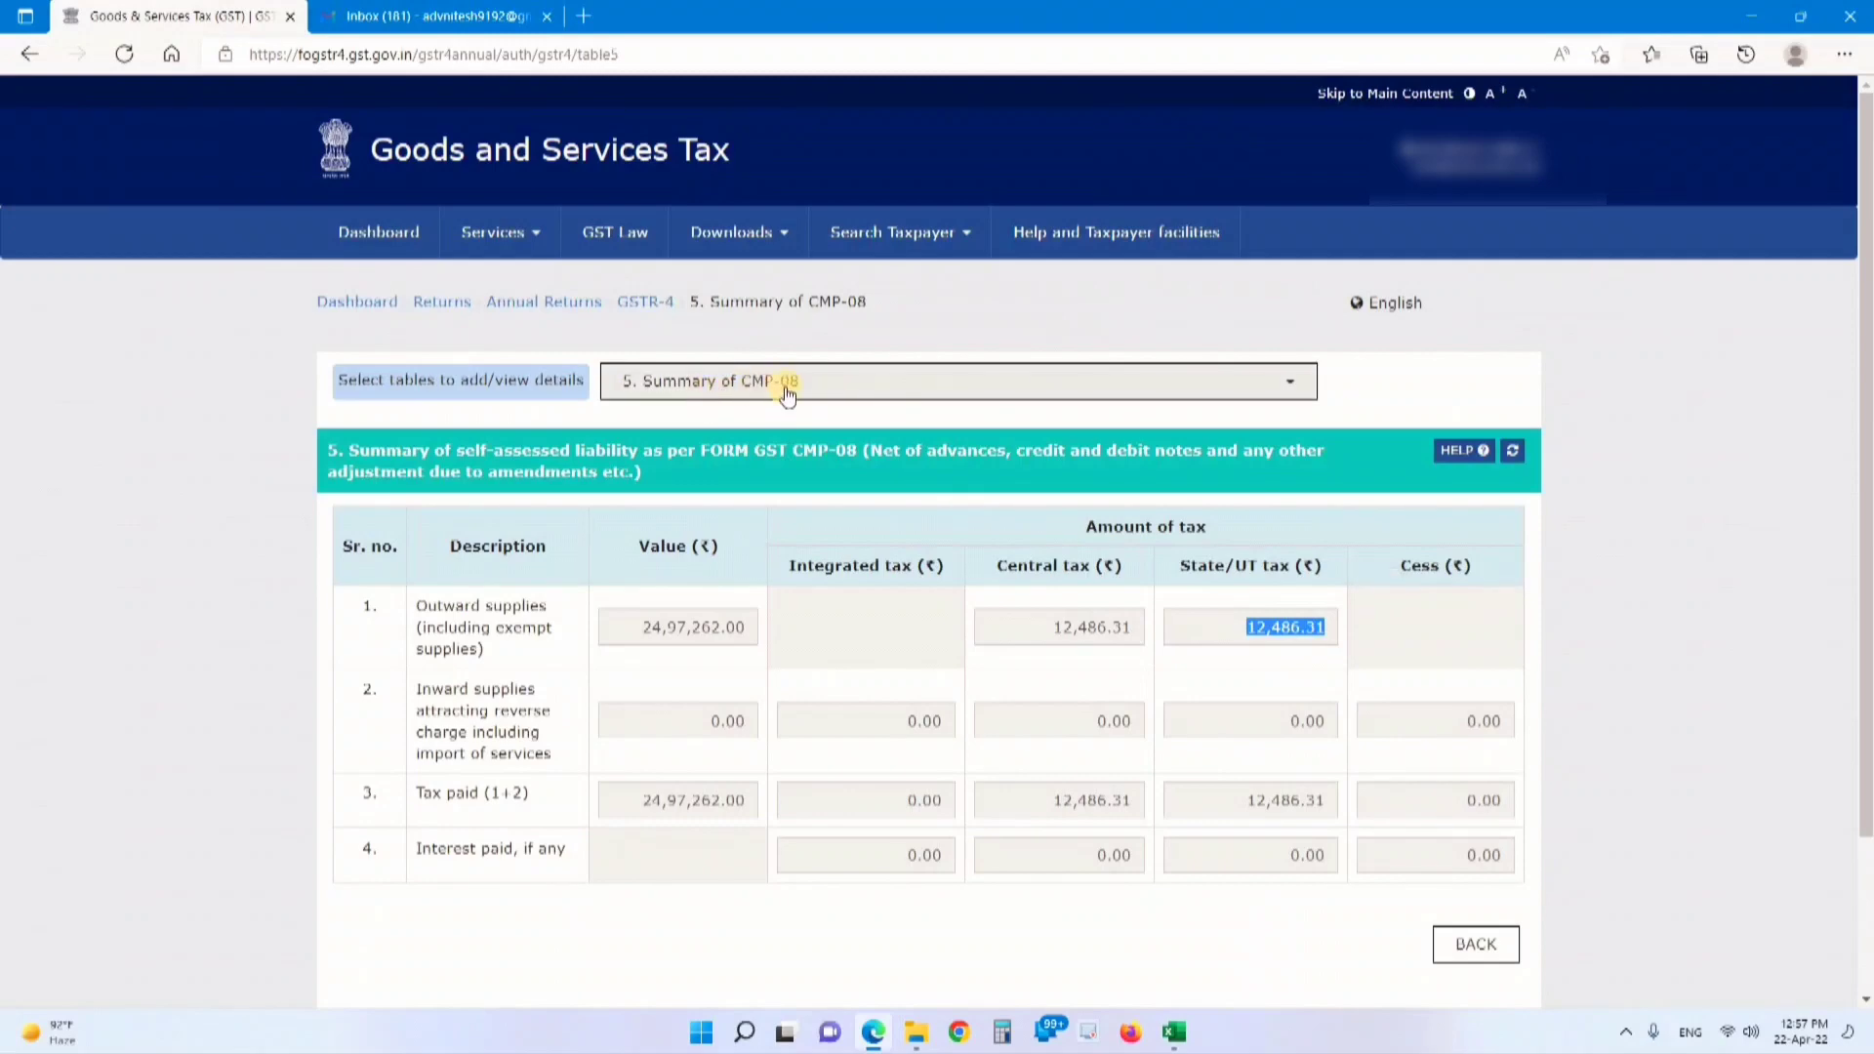
click(770, 392)
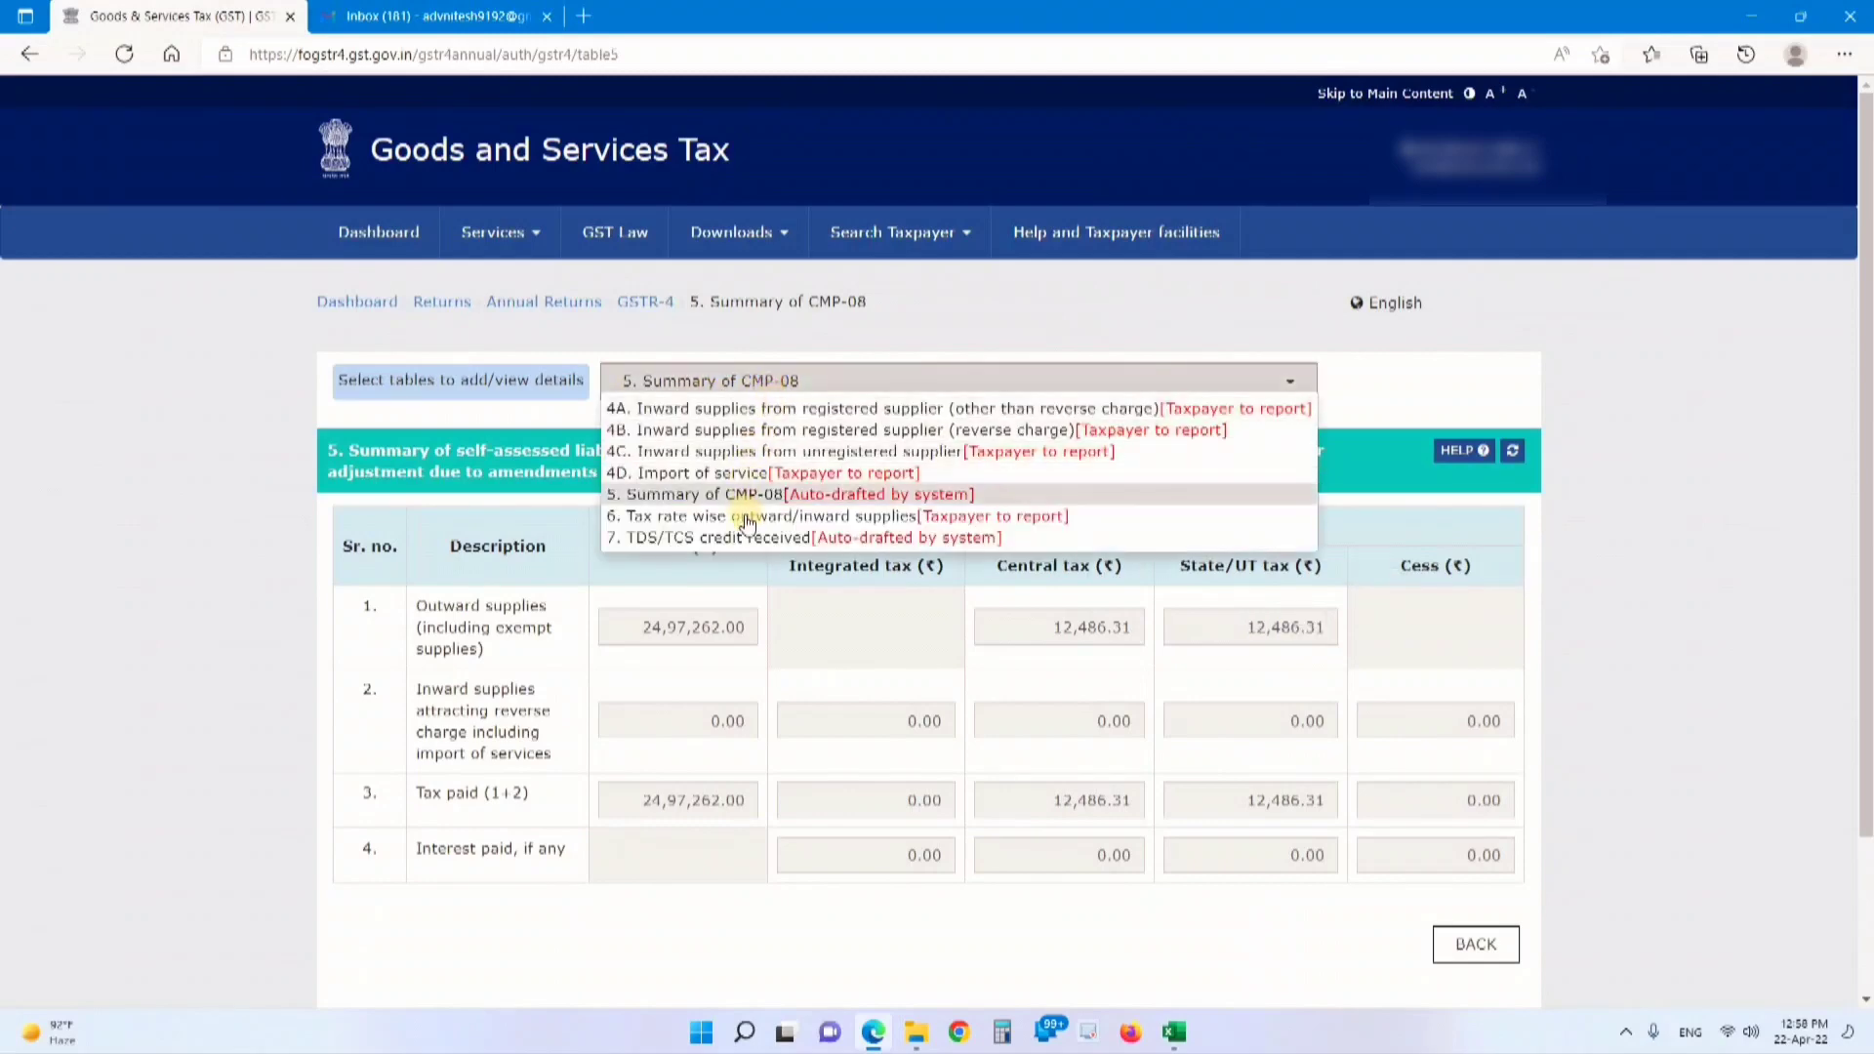
click(742, 515)
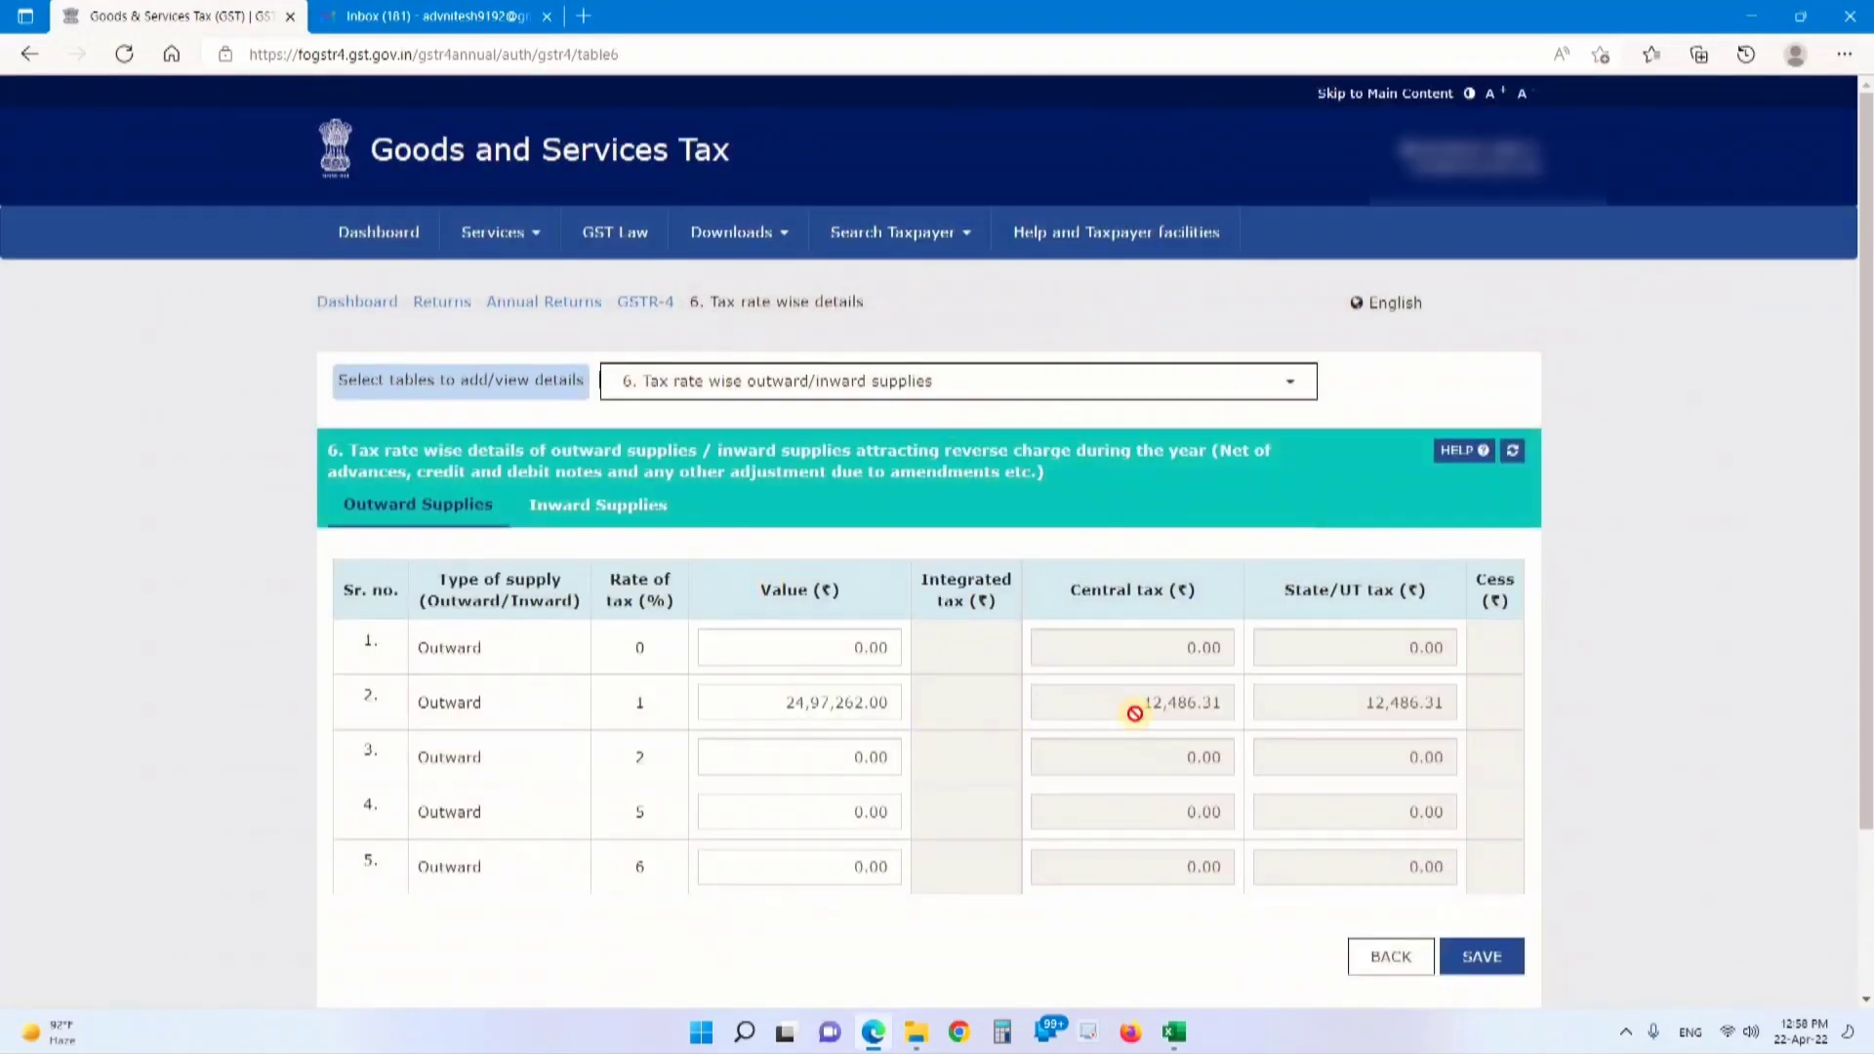
drag(1134, 712, 1242, 711)
double_click(1423, 702)
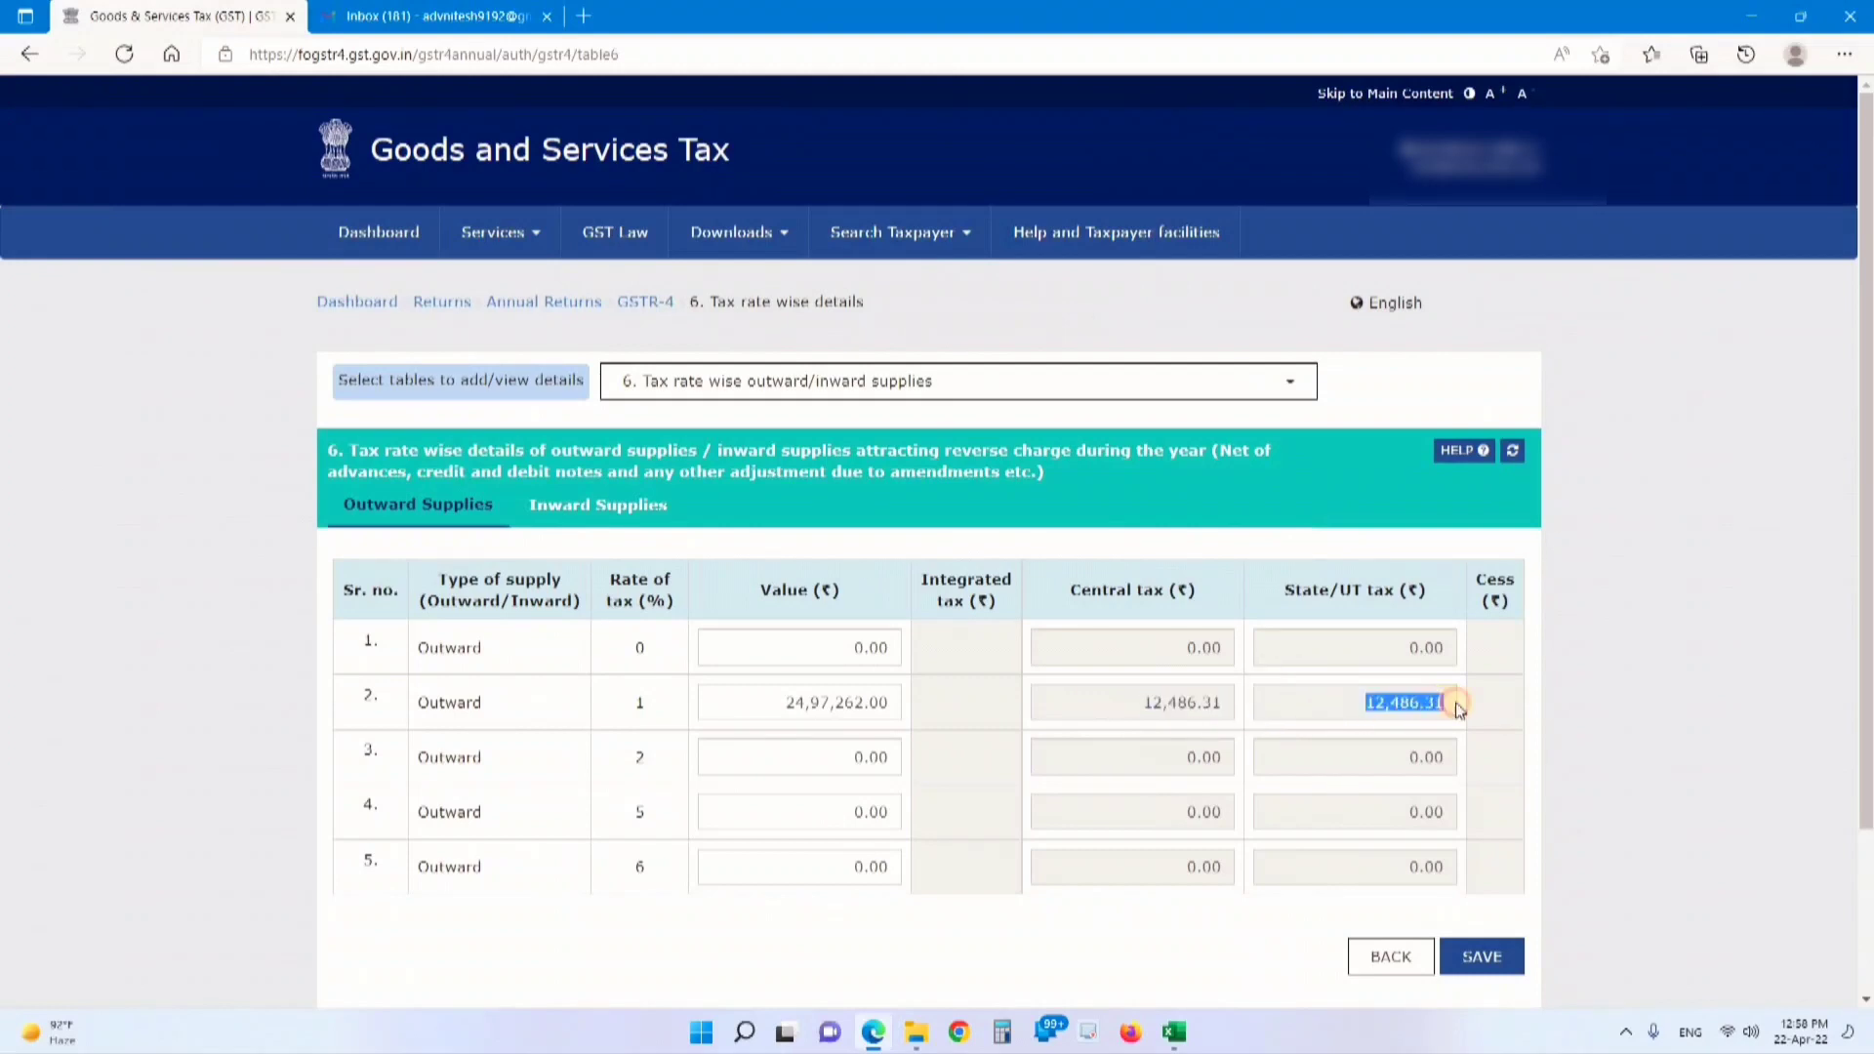
View table 7, TDS/TCS credit received, and return to the main GSTR-4 page
click(781, 379)
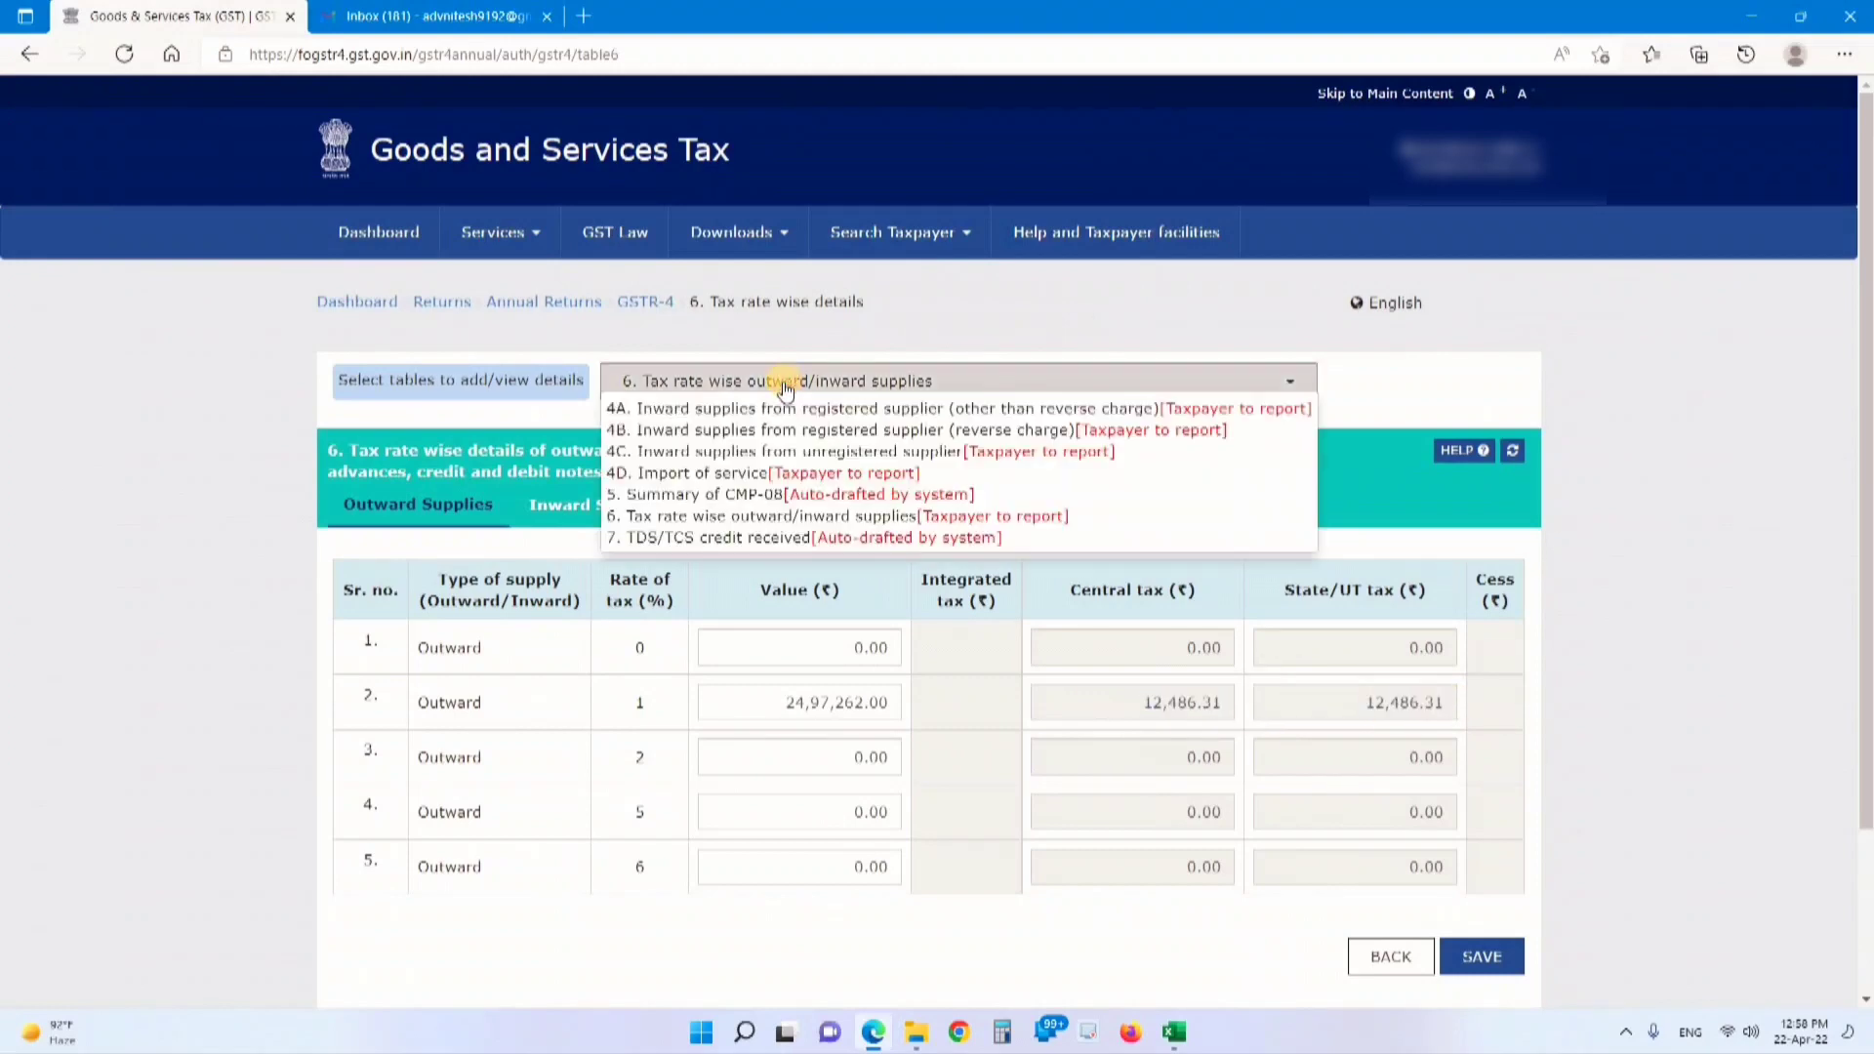
click(774, 539)
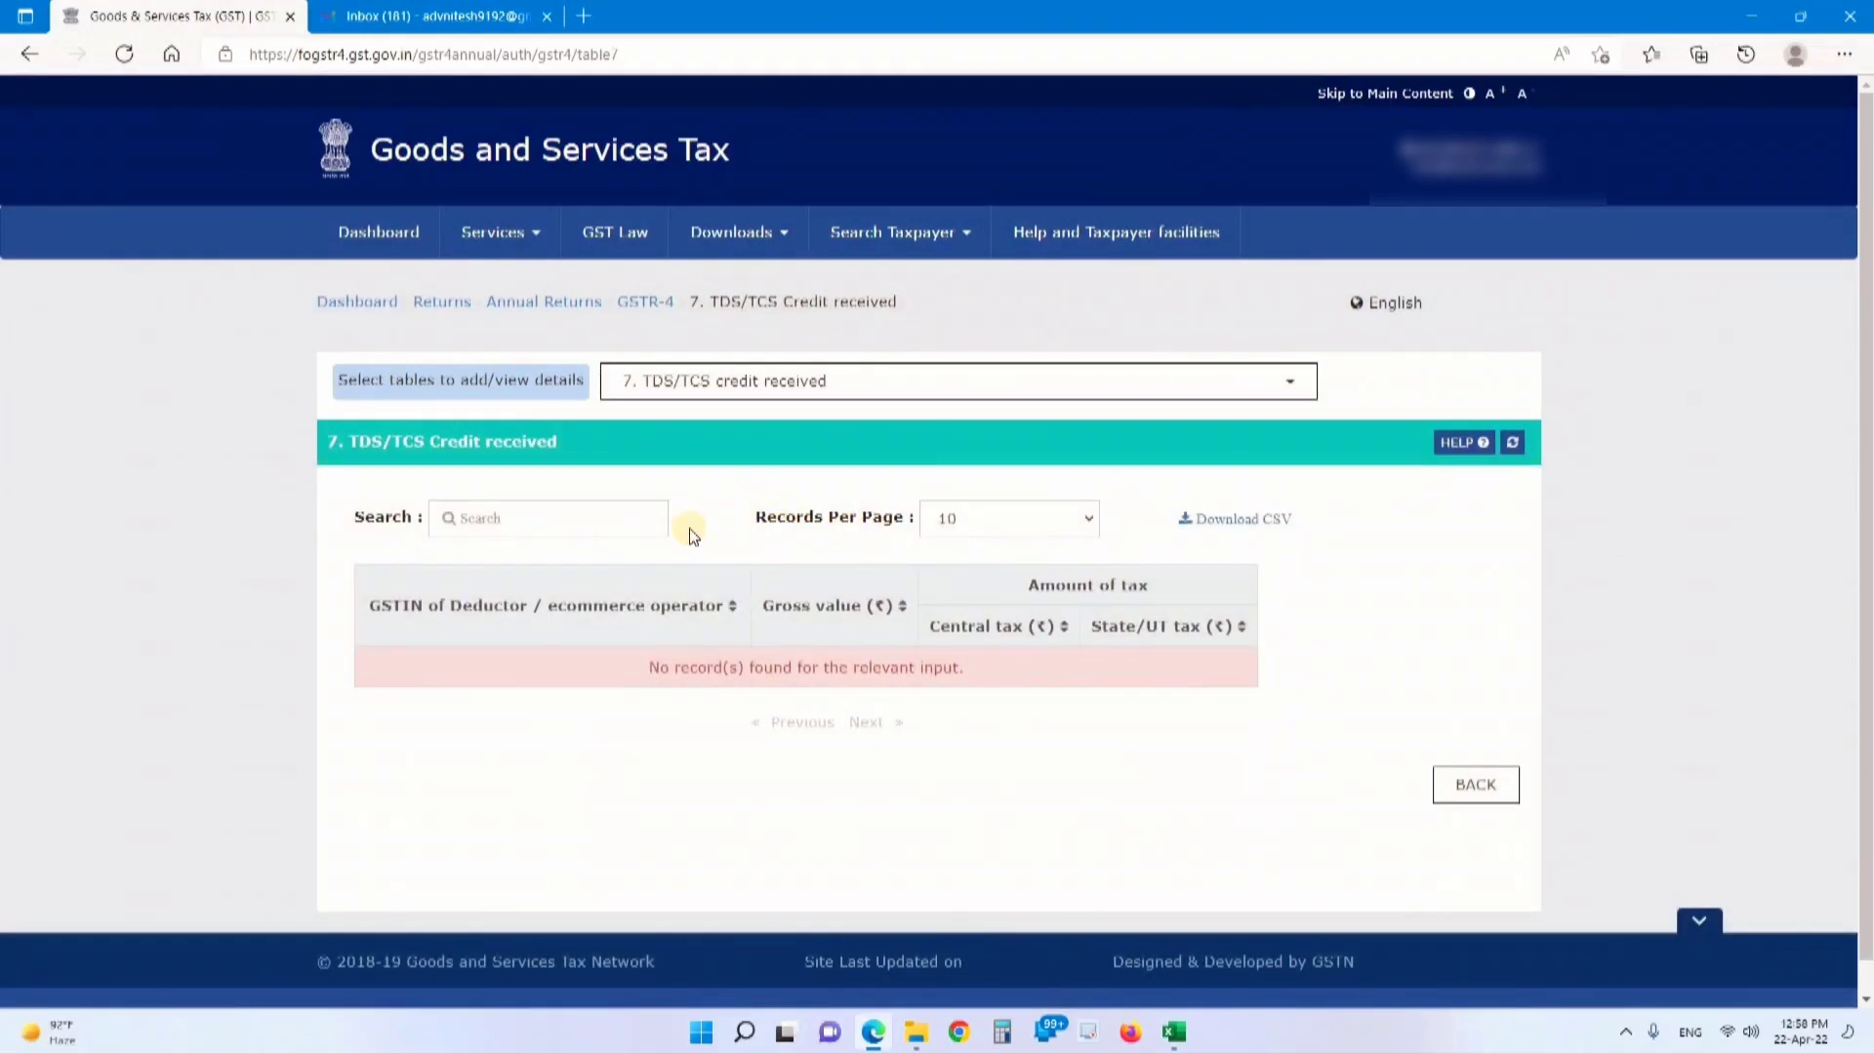
click(1468, 776)
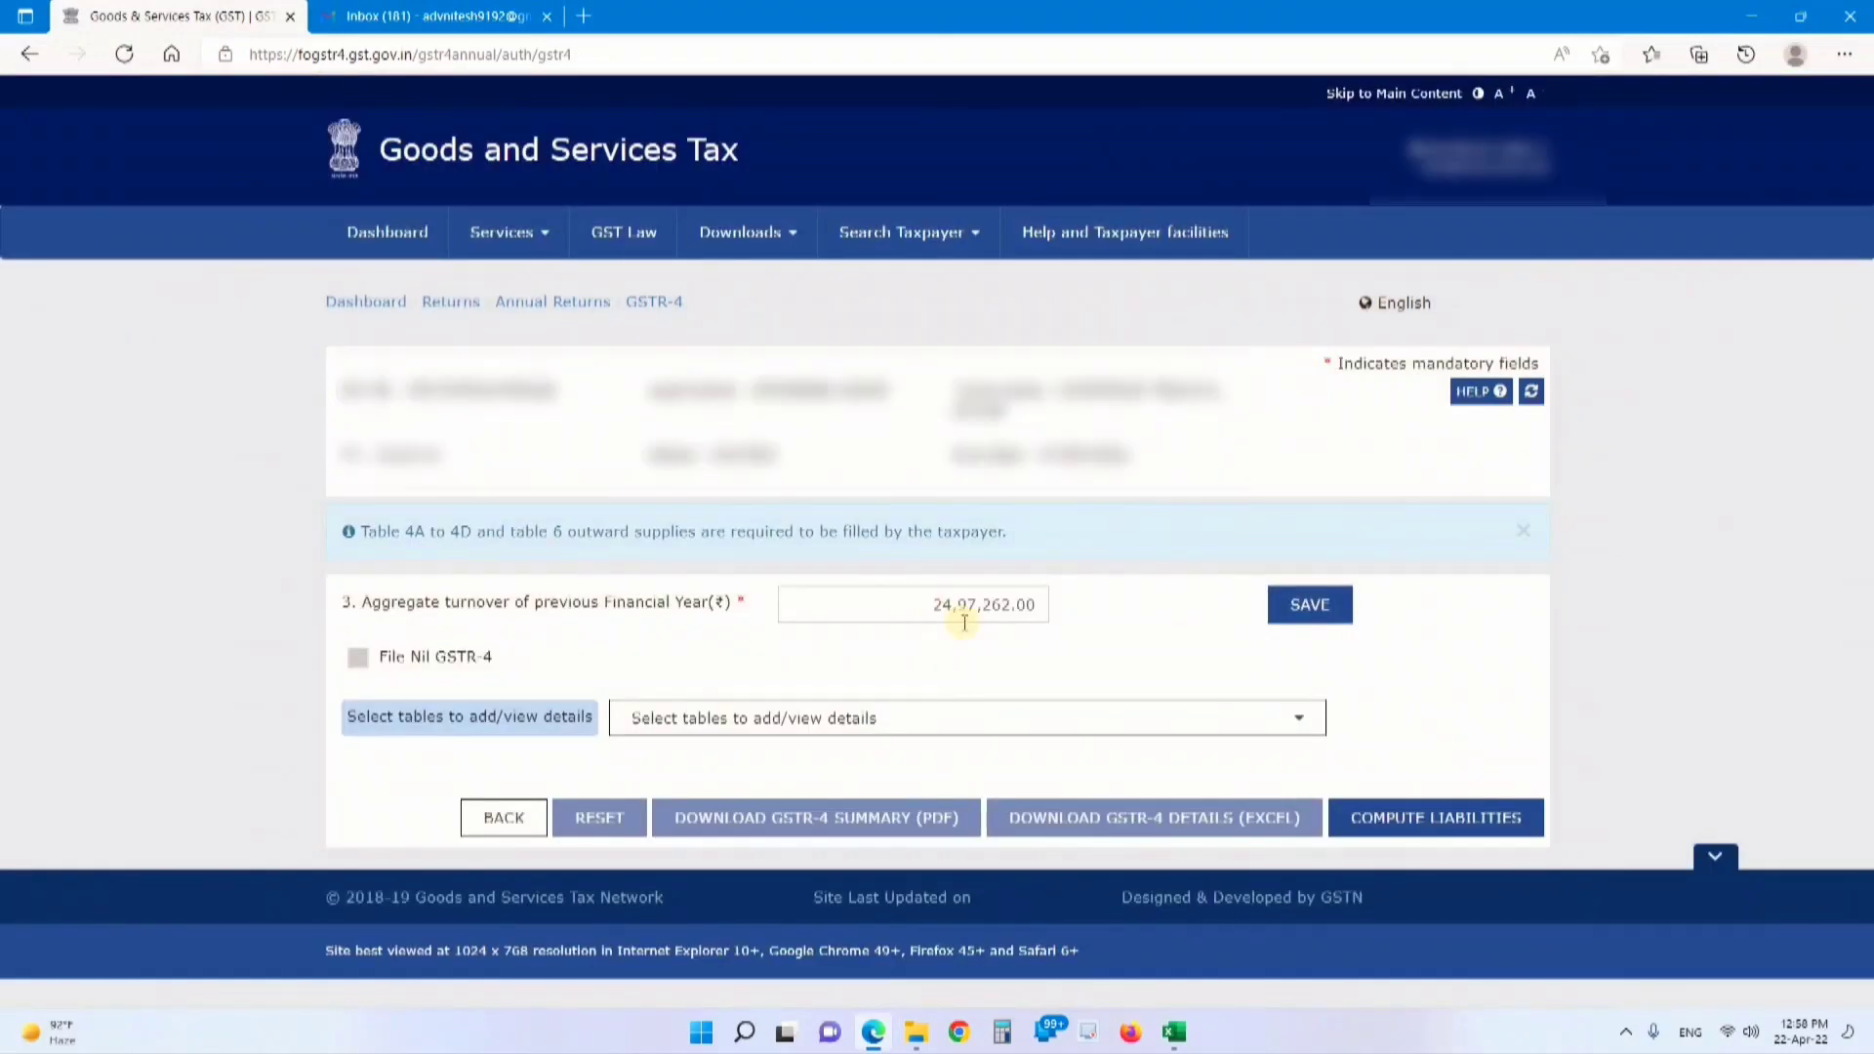
Compute the GSTR-4 liabilities, refresh the return's status, and proceed to the filing preview
click(1395, 818)
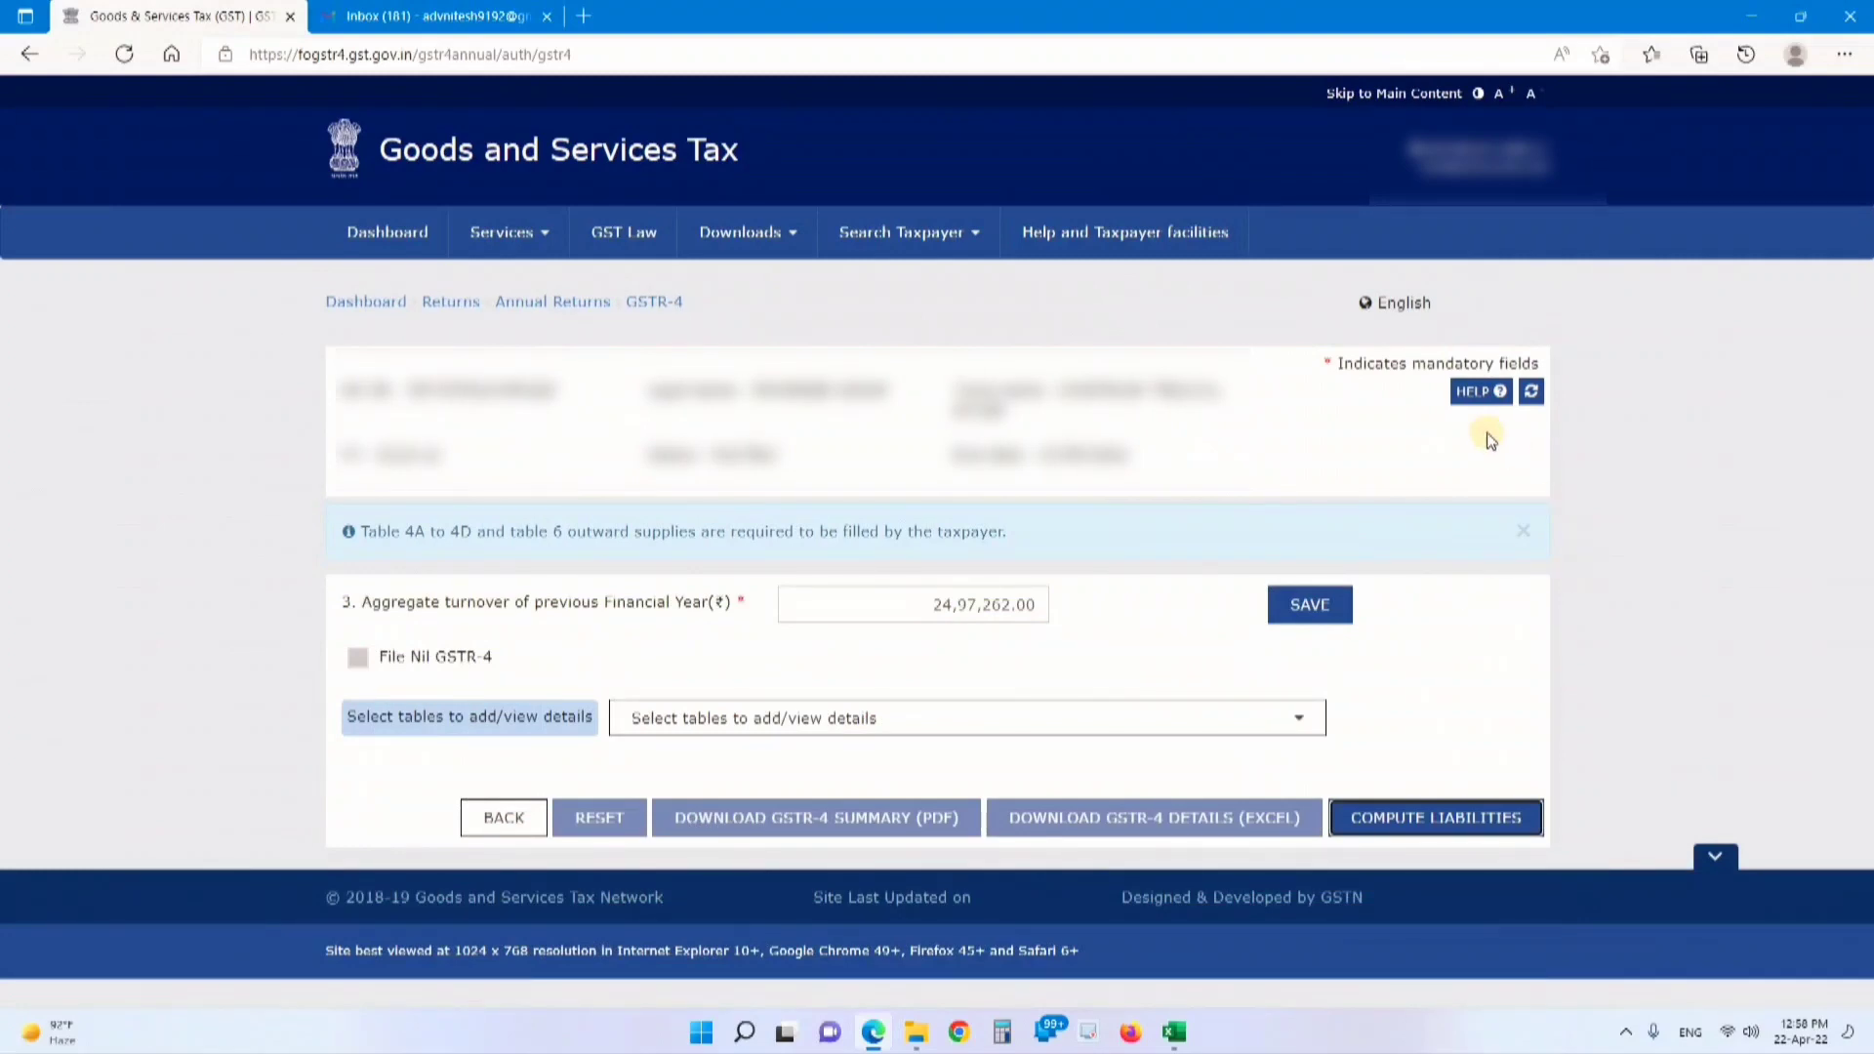
click(1531, 394)
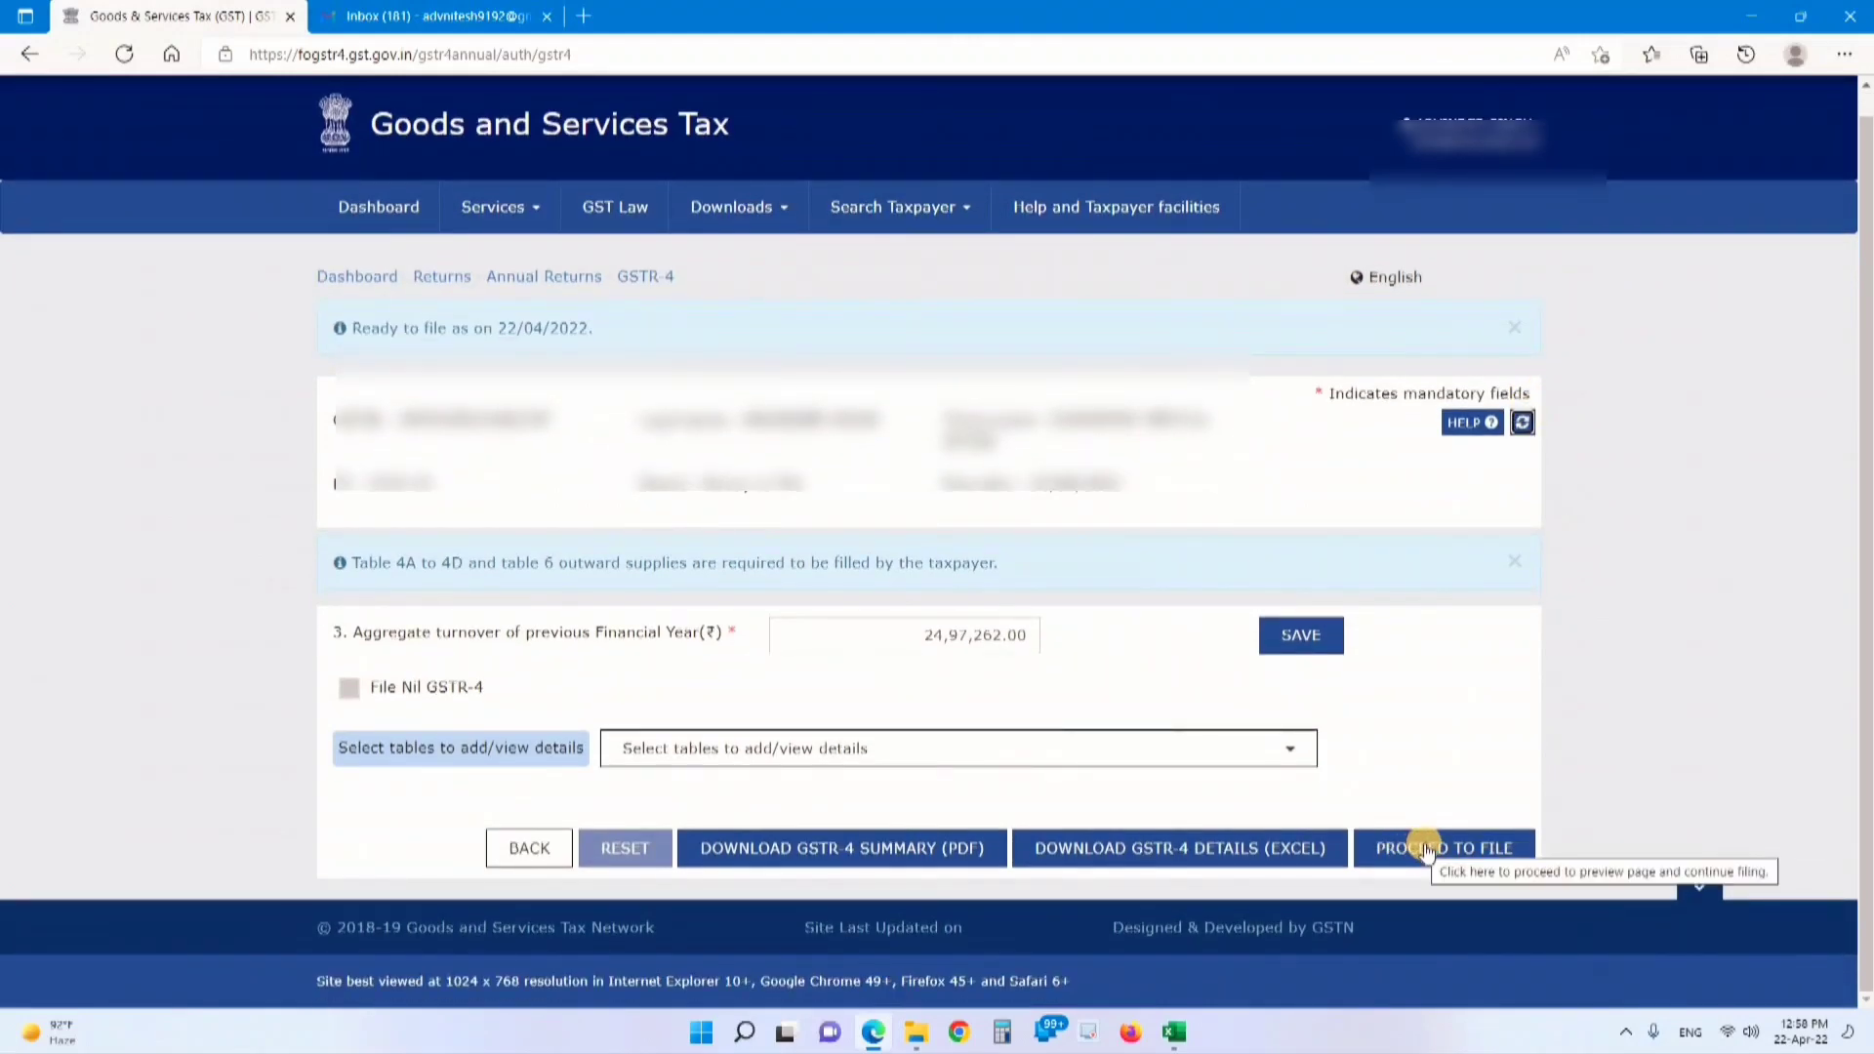
click(1423, 849)
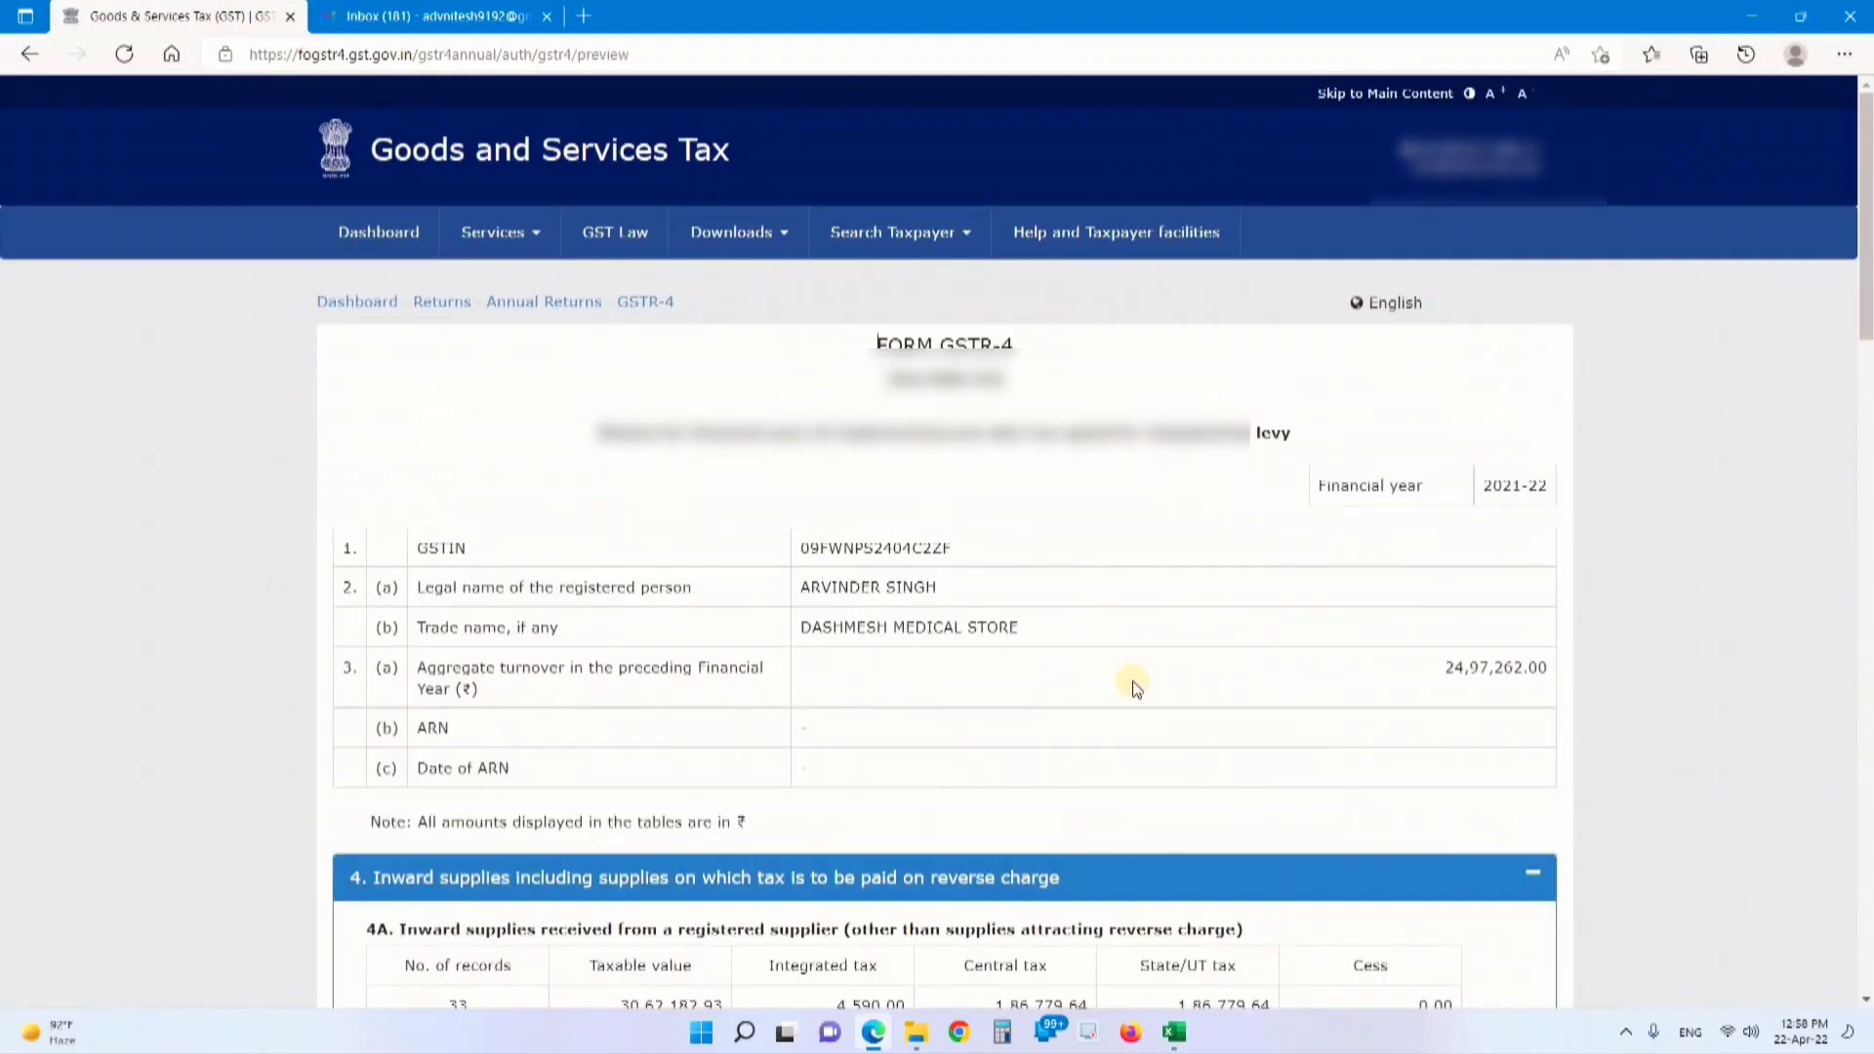
Review the GSTR-4 preview, examining tables 5 and 6, their tax reconciliation, and table 7
scroll(1132, 688, down, 10)
scroll(1135, 688, down, 5)
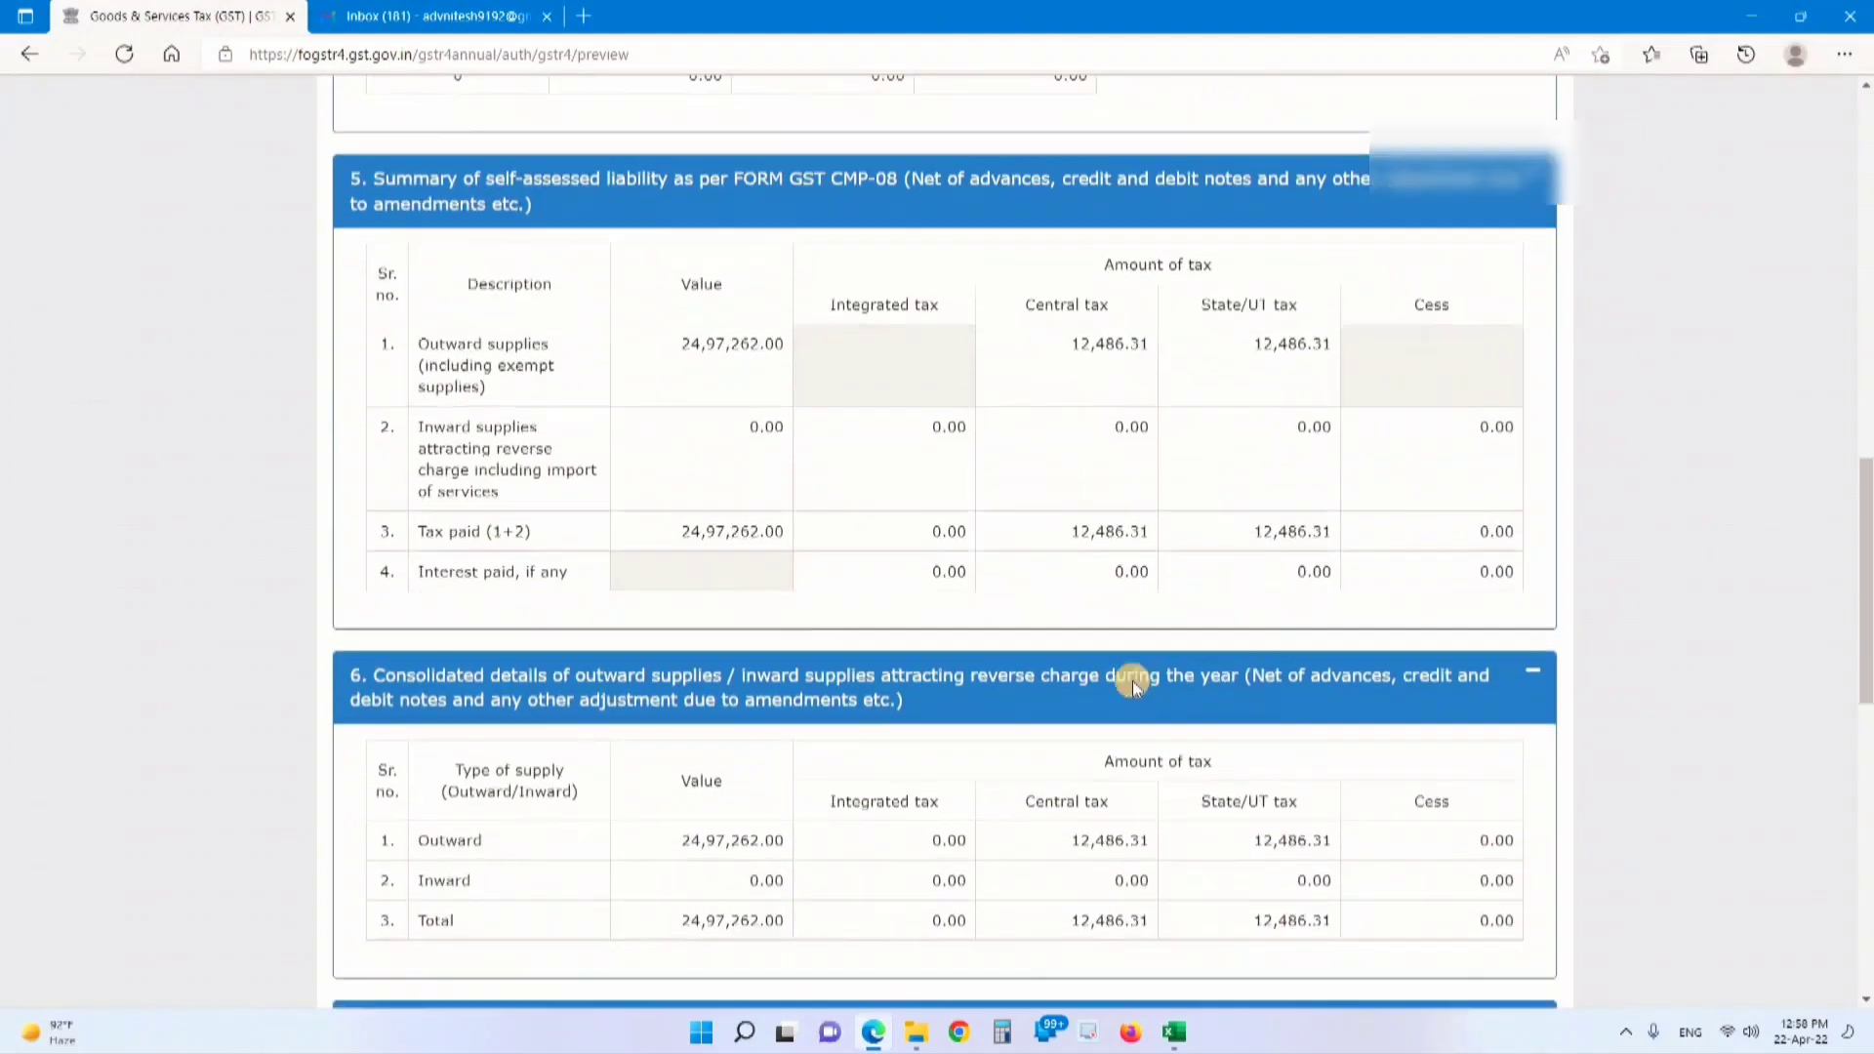
scroll(923, 525, down, 1)
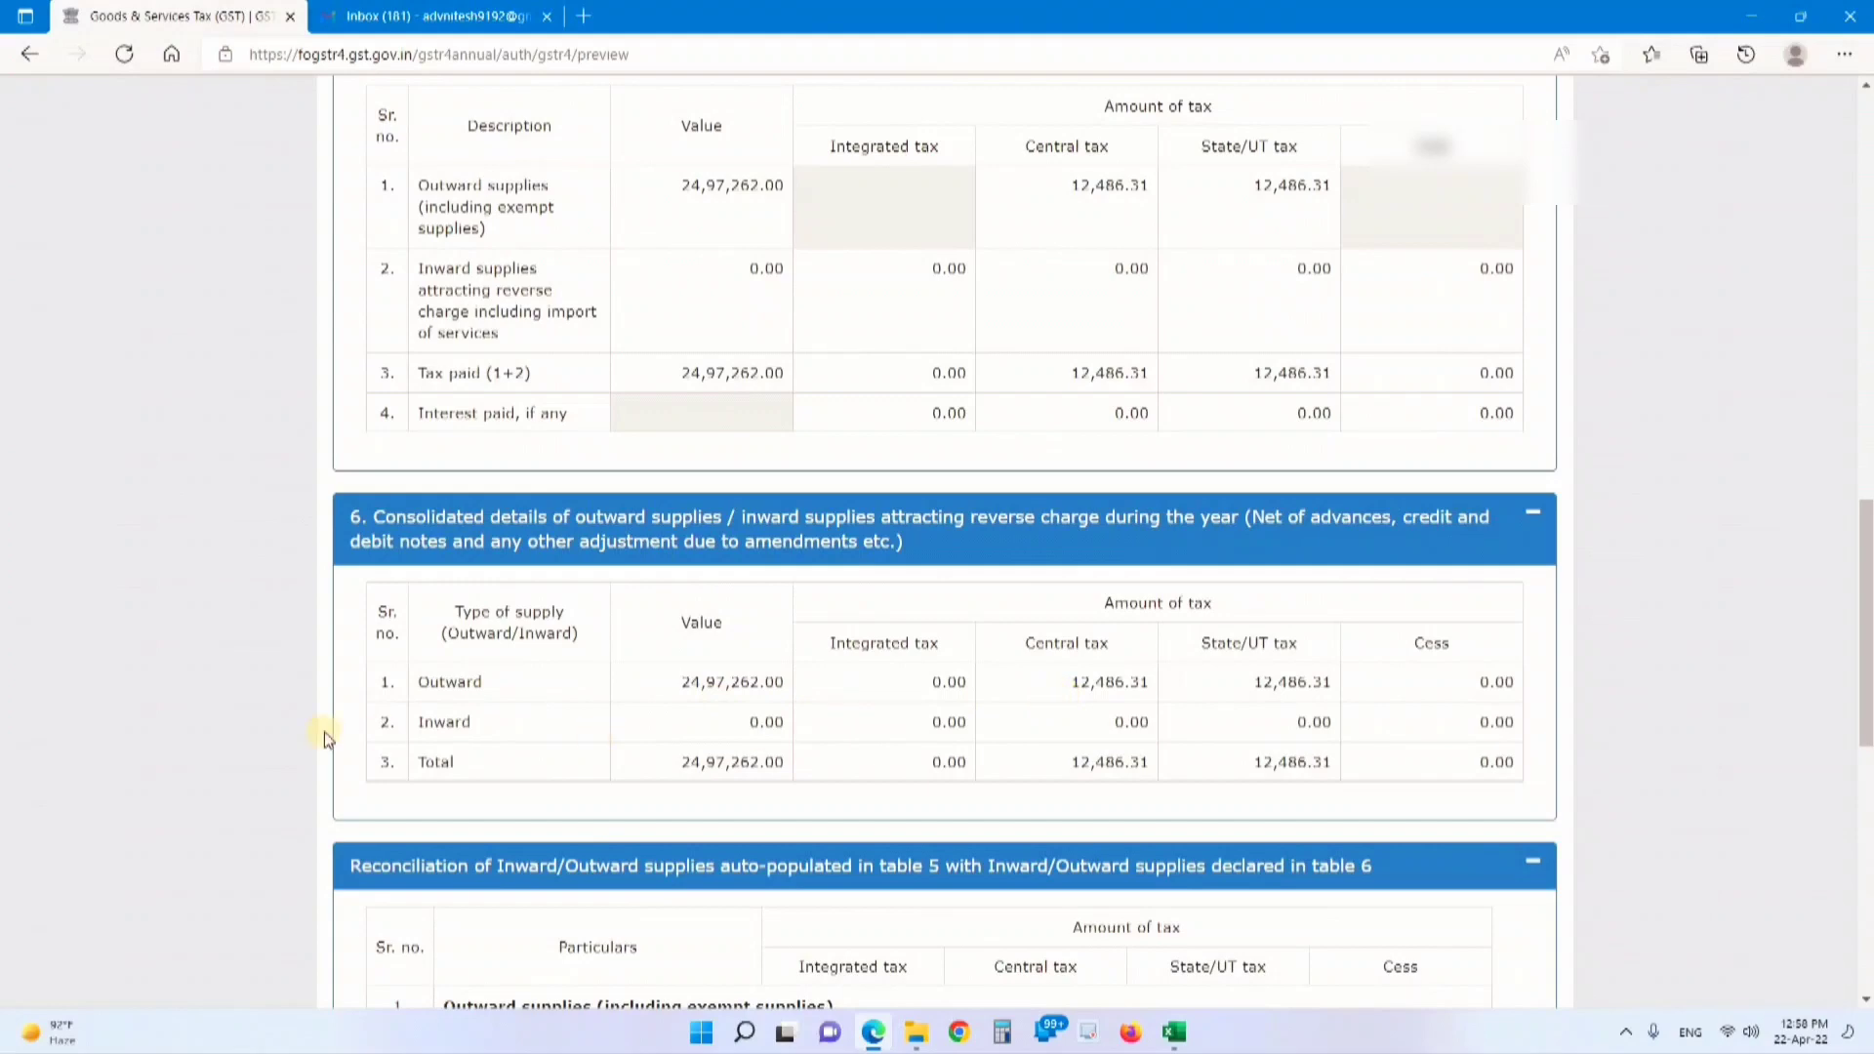
scroll(669, 733, down, 3)
scroll(669, 739, down, 2)
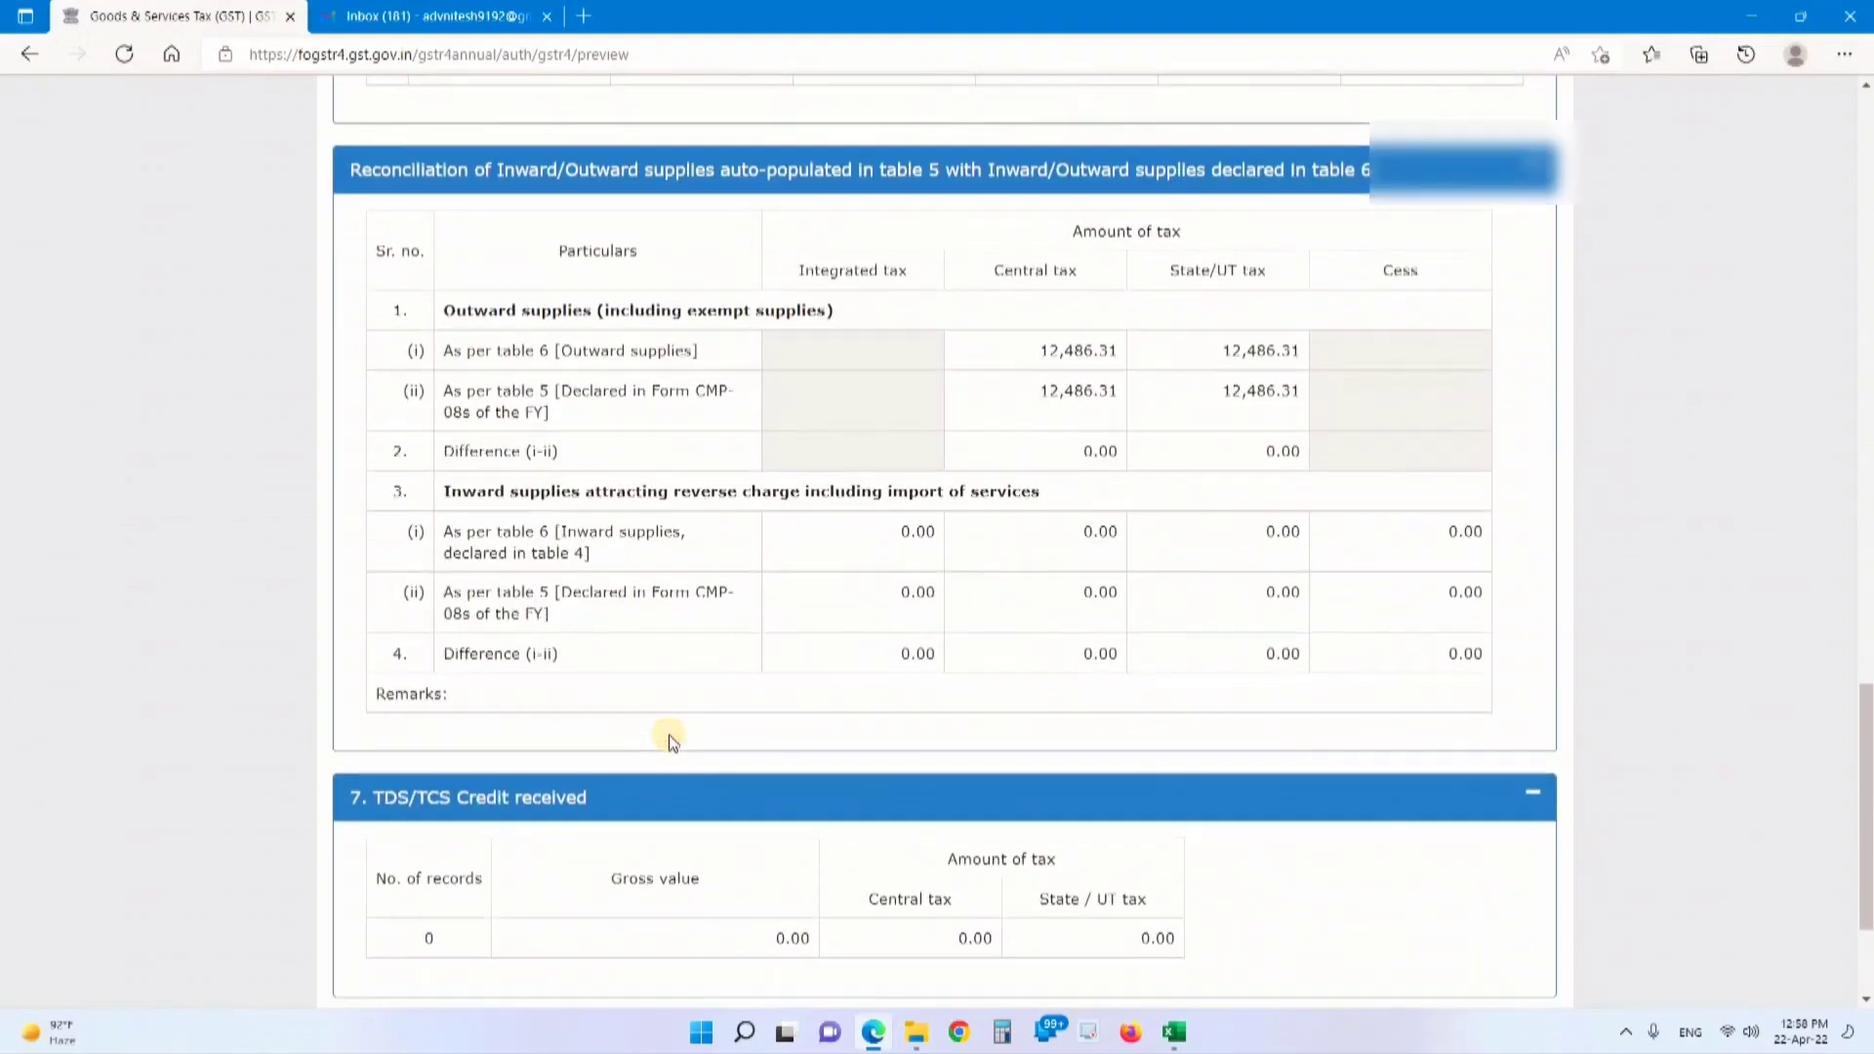
scroll(447, 365, up, 1)
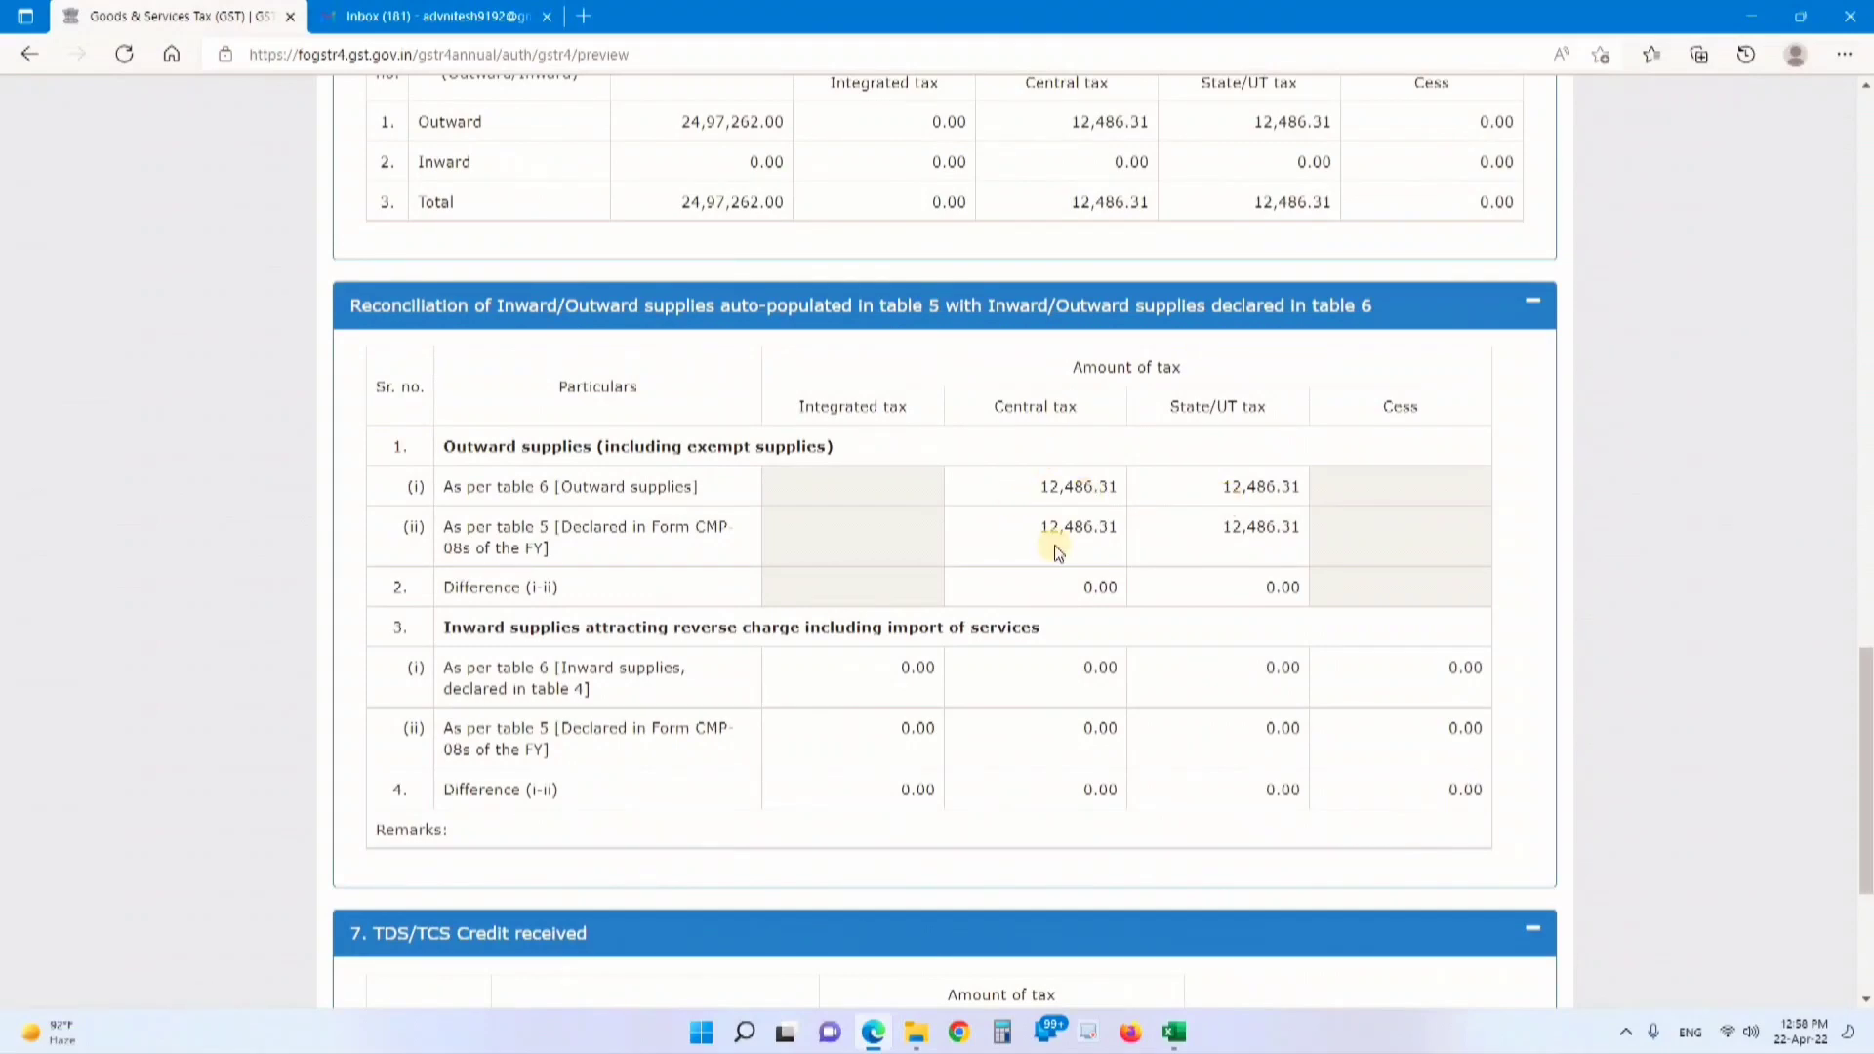
scroll(1067, 607, down, 3)
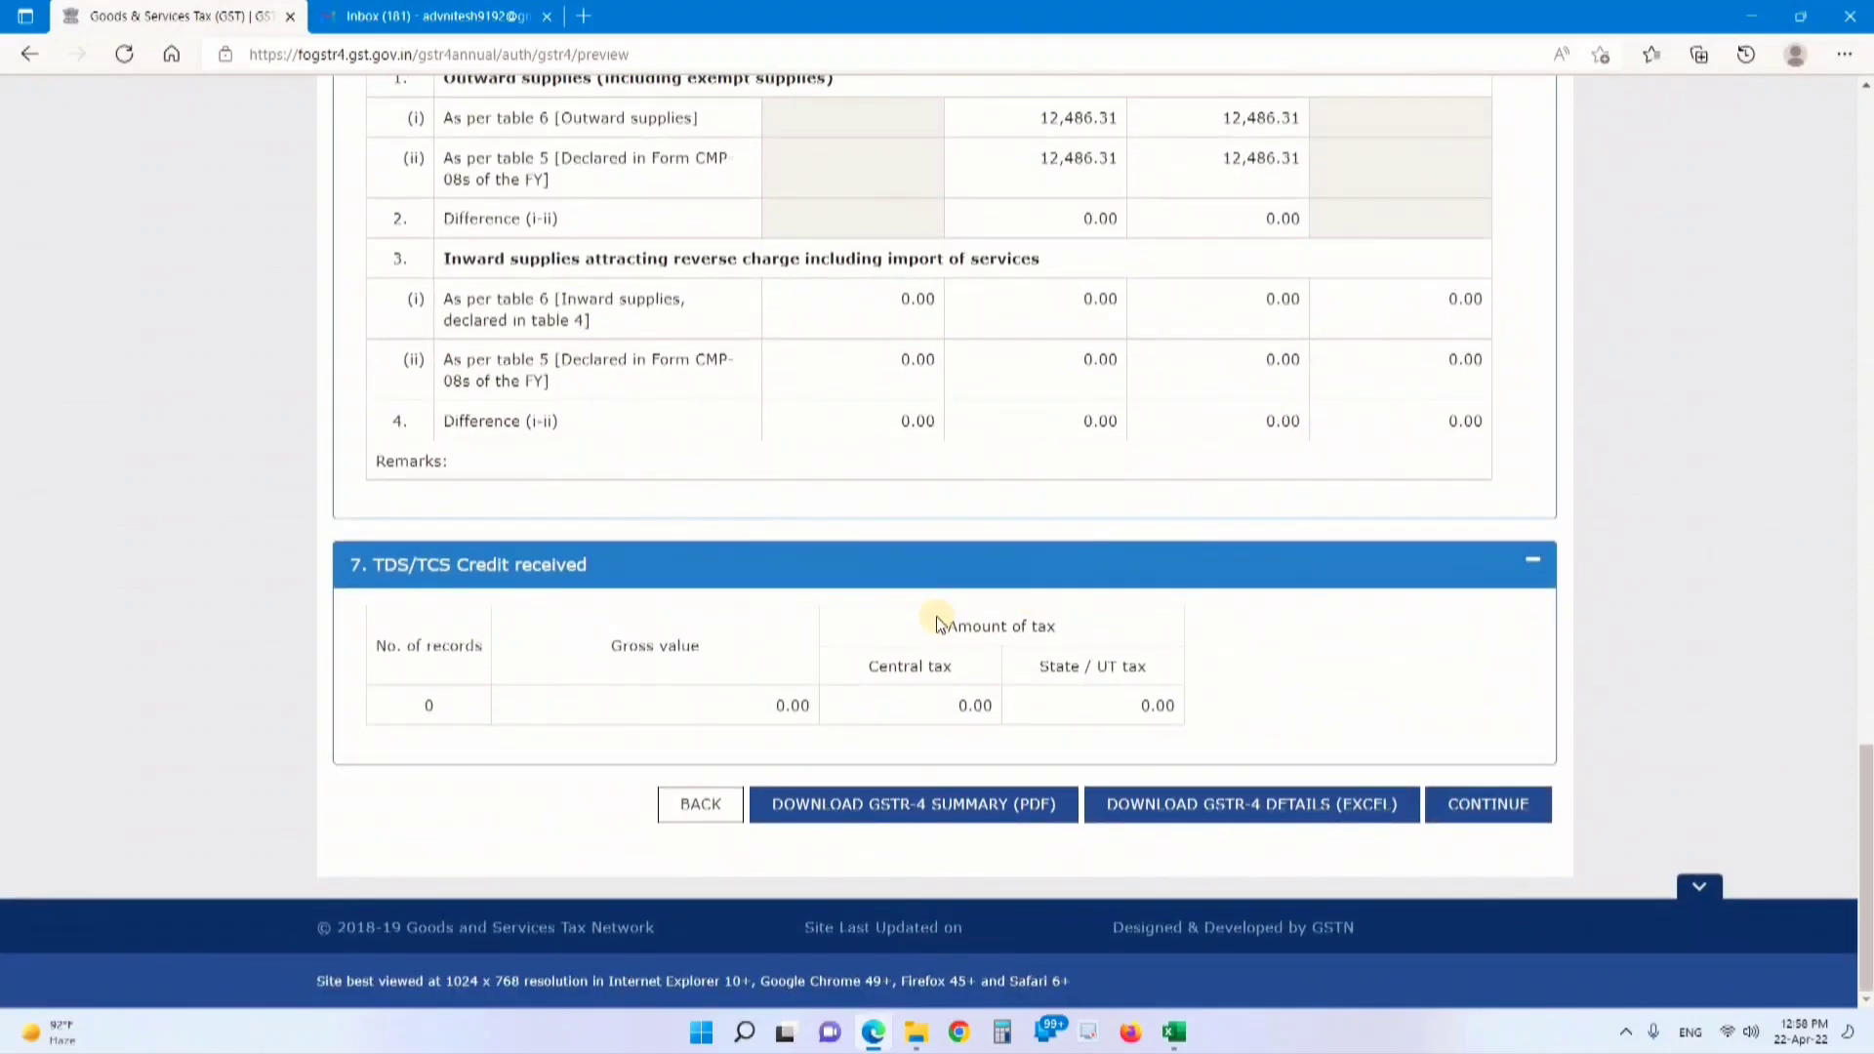
scroll(935, 617, up, 2)
scroll(935, 617, up, 2)
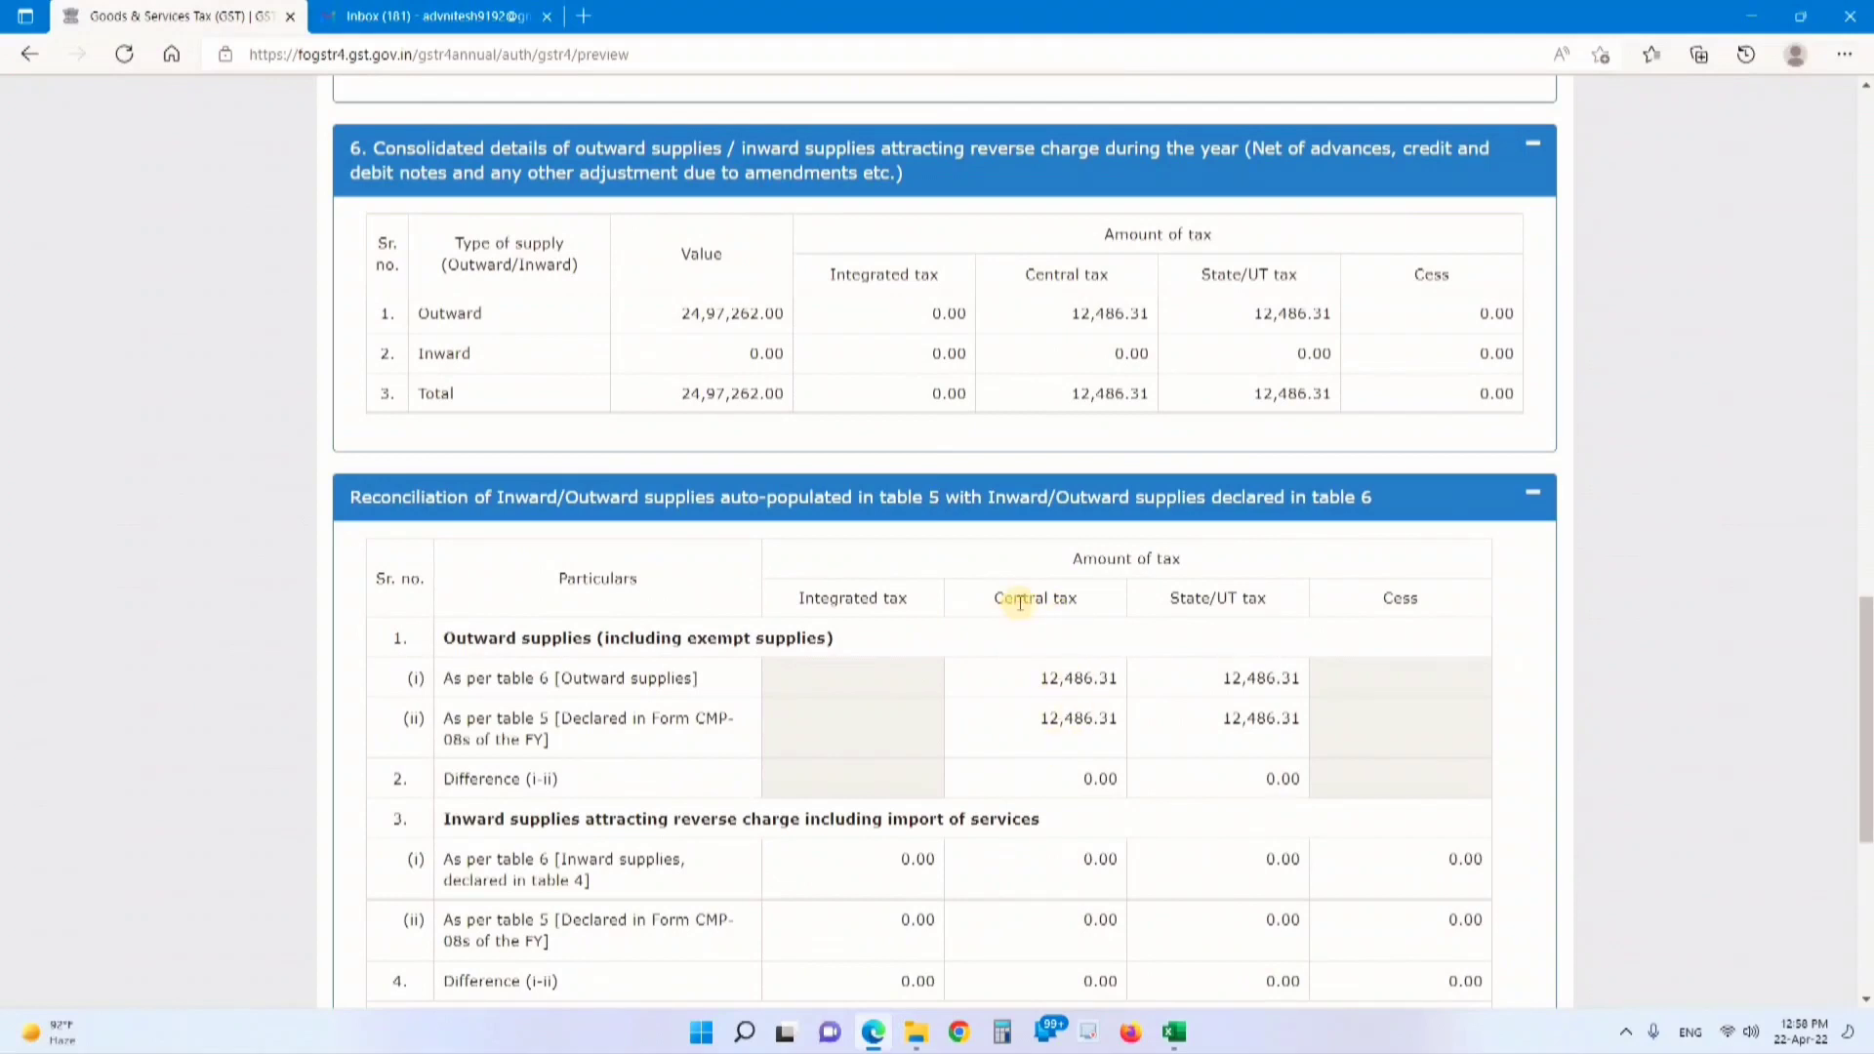
drag(1046, 312, 1345, 314)
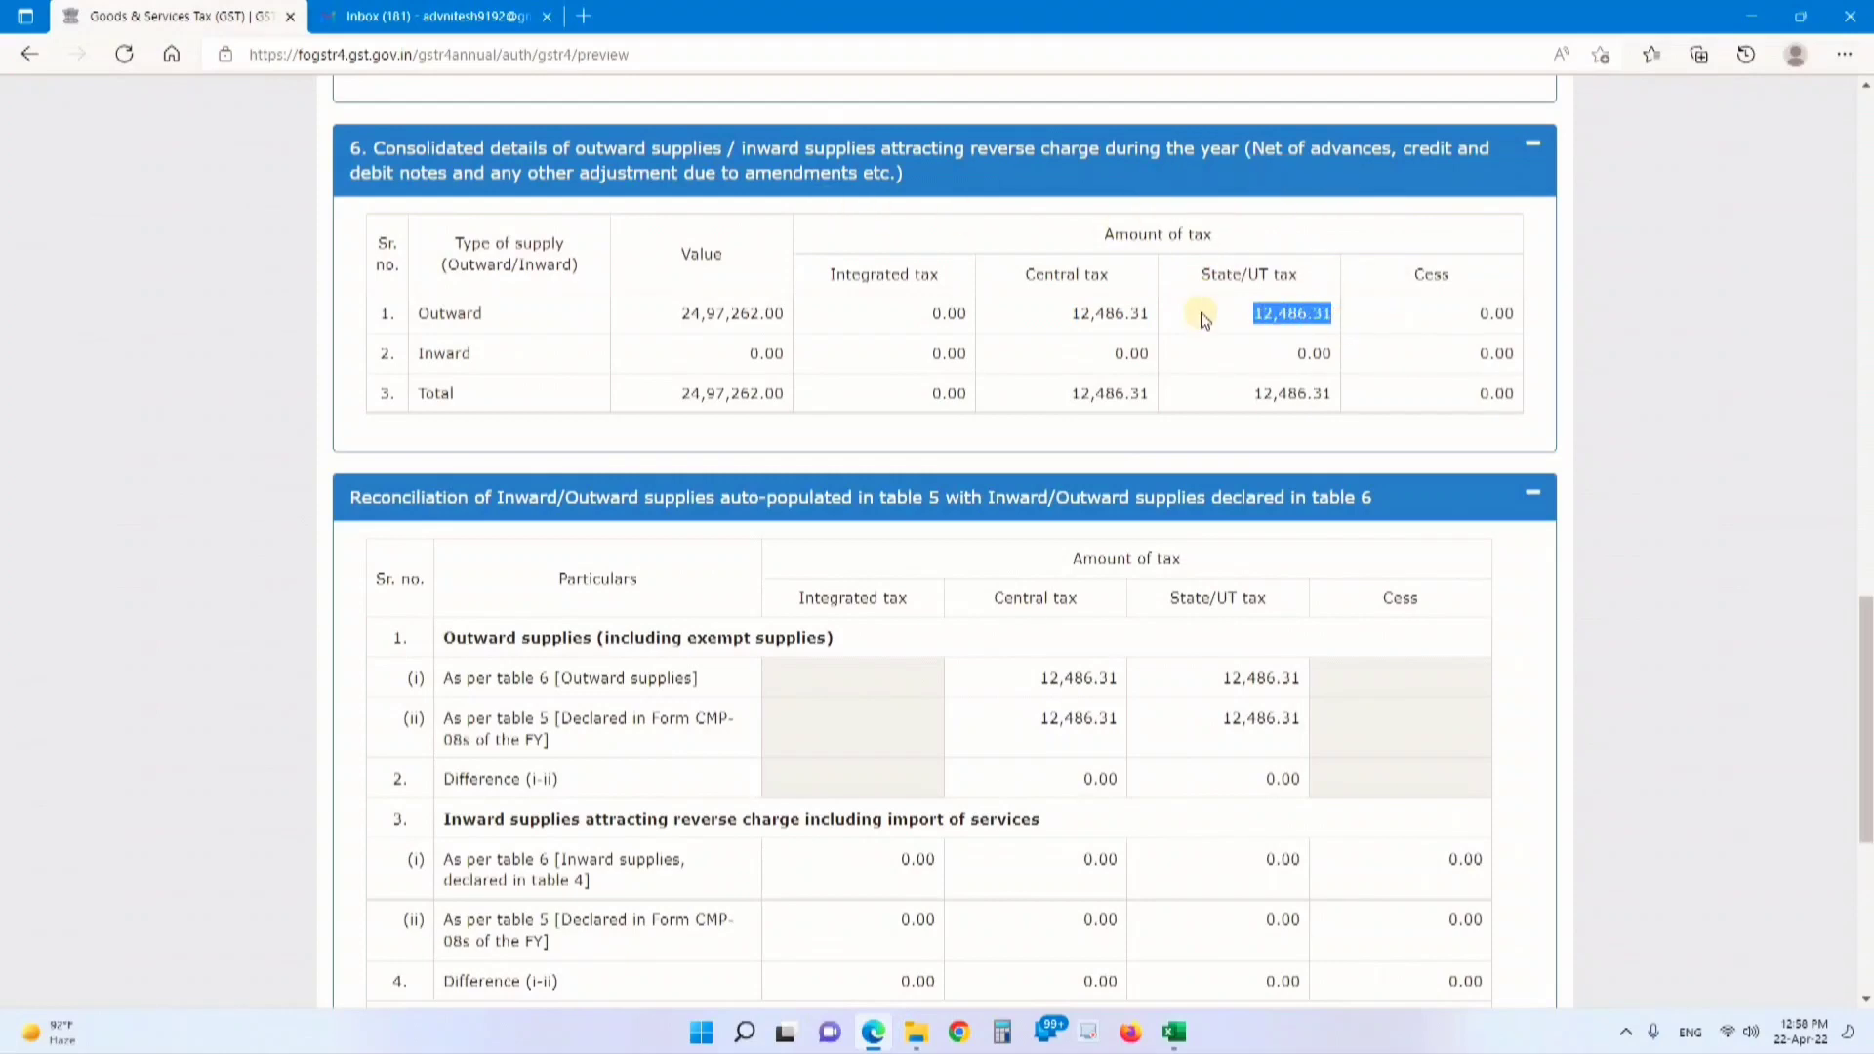
scroll(1200, 320, up, 1)
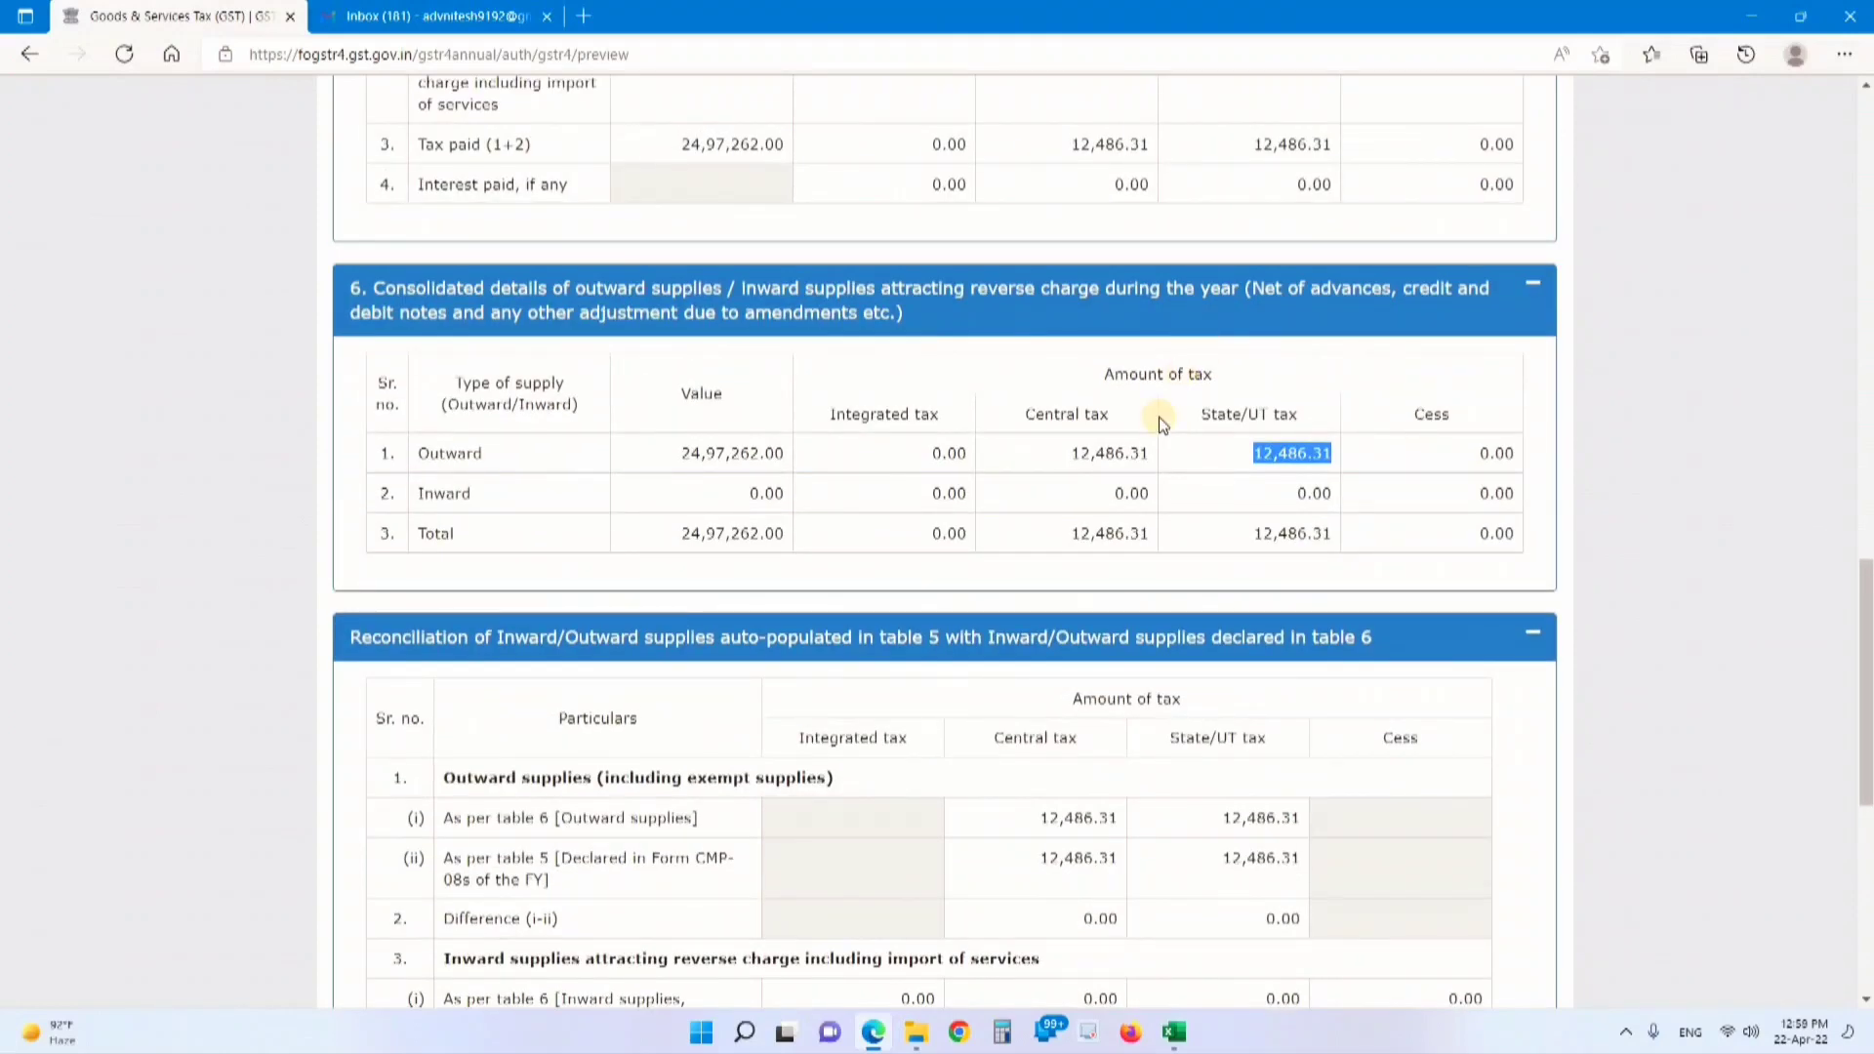
scroll(1162, 422, down, 5)
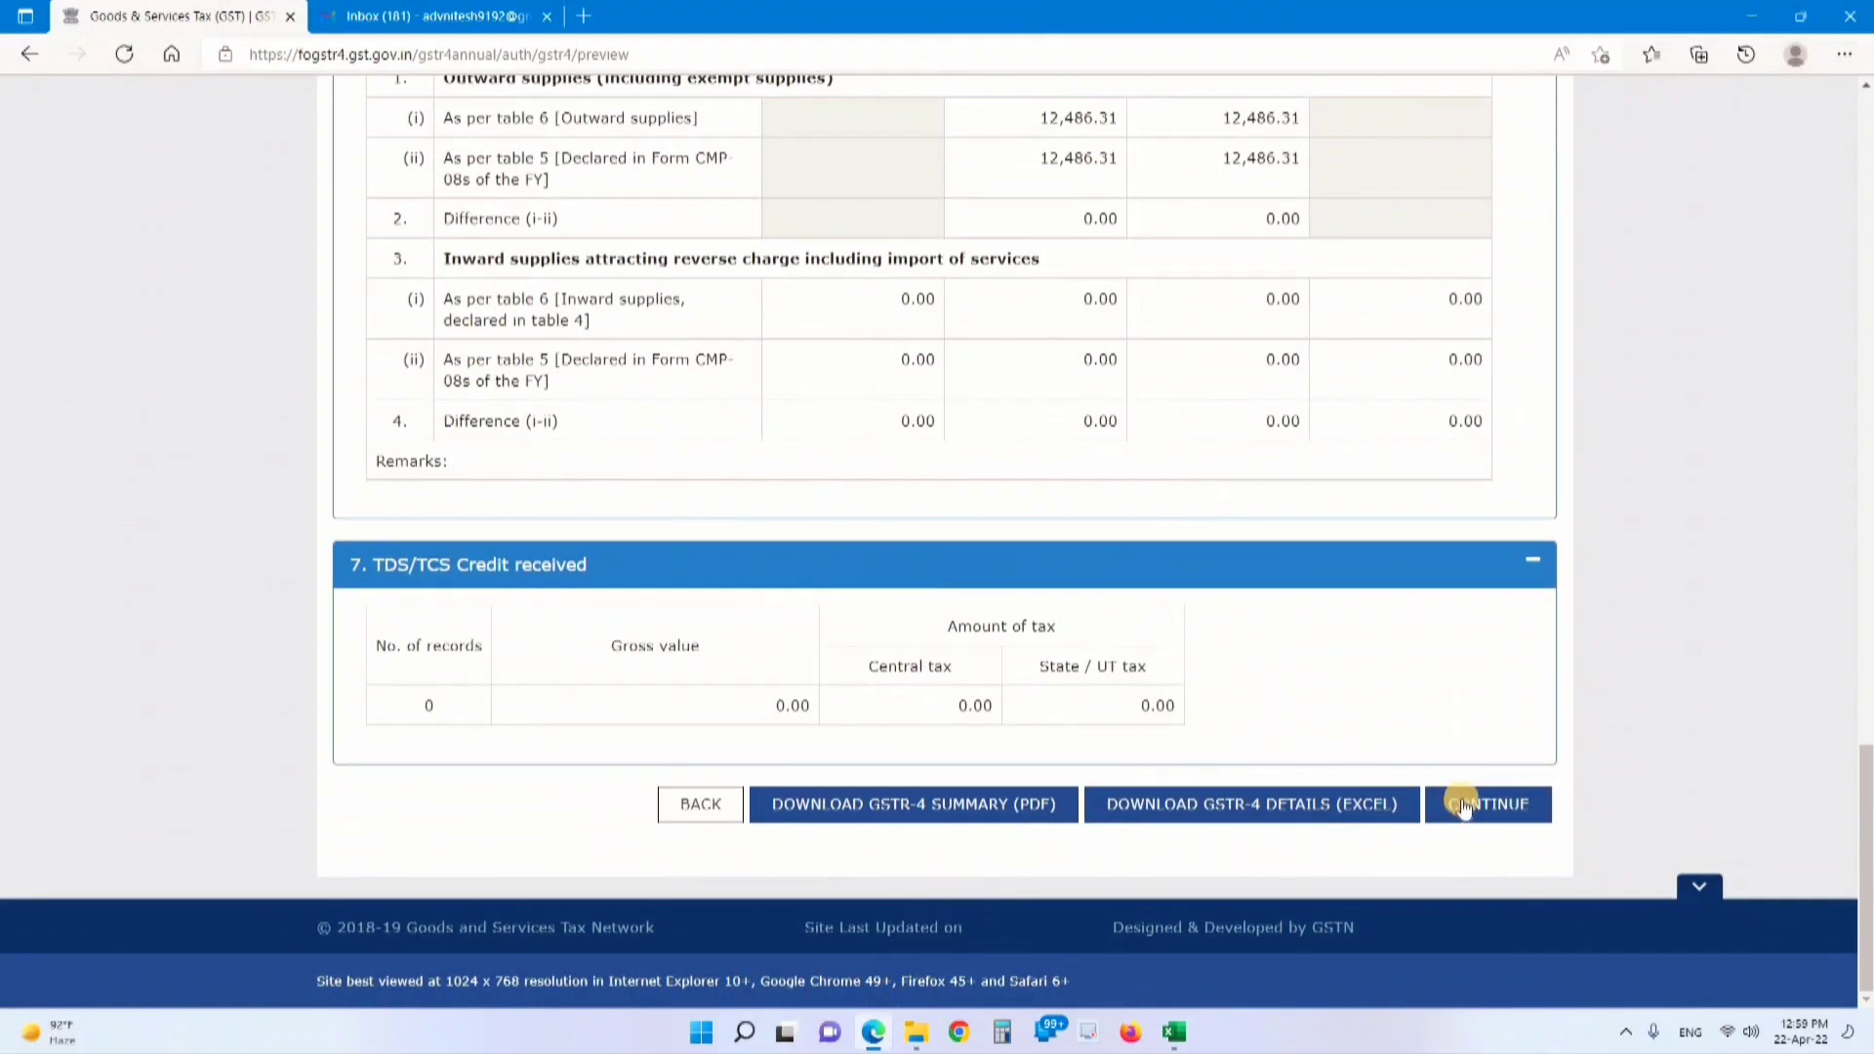
Continue to table 8 and check the cash ledger balance and all payment-of-tax columns through additional cash required
click(1469, 810)
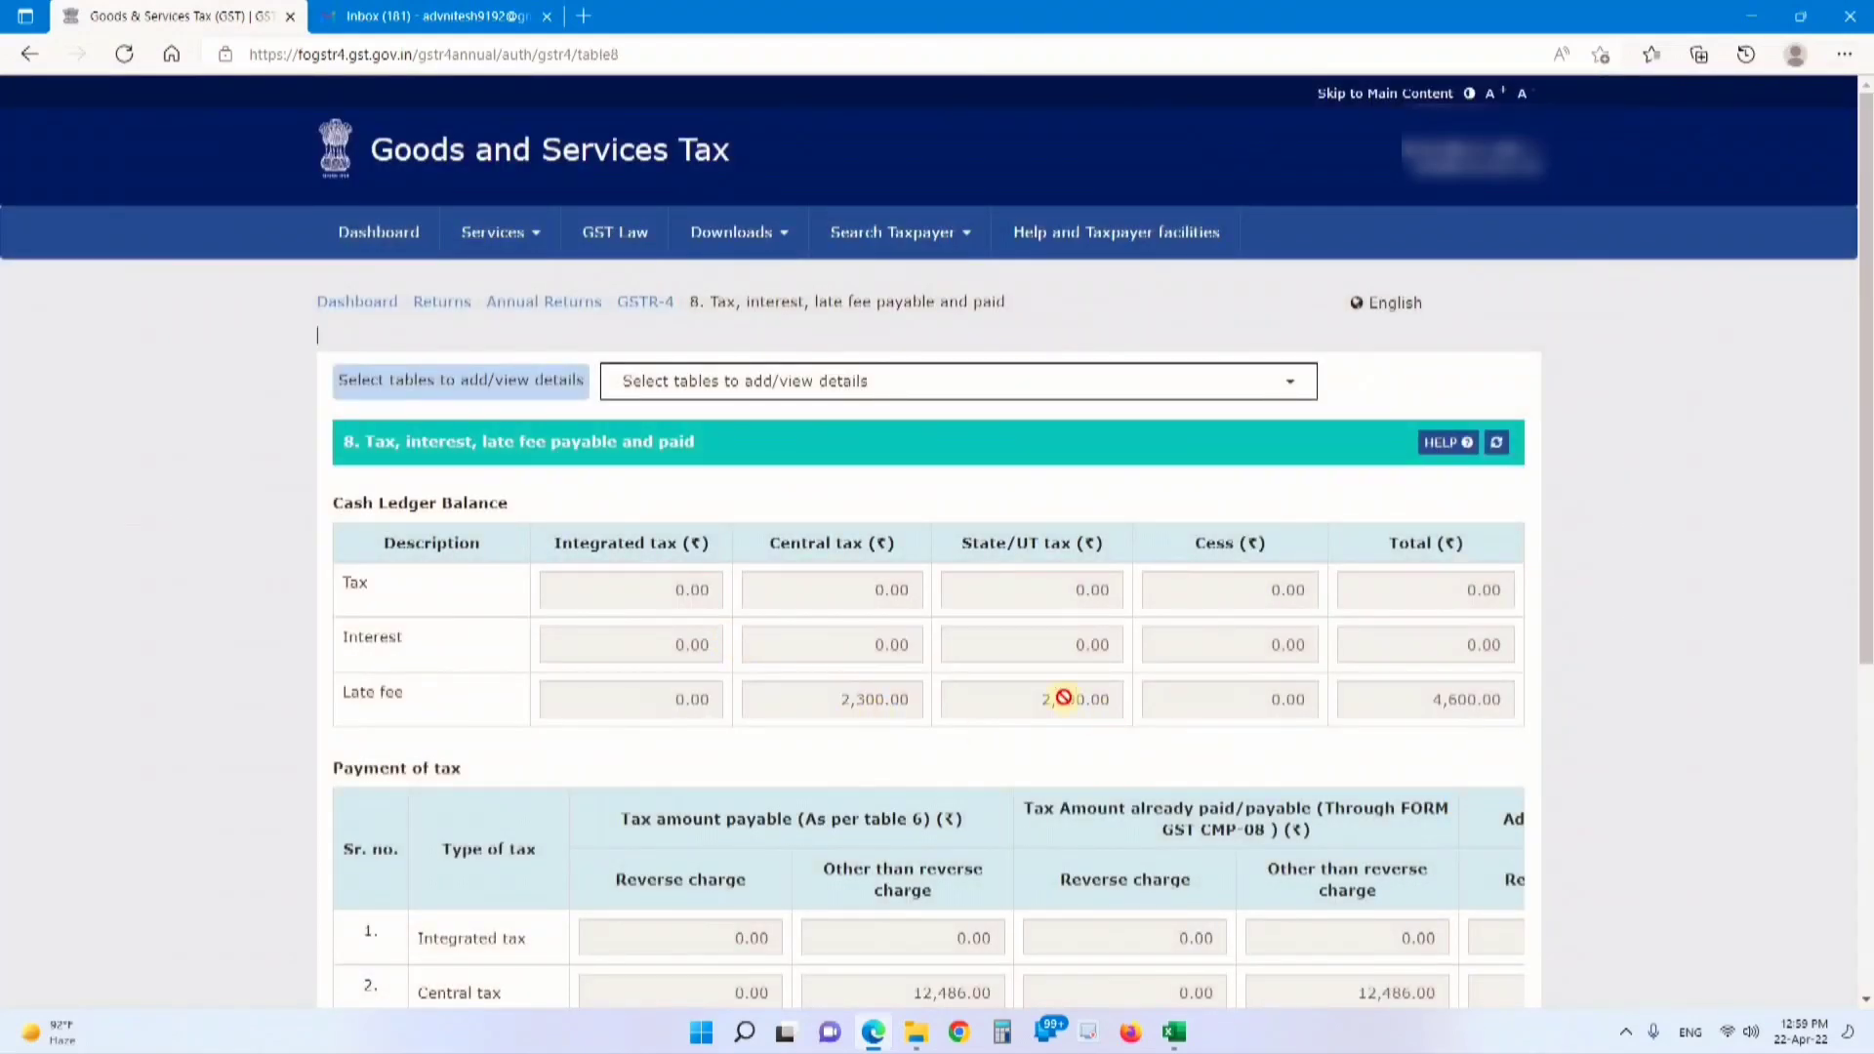
scroll(788, 633, down, 3)
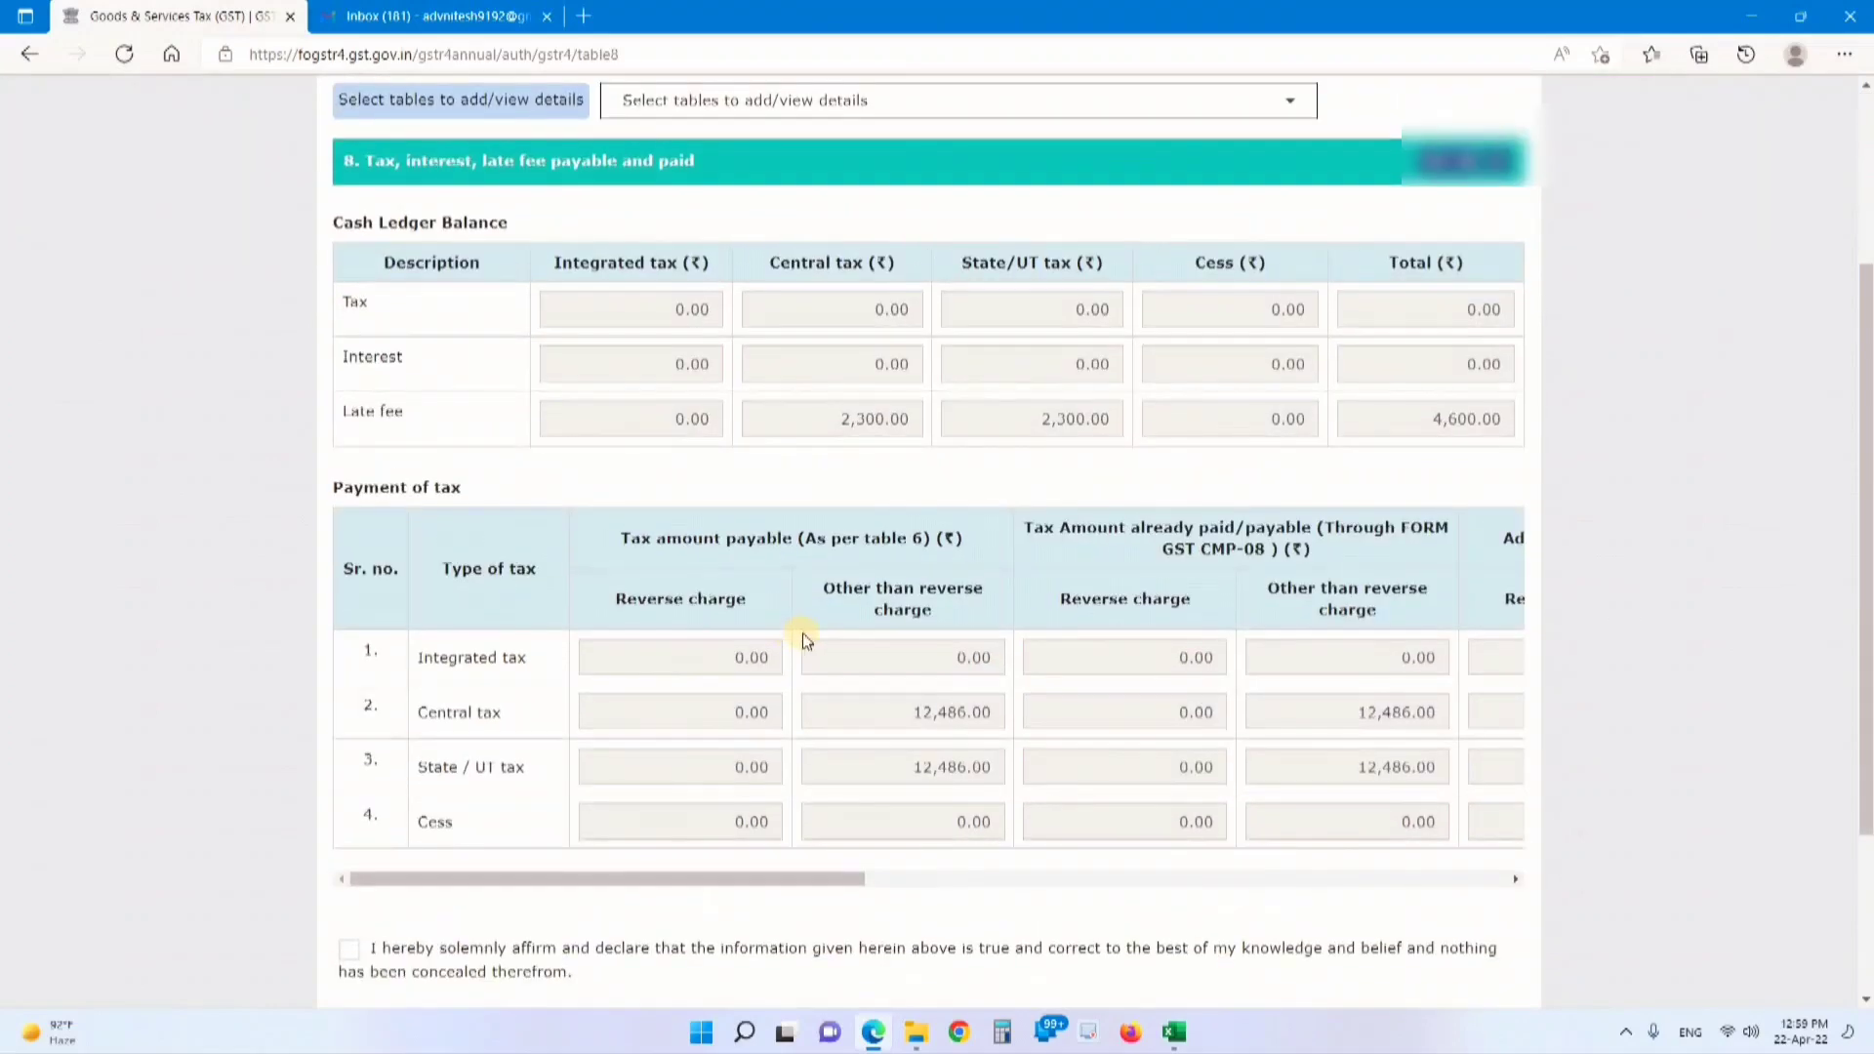
drag(753, 878, 1434, 819)
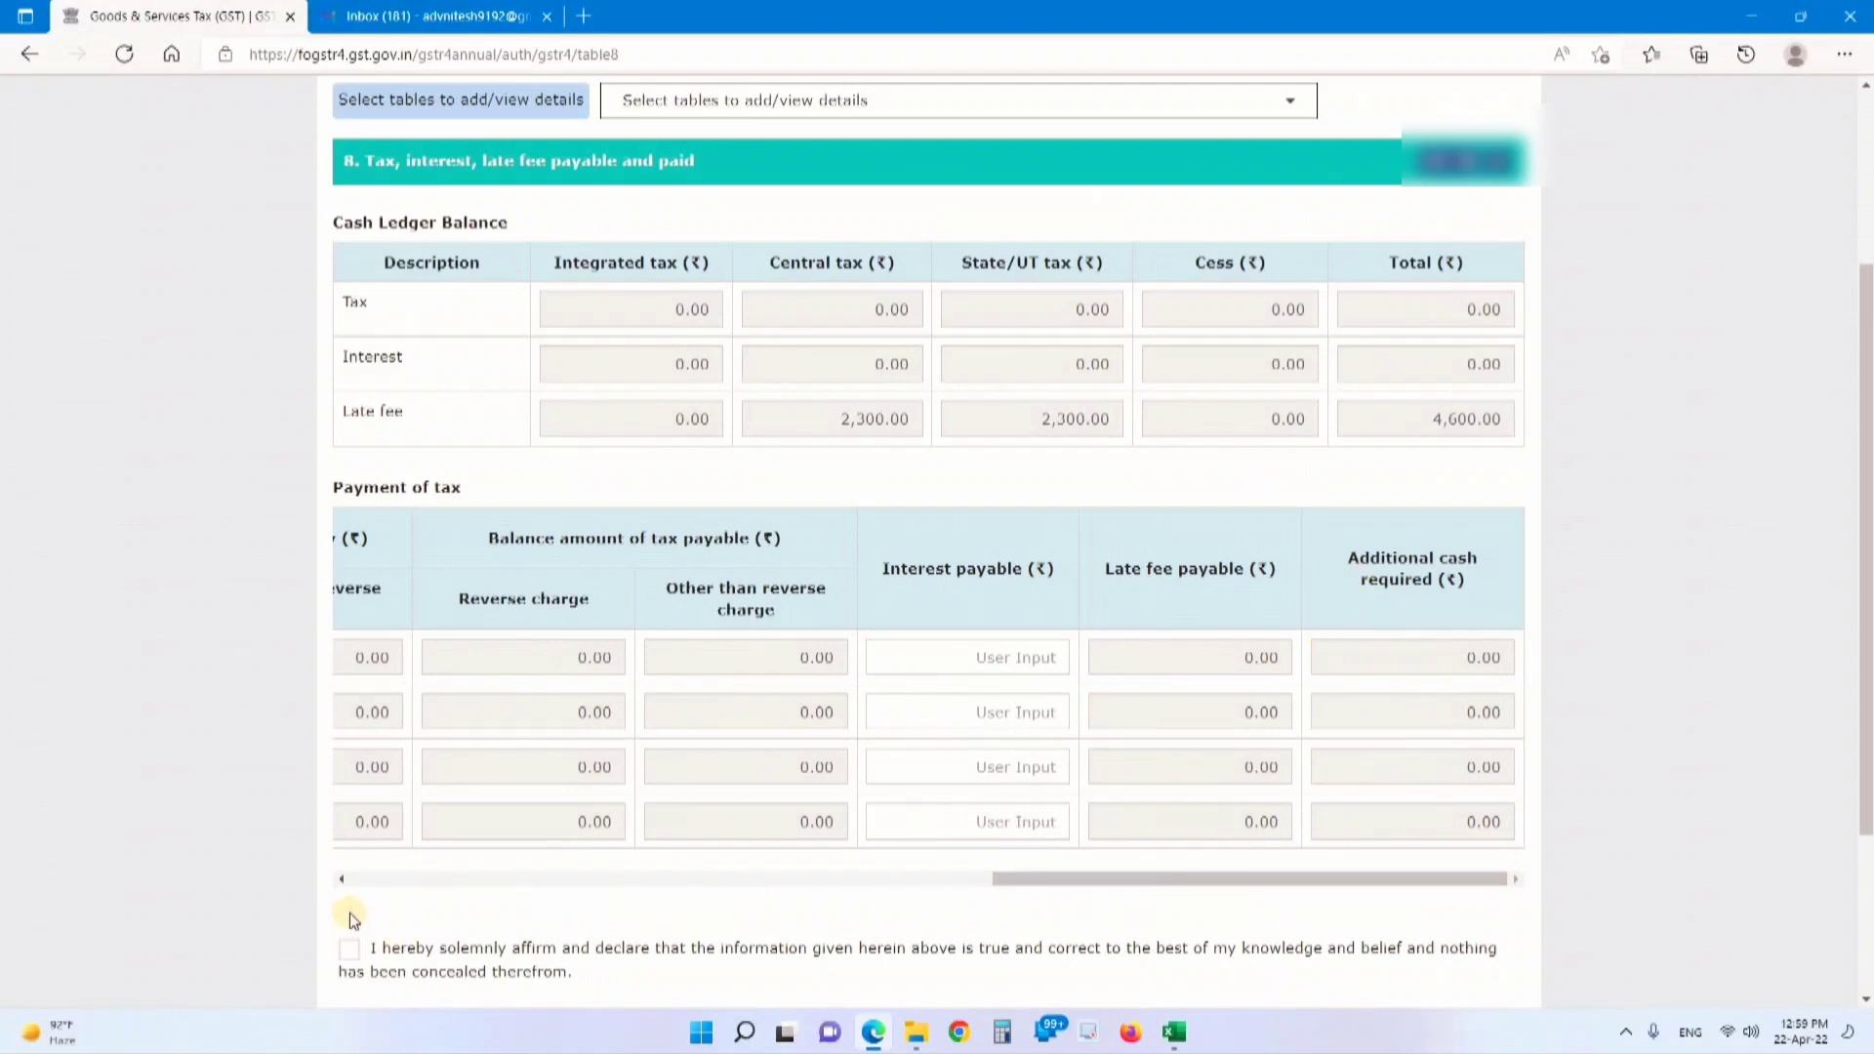
Accept the declaration that the information is true and select the authorised signatory
scroll(349, 913, down, 2)
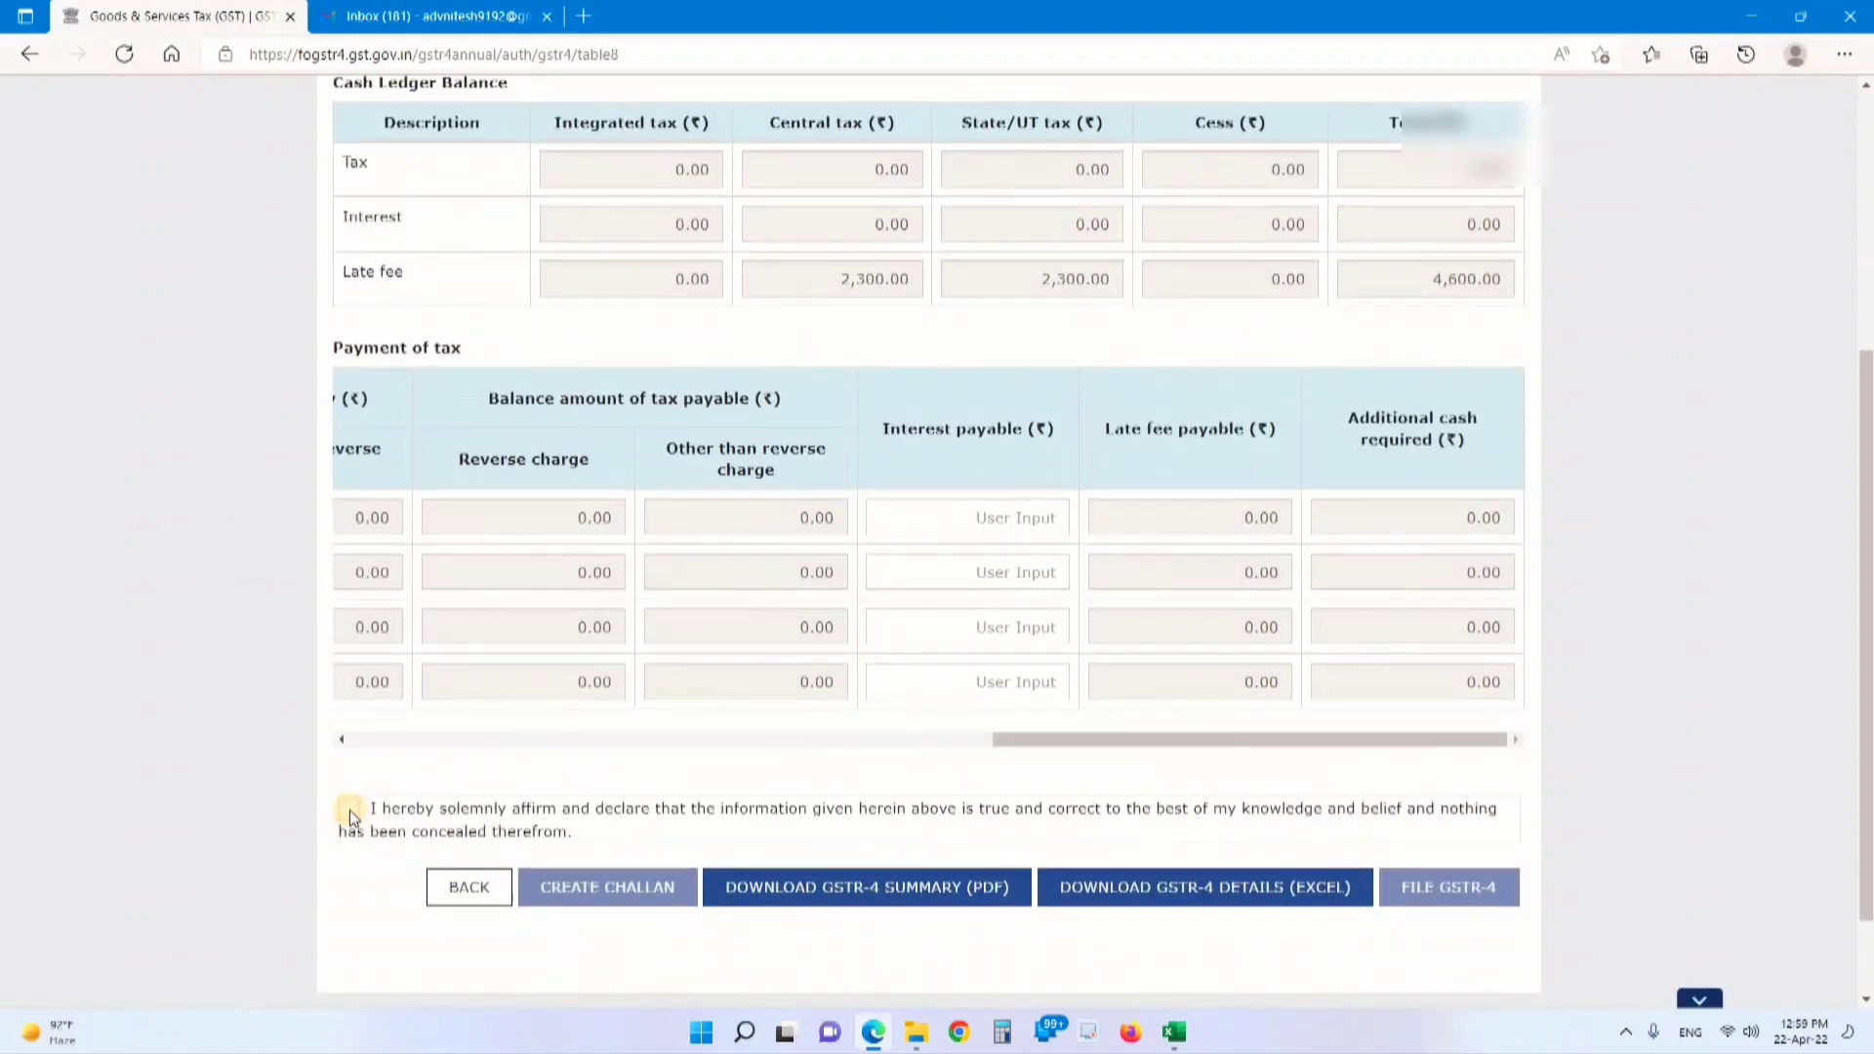
click(349, 810)
click(371, 895)
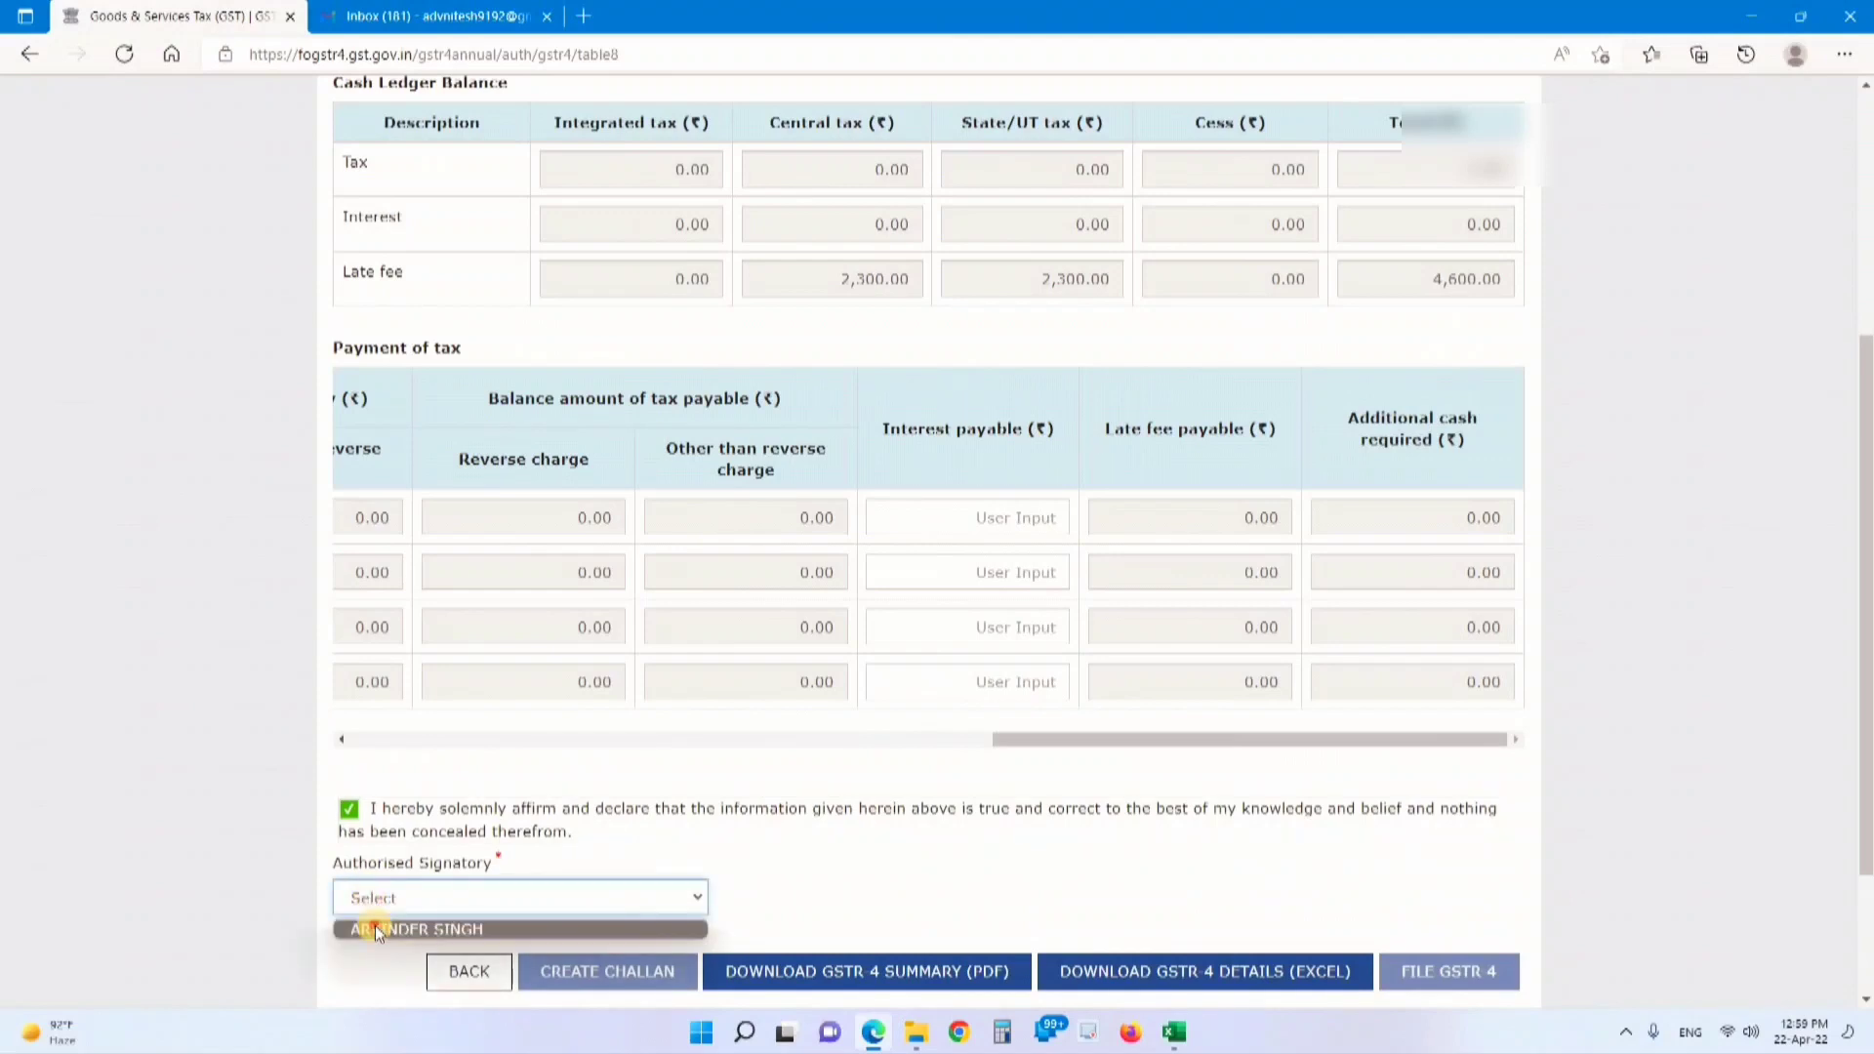
click(378, 930)
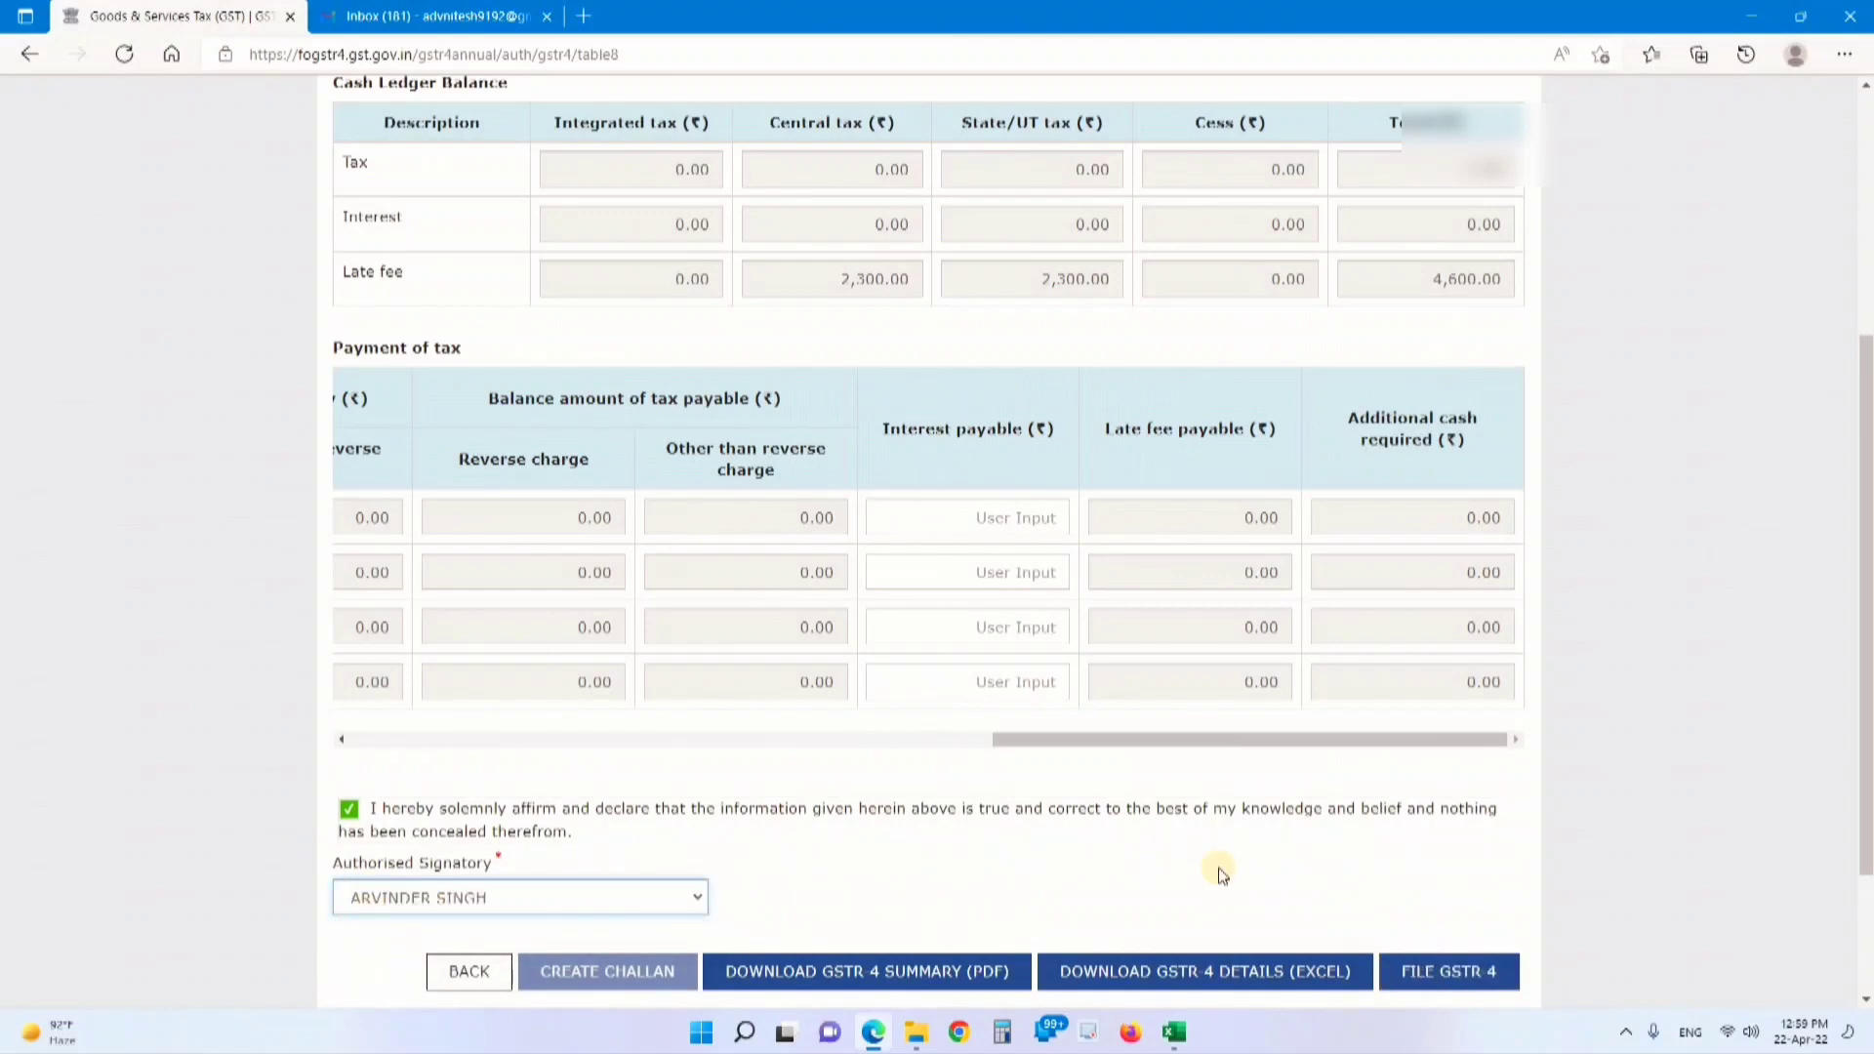
File GSTR-4 with EVC, agreeing to debit the declared liabilities from the electronic cash ledger
scroll(1220, 871, down, 2)
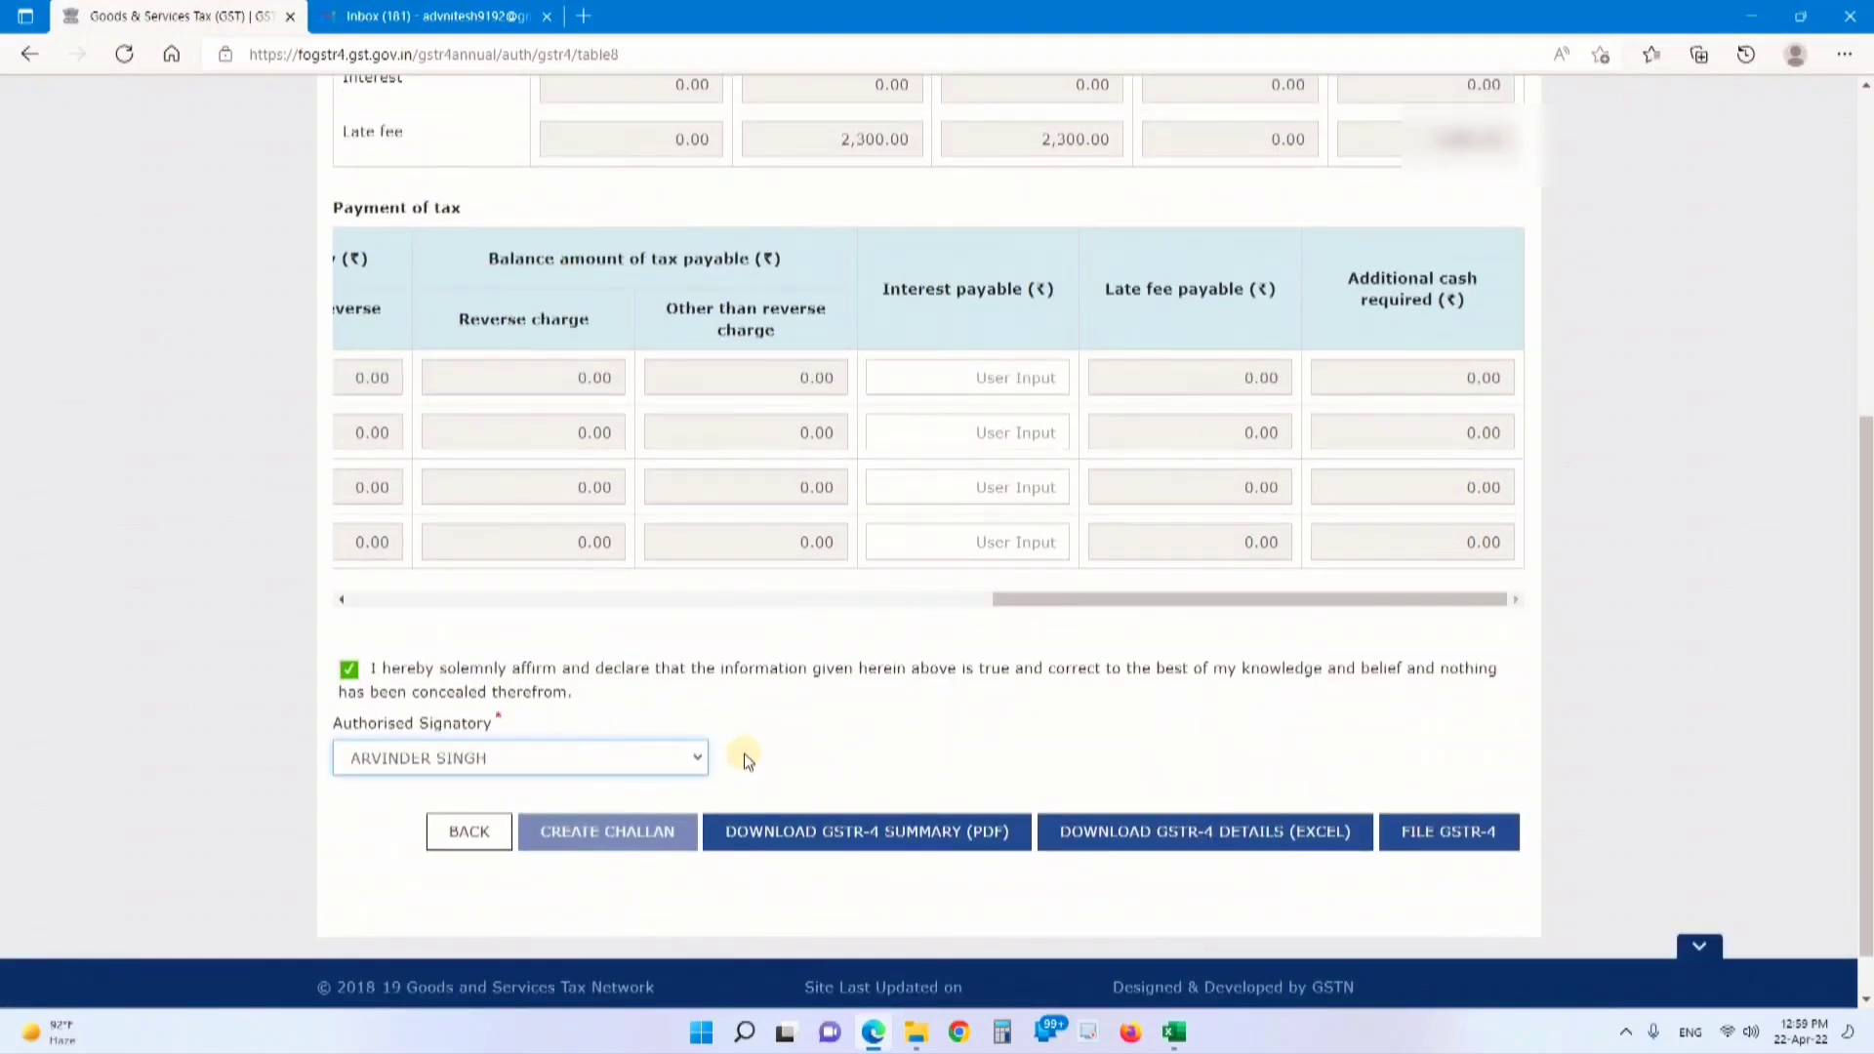
click(1441, 832)
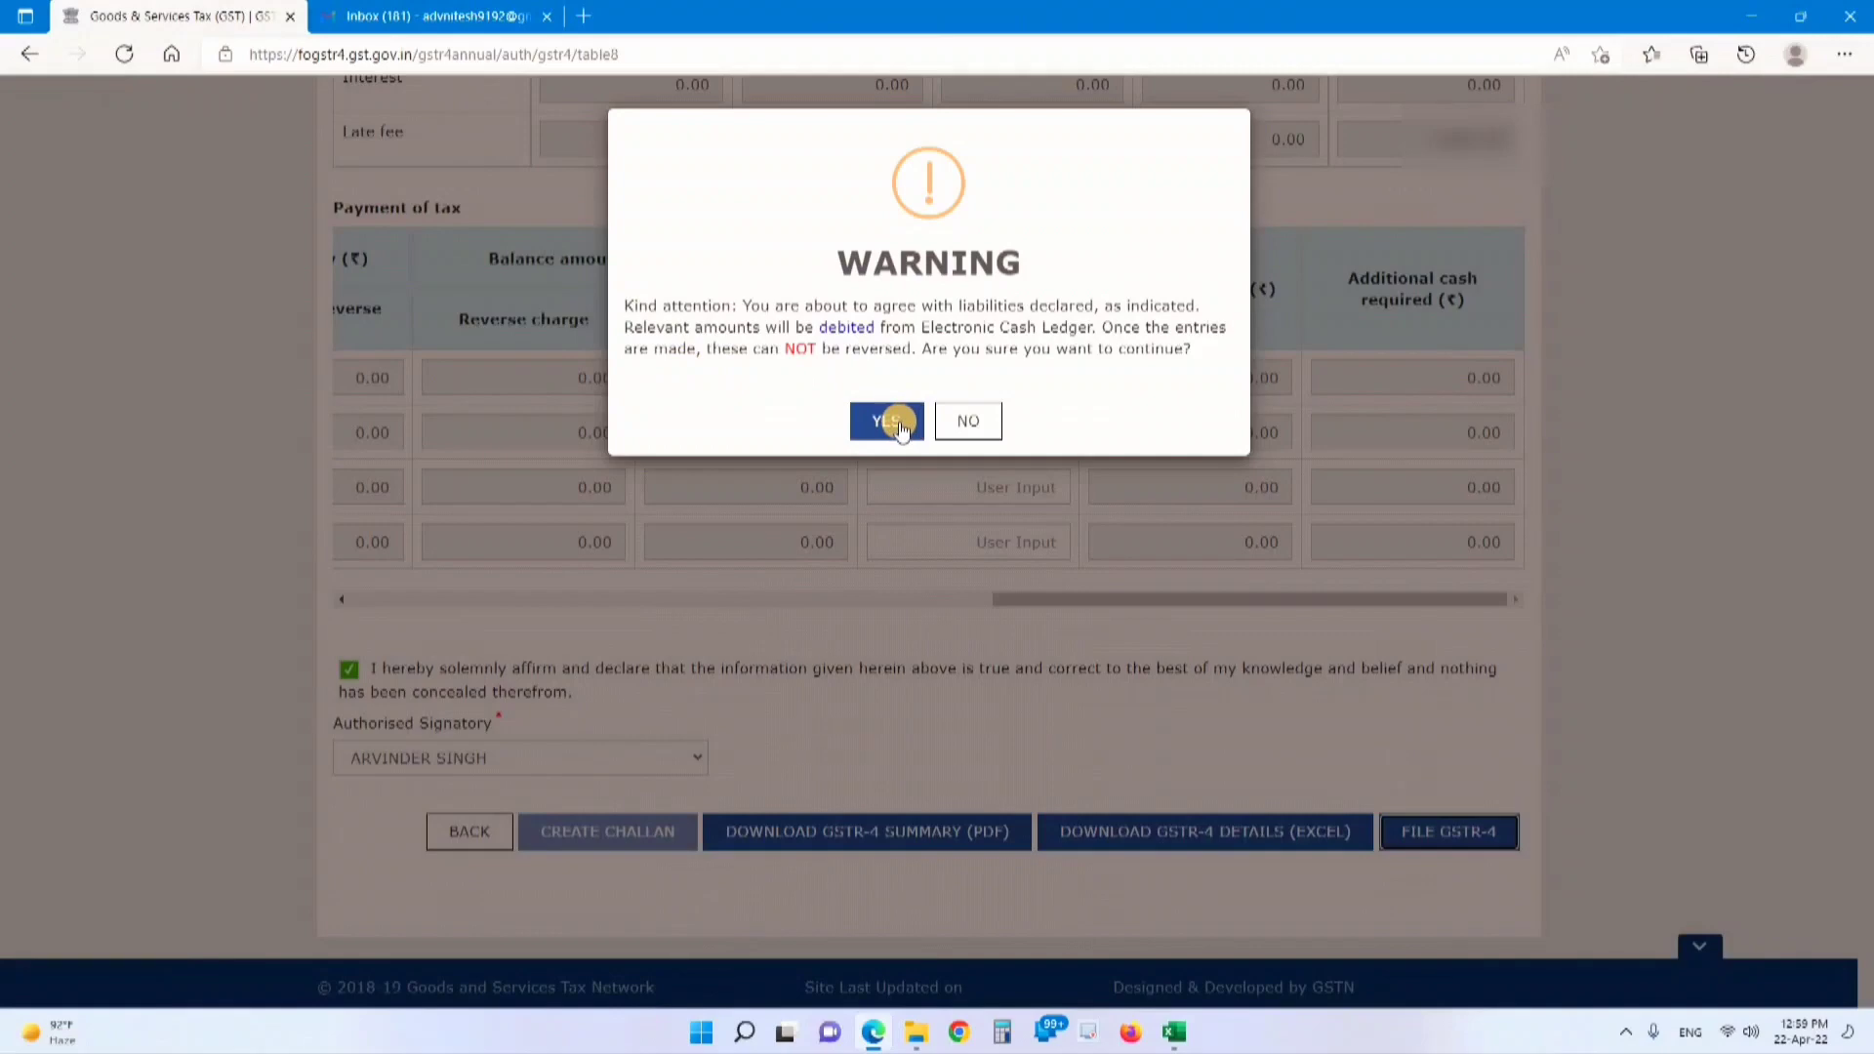
click(896, 423)
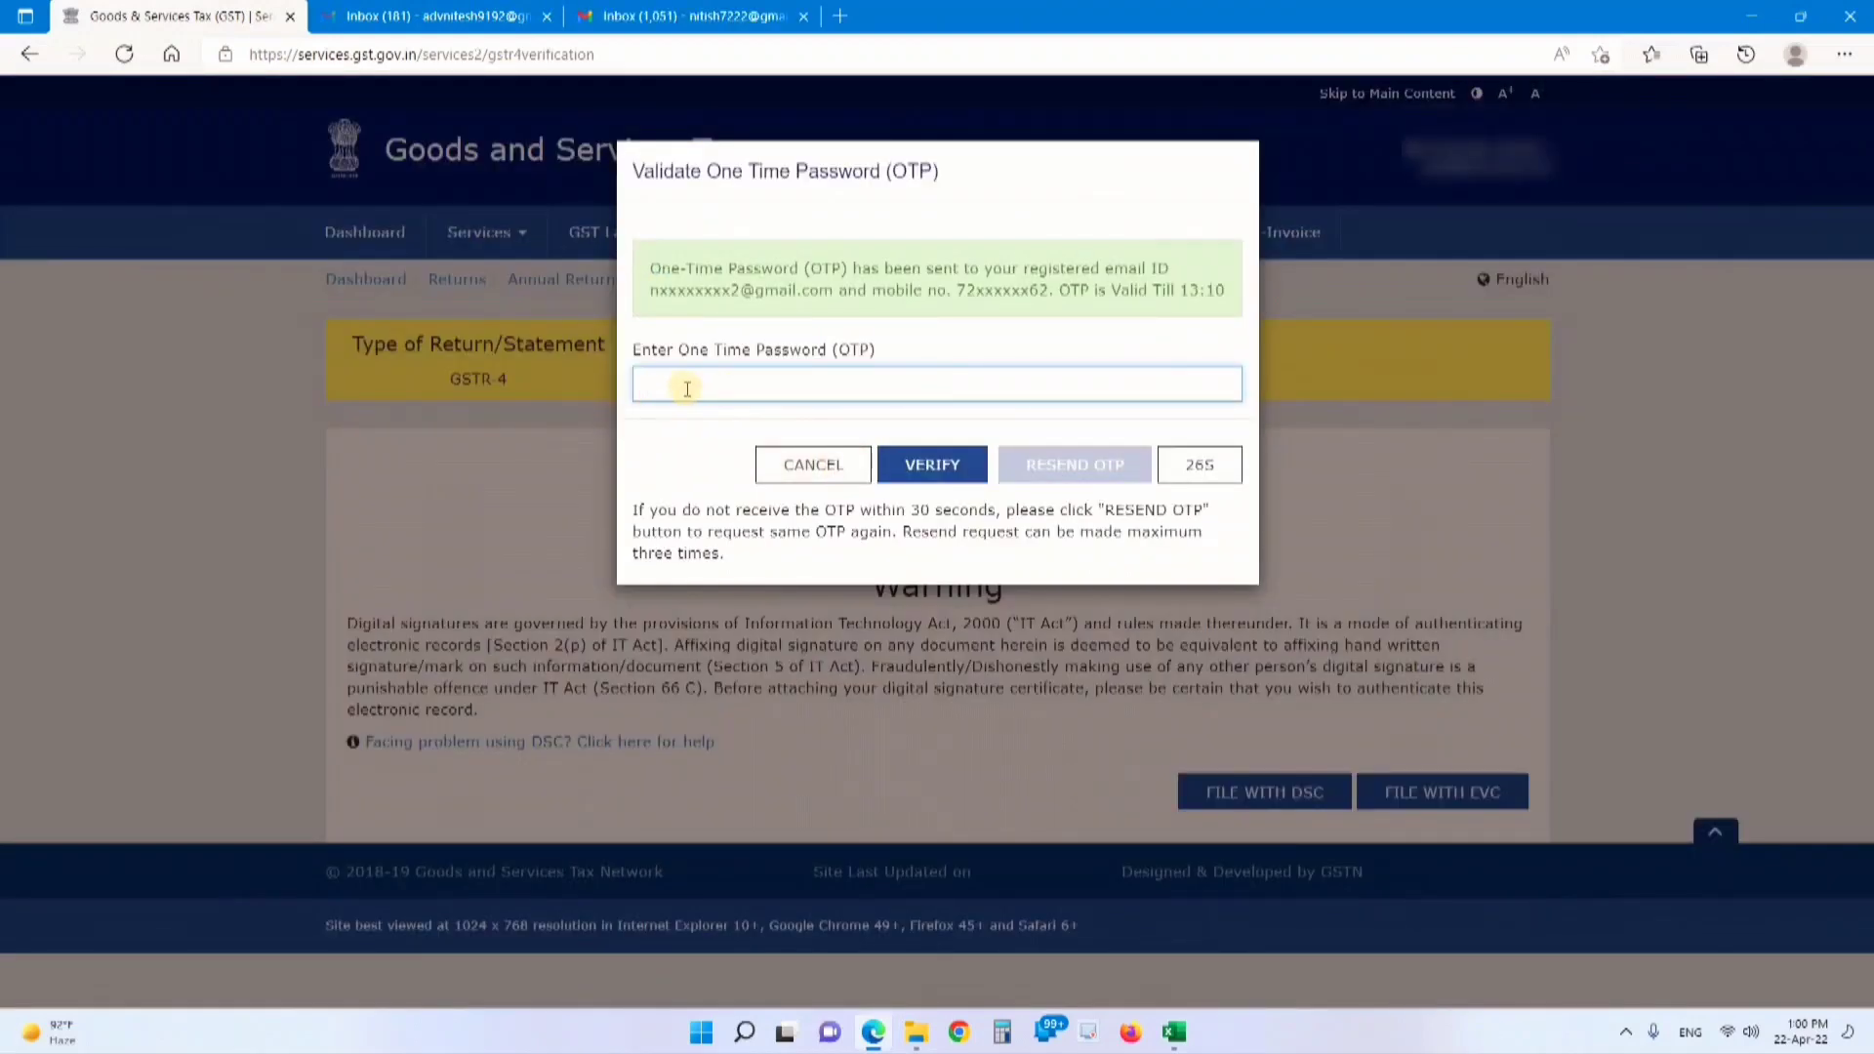
Get the one-time password from the newest EVC signature e-mail in Gmail, enter it on the GST portal and verify it
click(678, 17)
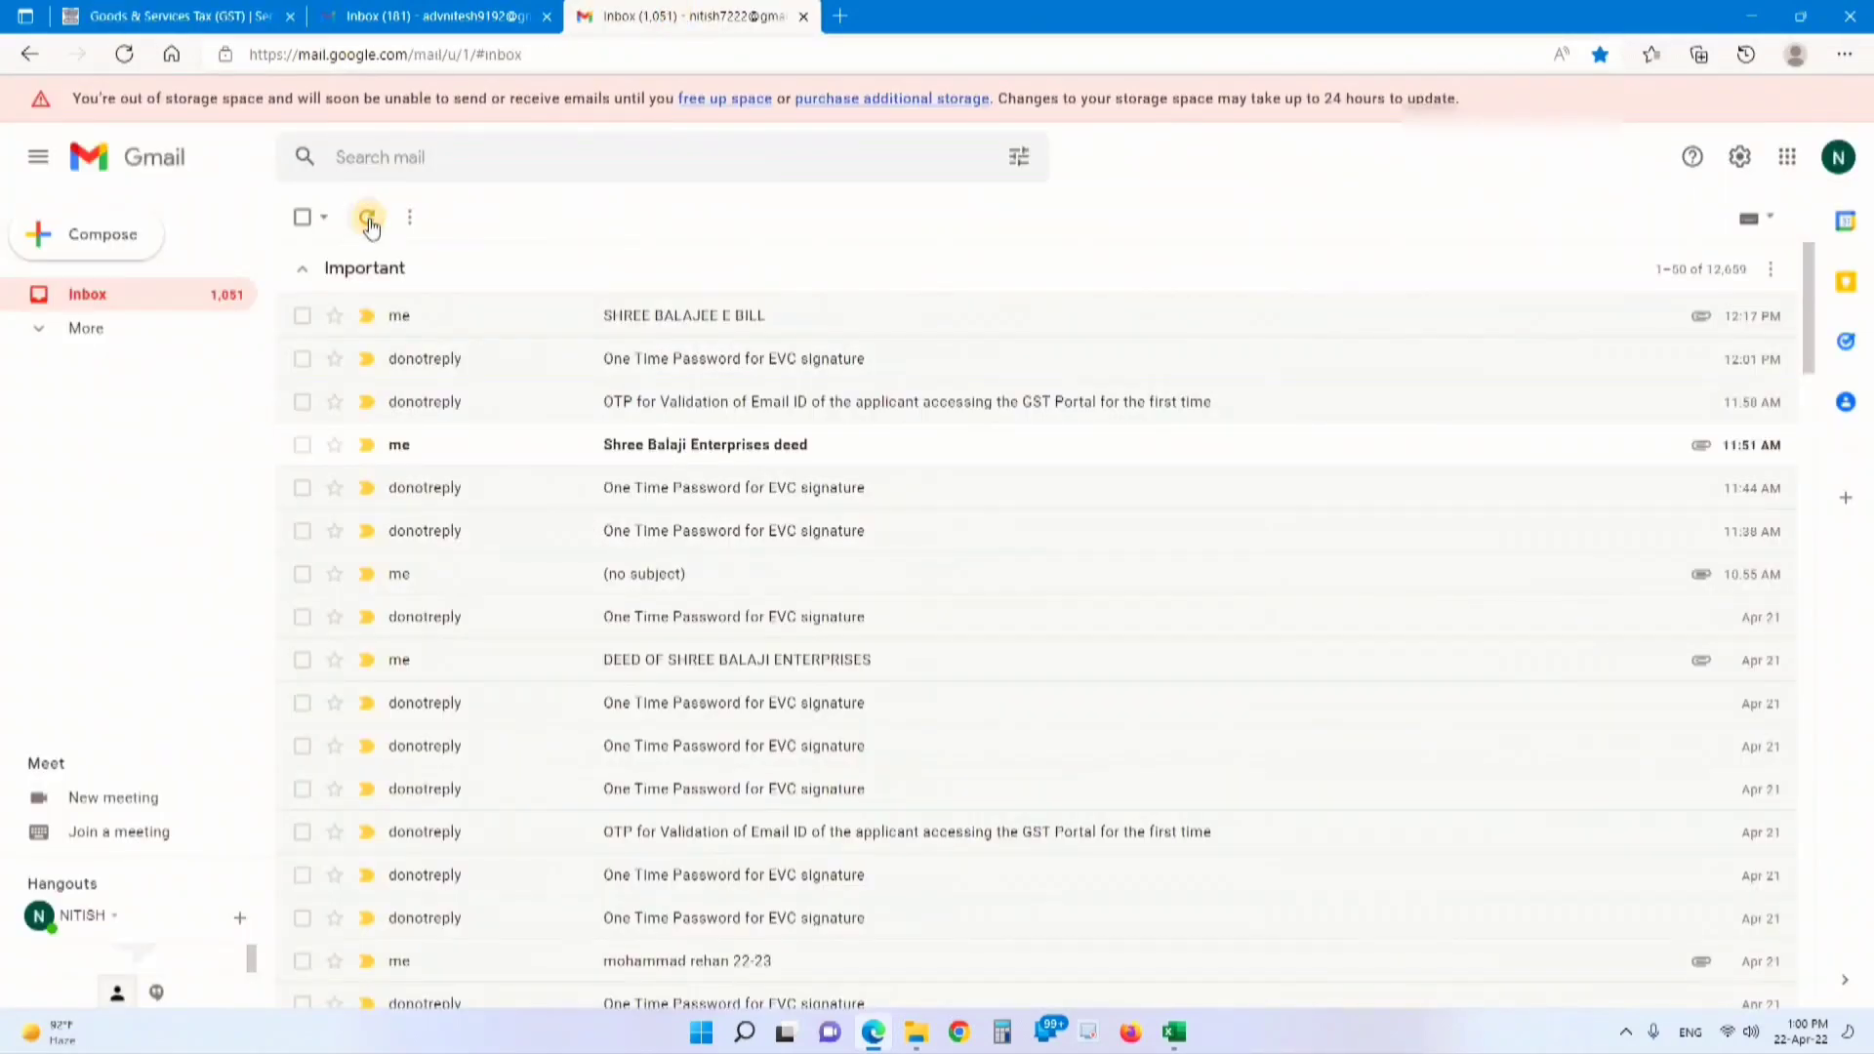
click(368, 219)
click(708, 322)
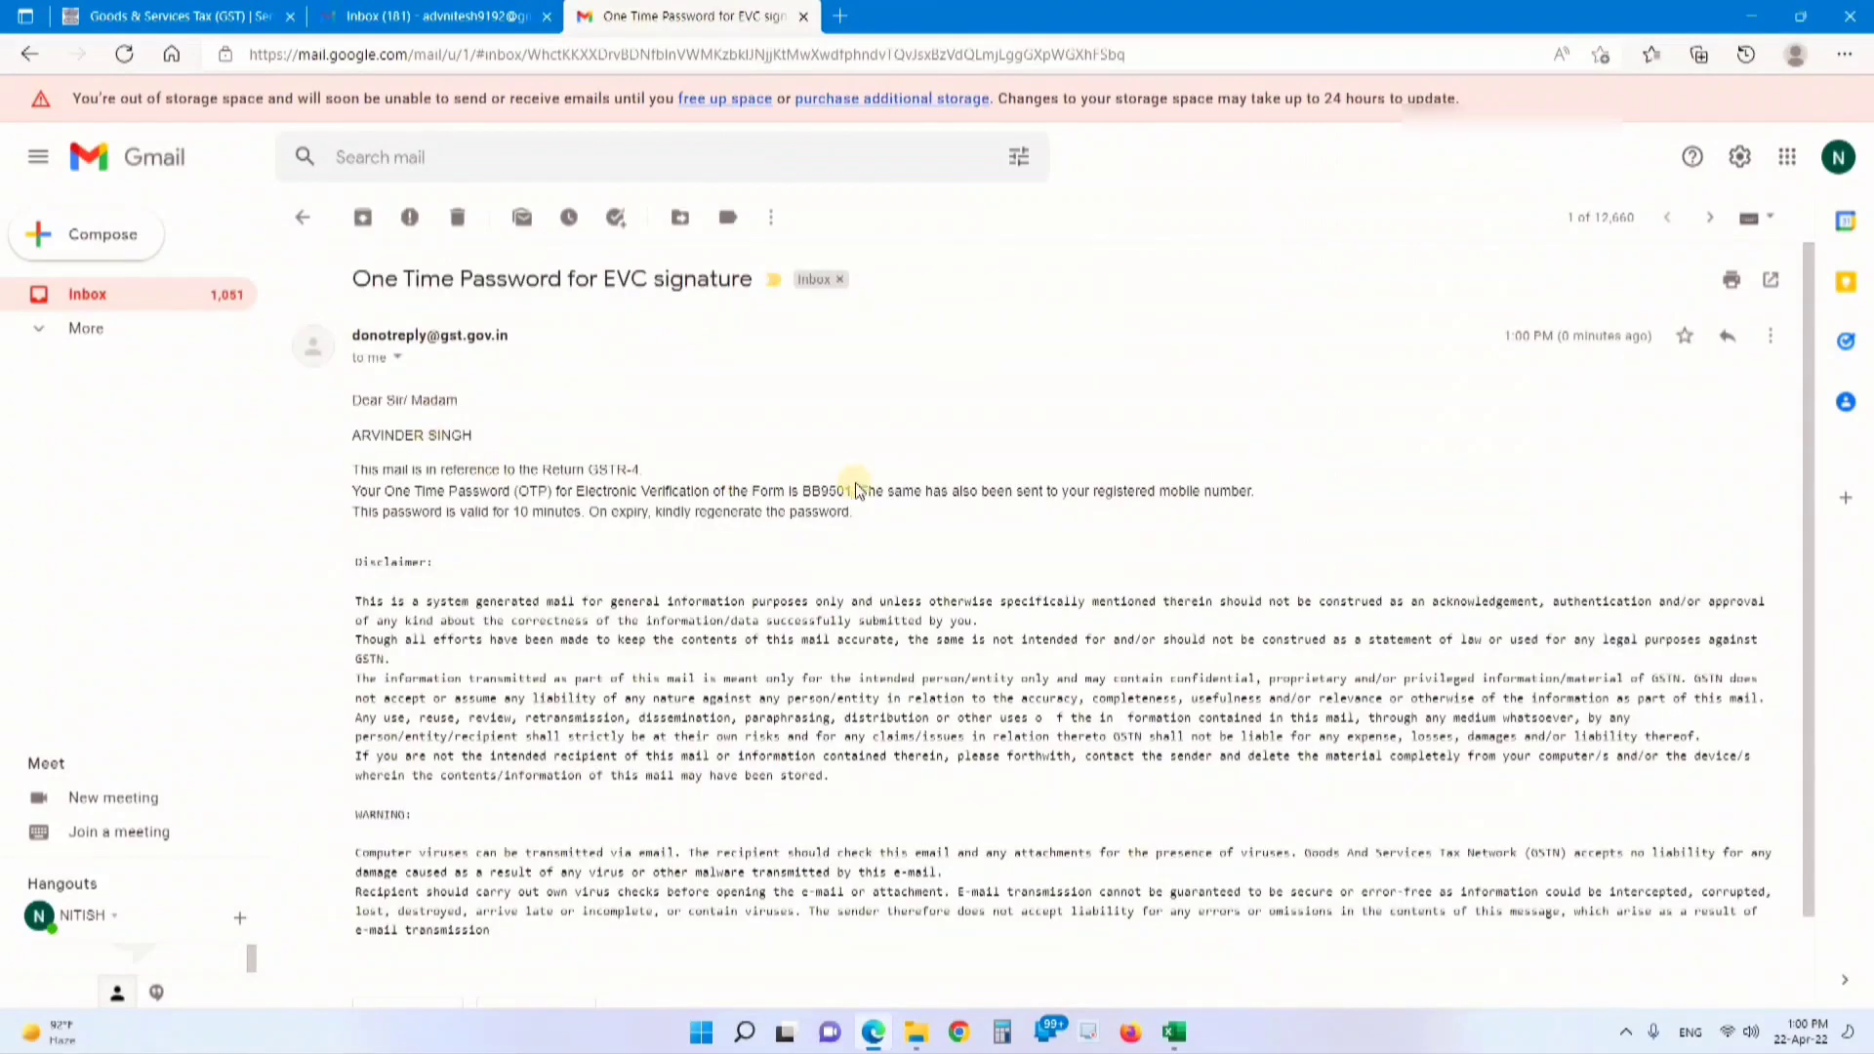
double_click(828, 492)
click(828, 491)
double_click(826, 490)
click(210, 17)
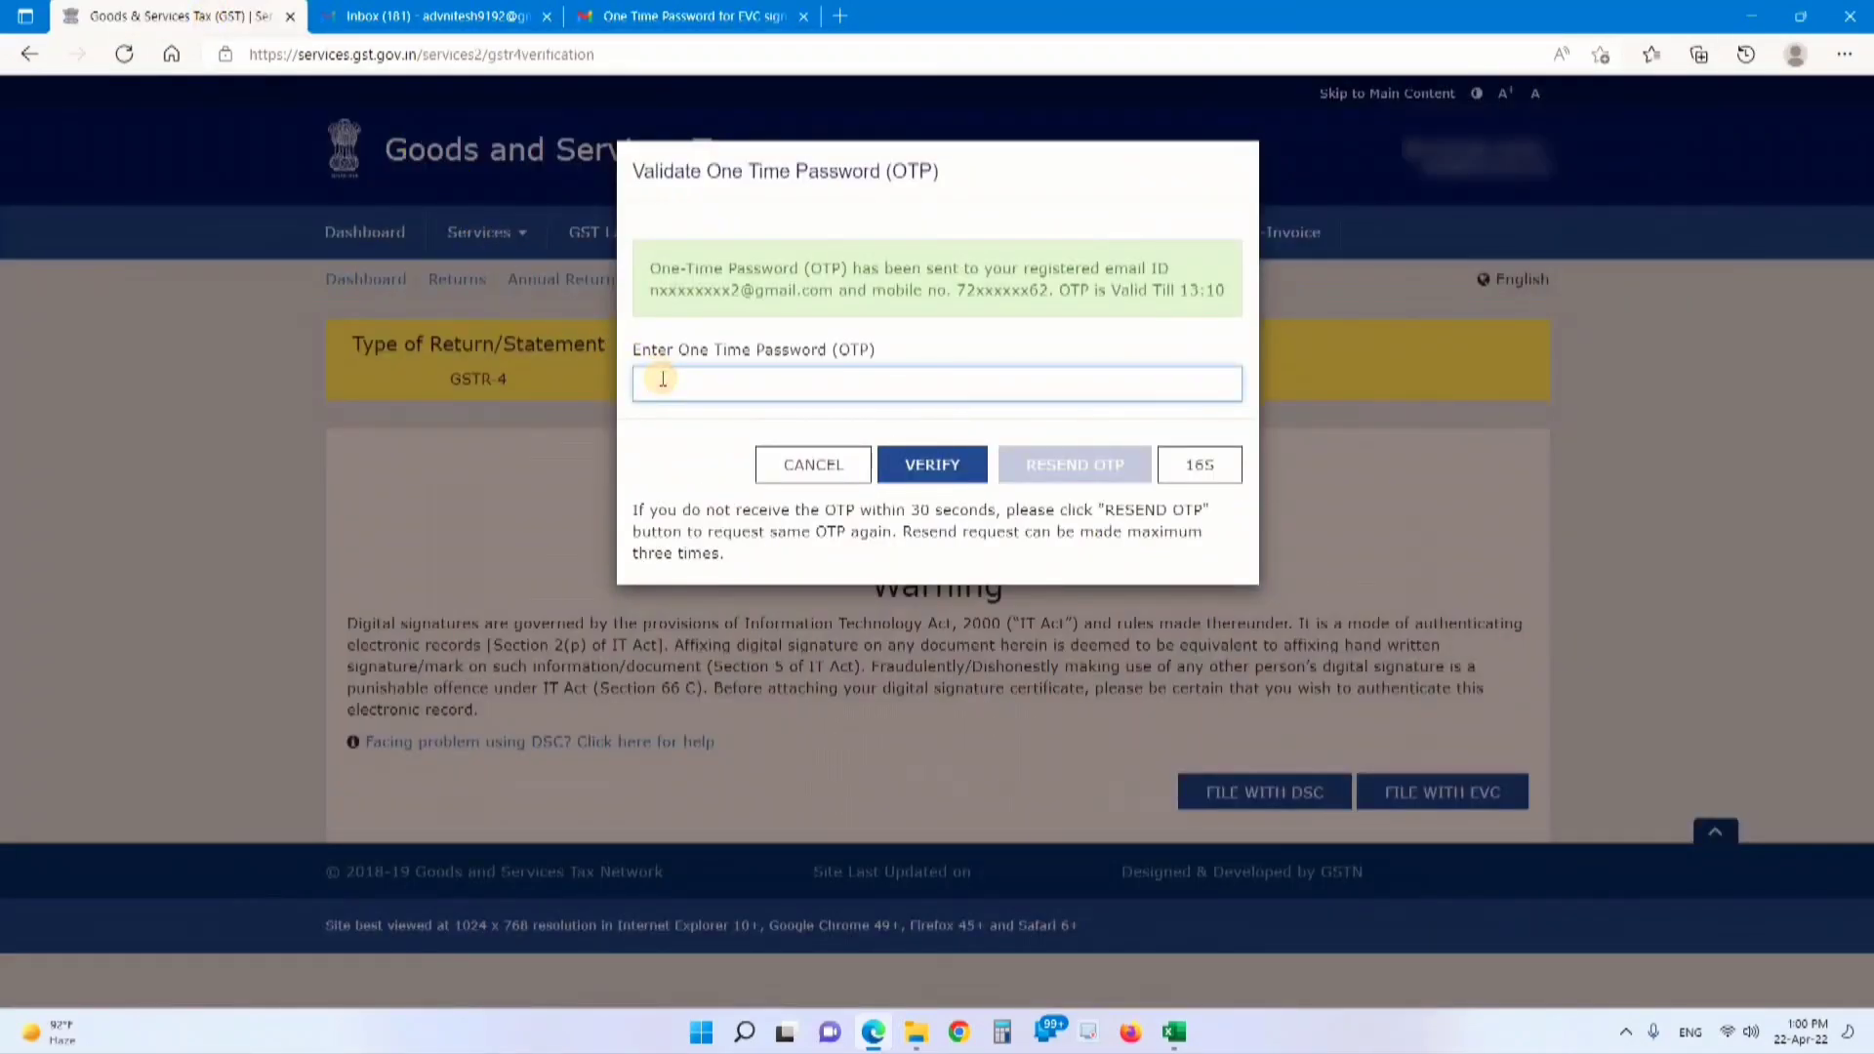
click(940, 466)
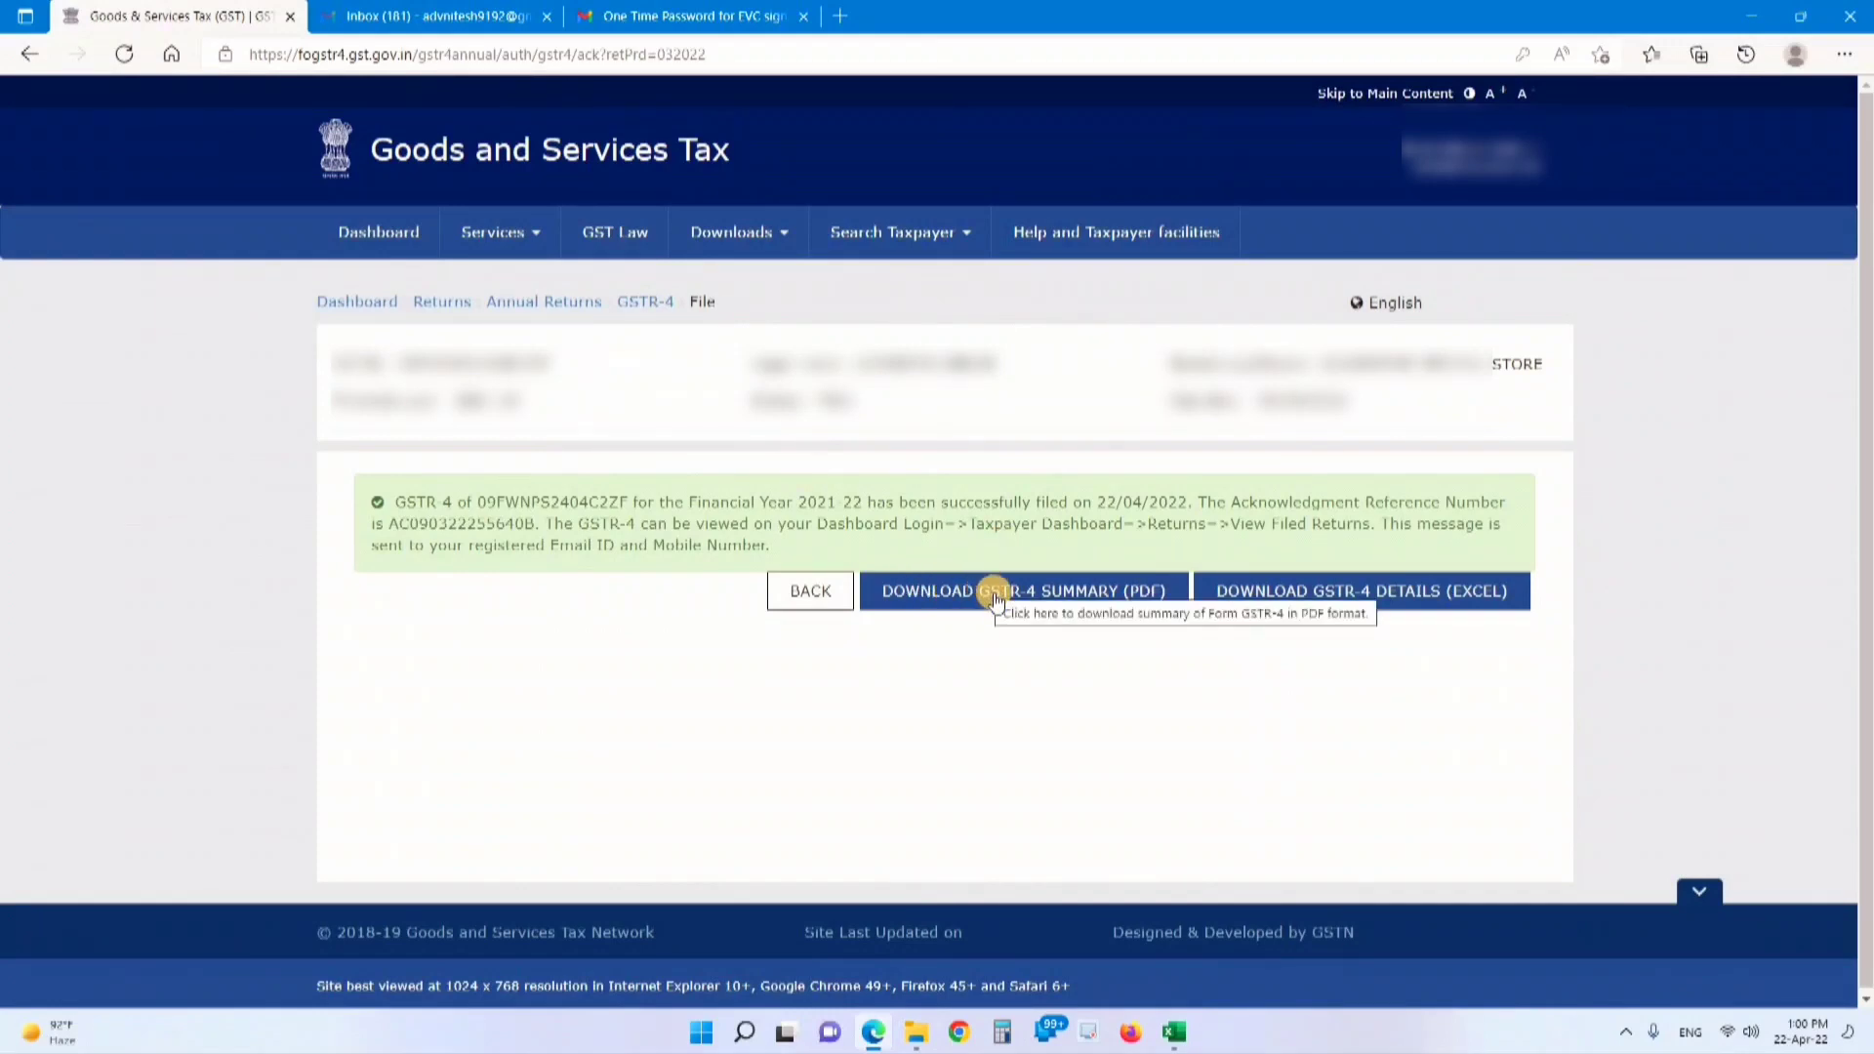
Download the filed GSTR-4 summary as a PDF and check its inward supplies in tables 4A to 4D
click(995, 596)
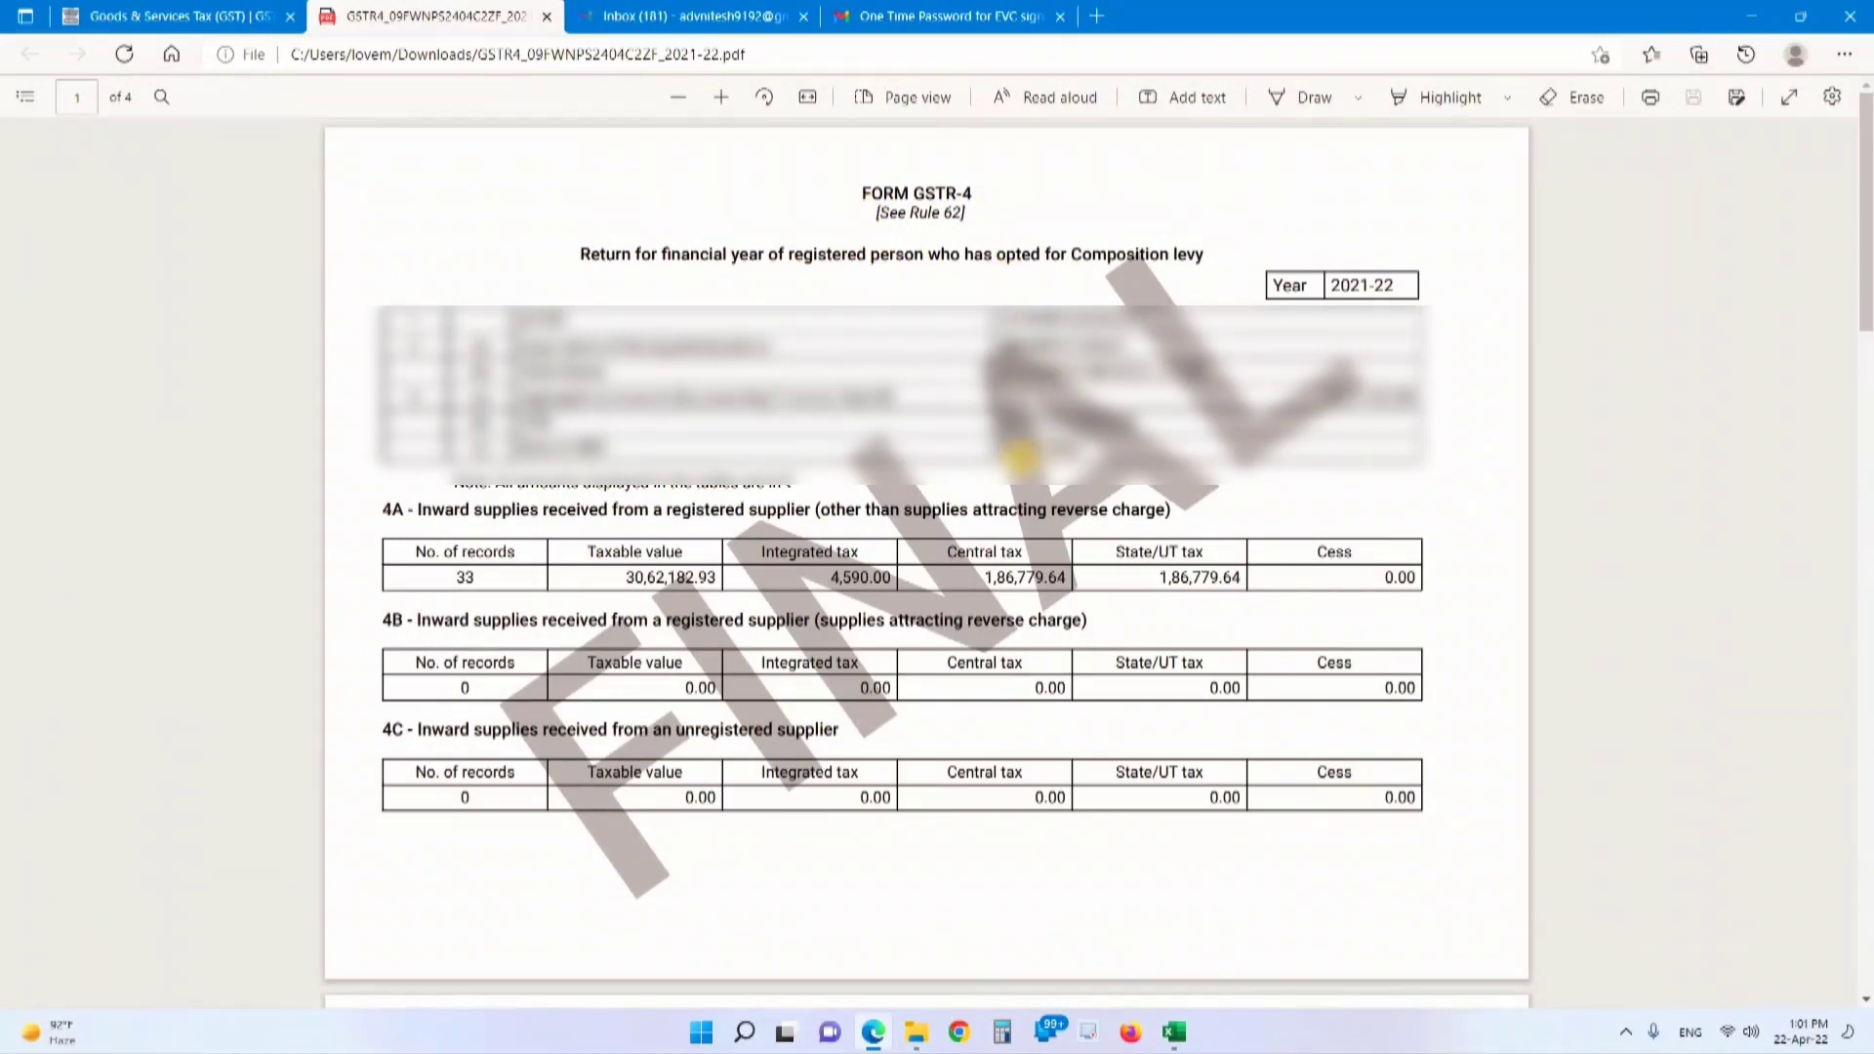
scroll(990, 467, down, 3)
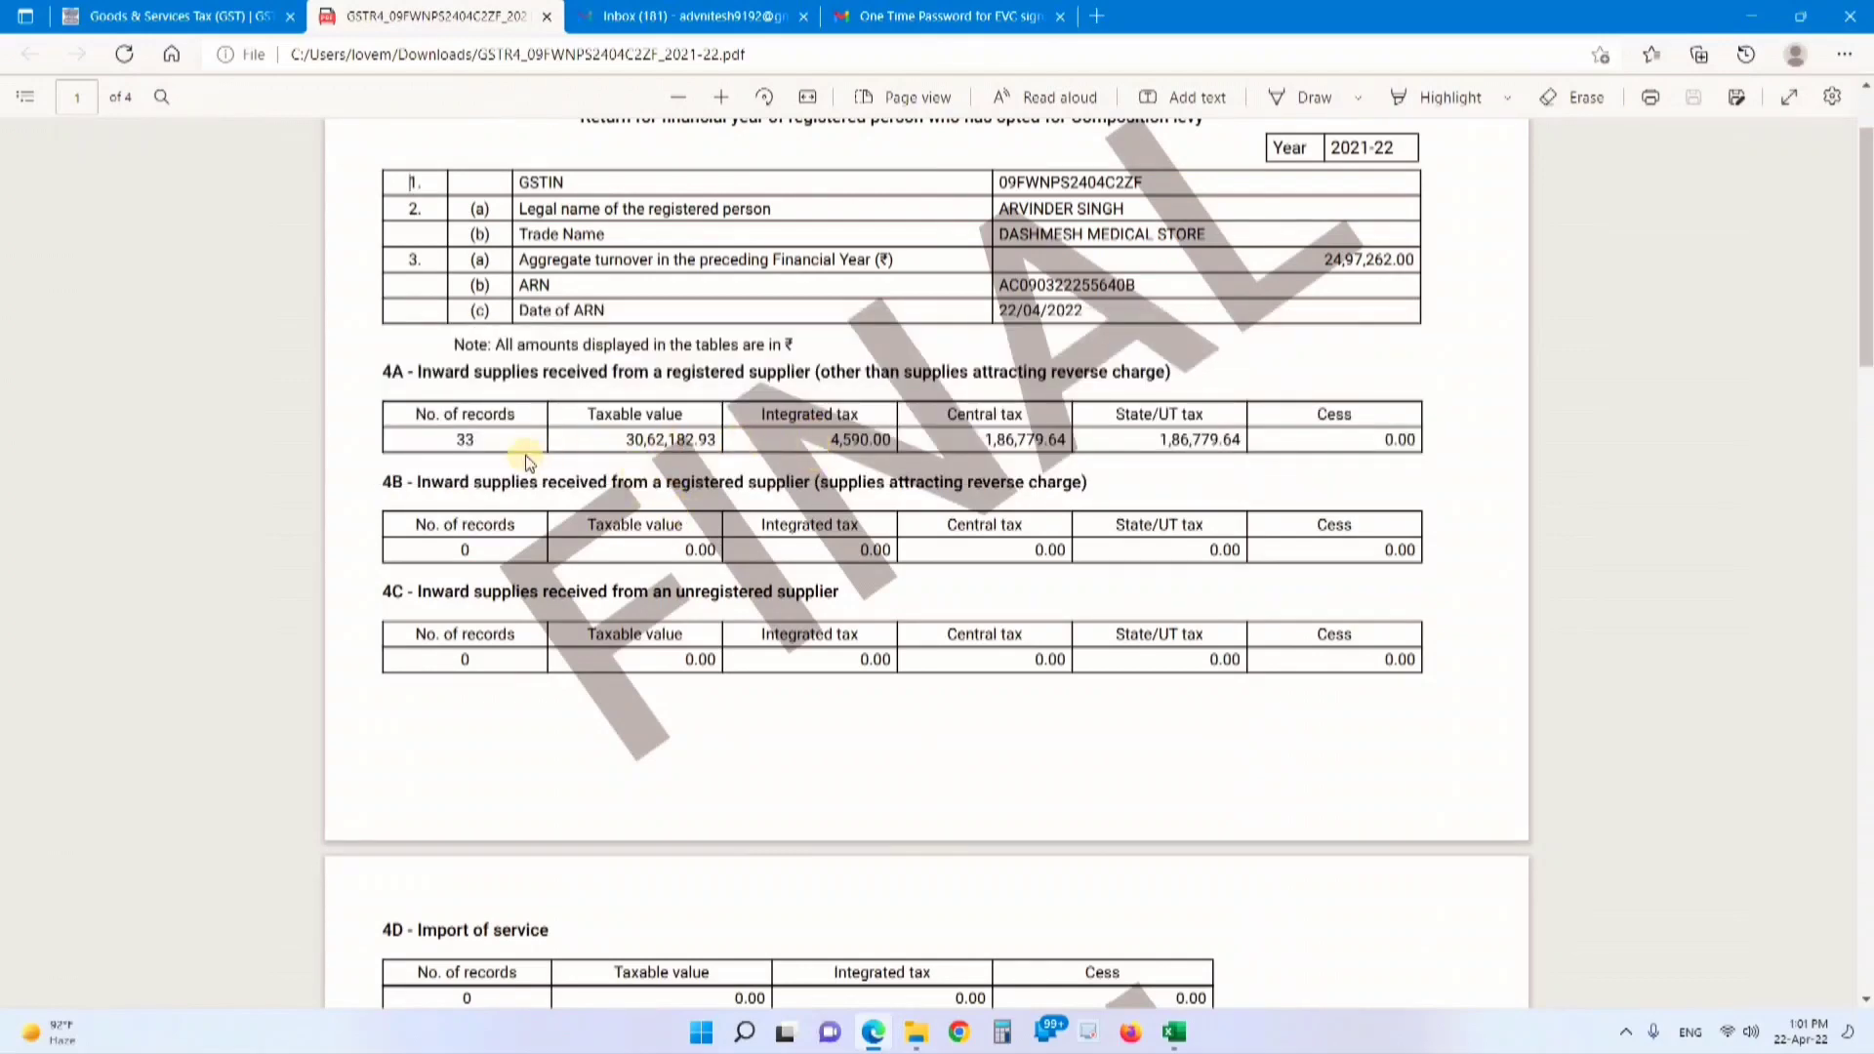
scroll(368, 269, down, 3)
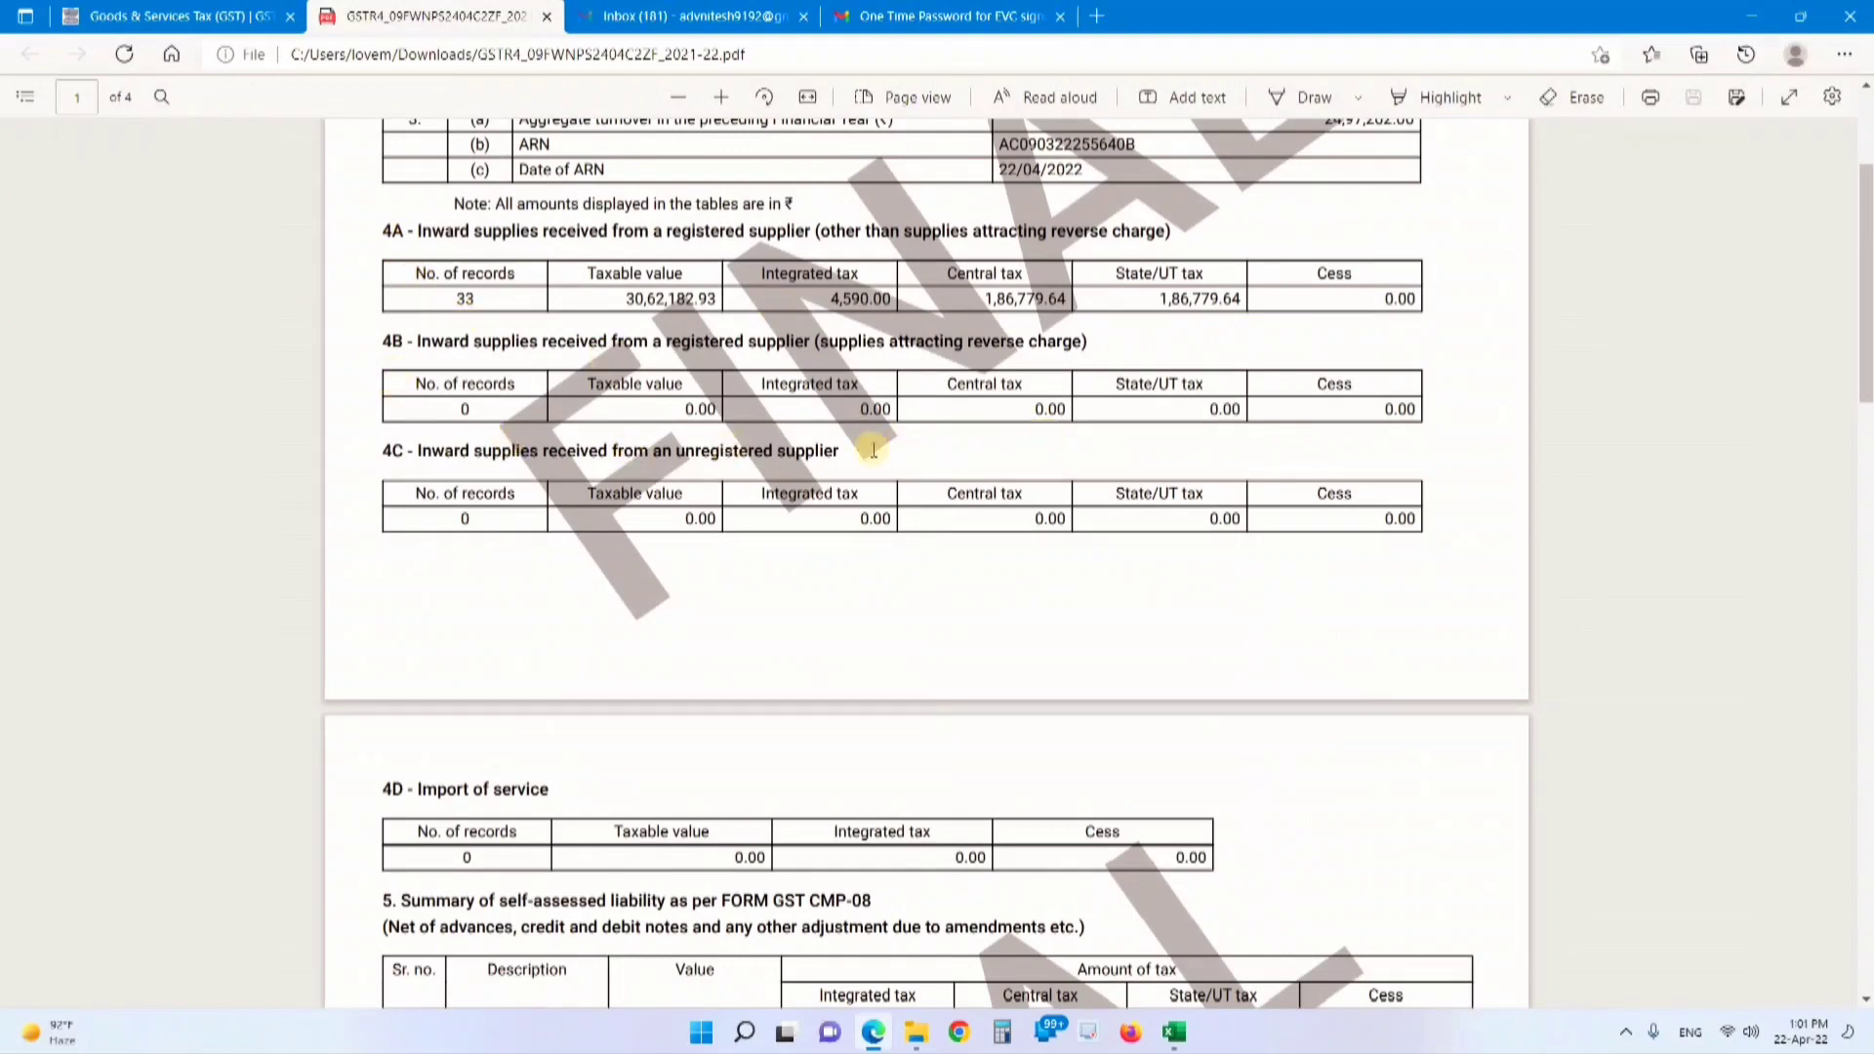
scroll(465, 666, down, 3)
scroll(559, 644, down, 2)
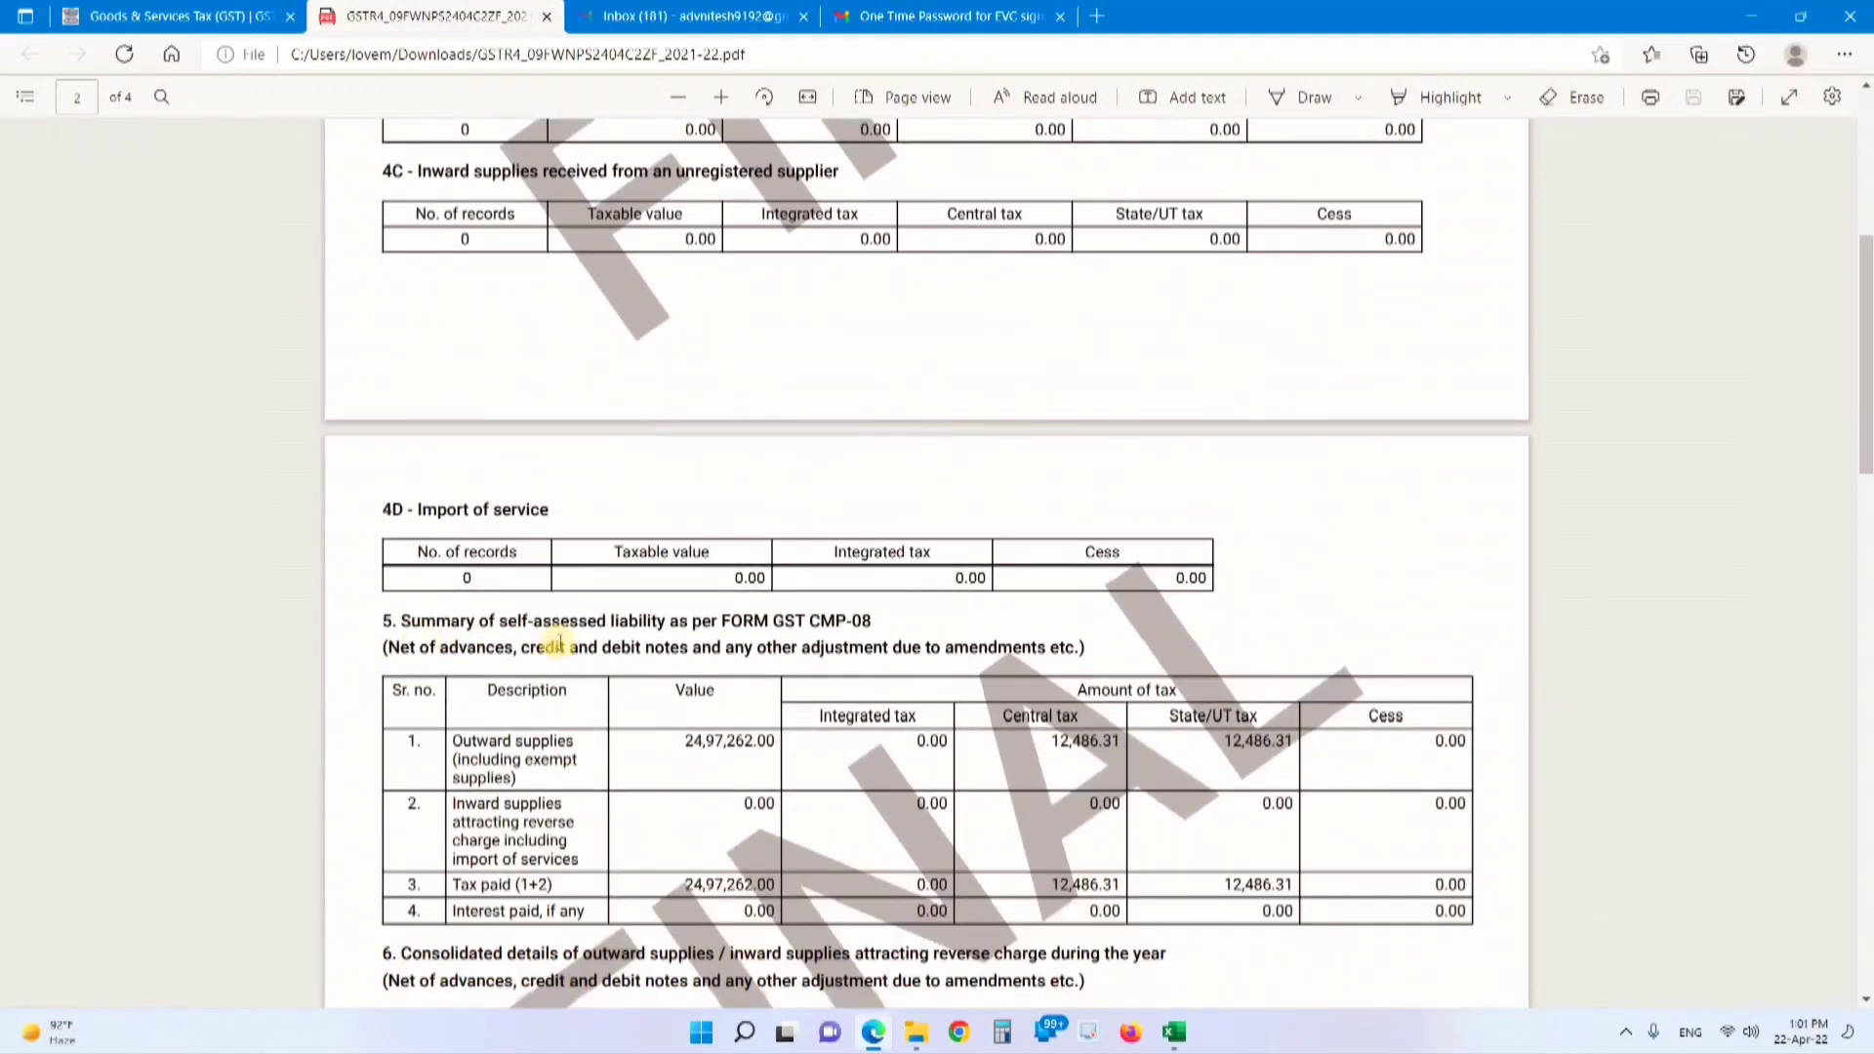
Check the CMP-08 self-assessed liability summary in table 5 and the consolidated supply details in table 6 of the PDF
scroll(545, 625, down, 4)
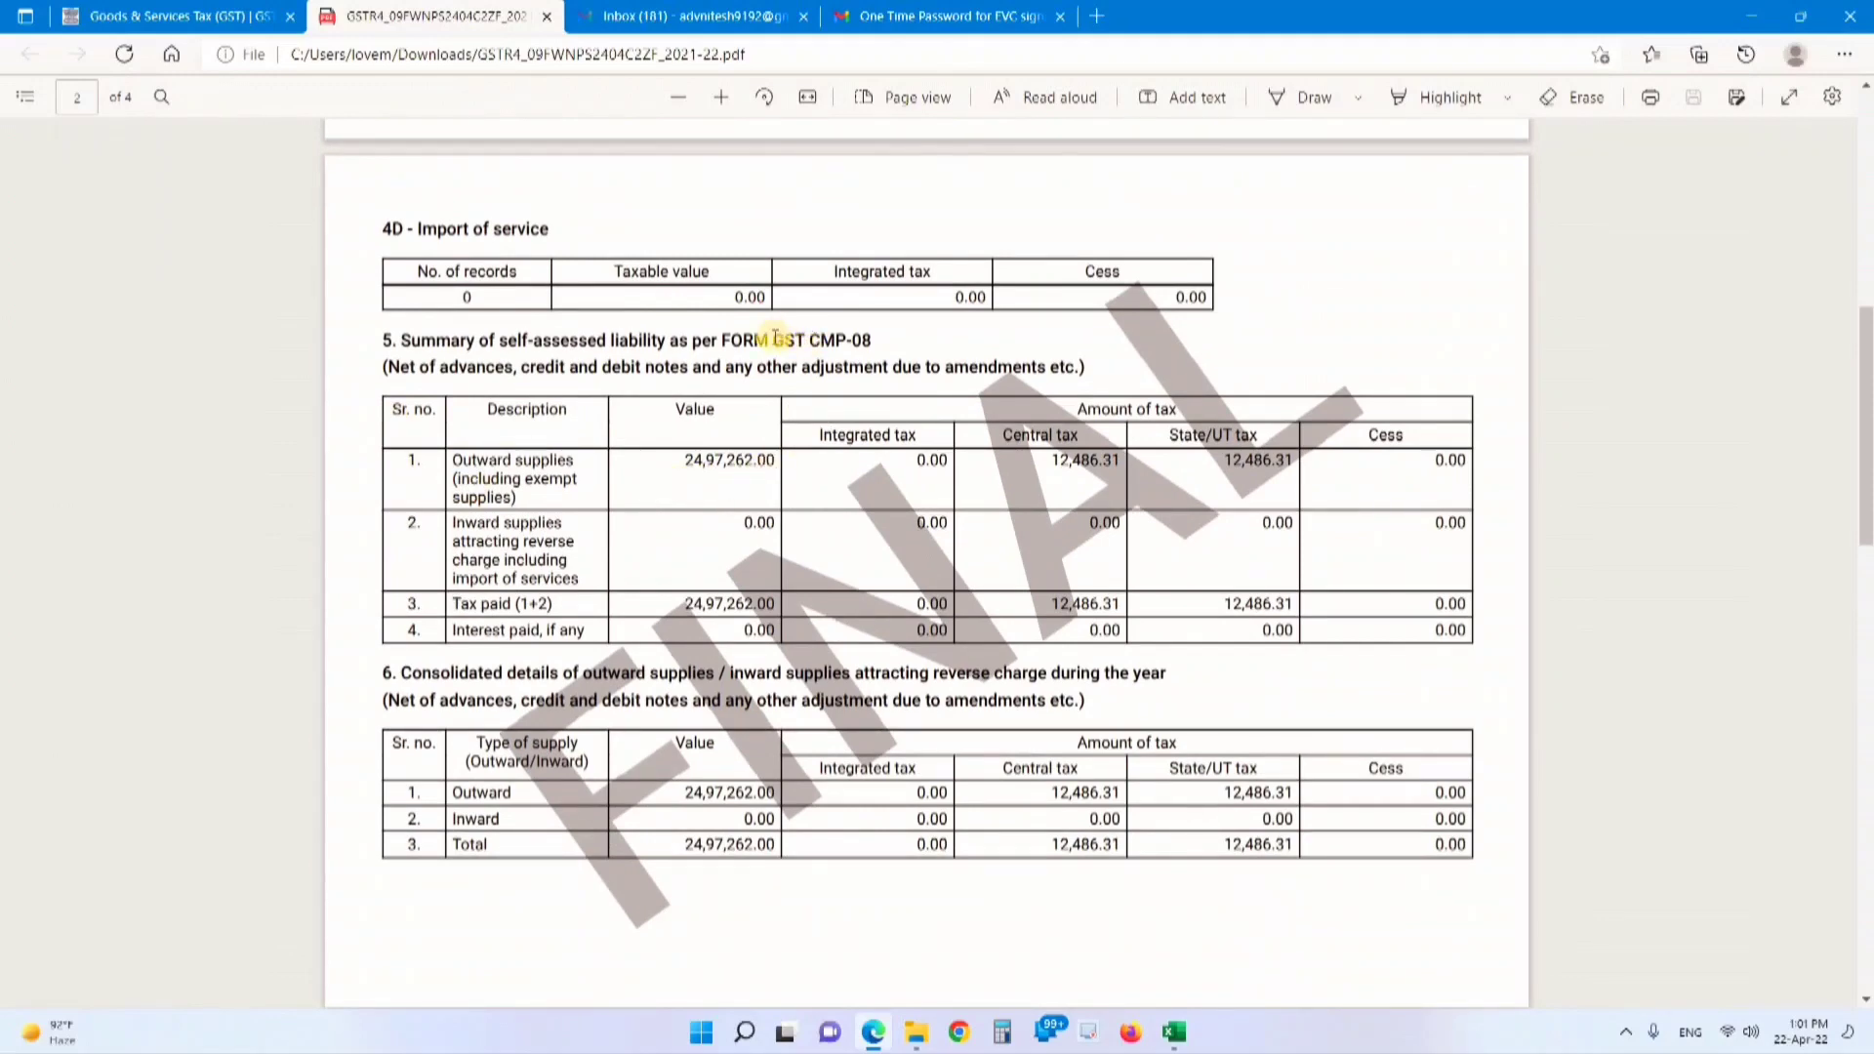
drag(774, 338, 849, 410)
click(994, 337)
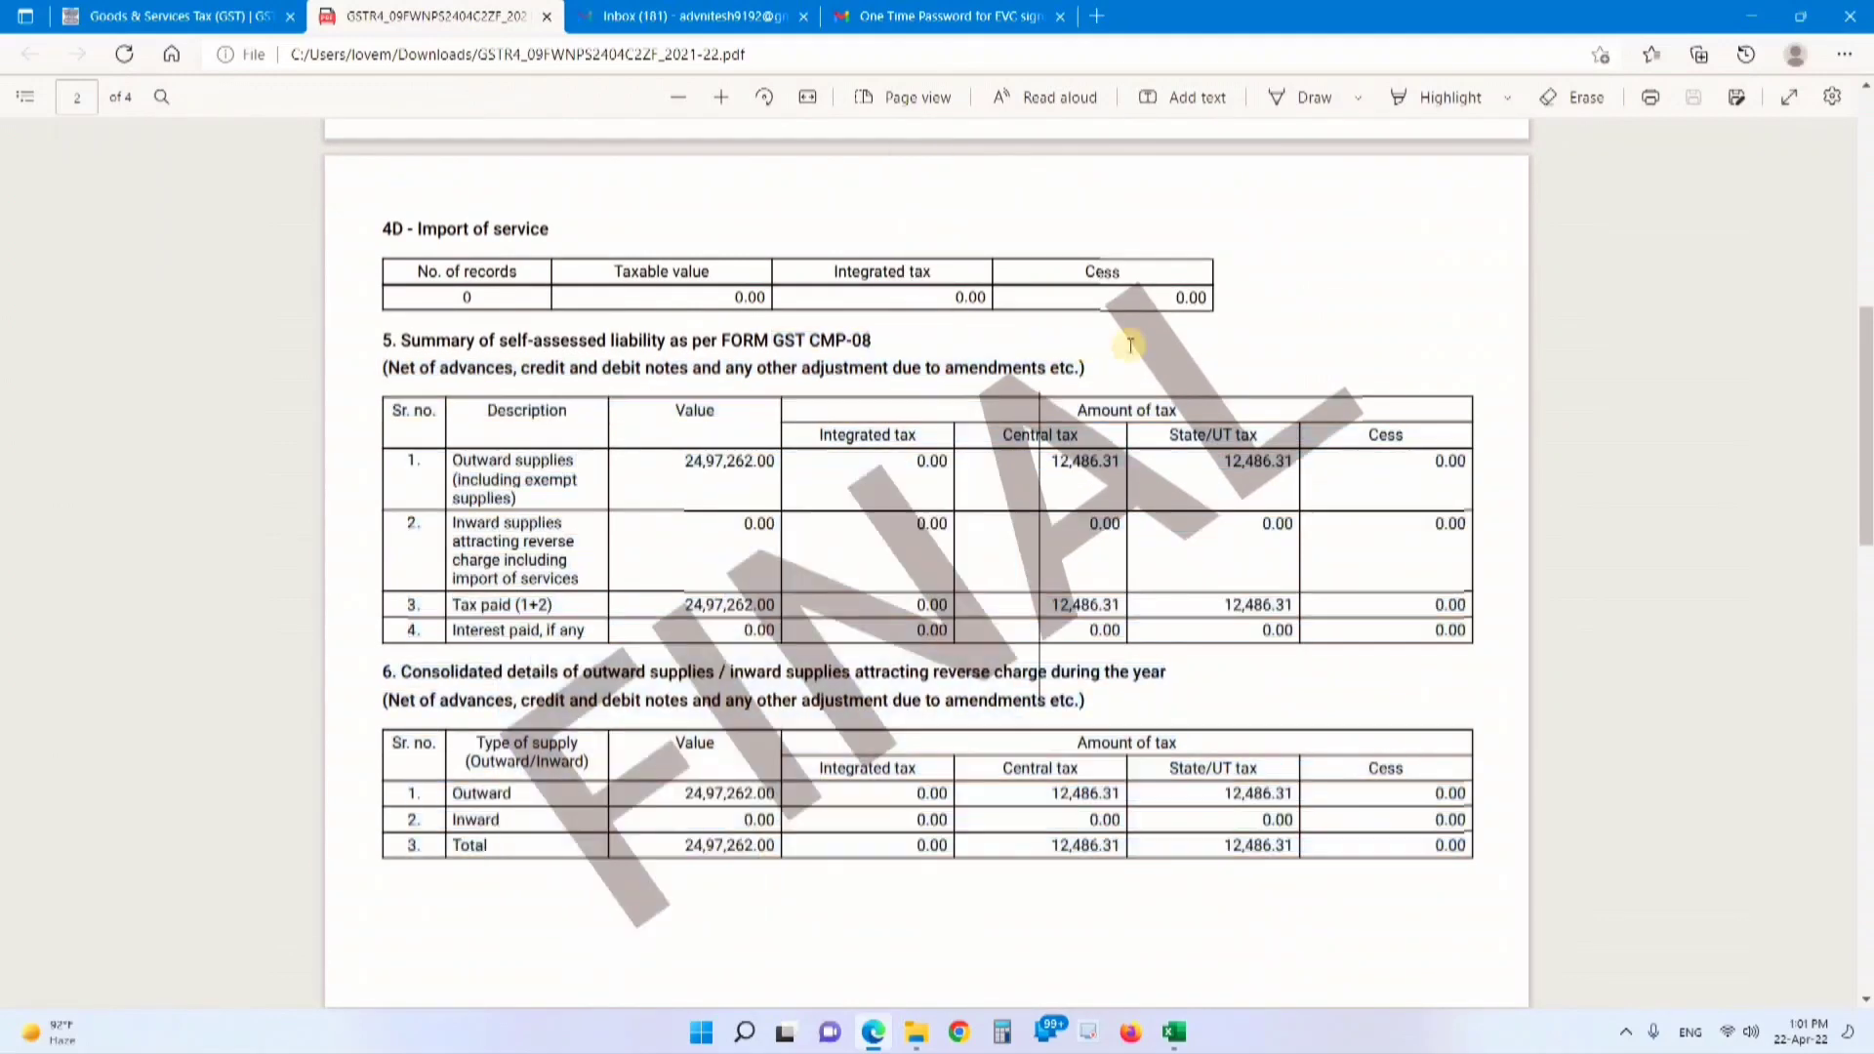
scroll(439, 634, down, 2)
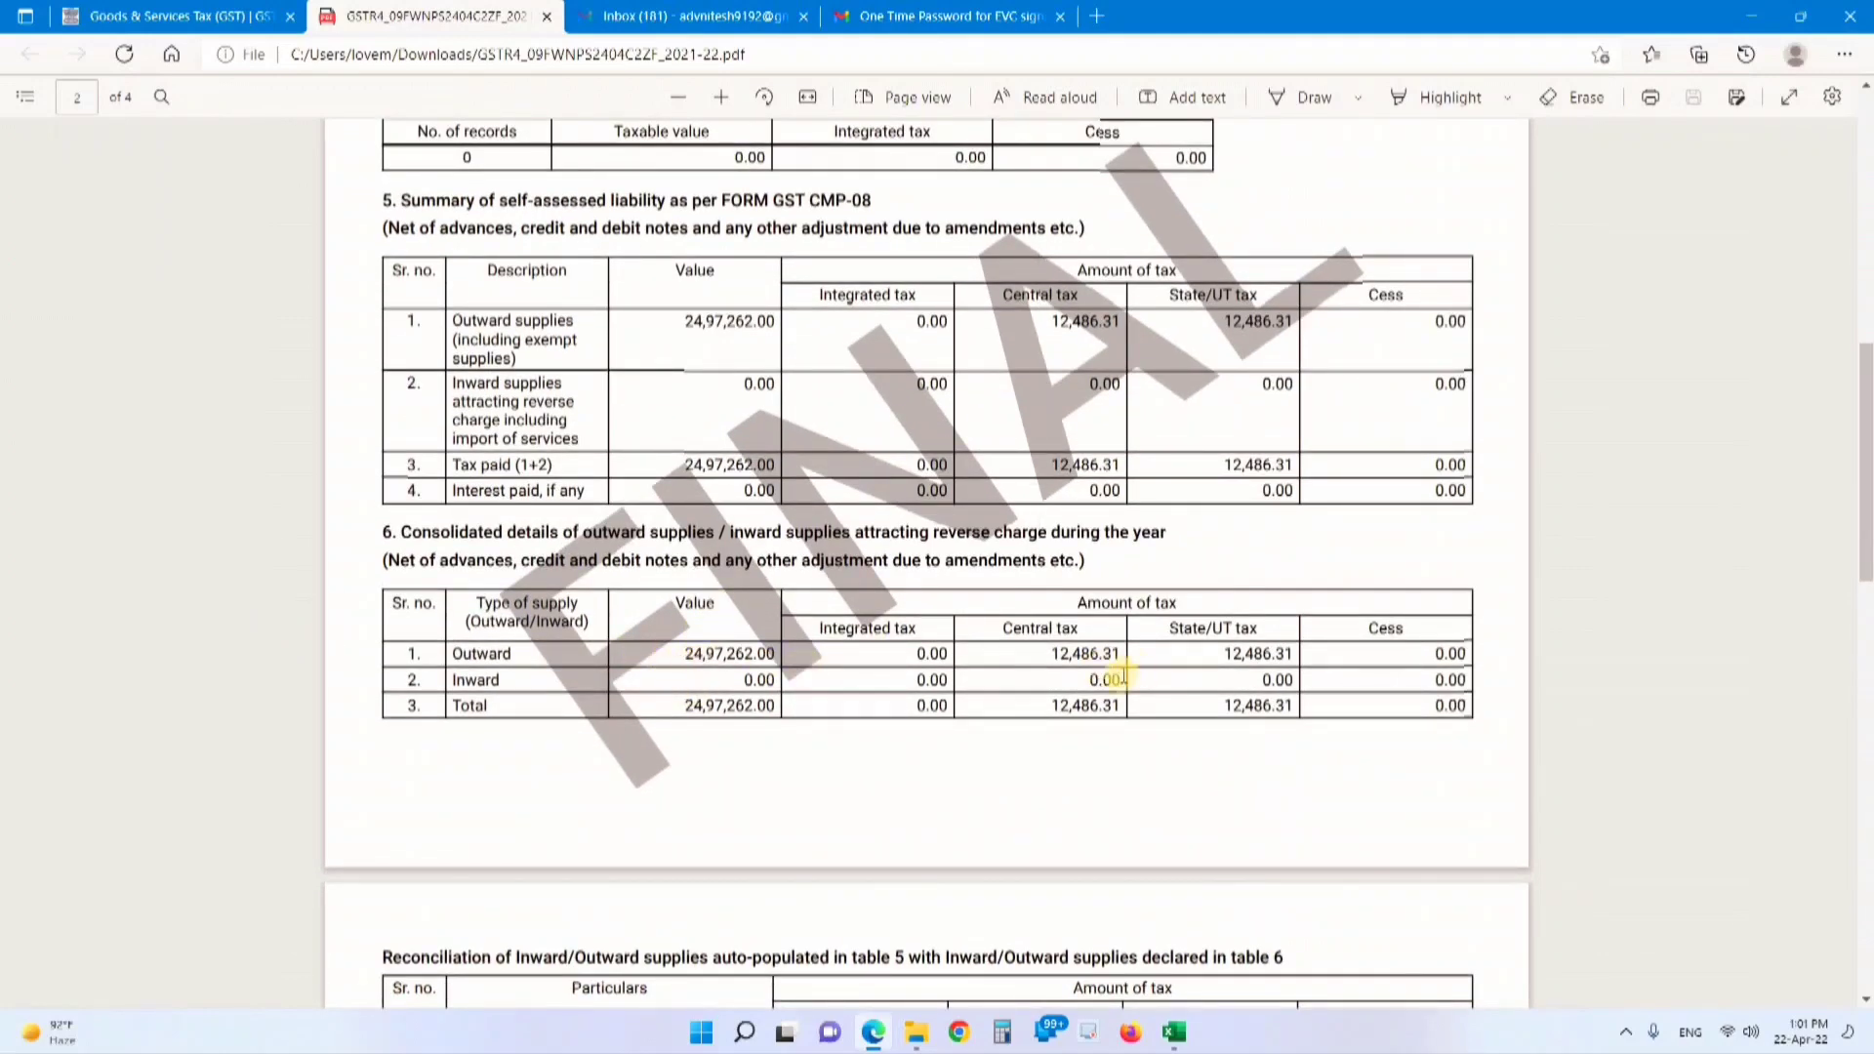
scroll(1164, 719, down, 3)
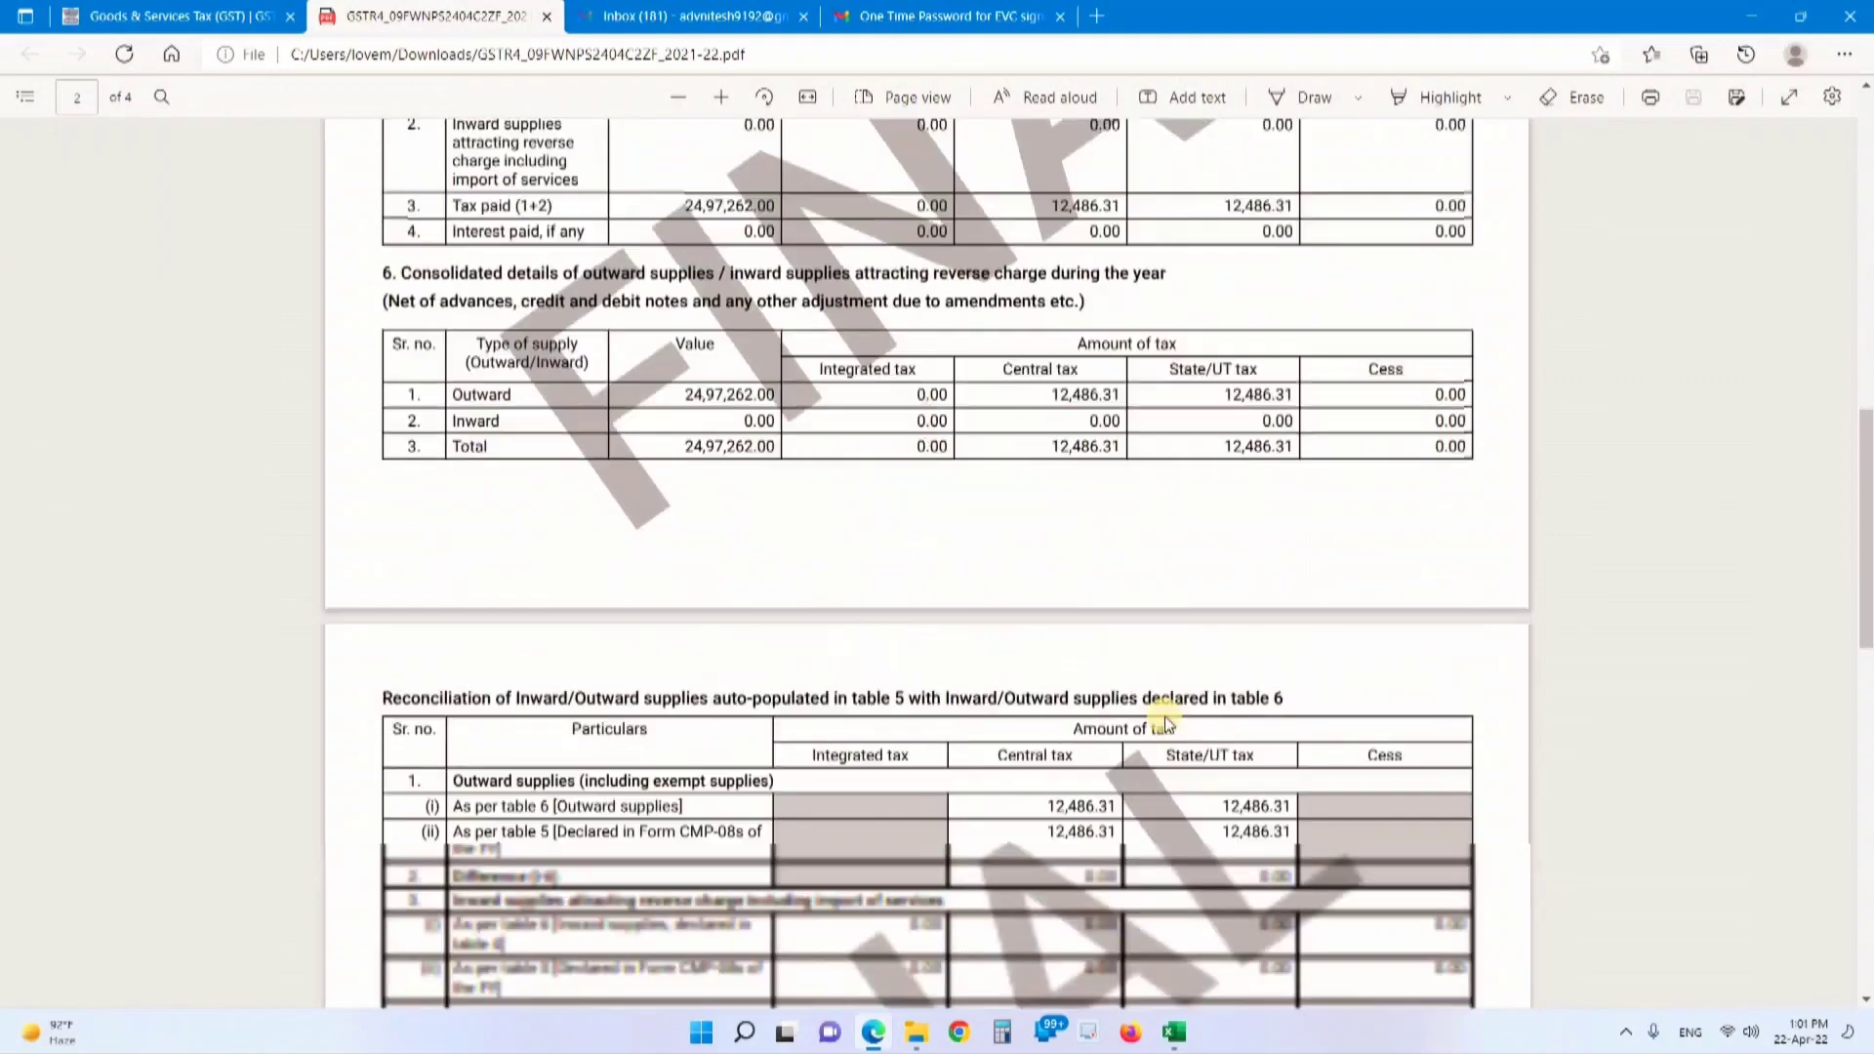
Examine the reconciliation of tables 5 and 6, including the difference rows, and review tables 7 and 8 through the verification section
scroll(1166, 720, down, 6)
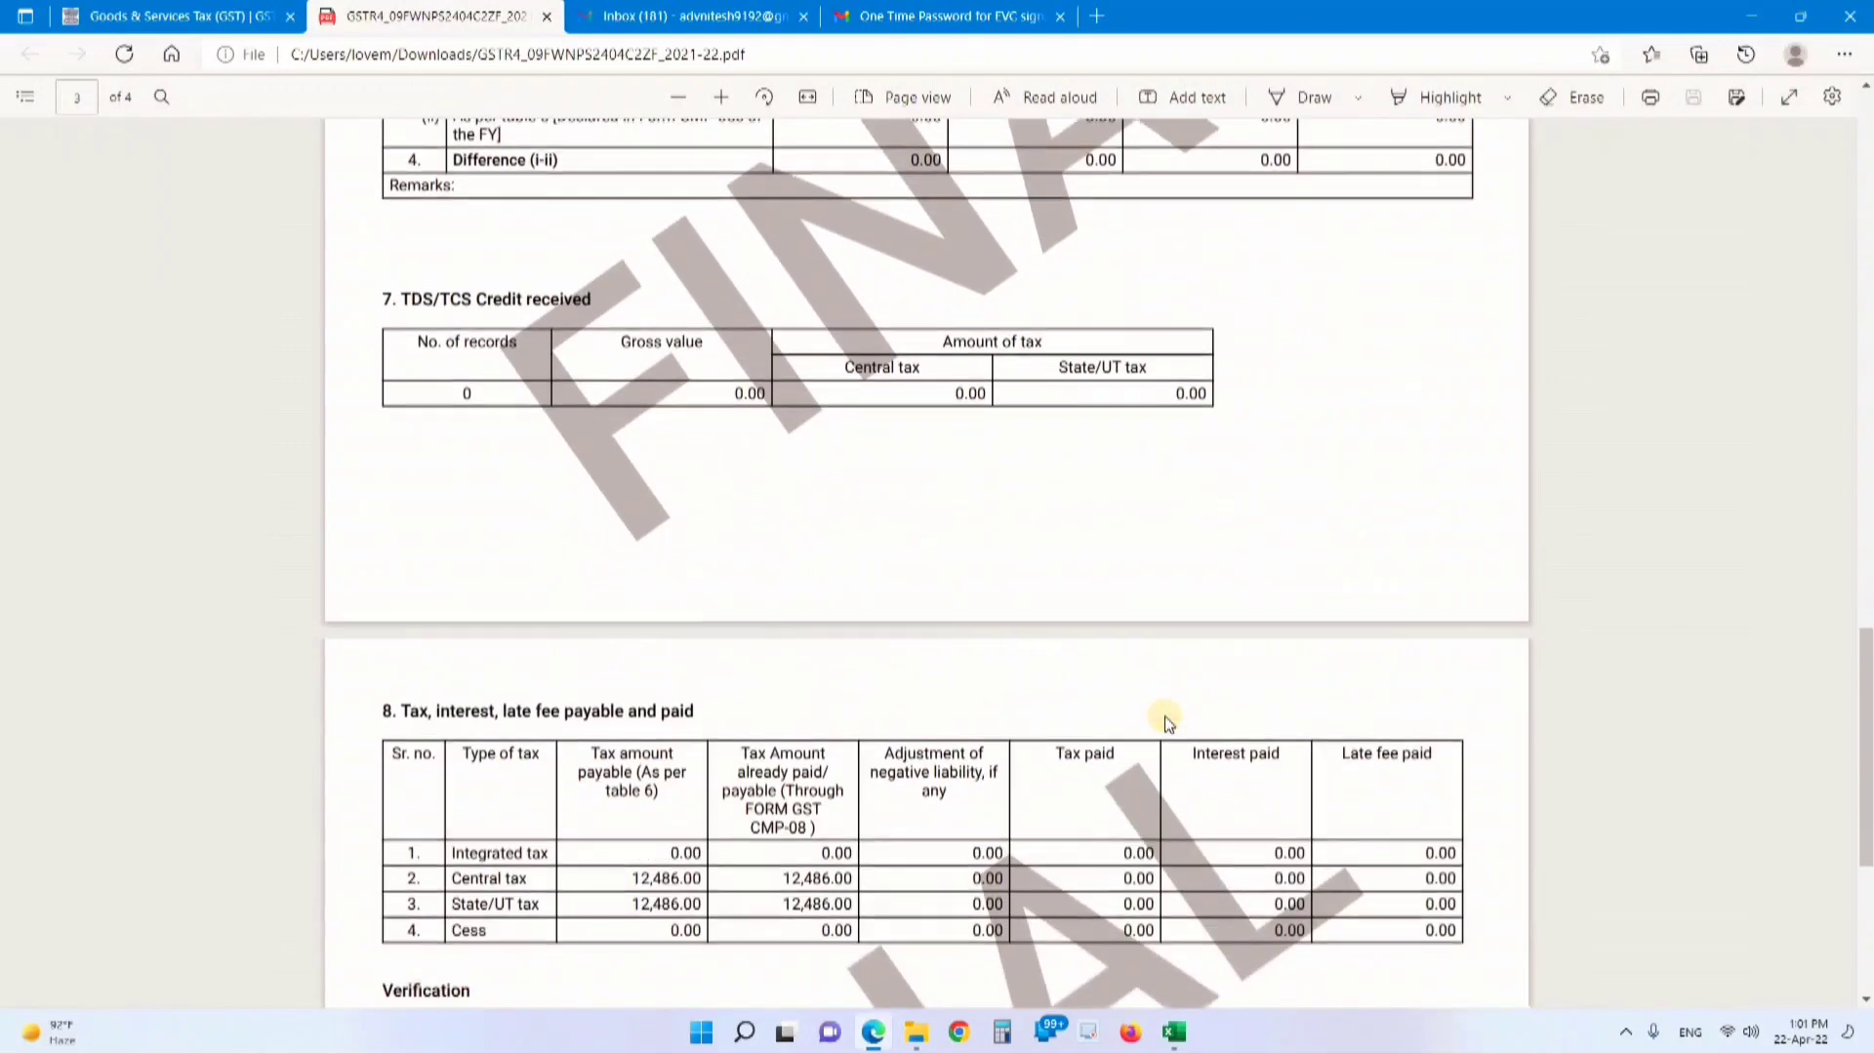
scroll(1167, 718, up, 3)
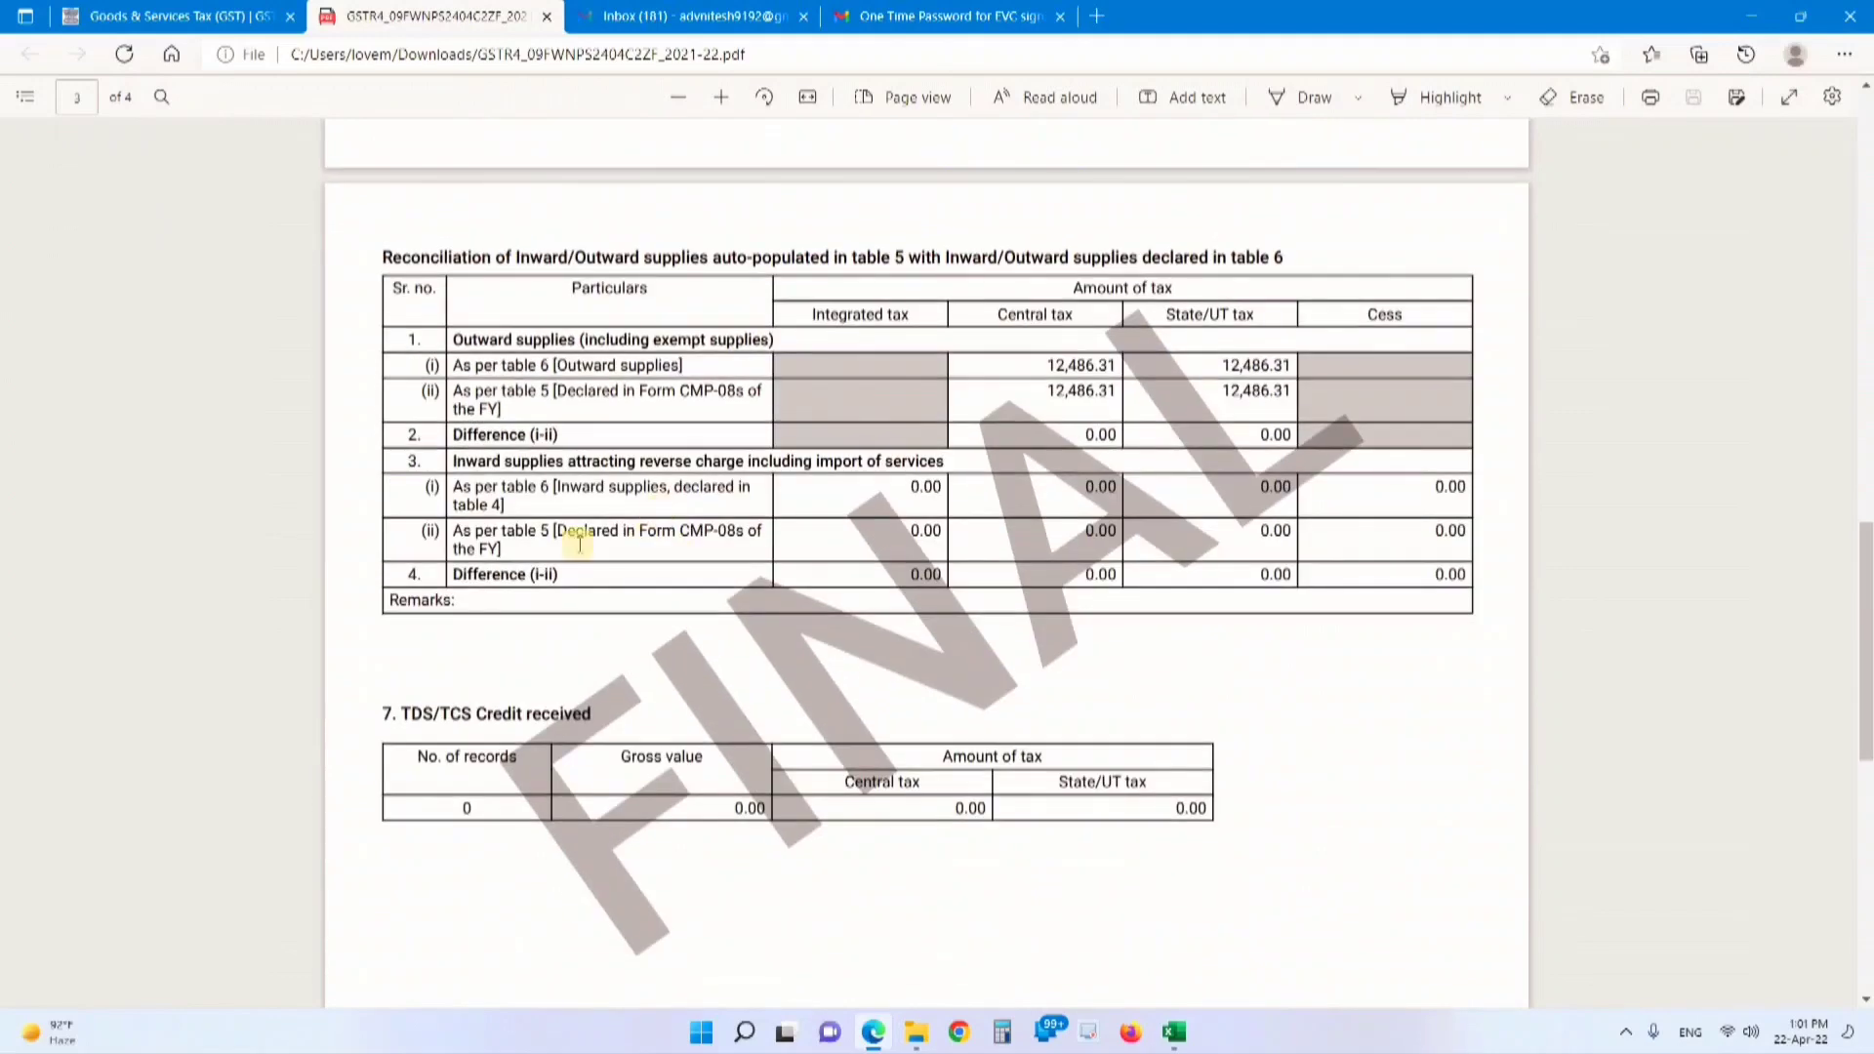
drag(449, 574, 561, 575)
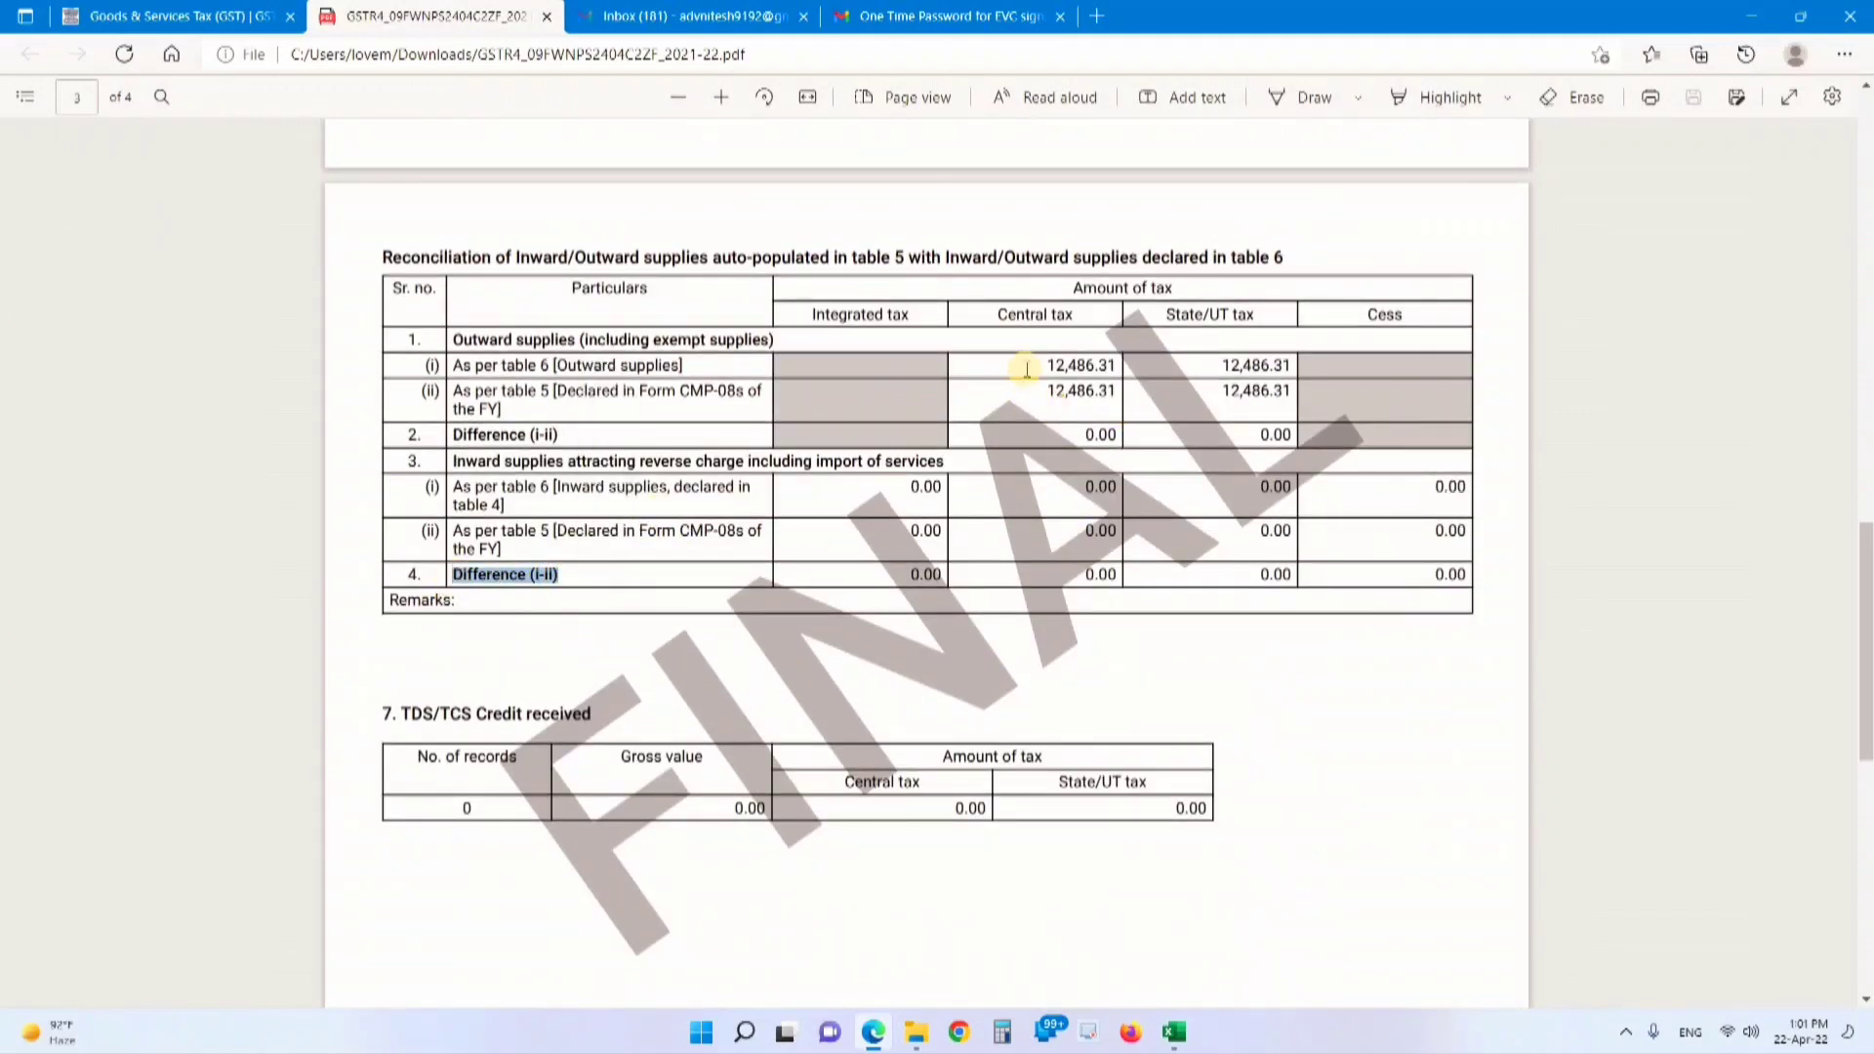
drag(1083, 366, 1151, 496)
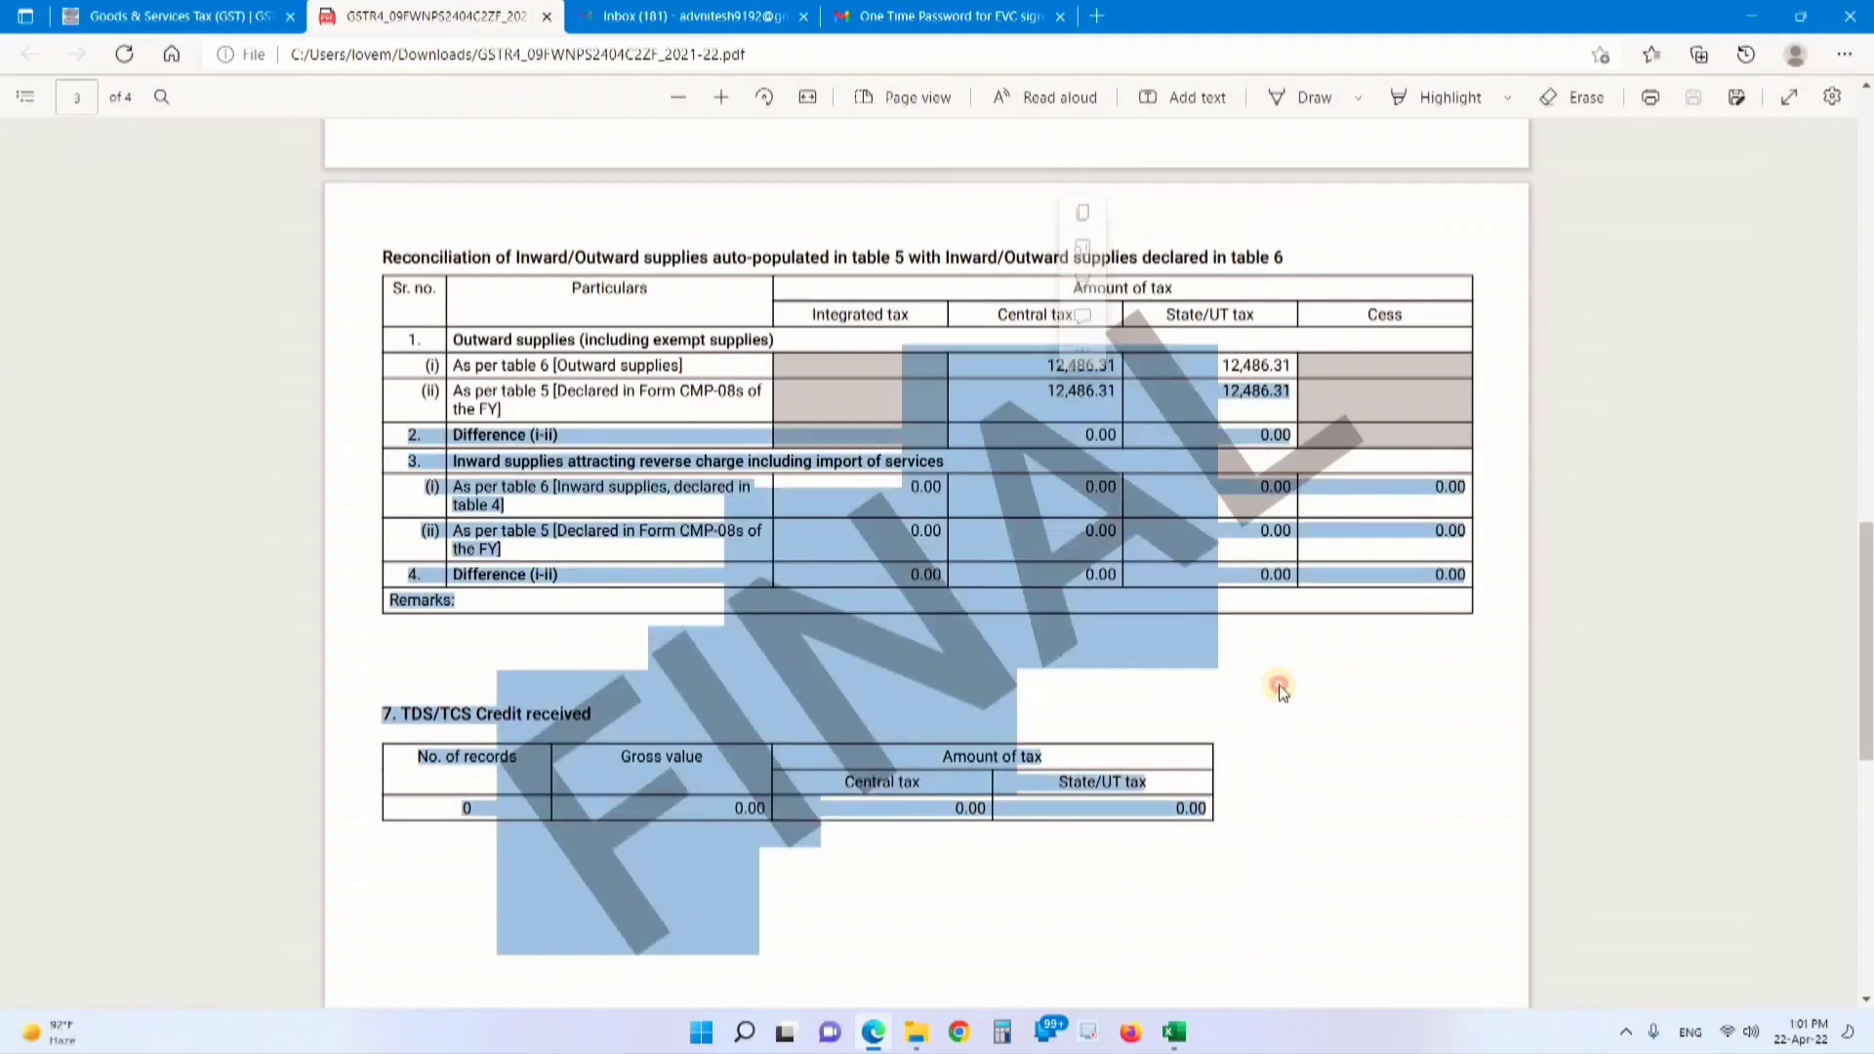
click(1276, 685)
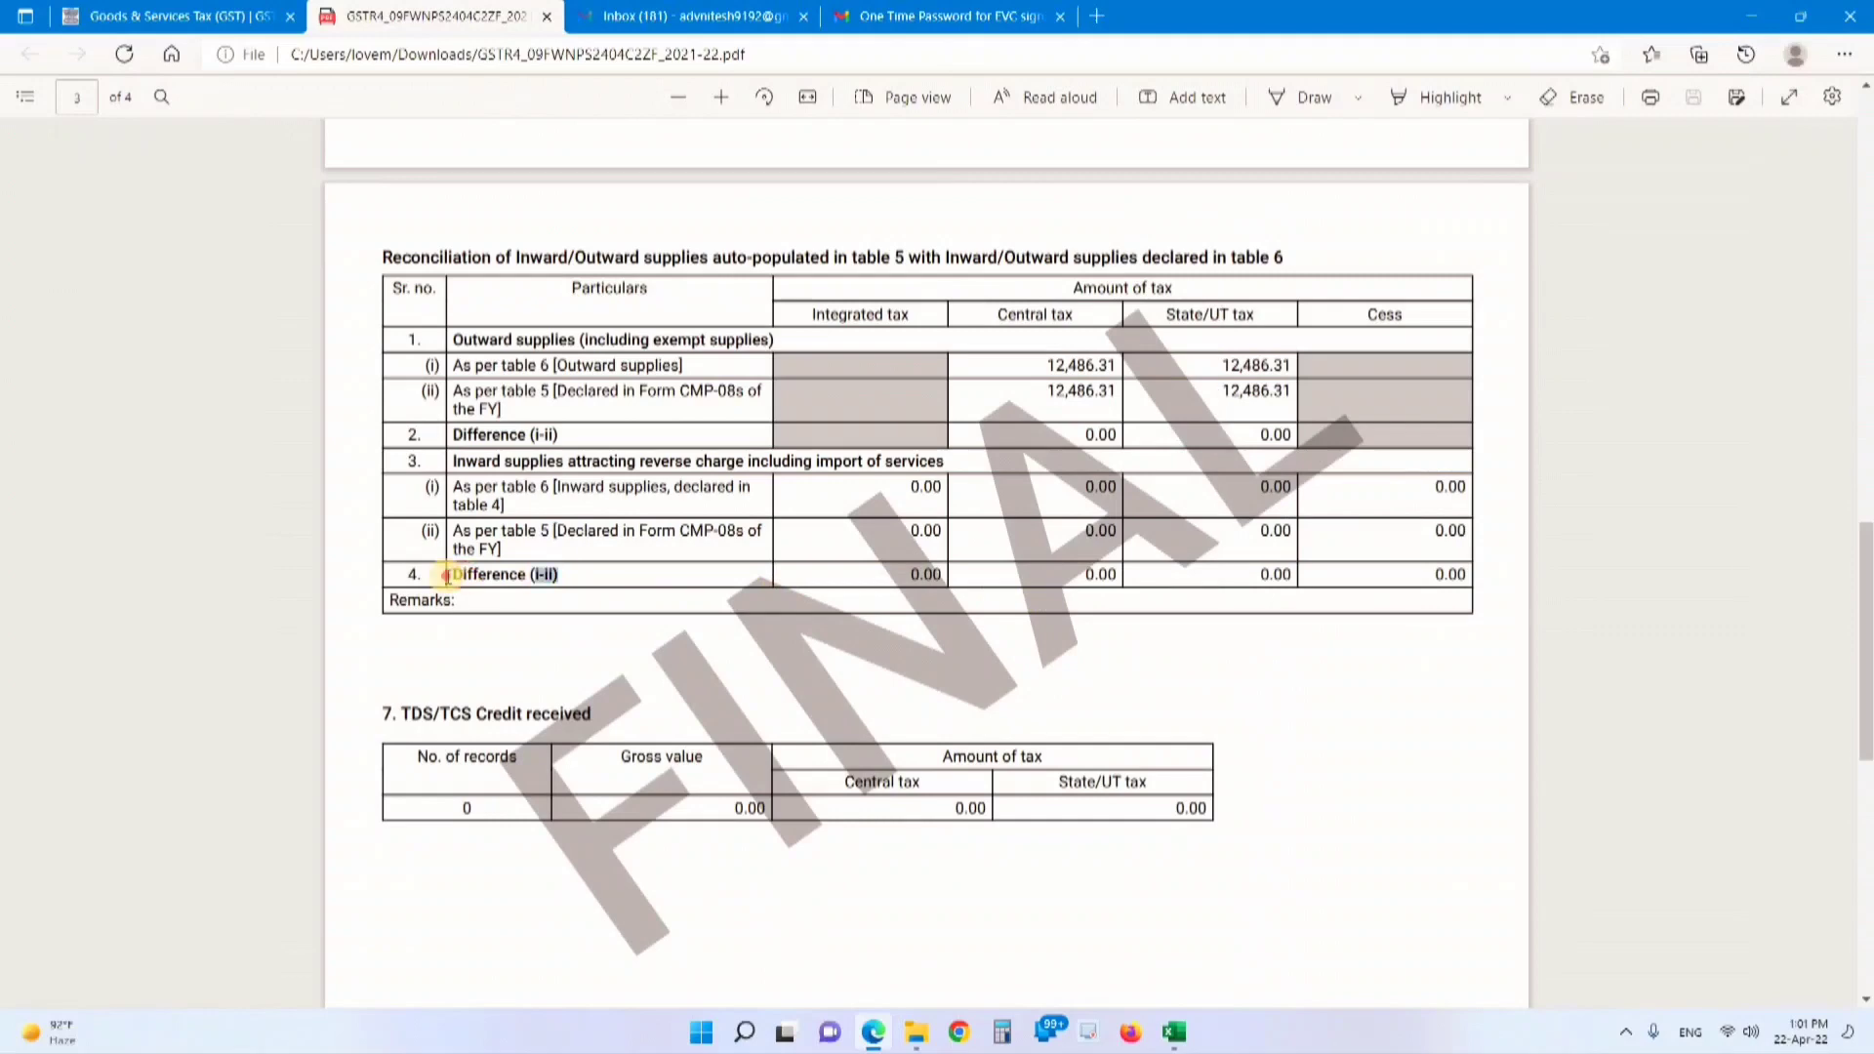
drag(455, 575, 1113, 583)
scroll(1019, 737, down, 6)
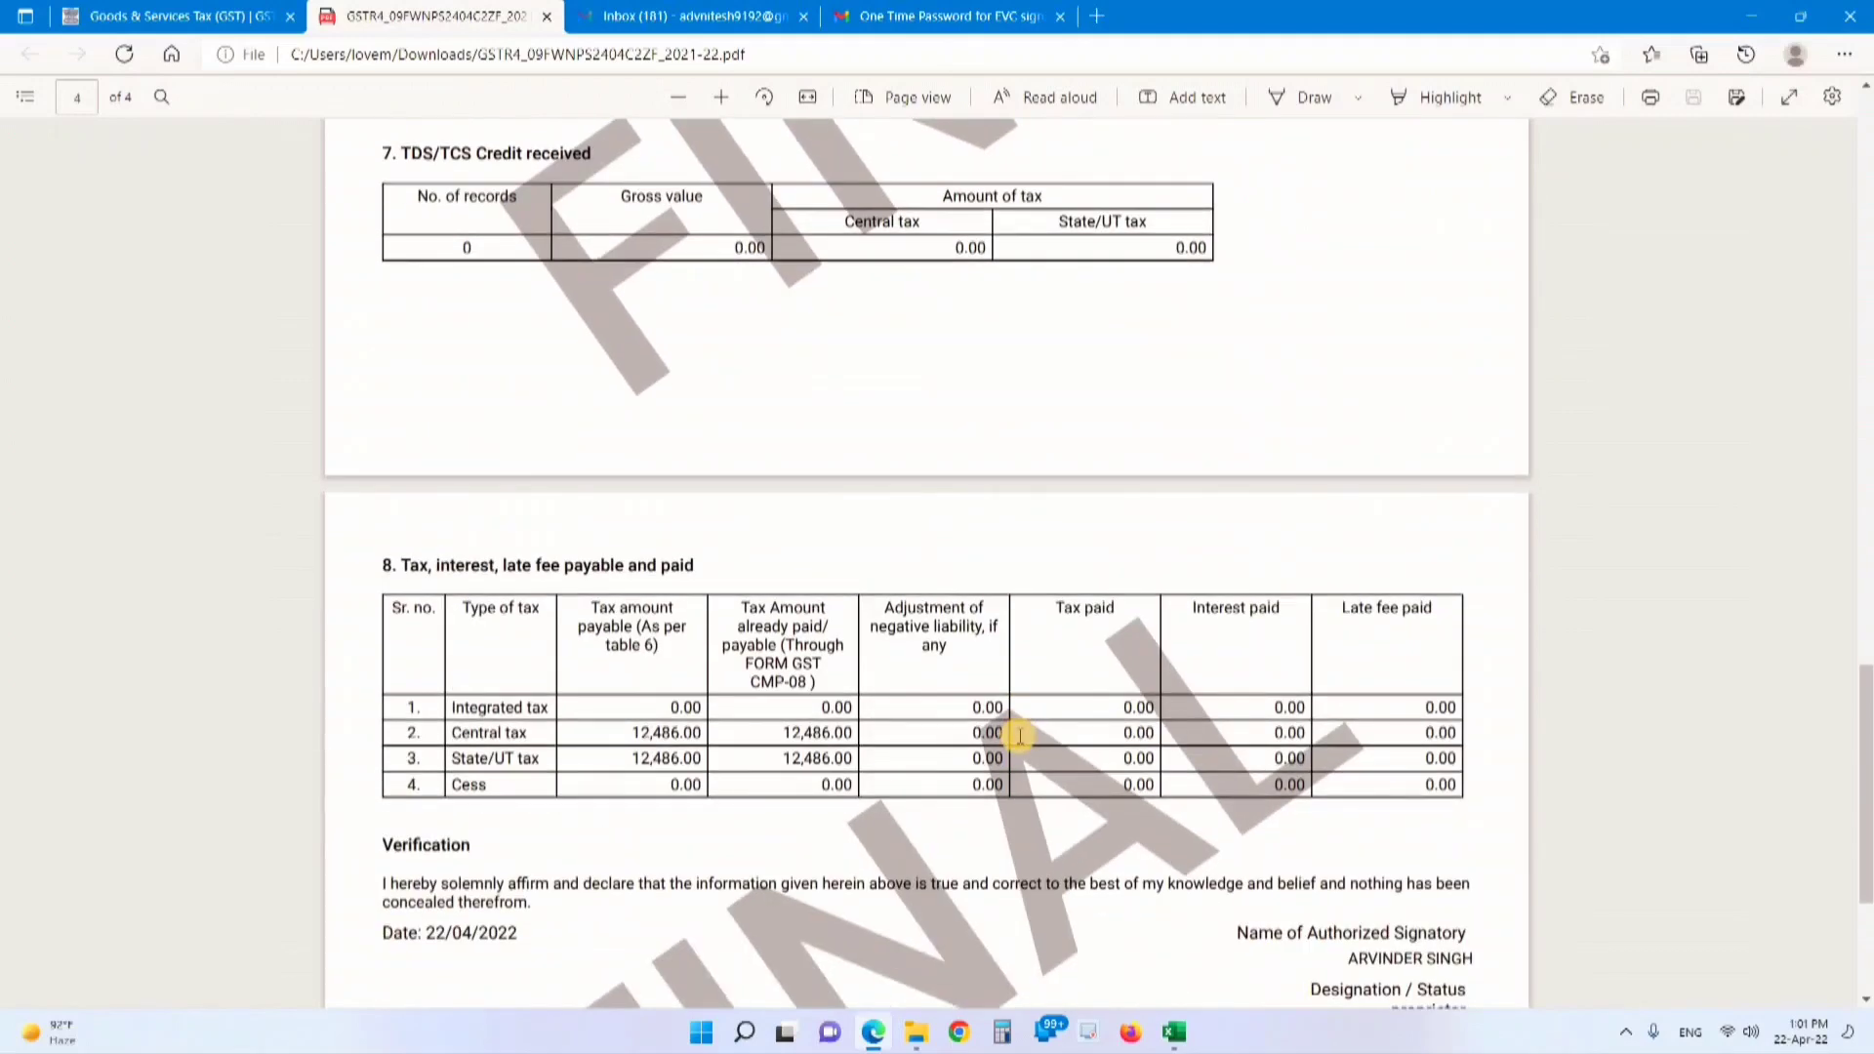
scroll(1019, 737, down, 3)
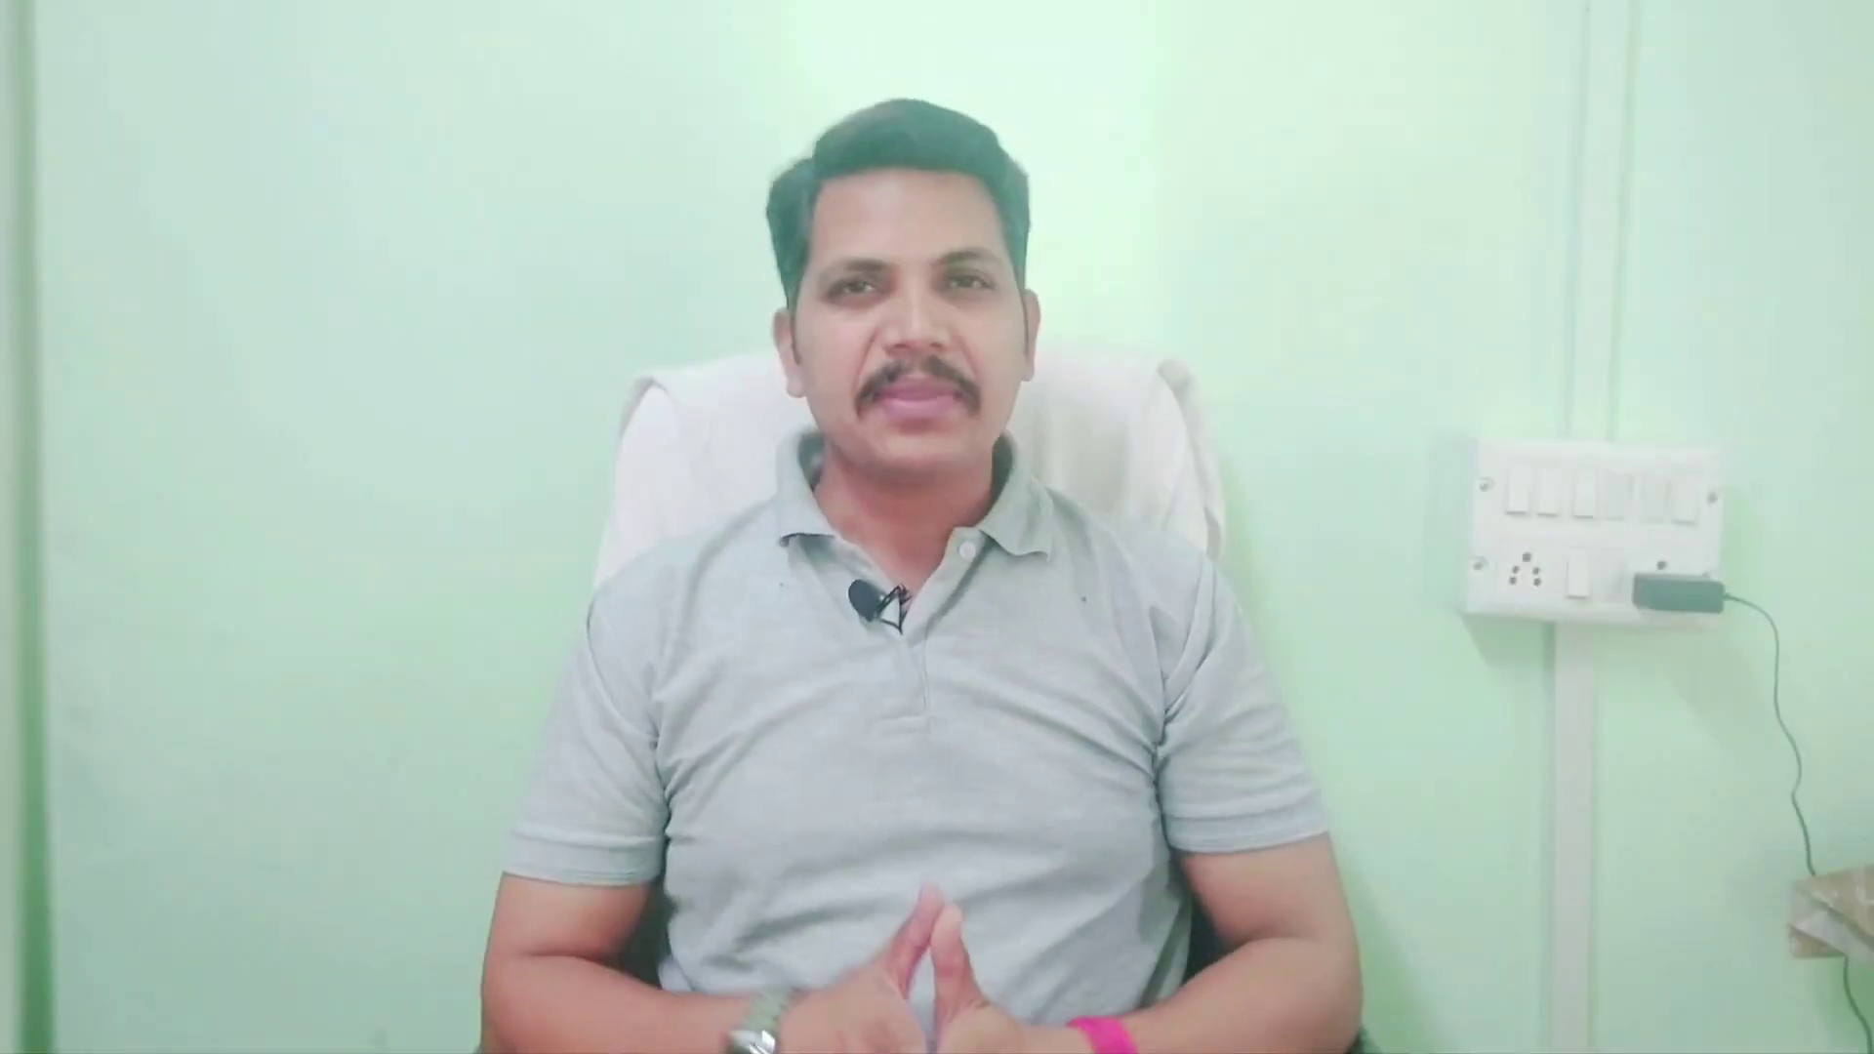